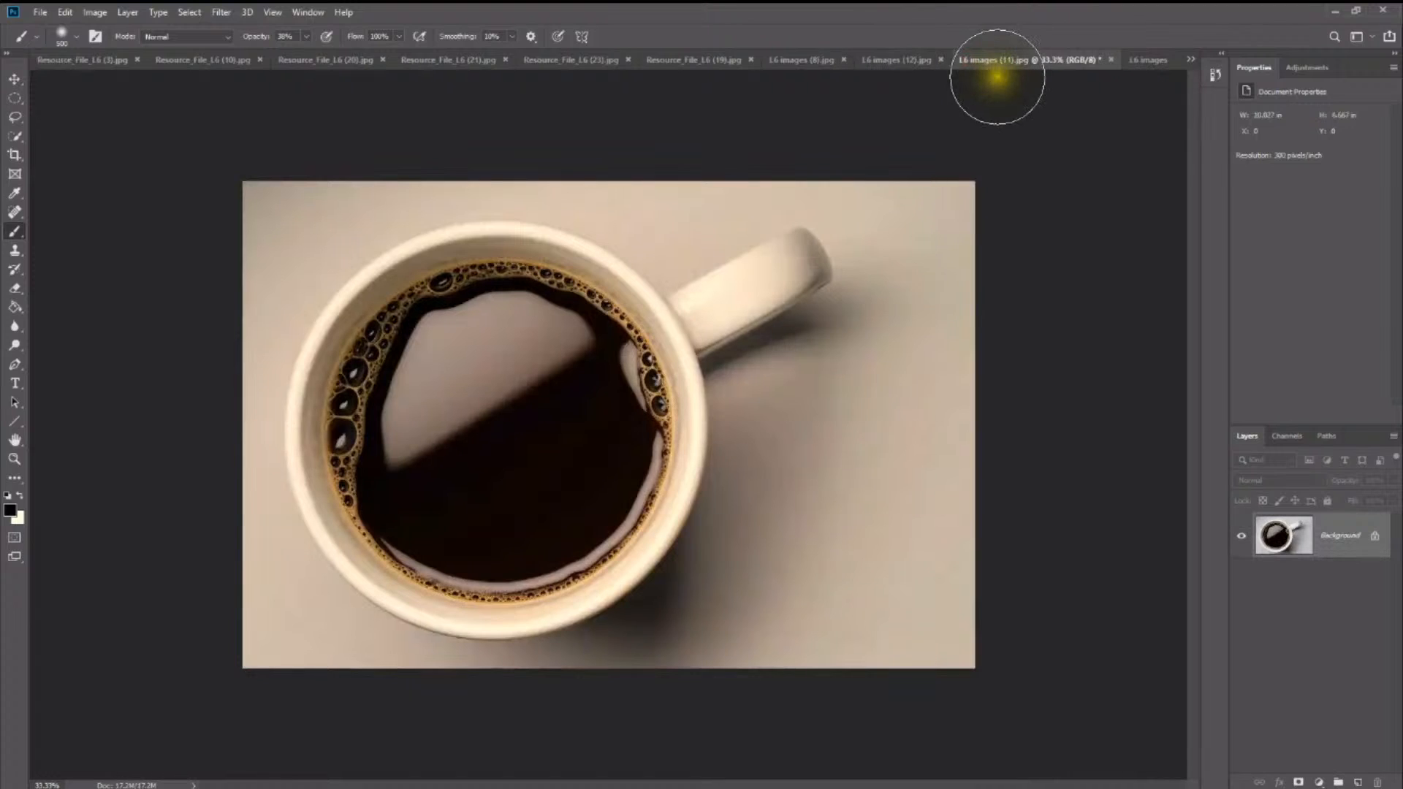
# Step: Reorder the open documents so the ocean photo L6 images (10).jpg precedes the coffee cup photo L6 images (11).jpg, and compare both
pyautogui.click(1150, 59)
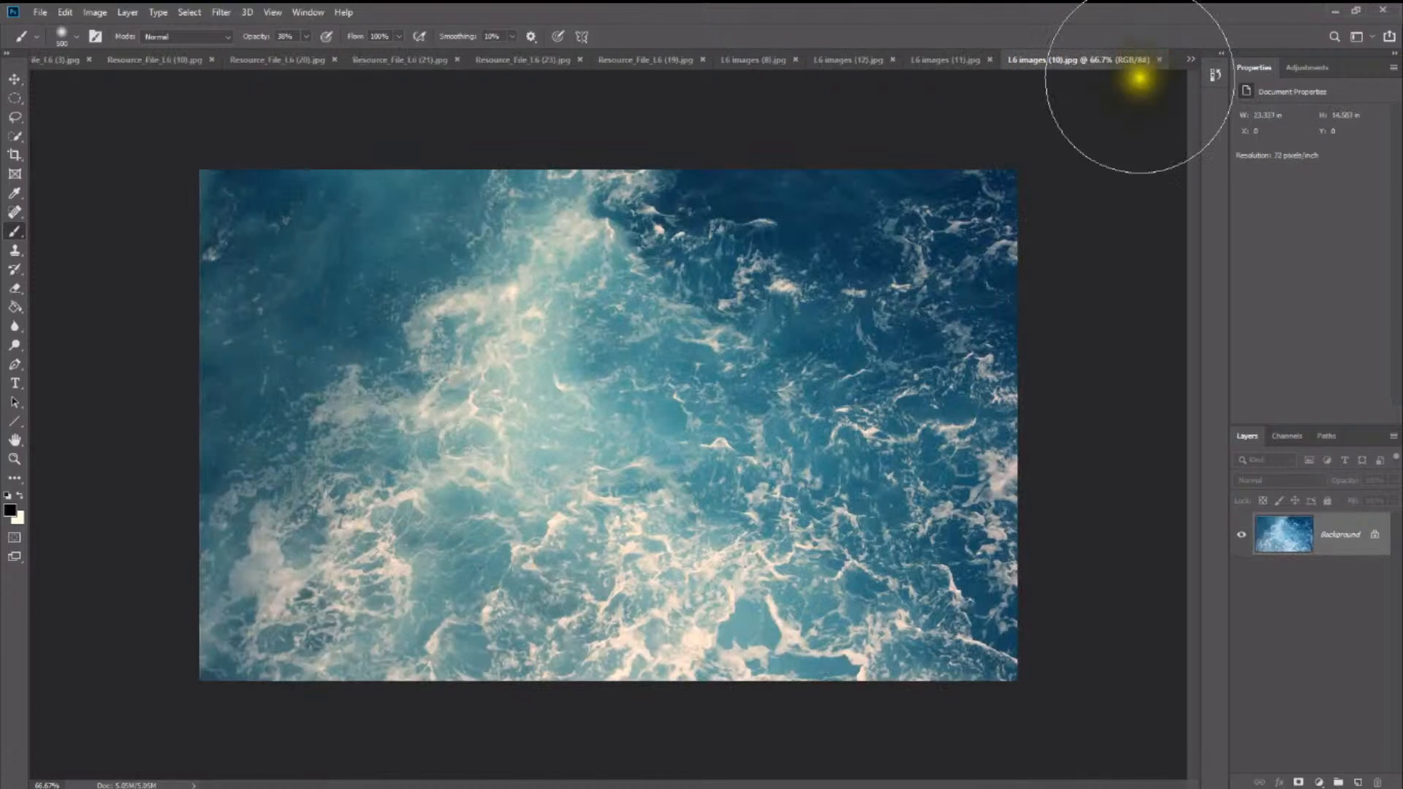
pyautogui.moveTo(1099, 56); pyautogui.dragTo(1008, 54)
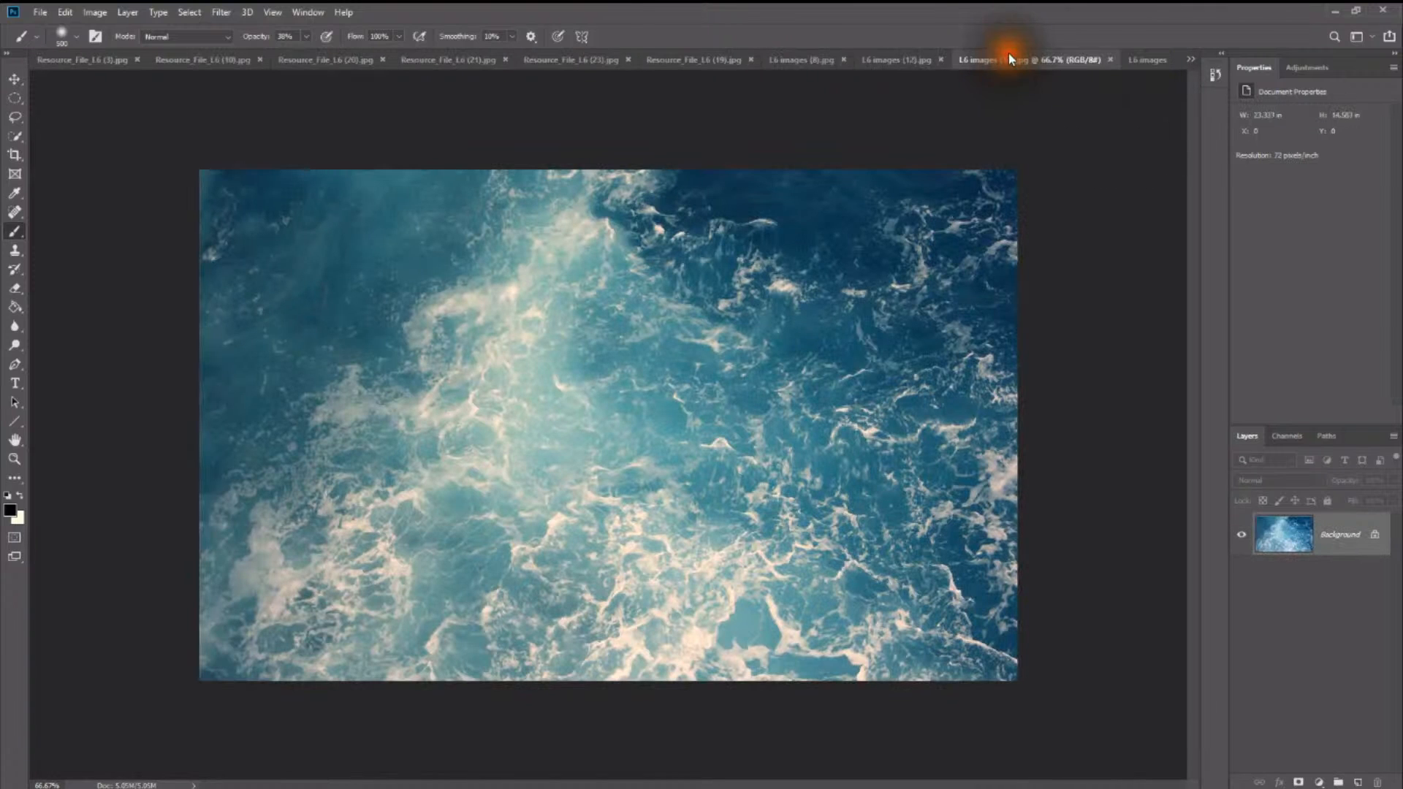
pyautogui.click(1148, 60)
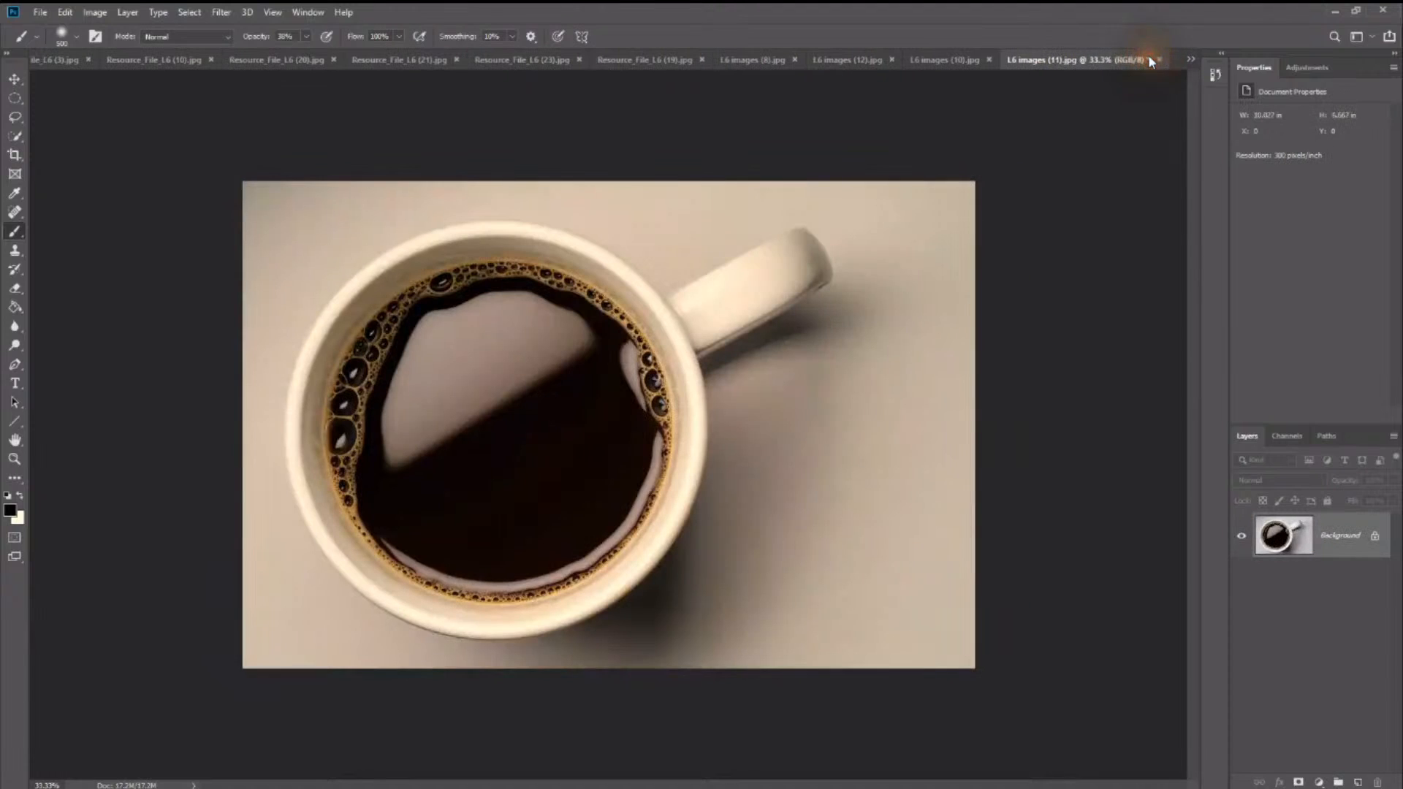
pyautogui.click(950, 58)
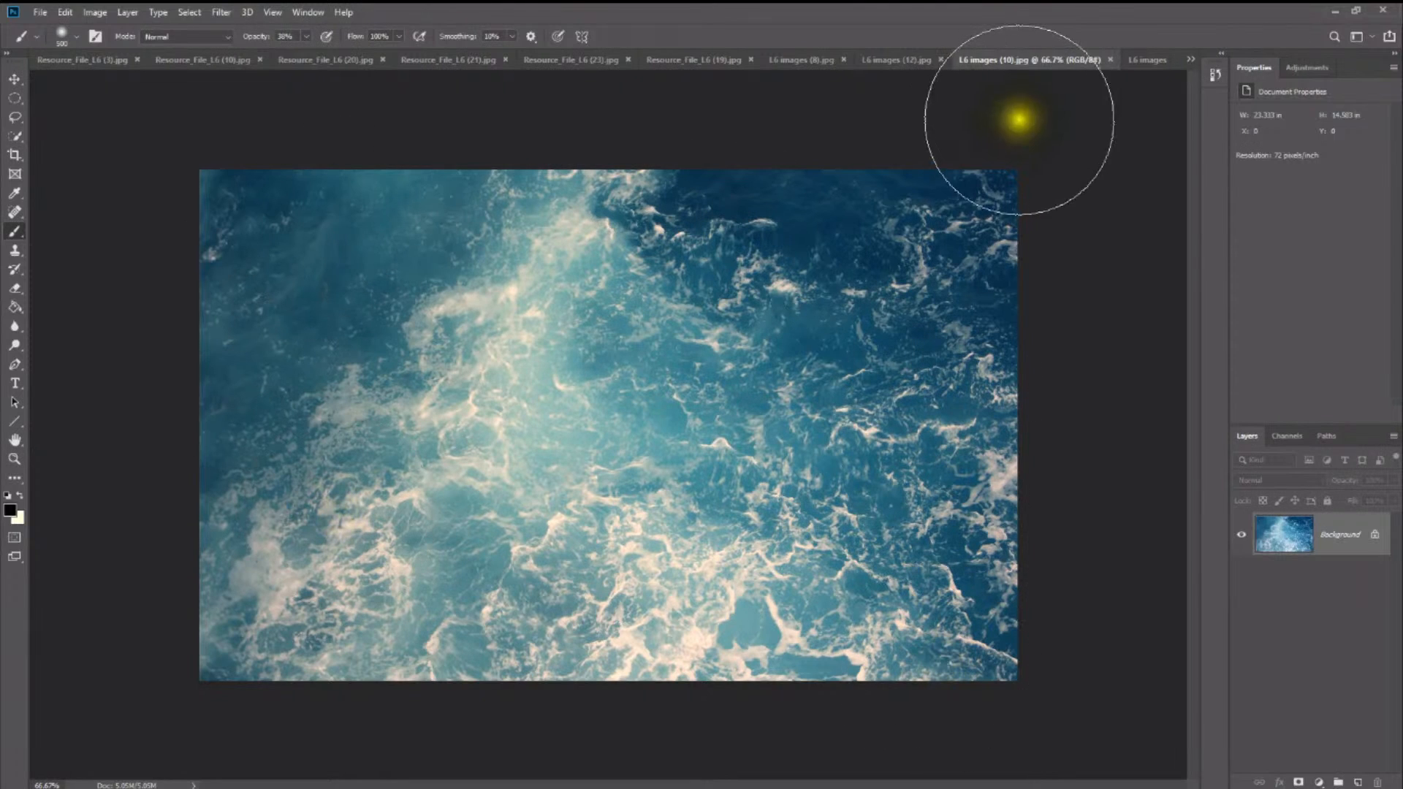
pyautogui.click(1141, 60)
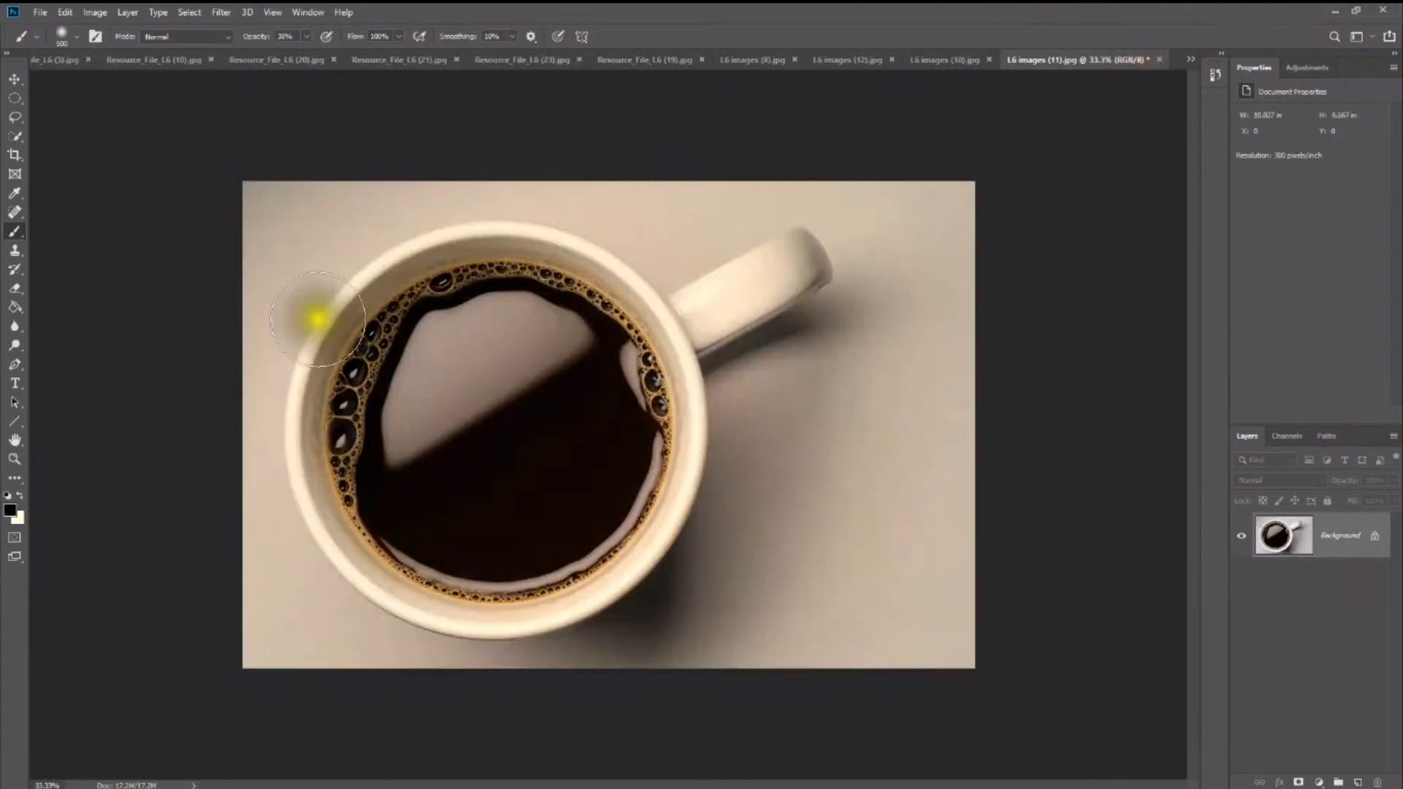
# Step: Copy the ocean photo from L6 images (10).jpg into the coffee cup document as a new layer
pyautogui.click(942, 62)
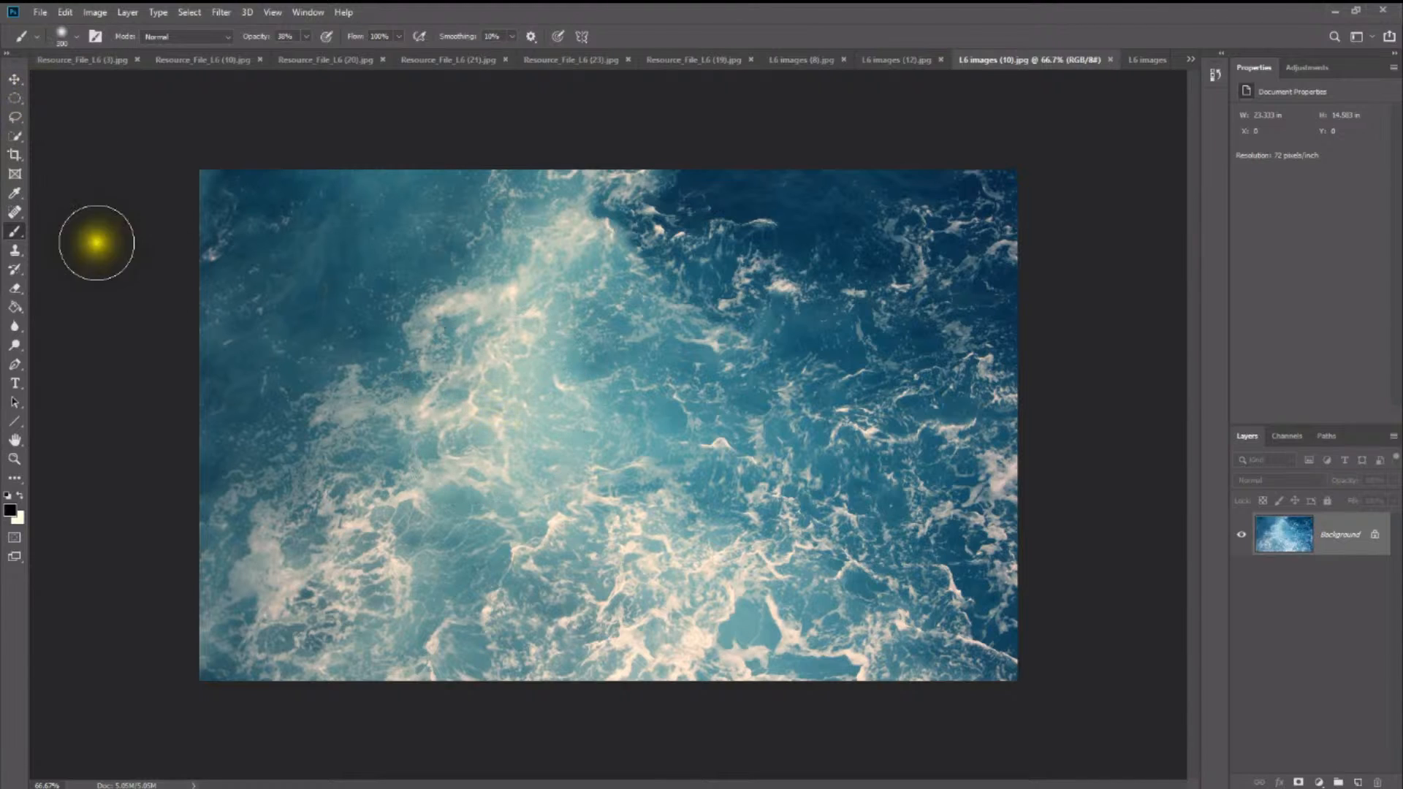
pyautogui.click(15, 78)
pyautogui.click(401, 367)
pyautogui.moveTo(401, 367); pyautogui.dragTo(448, 304)
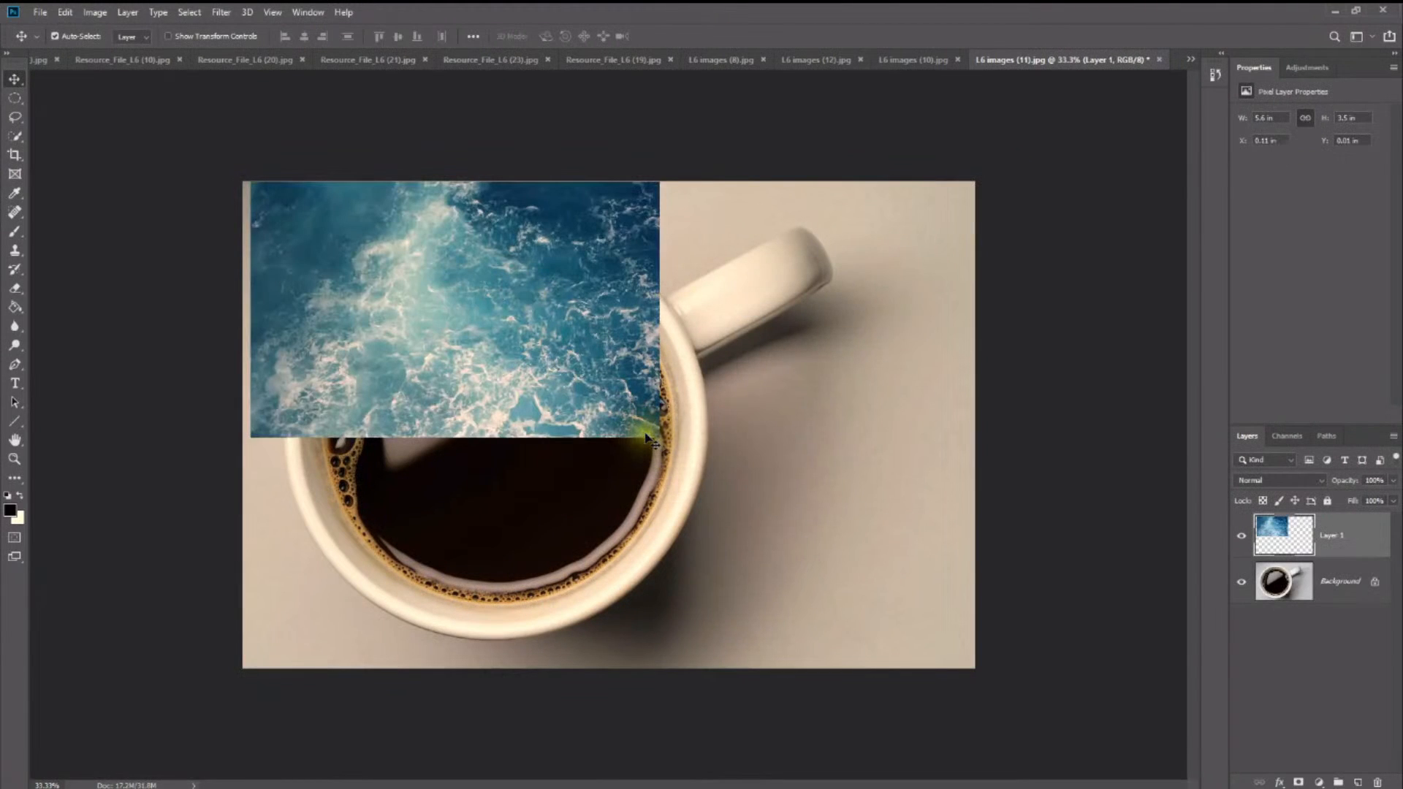
# Step: Free-transform the ocean layer and scale it proportionally to about 129%
pyautogui.hotkey('ctrl', 't')
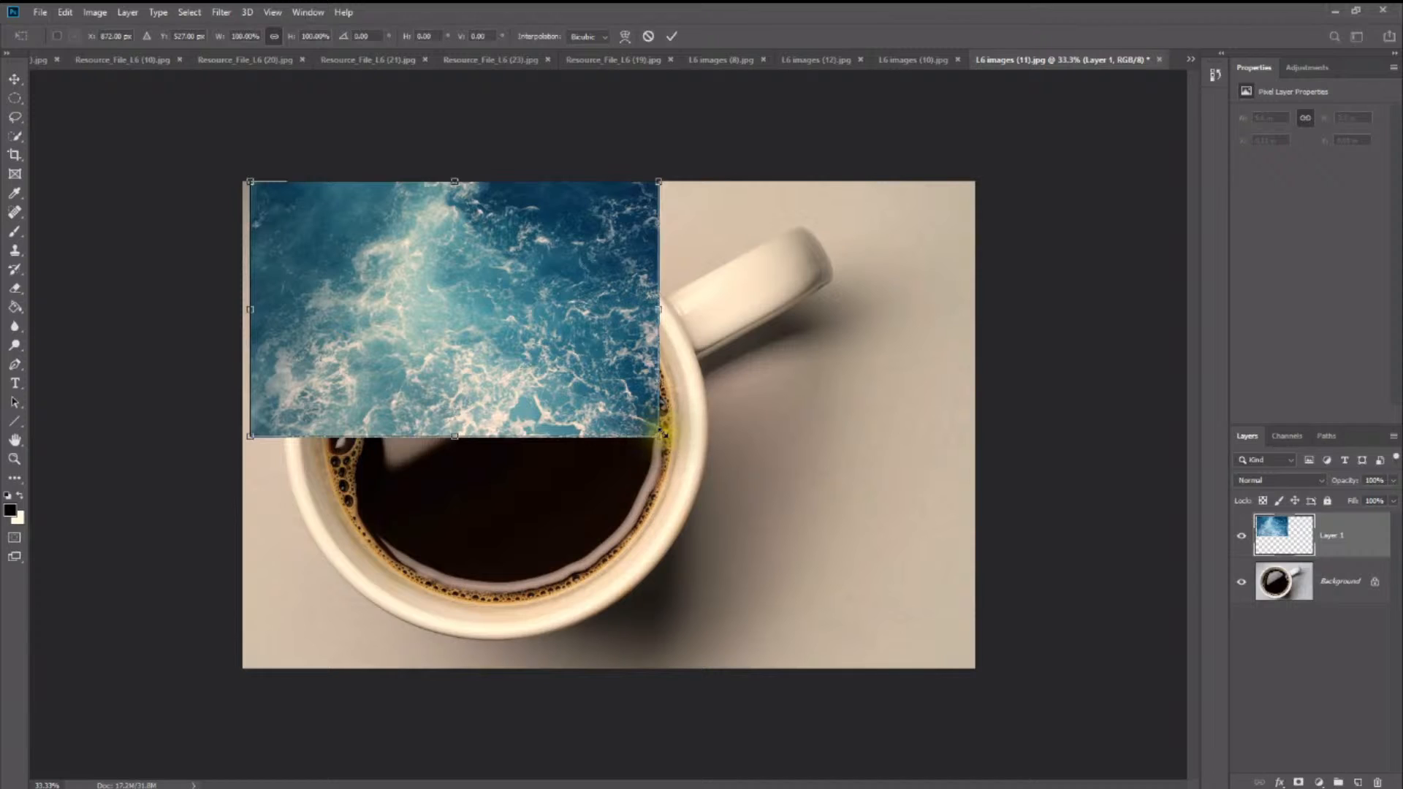
pyautogui.moveTo(662, 437)
pyautogui.mouseDown()
pyautogui.moveTo(807, 532)
pyautogui.moveTo(666, 442)
pyautogui.moveTo(725, 478)
pyautogui.moveTo(800, 559)
pyautogui.moveTo(558, 402)
pyautogui.moveTo(692, 485)
pyautogui.moveTo(814, 641)
pyautogui.moveTo(672, 511)
pyautogui.moveTo(511, 404)
pyautogui.moveTo(752, 573)
pyautogui.moveTo(639, 482)
pyautogui.mouseUp()
pyautogui.click(632, 473)
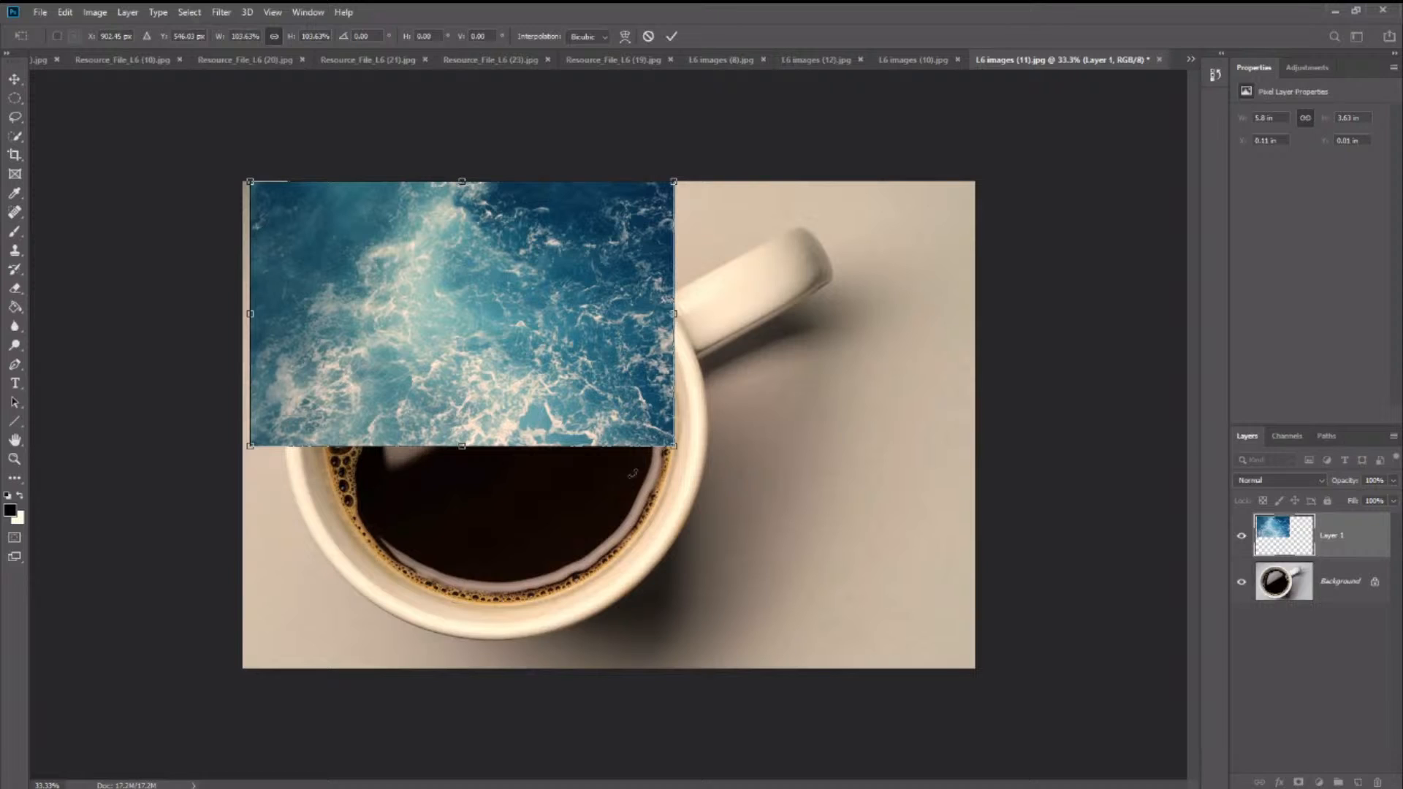
pyautogui.click(697, 511)
pyautogui.click(669, 443)
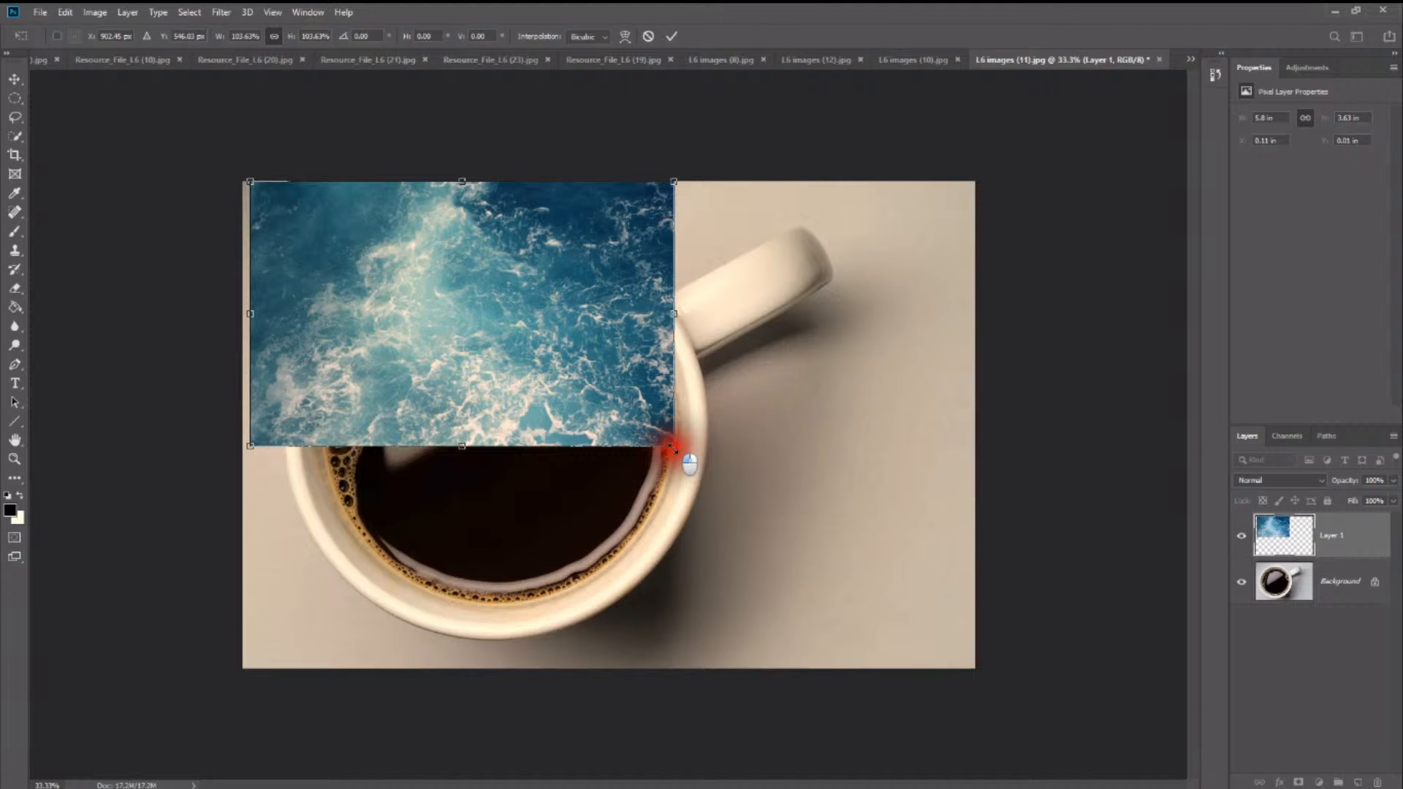
pyautogui.moveTo(672, 447); pyautogui.dragTo(765, 532)
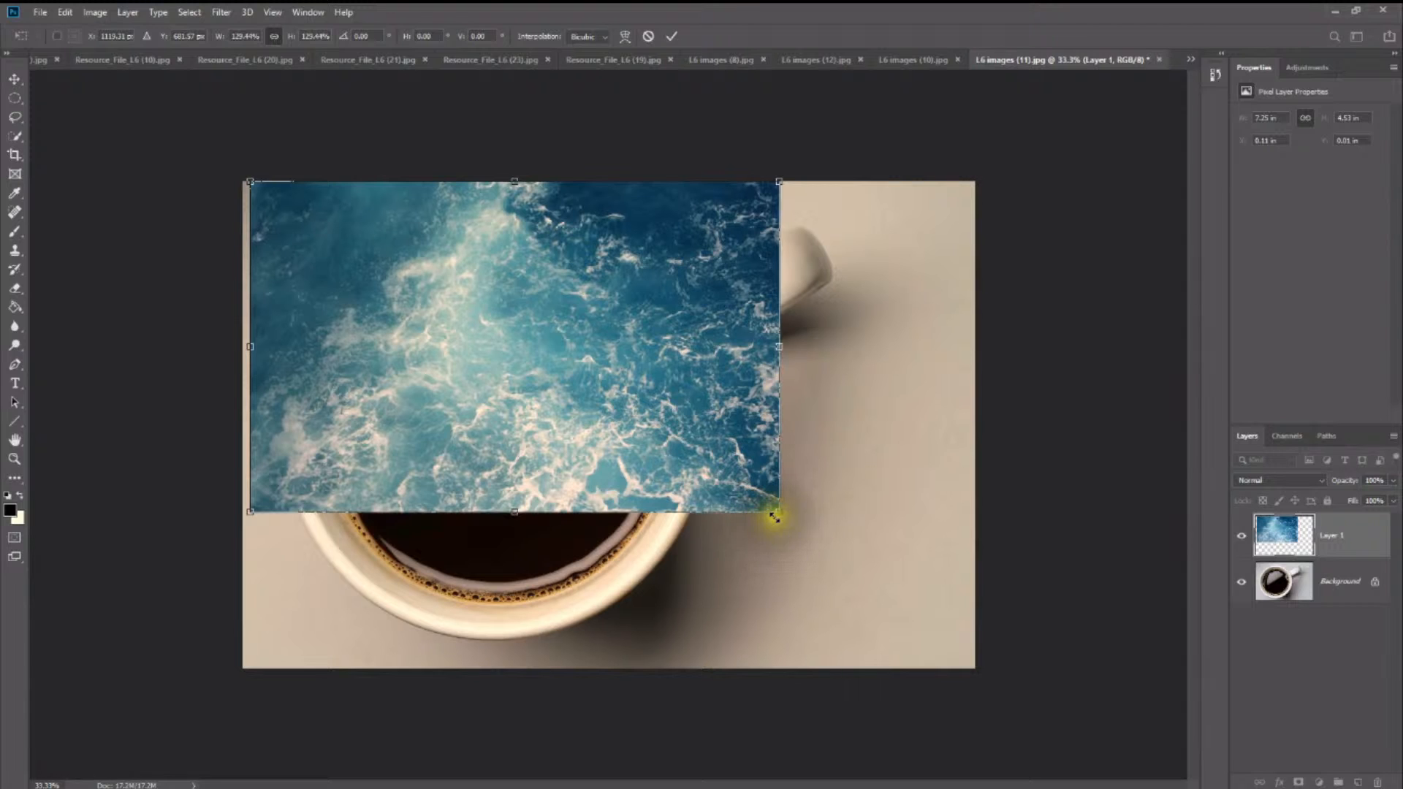
pyautogui.moveTo(775, 512); pyautogui.dragTo(765, 548)
pyautogui.hotkey('ctrl', 'z')
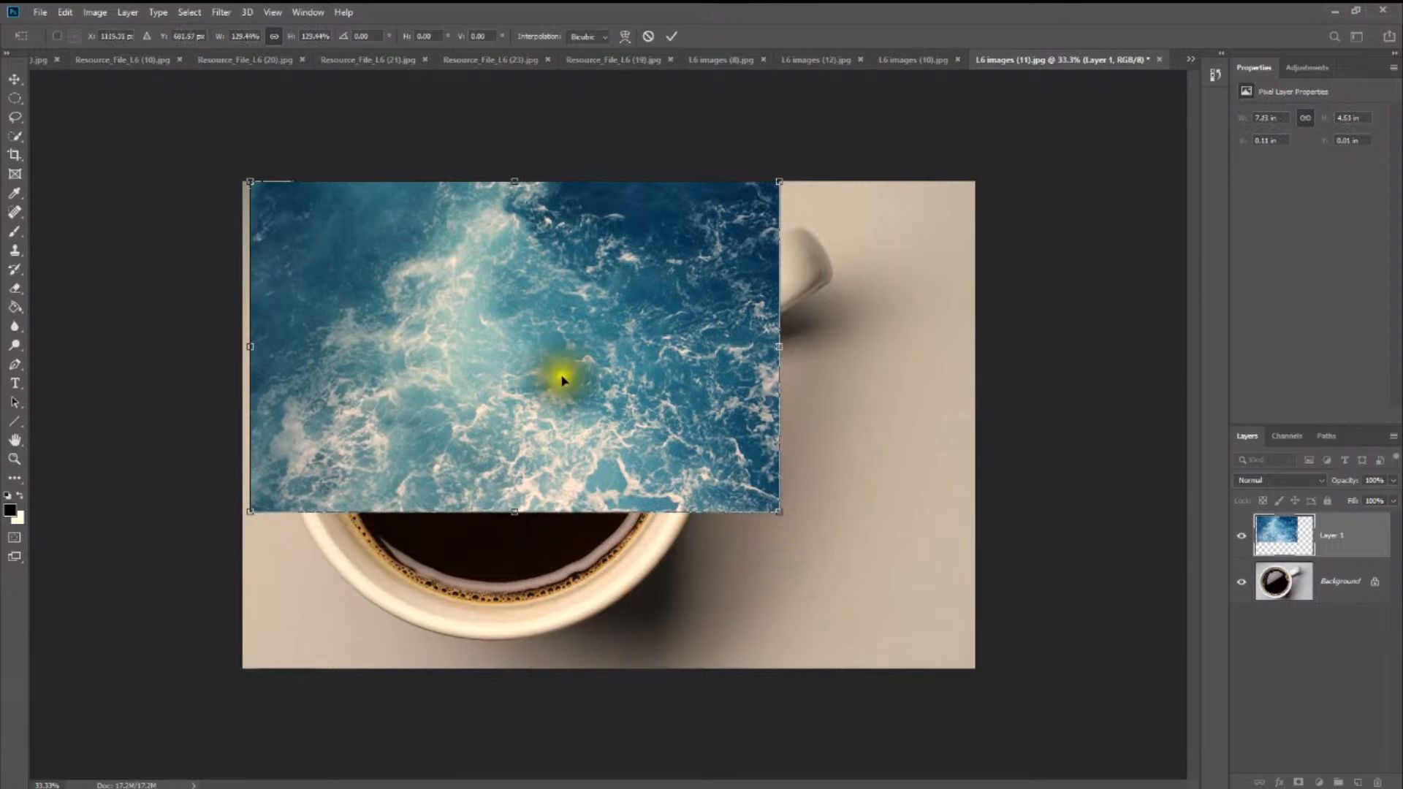
# Step: Move the ocean layer down over the cup and enlarge it proportionally to about 149%
pyautogui.moveTo(558, 360); pyautogui.dragTo(552, 431)
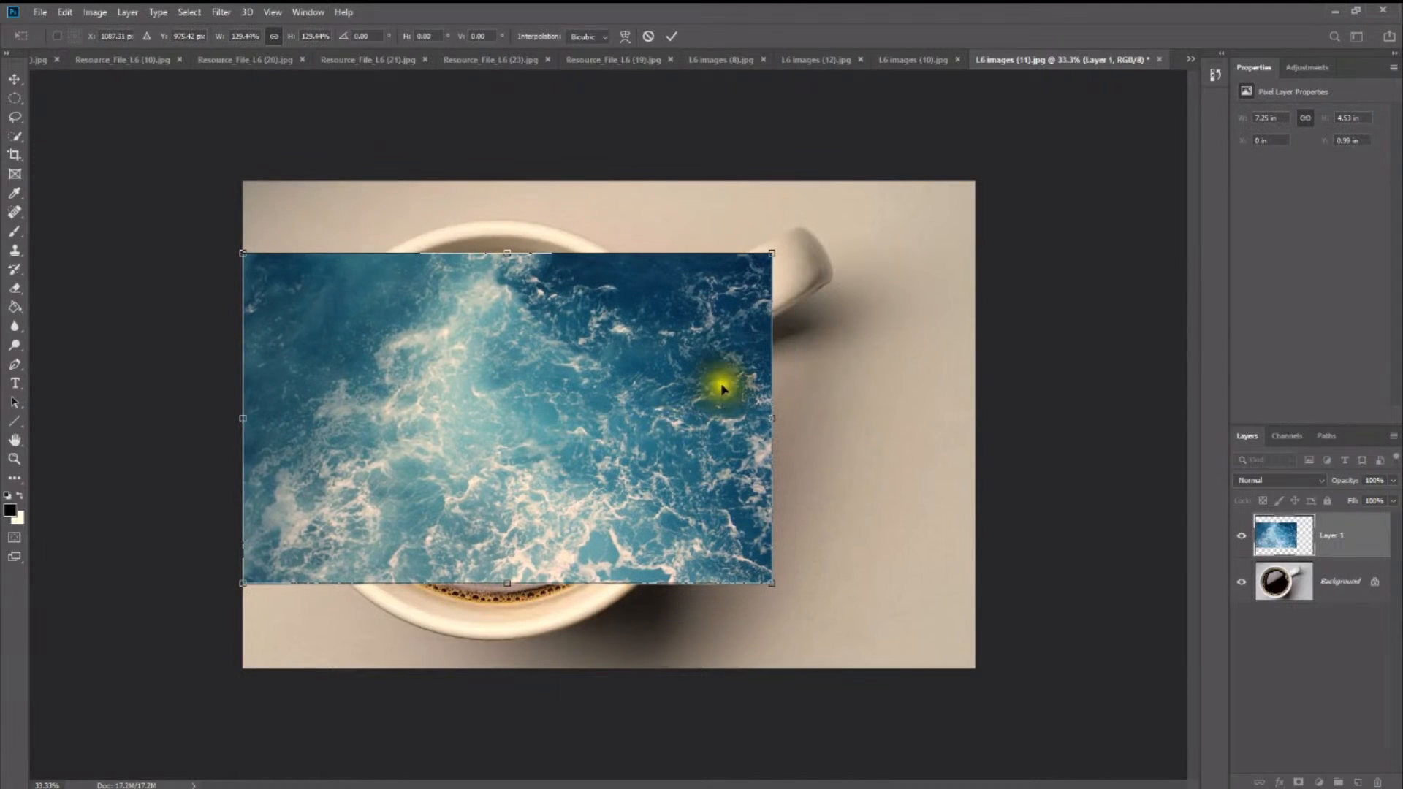
pyautogui.moveTo(767, 256); pyautogui.dragTo(767, 244)
pyautogui.hotkey('ctrl', 'z')
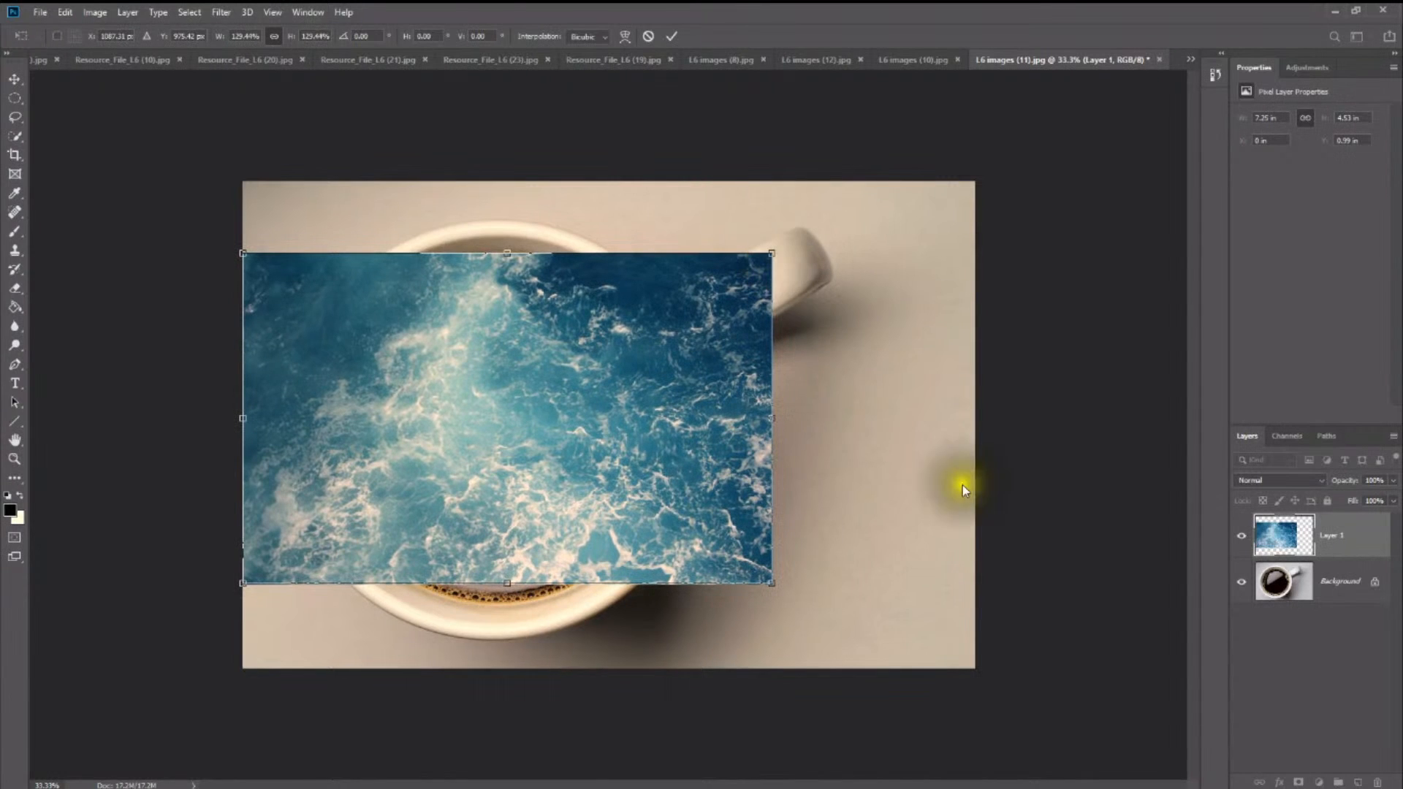
pyautogui.moveTo(546, 418)
pyautogui.mouseDown()
pyautogui.moveTo(563, 454)
pyautogui.moveTo(548, 409)
pyautogui.mouseUp()
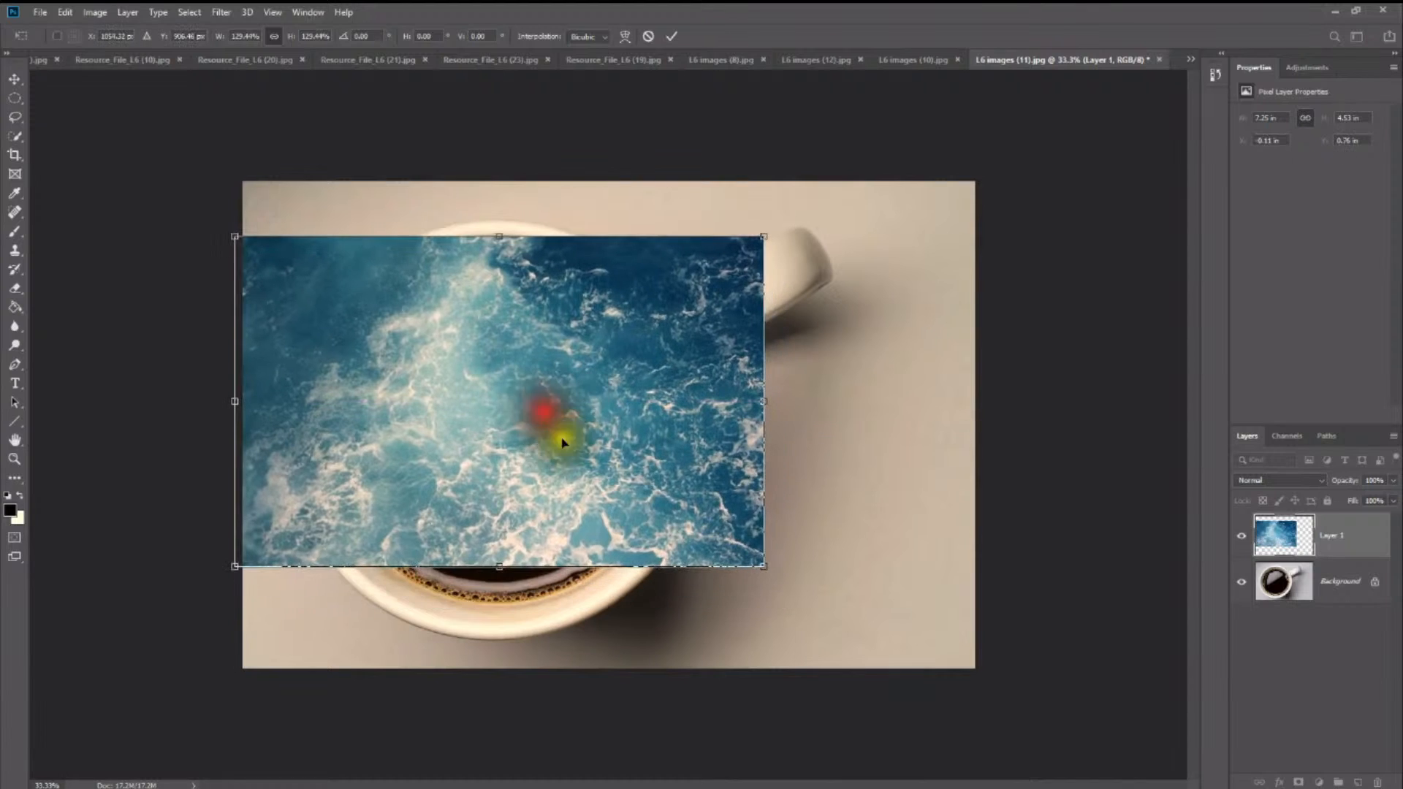
pyautogui.moveTo(764, 564); pyautogui.dragTo(837, 632)
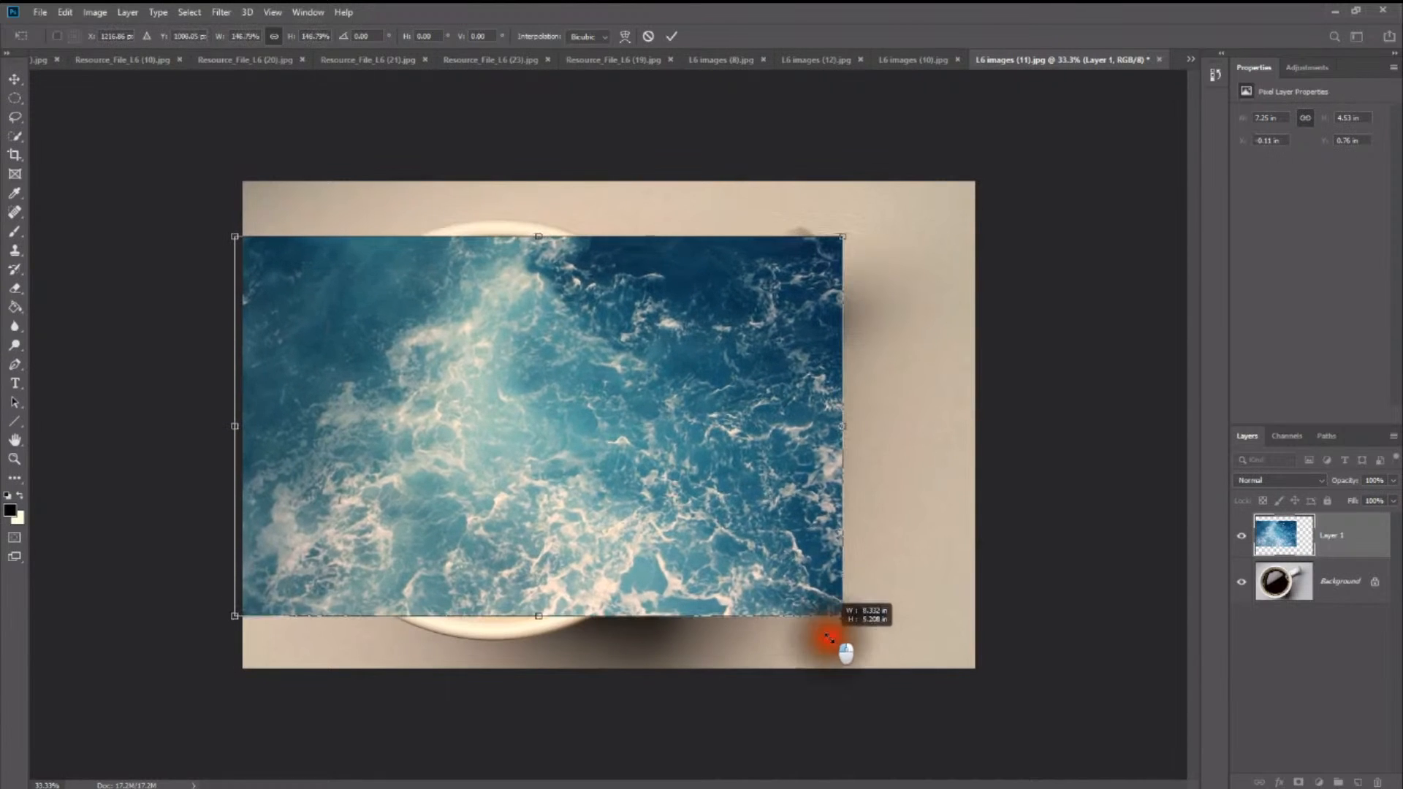
pyautogui.moveTo(776, 538); pyautogui.dragTo(756, 545)
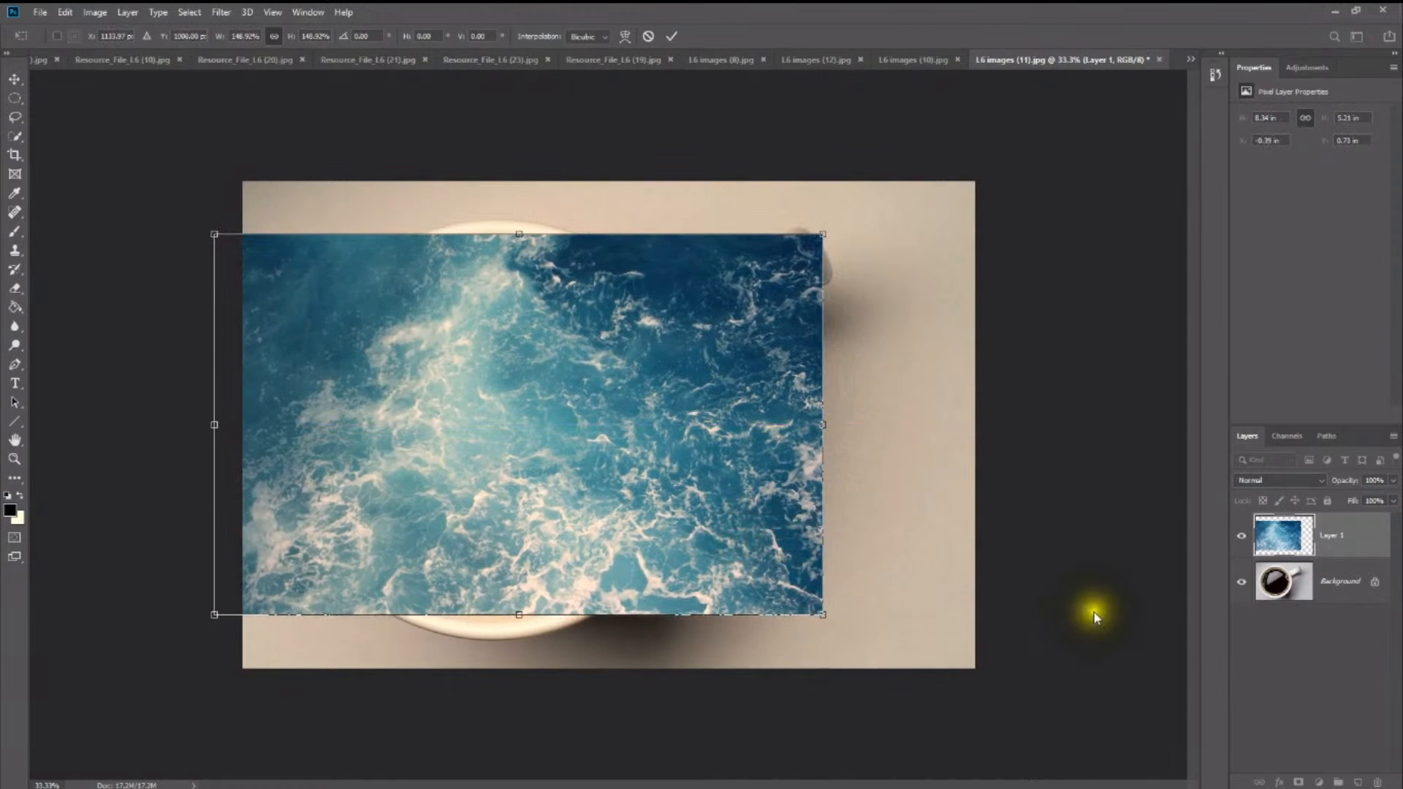
# Step: Lower the ocean layer's opacity to 47% and reposition the layer over the coffee cup
pyautogui.click(1394, 481)
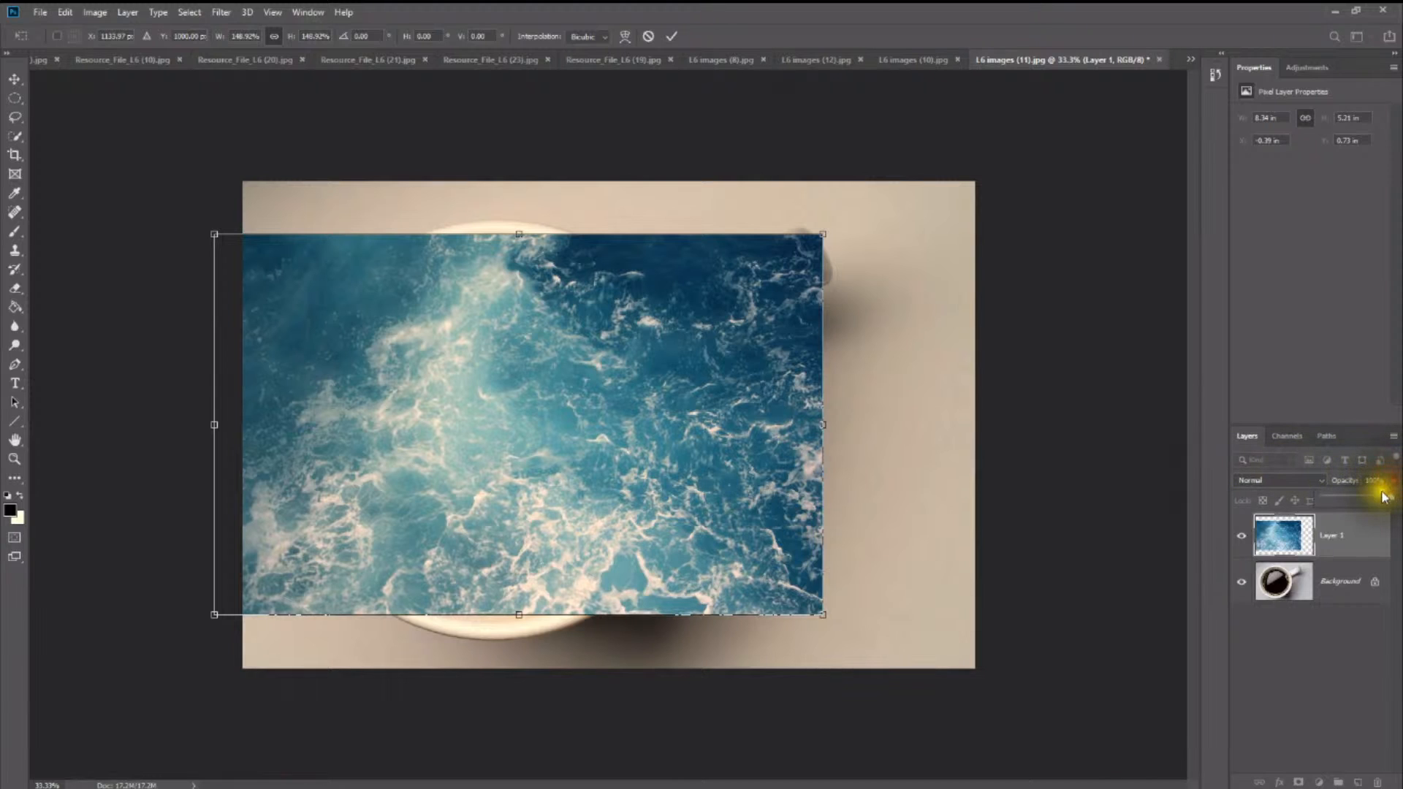
pyautogui.moveTo(1377, 500); pyautogui.dragTo(1351, 497)
pyautogui.moveTo(704, 446); pyautogui.dragTo(700, 454)
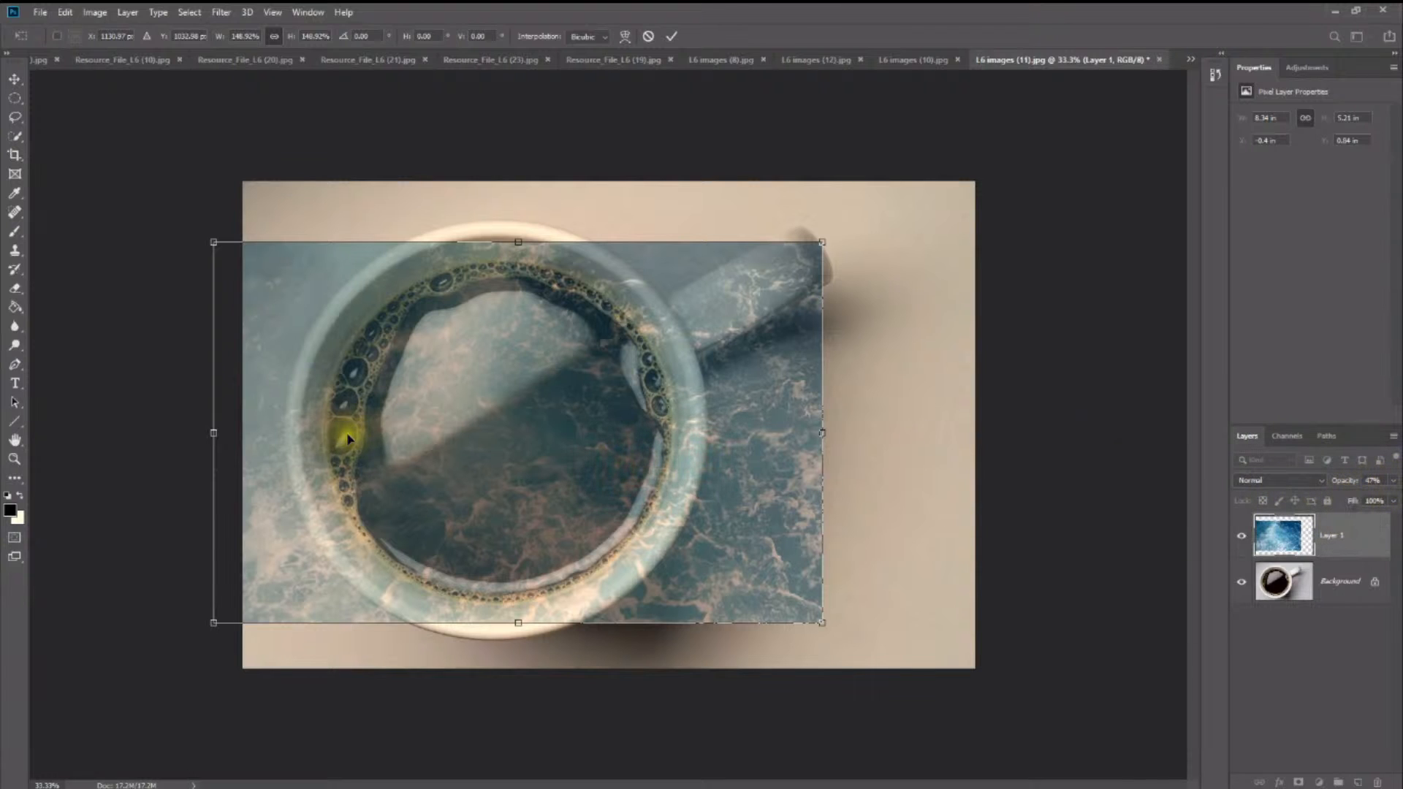
pyautogui.moveTo(495, 432)
pyautogui.mouseDown()
pyautogui.moveTo(492, 397)
pyautogui.moveTo(507, 495)
pyautogui.moveTo(450, 422)
pyautogui.moveTo(497, 421)
pyautogui.moveTo(495, 437)
pyautogui.moveTo(484, 423)
pyautogui.mouseUp()
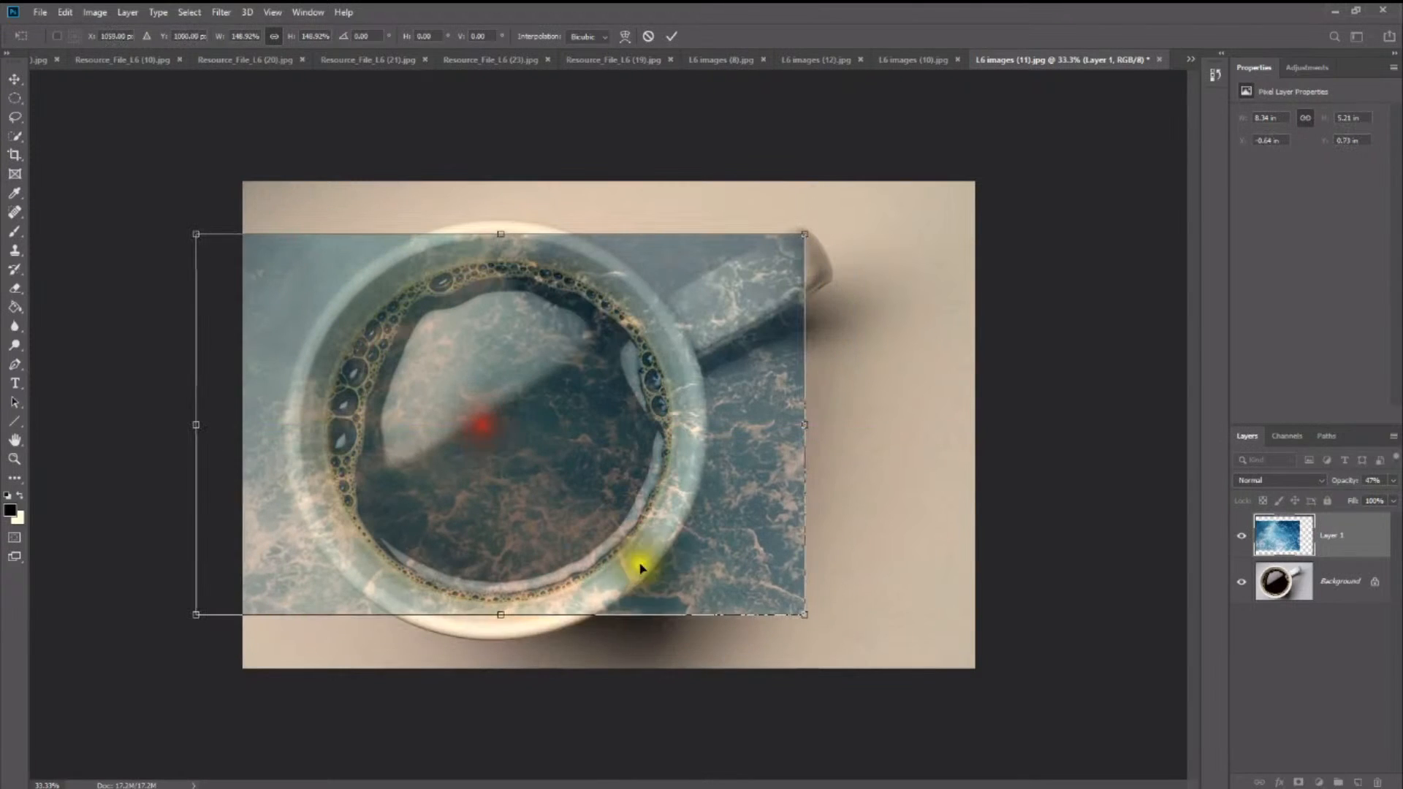
# Step: Enlarge the semi-transparent ocean layer to about 167% and shift it so it covers the whole coffee surface
pyautogui.moveTo(804, 614); pyautogui.dragTo(879, 661)
pyautogui.moveTo(754, 564); pyautogui.dragTo(717, 545)
pyautogui.moveTo(720, 496); pyautogui.dragTo(715, 497)
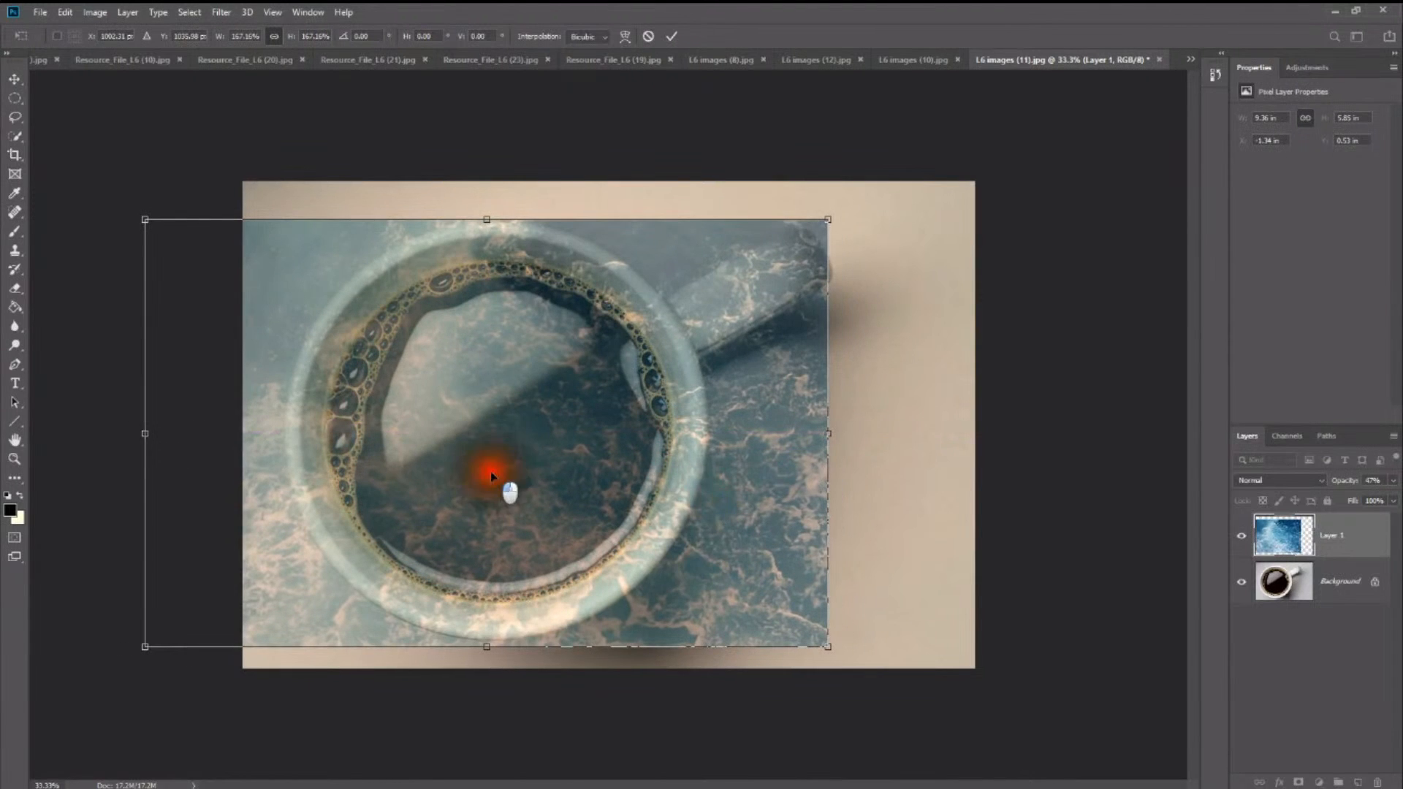
pyautogui.moveTo(495, 471); pyautogui.dragTo(497, 477)
pyautogui.moveTo(549, 422); pyautogui.dragTo(553, 379)
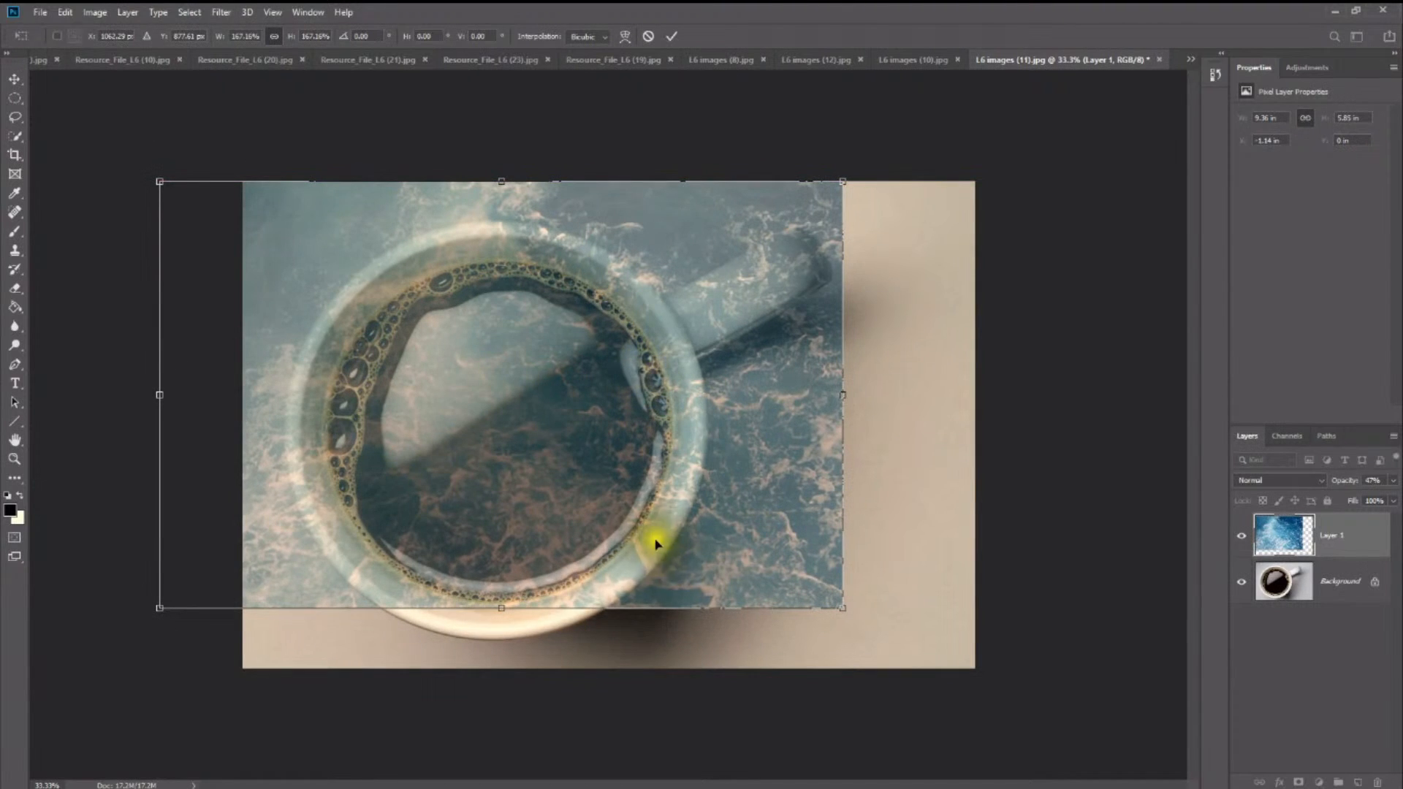
pyautogui.moveTo(599, 525); pyautogui.dragTo(605, 541)
# Step: Restore the ocean layer's opacity to 100%, apply the transform and hide the layer
pyautogui.click(1394, 482)
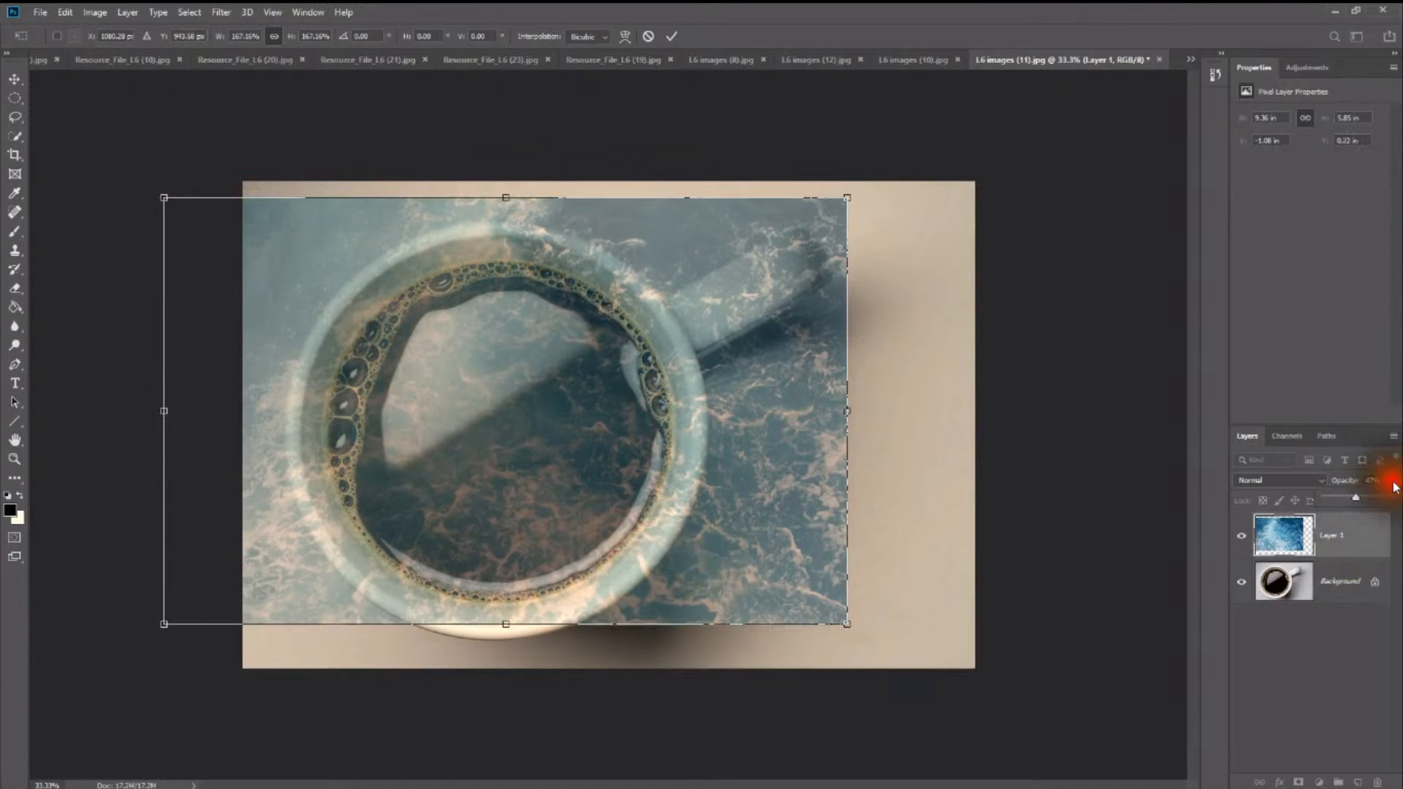
pyautogui.moveTo(1355, 497); pyautogui.dragTo(1392, 497)
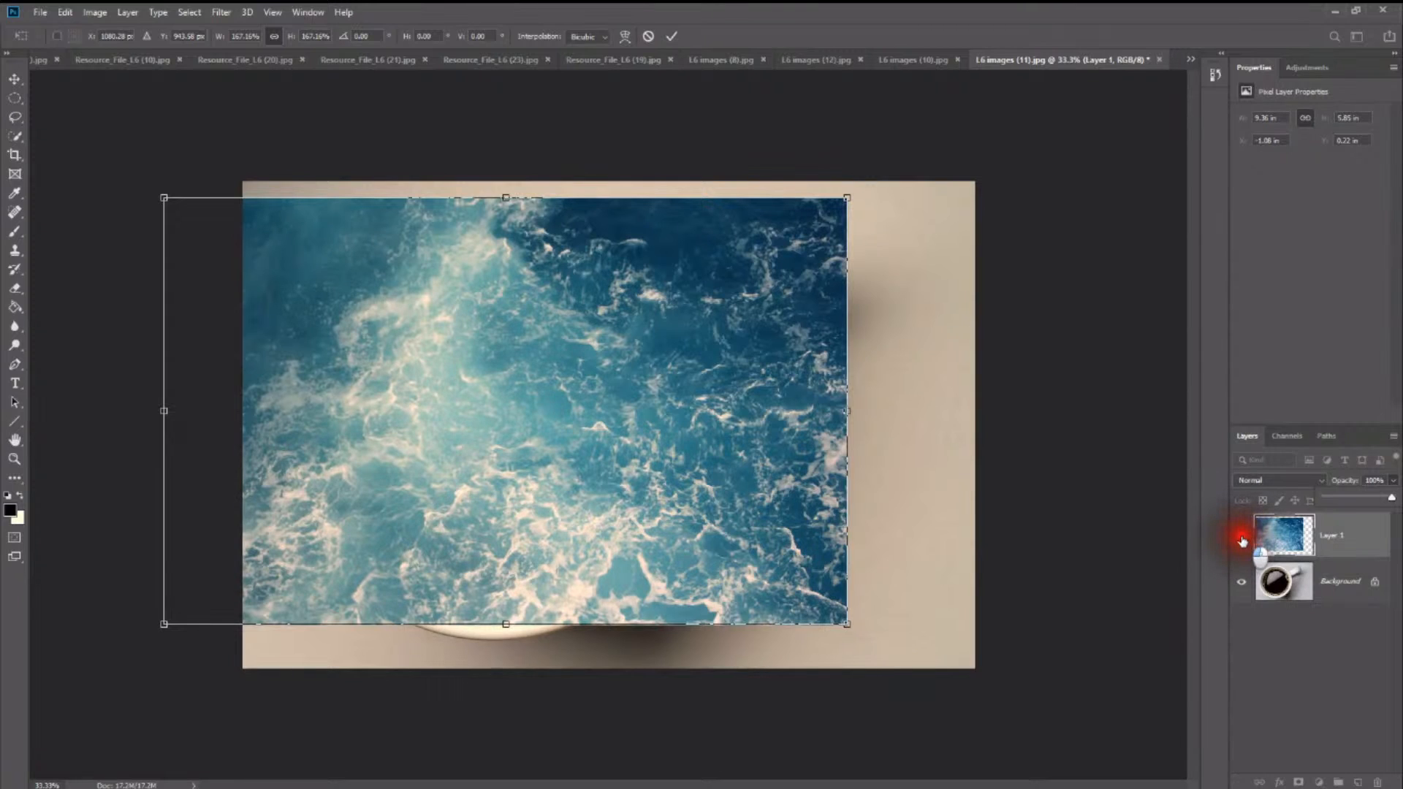
pyautogui.moveTo(1243, 540); pyautogui.dragTo(1244, 548)
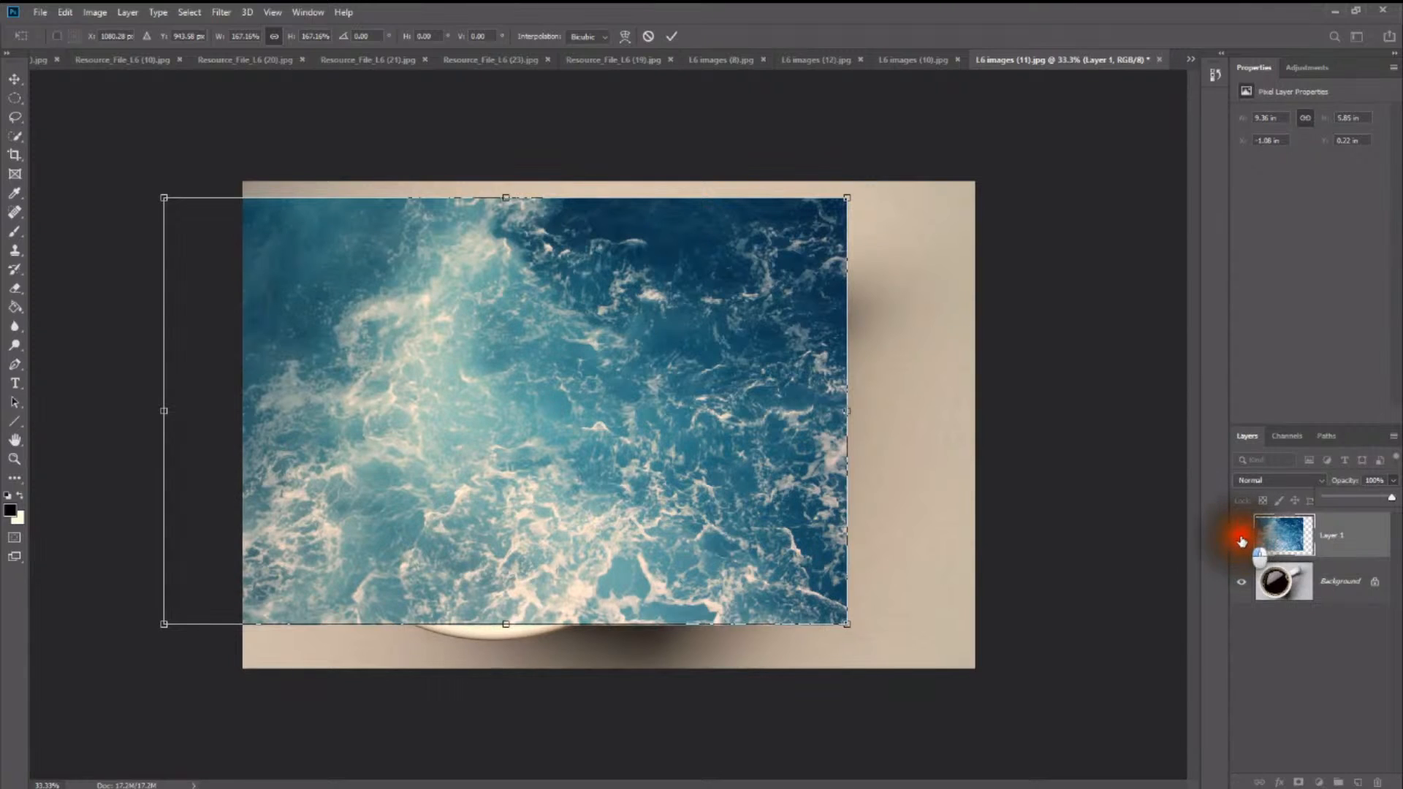
pyautogui.click(1242, 540)
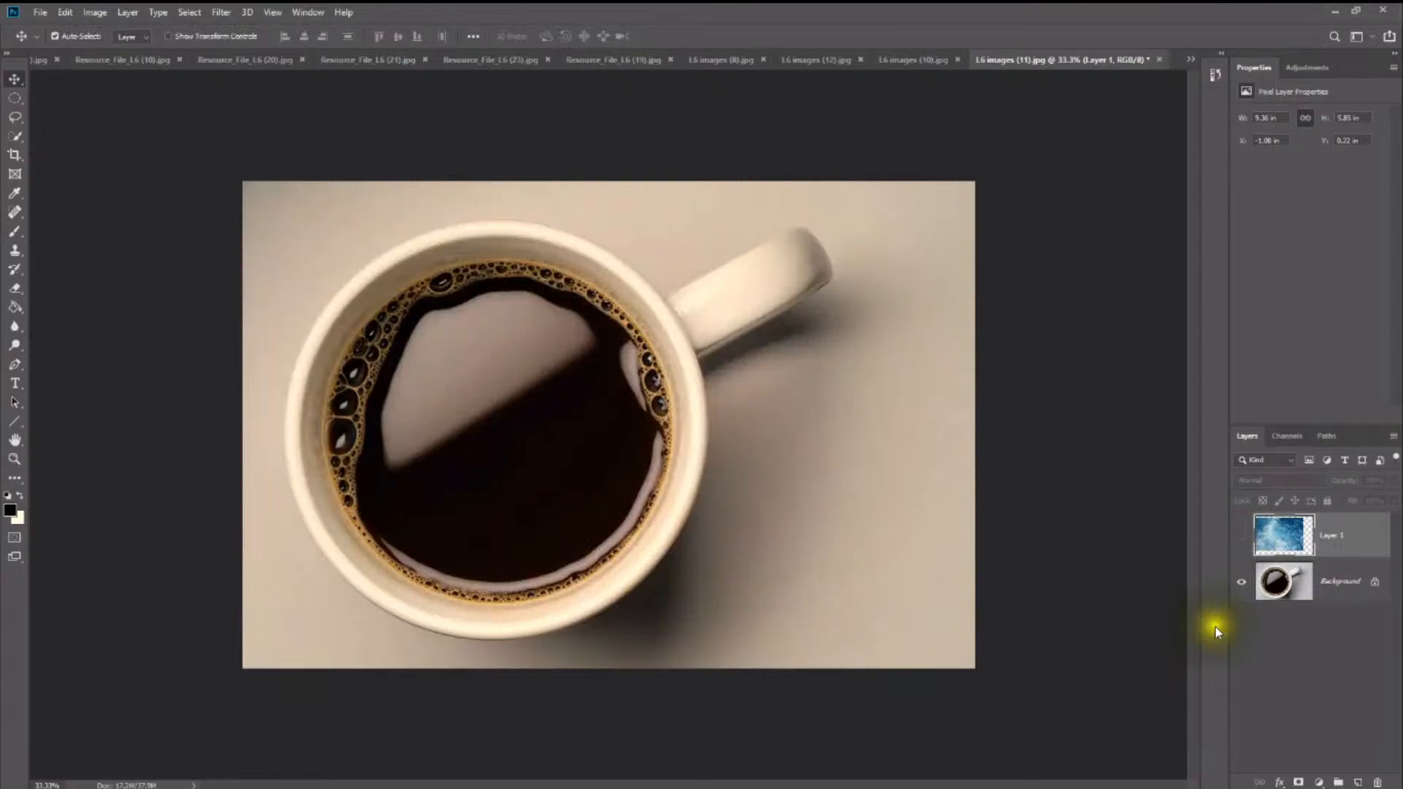
# Step: Duplicate the Background layer with the coffee cup
pyautogui.click(1315, 580)
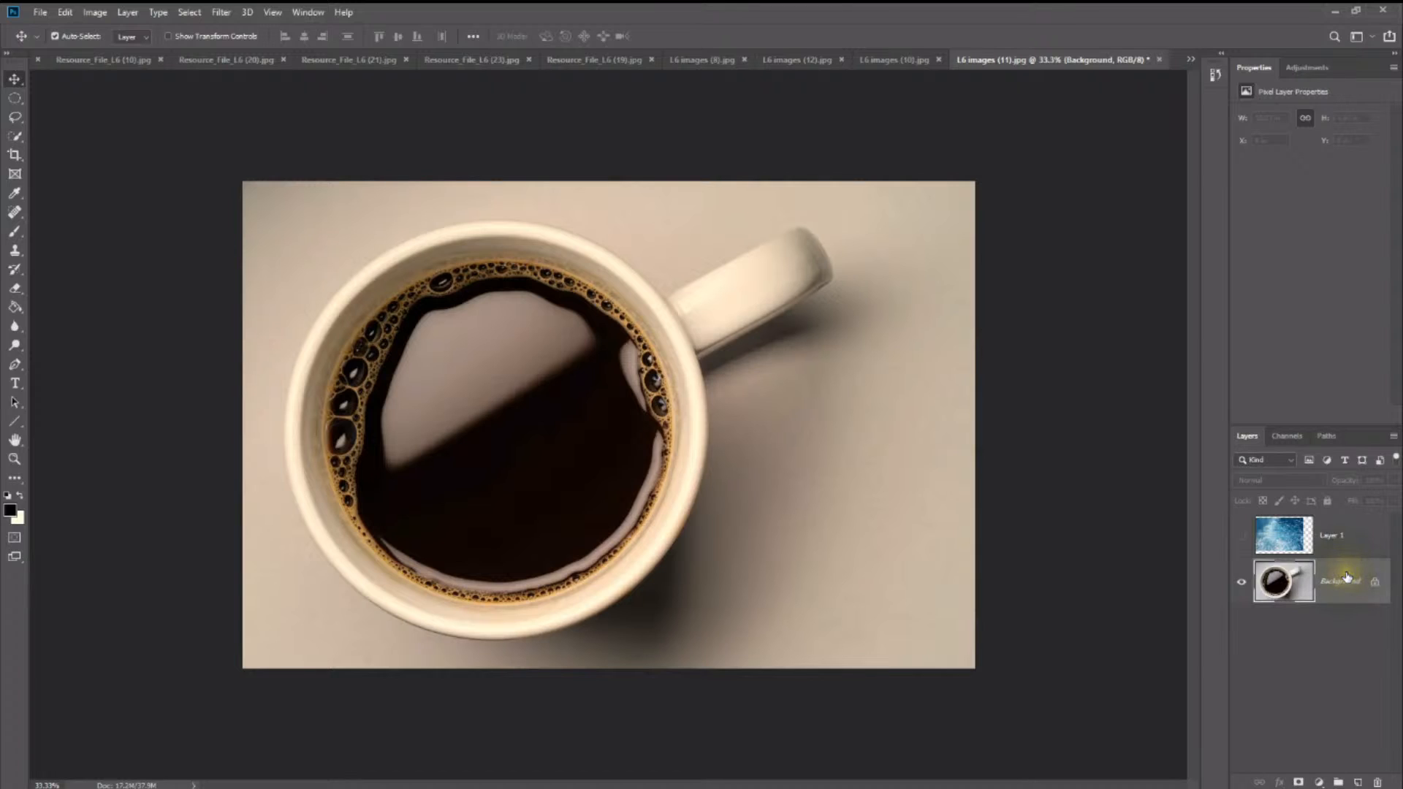
pyautogui.moveTo(1337, 575); pyautogui.dragTo(1358, 783)
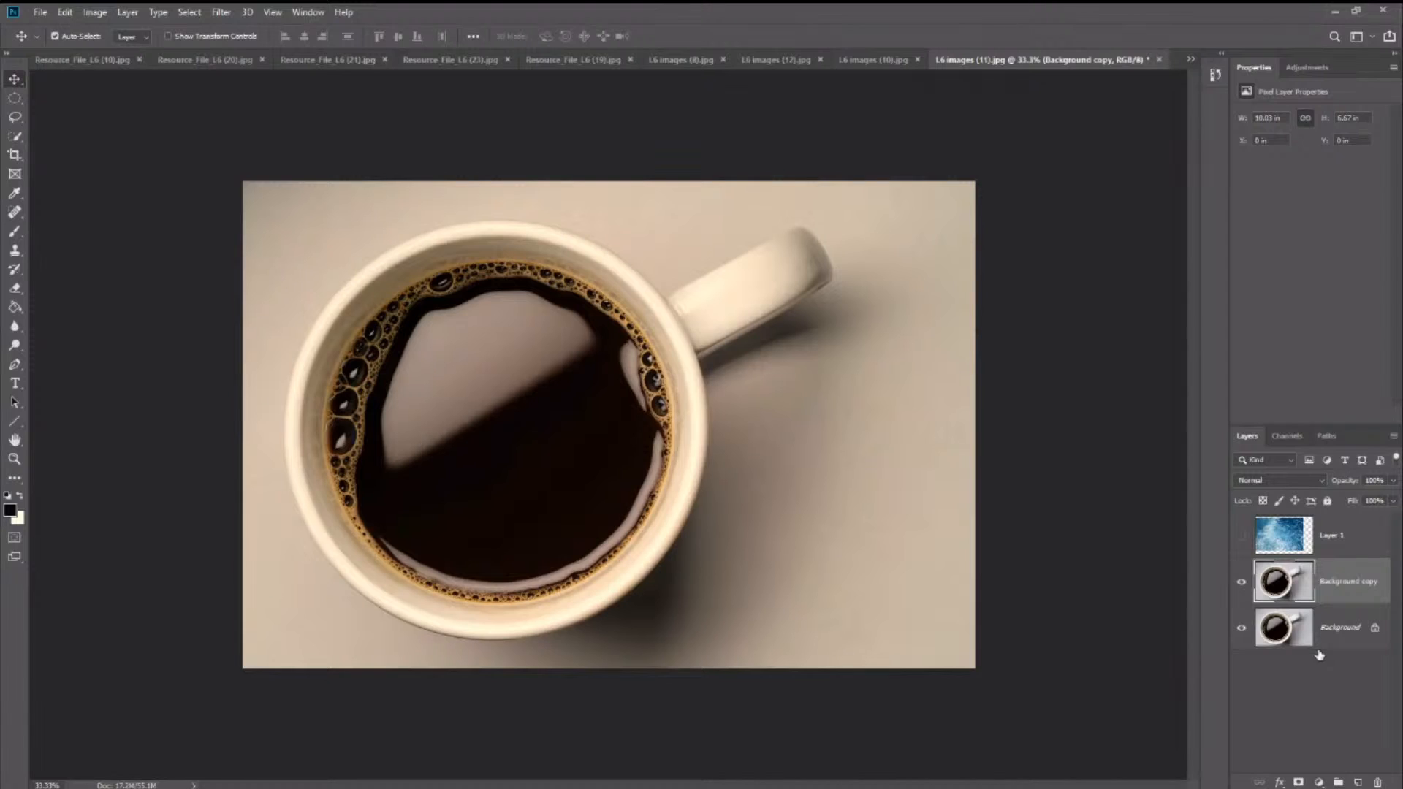
pyautogui.moveTo(1368, 633); pyautogui.dragTo(1353, 571)
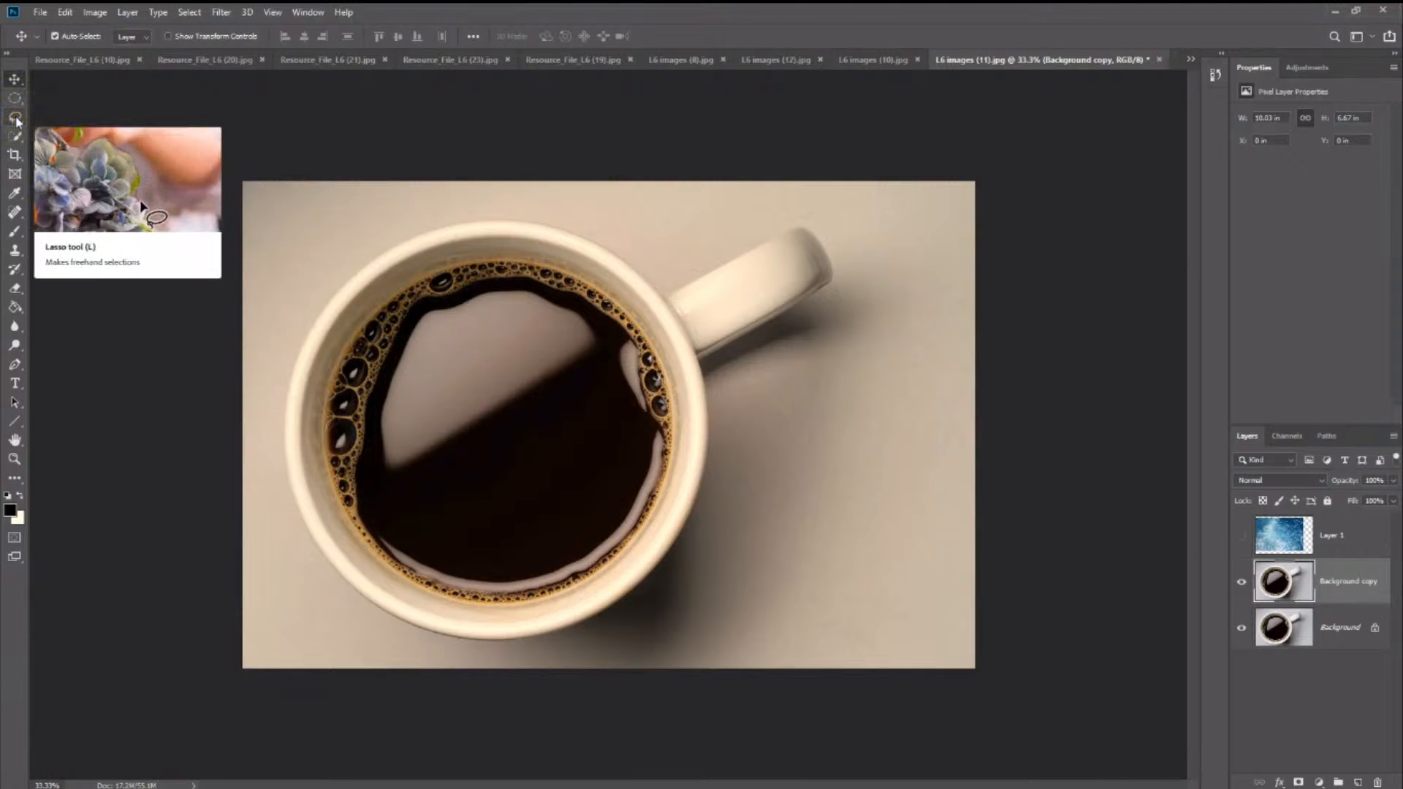
# Step: Select the round coffee surface inside the cup on the Background copy layer with the Elliptical Marquee tool, drawing from its centre
pyautogui.moveTo(17, 119)
pyautogui.mouseDown()
pyautogui.moveTo(75, 117)
pyautogui.moveTo(83, 147)
pyautogui.moveTo(38, 139)
pyautogui.mouseUp()
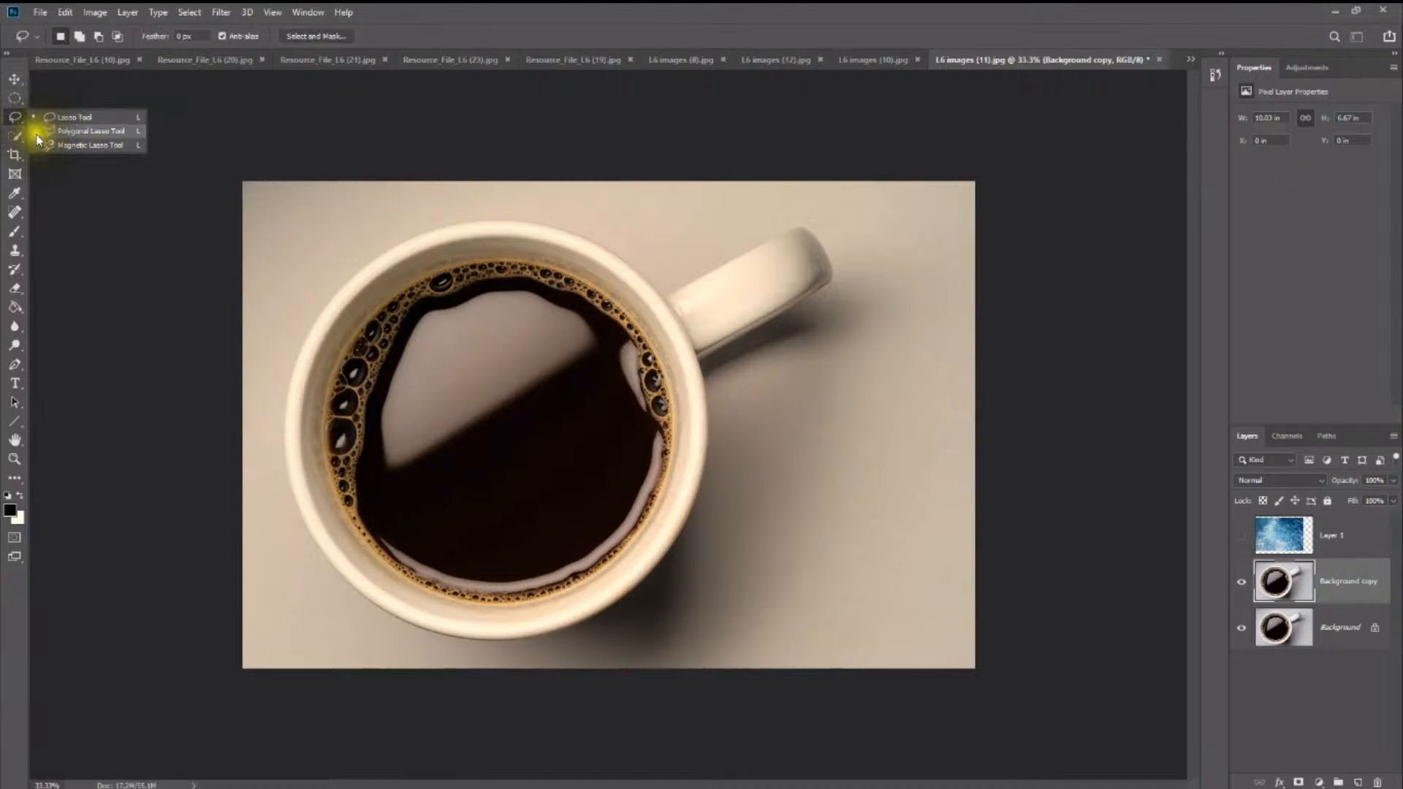
pyautogui.click(13, 97)
pyautogui.rightClick(21, 97)
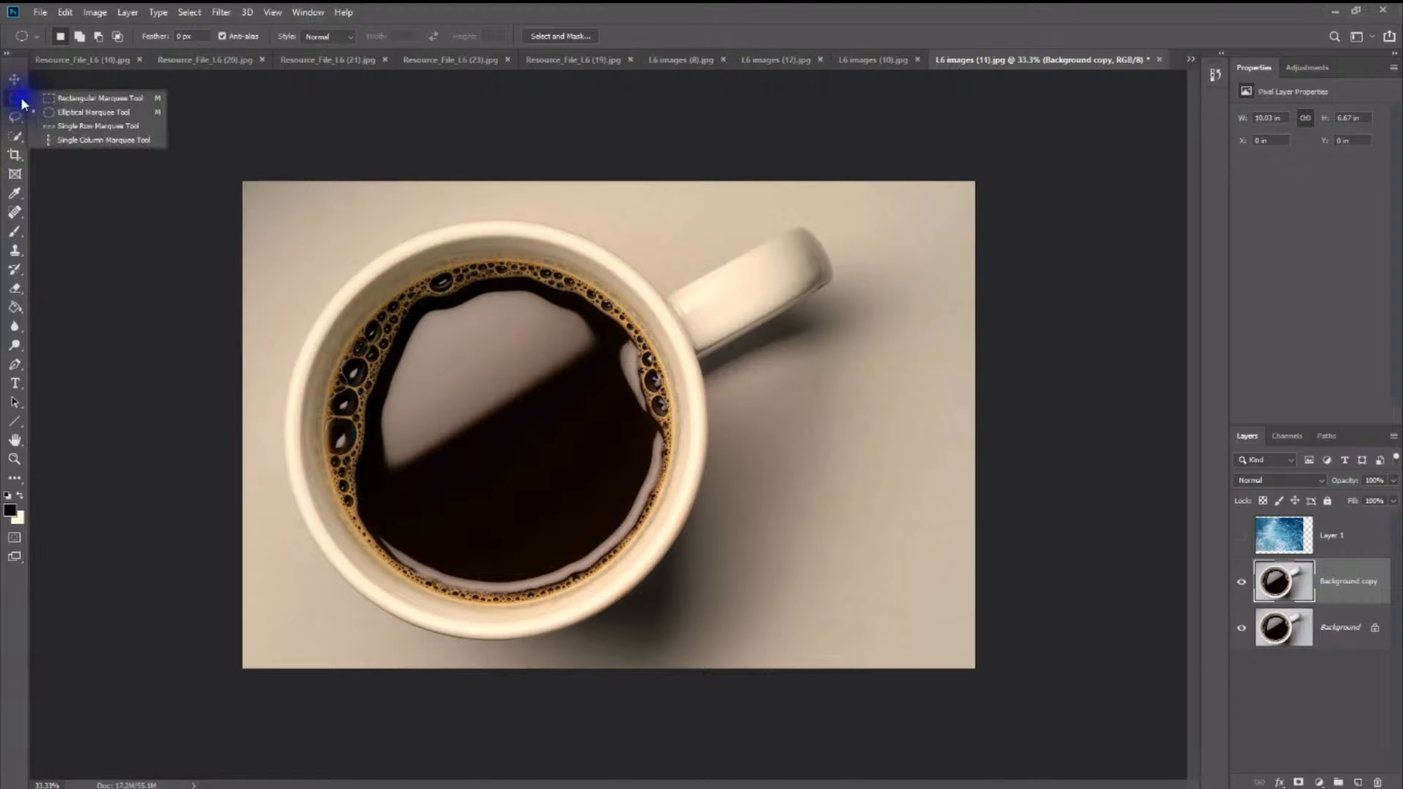
pyautogui.click(102, 114)
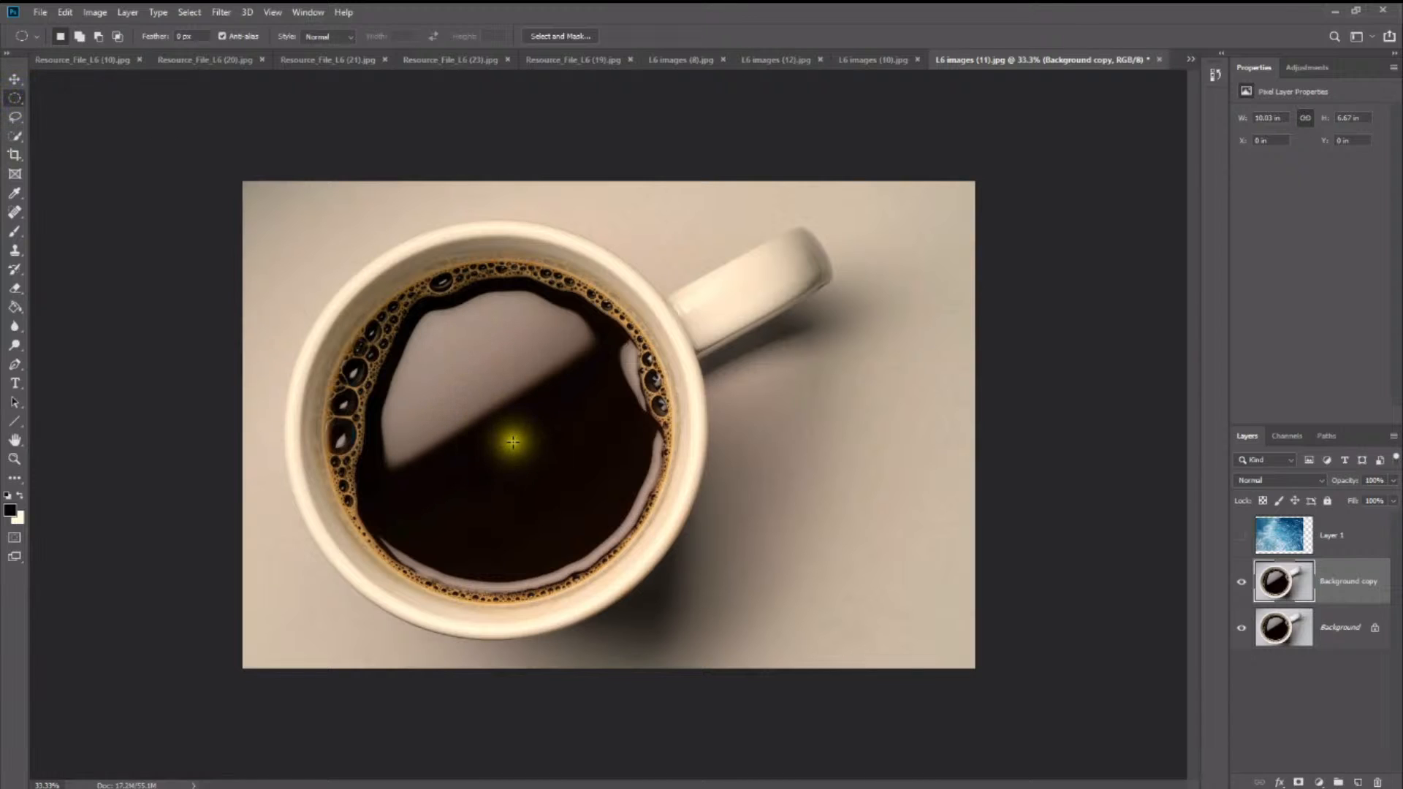
pyautogui.moveTo(512, 442); pyautogui.dragTo(385, 302)
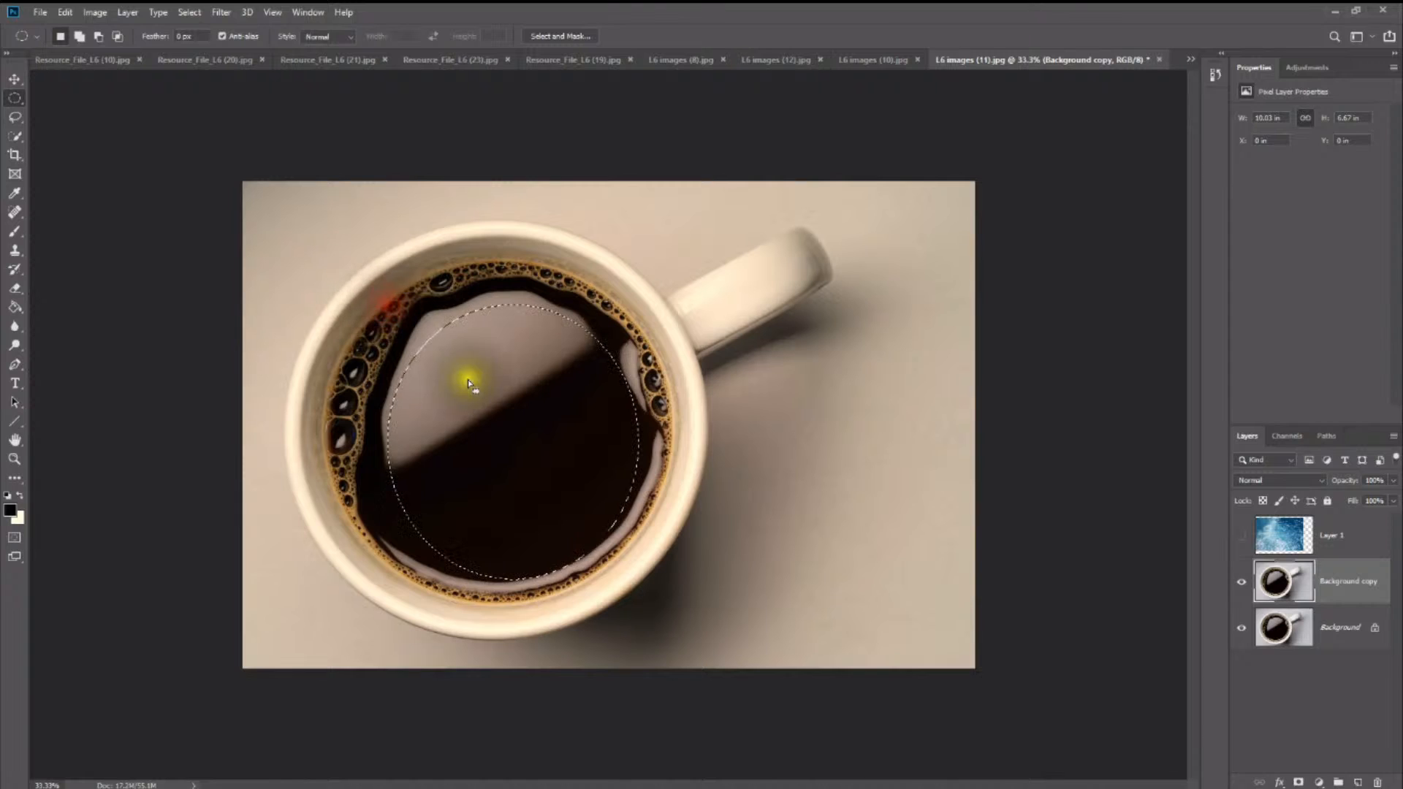
pyautogui.click(510, 473)
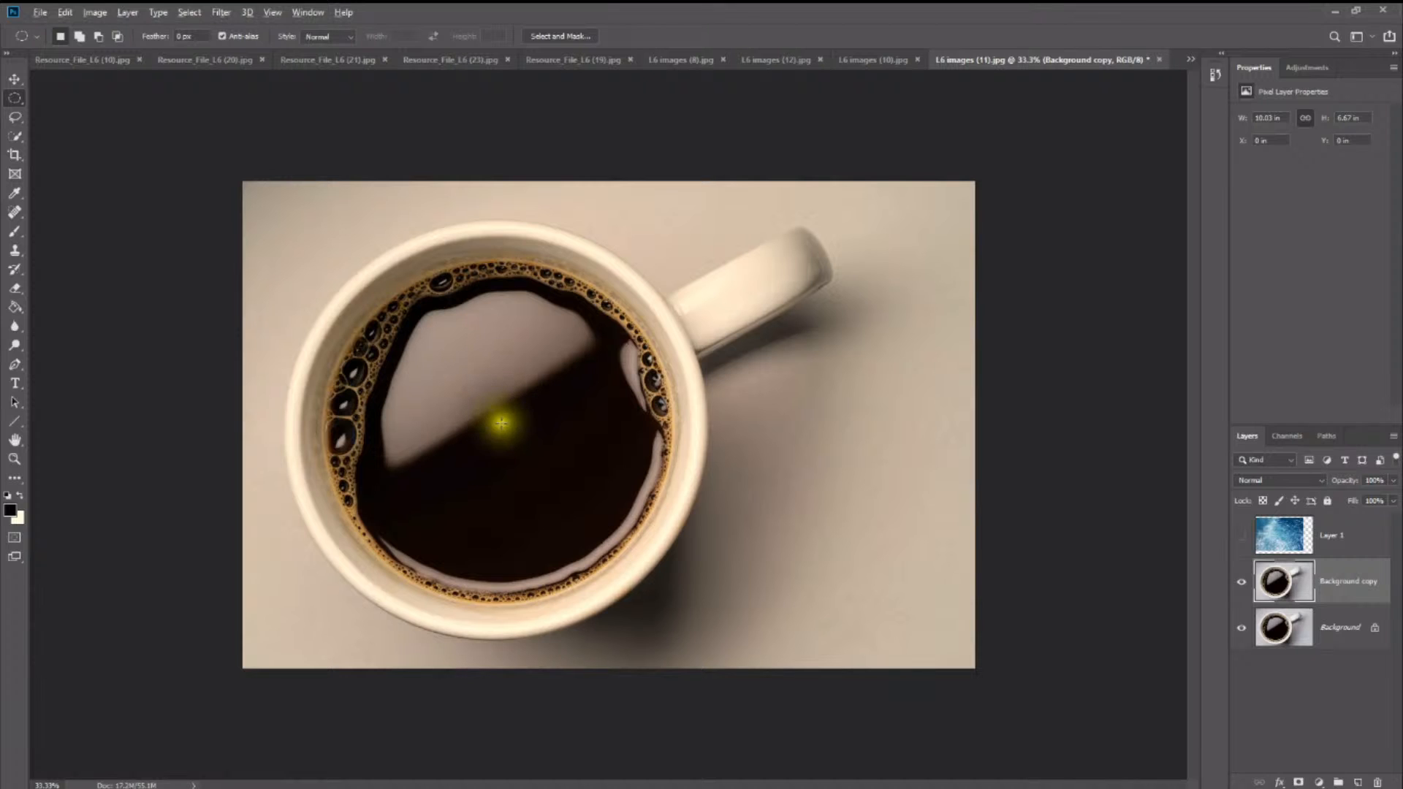
pyautogui.moveTo(492, 416); pyautogui.dragTo(216, 256)
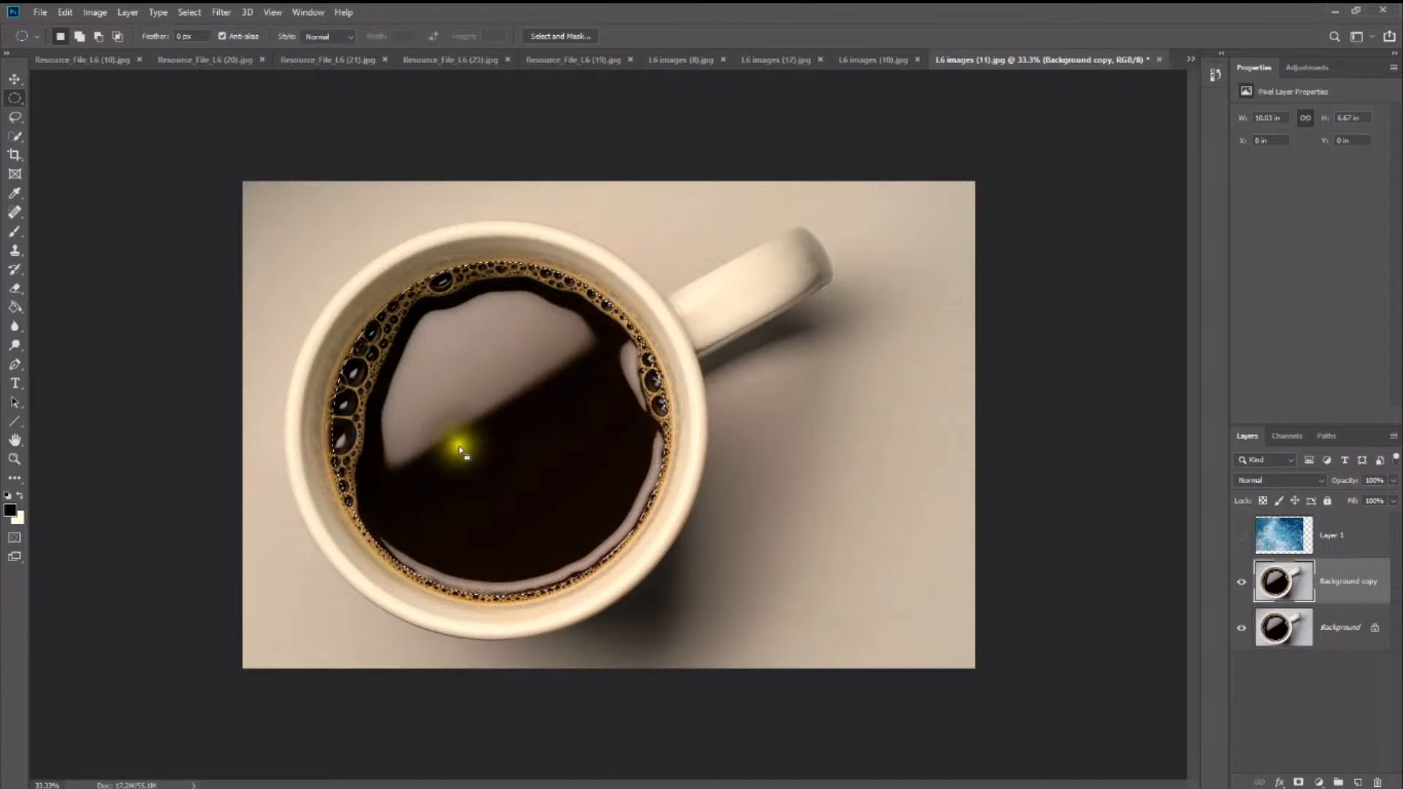
# Step: Drop the elliptical selection and select the coffee surface with the Quick Selection tool, using a 200 px brush and Auto-Enhance
pyautogui.click(484, 395)
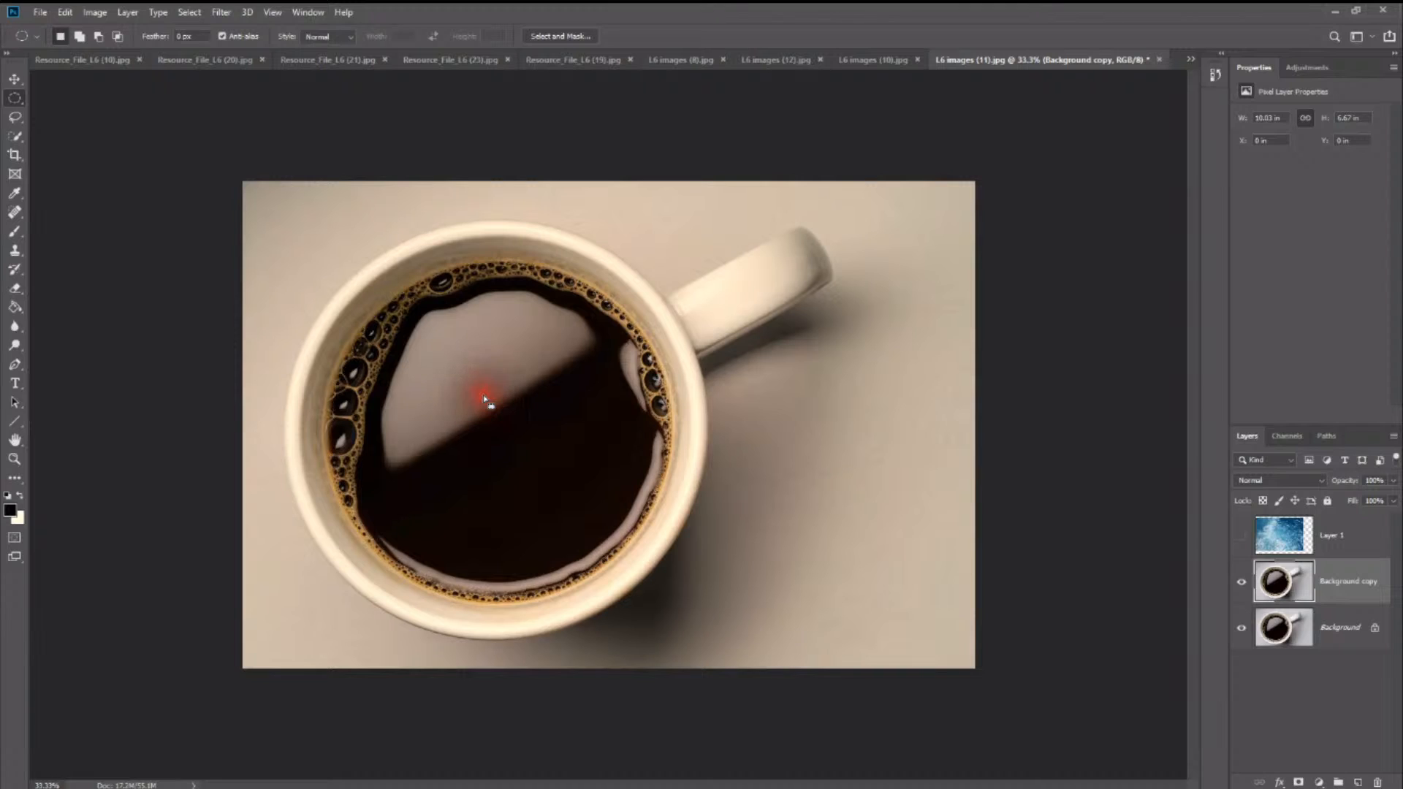
pyautogui.click(15, 115)
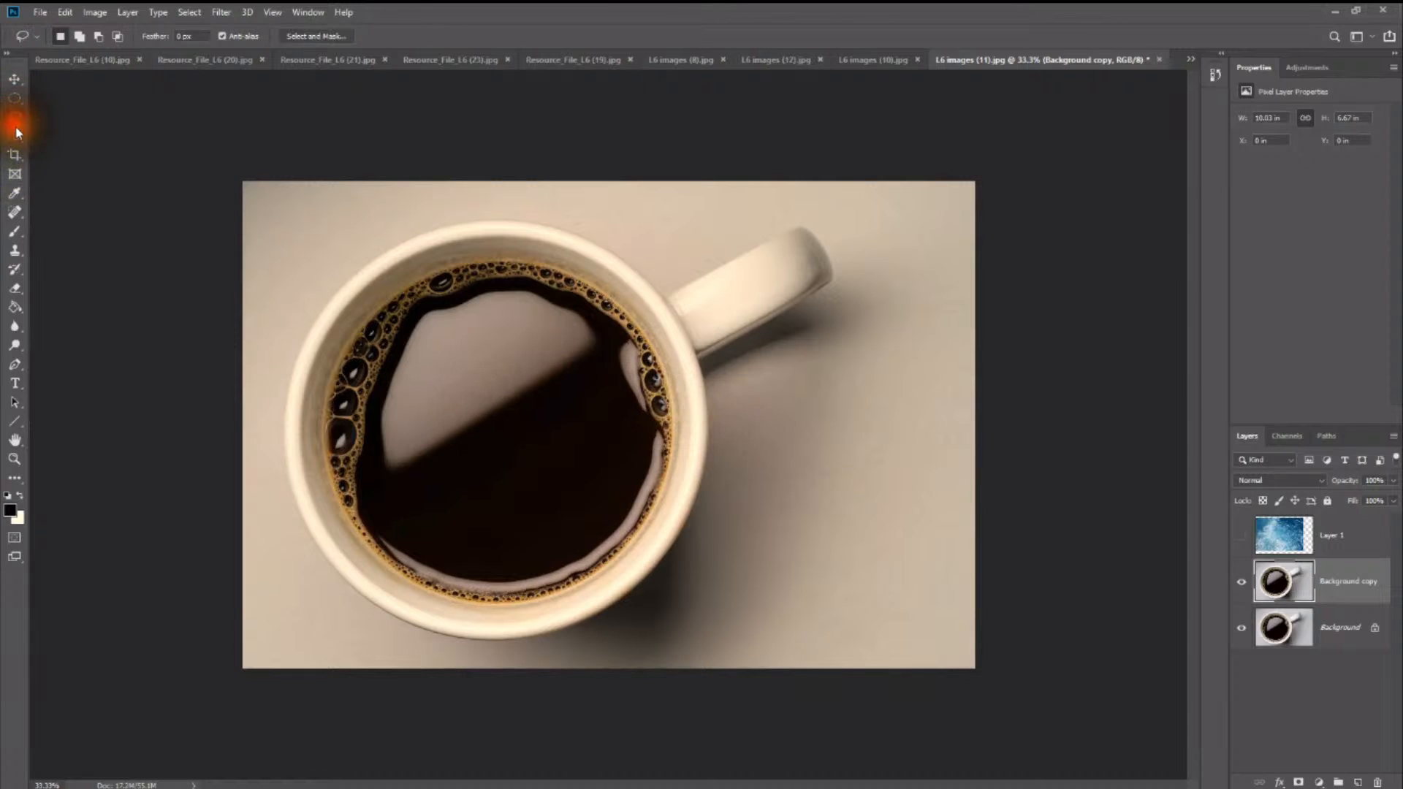
pyautogui.click(18, 132)
pyautogui.click(113, 137)
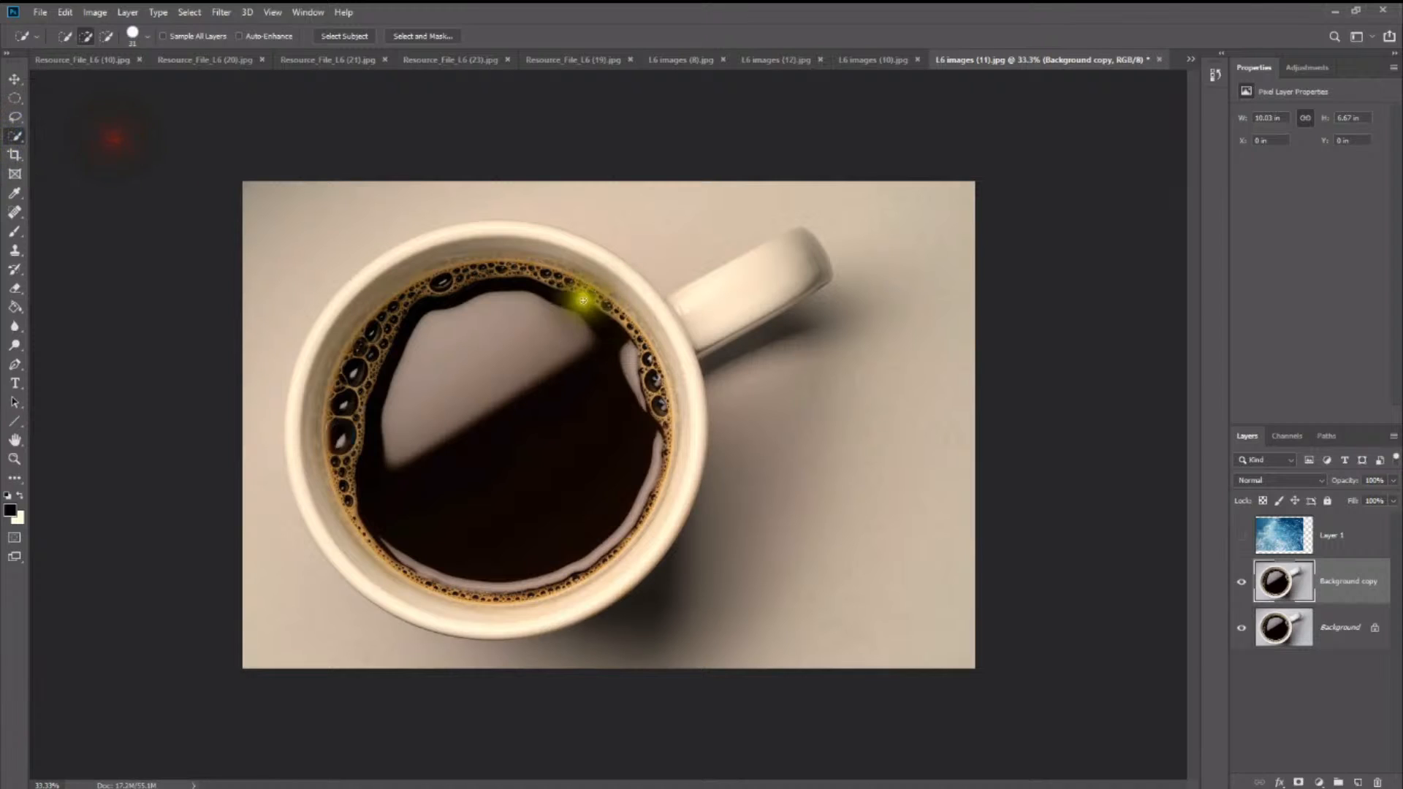
pyautogui.press(']')
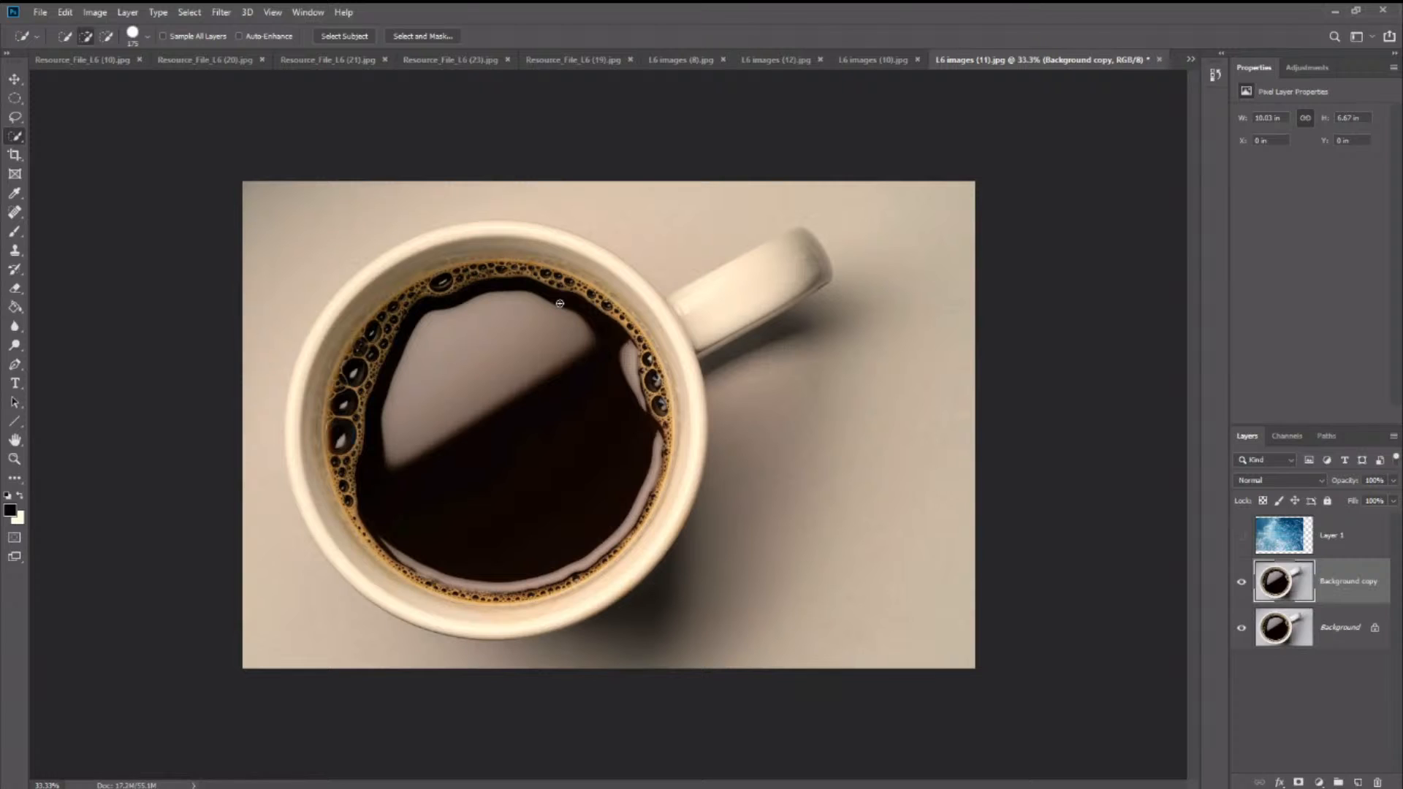
pyautogui.press(']')
pyautogui.click(240, 36)
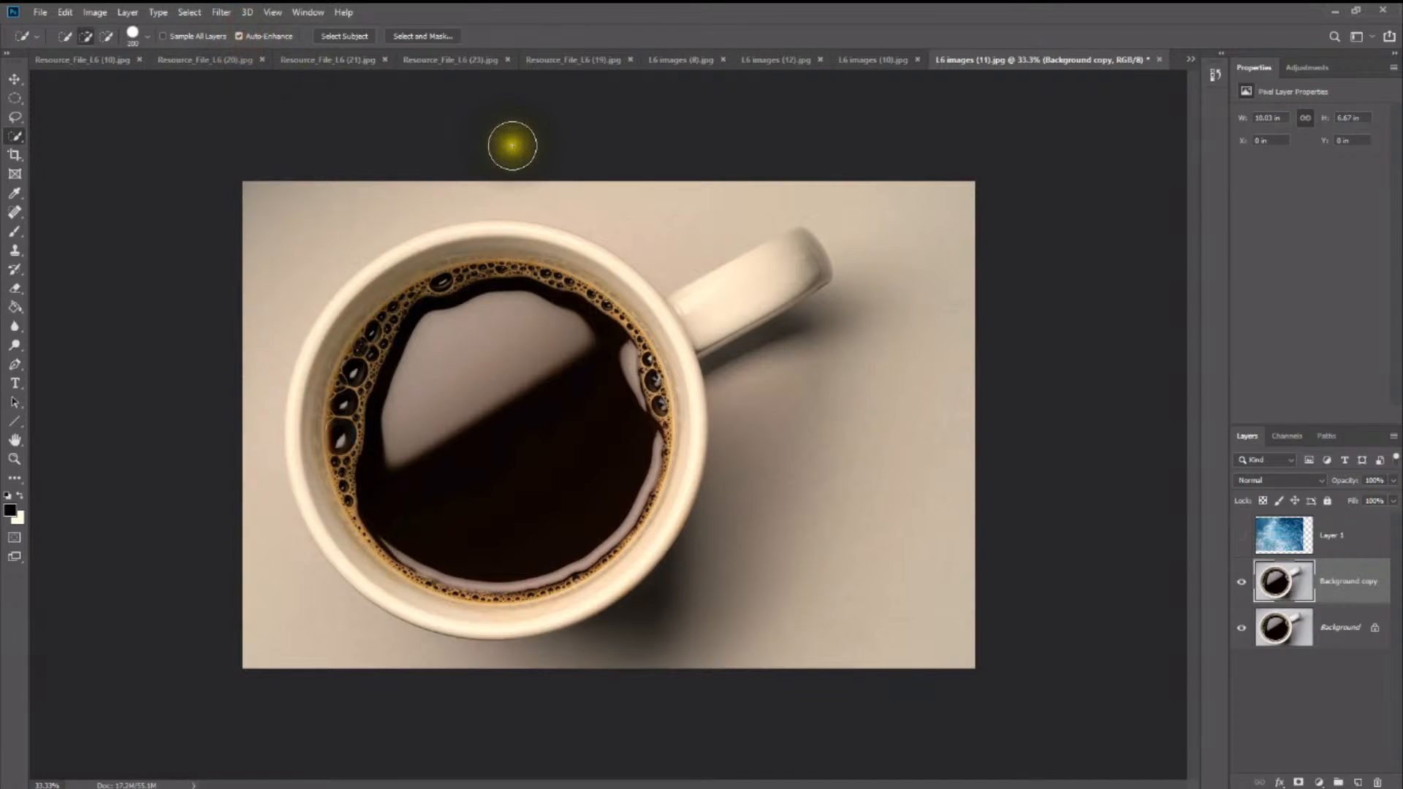
pyautogui.moveTo(577, 306)
pyautogui.mouseDown()
pyautogui.moveTo(640, 407)
pyautogui.moveTo(634, 374)
pyautogui.moveTo(627, 357)
pyautogui.moveTo(629, 491)
pyautogui.moveTo(604, 521)
pyautogui.moveTo(646, 415)
pyautogui.moveTo(593, 541)
pyautogui.moveTo(480, 575)
pyautogui.moveTo(394, 515)
pyautogui.moveTo(355, 445)
pyautogui.moveTo(369, 375)
pyautogui.moveTo(397, 334)
pyautogui.moveTo(457, 300)
pyautogui.moveTo(545, 293)
pyautogui.moveTo(479, 288)
pyautogui.mouseUp()
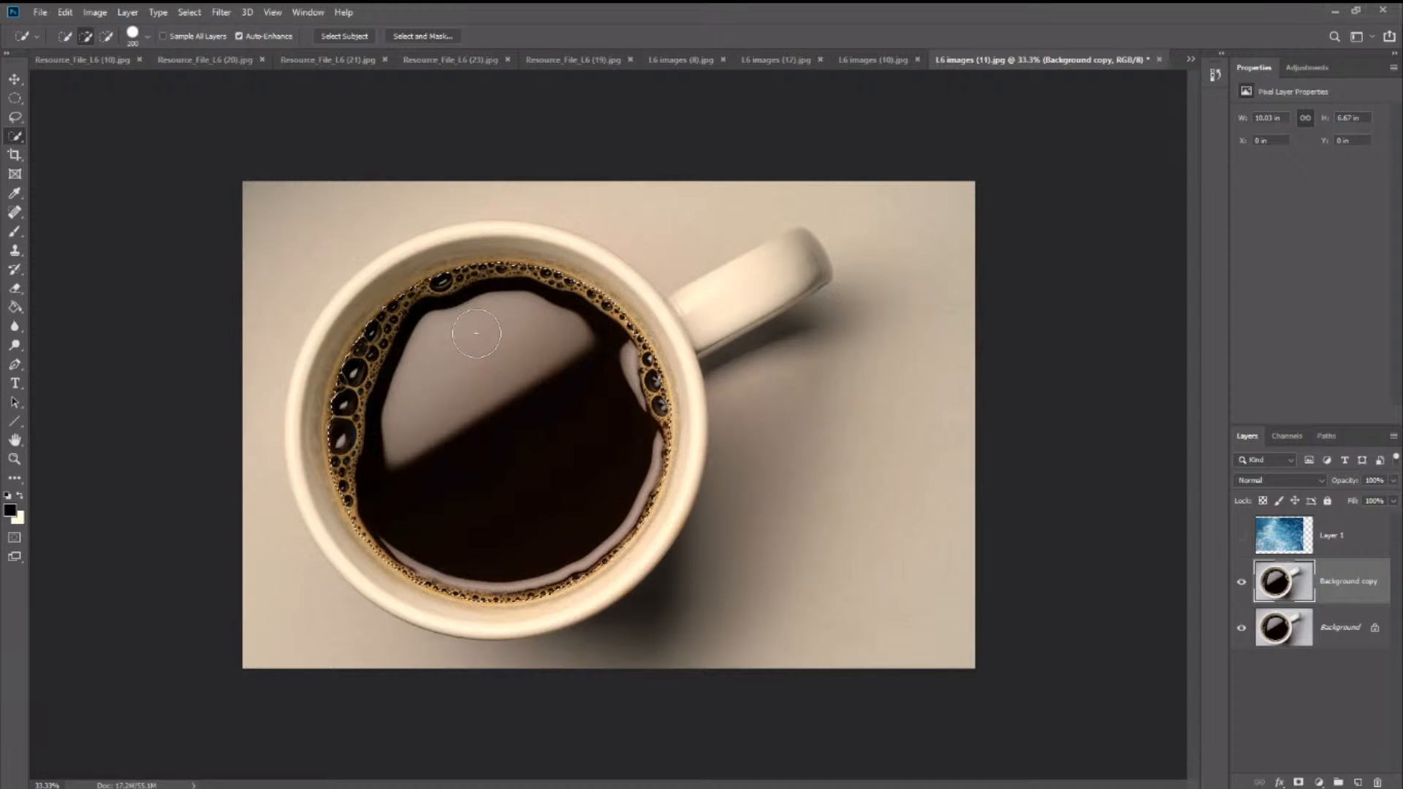
pyautogui.click(767, 567)
pyautogui.click(535, 417)
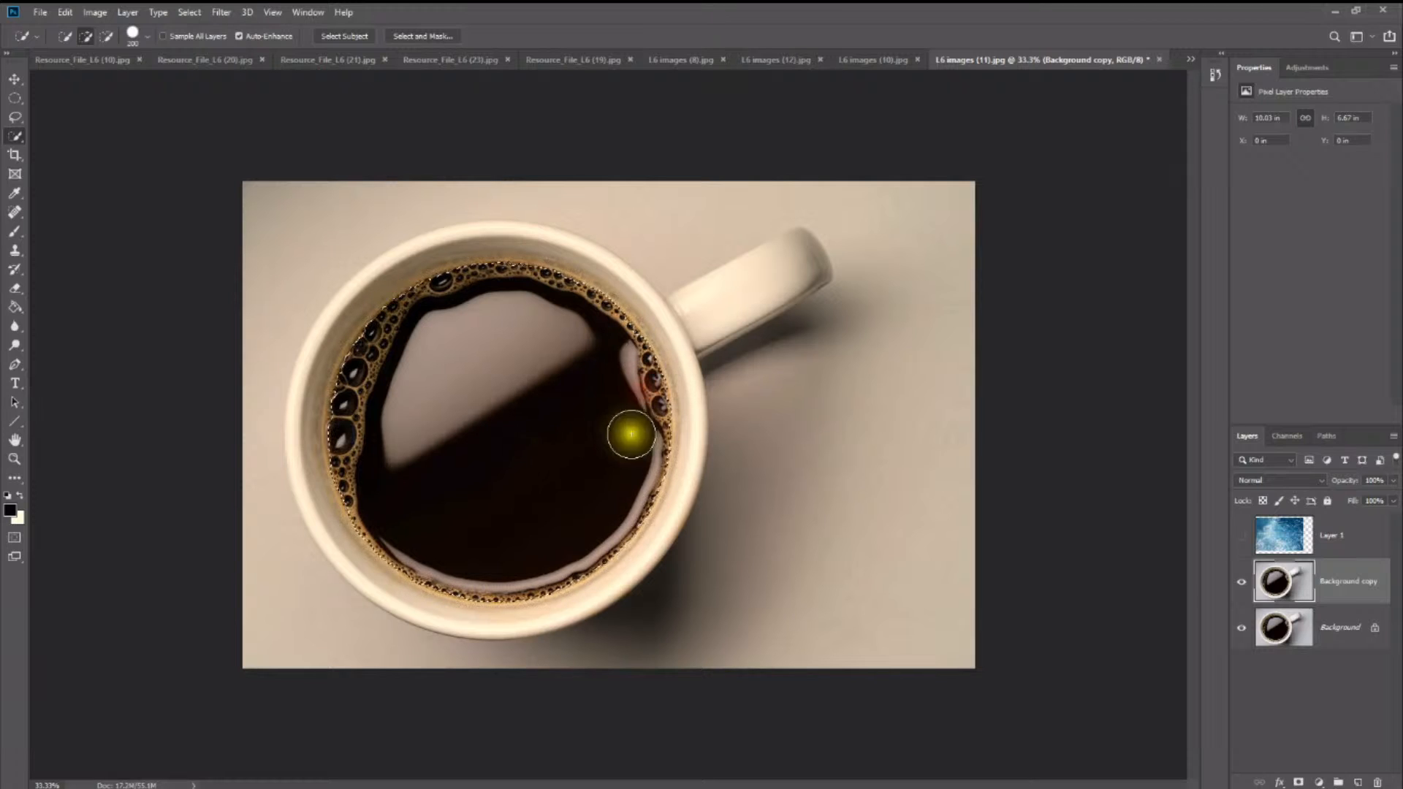
# Step: Show Layer 1 with the ocean photo and add a layer mask to it from the coffee-surface selection
pyautogui.click(1239, 540)
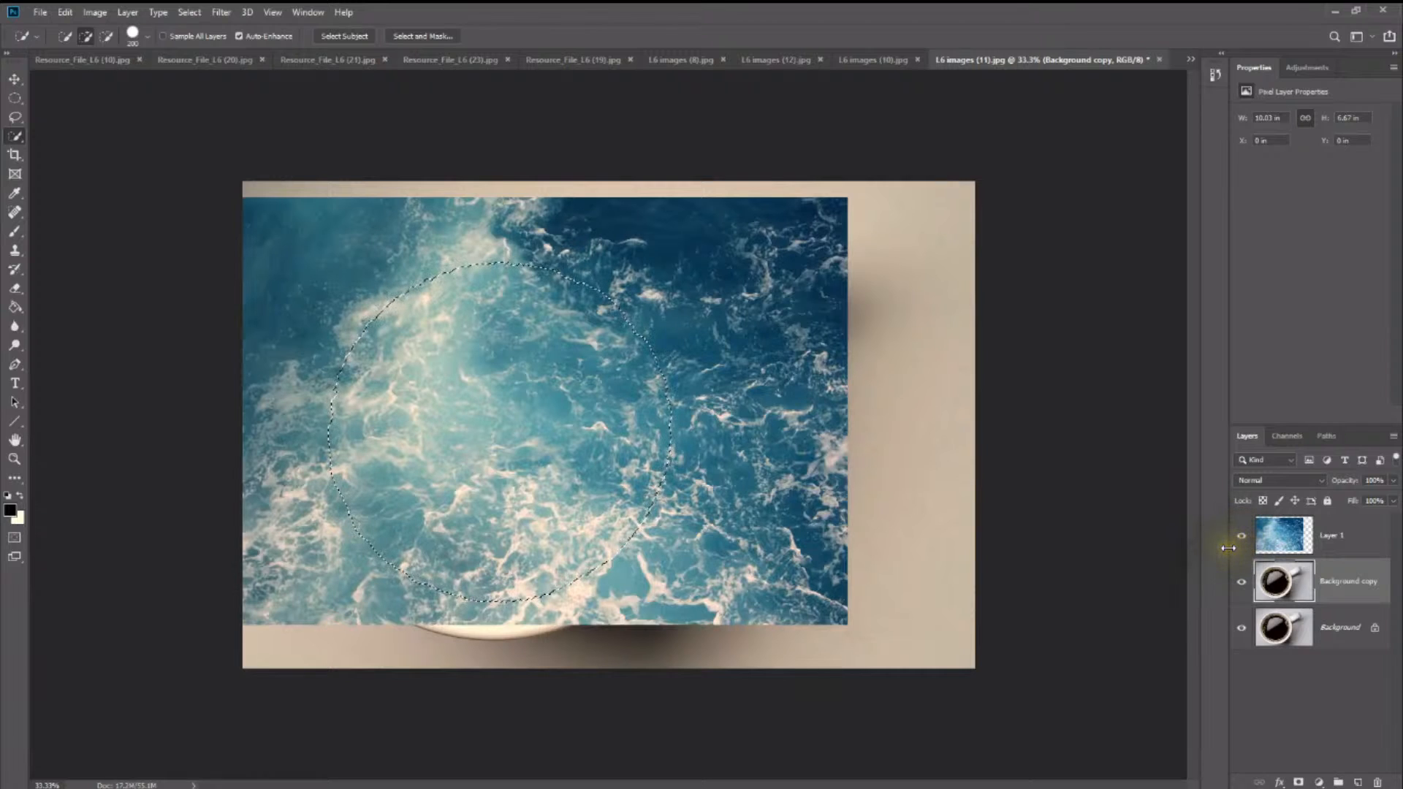
pyautogui.click(1326, 537)
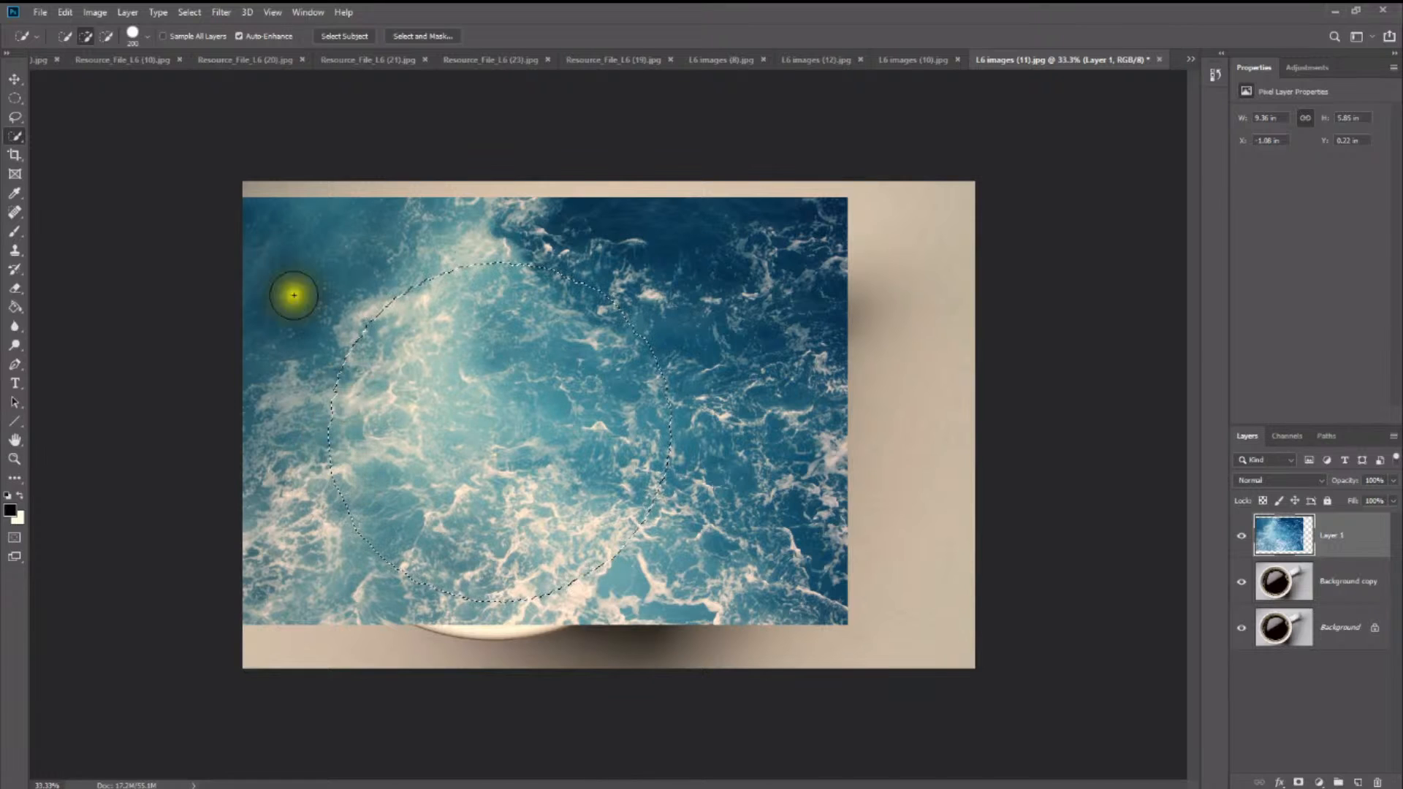
pyautogui.click(1298, 782)
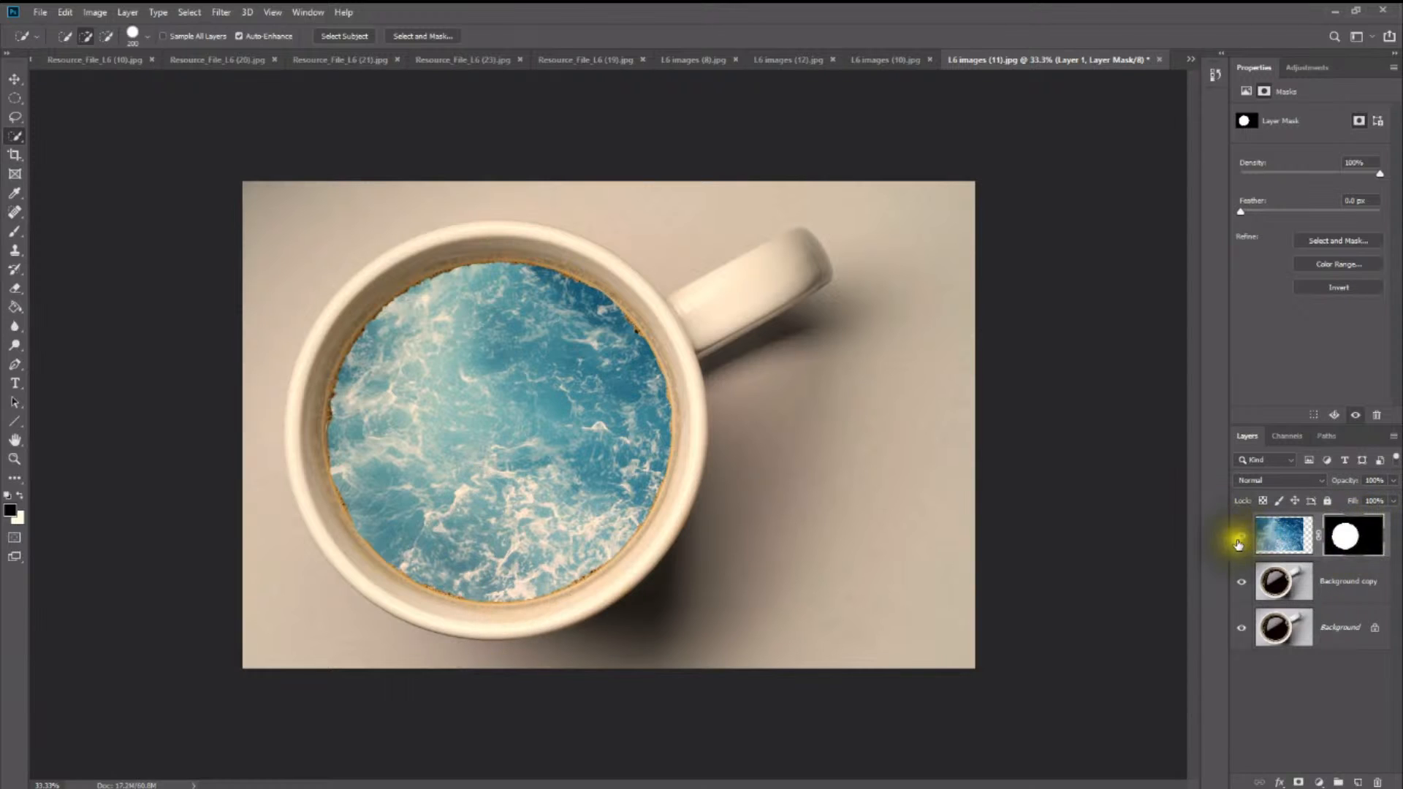
pyautogui.click(1336, 537)
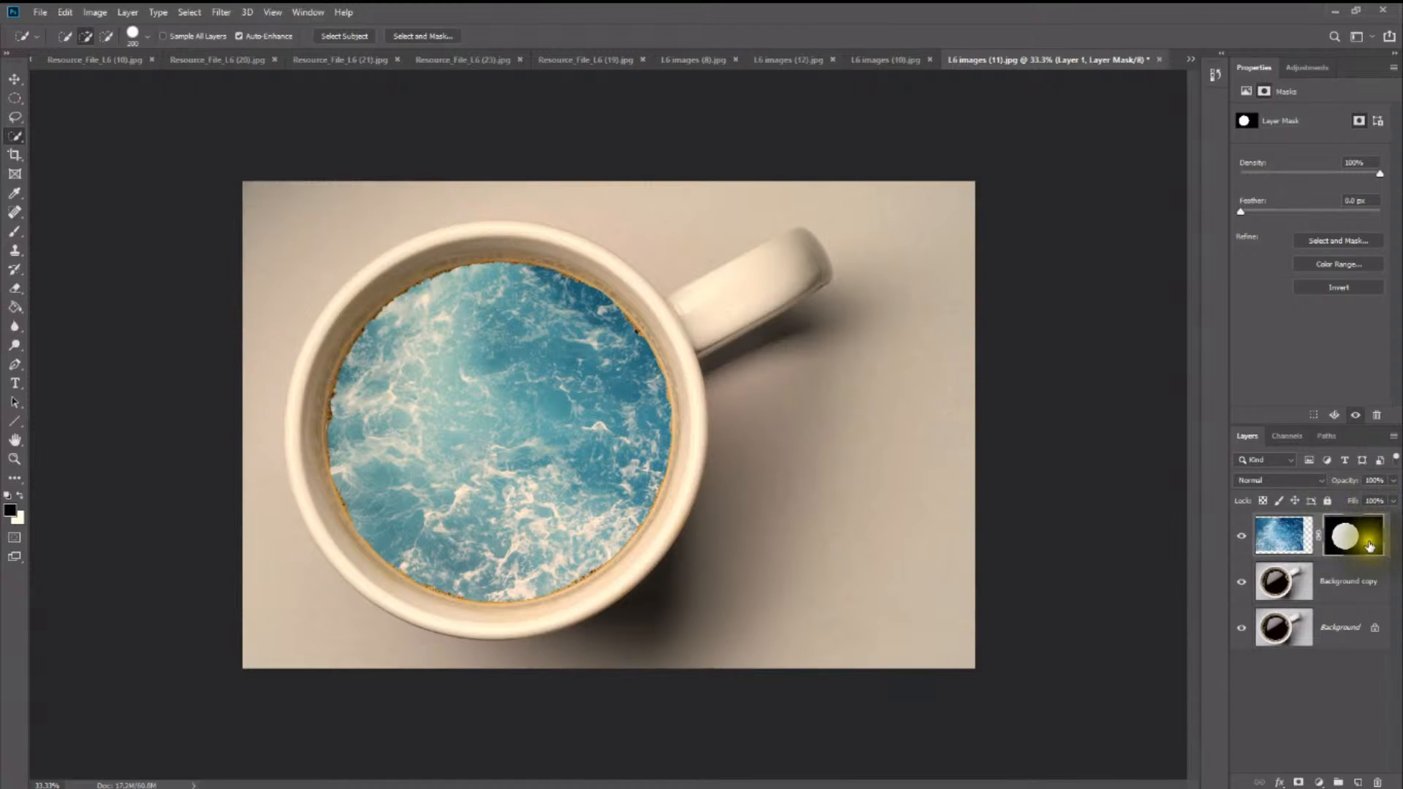
pyautogui.click(1368, 536)
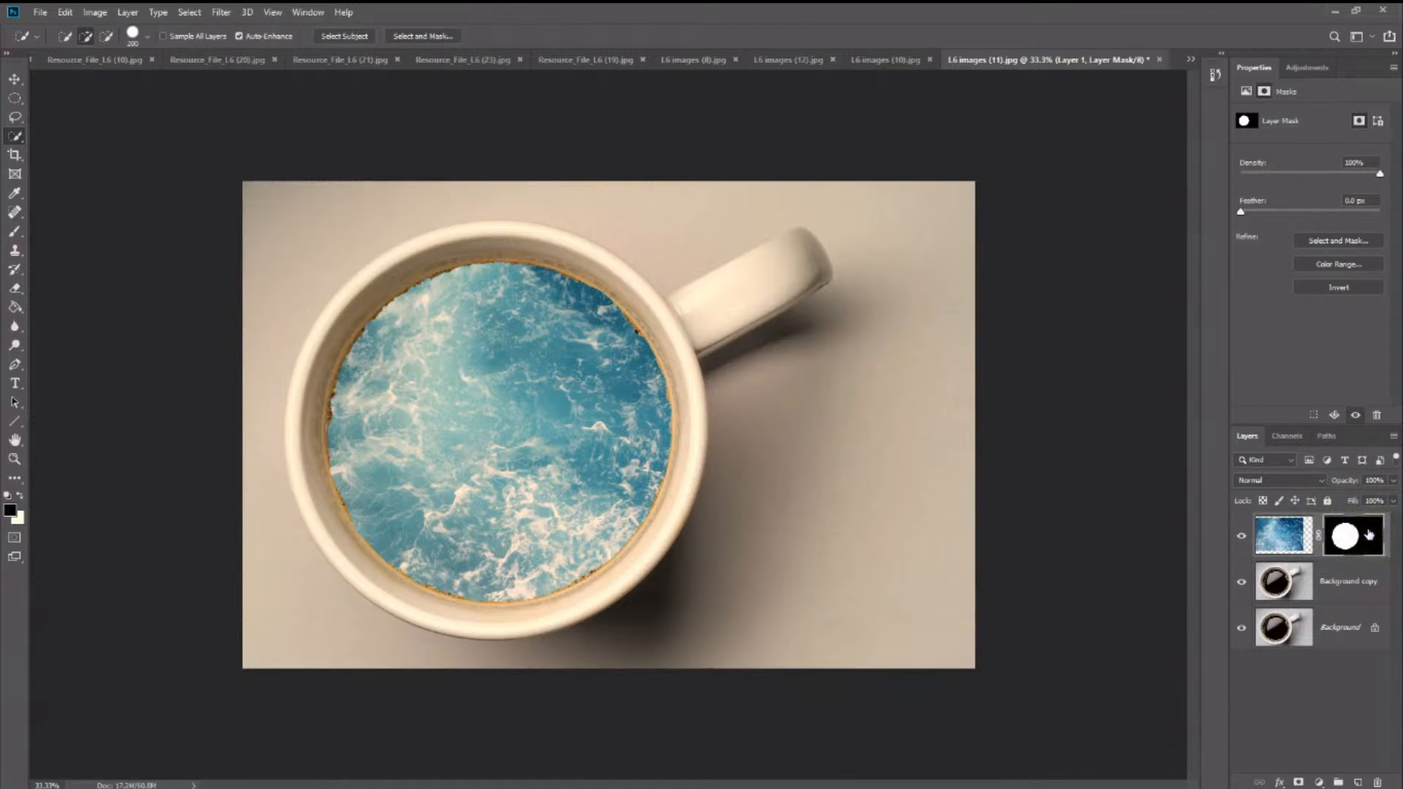
pyautogui.moveTo(1369, 535); pyautogui.dragTo(1330, 553)
# Step: Free Transform the masked ocean layer to about 105% and shift it so it covers the brown foam edge along the cup wall
pyautogui.click(16, 80)
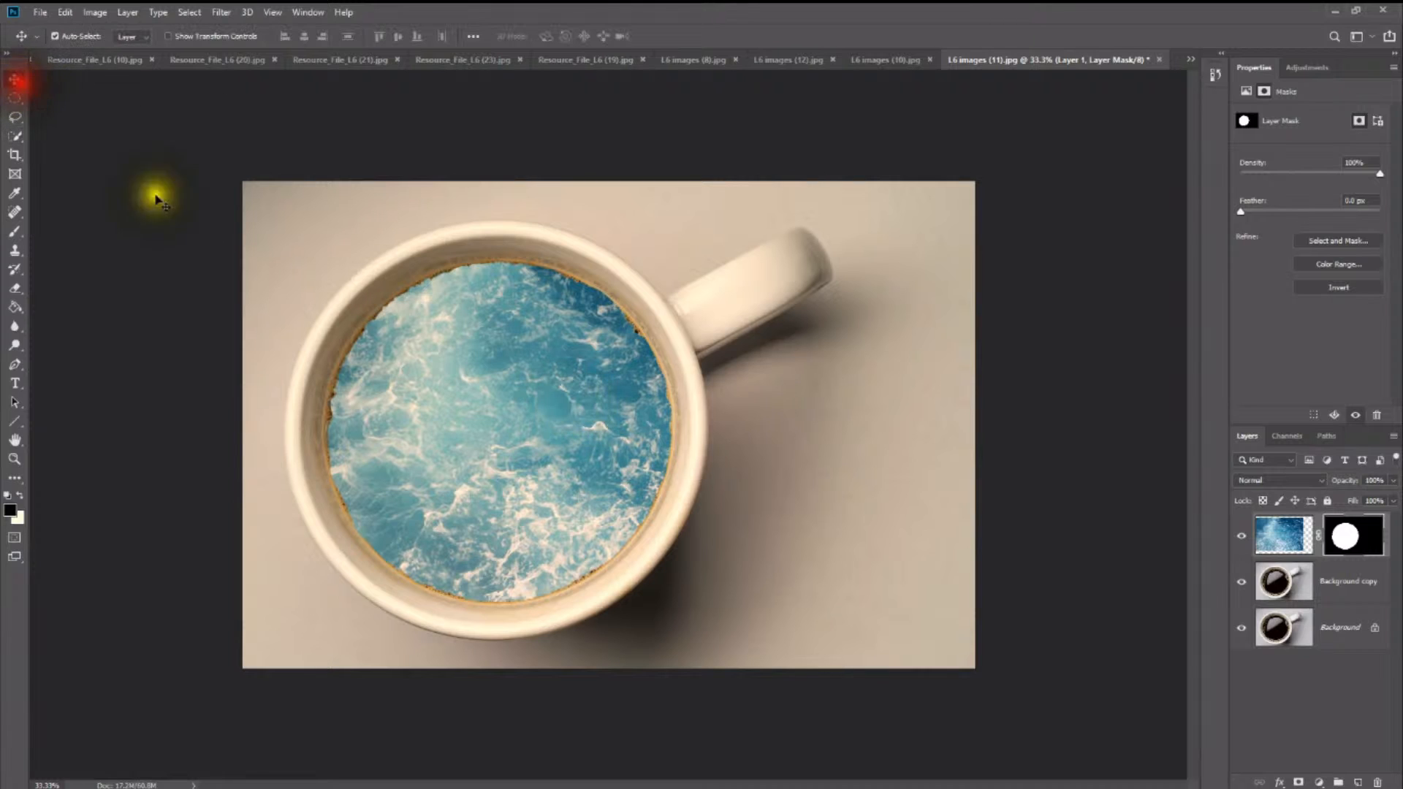
pyautogui.moveTo(467, 418); pyautogui.dragTo(490, 441)
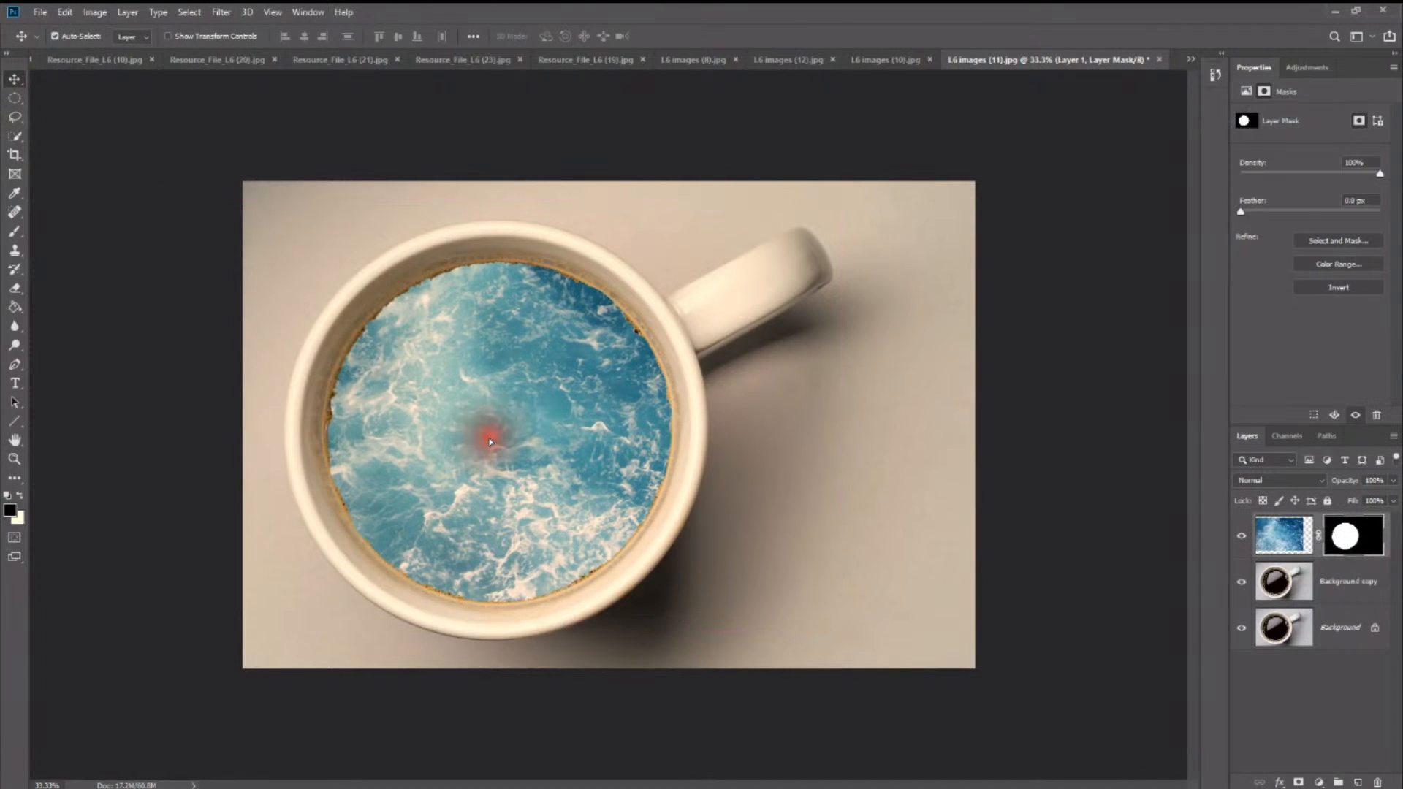
pyautogui.hotkey('ctrl', 't')
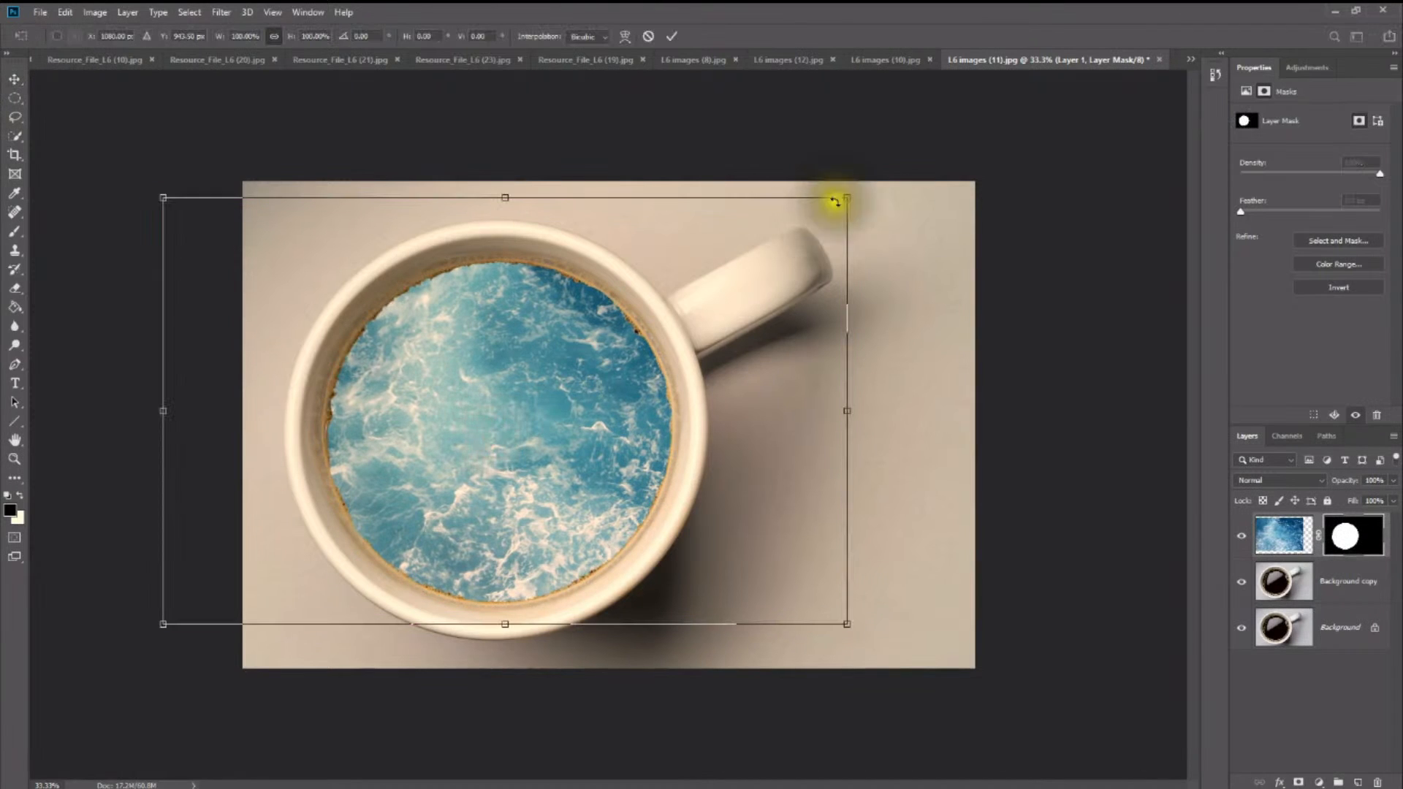
pyautogui.moveTo(847, 196); pyautogui.dragTo(861, 187)
pyautogui.moveTo(597, 421); pyautogui.dragTo(589, 424)
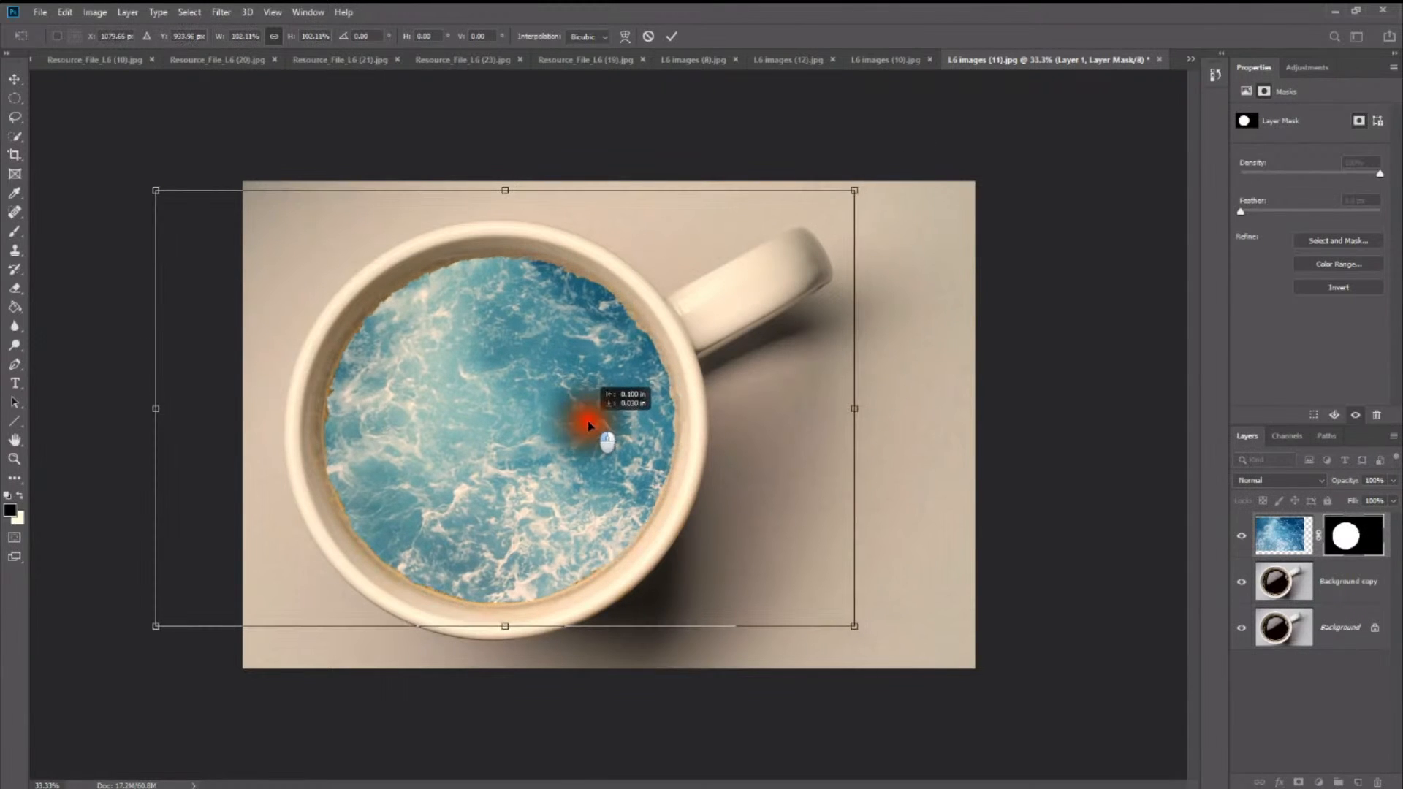
pyautogui.moveTo(856, 184); pyautogui.dragTo(861, 185)
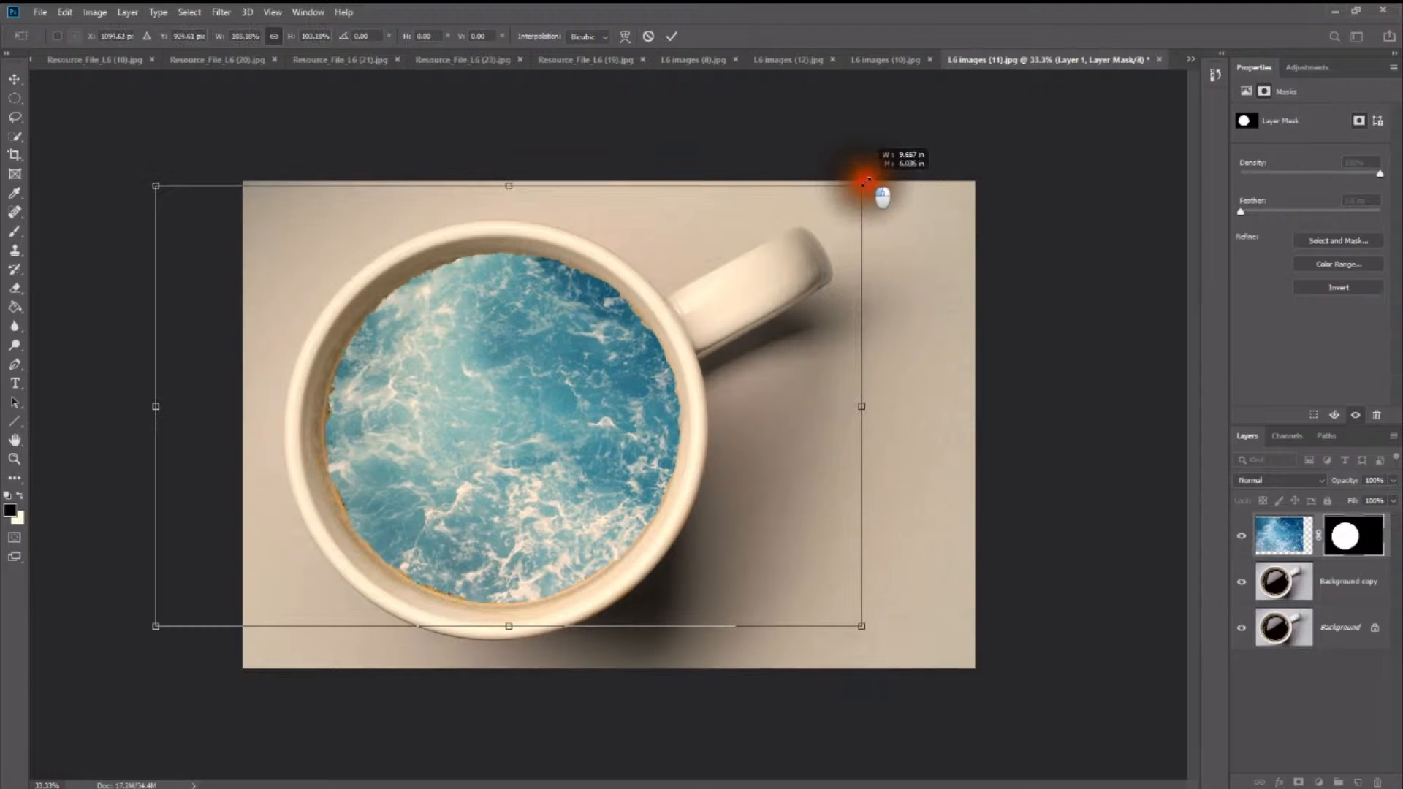
pyautogui.moveTo(482, 503); pyautogui.dragTo(478, 505)
pyautogui.moveTo(853, 193); pyautogui.dragTo(864, 180)
pyautogui.moveTo(485, 448); pyautogui.dragTo(485, 461)
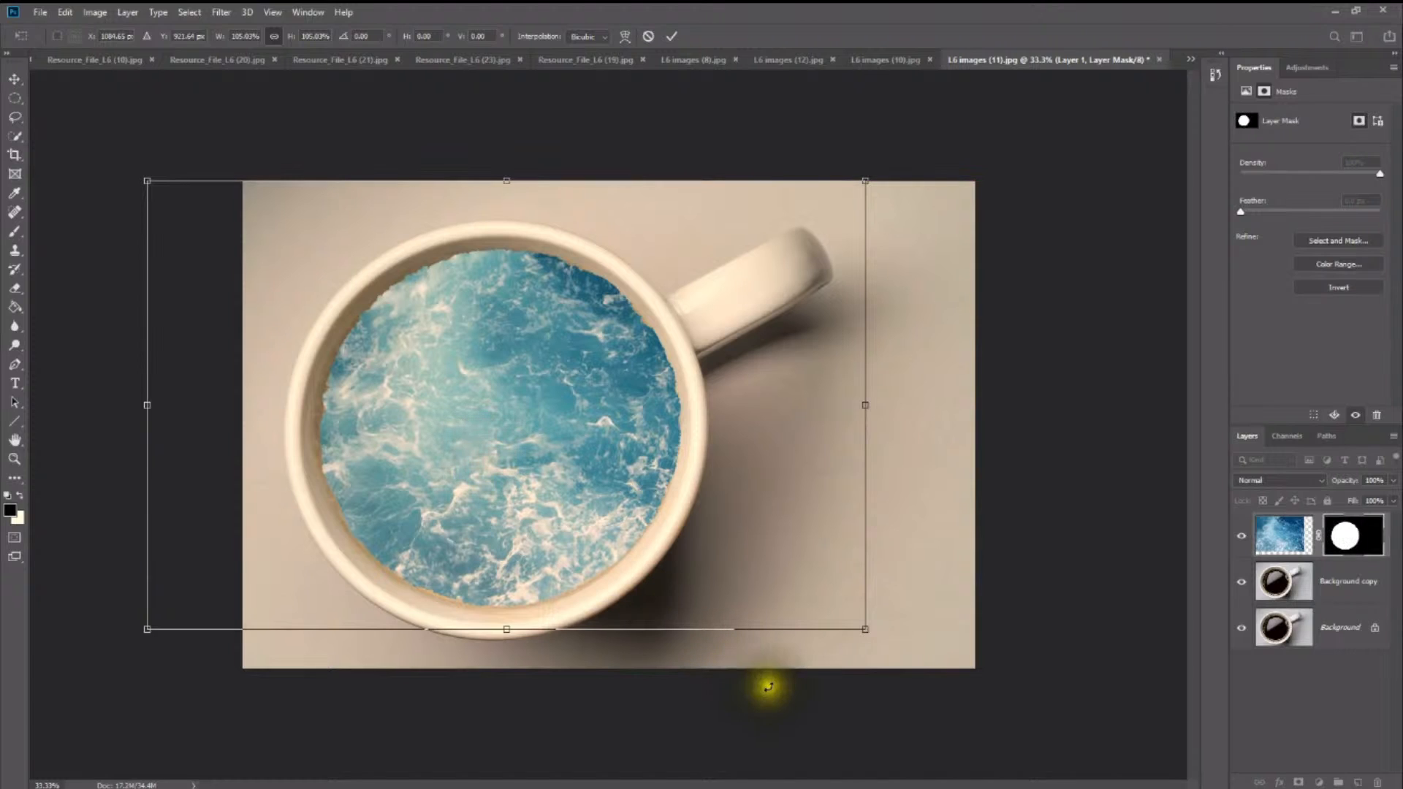
pyautogui.press('Return')
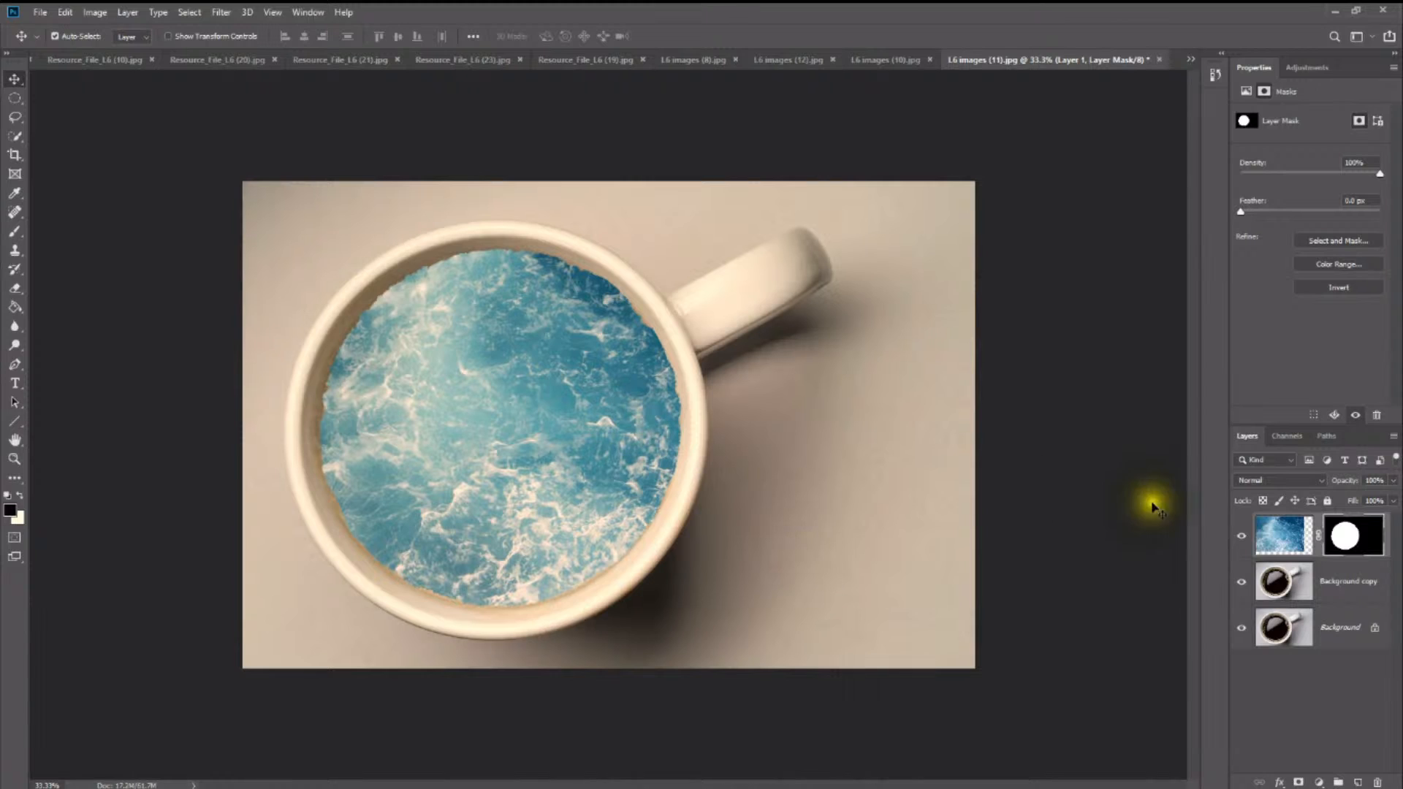
# Step: Hide and show the ocean layer to compare the composite with the original coffee
pyautogui.click(1242, 537)
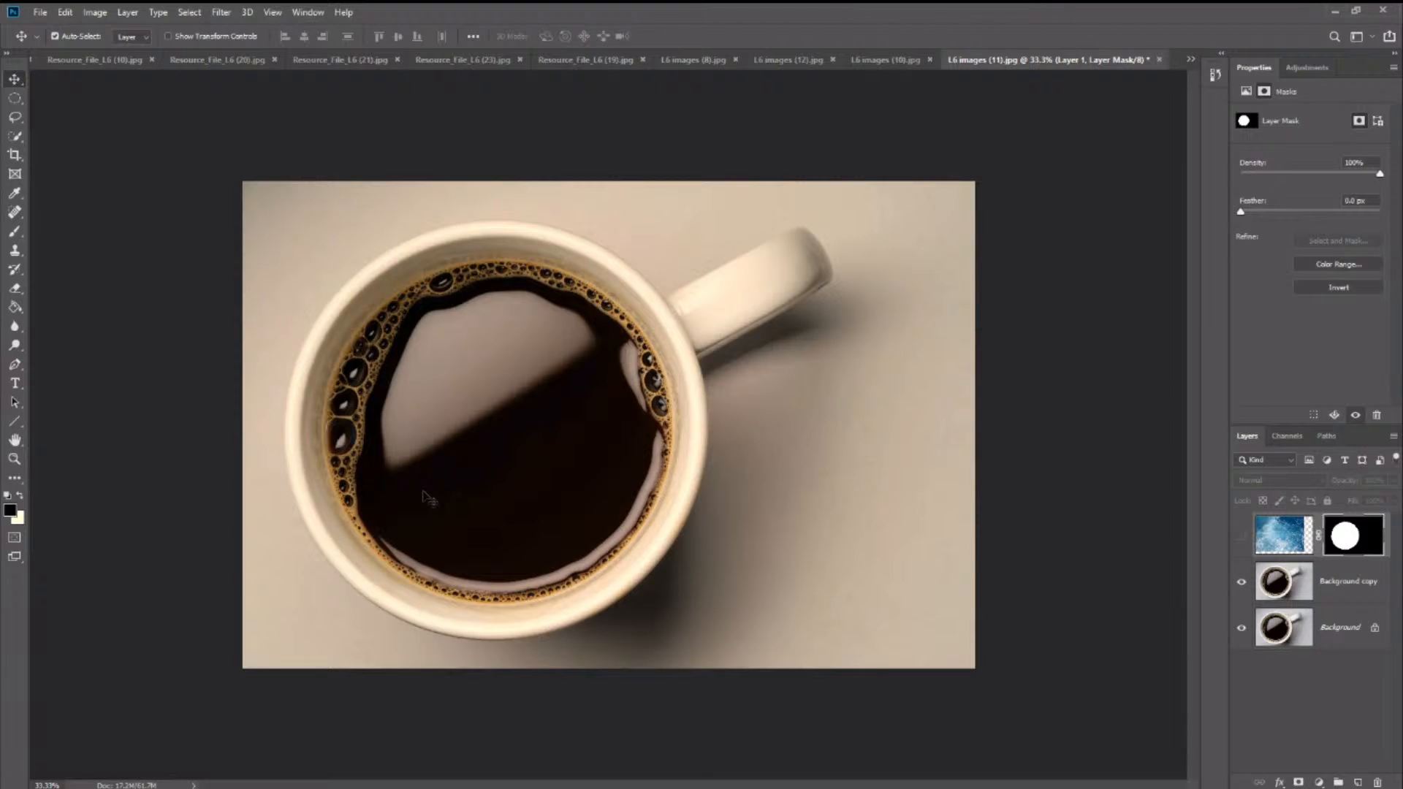
pyautogui.click(1241, 535)
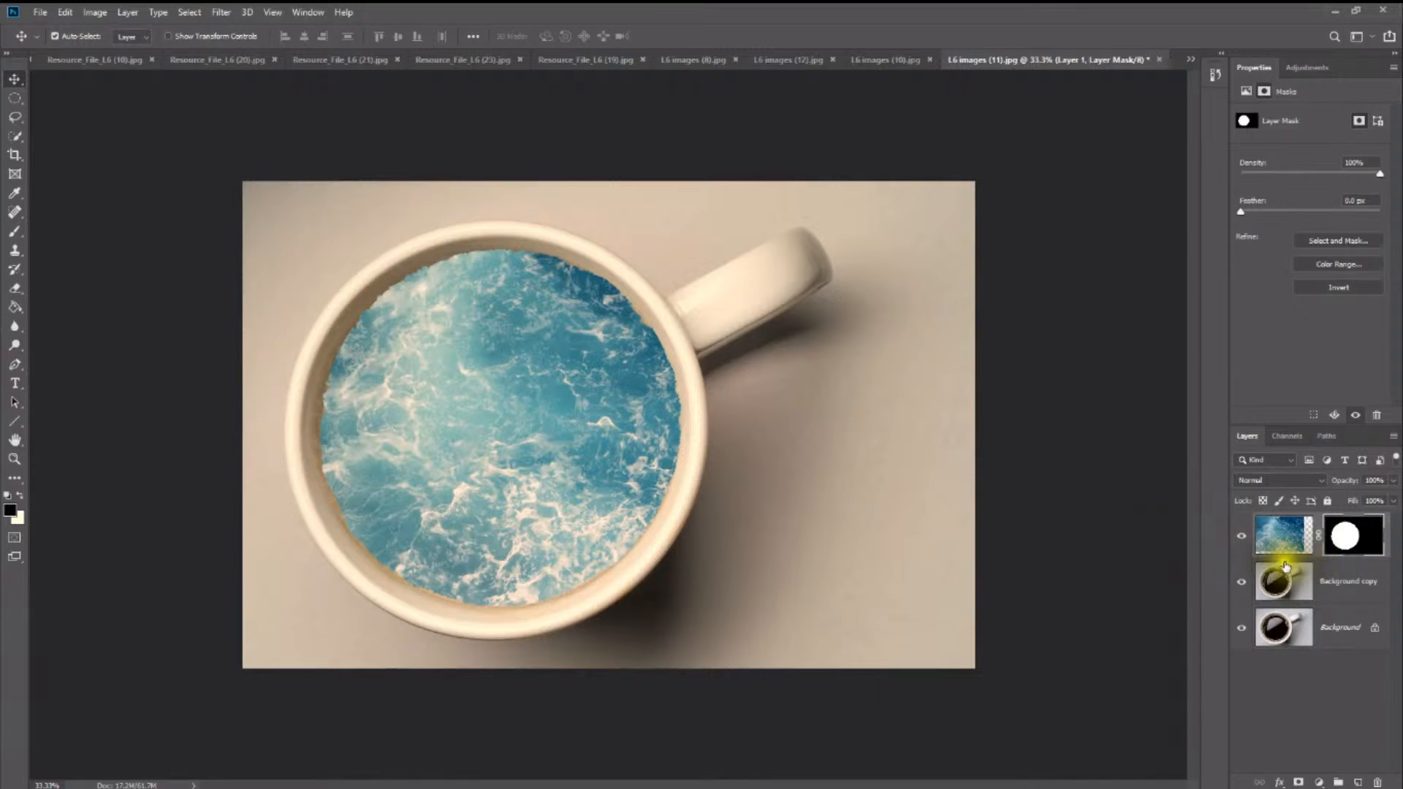
pyautogui.click(1318, 541)
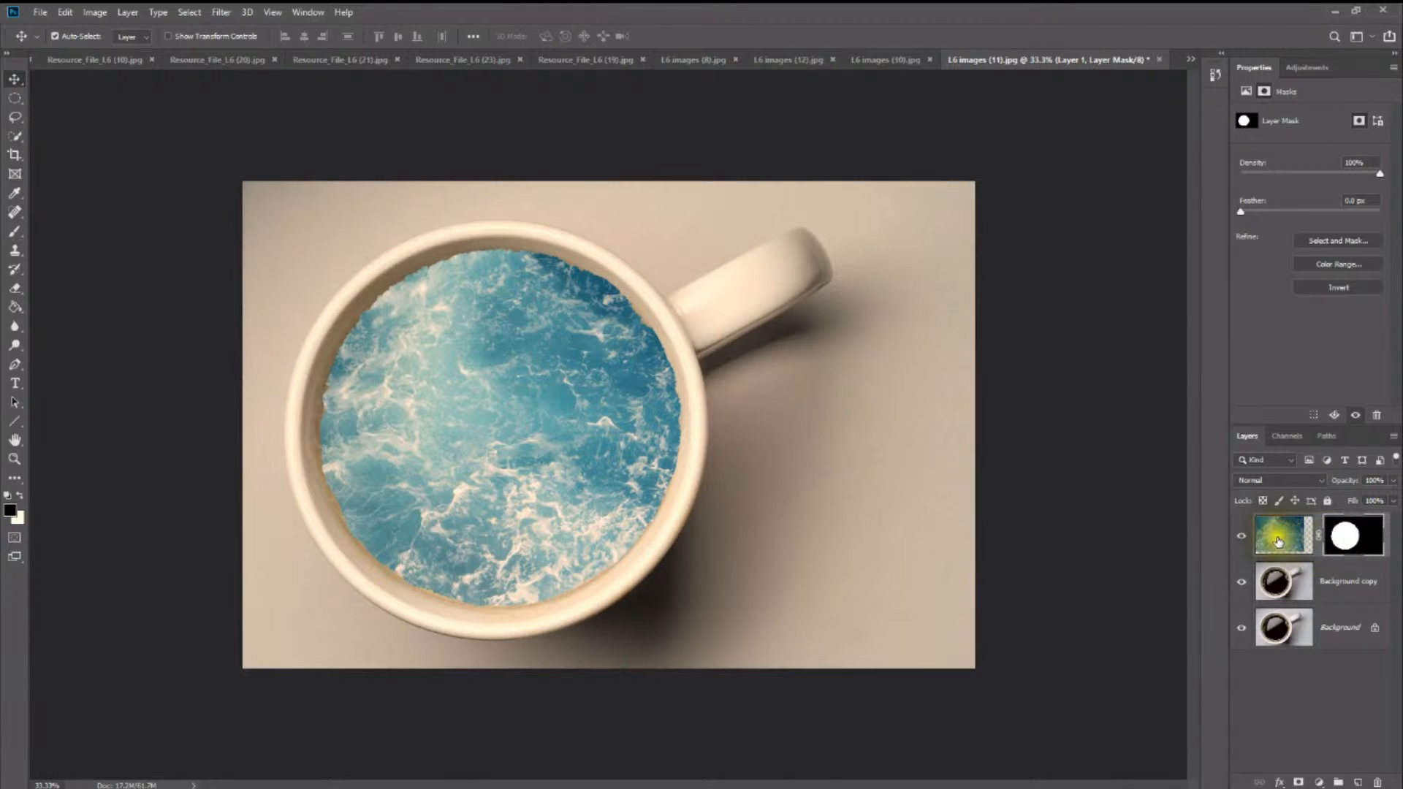
pyautogui.click(1242, 532)
pyautogui.click(1244, 529)
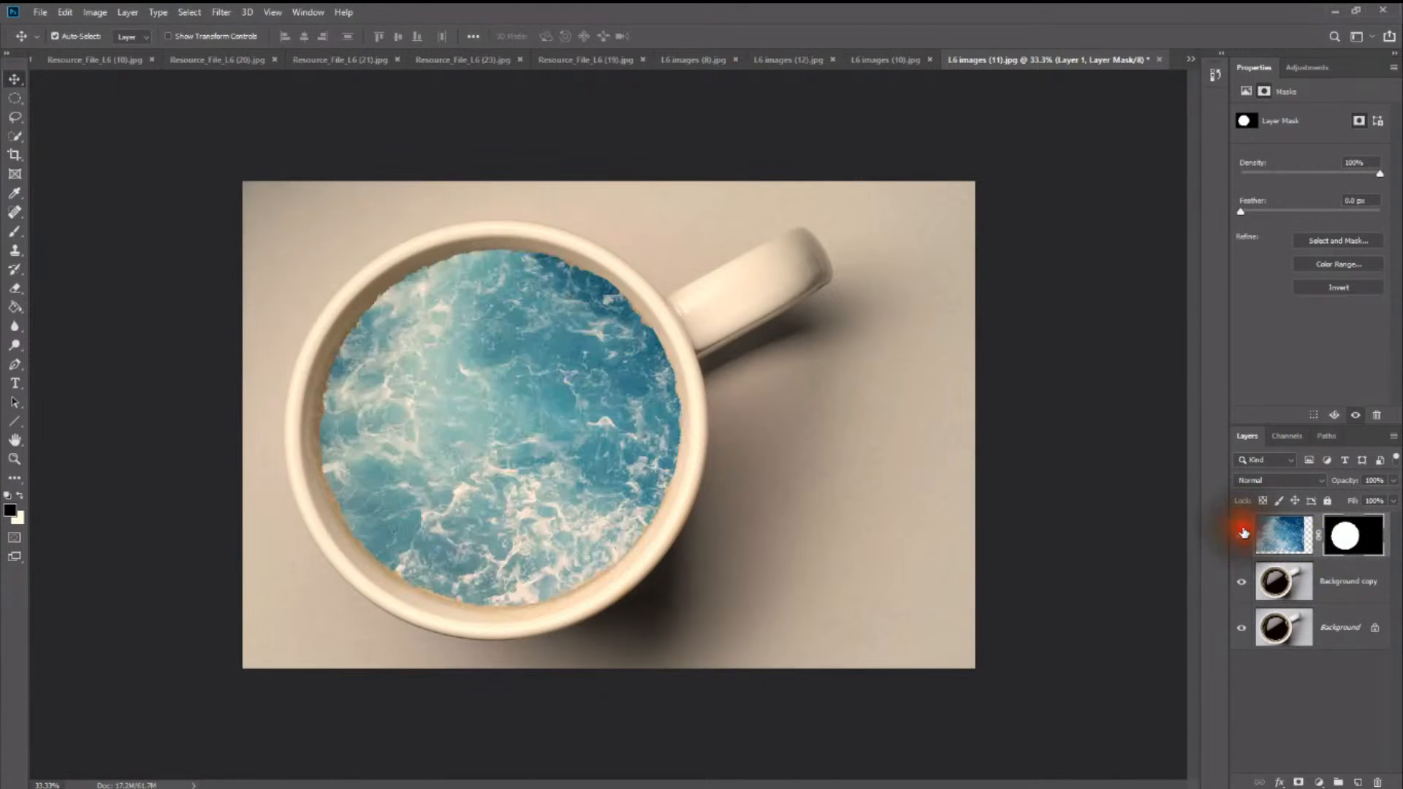
# Step: Preview different blend modes on the ocean layer and set it to Screen
pyautogui.click(1292, 485)
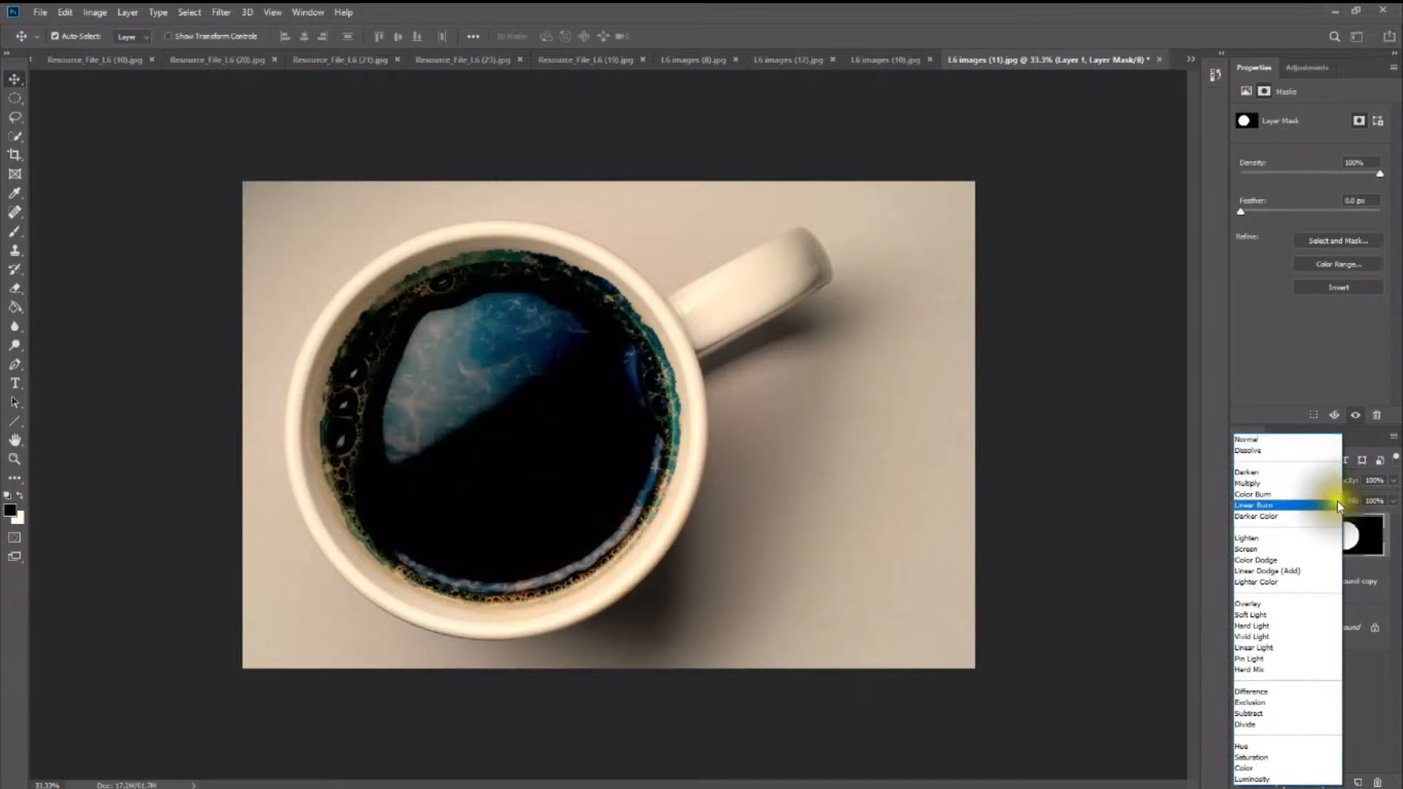
pyautogui.click(1220, 511)
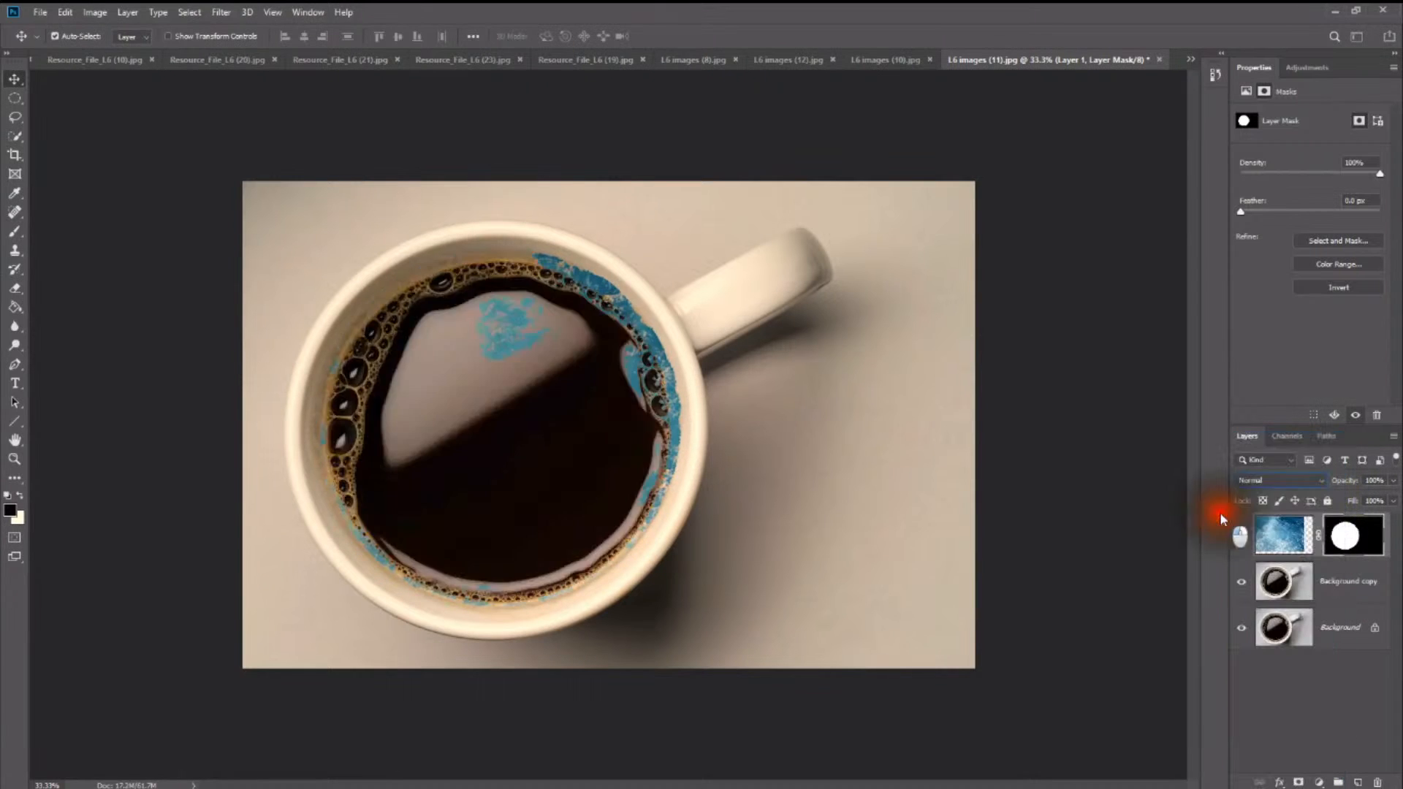
pyautogui.click(1269, 482)
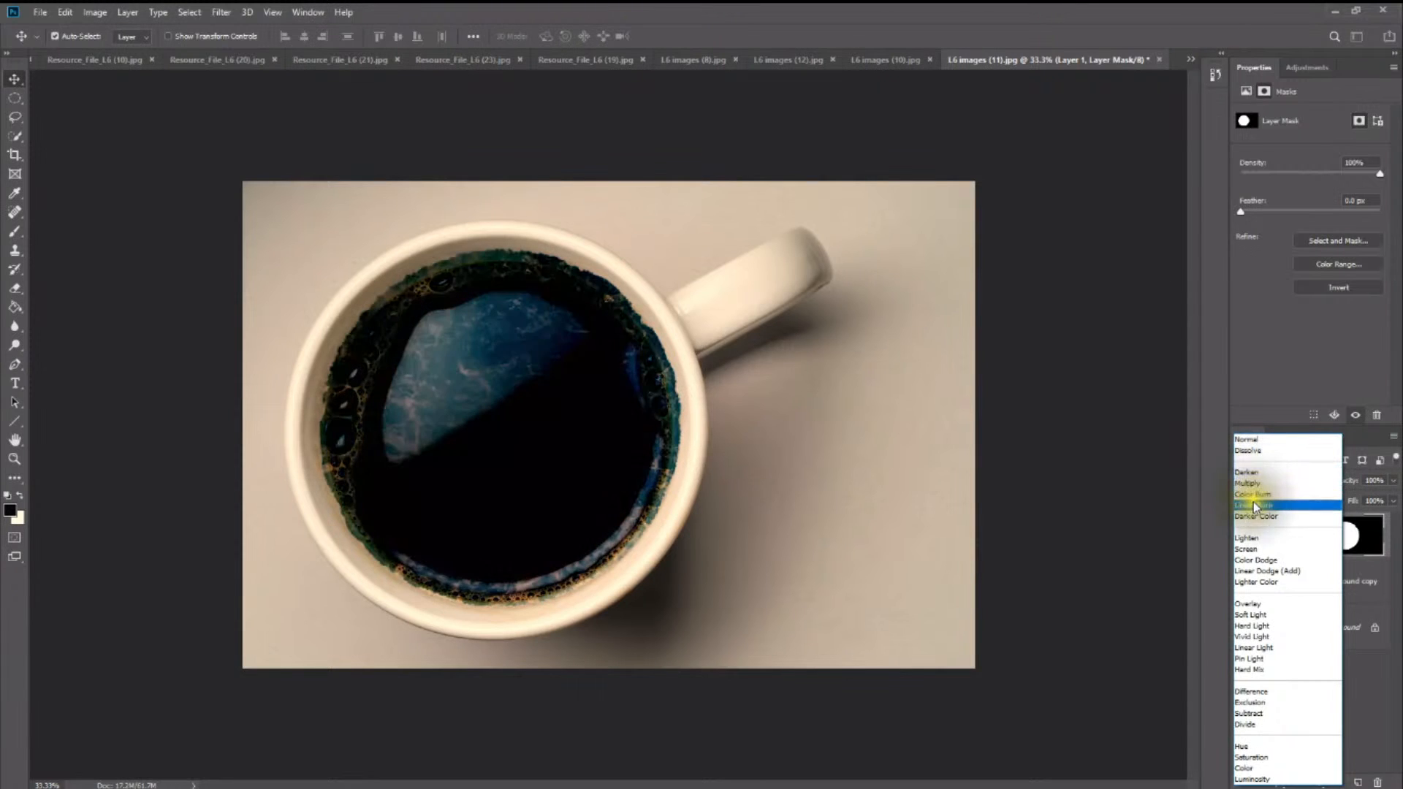
pyautogui.moveTo(1254, 506); pyautogui.dragTo(1235, 523)
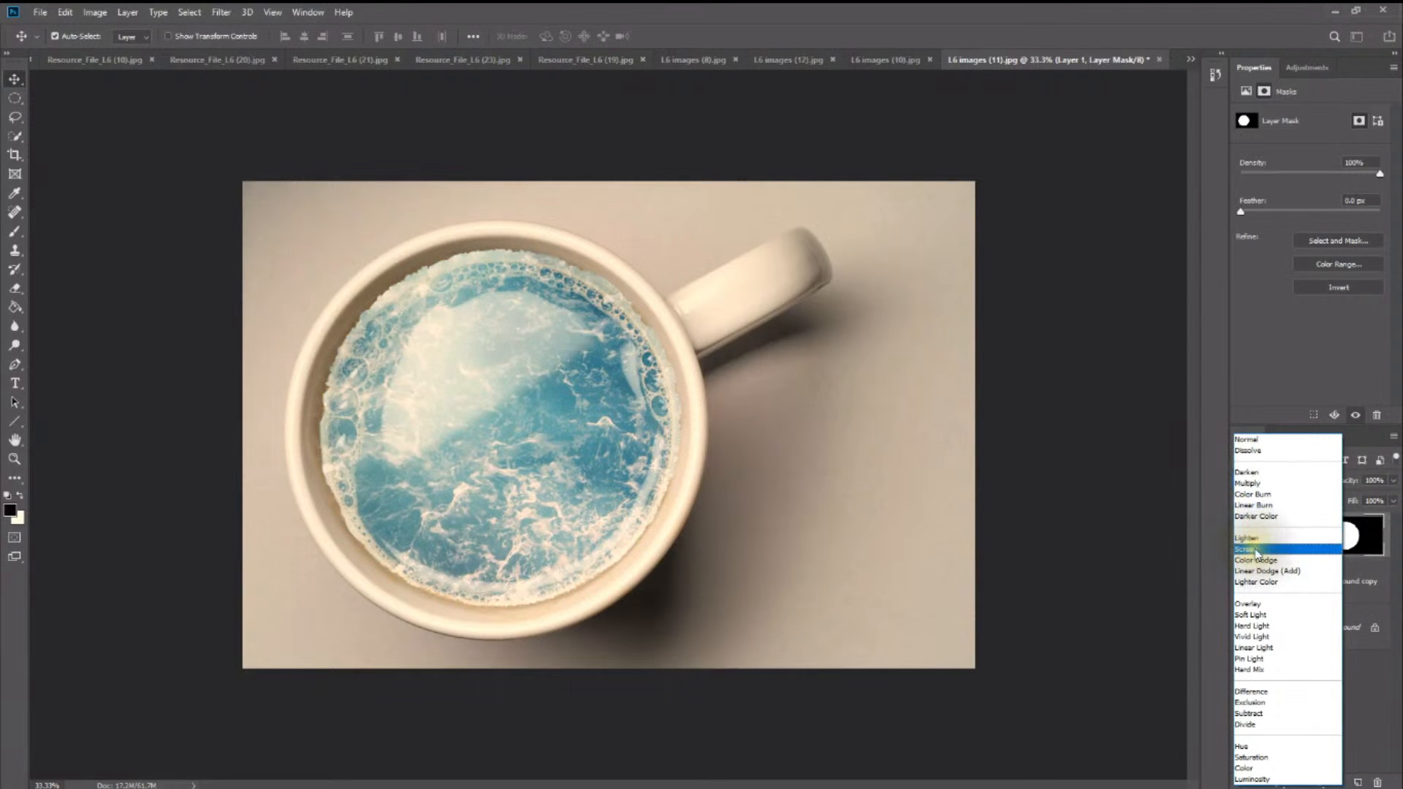
pyautogui.moveTo(1253, 573)
pyautogui.mouseDown()
pyautogui.moveTo(1252, 626)
pyautogui.moveTo(1266, 549)
pyautogui.mouseUp()
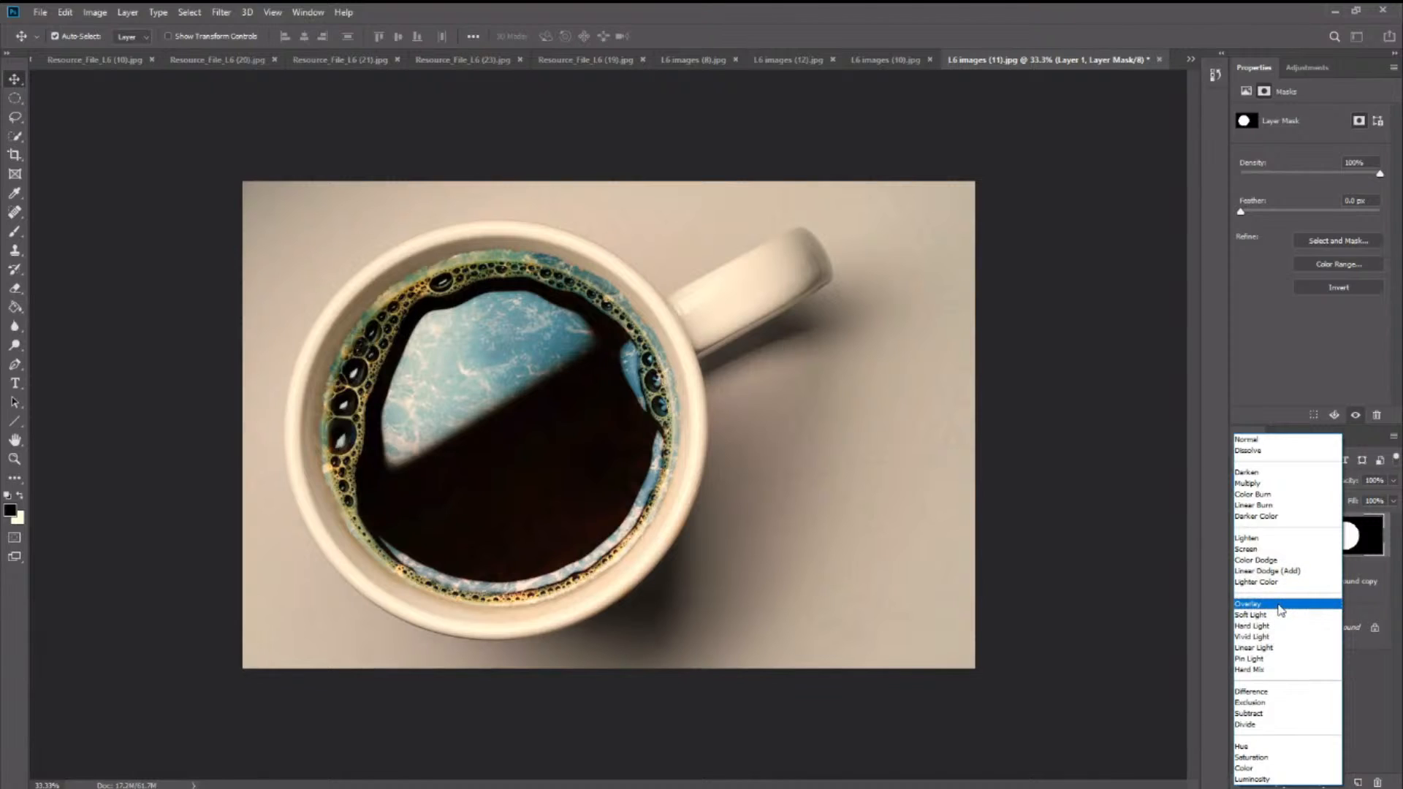
pyautogui.click(1269, 552)
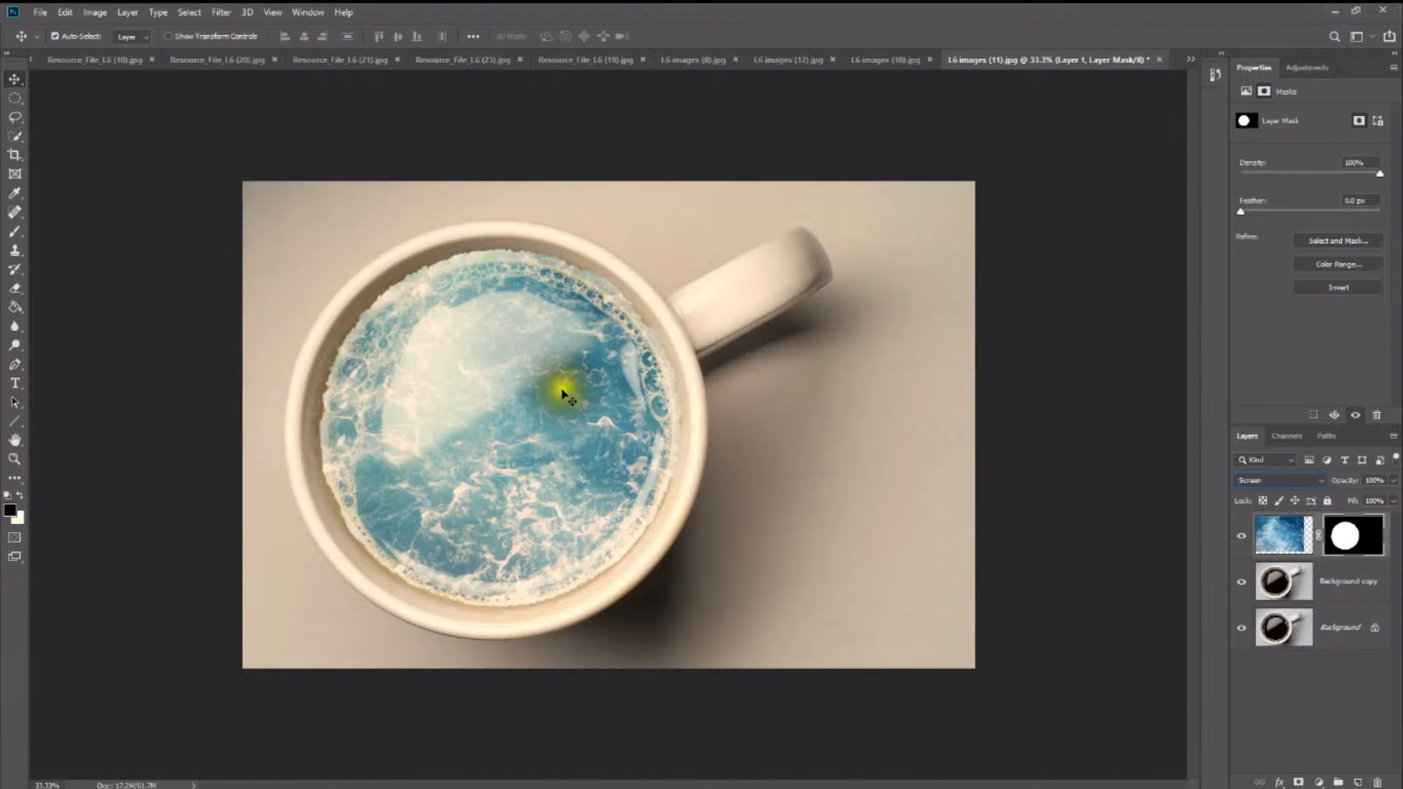
# Step: Lower the ocean layer's opacity to 85% and deselect the layer
pyautogui.click(1392, 486)
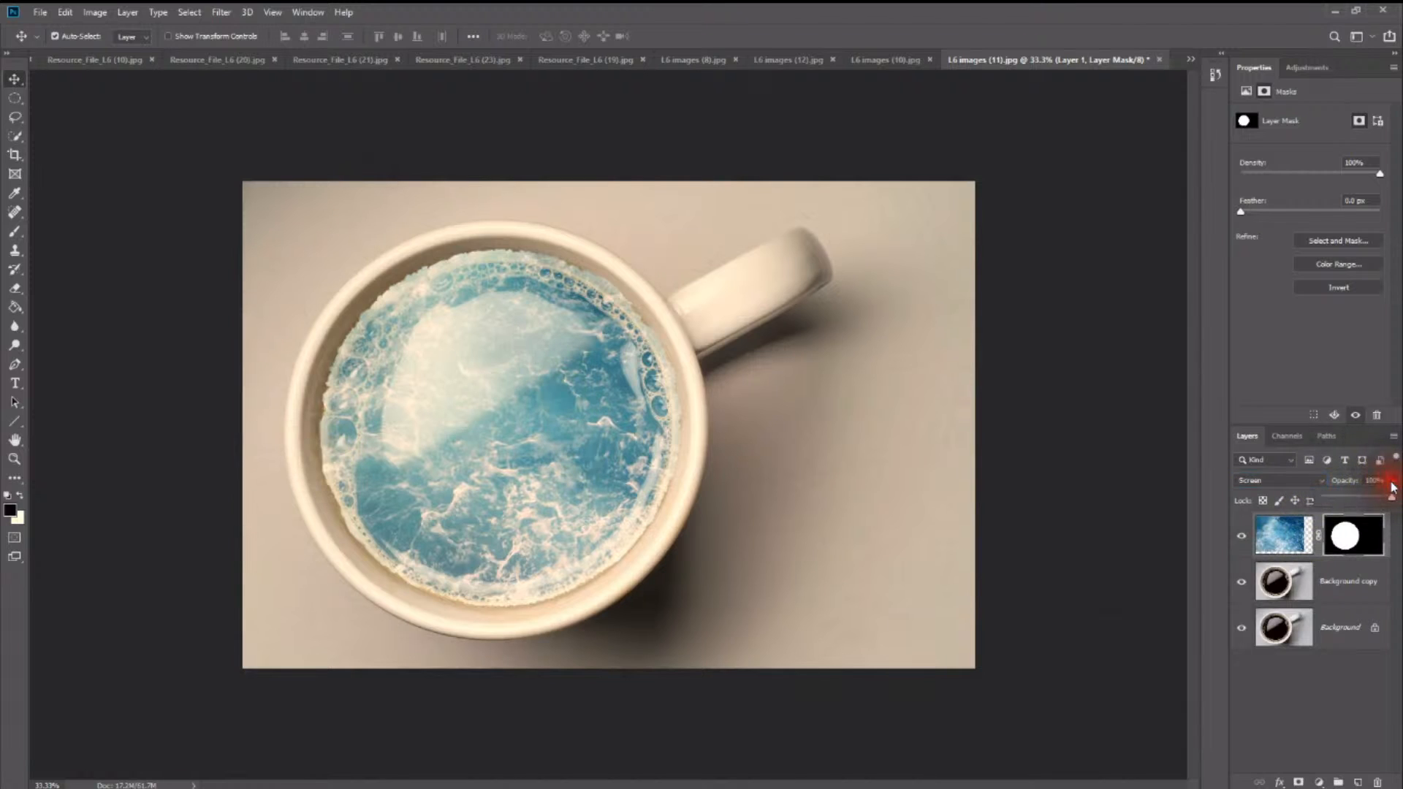
pyautogui.moveTo(1394, 502)
pyautogui.mouseDown()
pyautogui.moveTo(1355, 499)
pyautogui.moveTo(1381, 500)
pyautogui.mouseUp()
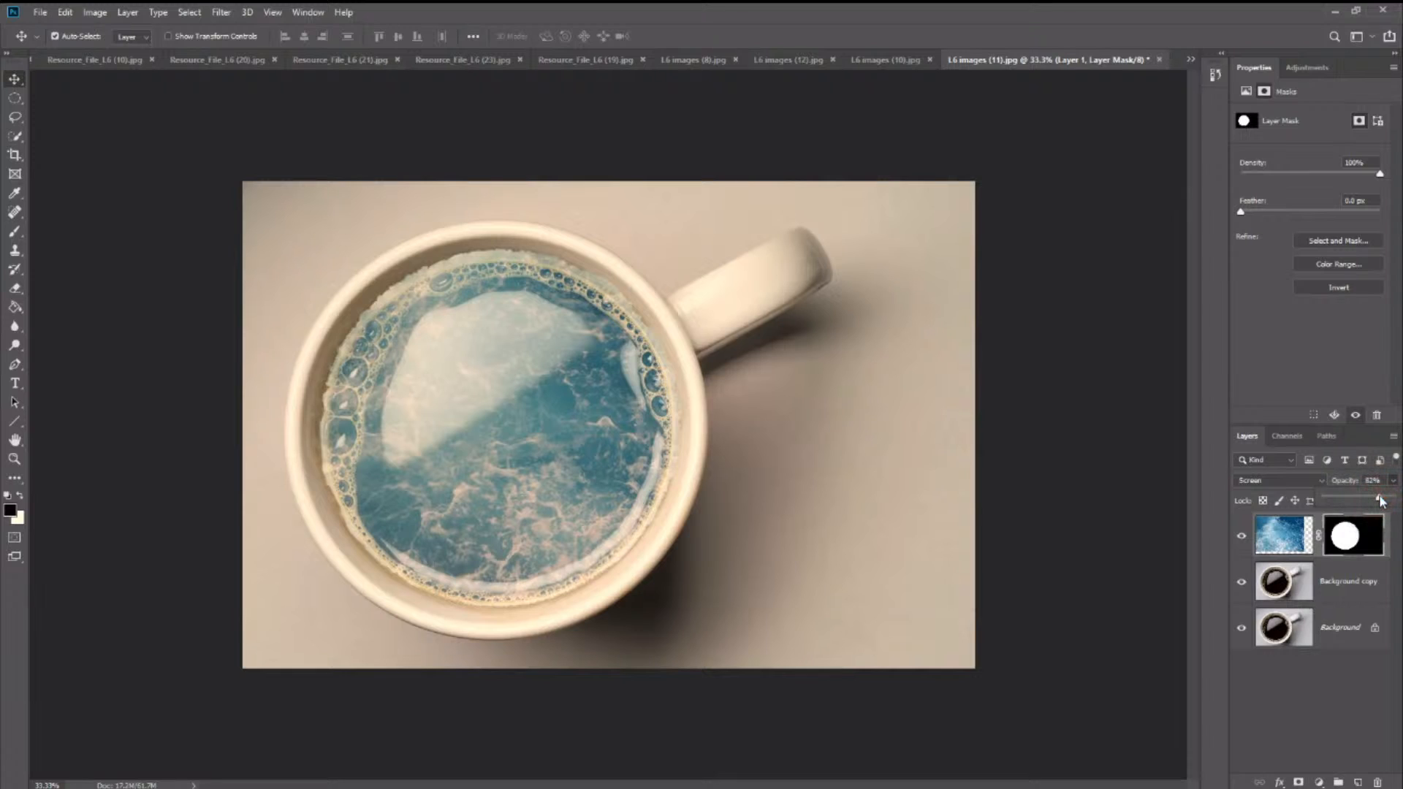
pyautogui.click(1381, 500)
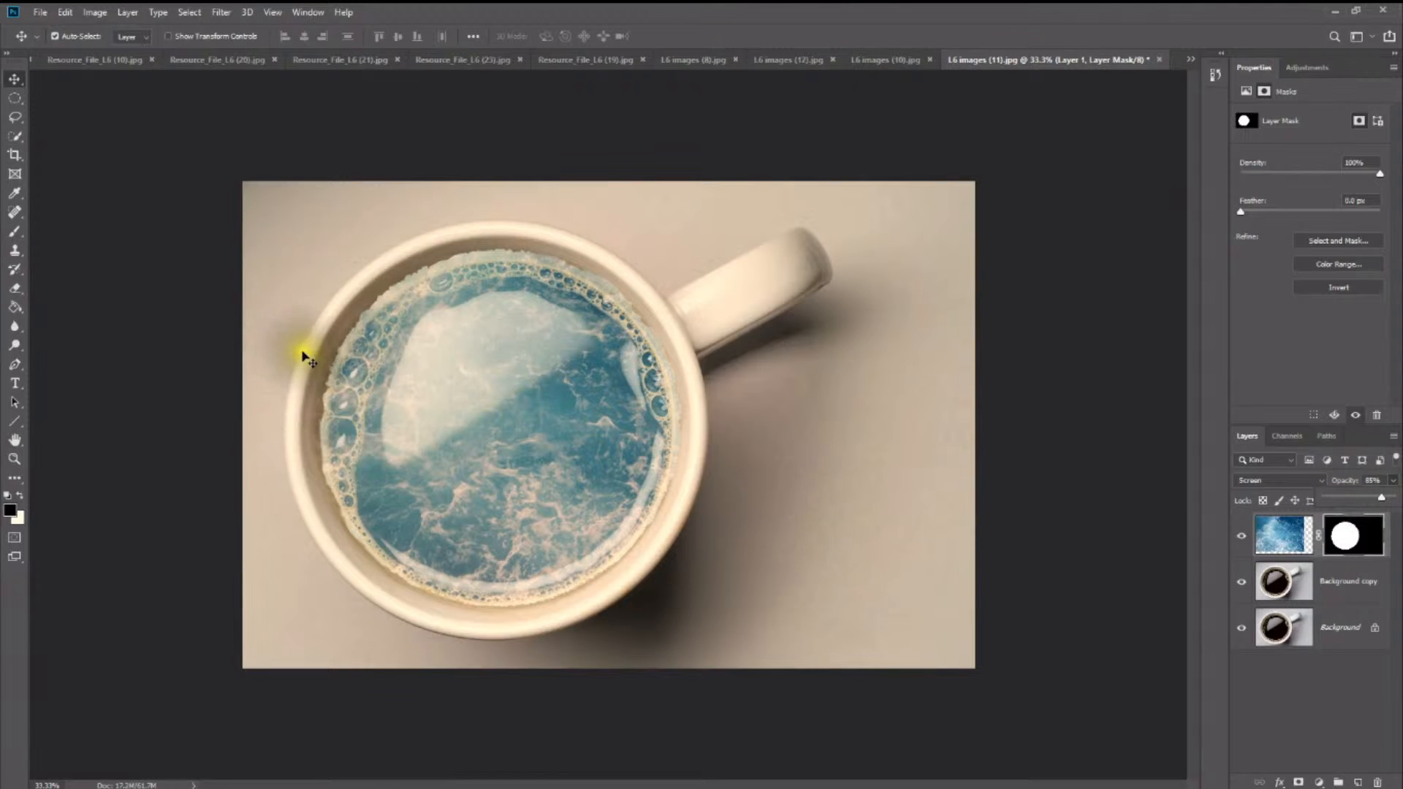
pyautogui.click(1293, 697)
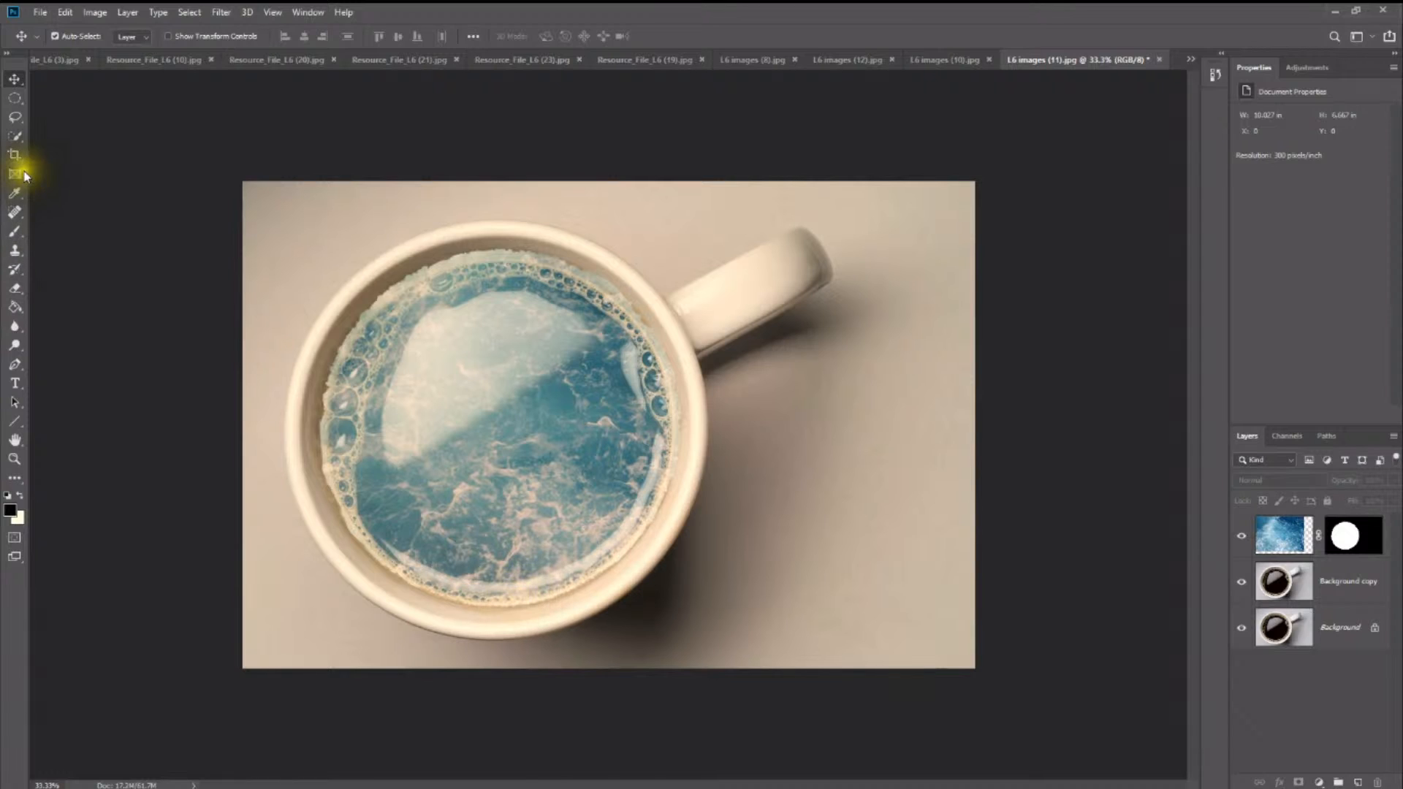
# Step: Select the ocean layer's image rather than its mask and brush black over the foam edge at the cup's upper-left wall
pyautogui.click(16, 271)
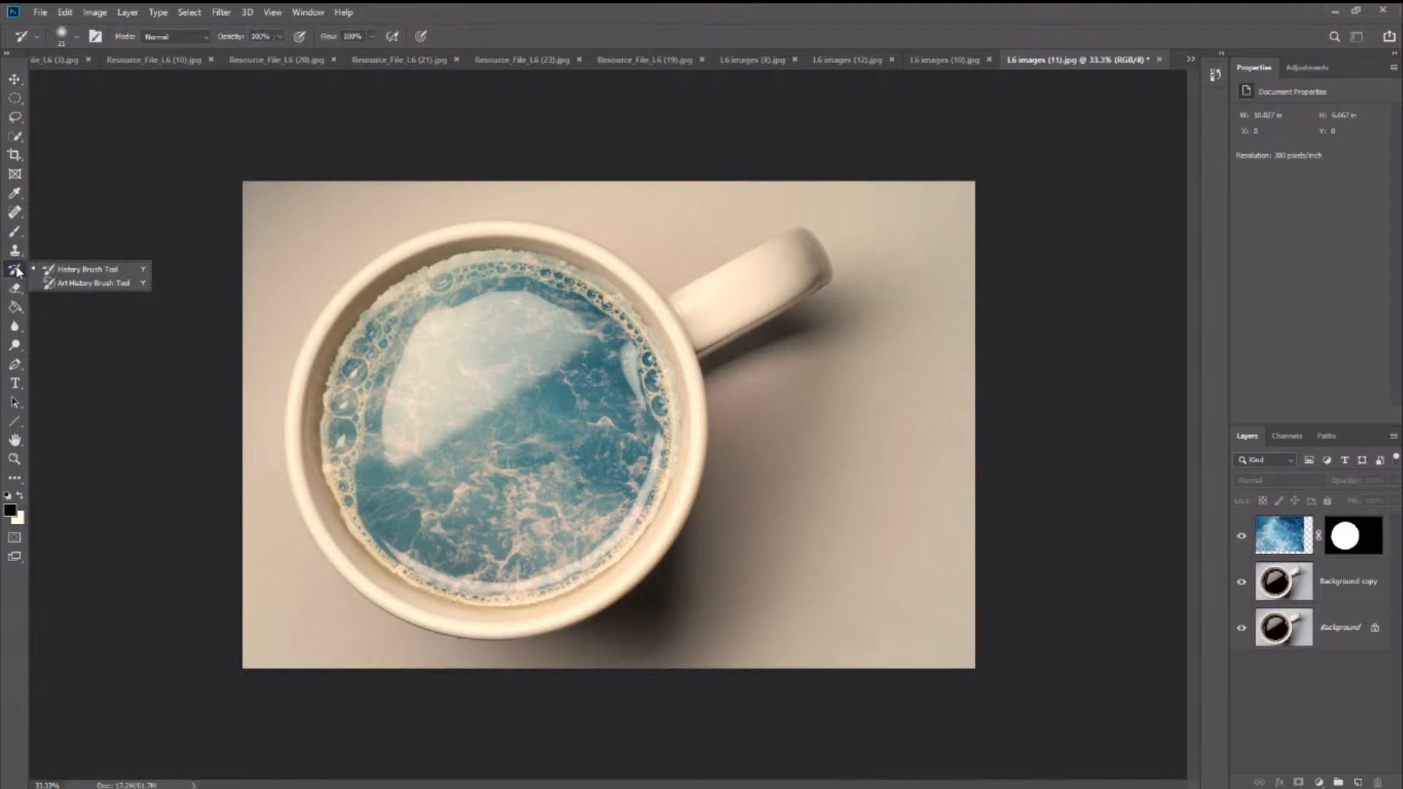
pyautogui.click(16, 271)
pyautogui.click(16, 235)
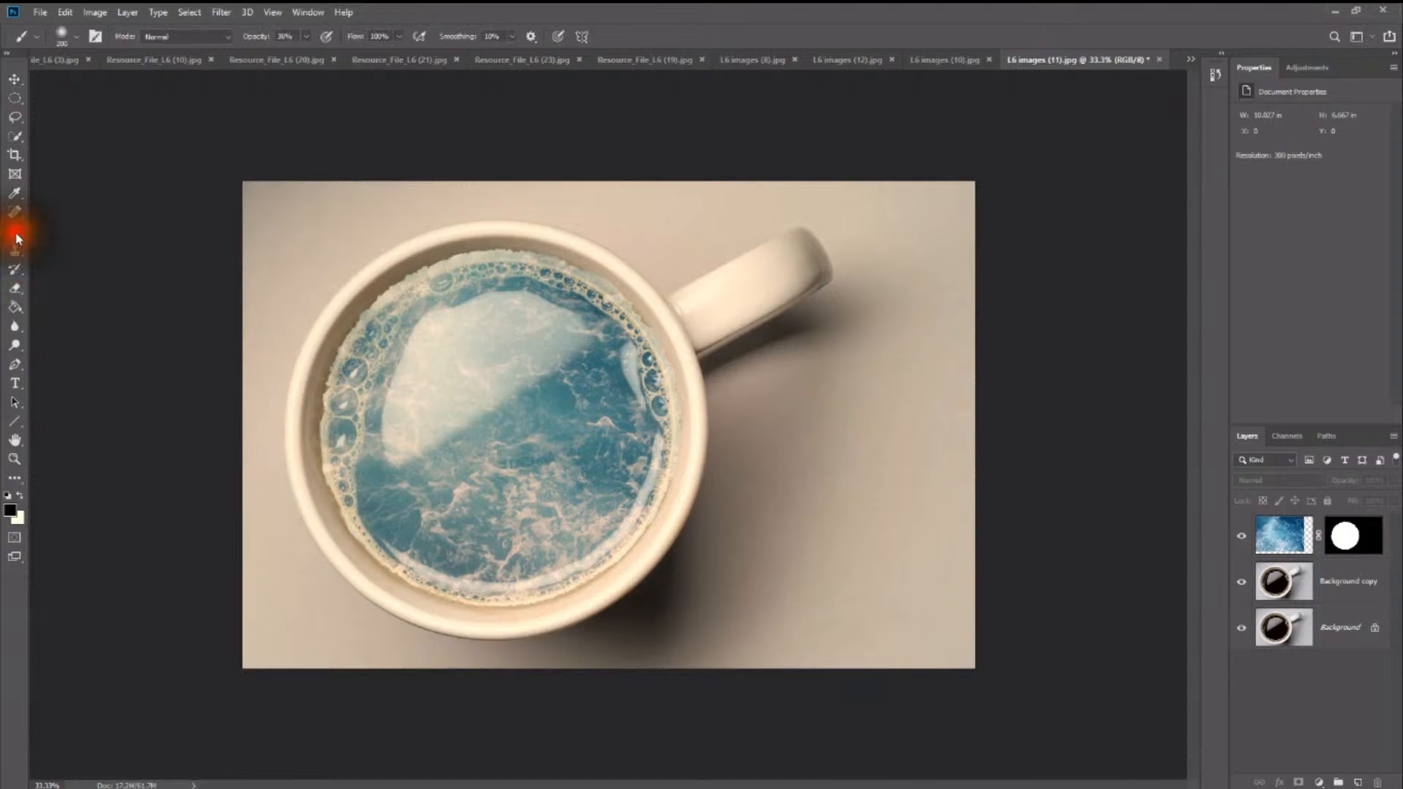
pyautogui.moveTo(16, 235); pyautogui.dragTo(90, 235)
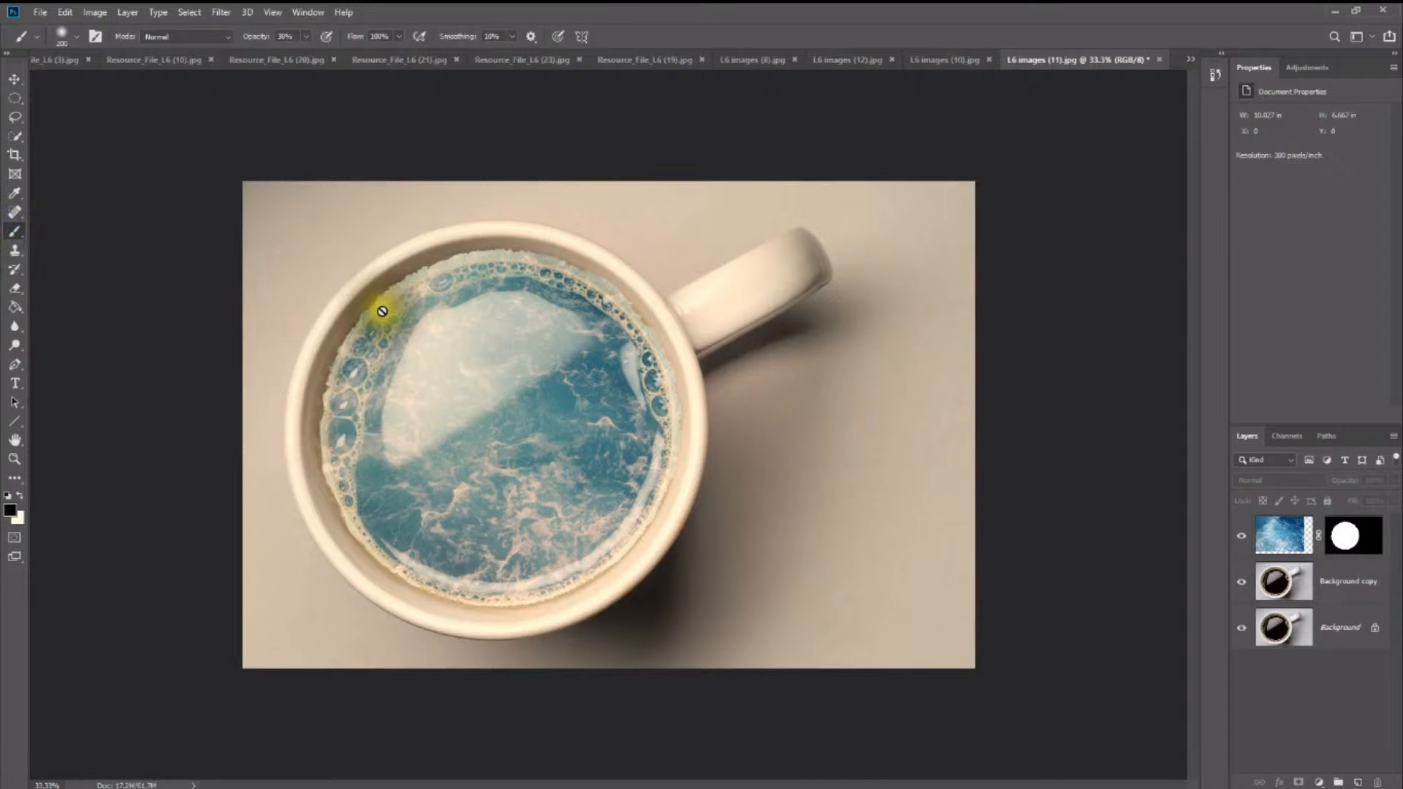
pyautogui.click(1362, 544)
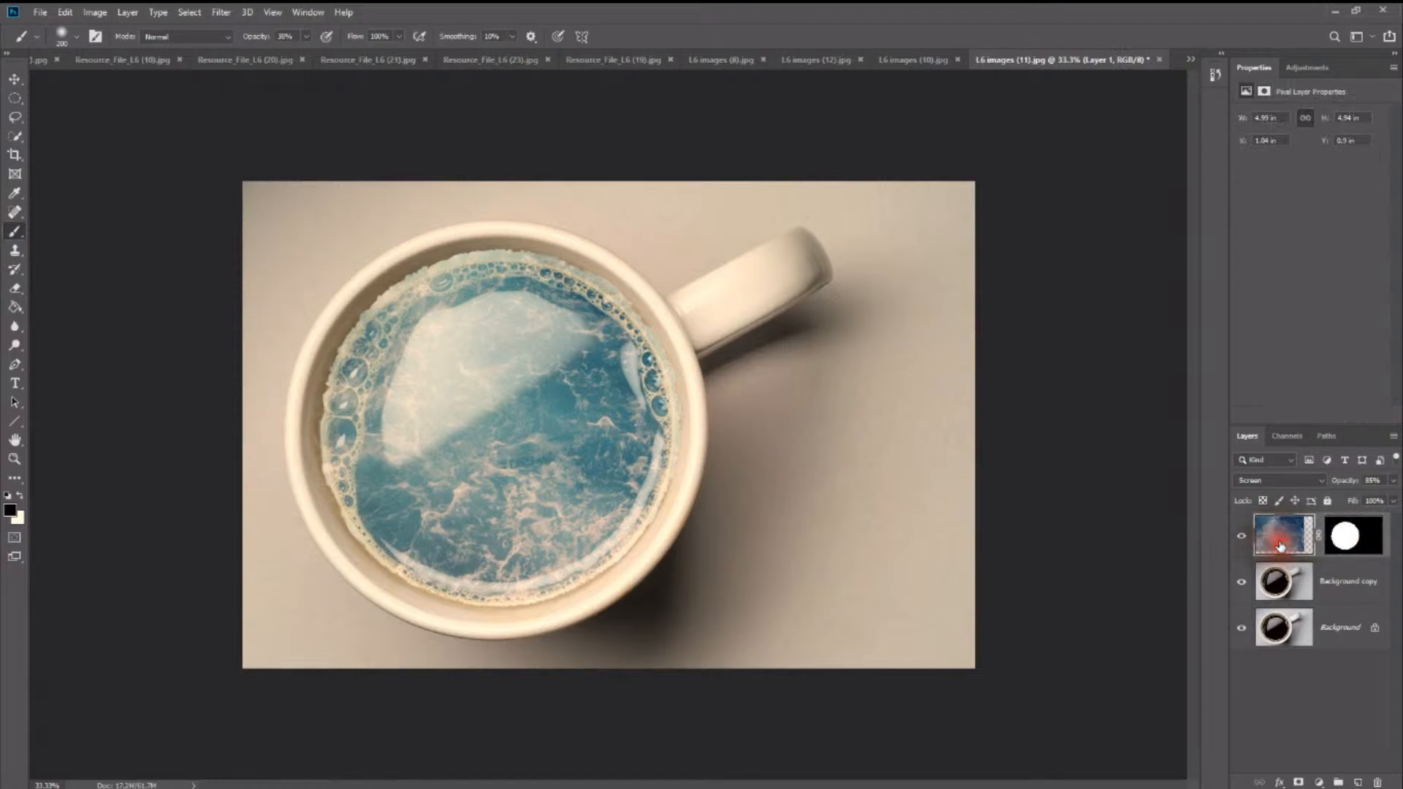
pyautogui.moveTo(400, 293); pyautogui.dragTo(411, 282)
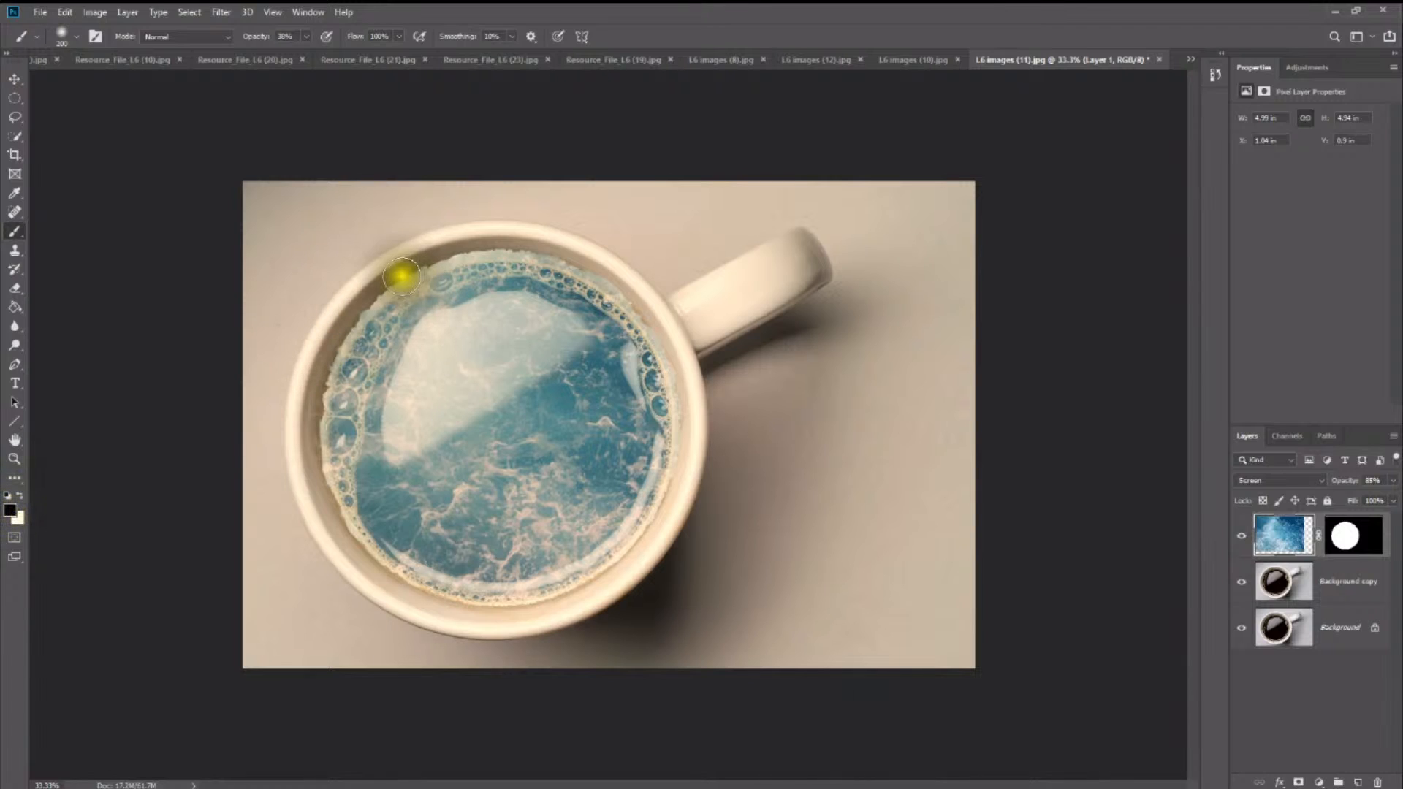
pyautogui.moveTo(401, 273)
pyautogui.mouseDown()
pyautogui.moveTo(358, 317)
pyautogui.moveTo(410, 257)
pyautogui.mouseUp()
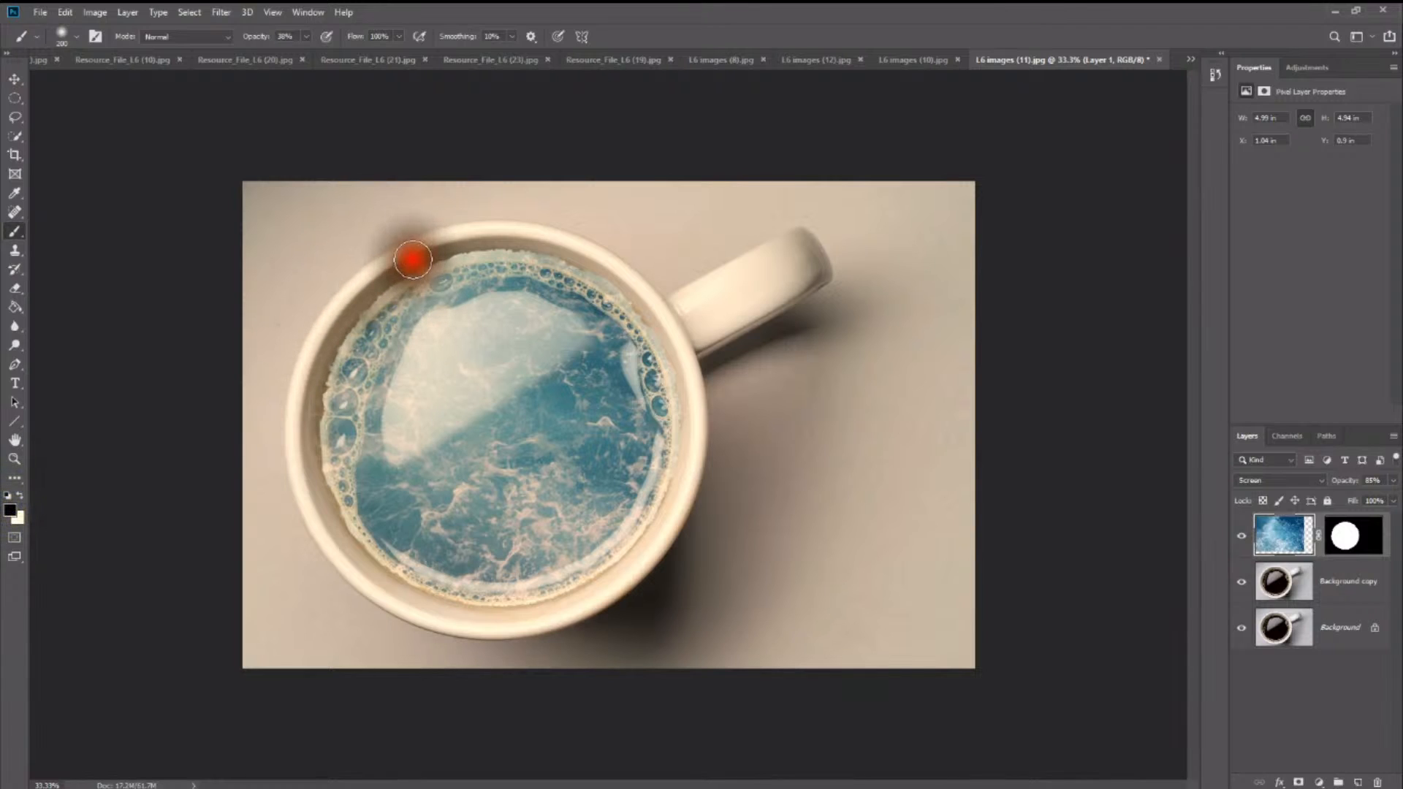
# Step: Brush the upper-left foam edge with the light background colour, and restore black as the foreground colour
pyautogui.click(21, 497)
pyautogui.moveTo(360, 323)
pyautogui.mouseDown()
pyautogui.moveTo(410, 279)
pyautogui.moveTo(360, 341)
pyautogui.moveTo(429, 260)
pyautogui.moveTo(401, 266)
pyautogui.moveTo(458, 250)
pyautogui.moveTo(401, 269)
pyautogui.mouseUp()
pyautogui.click(19, 495)
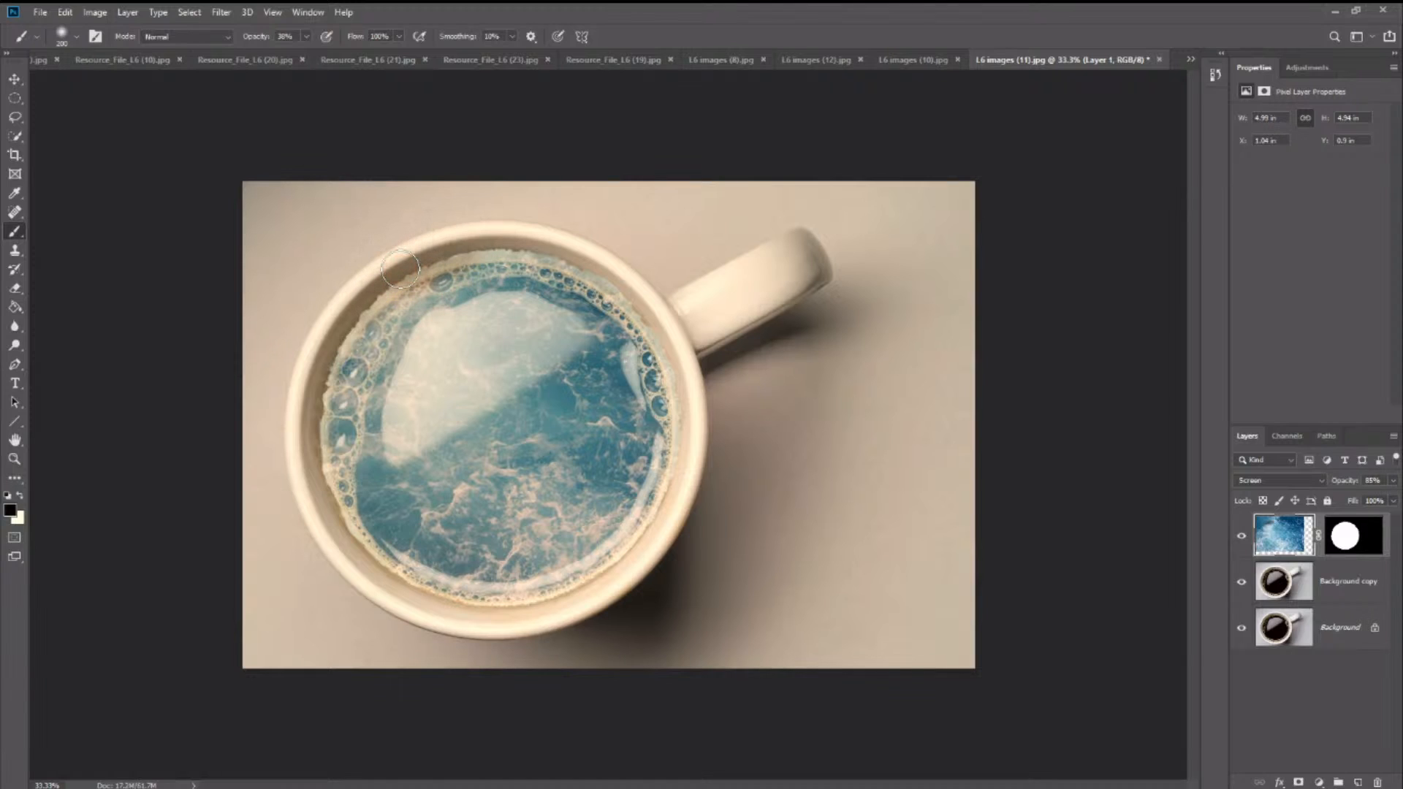
# Step: Brush black at 75% opacity along the cup's inner wall with a progressively smaller brush, and select the layer mask
pyautogui.click(306, 36)
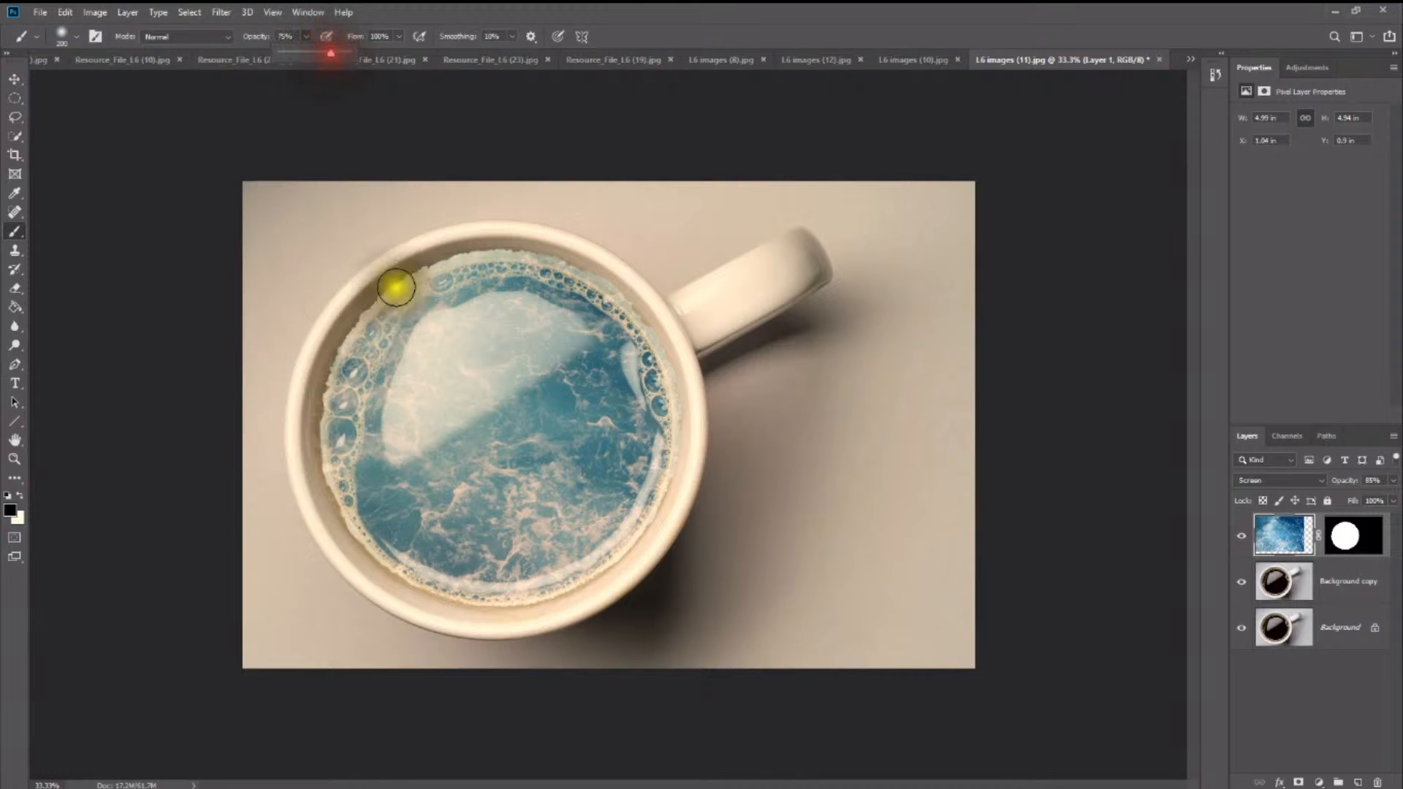
pyautogui.moveTo(388, 270)
pyautogui.mouseDown()
pyautogui.moveTo(416, 255)
pyautogui.moveTo(353, 292)
pyautogui.moveTo(399, 256)
pyautogui.moveTo(422, 266)
pyautogui.moveTo(334, 354)
pyautogui.moveTo(351, 301)
pyautogui.moveTo(322, 383)
pyautogui.moveTo(330, 512)
pyautogui.moveTo(423, 600)
pyautogui.moveTo(553, 610)
pyautogui.moveTo(510, 618)
pyautogui.moveTo(621, 579)
pyautogui.moveTo(677, 470)
pyautogui.moveTo(683, 411)
pyautogui.moveTo(648, 317)
pyautogui.moveTo(563, 248)
pyautogui.moveTo(495, 241)
pyautogui.moveTo(416, 263)
pyautogui.moveTo(573, 250)
pyautogui.moveTo(502, 235)
pyautogui.mouseUp()
pyautogui.press('[')
pyautogui.press('[')
pyautogui.press('[')
pyautogui.press('[')
pyautogui.press('[')
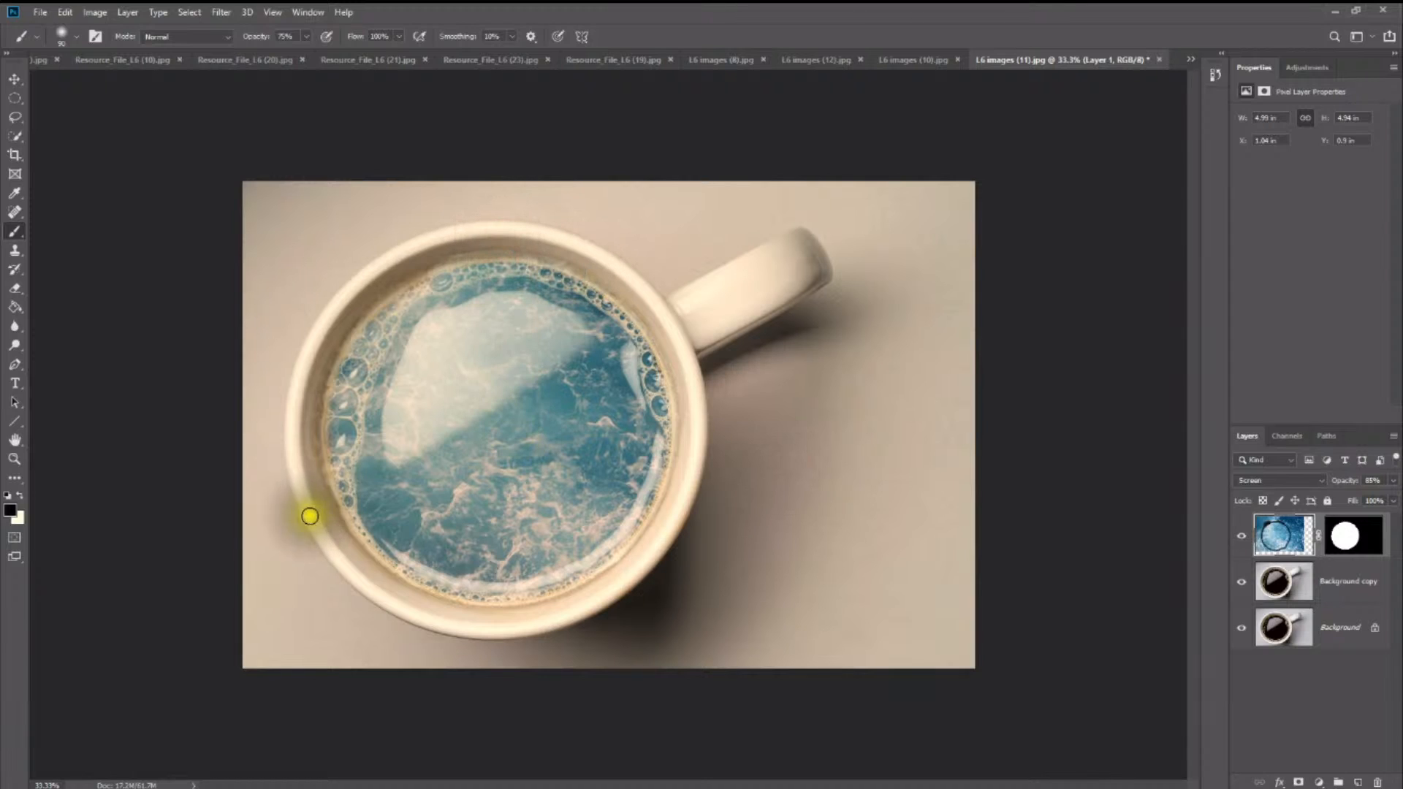
pyautogui.moveTo(310, 472); pyautogui.dragTo(335, 518)
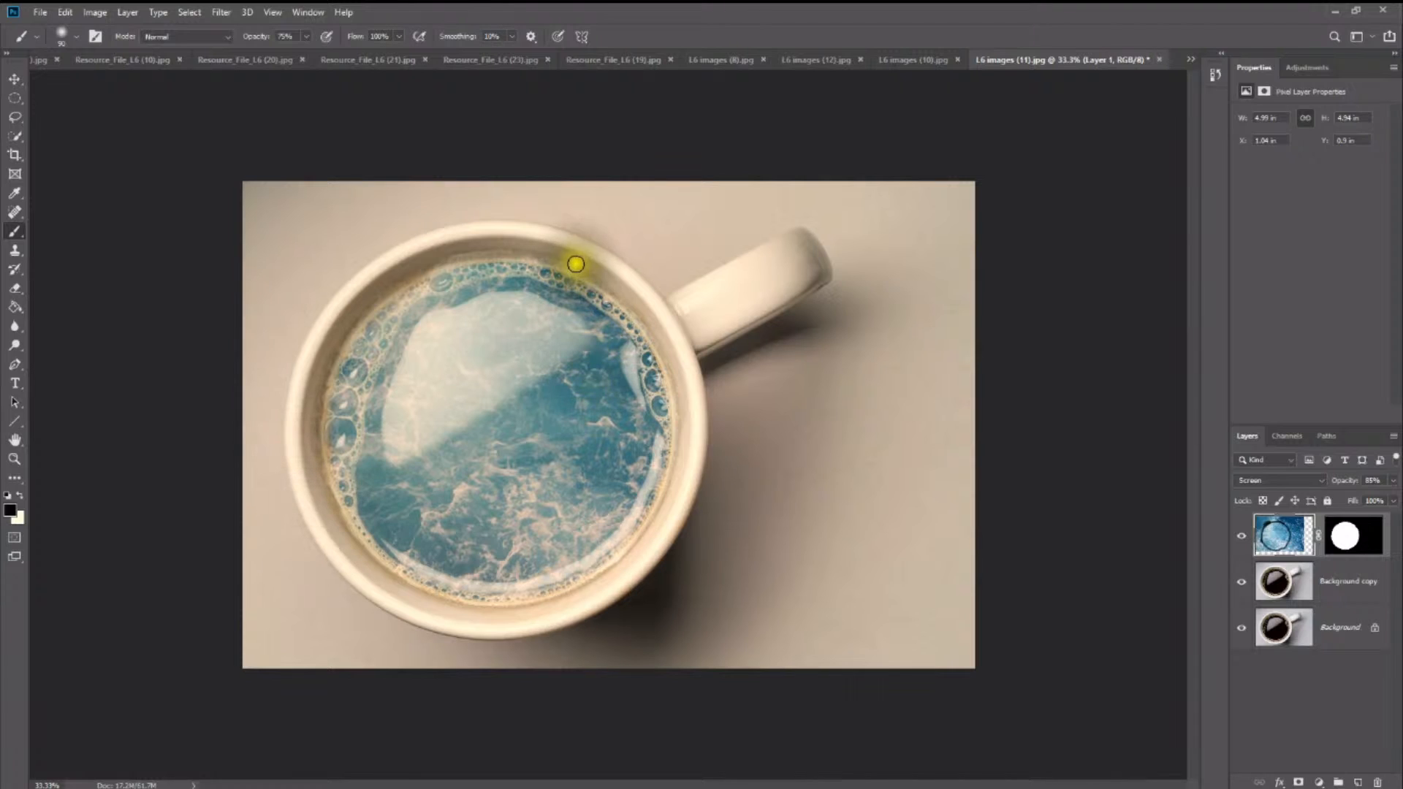
pyautogui.moveTo(574, 257); pyautogui.dragTo(497, 241)
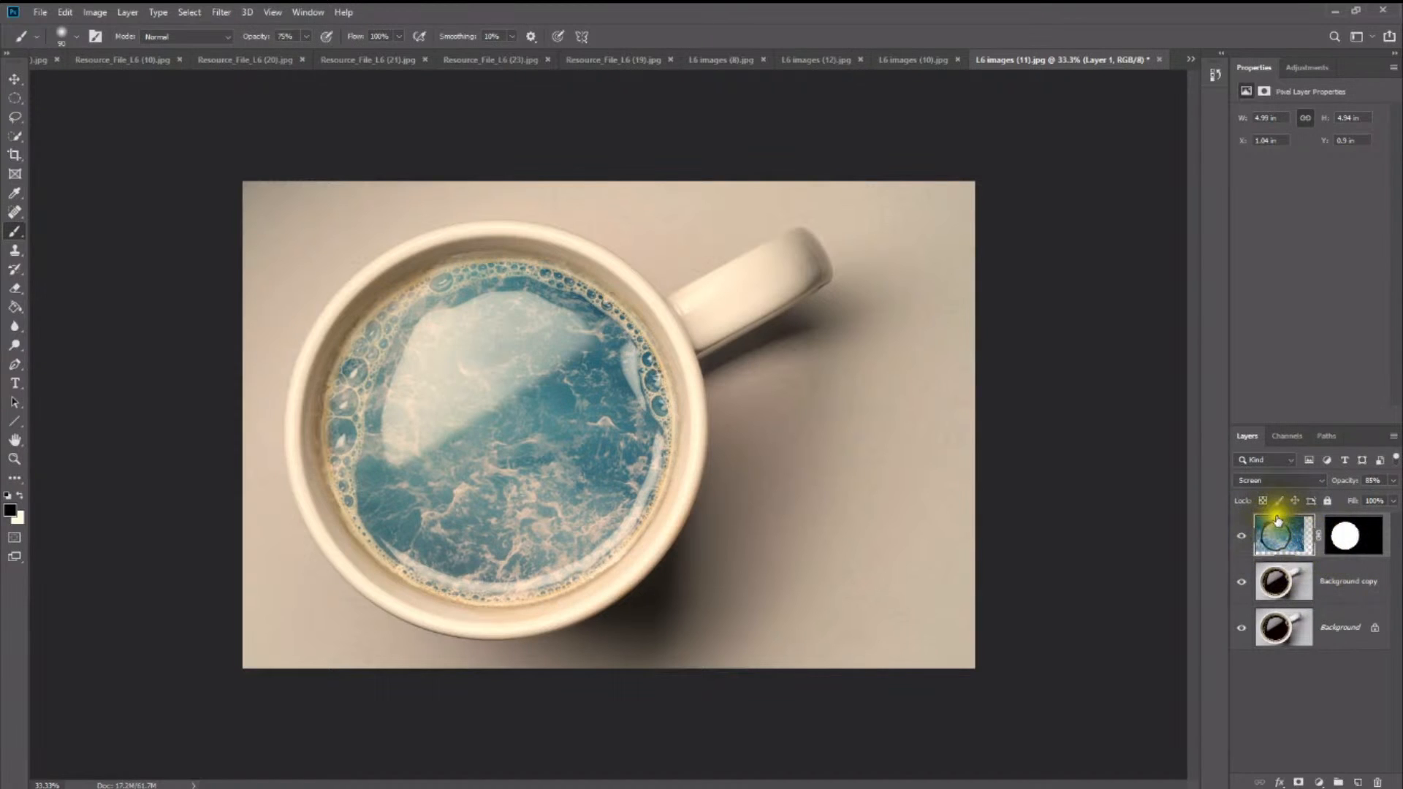
pyautogui.click(1352, 542)
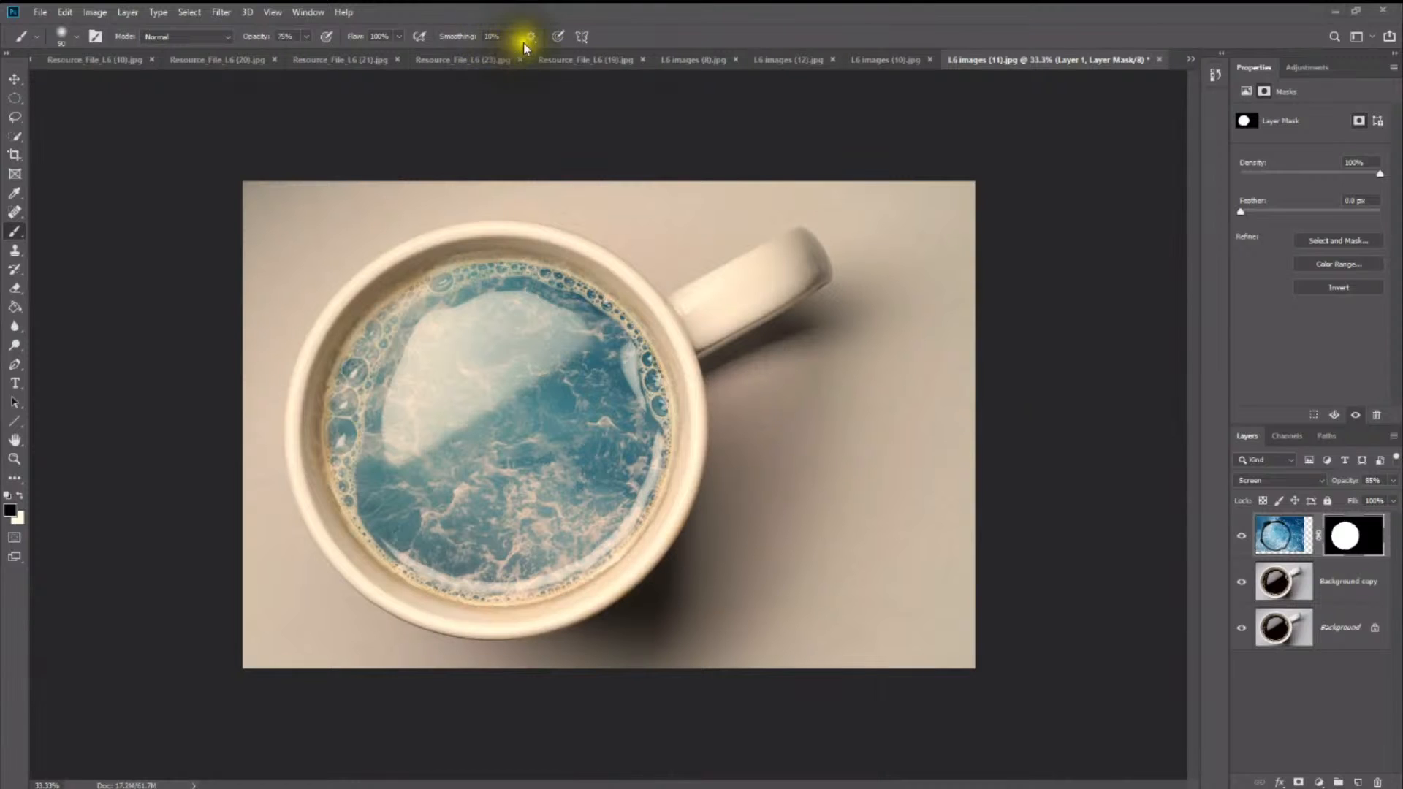
# Step: Copy the bokeh image from Resource_File_L6 (23).jpg into the forest road document Resource_File_L6 (19).jpg as a new layer
pyautogui.click(555, 68)
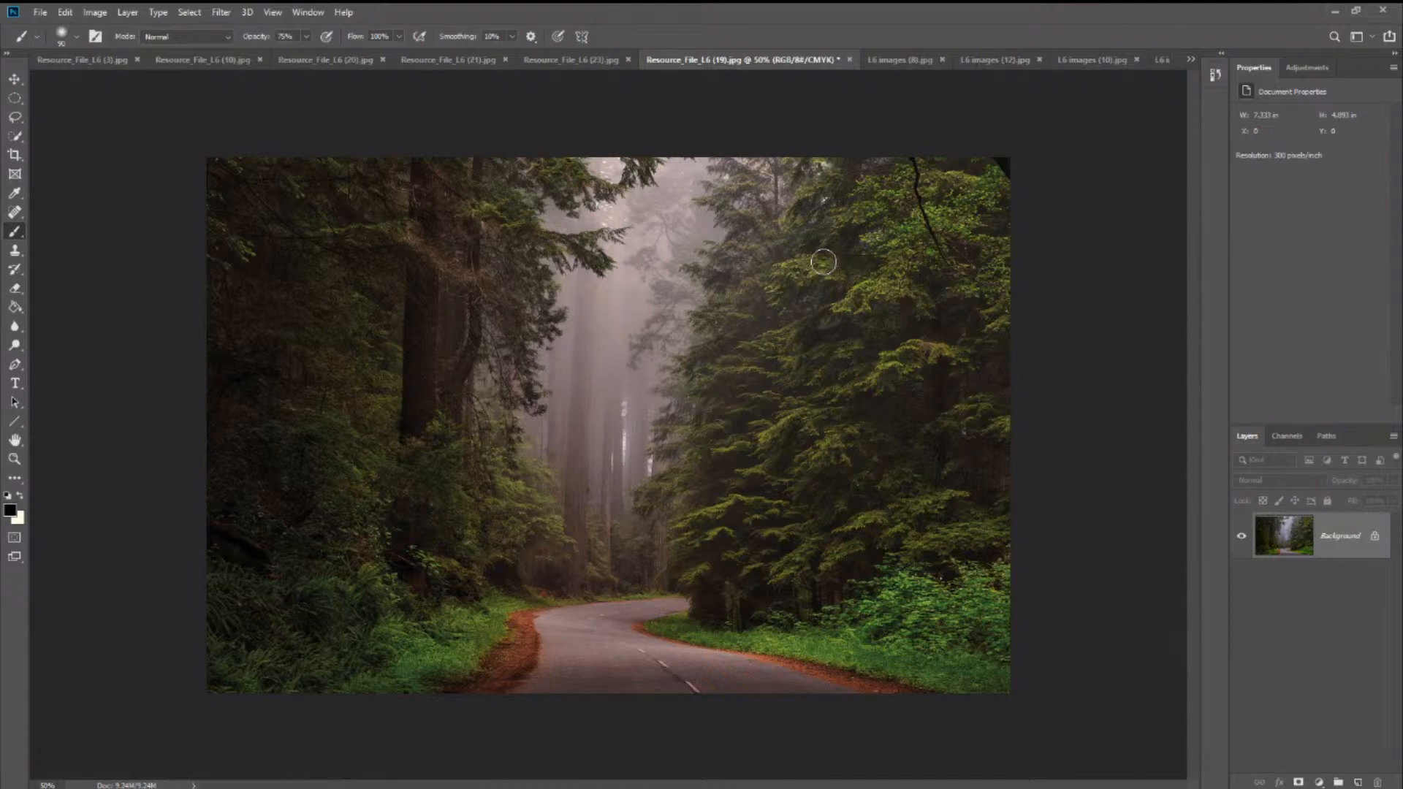
pyautogui.click(573, 61)
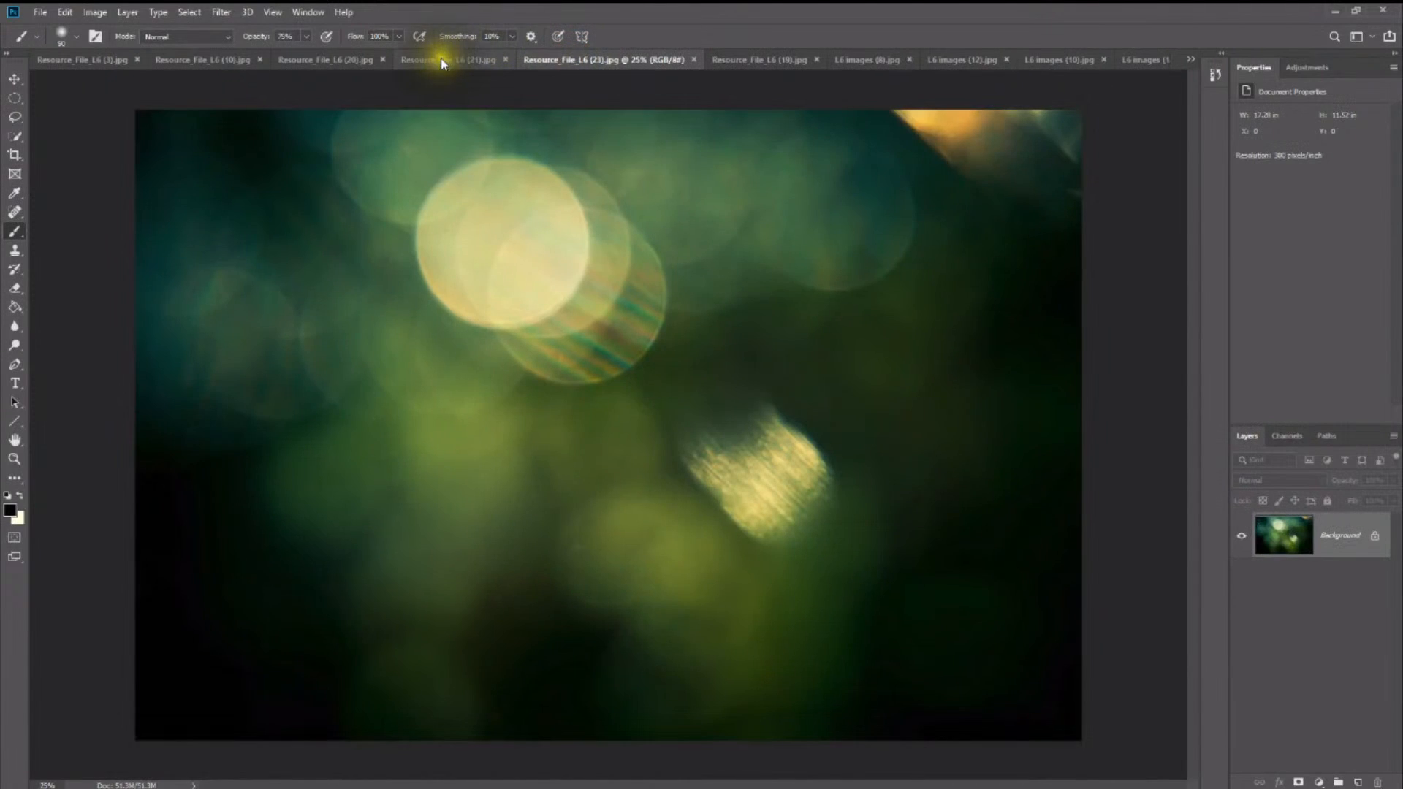
pyautogui.click(14, 78)
pyautogui.click(504, 335)
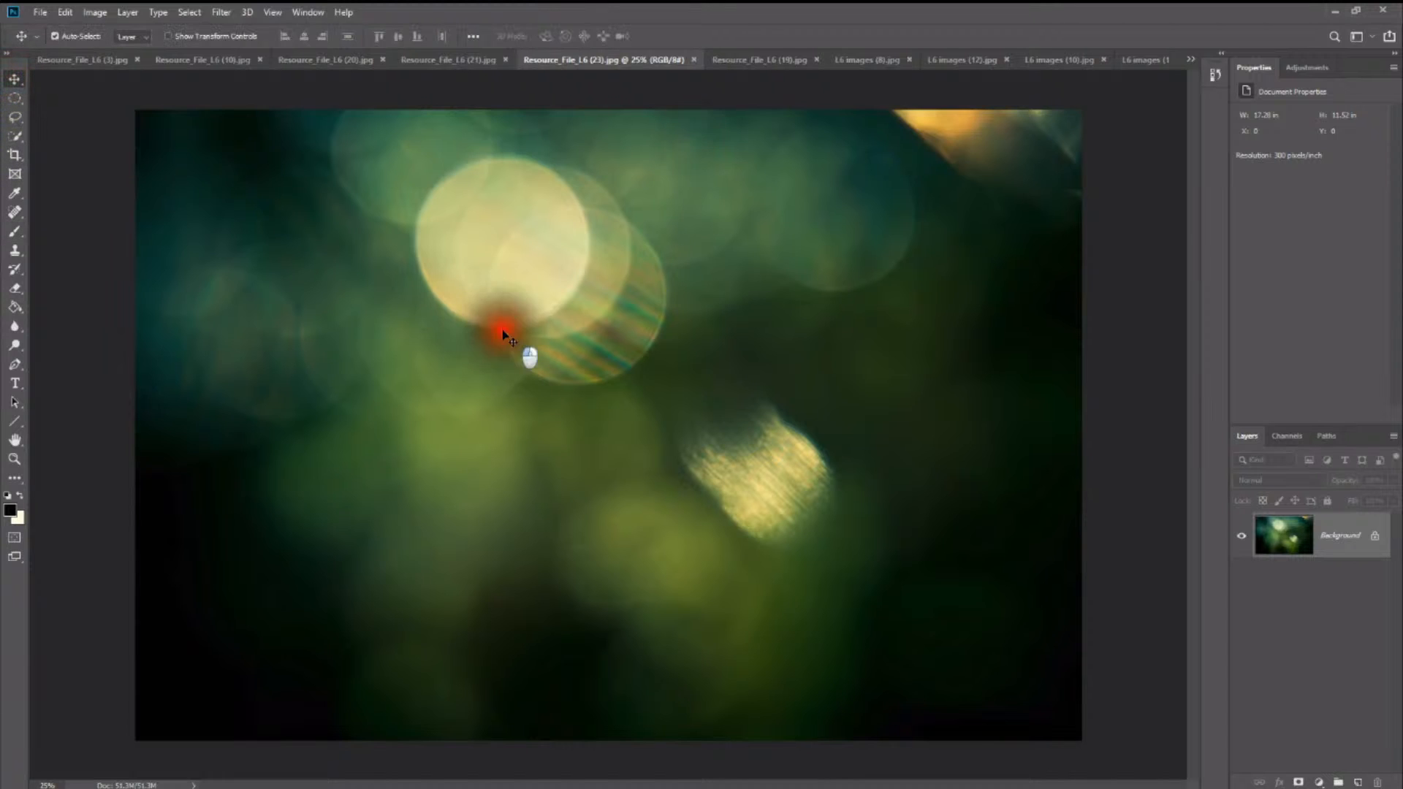
pyautogui.moveTo(504, 335); pyautogui.dragTo(582, 276)
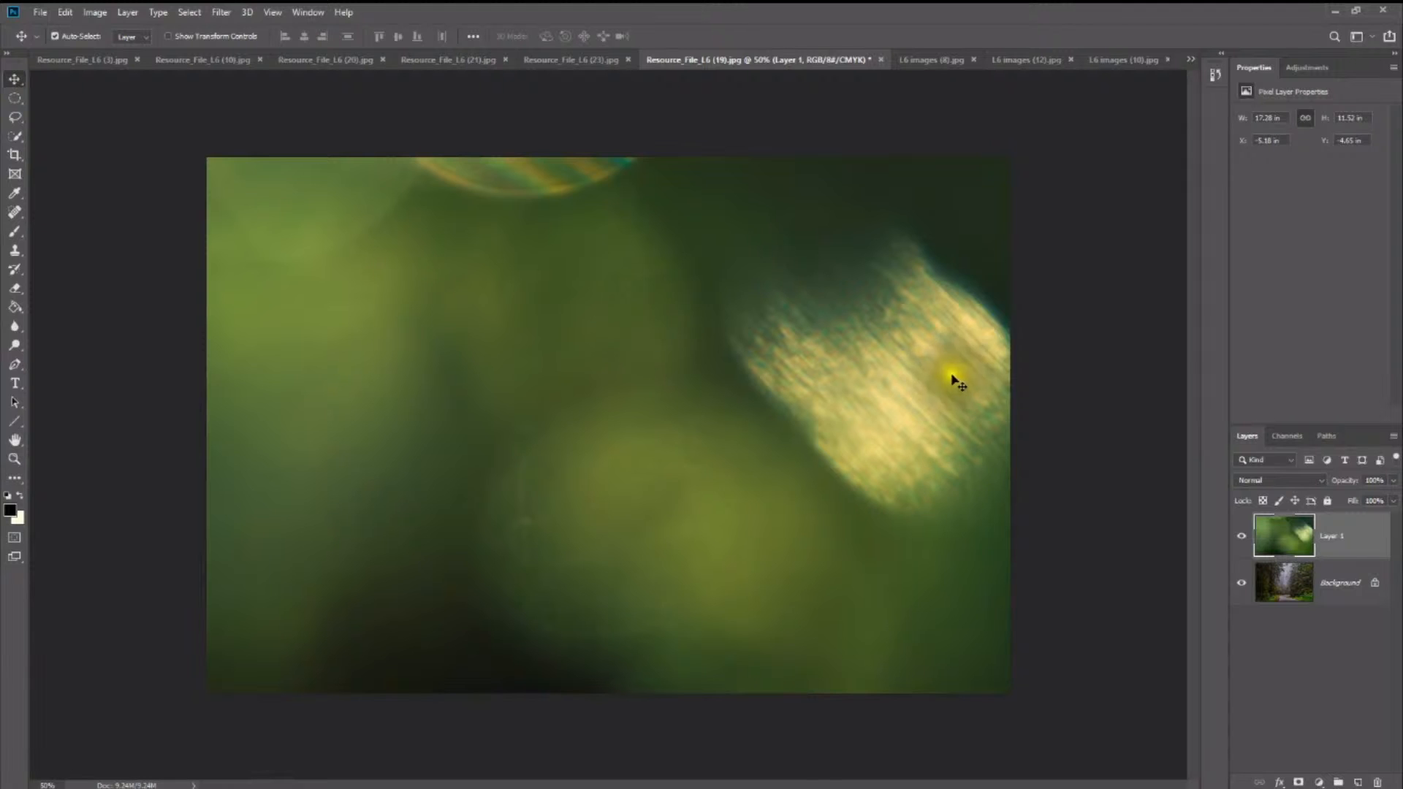
# Step: Free Transform the bokeh layer to about 45.6% and position it over the entire forest photo, and deselect the layer
pyautogui.moveTo(950, 376); pyautogui.dragTo(830, 458)
pyautogui.hotkey('ctrl', 't')
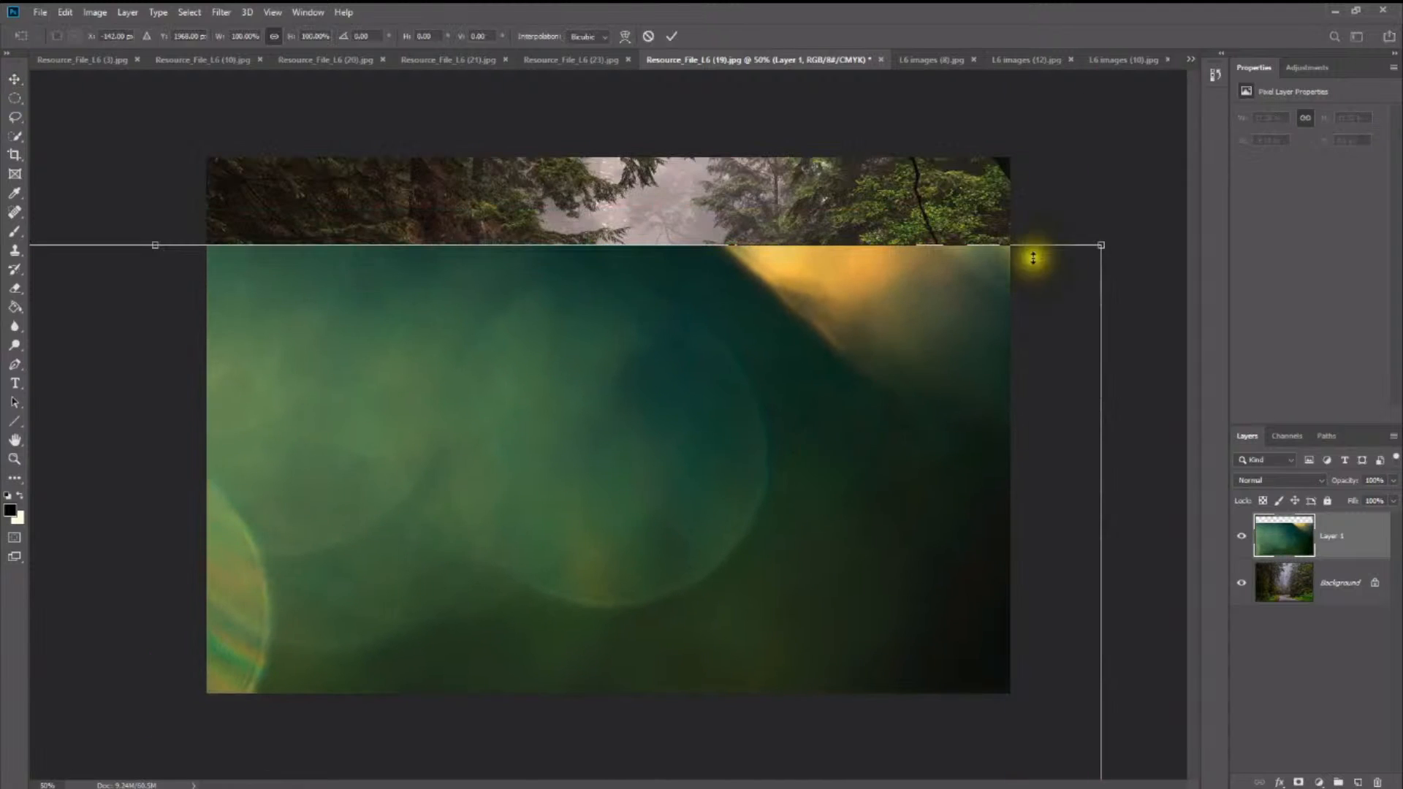
pyautogui.moveTo(1101, 245); pyautogui.dragTo(963, 219)
pyautogui.moveTo(1033, 147); pyautogui.dragTo(740, 339)
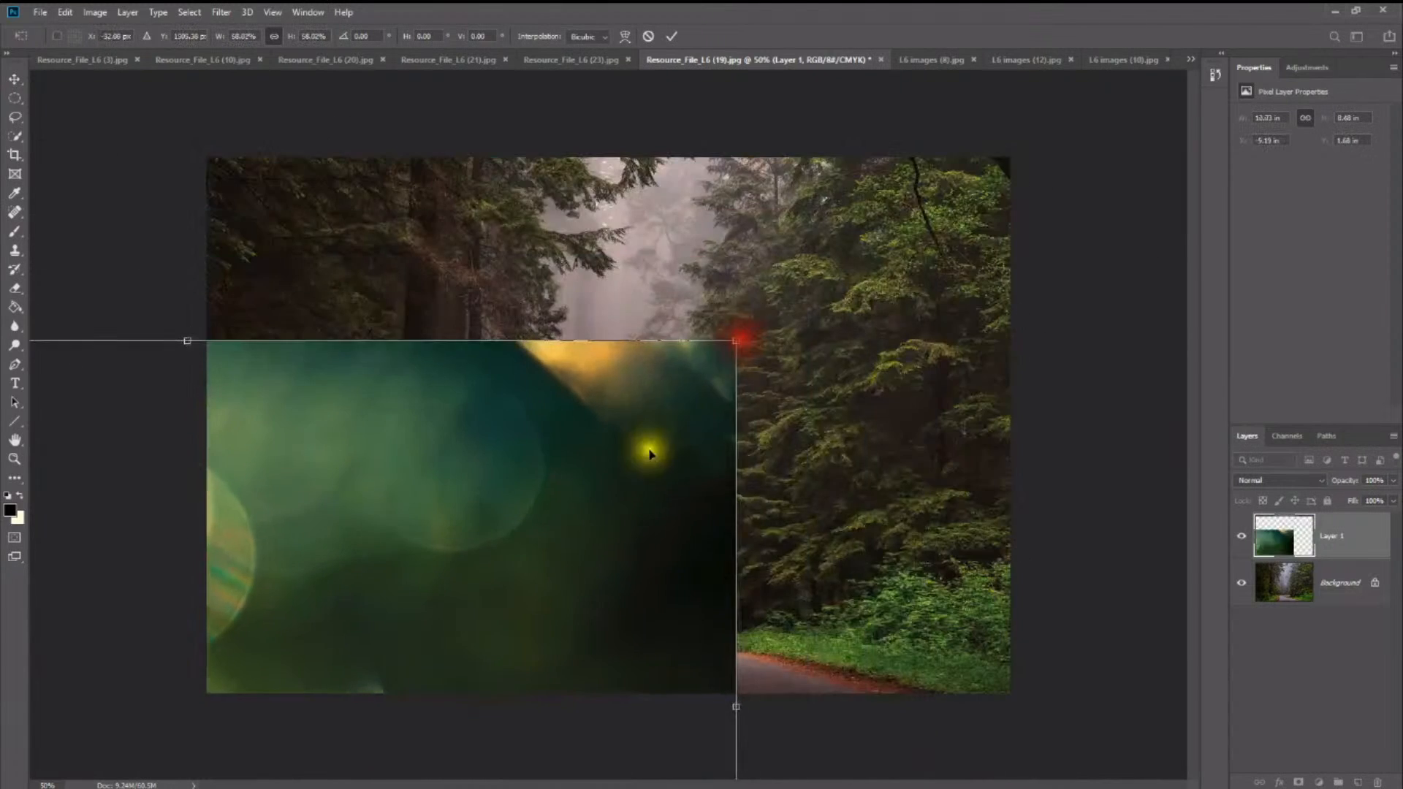
pyautogui.moveTo(649, 453); pyautogui.dragTo(1111, 244)
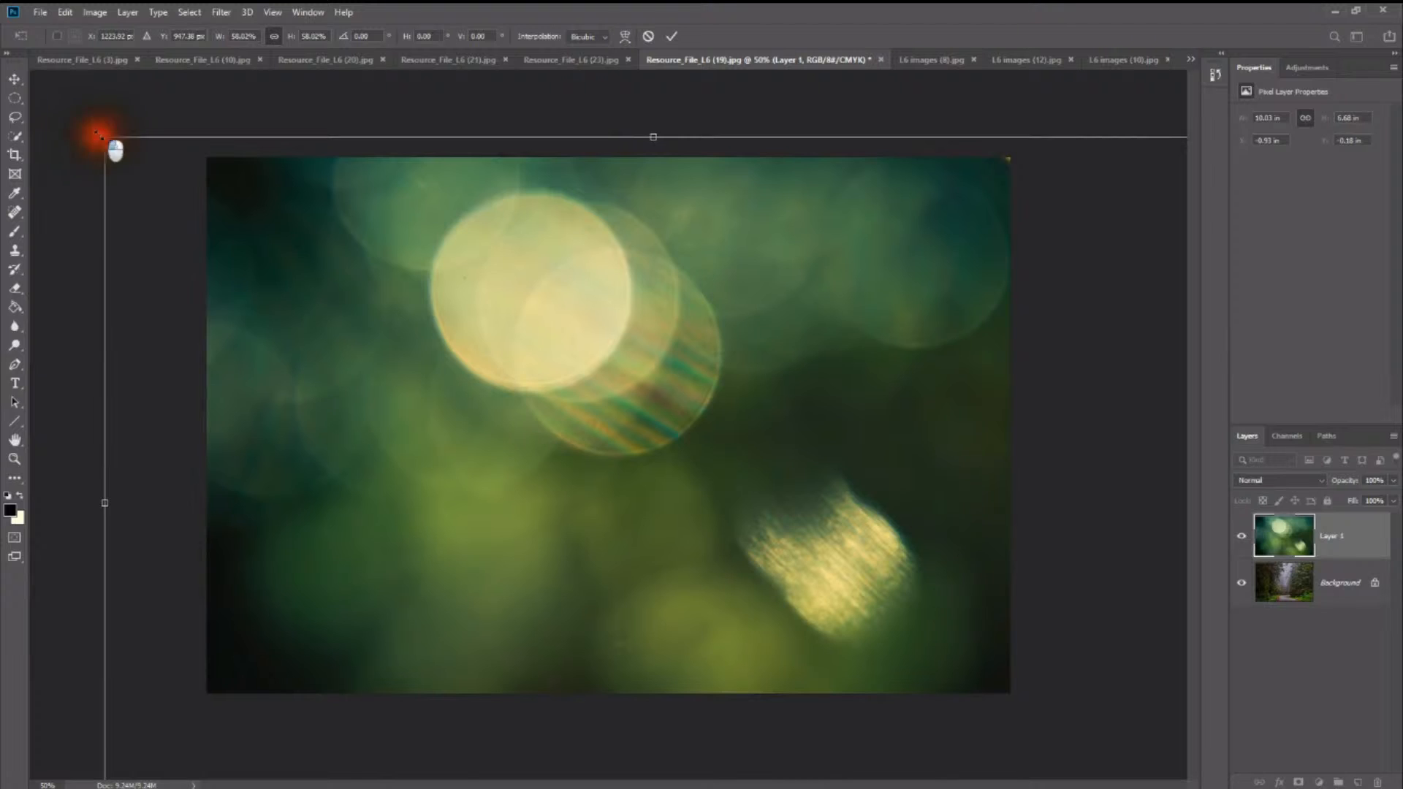
pyautogui.moveTo(102, 135); pyautogui.dragTo(445, 397)
pyautogui.moveTo(614, 502); pyautogui.dragTo(463, 288)
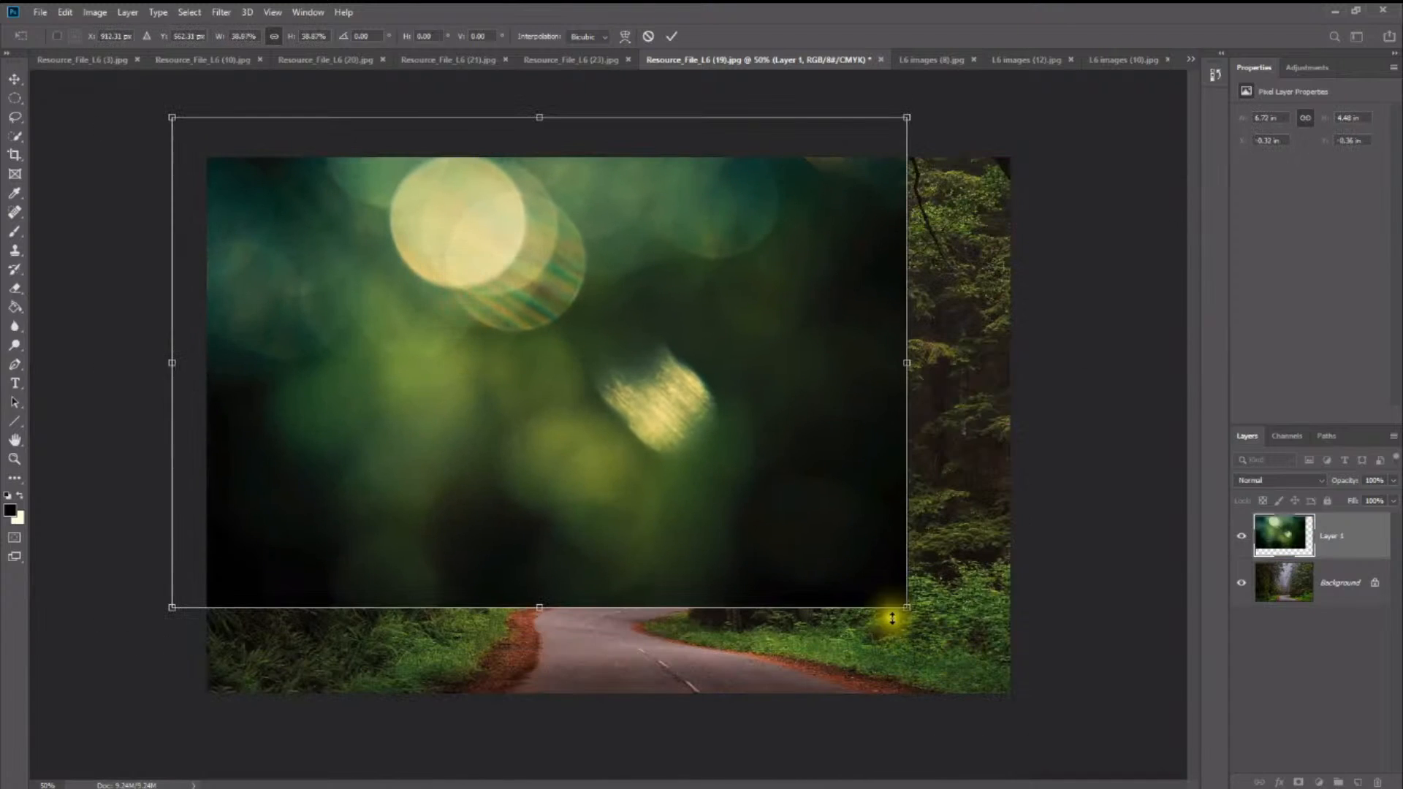
pyautogui.moveTo(892, 618); pyautogui.dragTo(1036, 714)
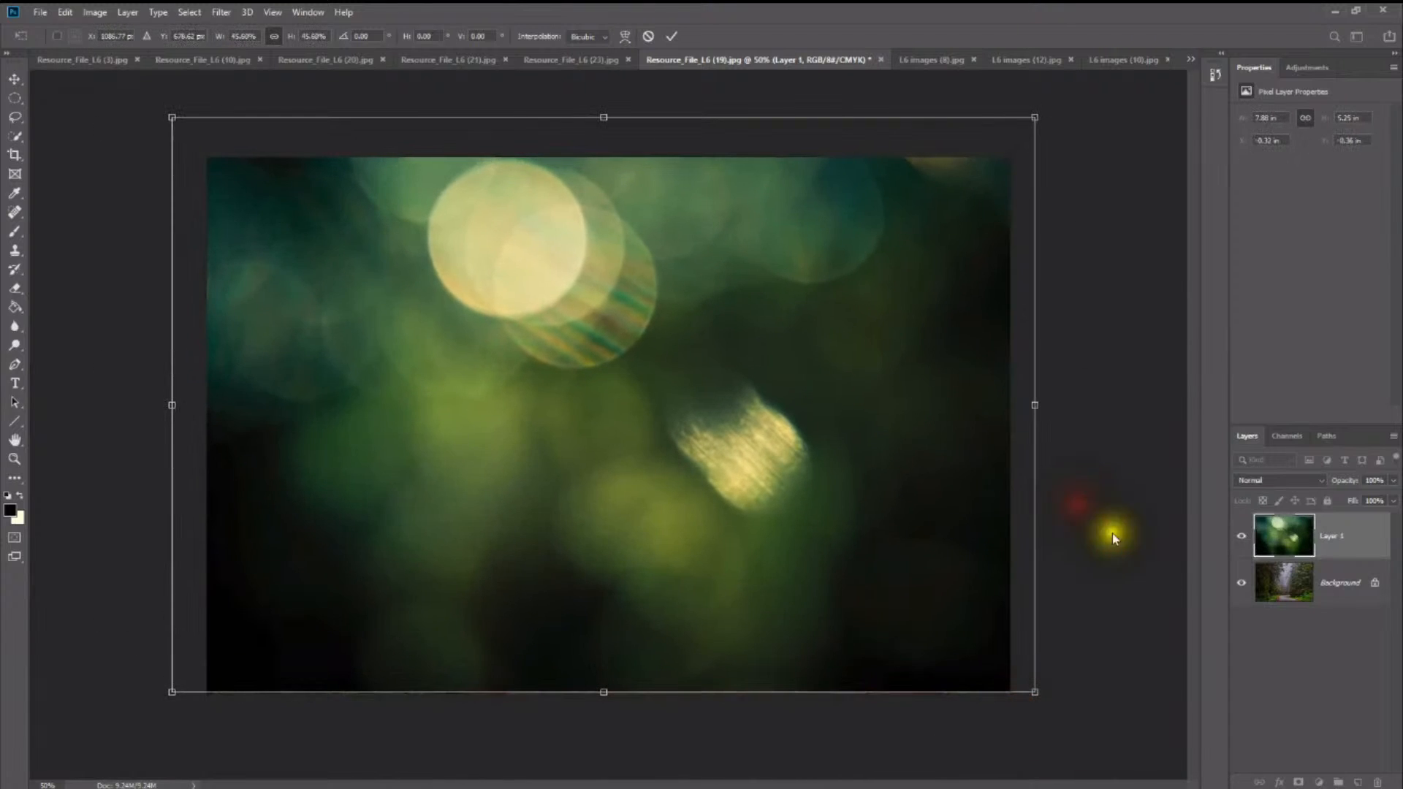
pyautogui.click(1353, 647)
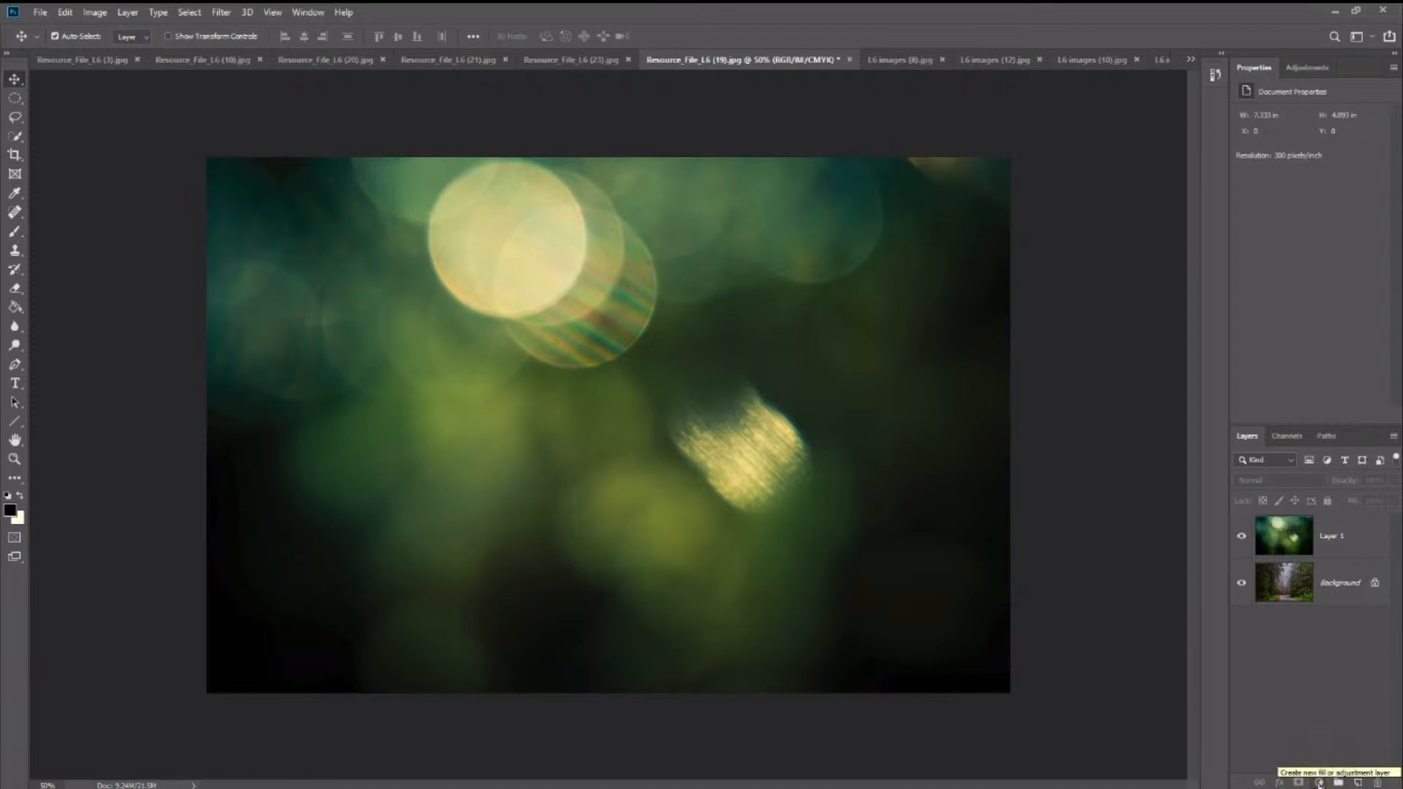
# Step: Add a Gradient fill layer above the bokeh layer and browse its gradient presets
pyautogui.click(1319, 782)
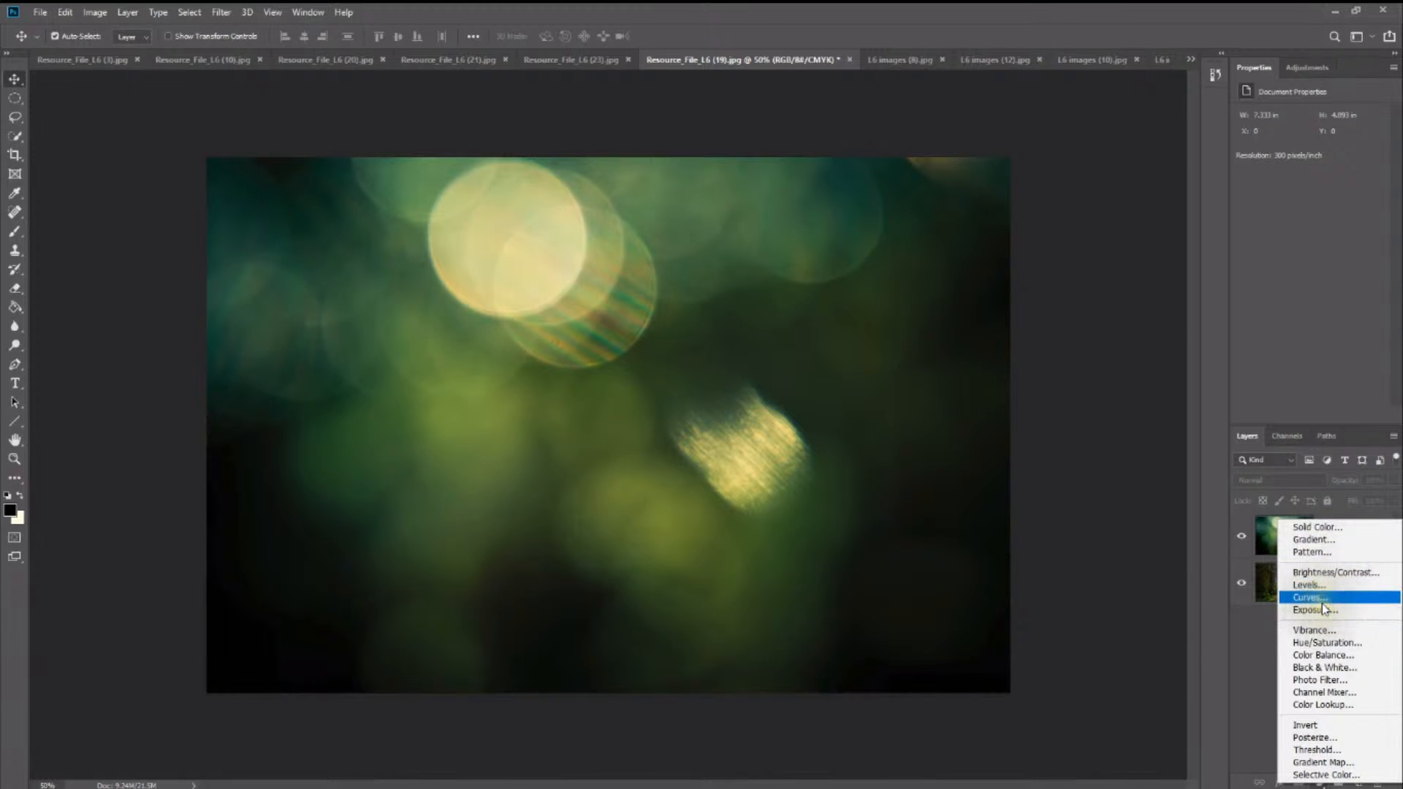
pyautogui.click(1303, 540)
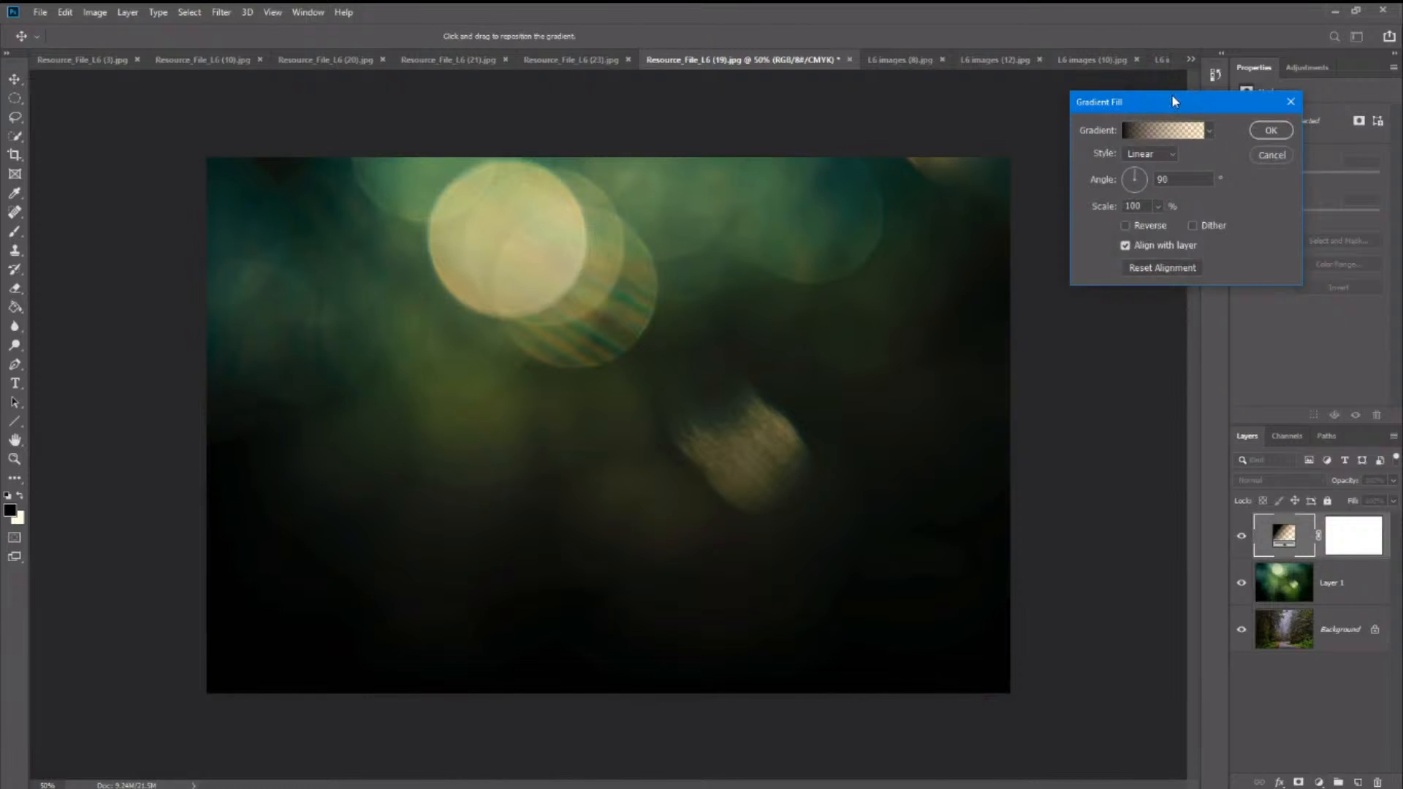
pyautogui.click(1209, 132)
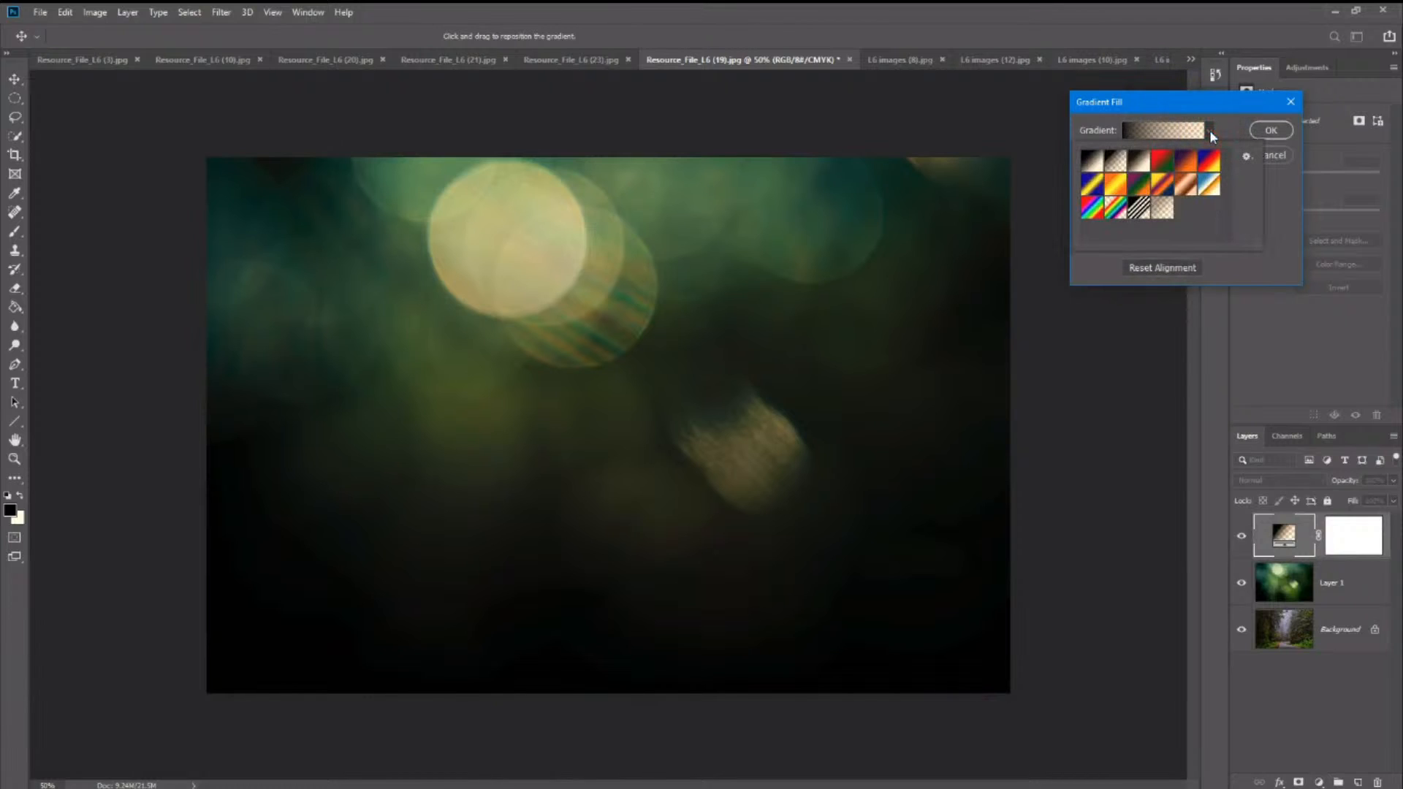
pyautogui.click(1185, 184)
pyautogui.click(1207, 130)
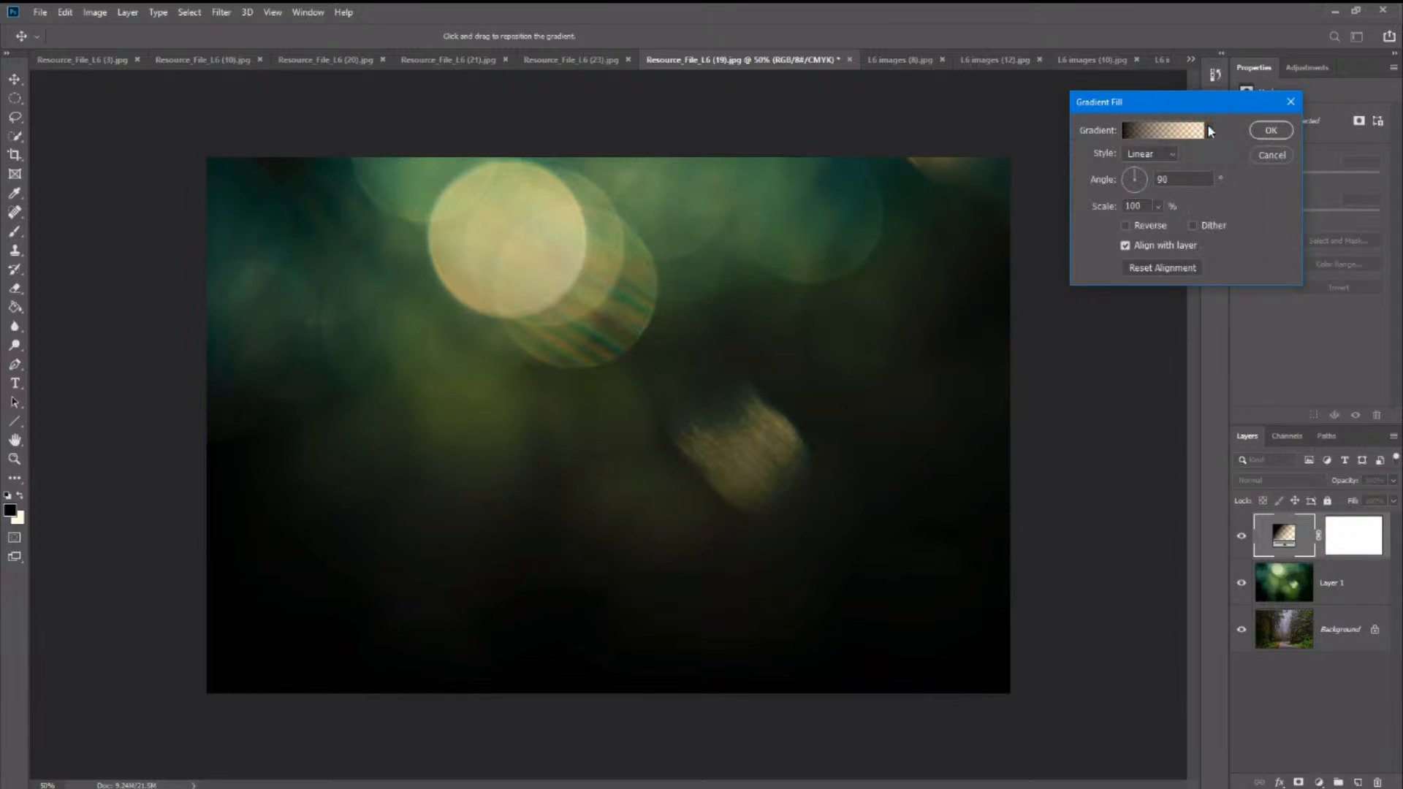
# Step: Preview the Radial, Angle, Reflected and Diamond styles for the gradient fill, and return it to Linear
pyautogui.click(1160, 156)
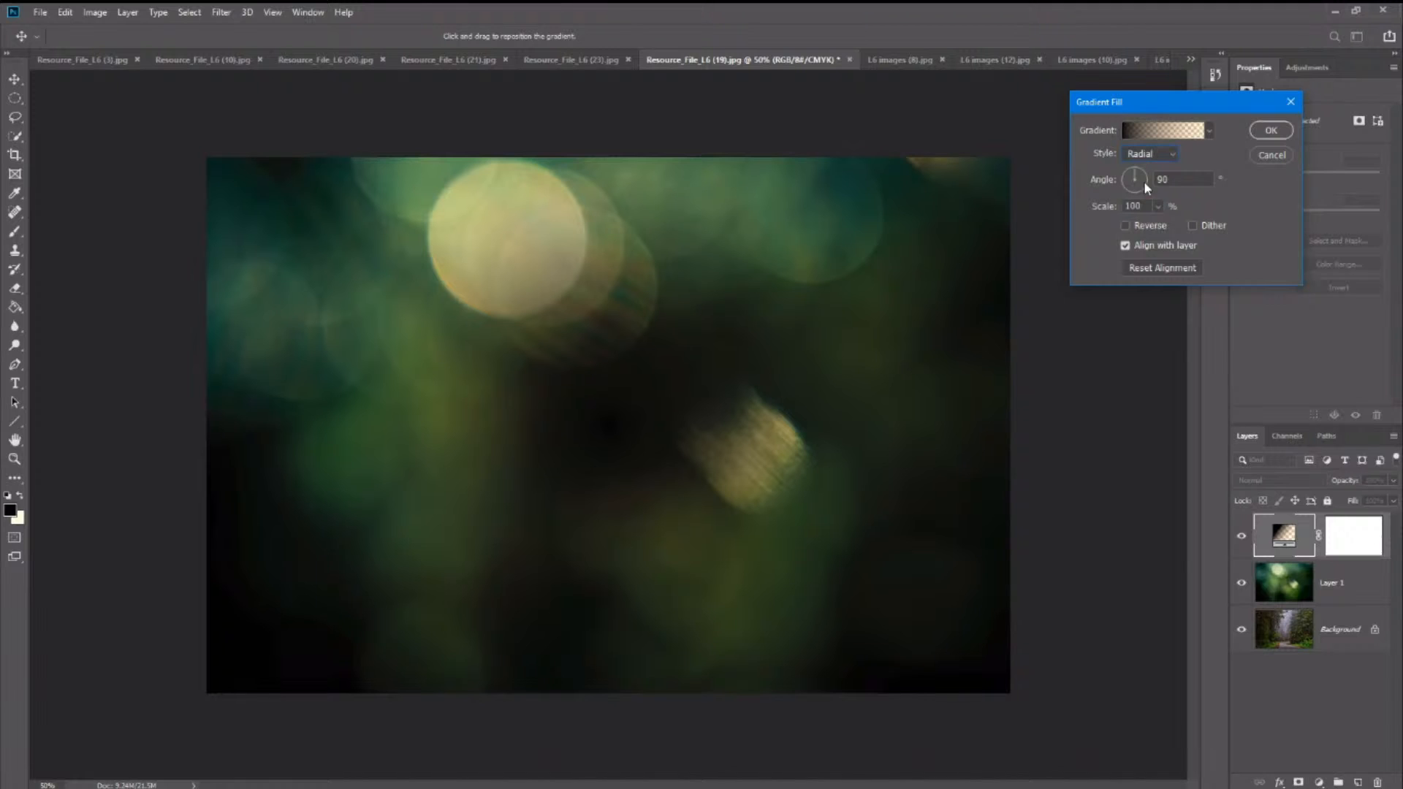
pyautogui.click(1145, 156)
pyautogui.click(1156, 189)
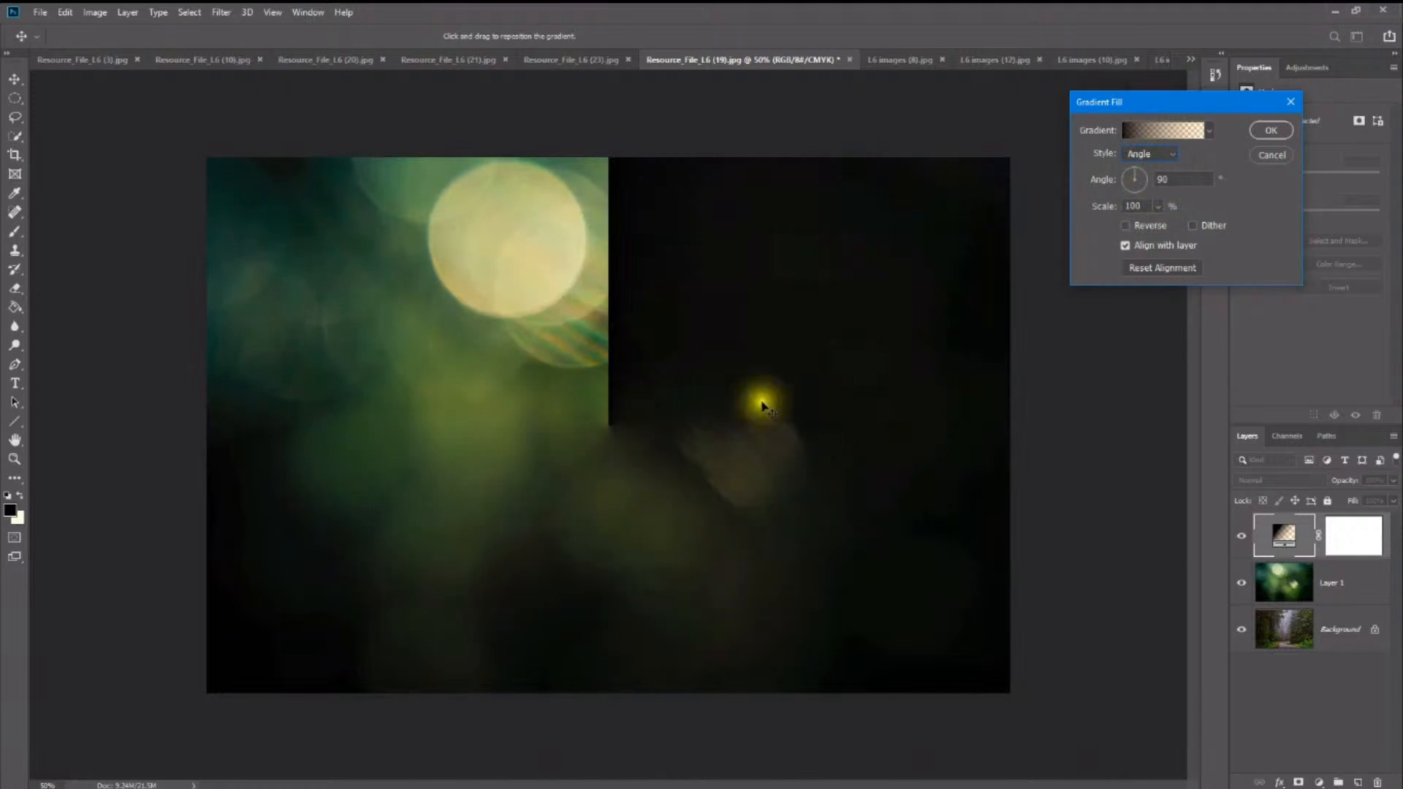
pyautogui.click(1169, 153)
pyautogui.click(1169, 203)
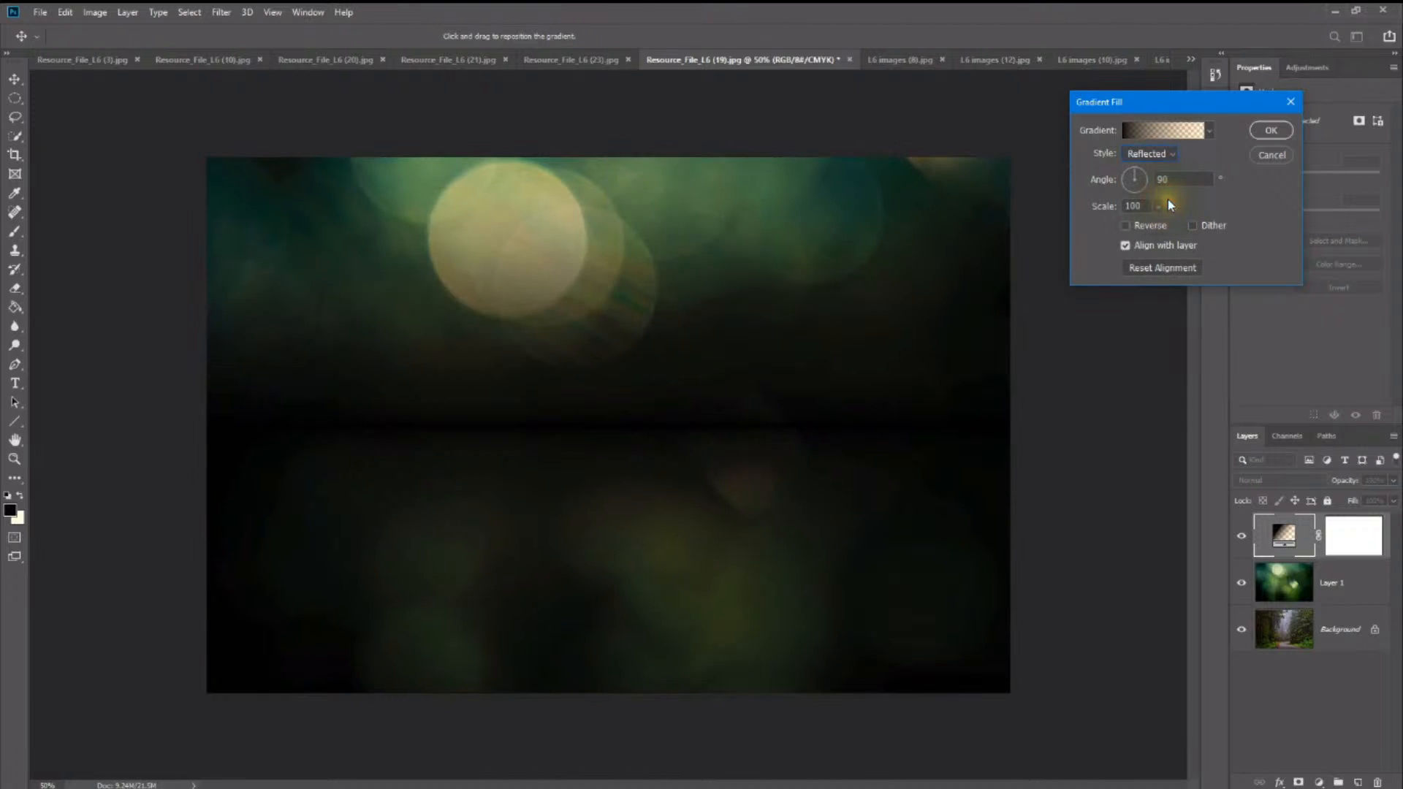
pyautogui.click(1167, 153)
pyautogui.click(1146, 217)
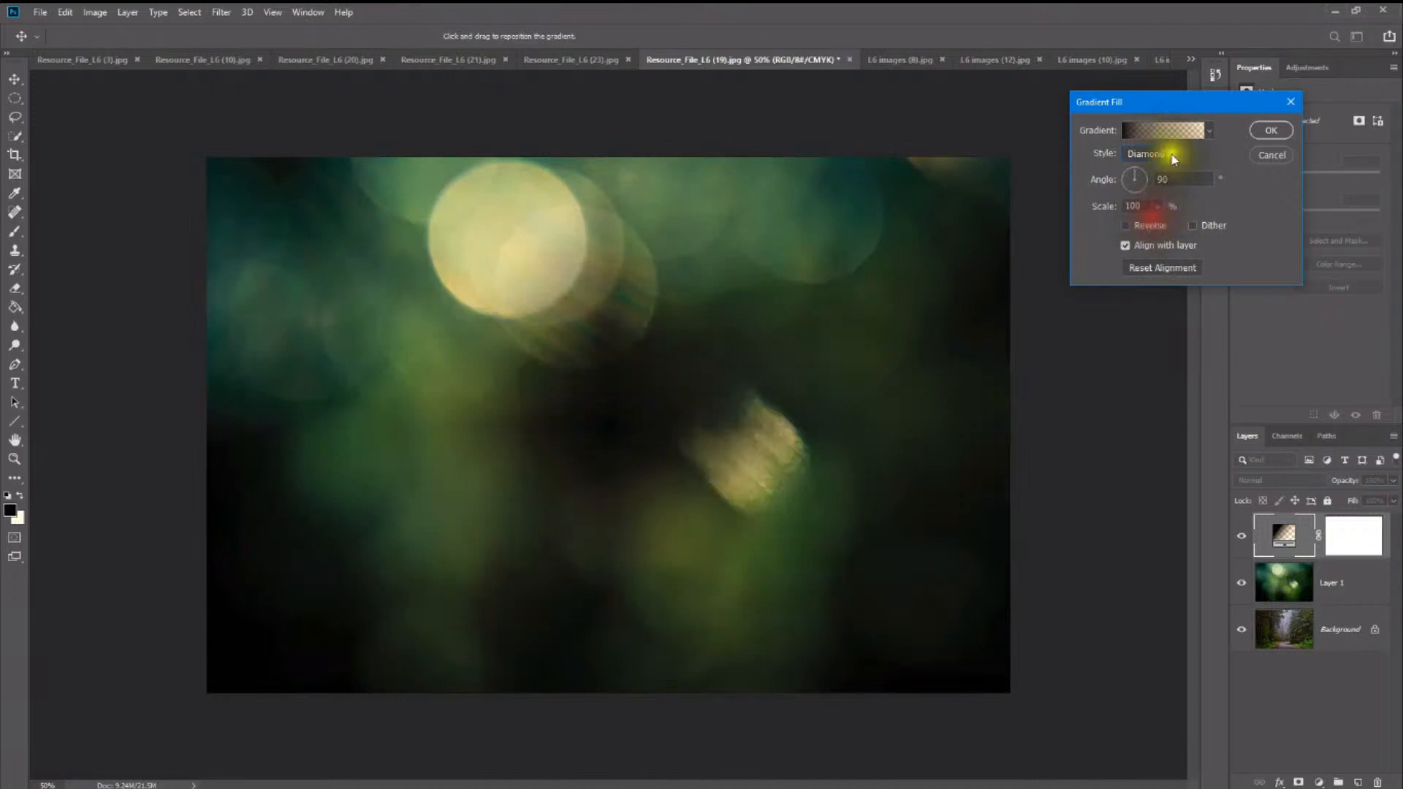
pyautogui.click(1156, 152)
pyautogui.click(1155, 169)
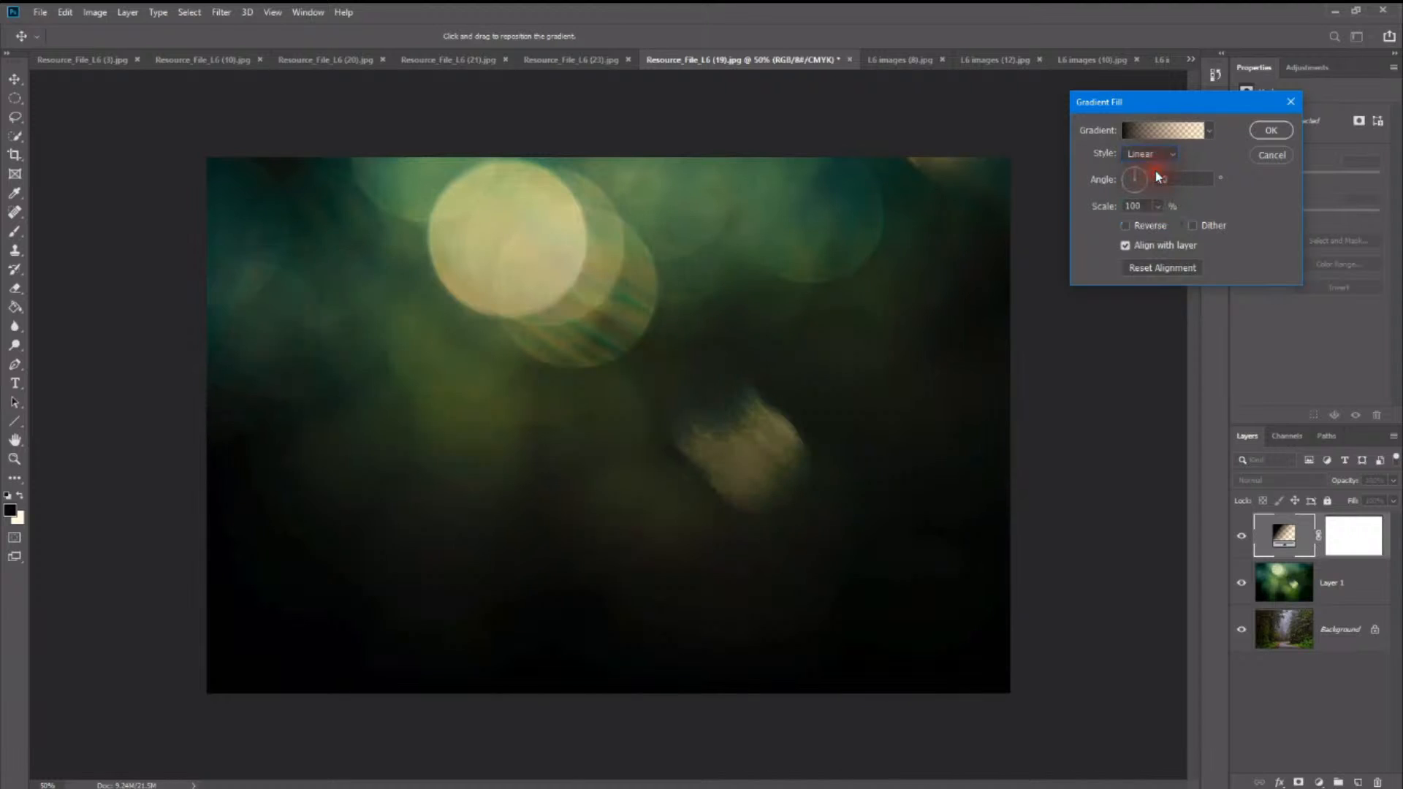
# Step: Save the current gradient as a new preset named Color to Transparent
pyautogui.click(1210, 130)
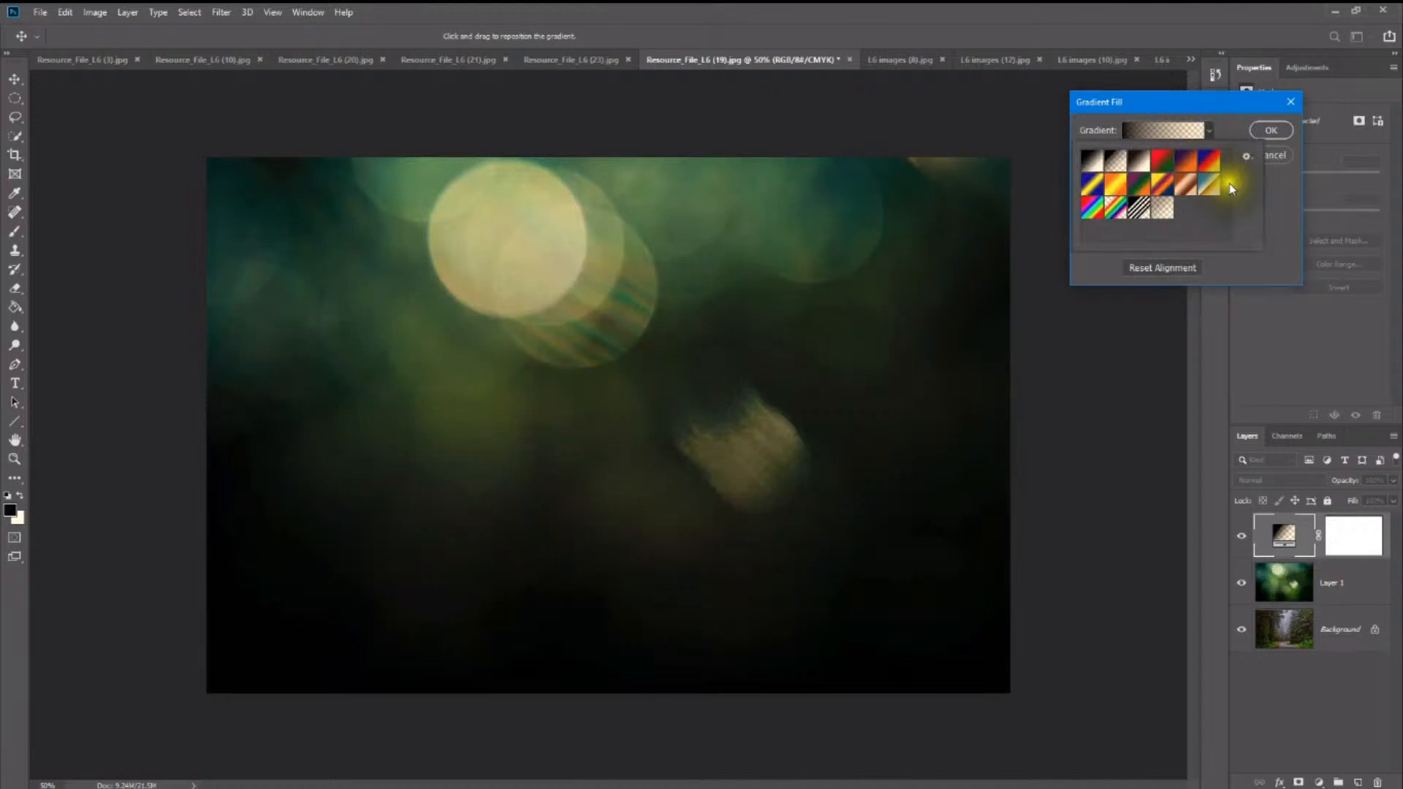
pyautogui.click(1246, 157)
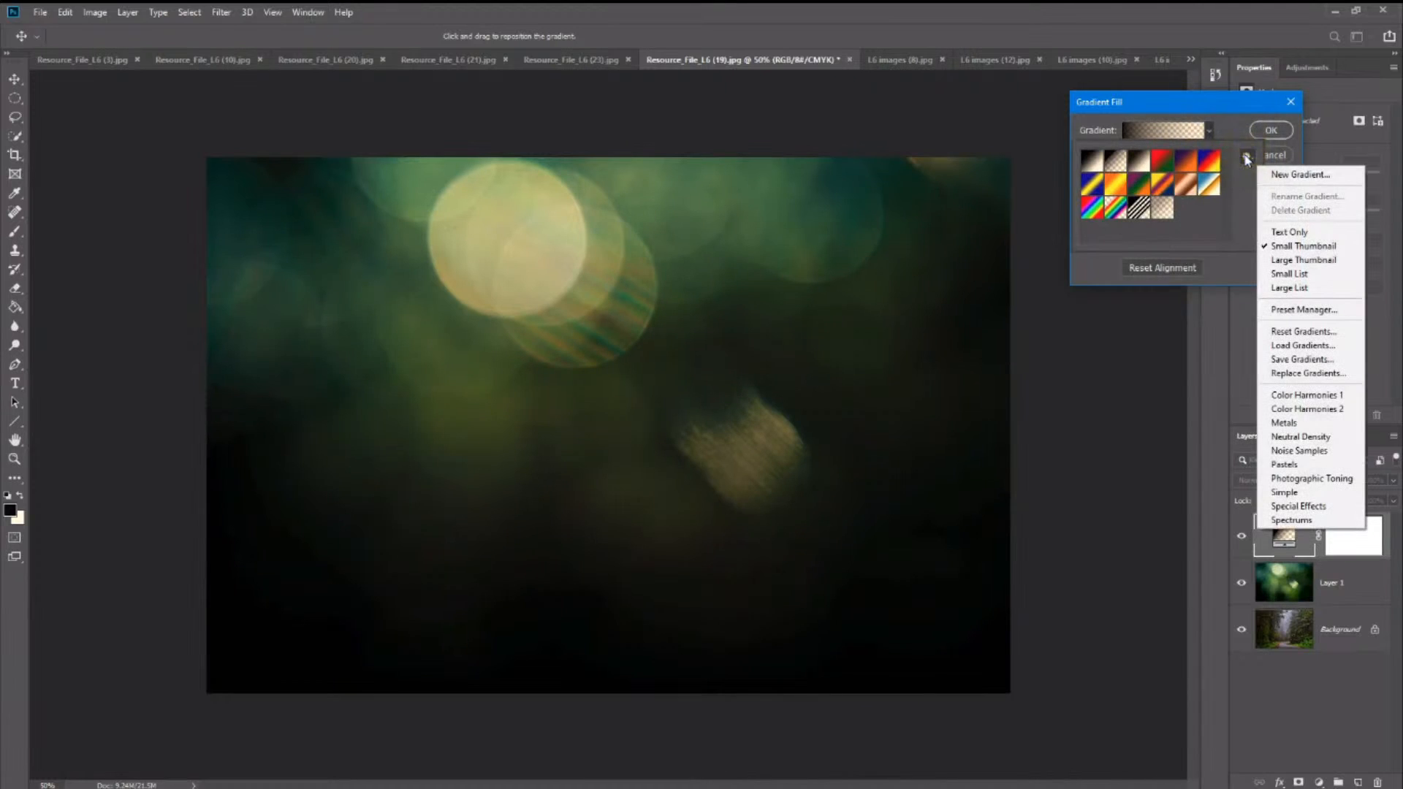
pyautogui.click(1300, 175)
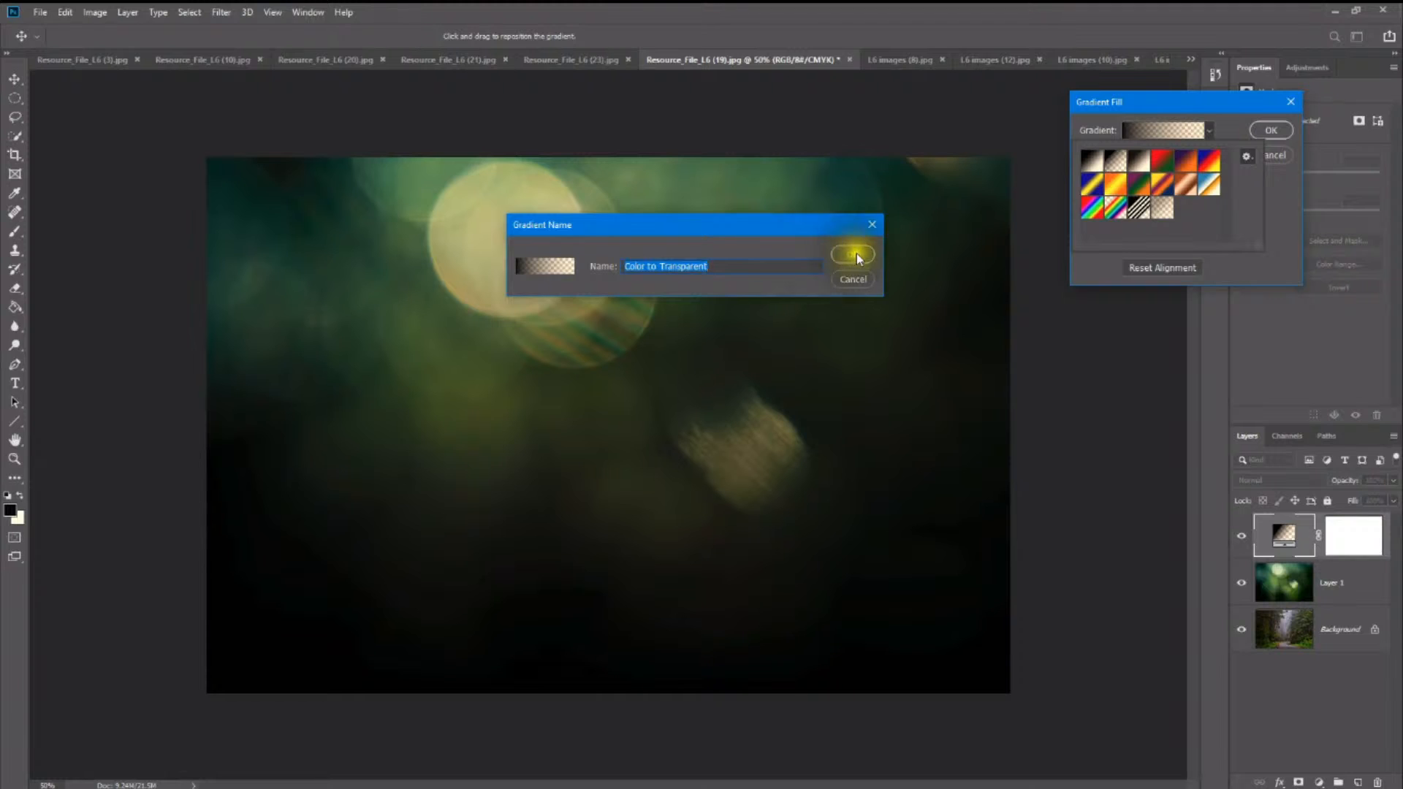
pyautogui.click(852, 254)
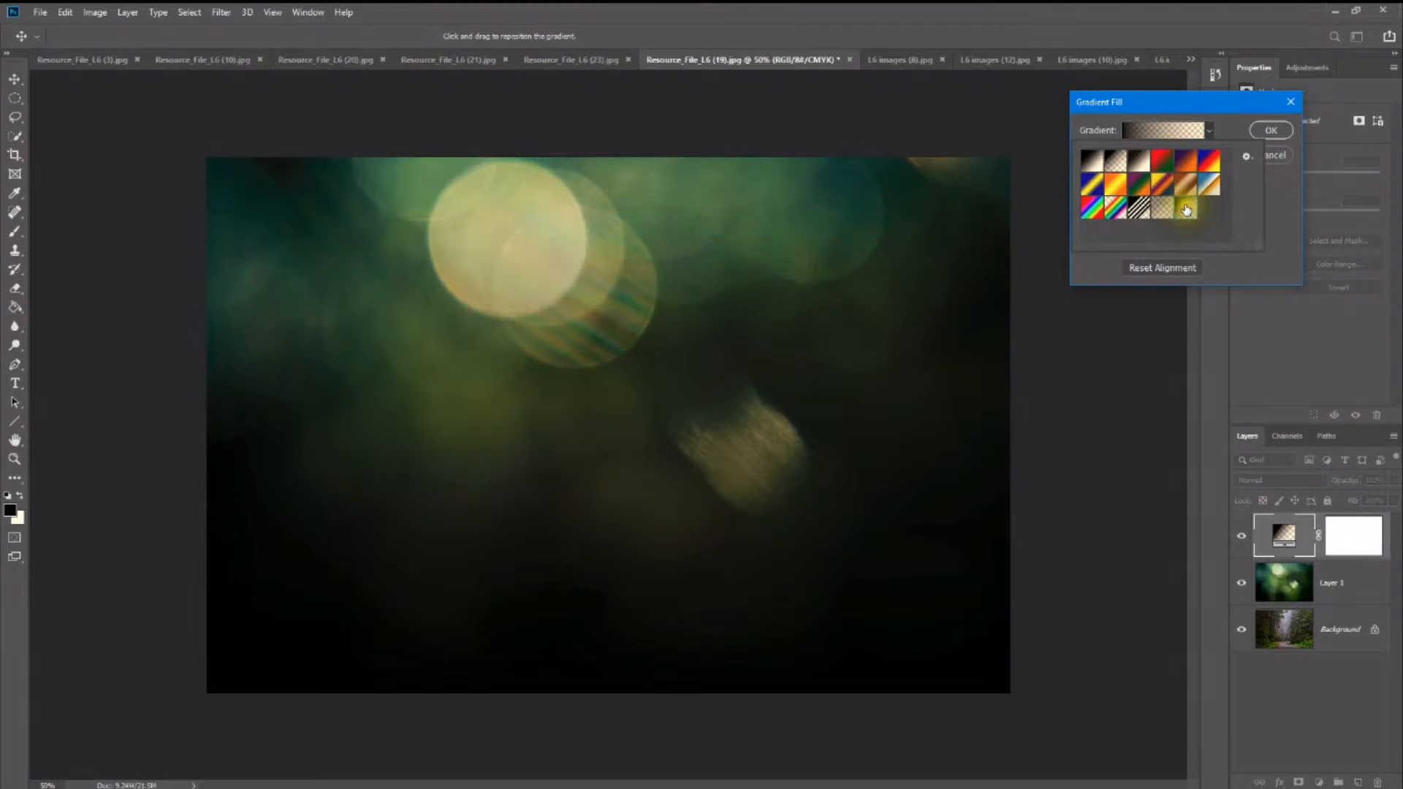
# Step: Apply the Color to Transparent preset to the gradient fill and set its starting colour stop to orange #ffa800
pyautogui.click(1177, 194)
pyautogui.doubleClick(1185, 209)
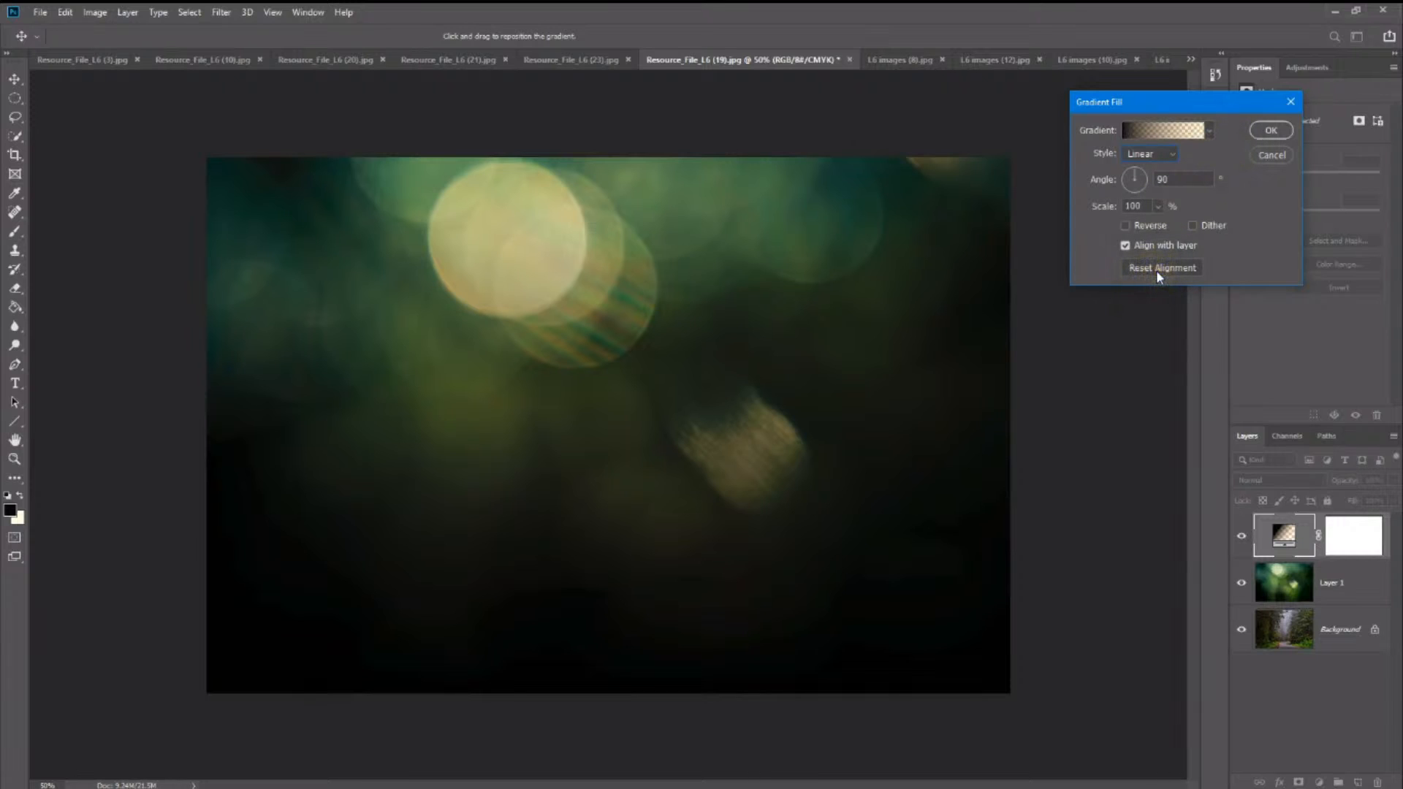
pyautogui.click(1161, 130)
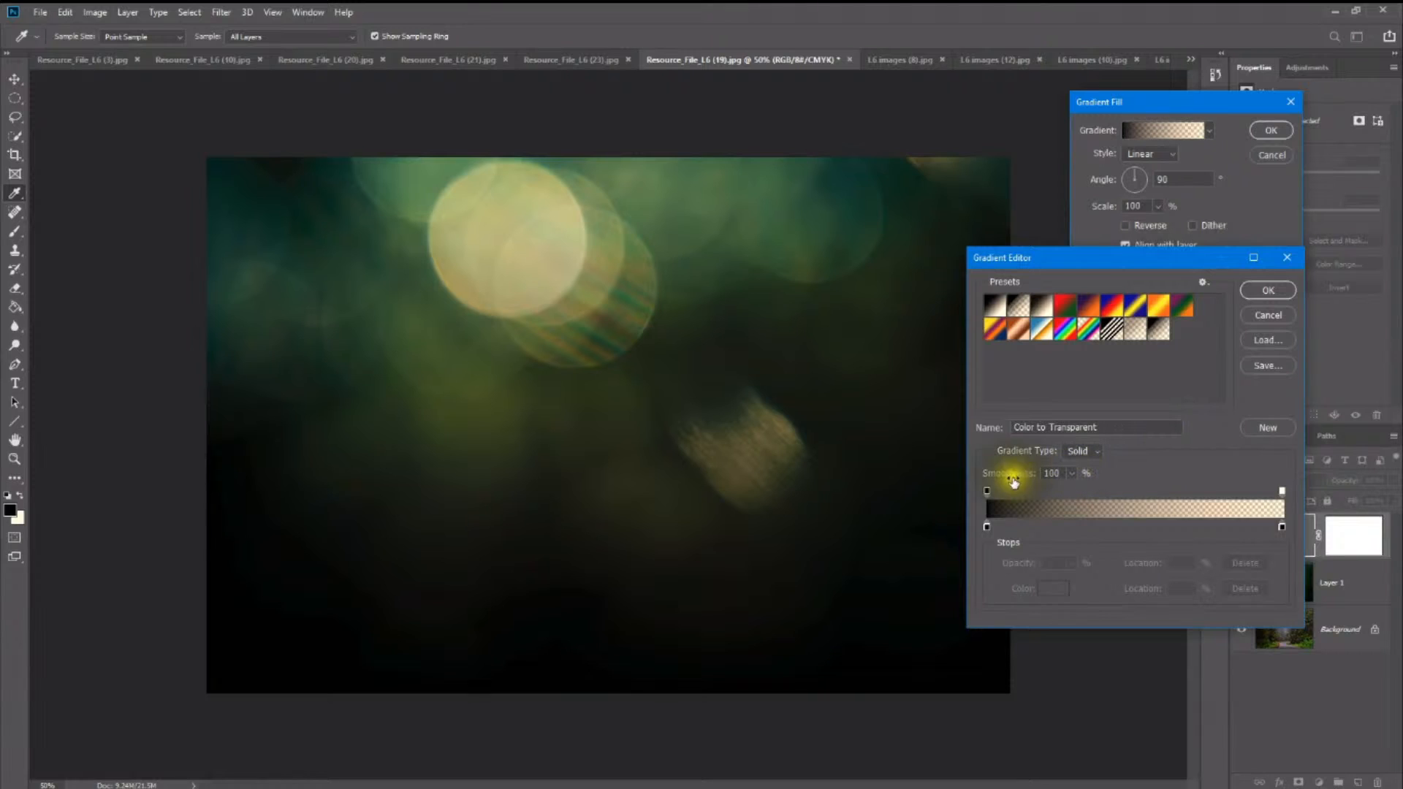
pyautogui.click(988, 491)
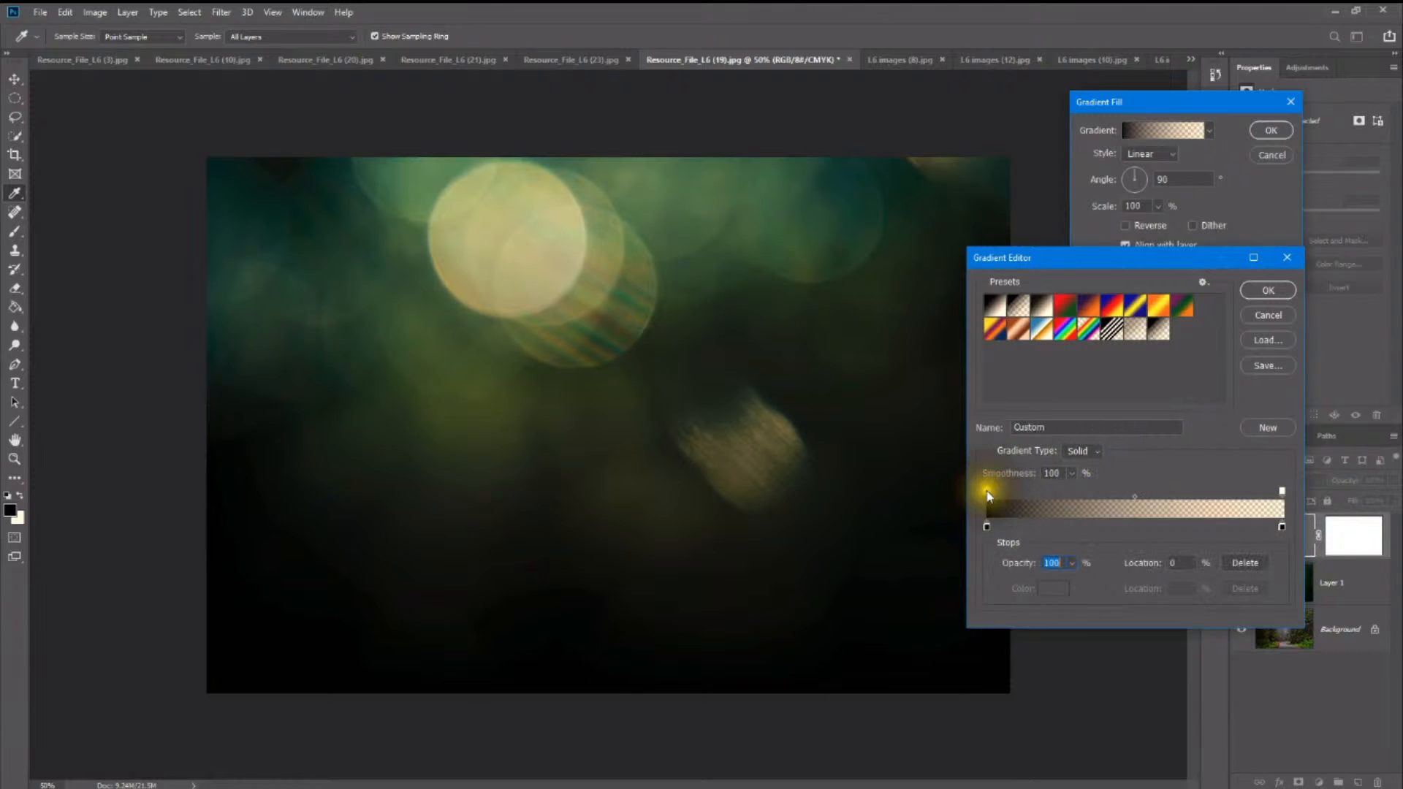
pyautogui.click(1084, 453)
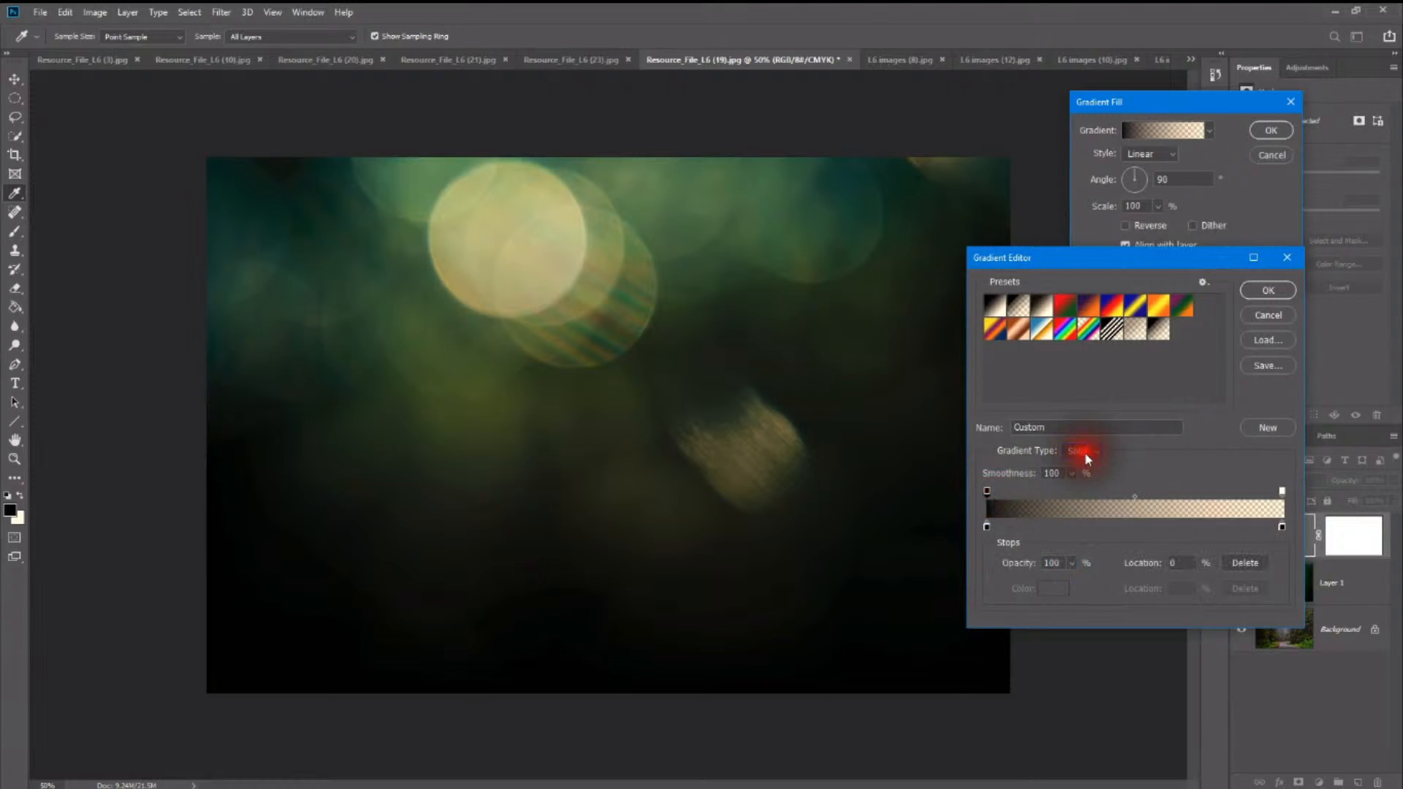
pyautogui.doubleClick(988, 528)
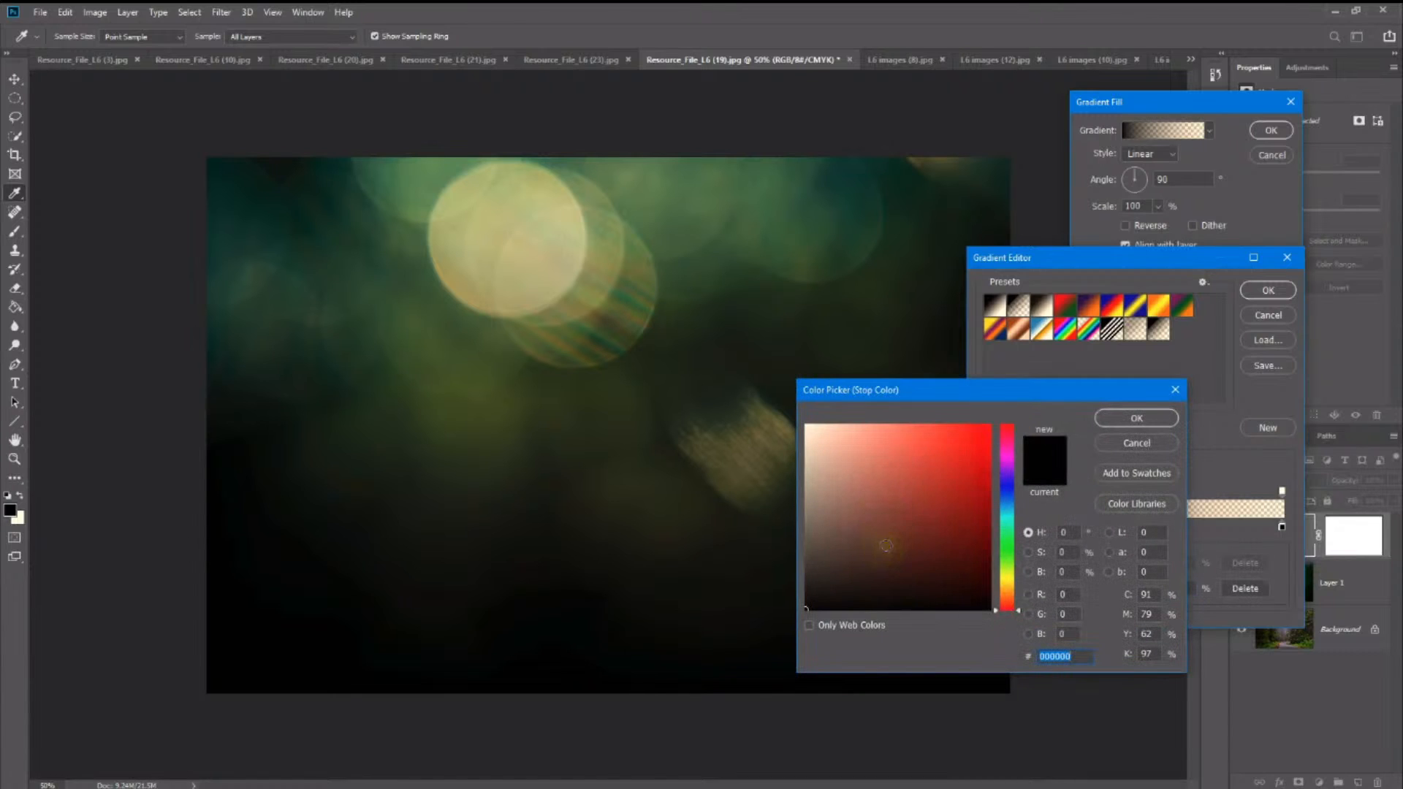
pyautogui.moveTo(1005, 605); pyautogui.dragTo(1015, 595)
pyautogui.moveTo(949, 470); pyautogui.dragTo(989, 428)
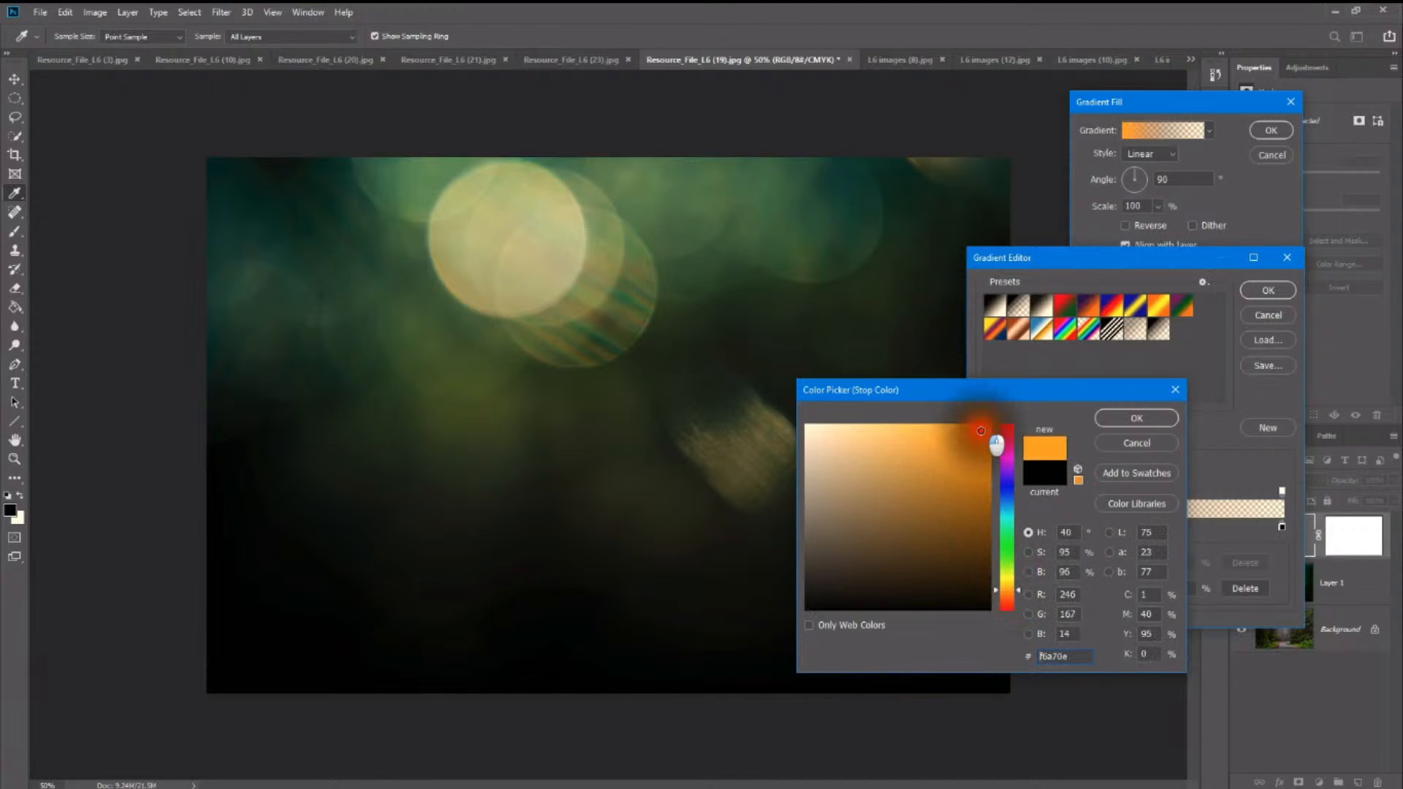
pyautogui.click(1136, 423)
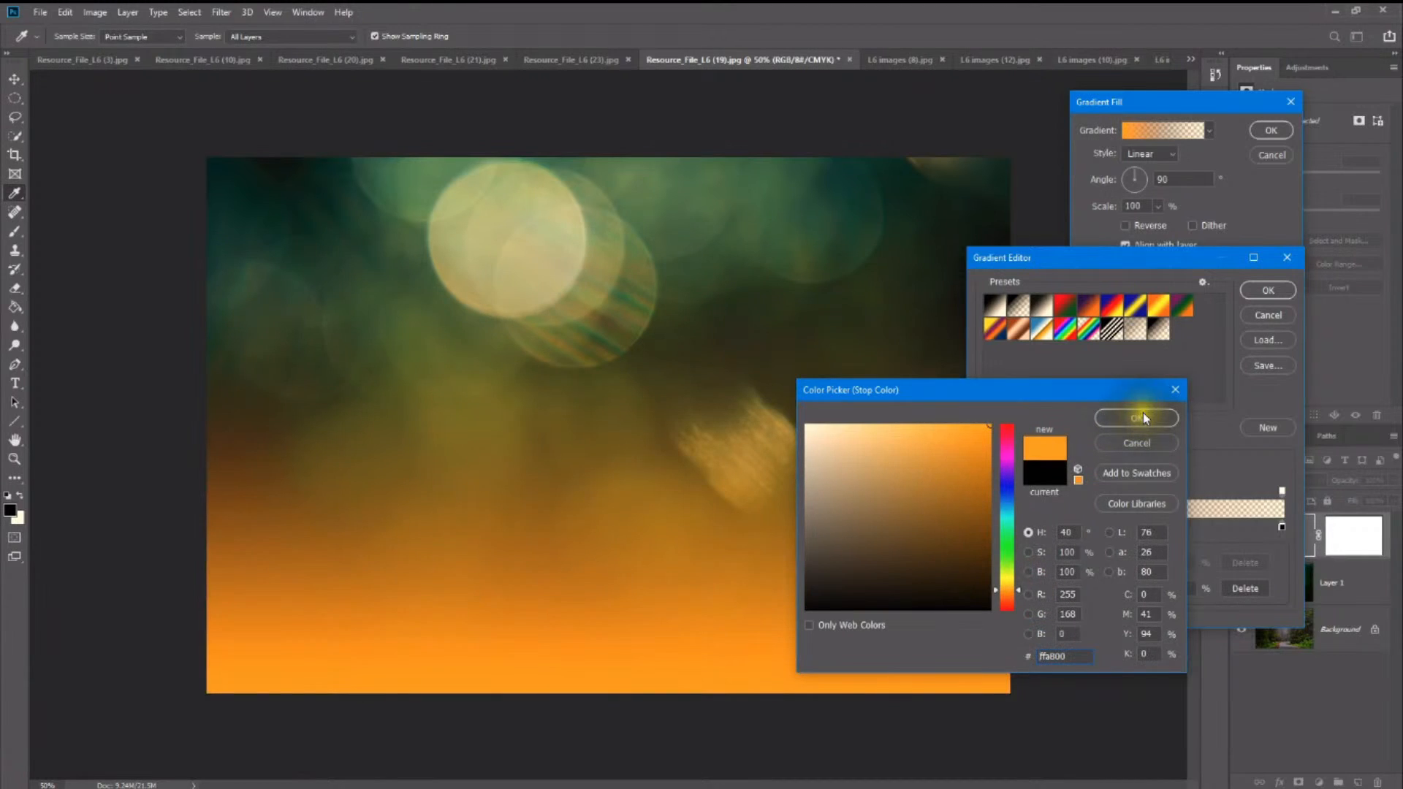
pyautogui.click(1143, 416)
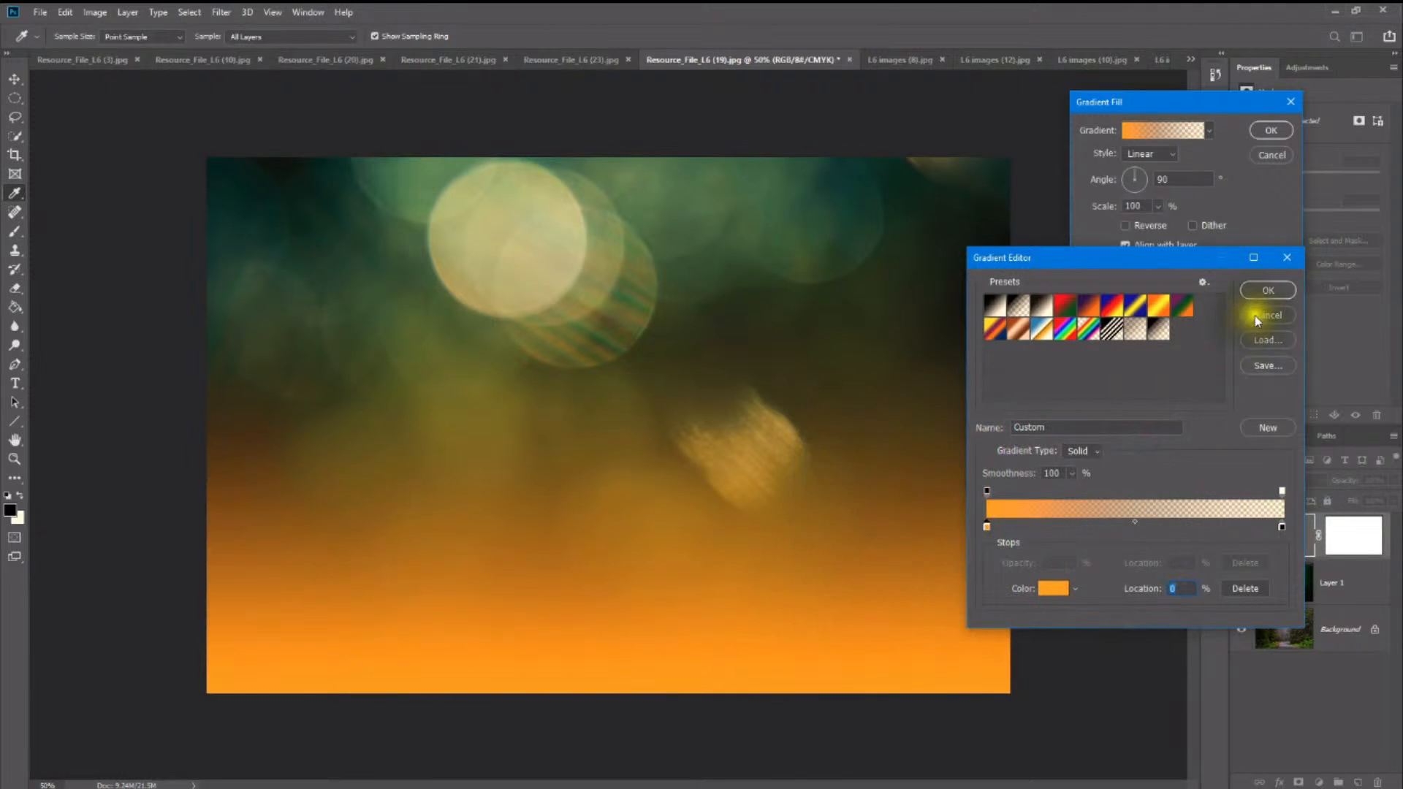
# Step: Move the gradient's opaque opacity stop to 33%, reverse the gradient, and accept the gradient fill
pyautogui.click(997, 493)
pyautogui.moveTo(998, 492); pyautogui.dragTo(1084, 491)
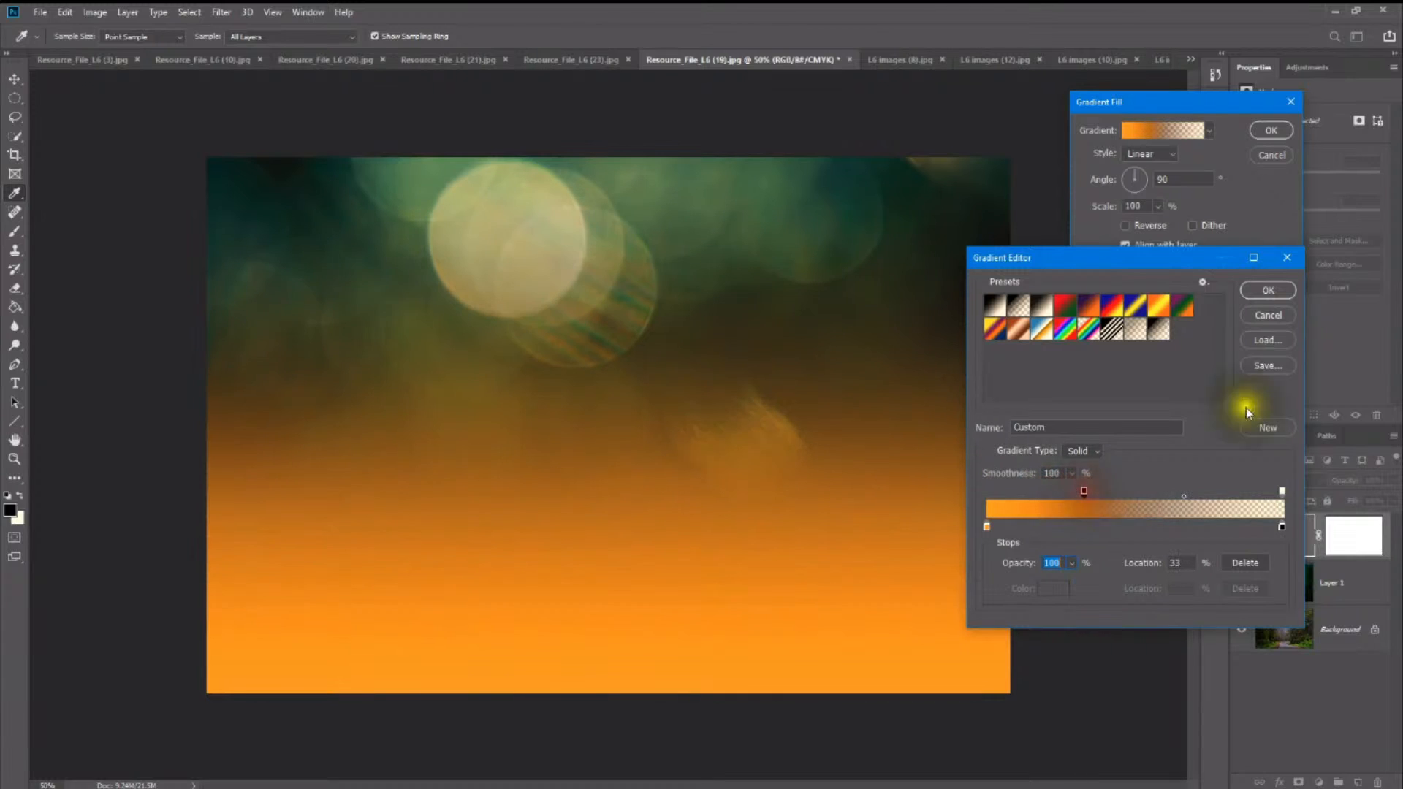
pyautogui.click(1268, 290)
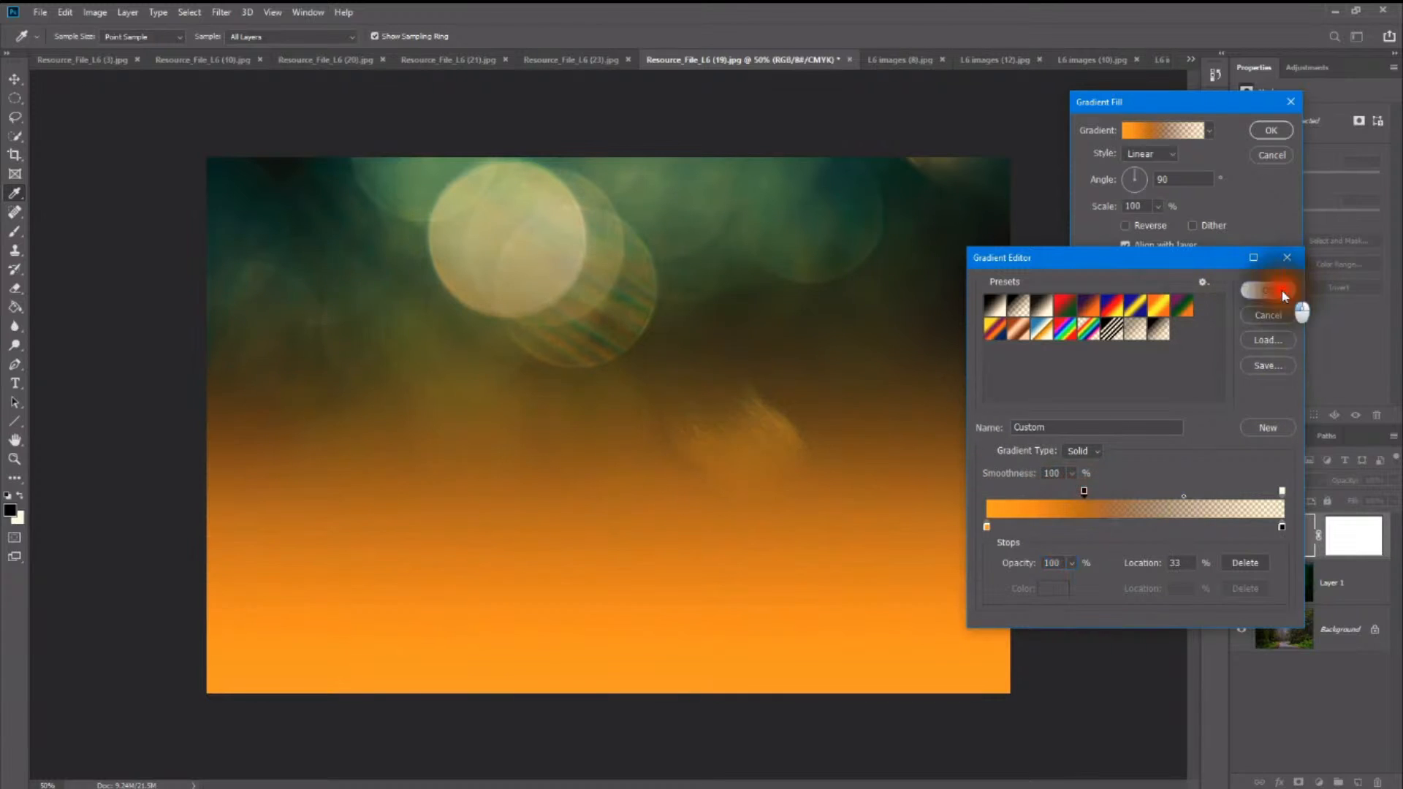
pyautogui.click(1125, 226)
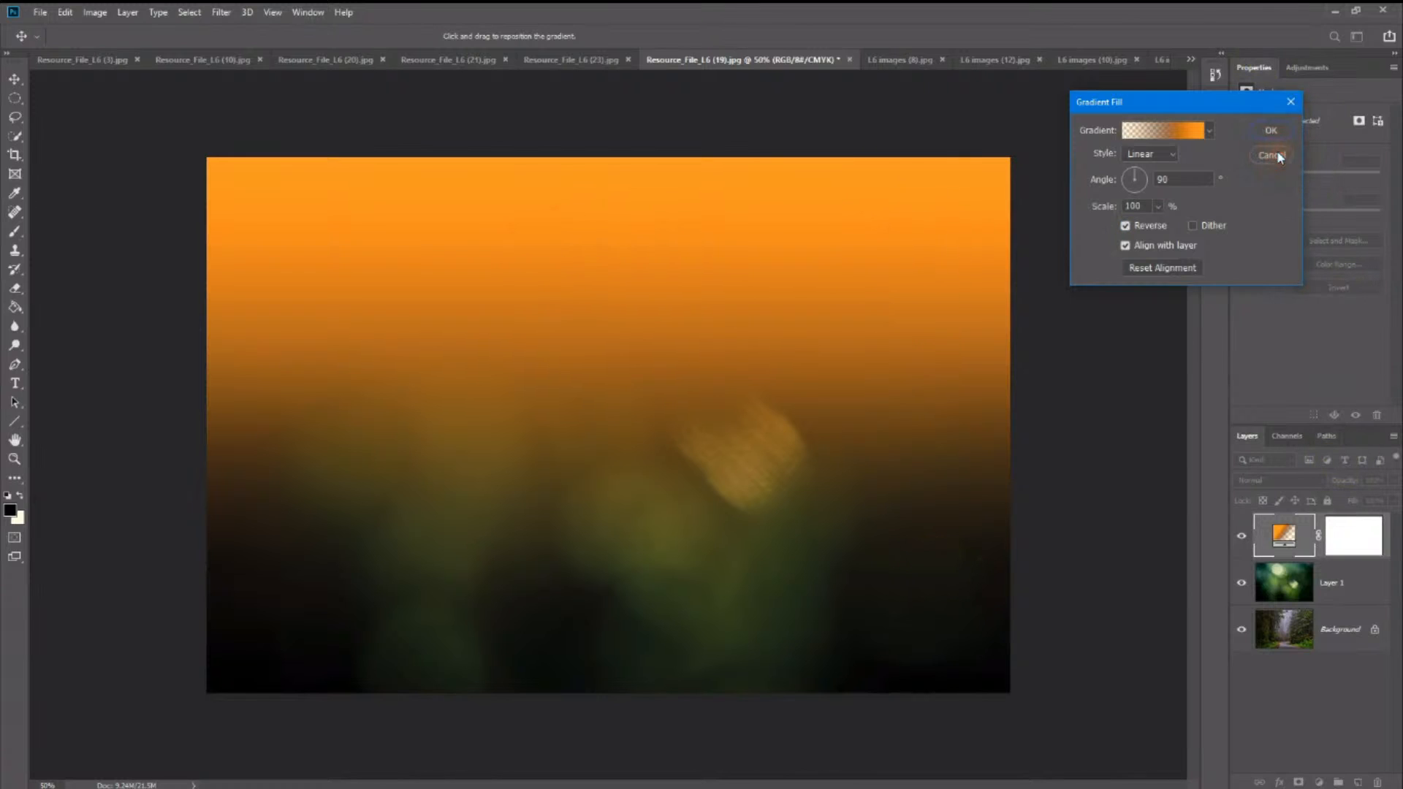
pyautogui.click(1278, 129)
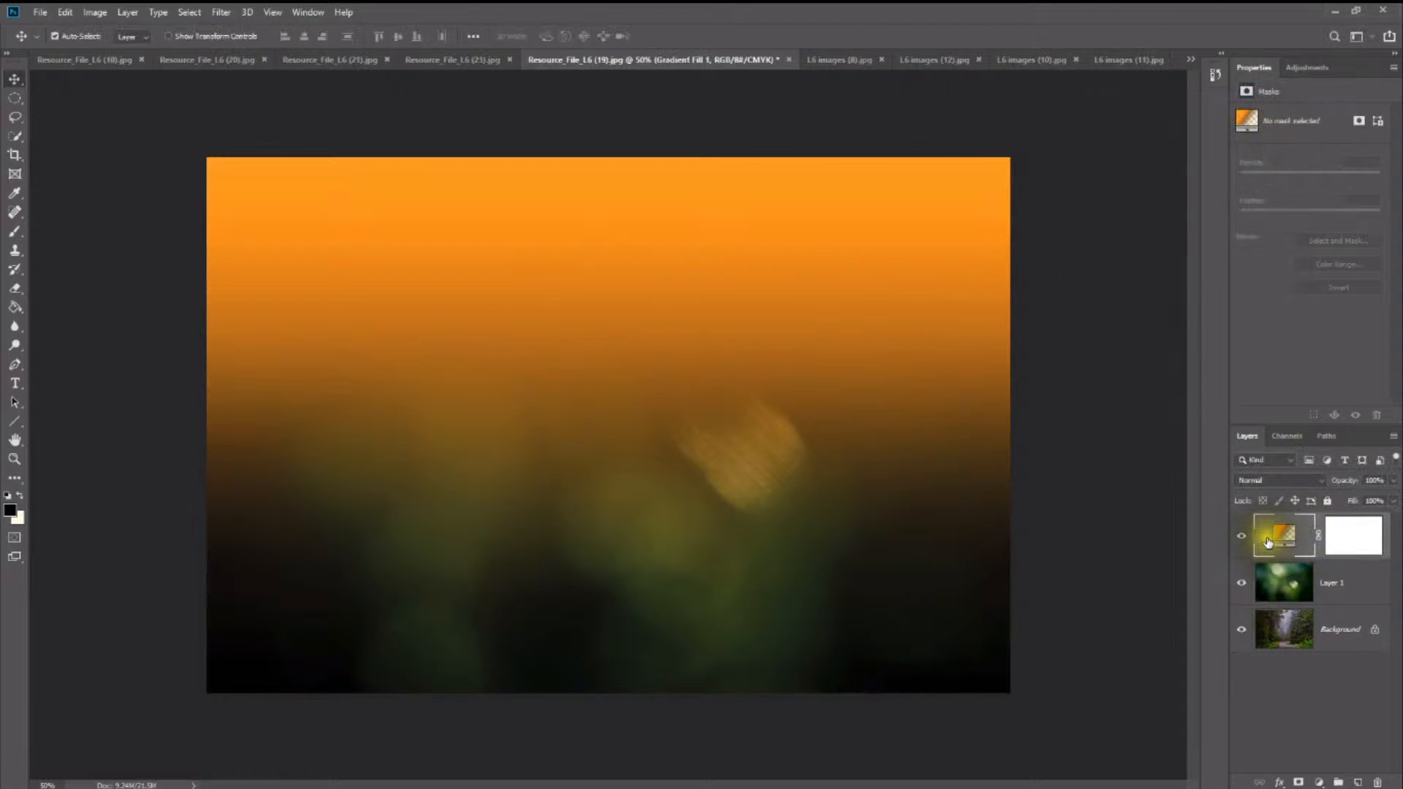
# Step: Hide the gradient fill layer, toggle the bokeh layer off and back on, and leave the bokeh layer selected
pyautogui.click(1241, 535)
pyautogui.click(1242, 585)
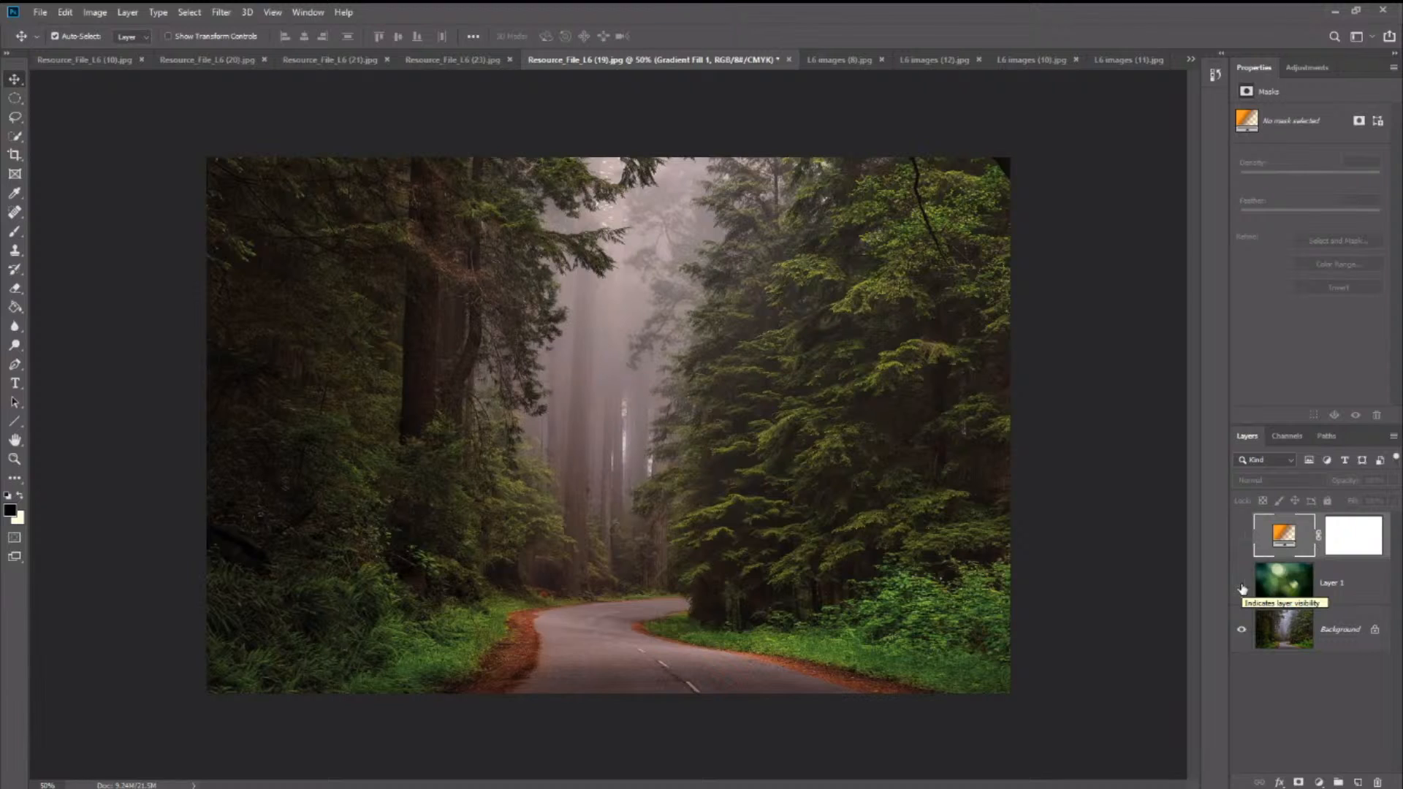
pyautogui.click(1258, 587)
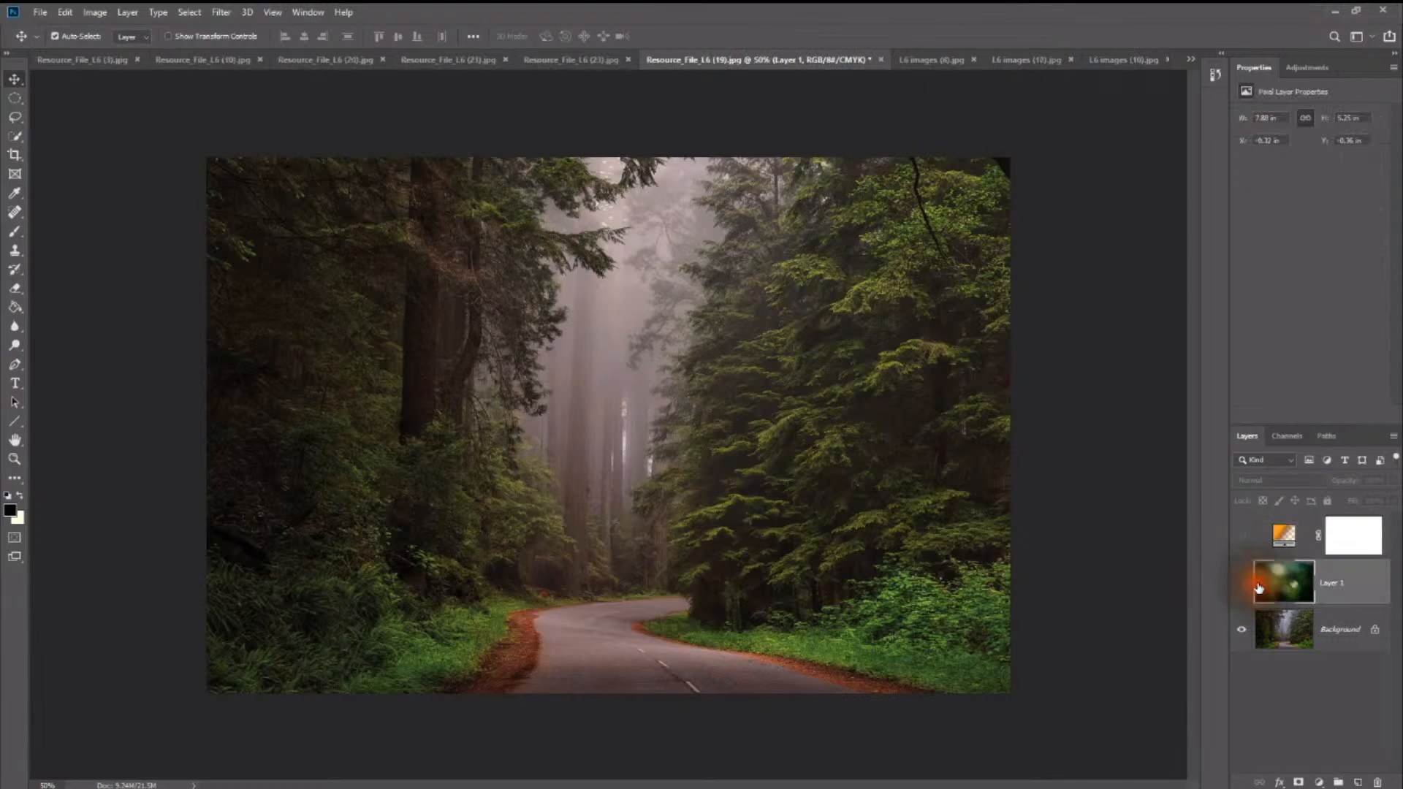
pyautogui.click(1240, 585)
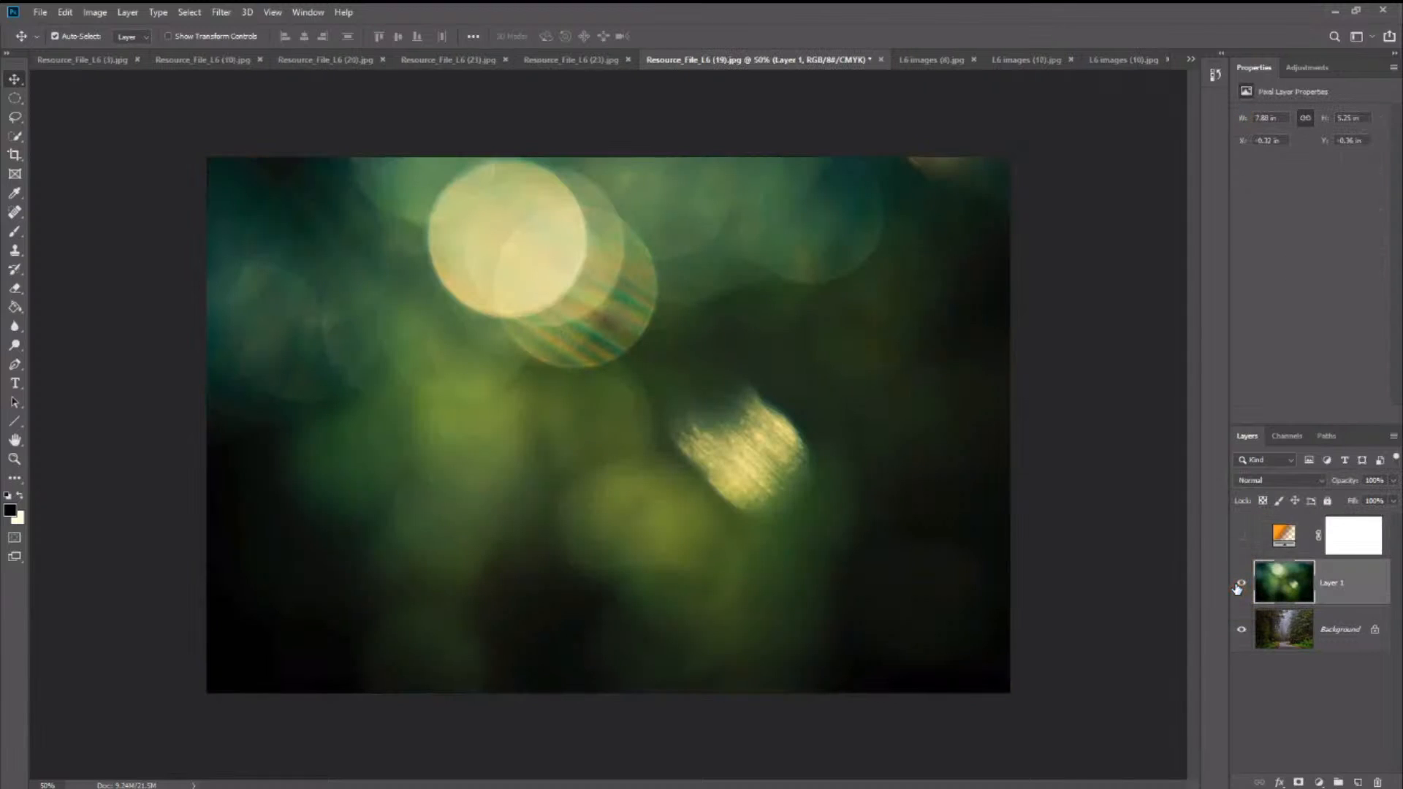
# Step: Set the bokeh layer's blend mode to Overlay and its opacity to 51%
pyautogui.click(1303, 483)
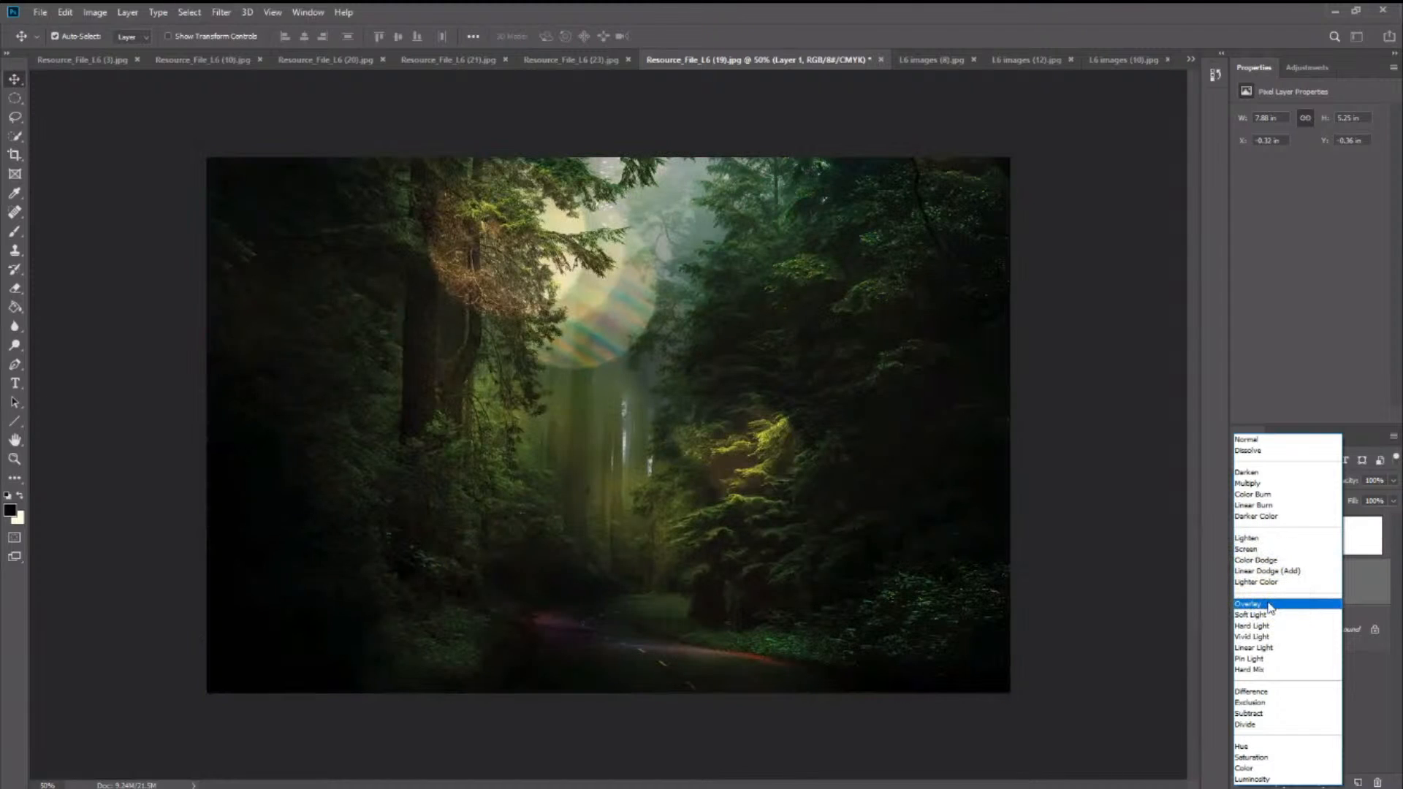
pyautogui.click(1269, 605)
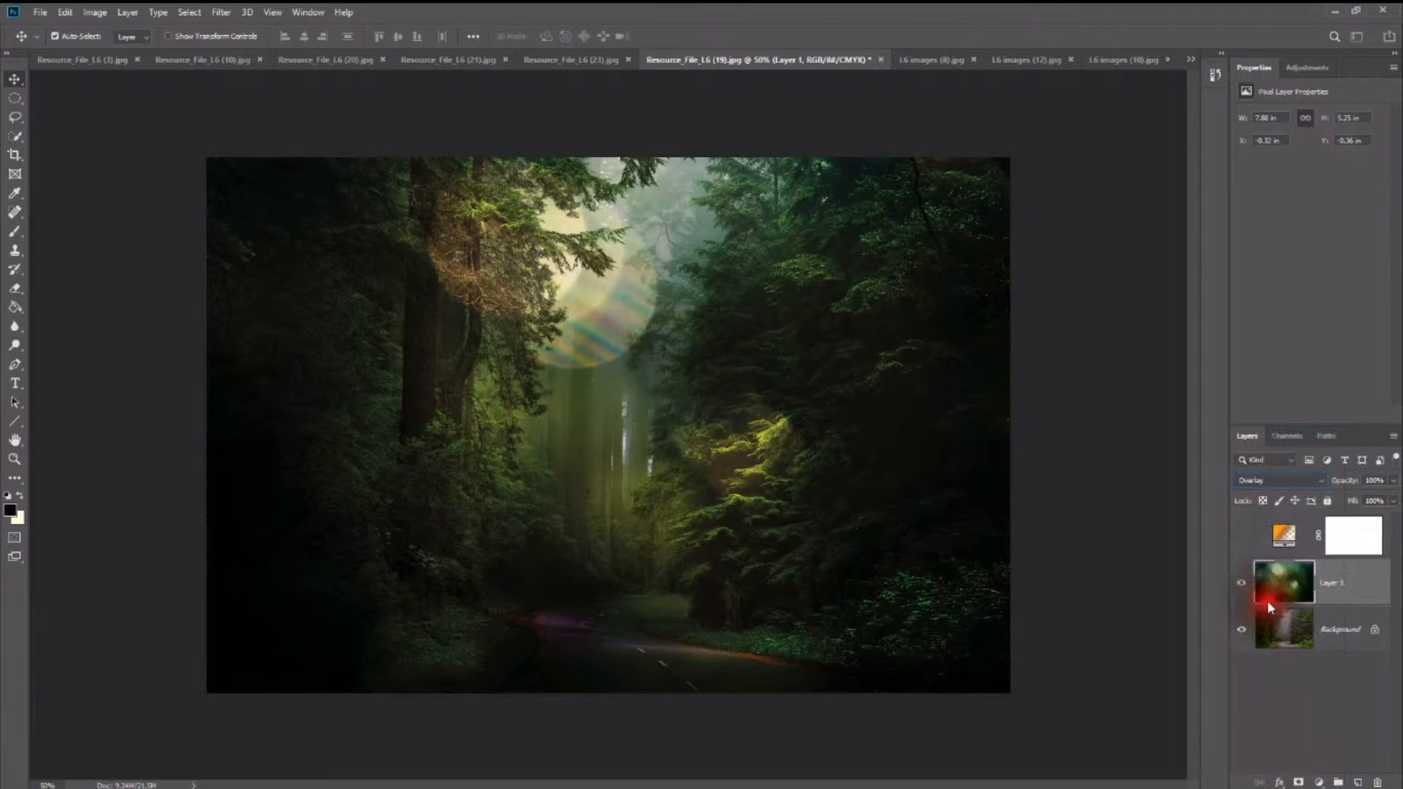
pyautogui.click(1393, 480)
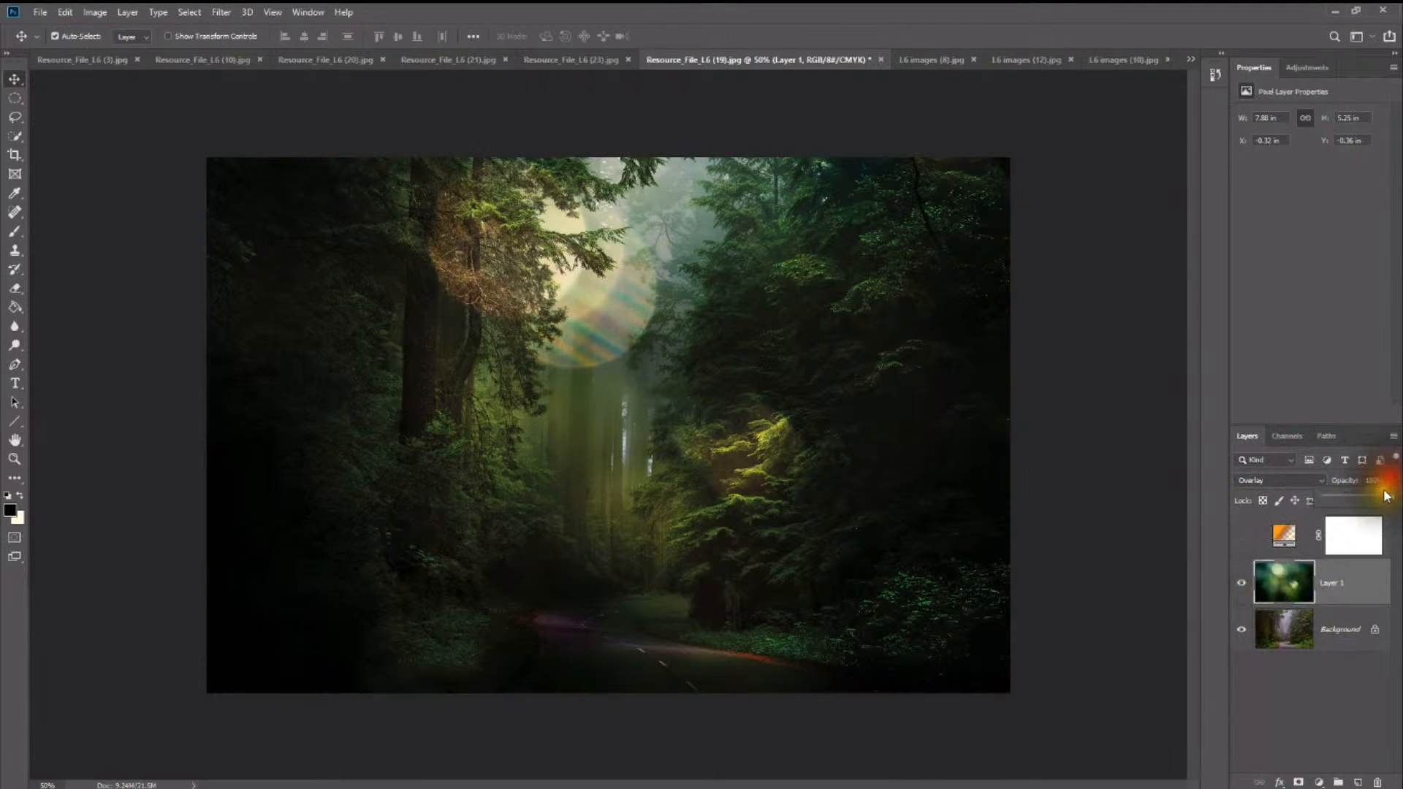
pyautogui.moveTo(1353, 495); pyautogui.dragTo(1357, 492)
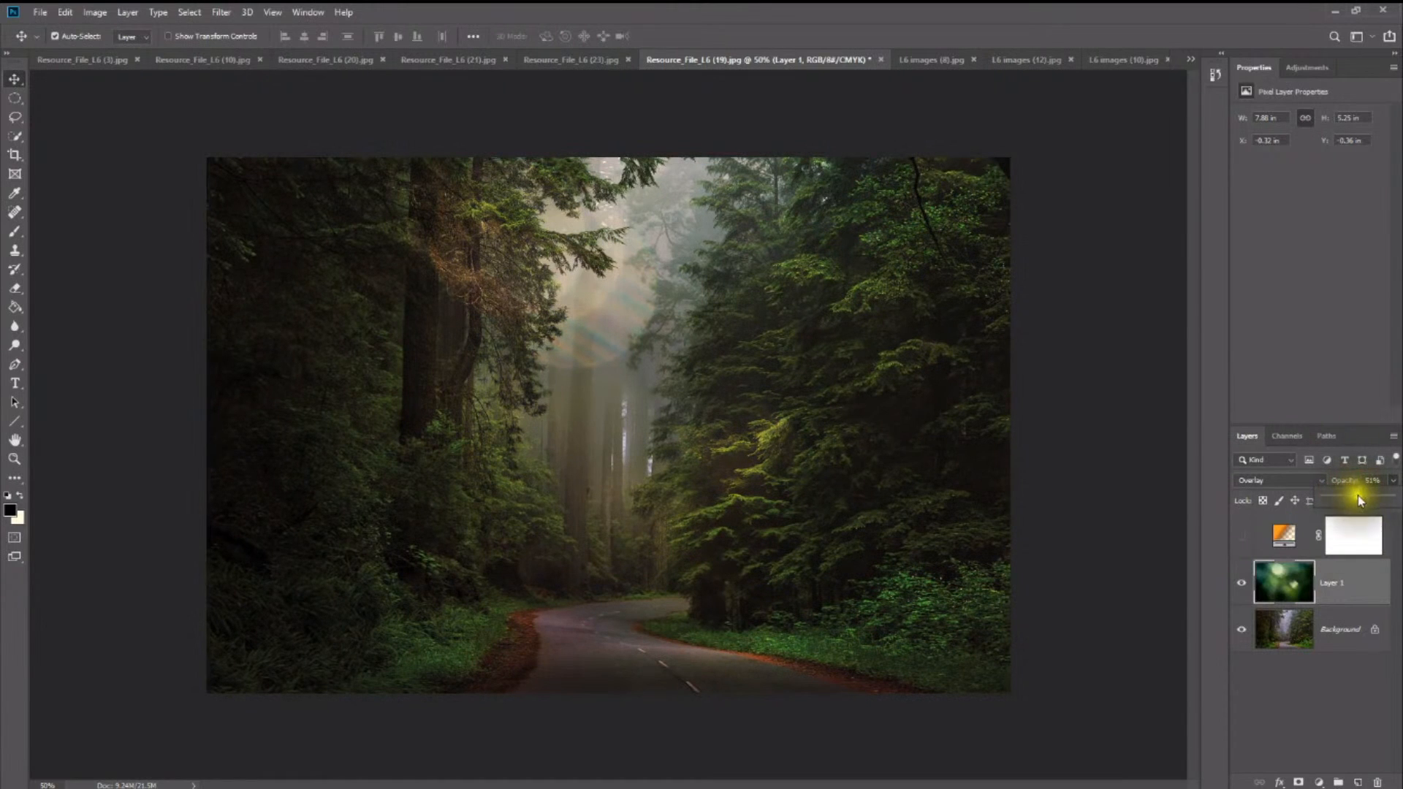
pyautogui.click(1358, 493)
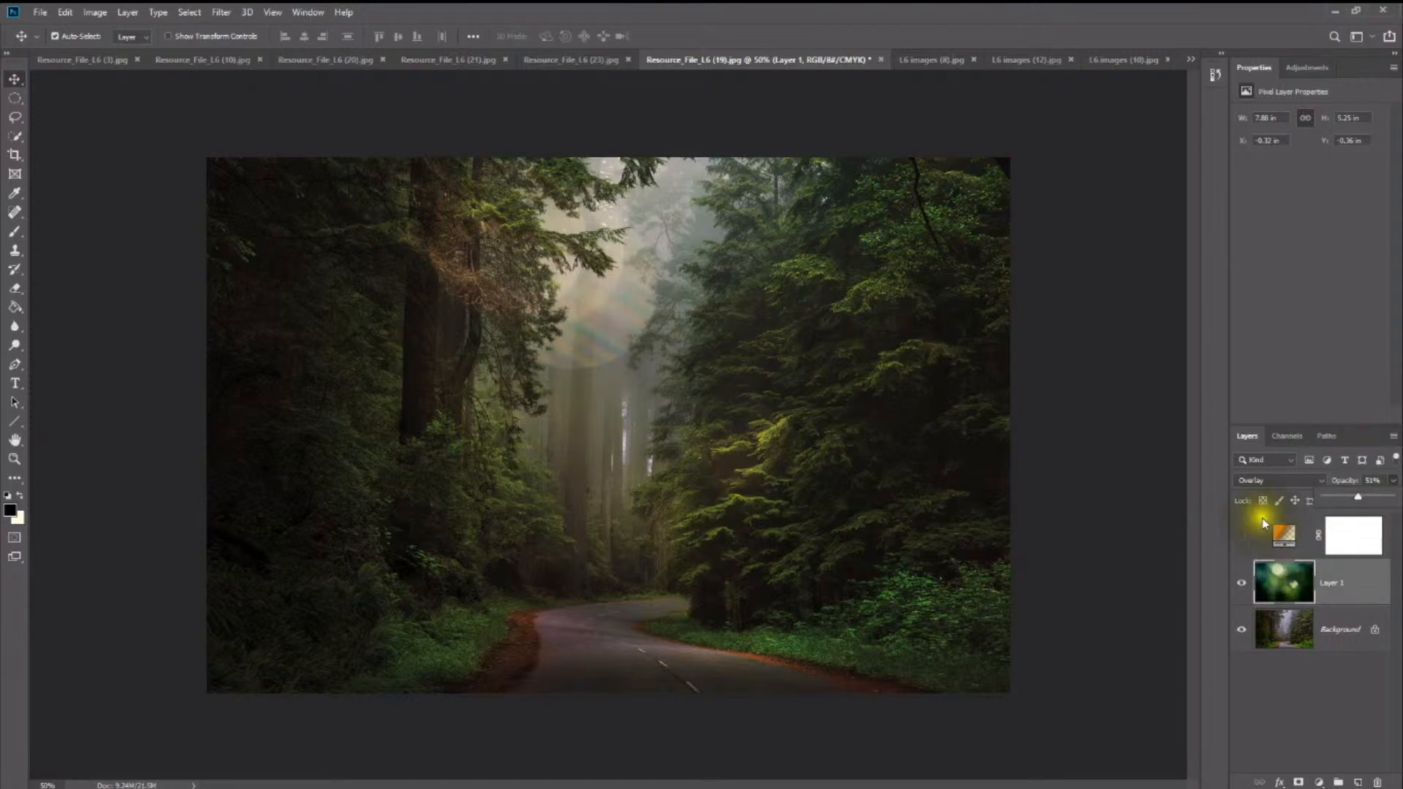
# Step: Toggle the bokeh layer's visibility repeatedly to compare the forest photo with and without the Overlay effect
pyautogui.click(1242, 582)
pyautogui.click(1241, 582)
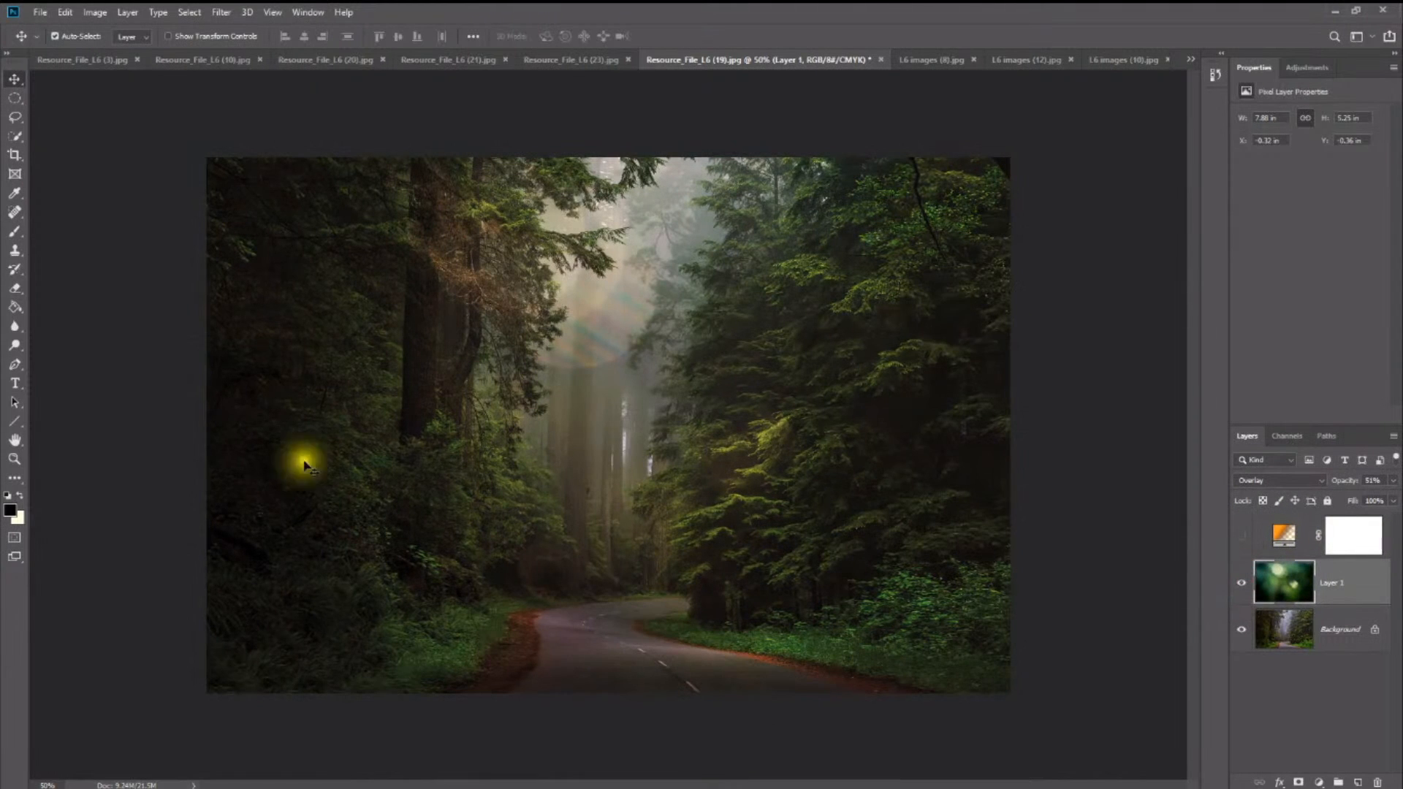
pyautogui.click(1242, 583)
pyautogui.click(1242, 584)
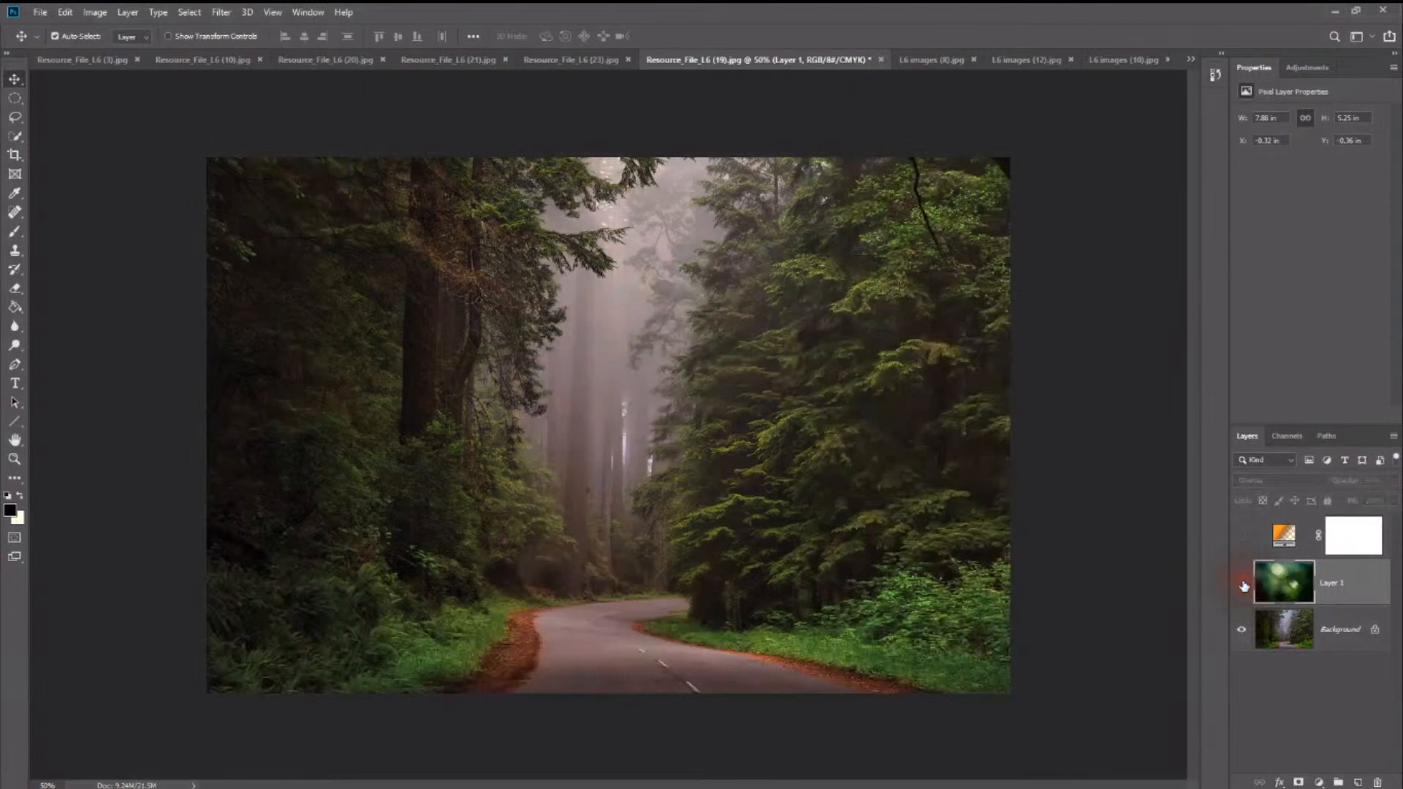
pyautogui.click(1243, 585)
pyautogui.click(1242, 584)
pyautogui.click(1242, 584)
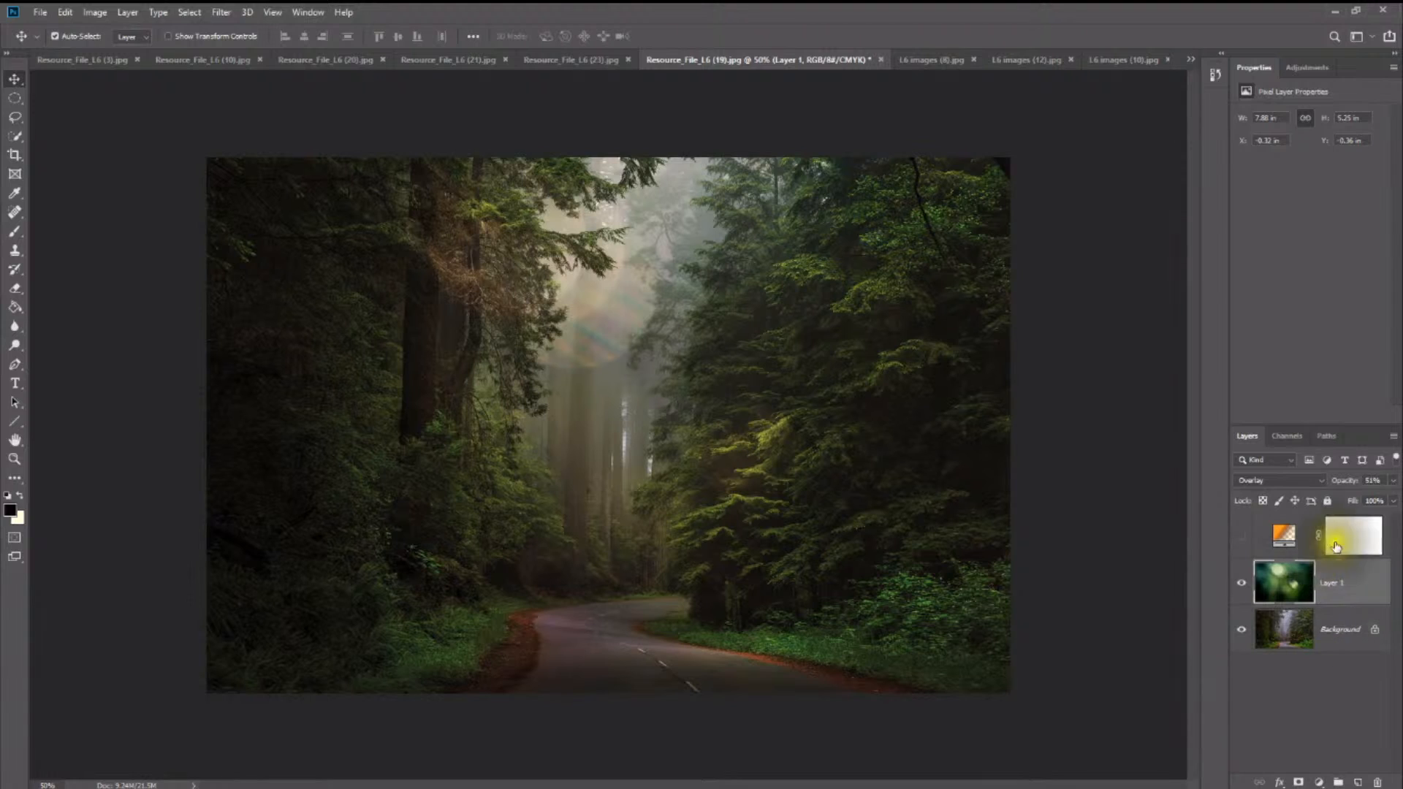
# Step: Add a layer mask to the bokeh layer and paint it black with a soft brush along both side edges of the forest
pyautogui.click(1328, 668)
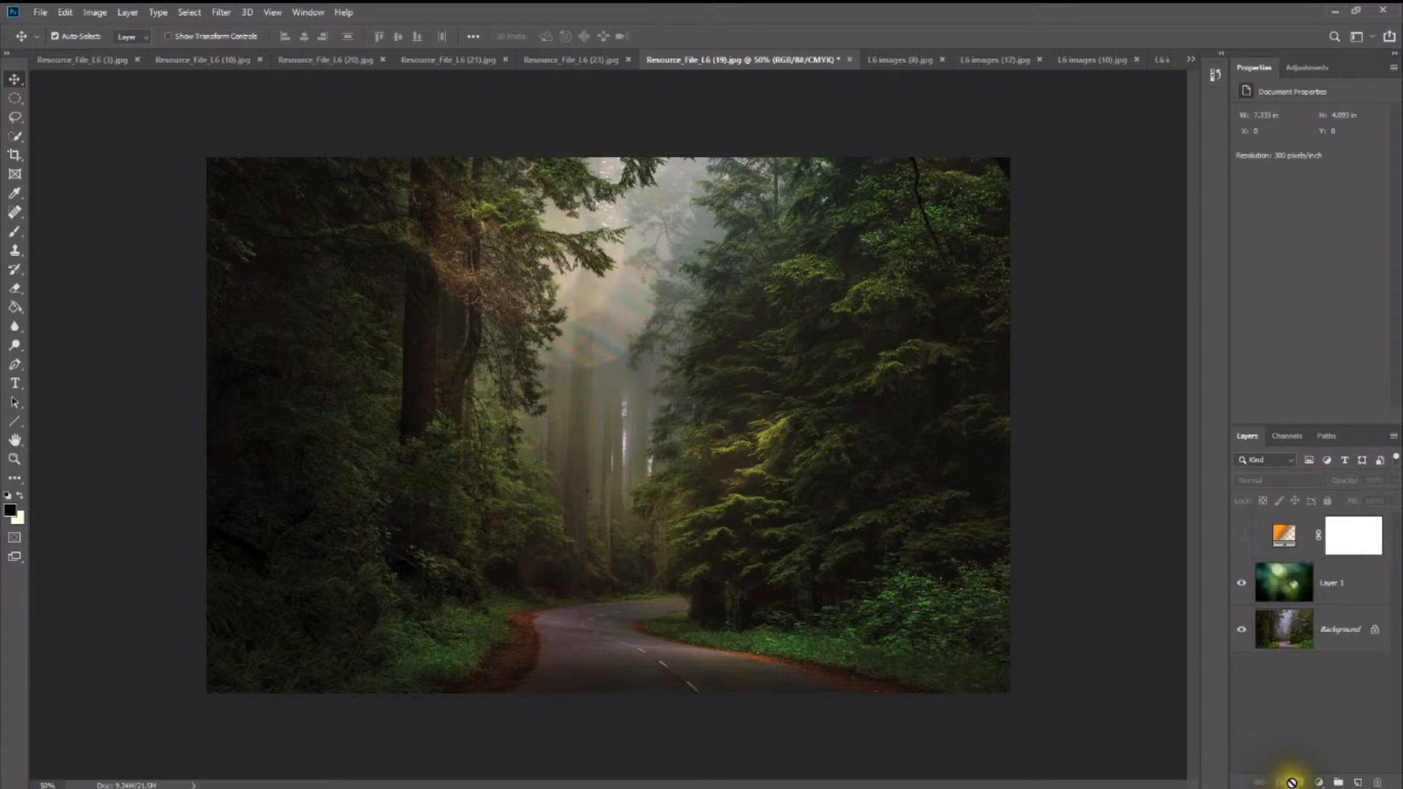
pyautogui.click(1324, 589)
pyautogui.click(1300, 780)
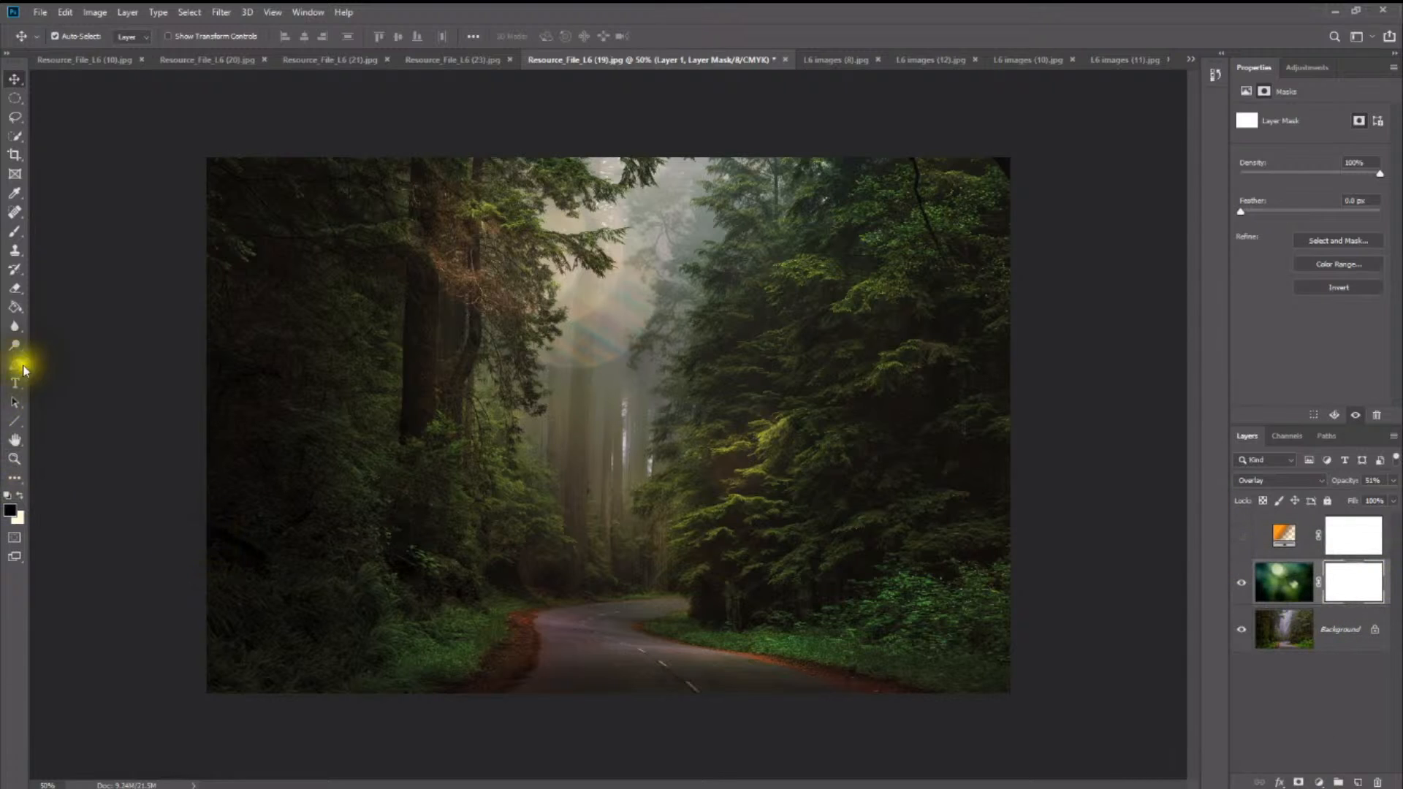
pyautogui.click(14, 230)
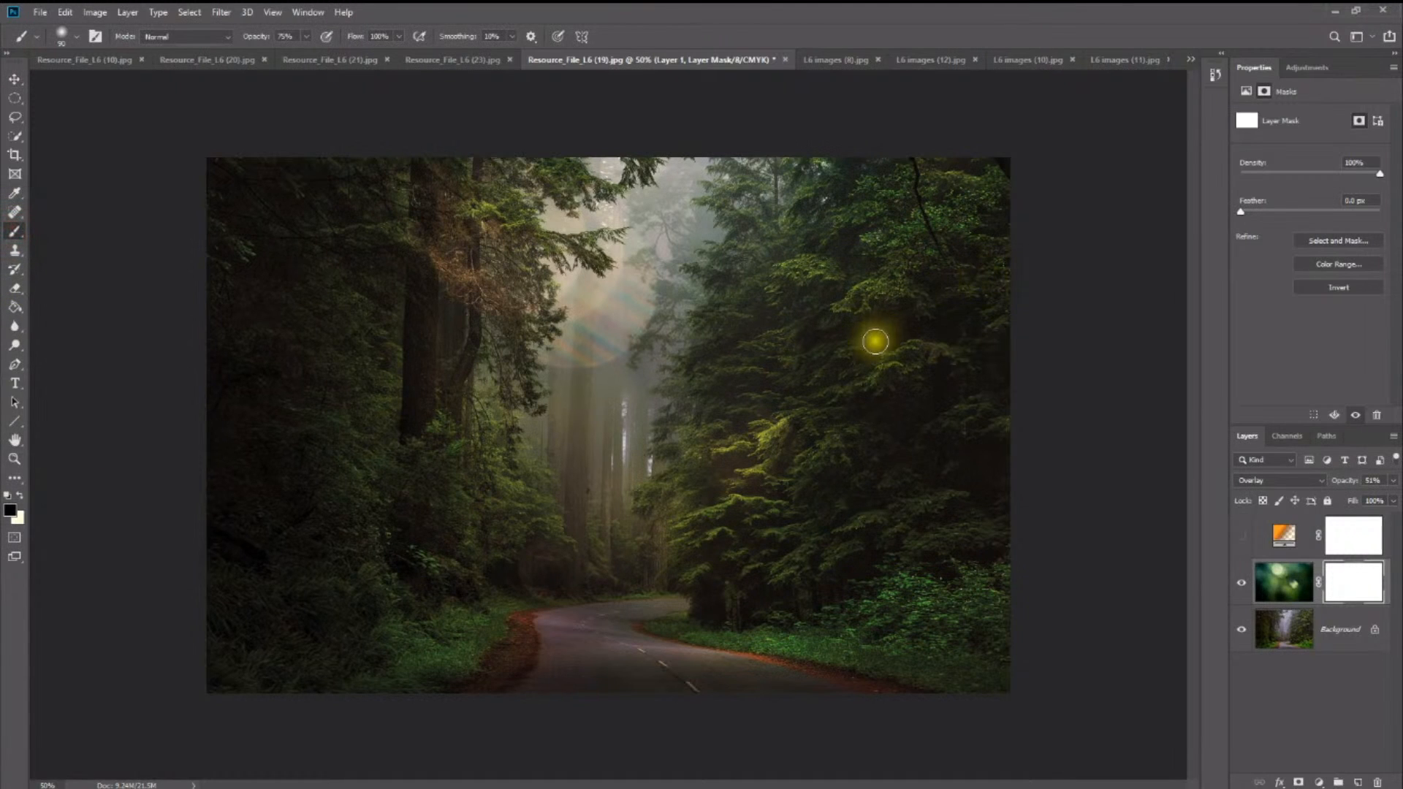
pyautogui.moveTo(875, 341)
pyautogui.mouseDown()
pyautogui.moveTo(971, 225)
pyautogui.moveTo(962, 180)
pyautogui.moveTo(994, 238)
pyautogui.moveTo(983, 180)
pyautogui.moveTo(1014, 332)
pyautogui.moveTo(1019, 563)
pyautogui.moveTo(1010, 661)
pyautogui.moveTo(984, 696)
pyautogui.mouseUp()
pyautogui.moveTo(251, 673)
pyautogui.mouseDown()
pyautogui.moveTo(191, 572)
pyautogui.moveTo(219, 276)
pyautogui.moveTo(247, 202)
pyautogui.moveTo(231, 648)
pyautogui.moveTo(231, 219)
pyautogui.moveTo(334, 576)
pyautogui.moveTo(238, 313)
pyautogui.moveTo(250, 379)
pyautogui.moveTo(357, 682)
pyautogui.moveTo(268, 175)
pyautogui.moveTo(269, 272)
pyautogui.moveTo(244, 292)
pyautogui.mouseUp()
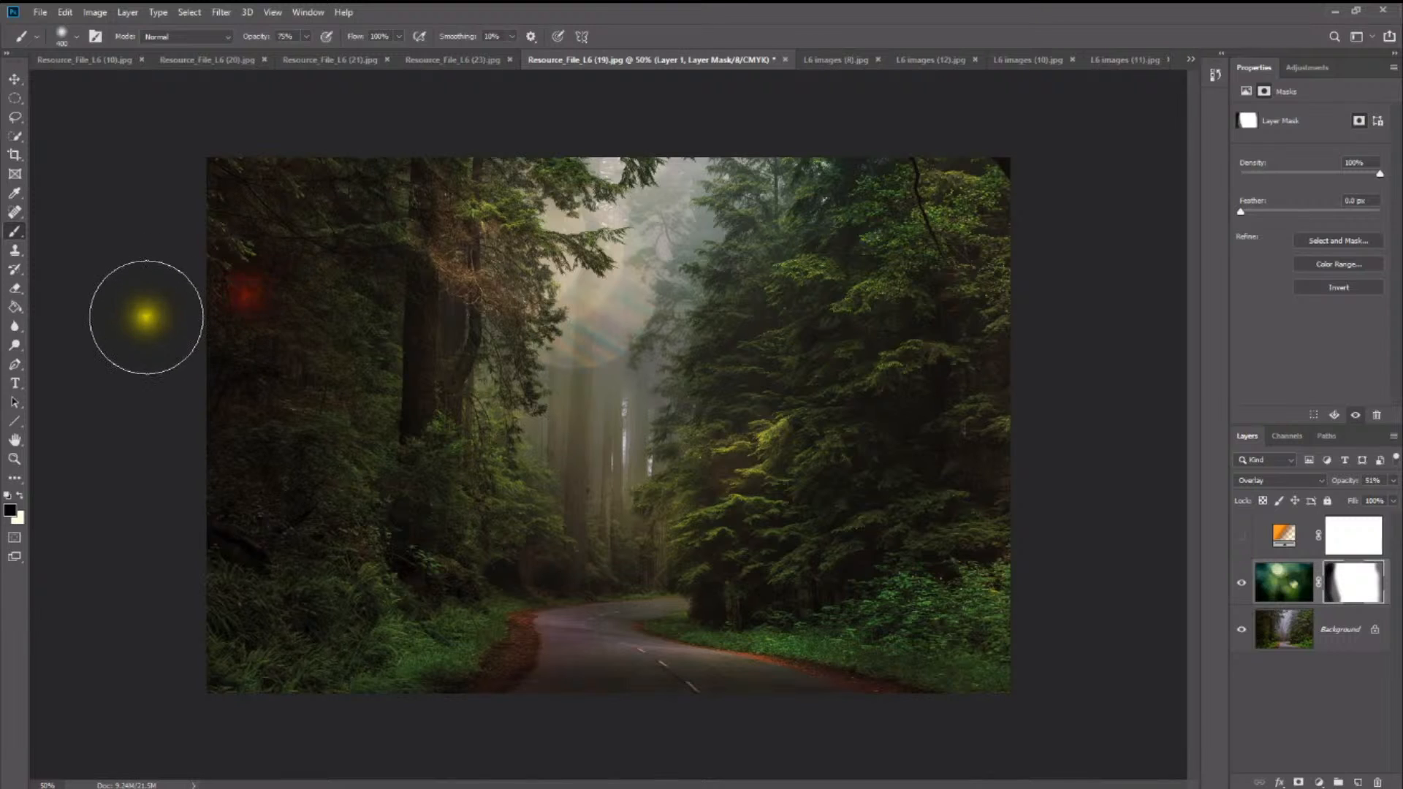
pyautogui.moveTo(328, 276)
pyautogui.mouseDown()
pyautogui.moveTo(347, 165)
pyautogui.moveTo(304, 141)
pyautogui.mouseUp()
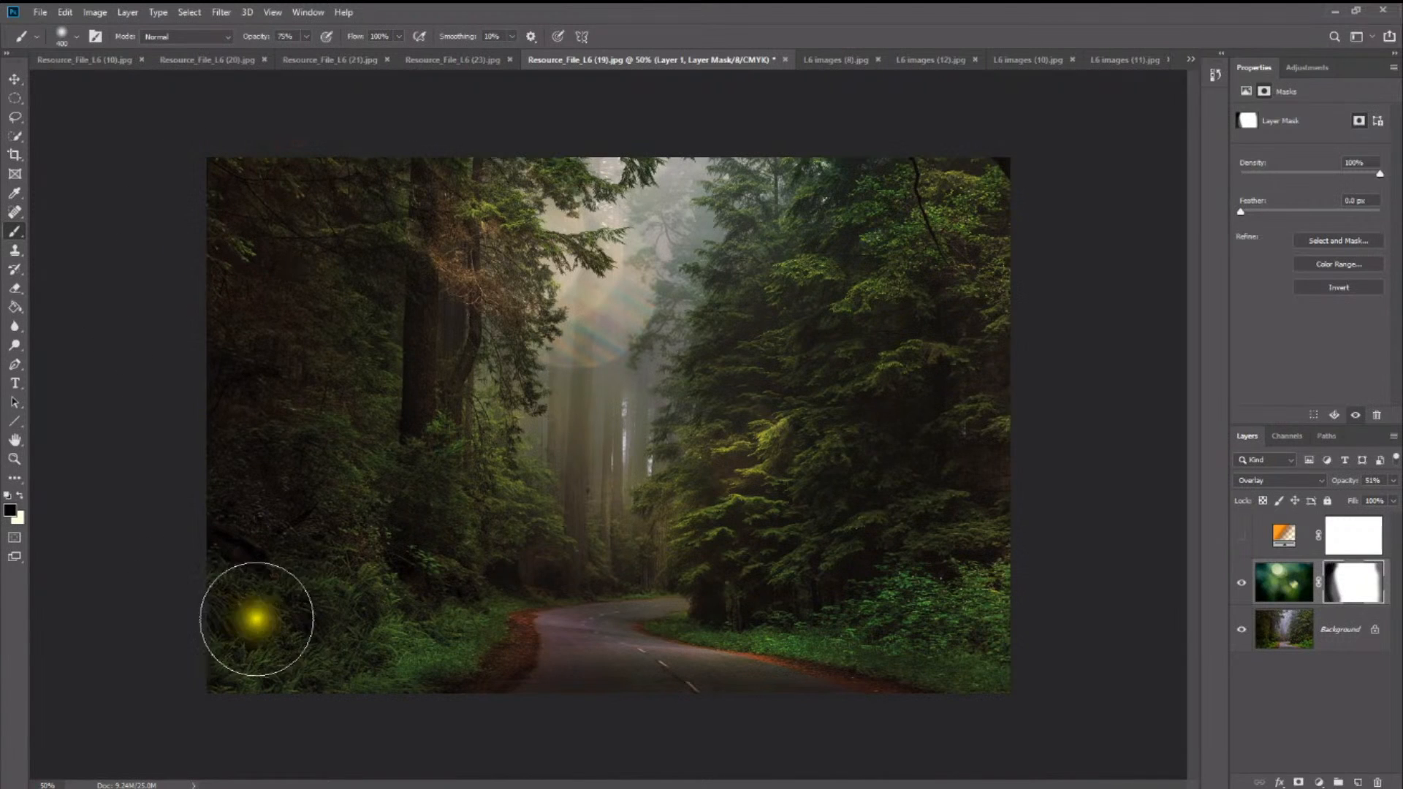
# Step: Toggle the masked bokeh layer's visibility to compare the forest edges before and after the effect
pyautogui.click(1241, 587)
pyautogui.click(1242, 588)
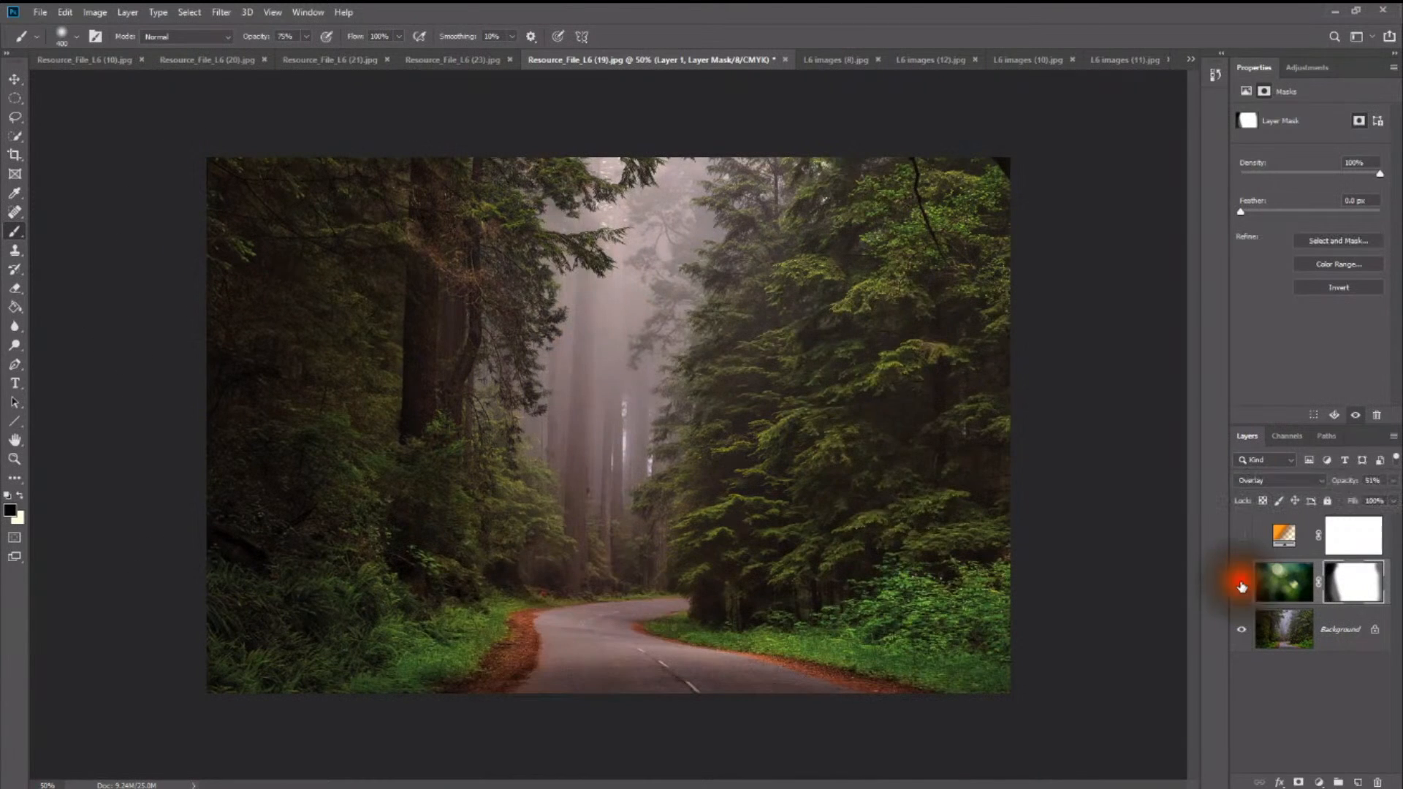
pyautogui.click(1242, 587)
pyautogui.click(1242, 586)
pyautogui.click(1242, 586)
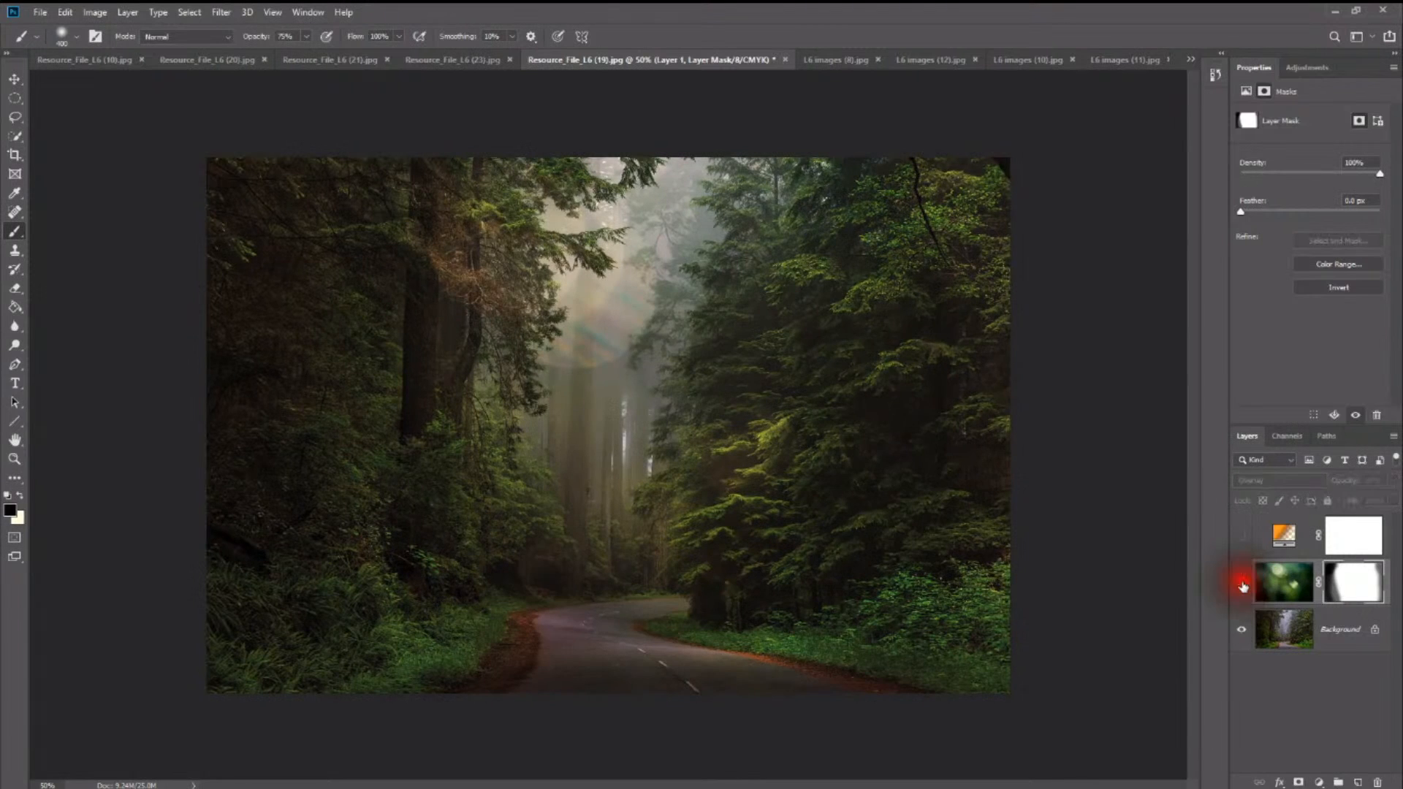
pyautogui.click(1243, 586)
pyautogui.click(1241, 586)
pyautogui.click(1242, 587)
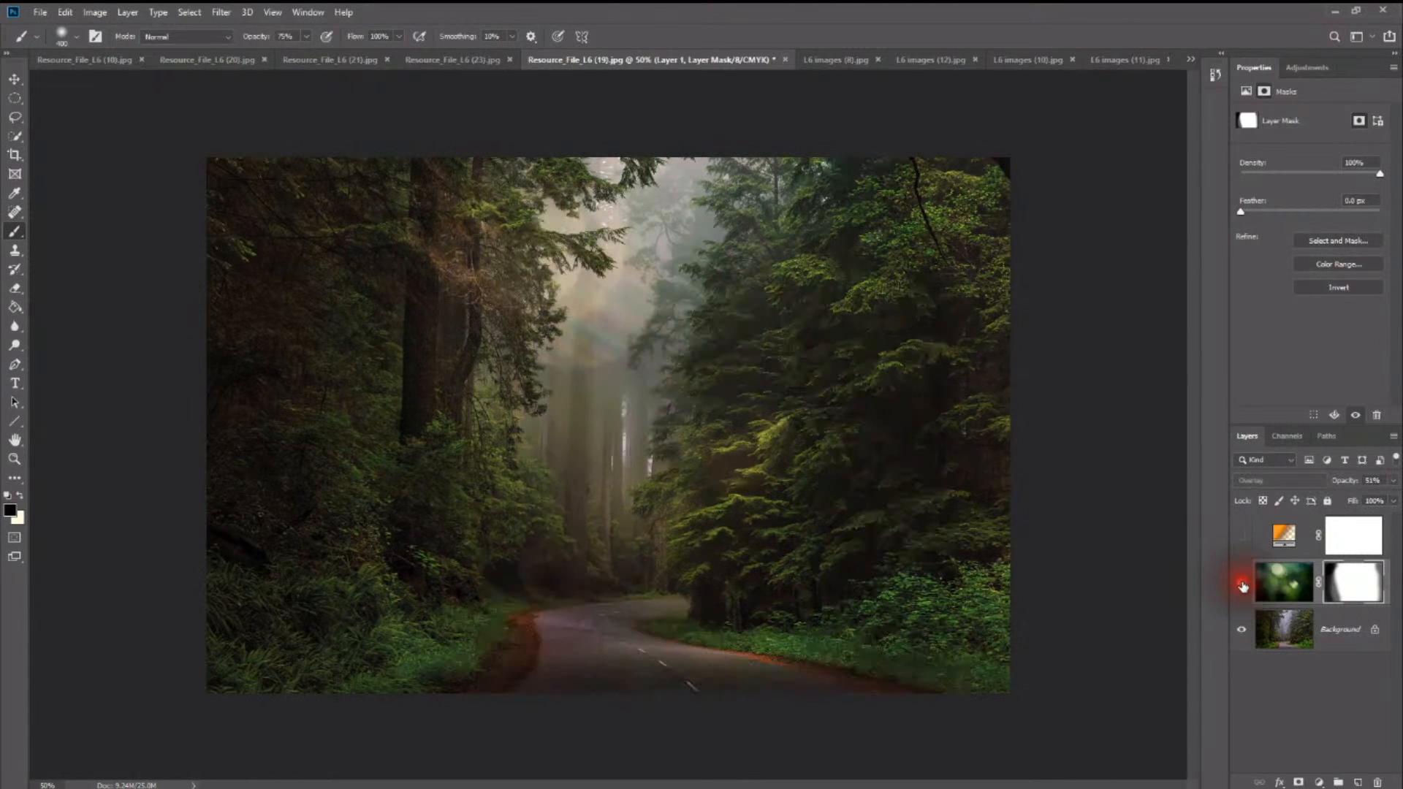
# Step: Swap the brush colour to the light swatch and paint the mask along the photo's right edge to restore the bokeh effect
pyautogui.click(19, 495)
pyautogui.moveTo(1034, 185)
pyautogui.mouseDown()
pyautogui.moveTo(1018, 558)
pyautogui.moveTo(971, 695)
pyautogui.moveTo(1011, 364)
pyautogui.moveTo(989, 194)
pyautogui.moveTo(977, 198)
pyautogui.moveTo(968, 621)
pyautogui.moveTo(939, 138)
pyautogui.moveTo(1069, 379)
pyautogui.mouseUp()
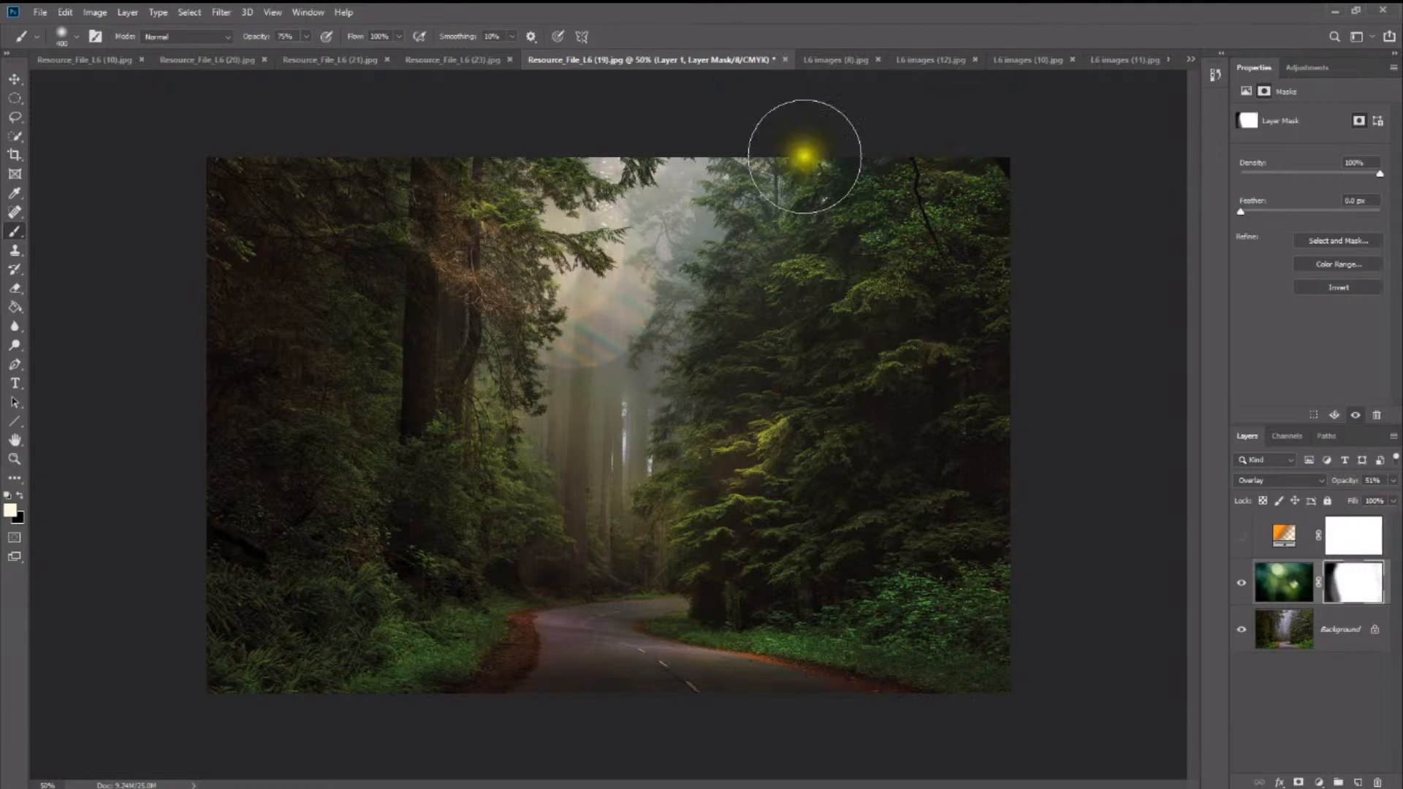
pyautogui.moveTo(1033, 494)
pyautogui.mouseDown()
pyautogui.moveTo(1030, 166)
pyautogui.moveTo(974, 545)
pyautogui.moveTo(950, 570)
pyautogui.mouseUp()
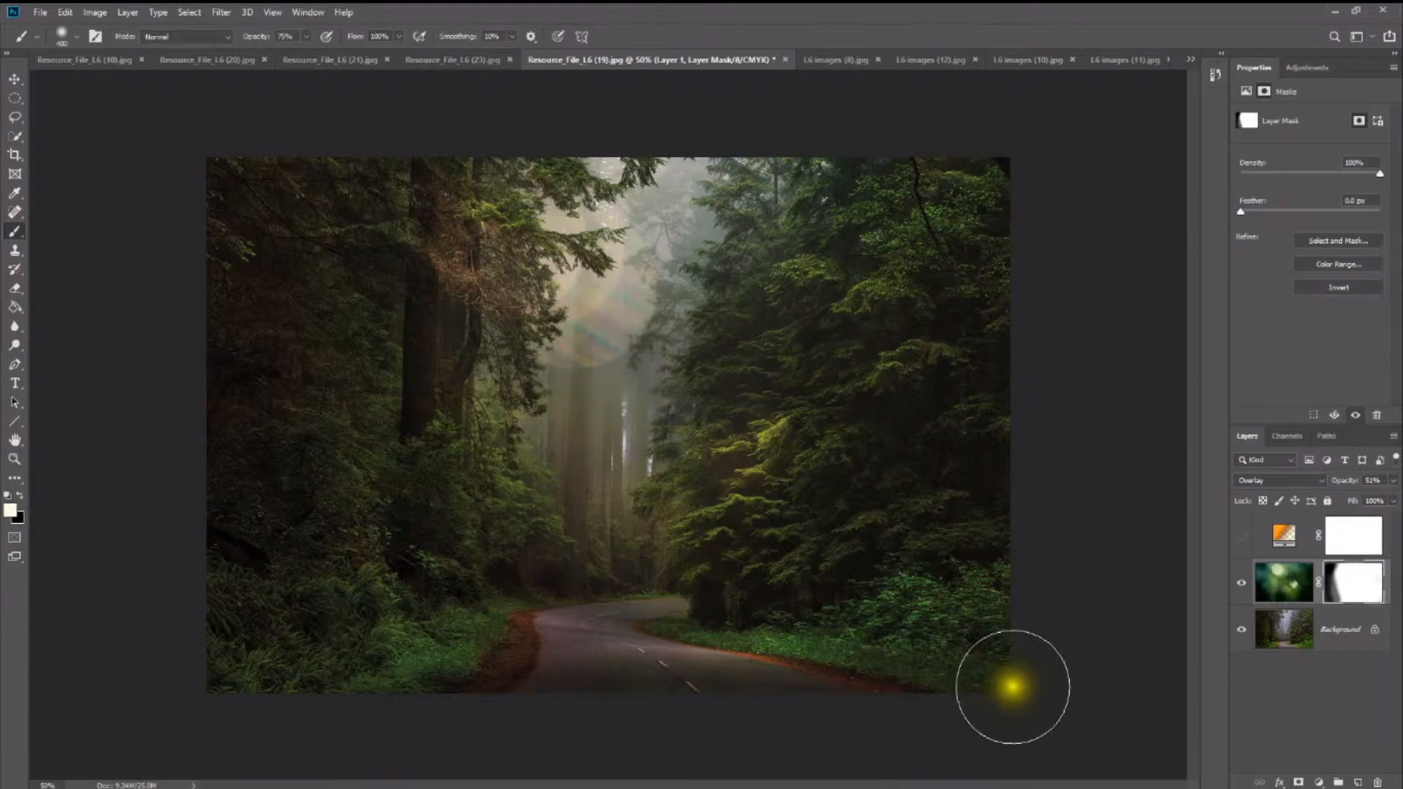
# Step: Show the orange gradient fill layer again and lower its opacity to 20%
pyautogui.click(1239, 538)
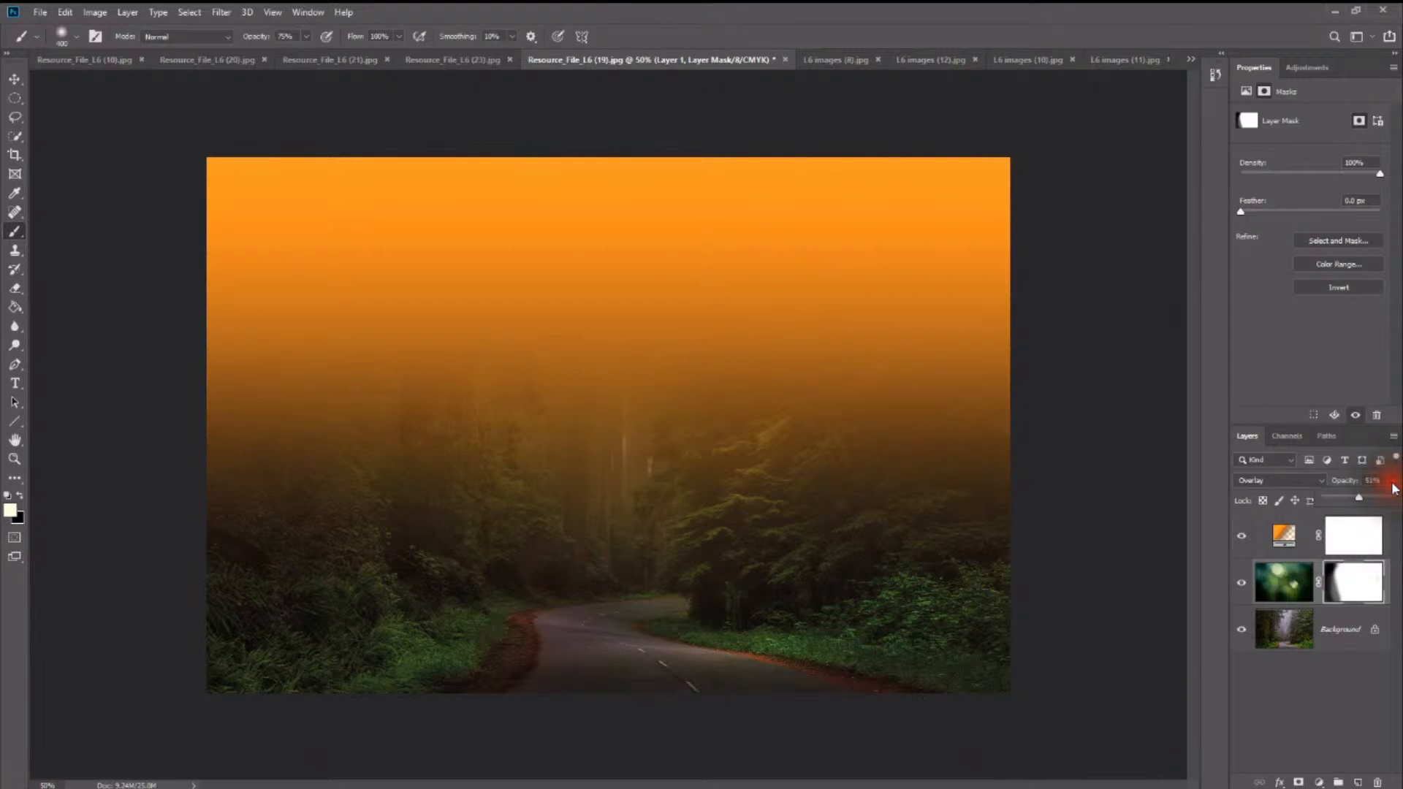
pyautogui.click(1271, 536)
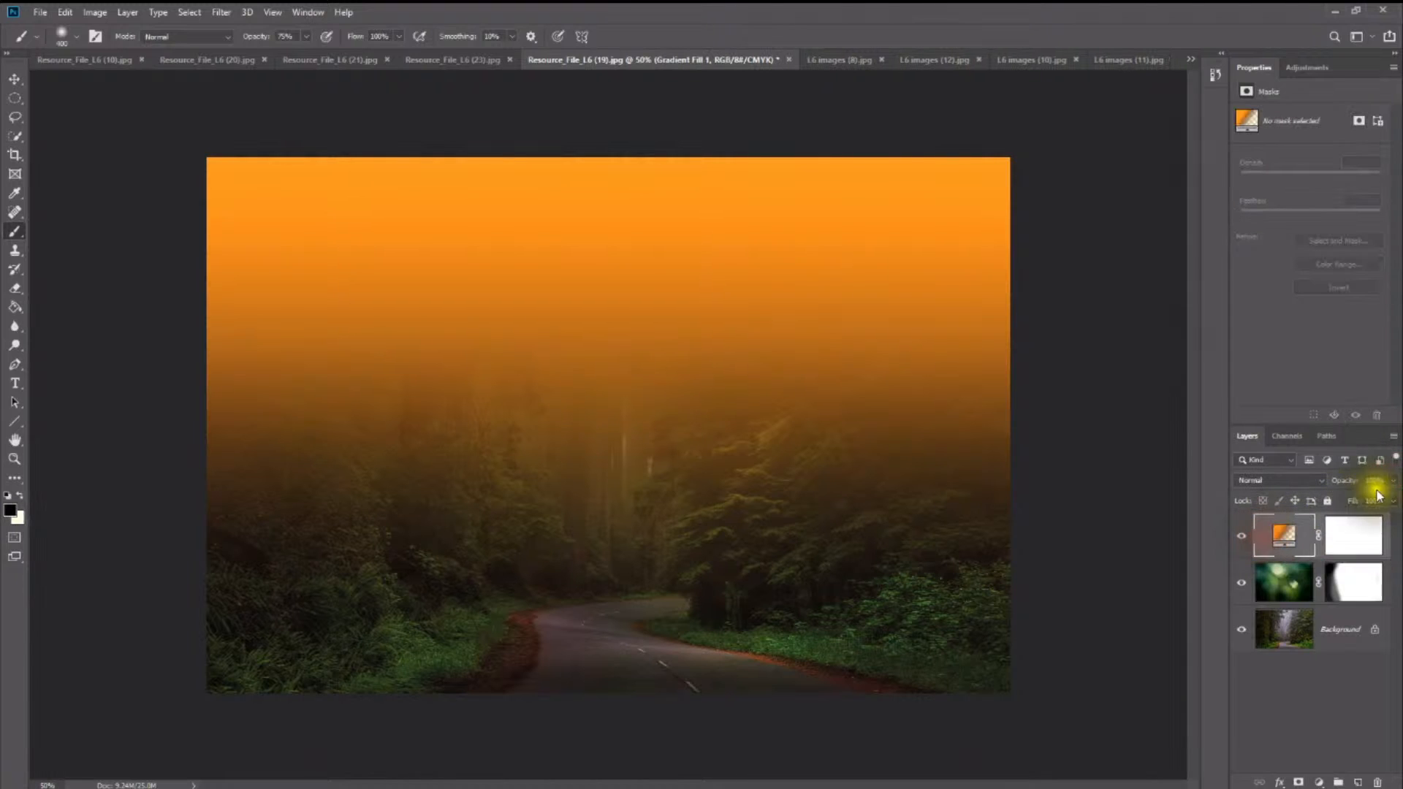
pyautogui.click(1394, 483)
pyautogui.moveTo(1377, 506); pyautogui.dragTo(1344, 496)
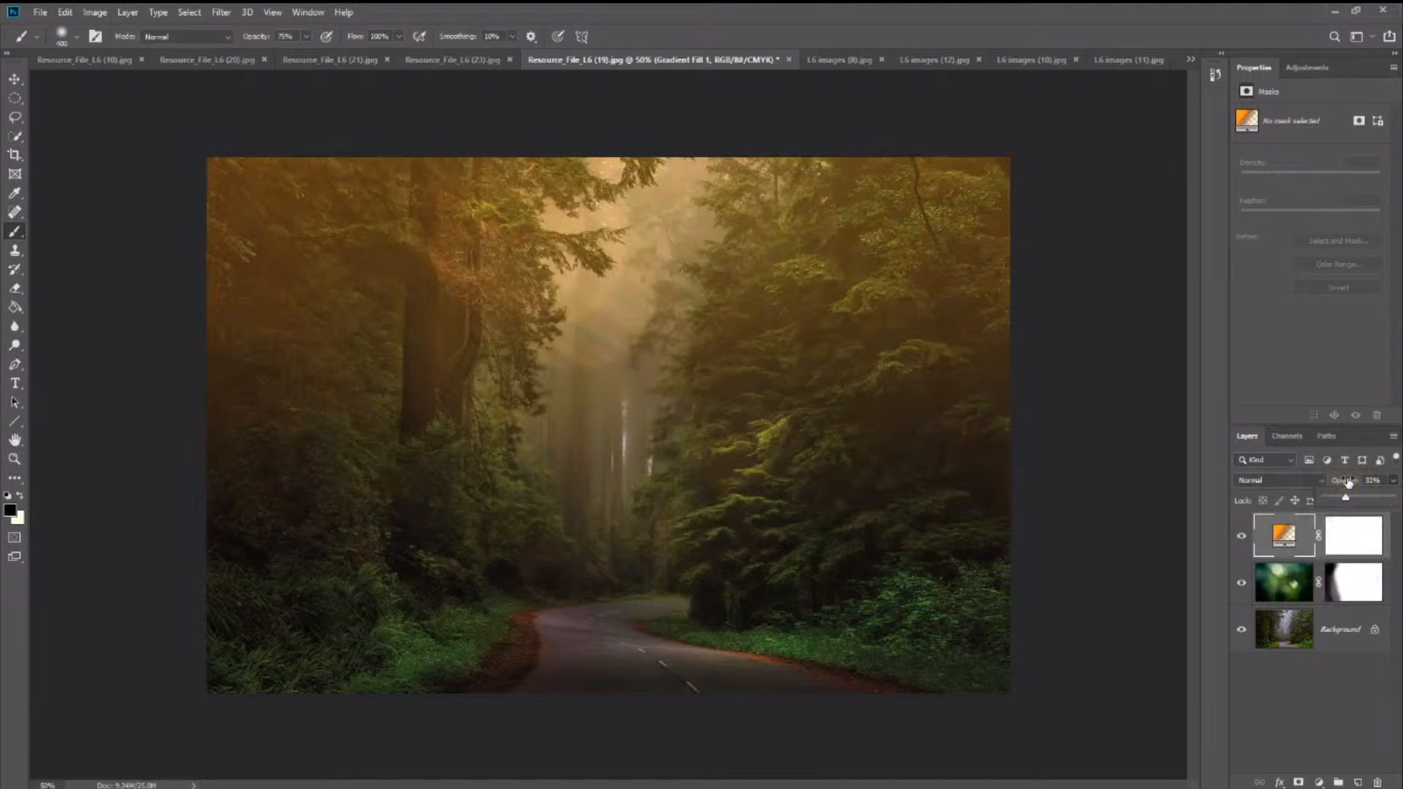
pyautogui.moveTo(1344, 499); pyautogui.dragTo(1337, 489)
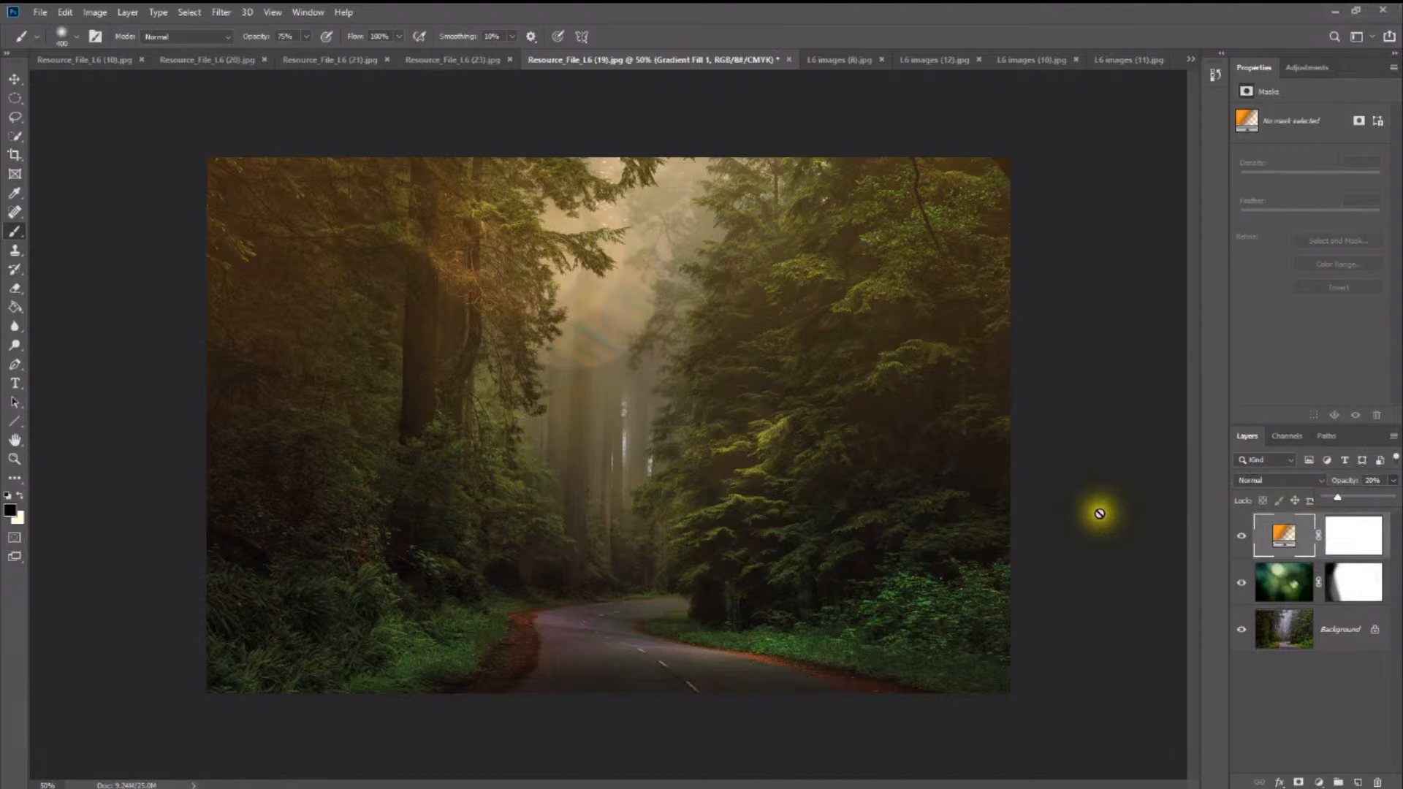
# Step: Paint the gradient fill's layer mask along the photo's right side with a black brush at 27% opacity to reduce the orange tint
pyautogui.click(1361, 542)
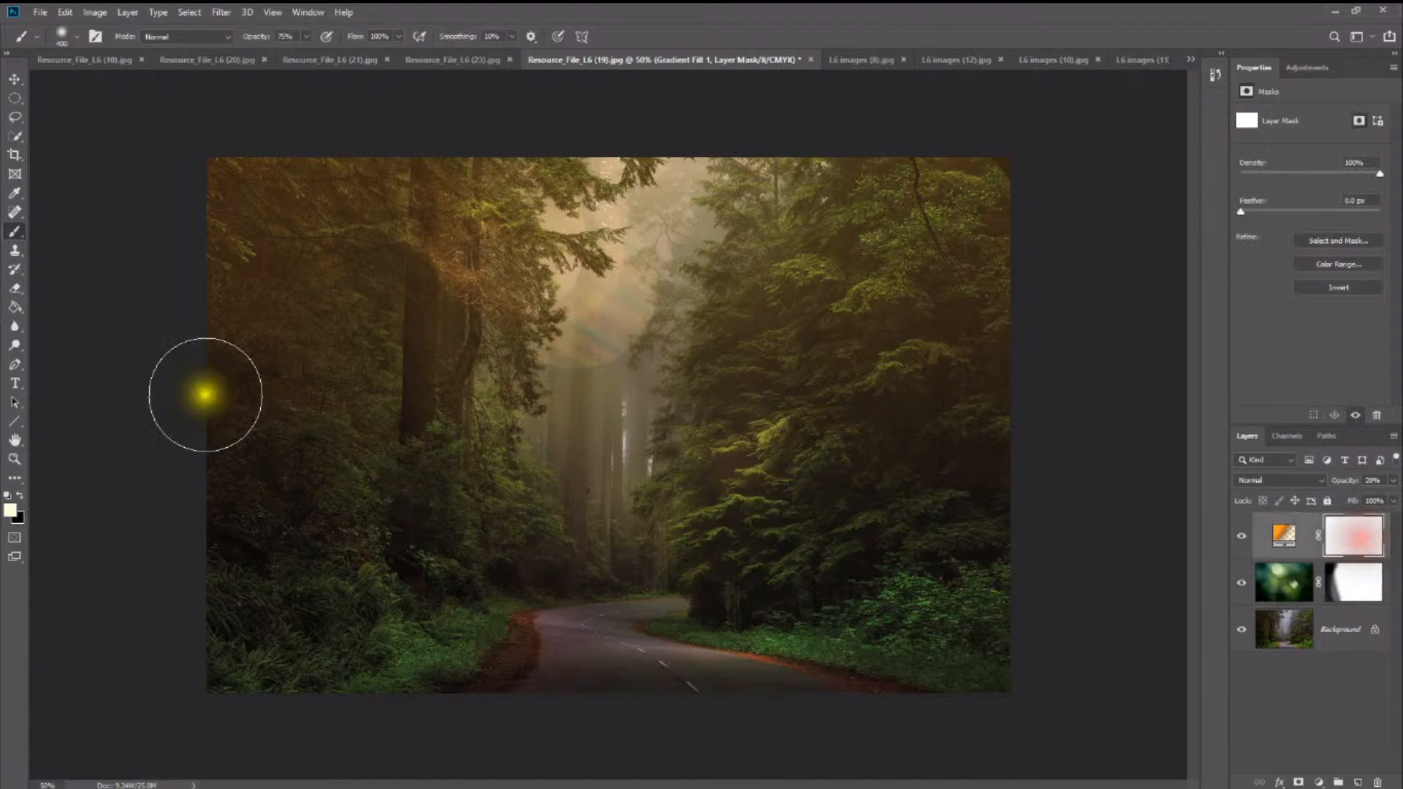
pyautogui.click(22, 495)
pyautogui.click(20, 497)
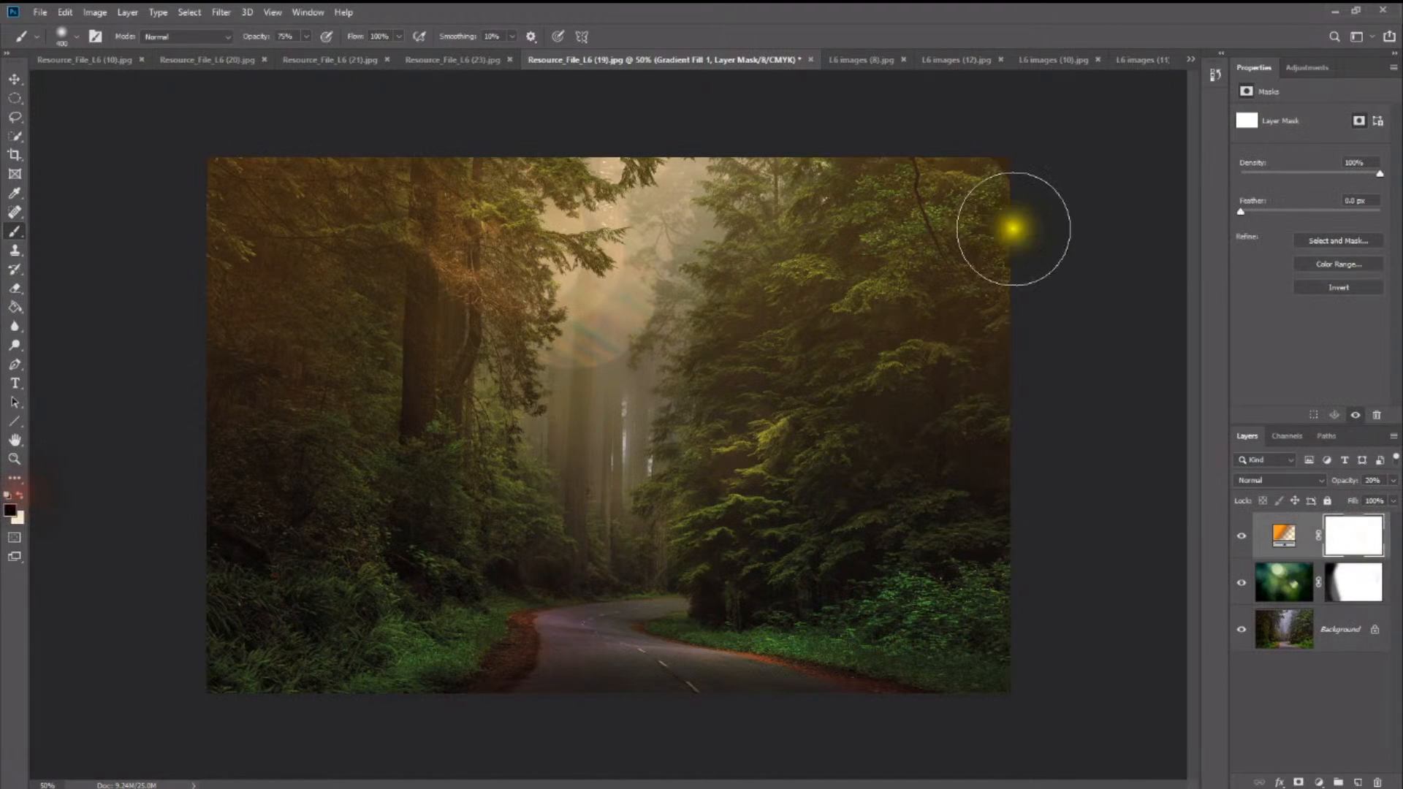
pyautogui.click(305, 36)
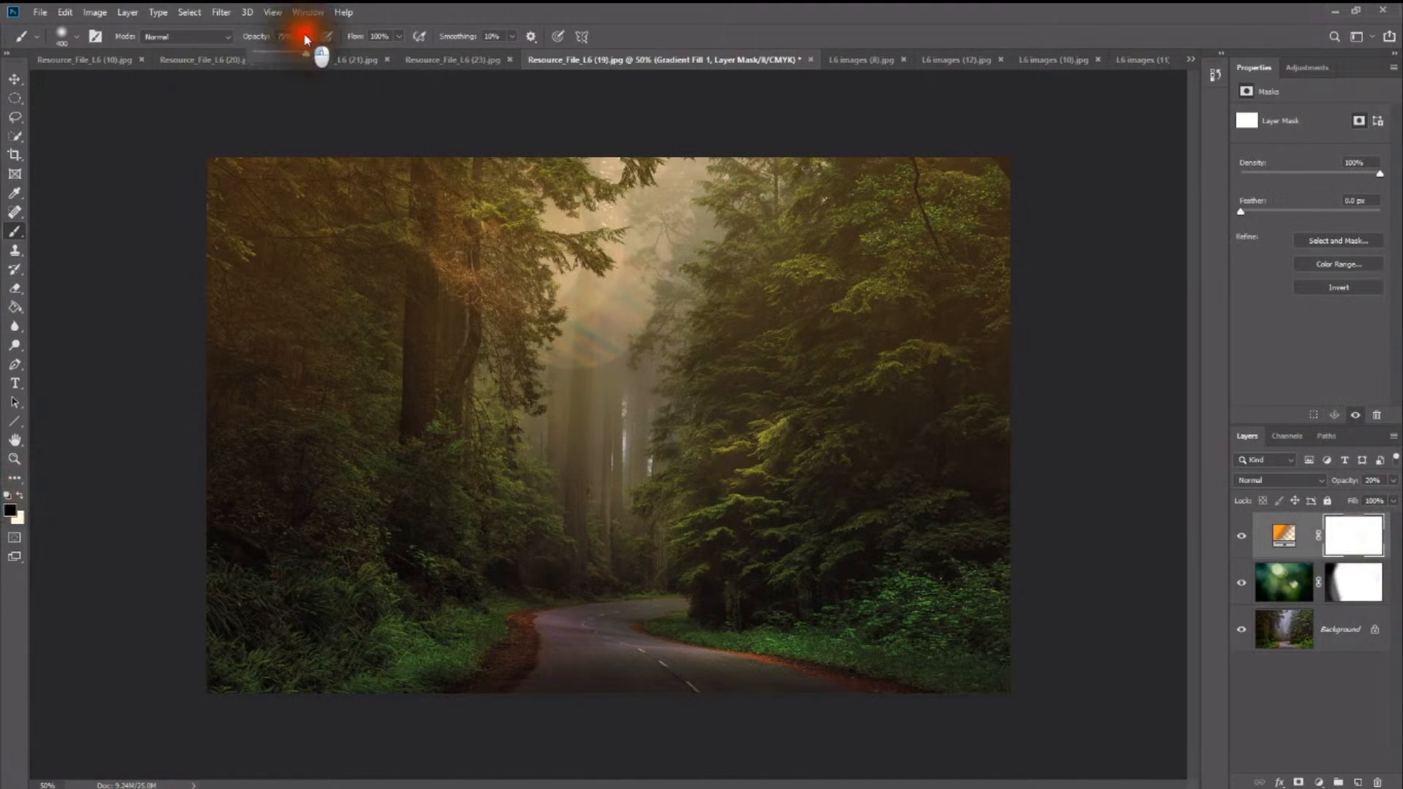
pyautogui.click(272, 52)
pyautogui.moveTo(957, 270)
pyautogui.mouseDown()
pyautogui.moveTo(931, 438)
pyautogui.moveTo(992, 238)
pyautogui.moveTo(943, 542)
pyautogui.moveTo(960, 252)
pyautogui.moveTo(918, 321)
pyautogui.moveTo(876, 470)
pyautogui.moveTo(932, 183)
pyautogui.moveTo(964, 212)
pyautogui.moveTo(868, 487)
pyautogui.moveTo(951, 185)
pyautogui.moveTo(751, 418)
pyautogui.moveTo(823, 341)
pyautogui.moveTo(926, 176)
pyautogui.moveTo(752, 519)
pyautogui.moveTo(873, 238)
pyautogui.moveTo(799, 332)
pyautogui.moveTo(738, 469)
pyautogui.moveTo(830, 180)
pyautogui.moveTo(746, 536)
pyautogui.moveTo(937, 431)
pyautogui.moveTo(875, 546)
pyautogui.moveTo(985, 409)
pyautogui.moveTo(1027, 436)
pyautogui.moveTo(991, 579)
pyautogui.moveTo(987, 156)
pyautogui.mouseUp()
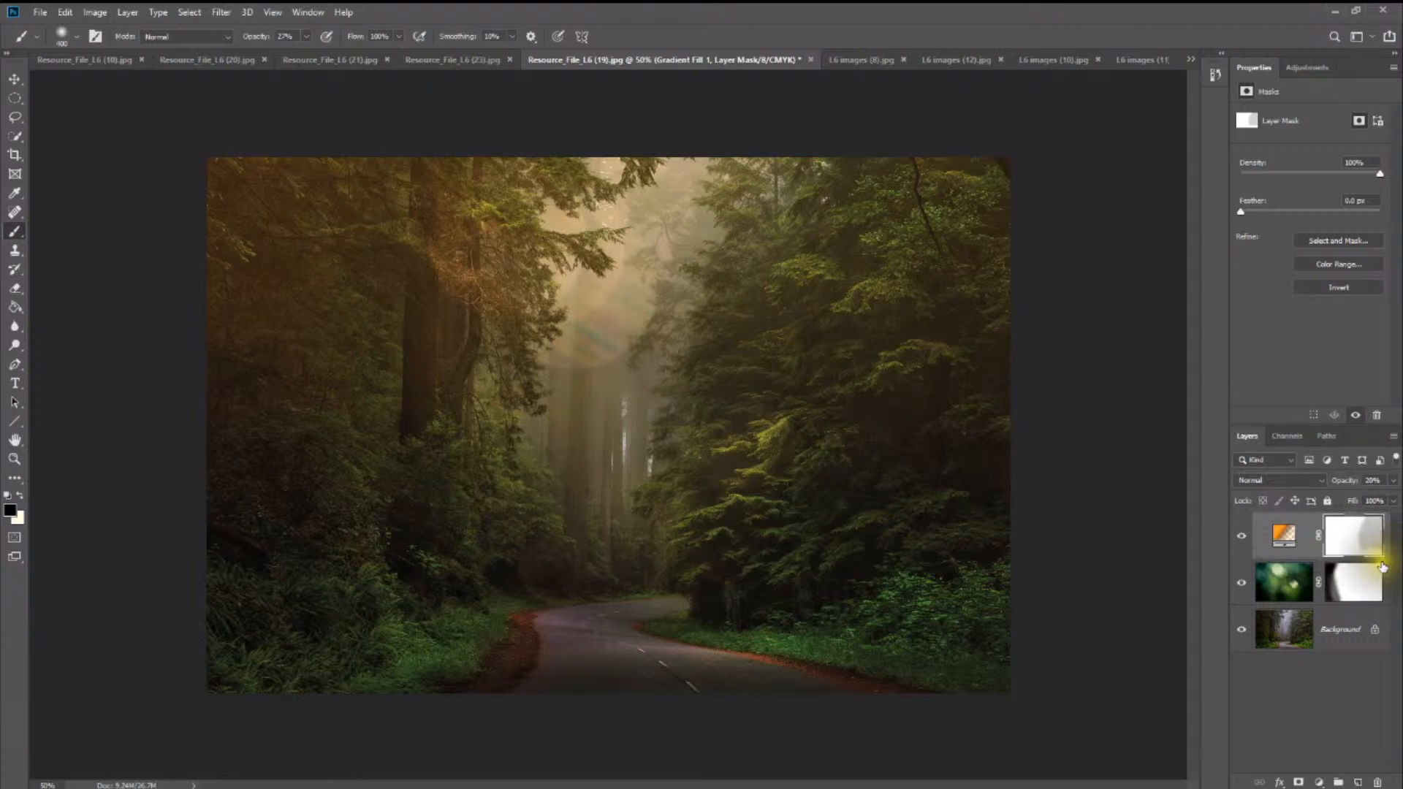
# Step: Hide and show the gradient fill and bokeh layers to compare the forest photo with and without each effect
pyautogui.click(1242, 536)
pyautogui.click(1241, 582)
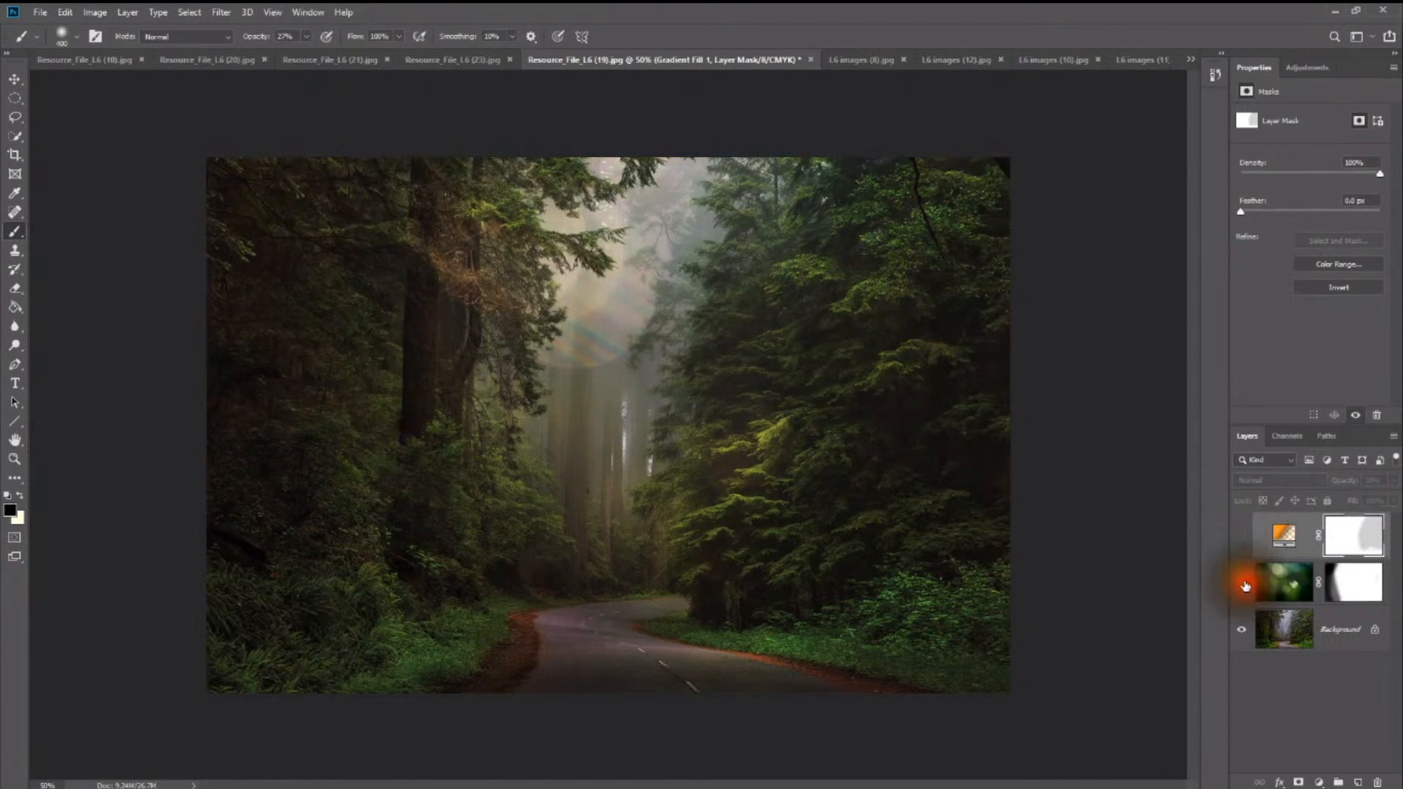
pyautogui.click(1255, 578)
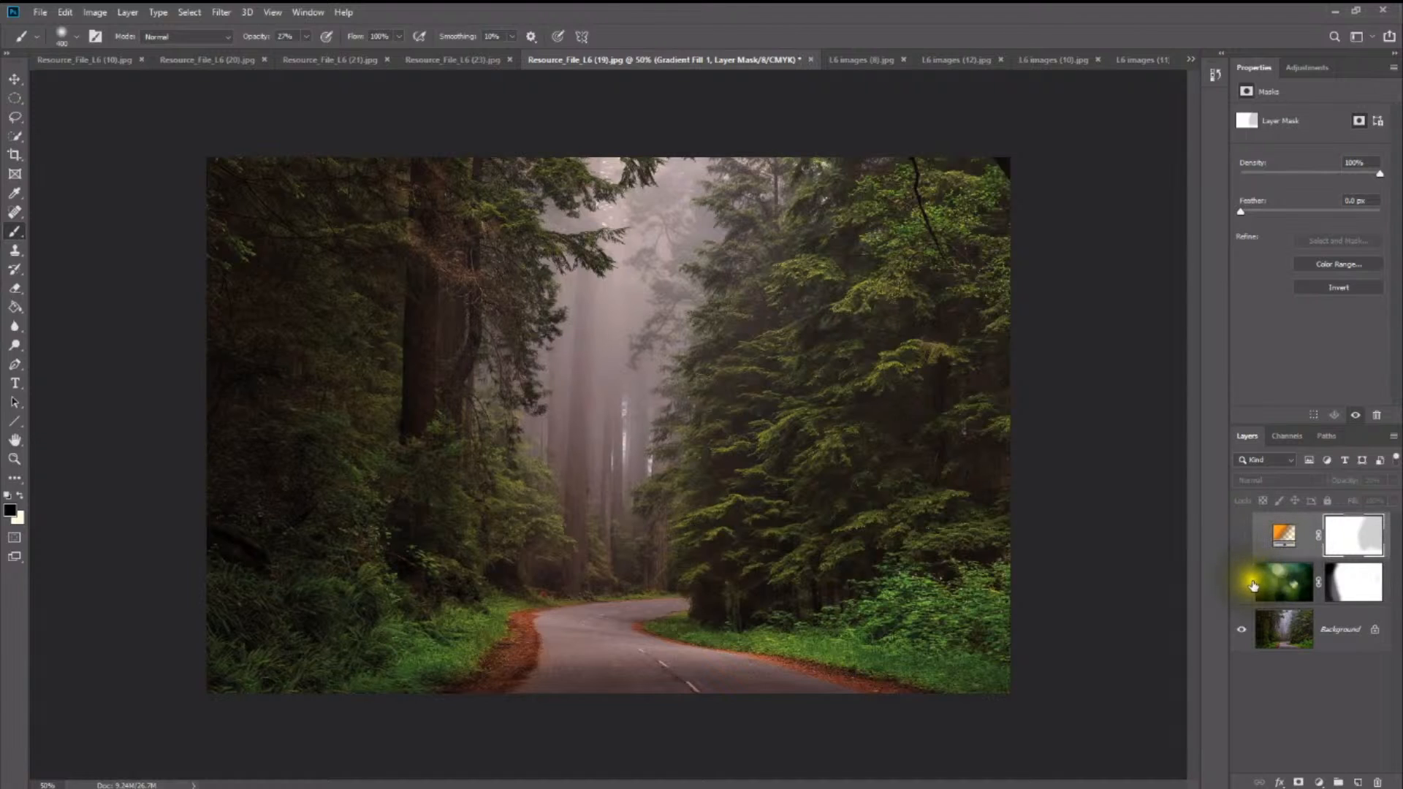
pyautogui.click(1241, 582)
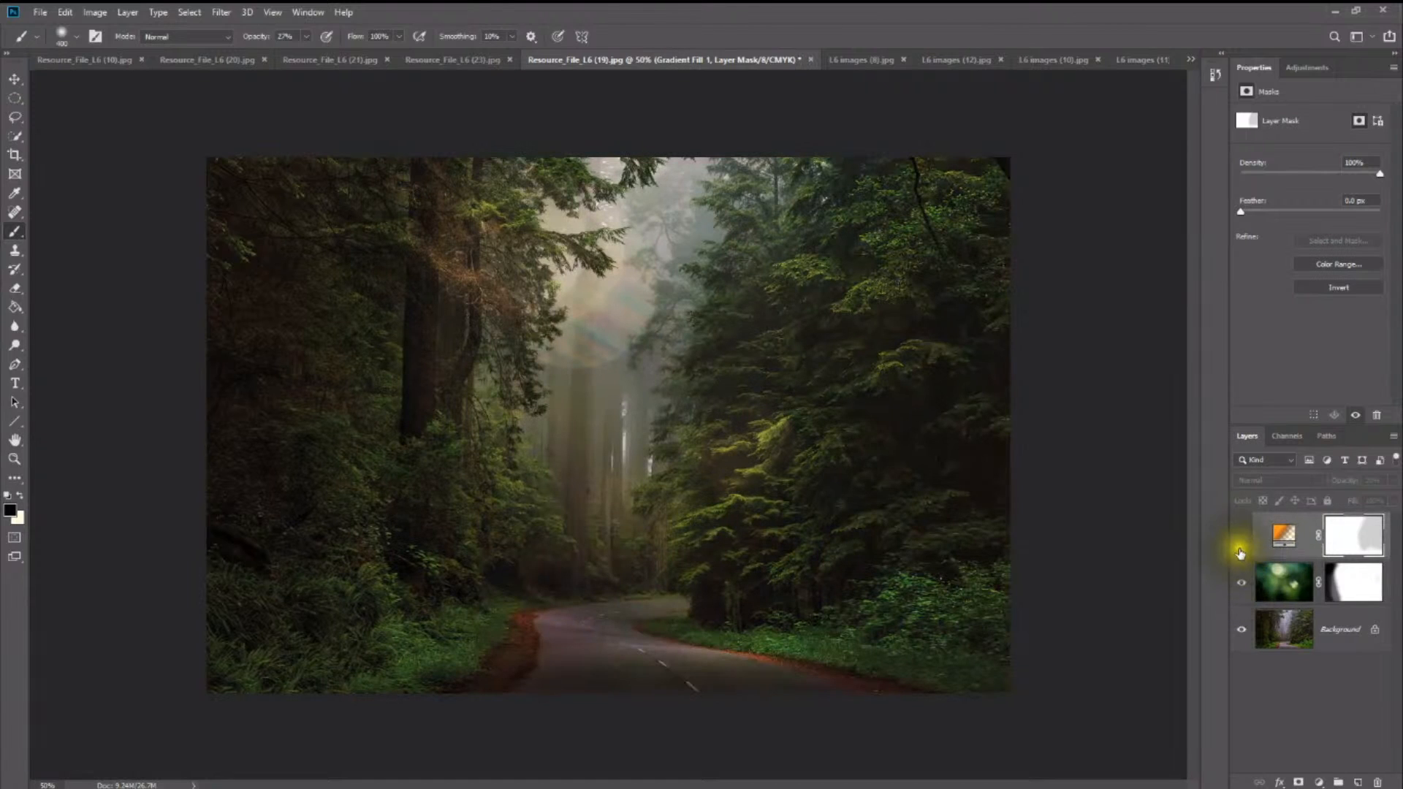
pyautogui.click(1242, 544)
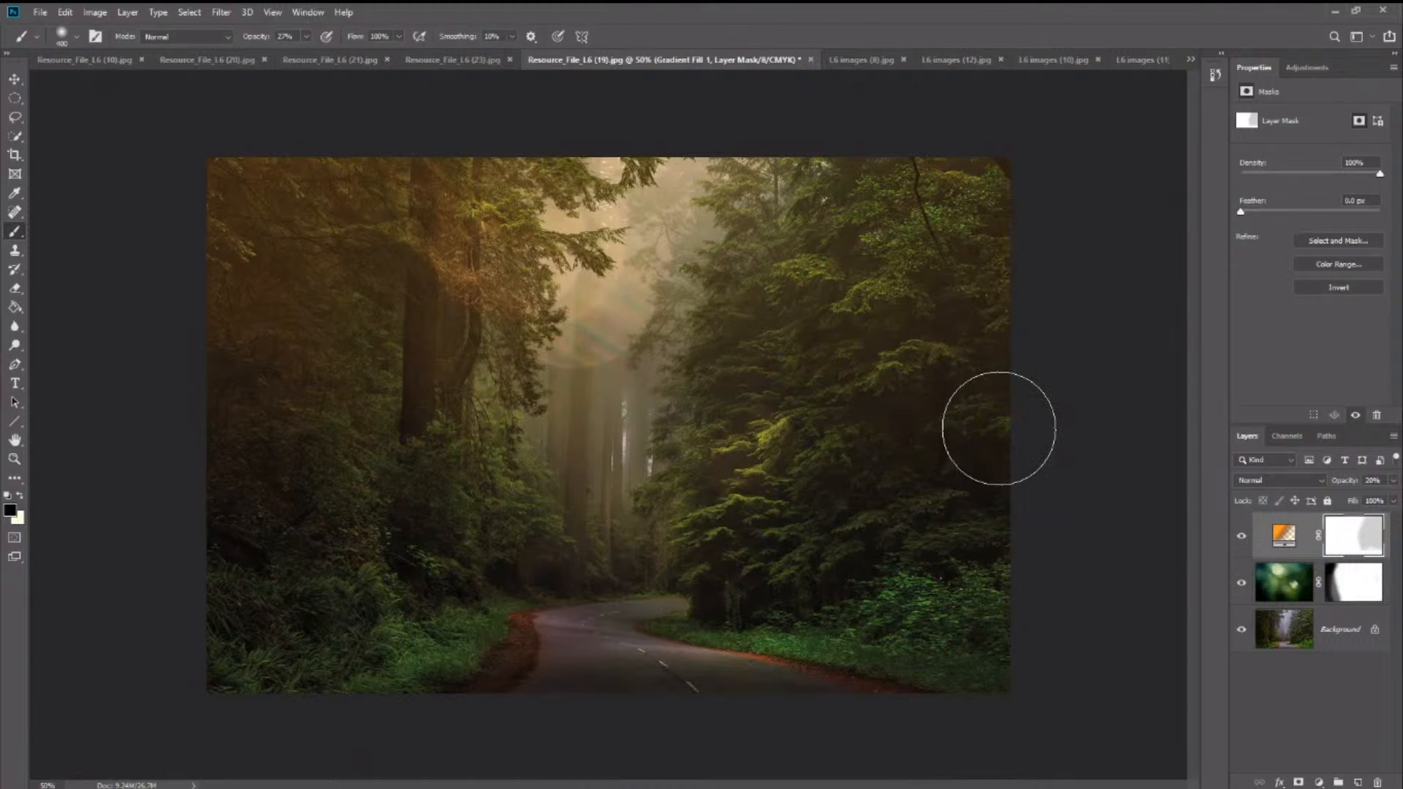
pyautogui.click(995, 425)
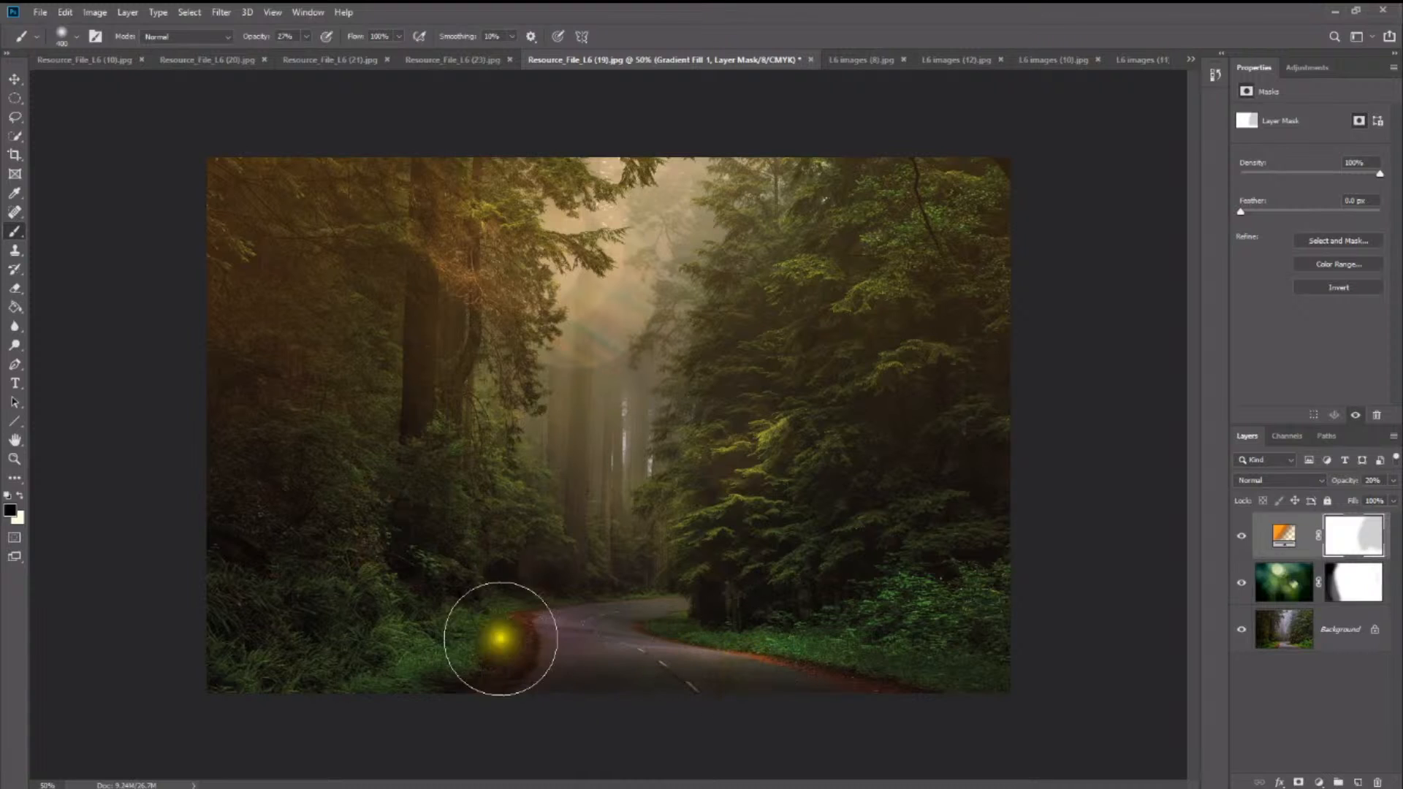
pyautogui.moveTo(304, 511)
pyautogui.mouseDown()
pyautogui.moveTo(971, 470)
pyautogui.moveTo(923, 626)
pyautogui.moveTo(902, 615)
pyautogui.mouseUp()
pyautogui.moveTo(139, 449)
pyautogui.mouseDown()
pyautogui.moveTo(551, 593)
pyautogui.moveTo(638, 602)
pyautogui.mouseUp()
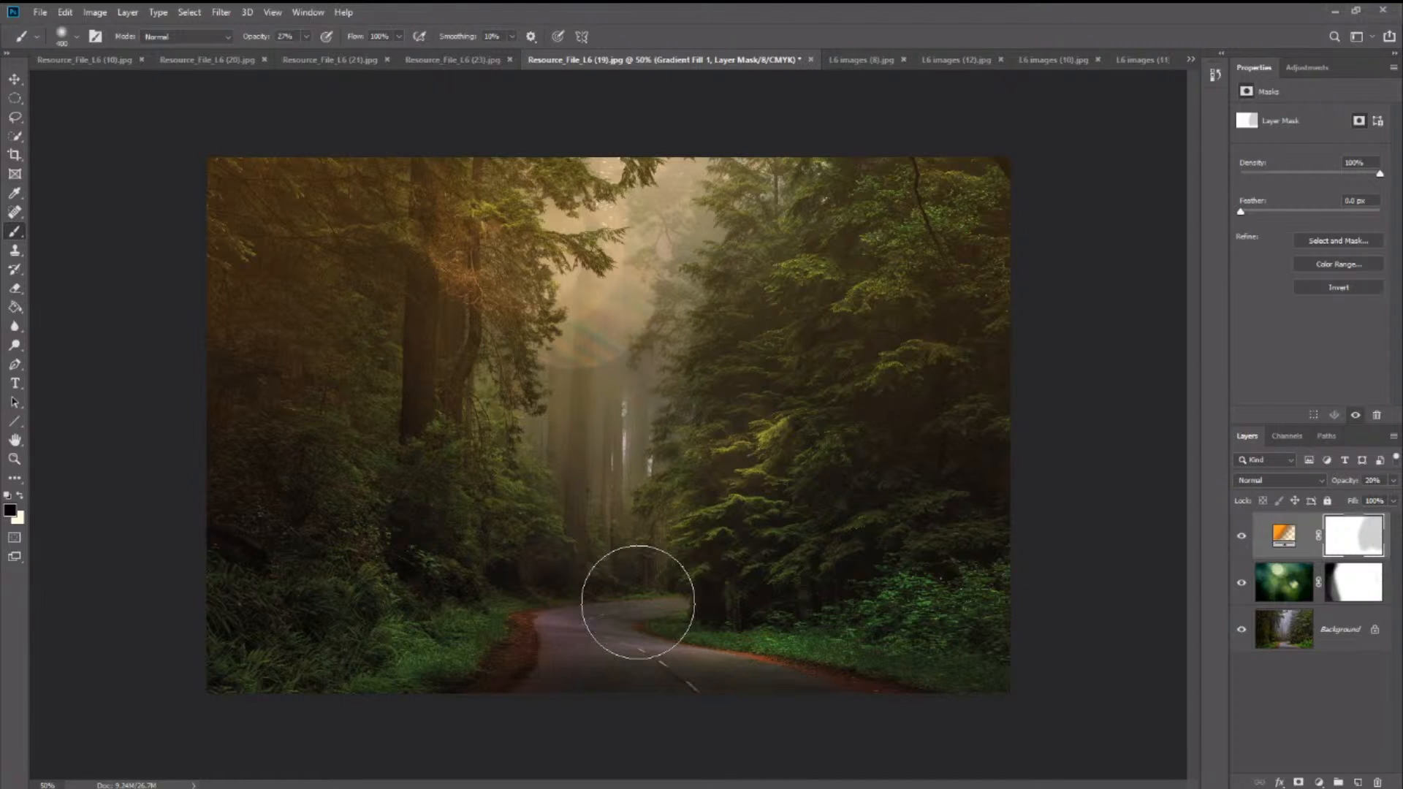
pyautogui.click(368, 491)
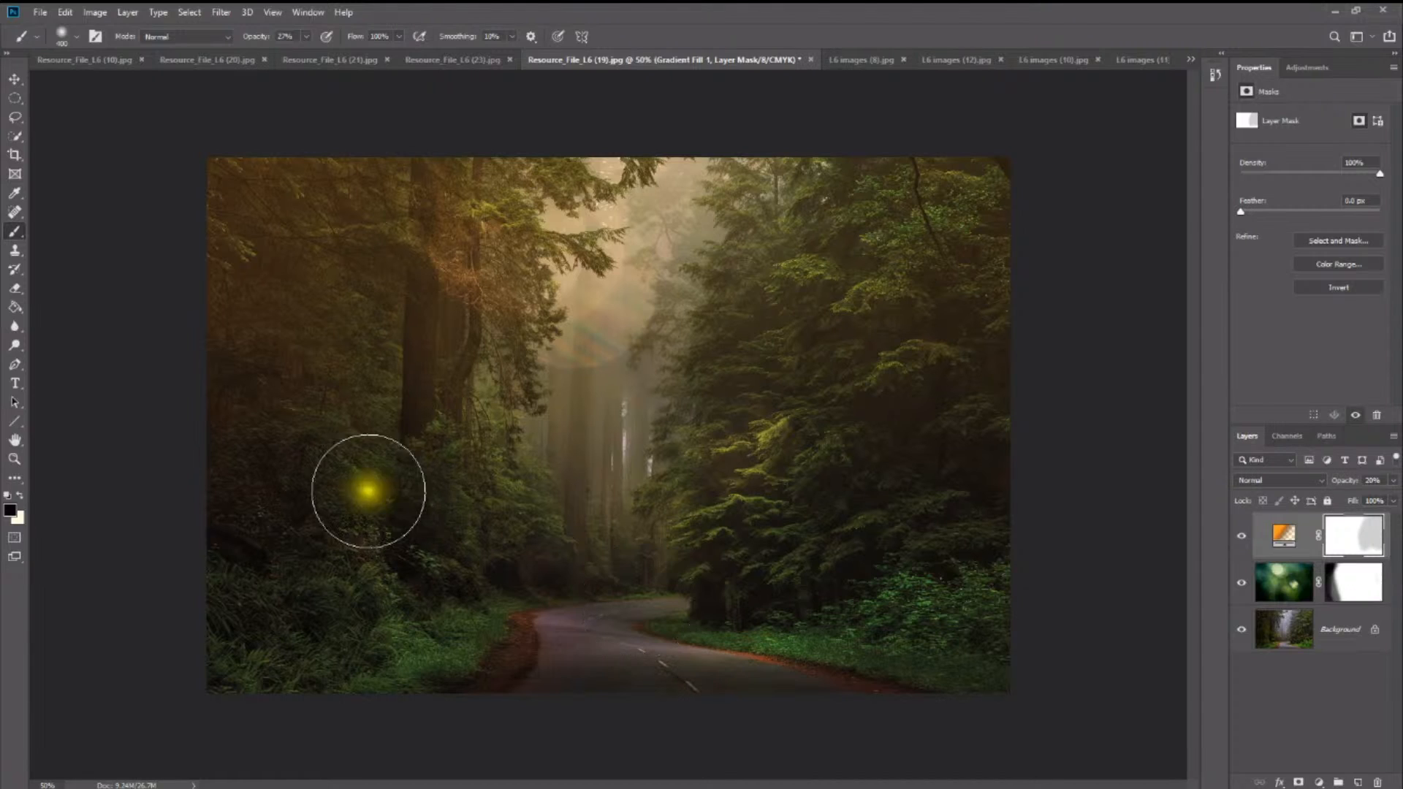
pyautogui.click(1065, 219)
pyautogui.click(704, 592)
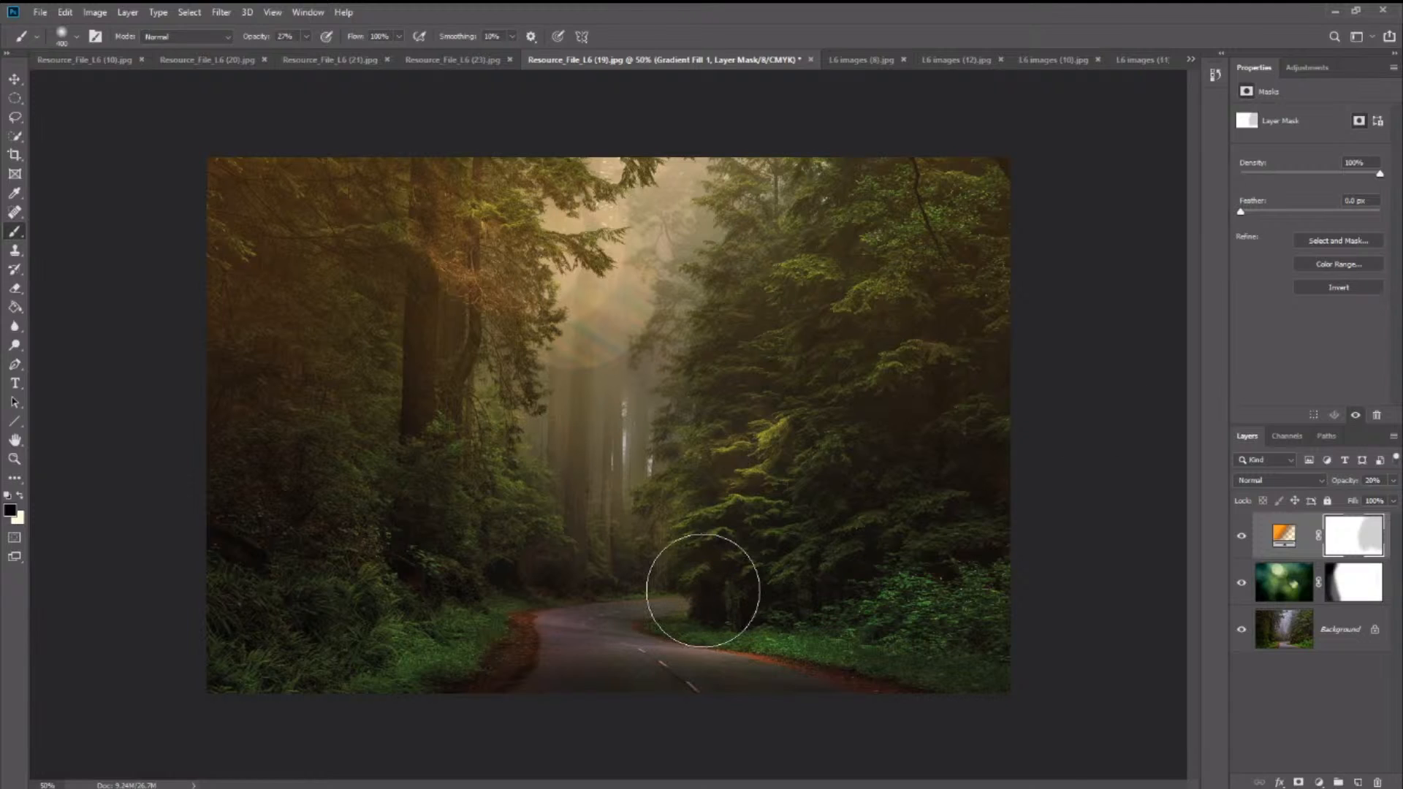
pyautogui.click(702, 590)
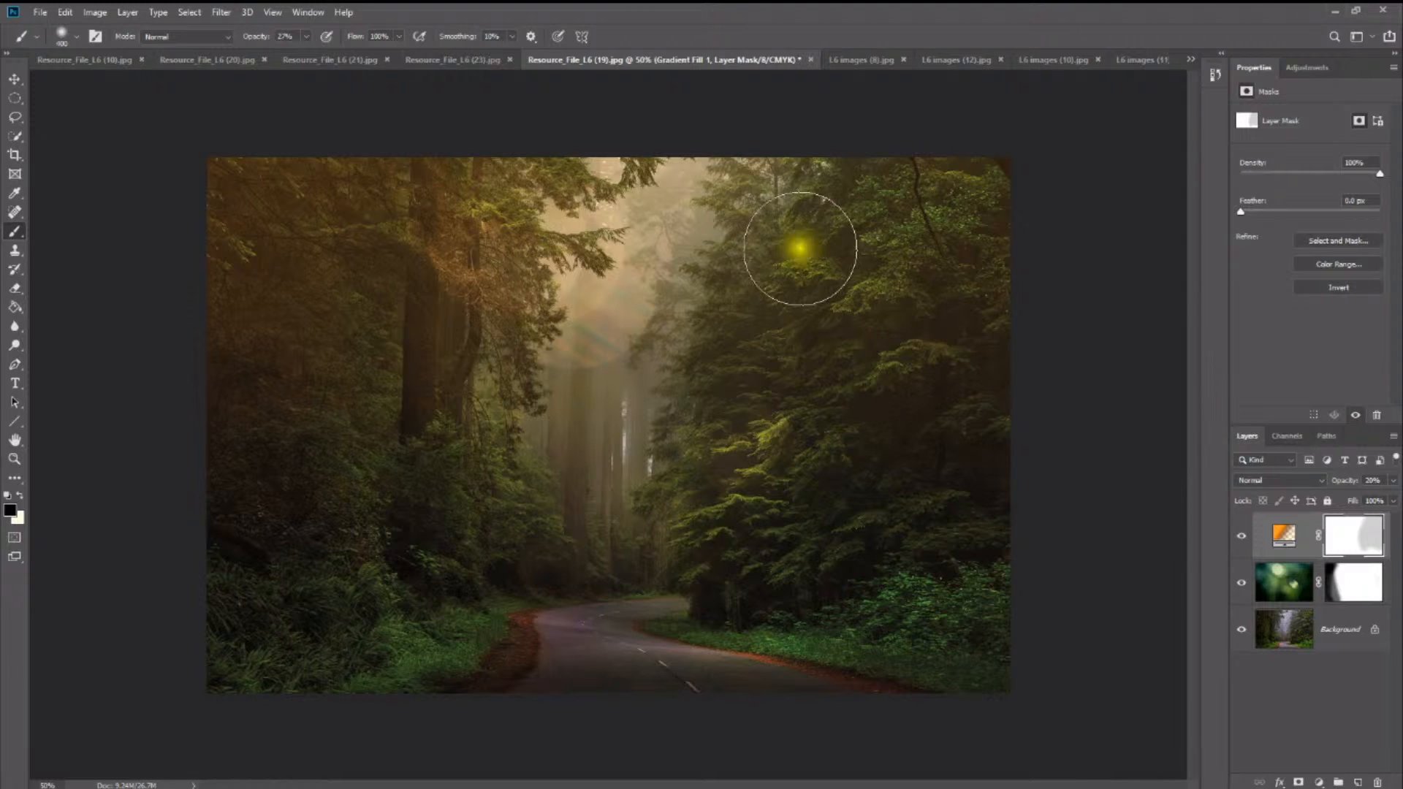
# Step: Switch to the Move tool and view the statue photo L6 images (8).jpg and the sunset landscape L6 images (12).jpg
pyautogui.press('v')
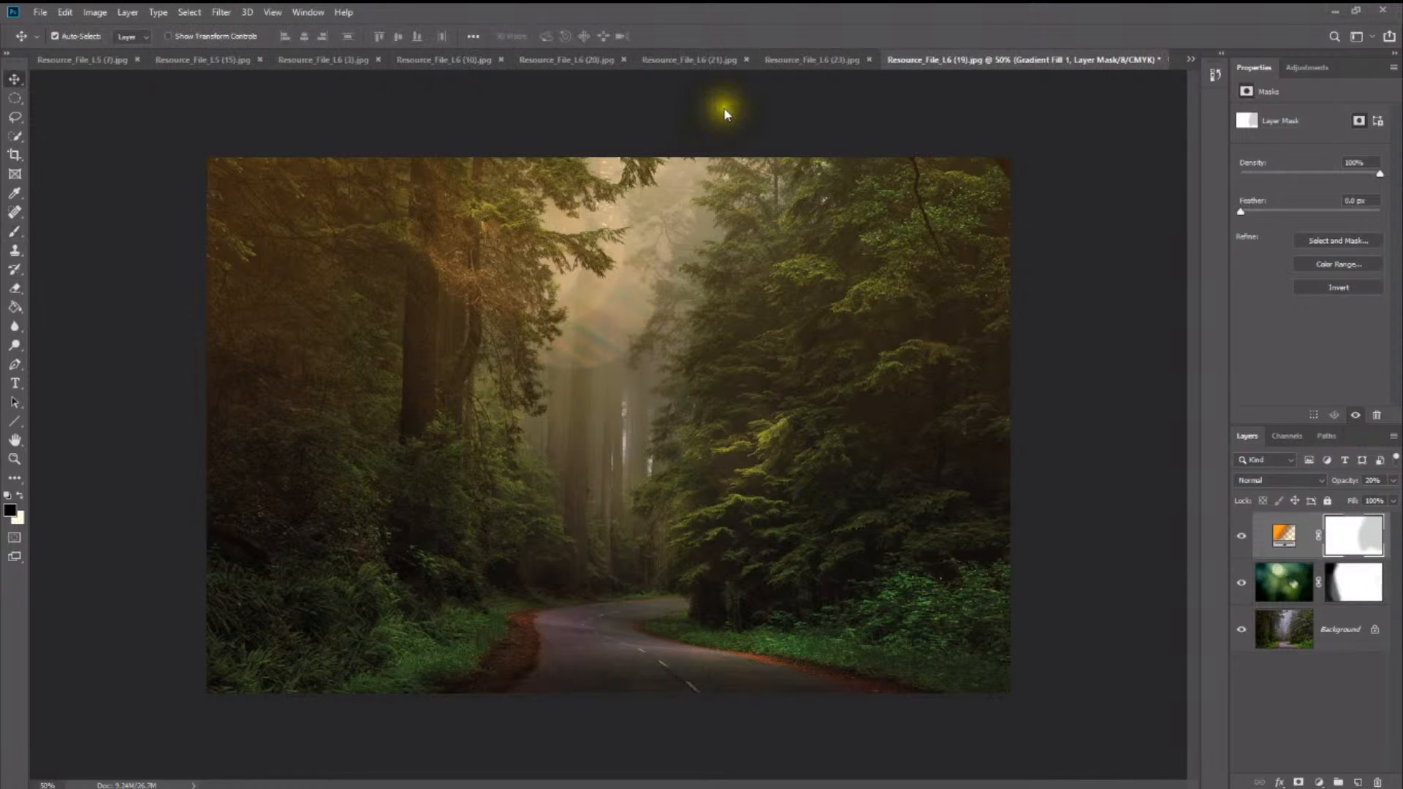
pyautogui.click(1190, 59)
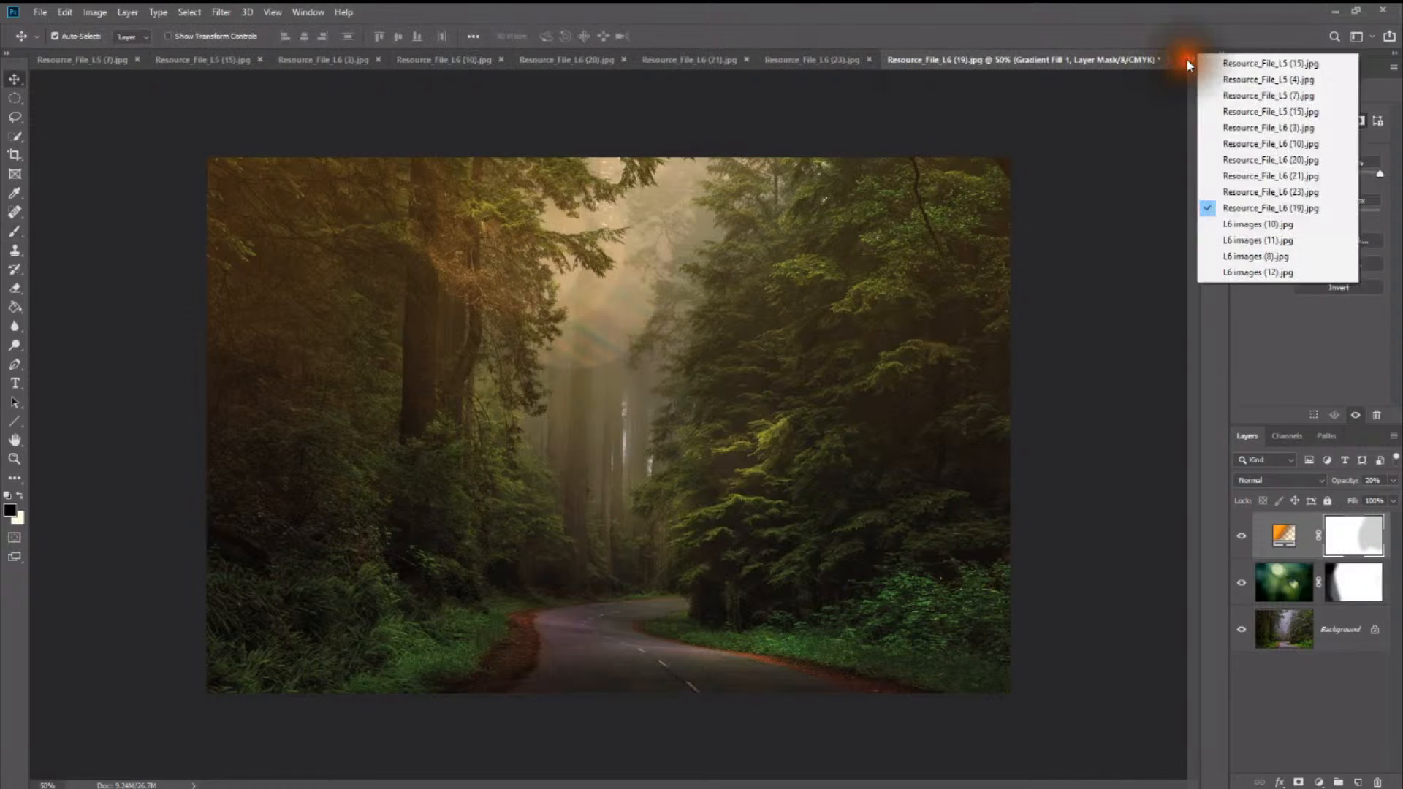
pyautogui.click(1294, 260)
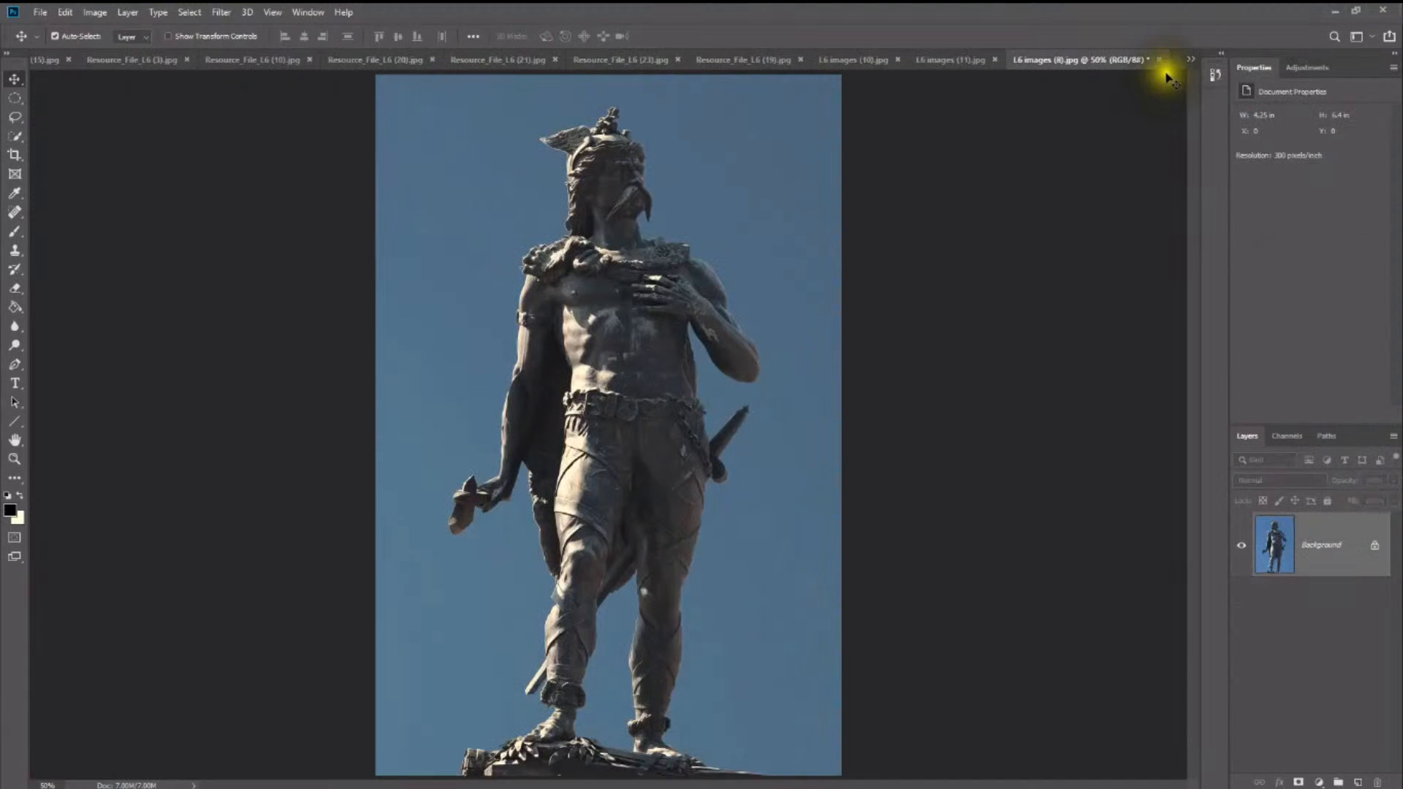
pyautogui.click(1187, 63)
pyautogui.click(1271, 270)
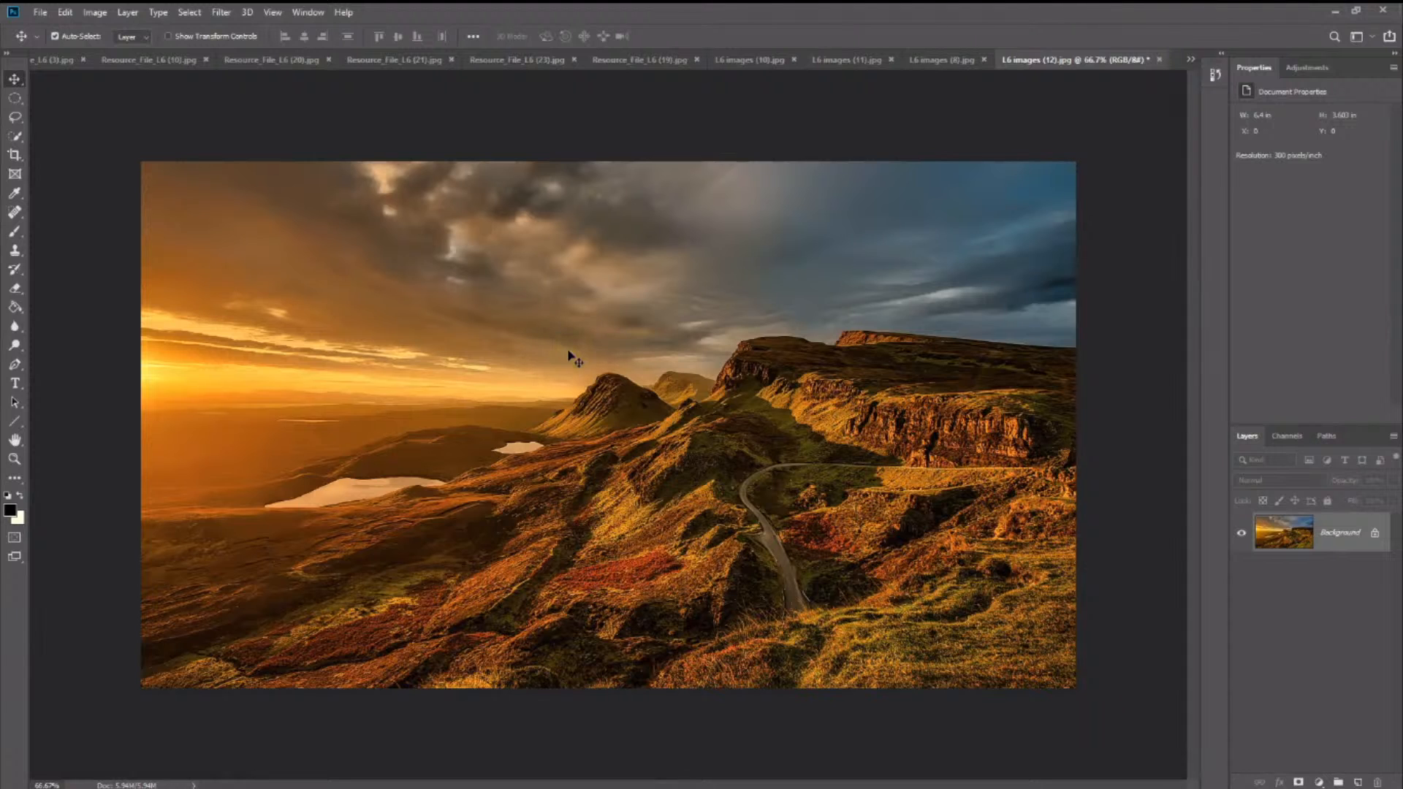
pyautogui.click(865, 157)
pyautogui.click(950, 66)
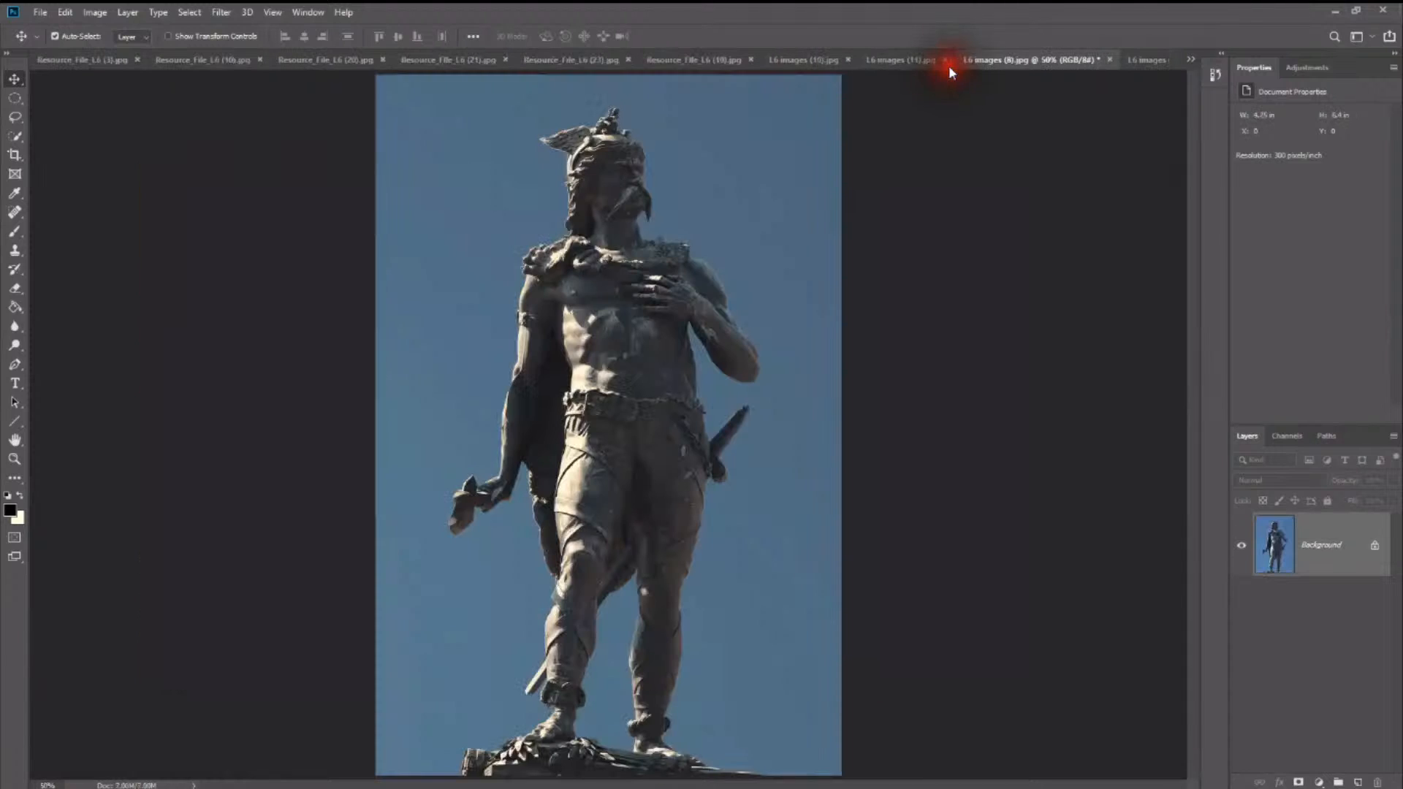
# Step: Close the documents Resource_File_L6 (21).jpg and Resource_File_L6 (23).jpg
pyautogui.click(209, 60)
pyautogui.click(429, 64)
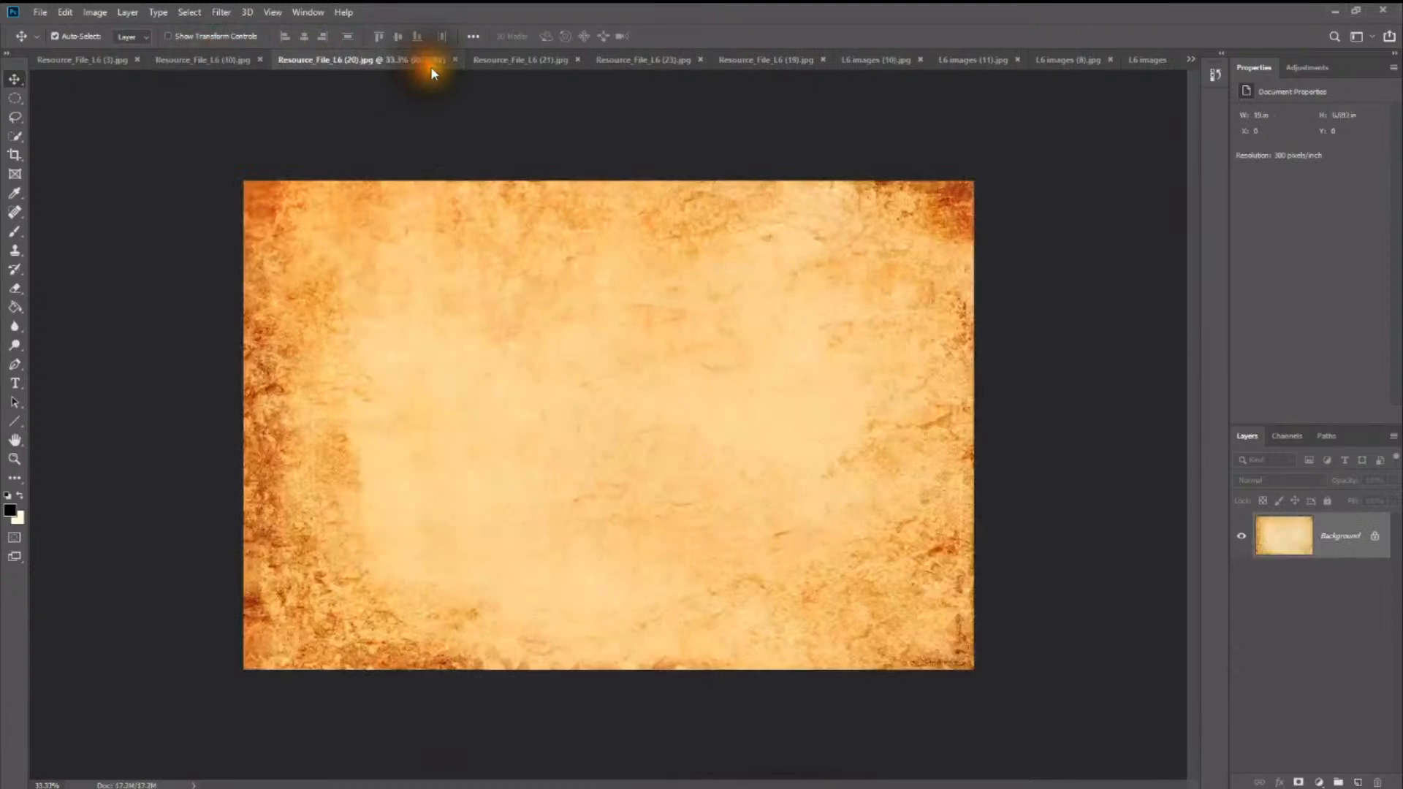
pyautogui.click(519, 58)
pyautogui.click(578, 62)
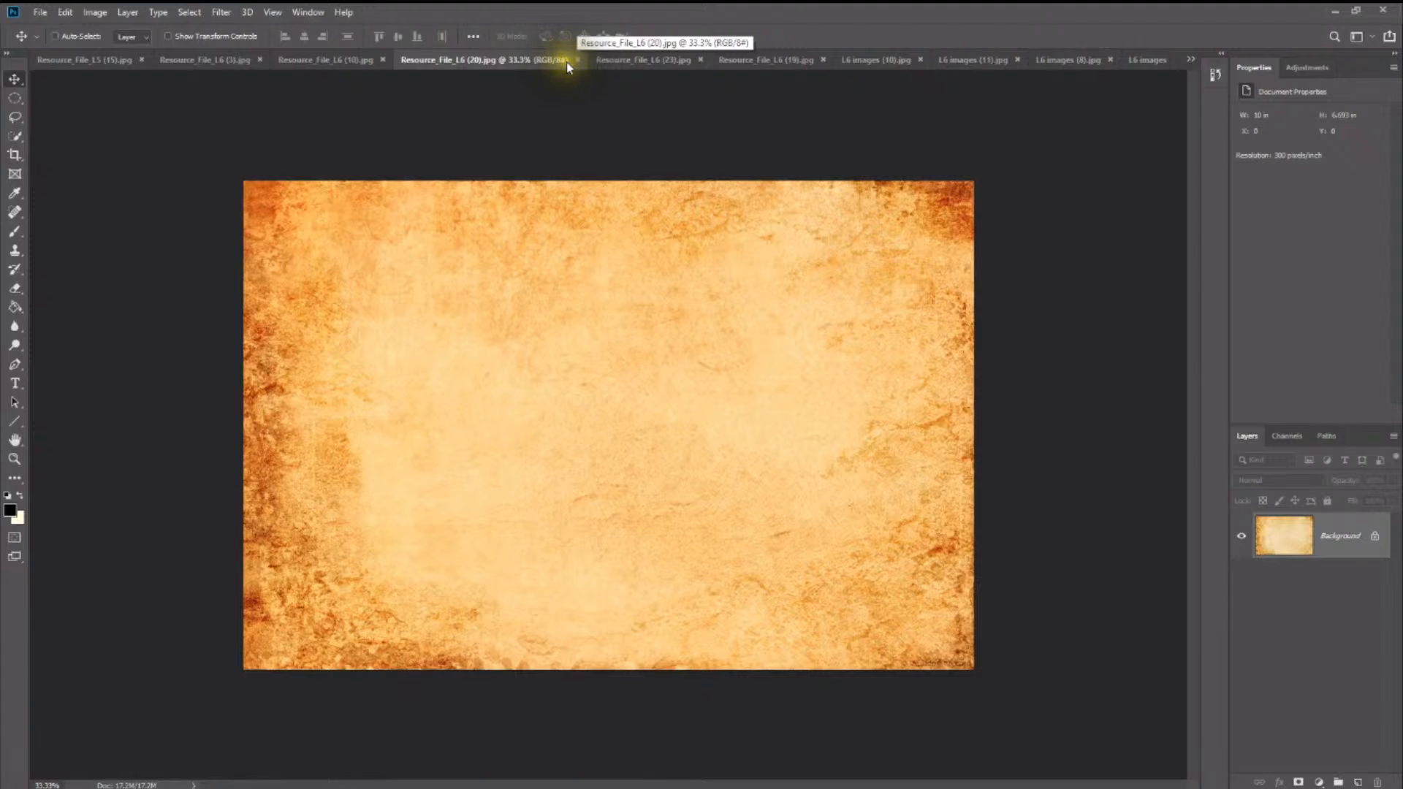
pyautogui.click(618, 59)
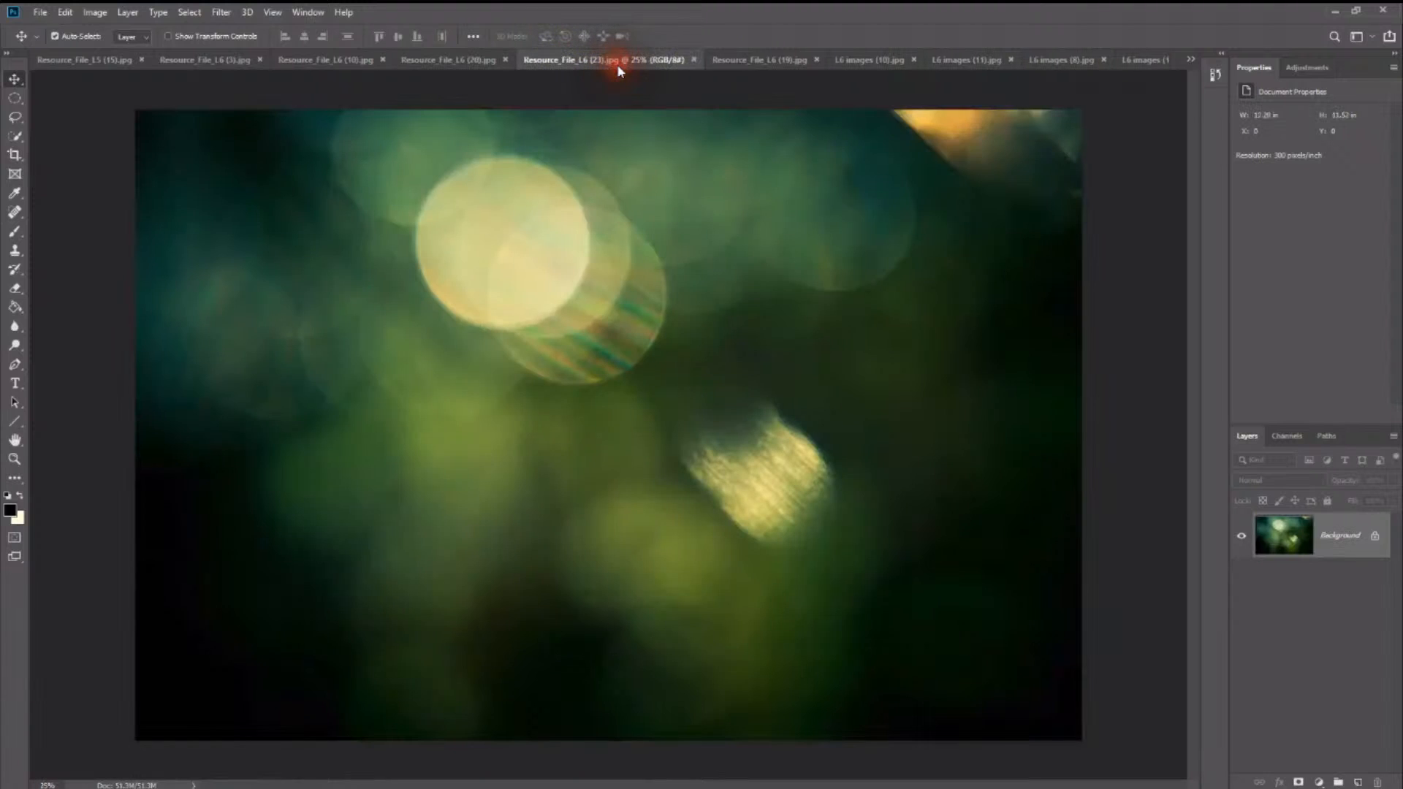
pyautogui.click(695, 61)
# Step: Close Resource_File_L6 (19).jpg, L6 images (10).jpg and L6 images (11).jpg, discarding the unsaved changes
pyautogui.click(741, 57)
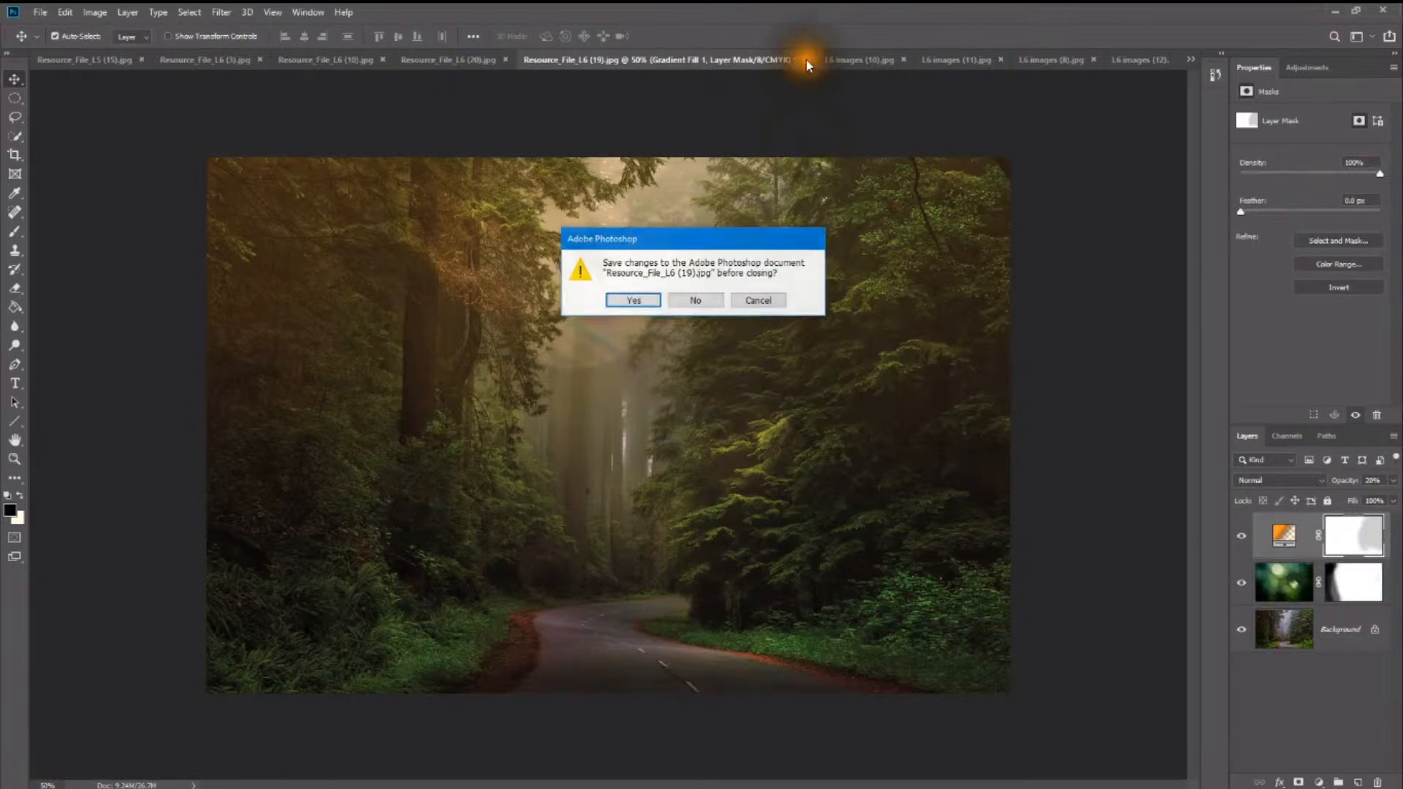
pyautogui.click(709, 301)
pyautogui.click(873, 63)
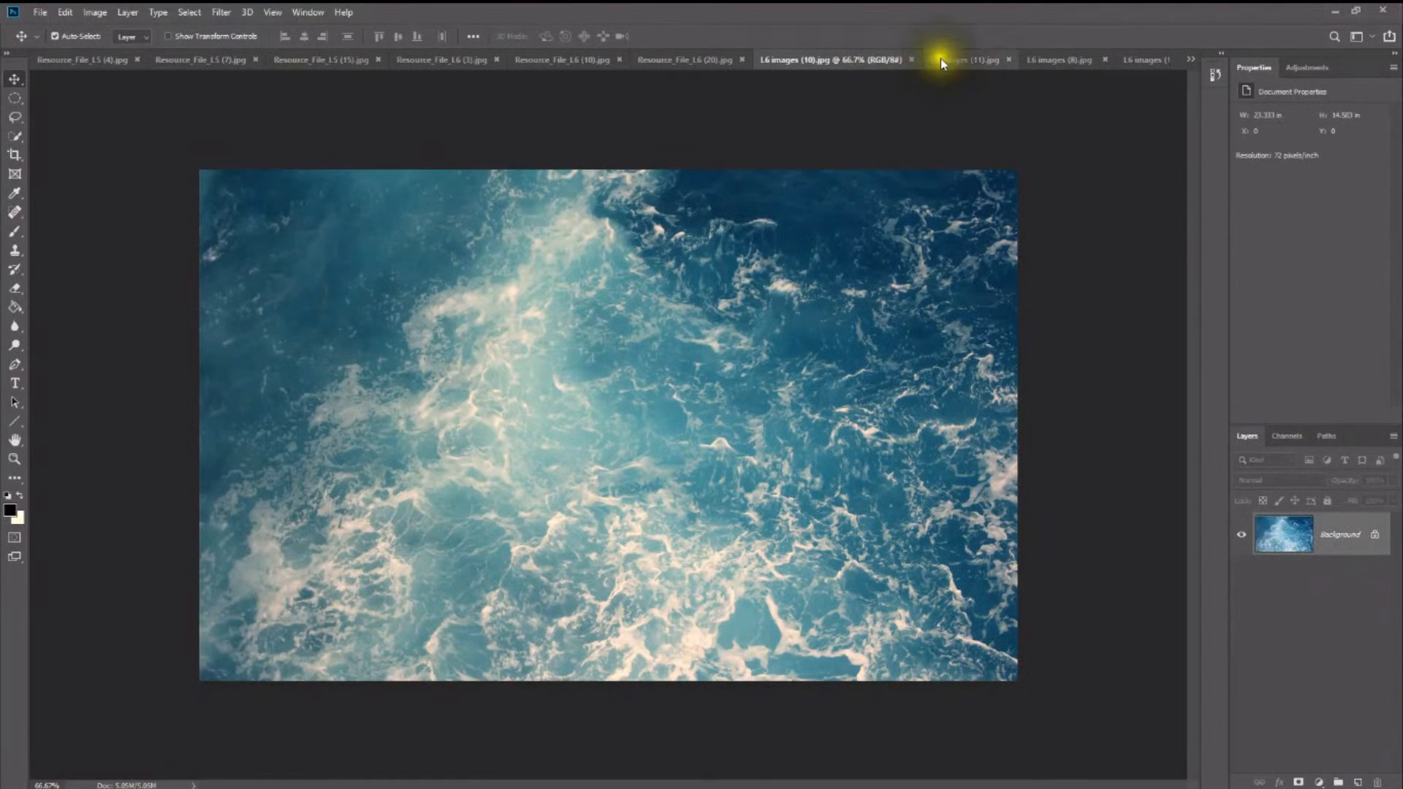
pyautogui.click(905, 61)
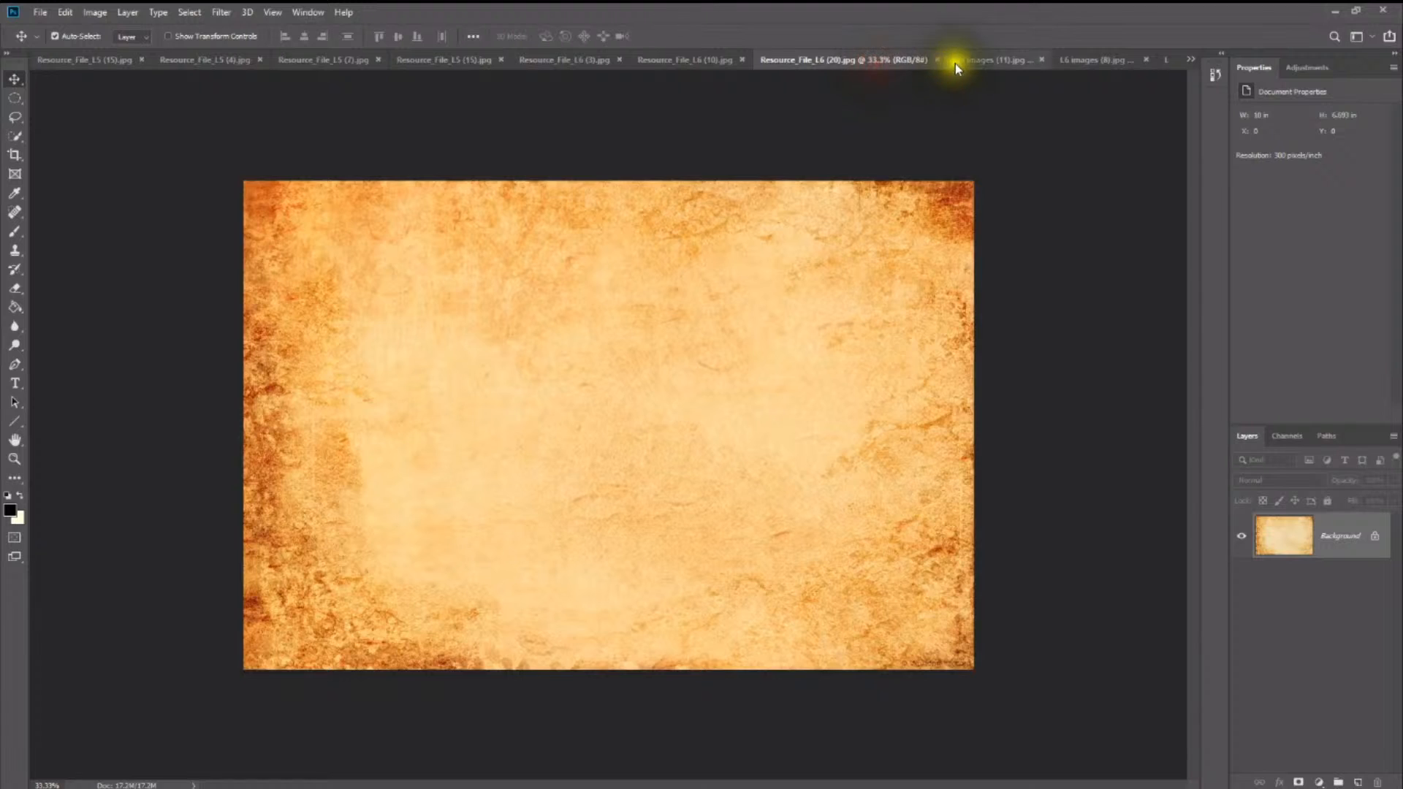
pyautogui.click(971, 61)
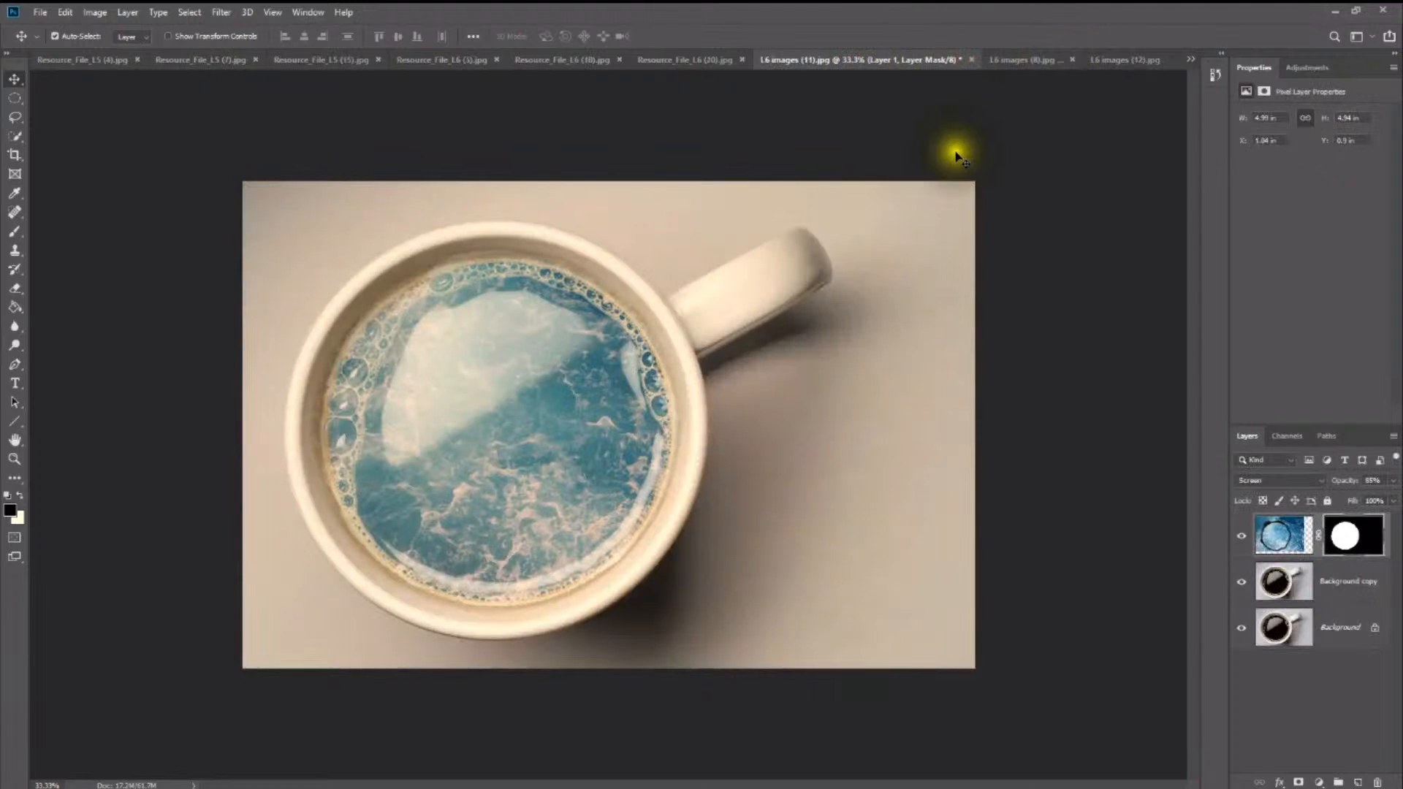
pyautogui.click(971, 62)
pyautogui.click(700, 298)
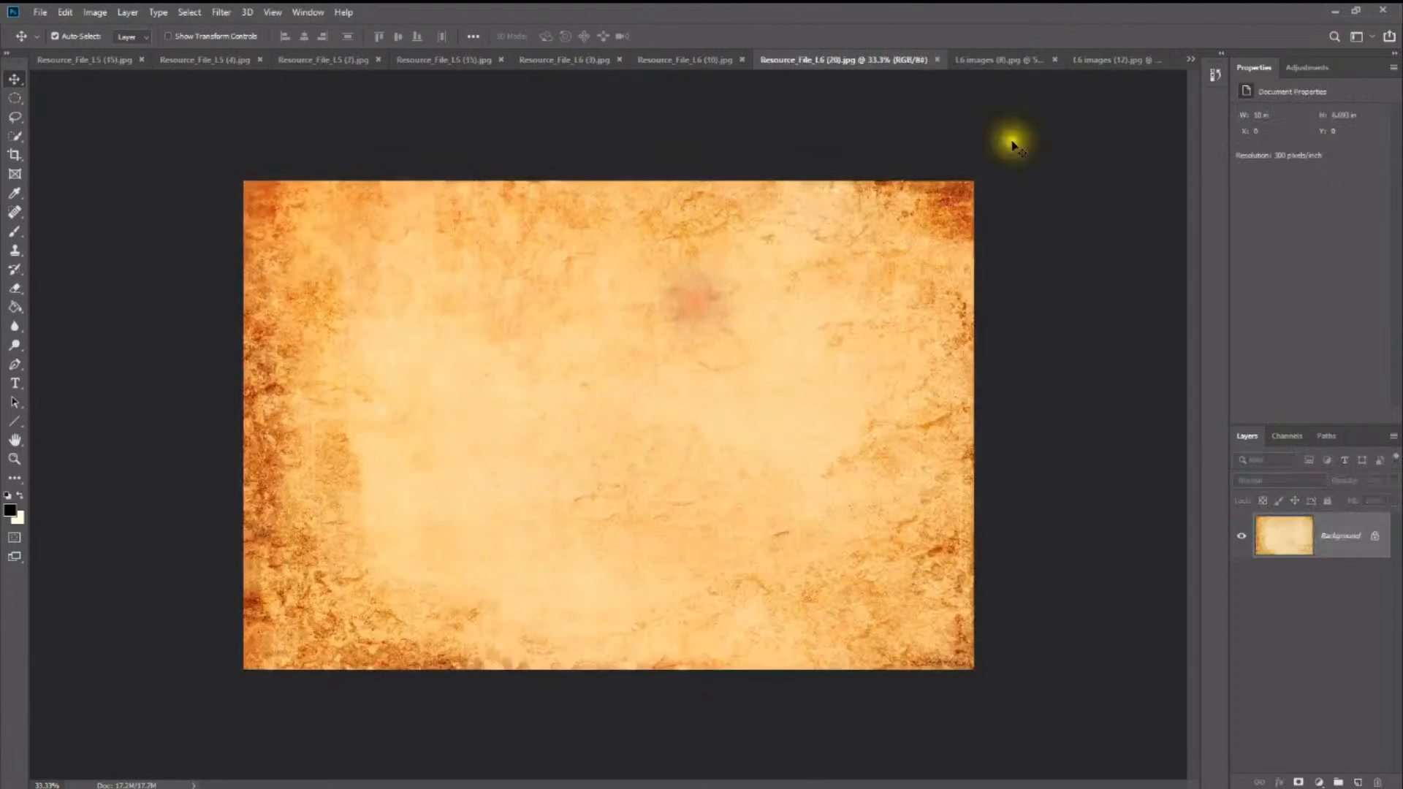
# Step: Look over the remaining sunset landscape and statue documents as source images for the next composite
pyautogui.click(1116, 64)
pyautogui.click(935, 64)
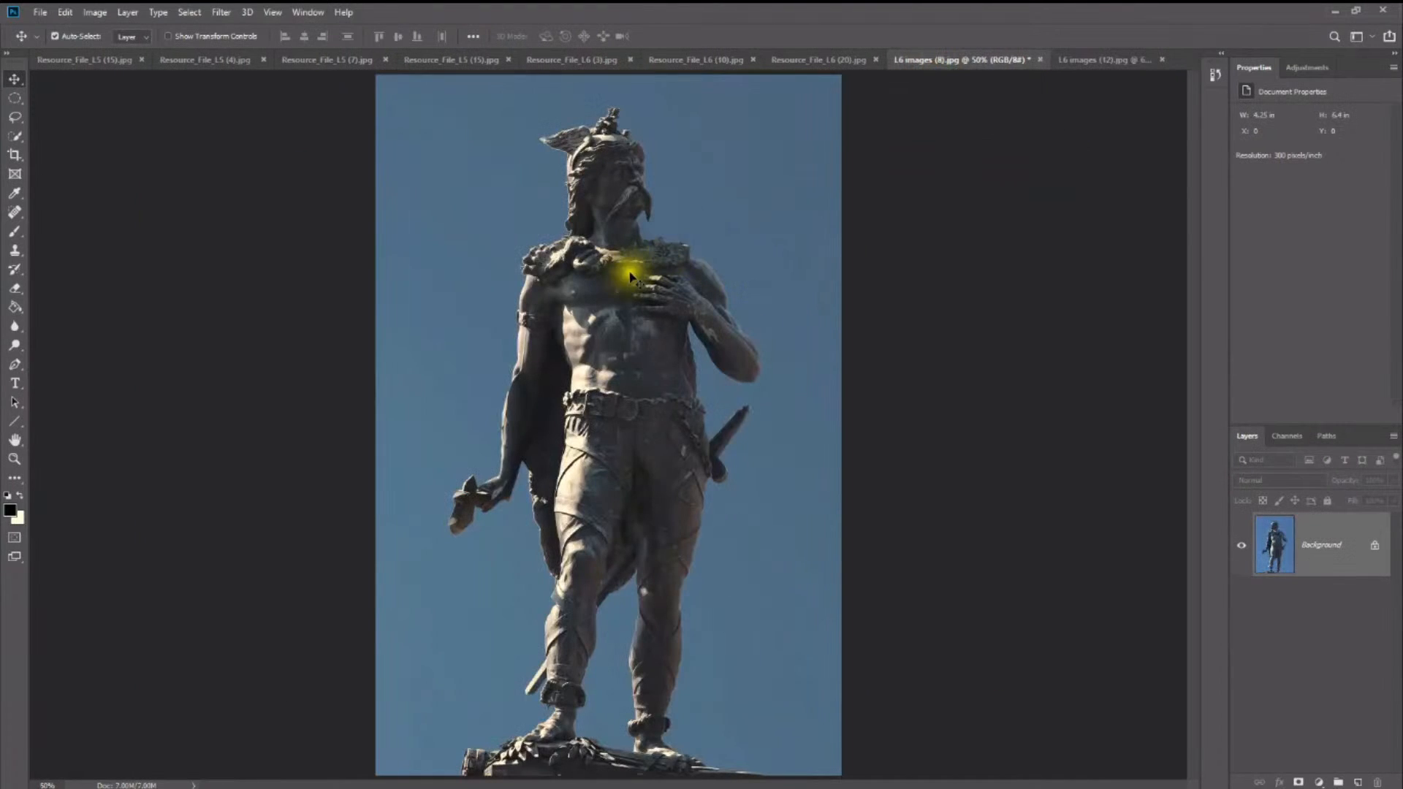
pyautogui.click(1091, 58)
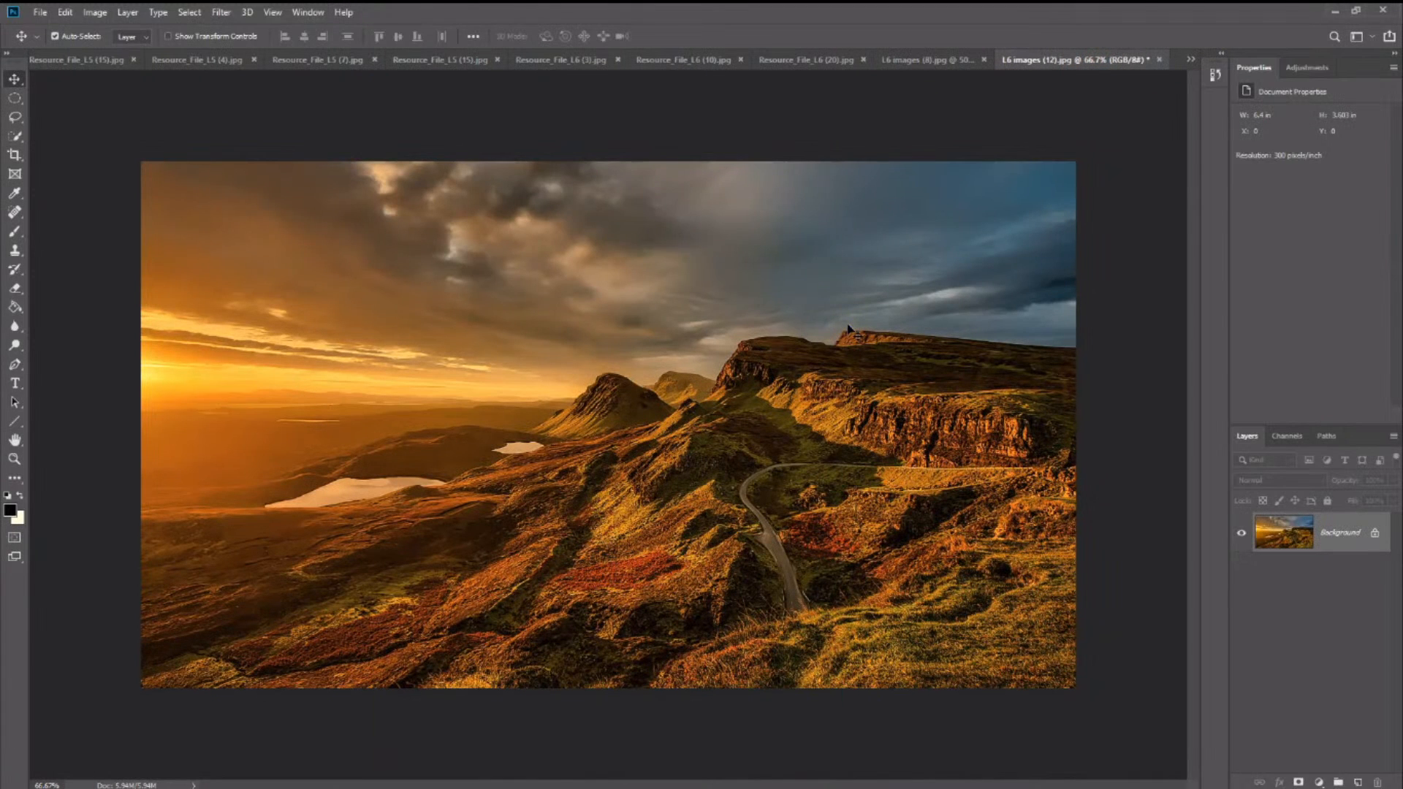
# Step: In L6 images (8).jpg, select the blue sky around the statue with the Magic Wand, adding the gap between the legs
pyautogui.click(938, 62)
pyautogui.press('z')
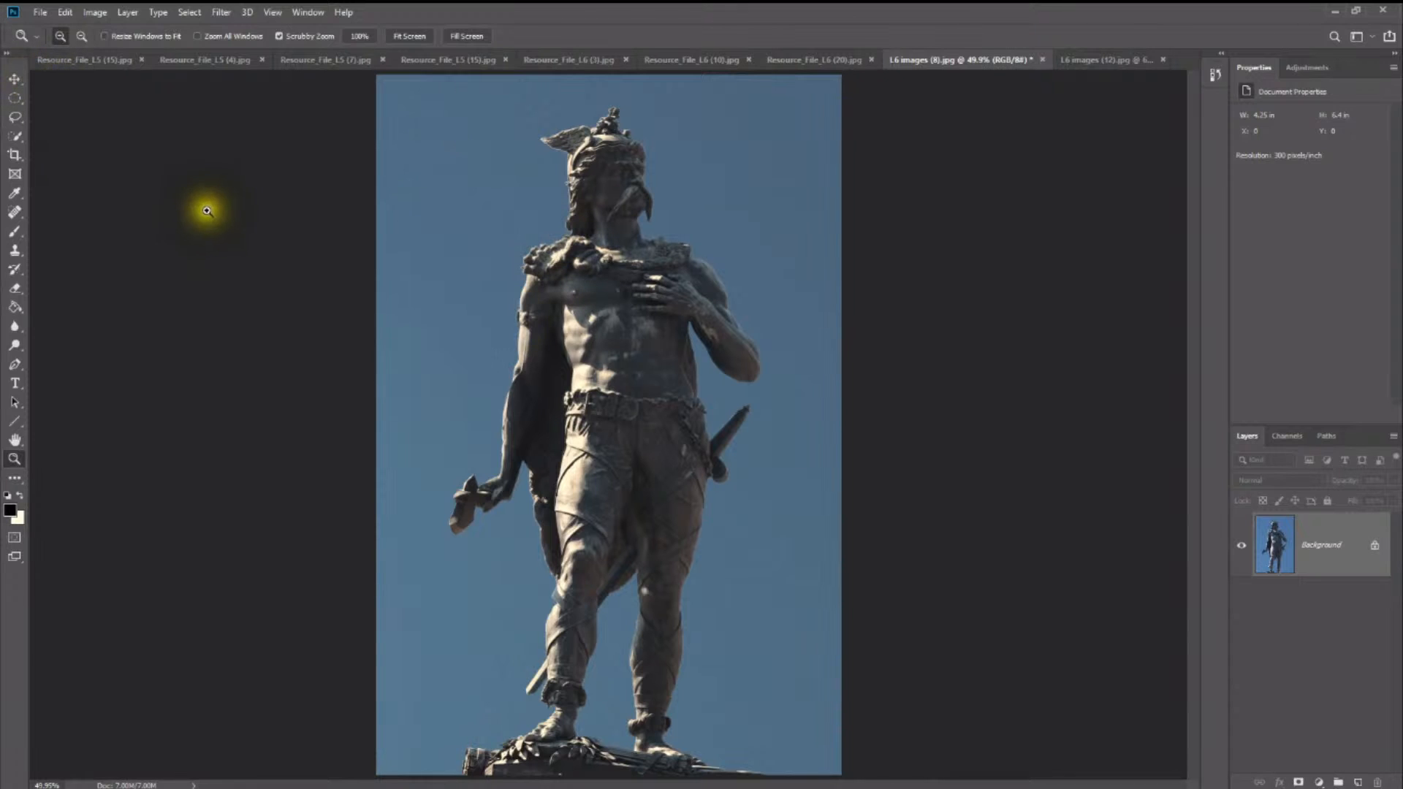
pyautogui.click(16, 138)
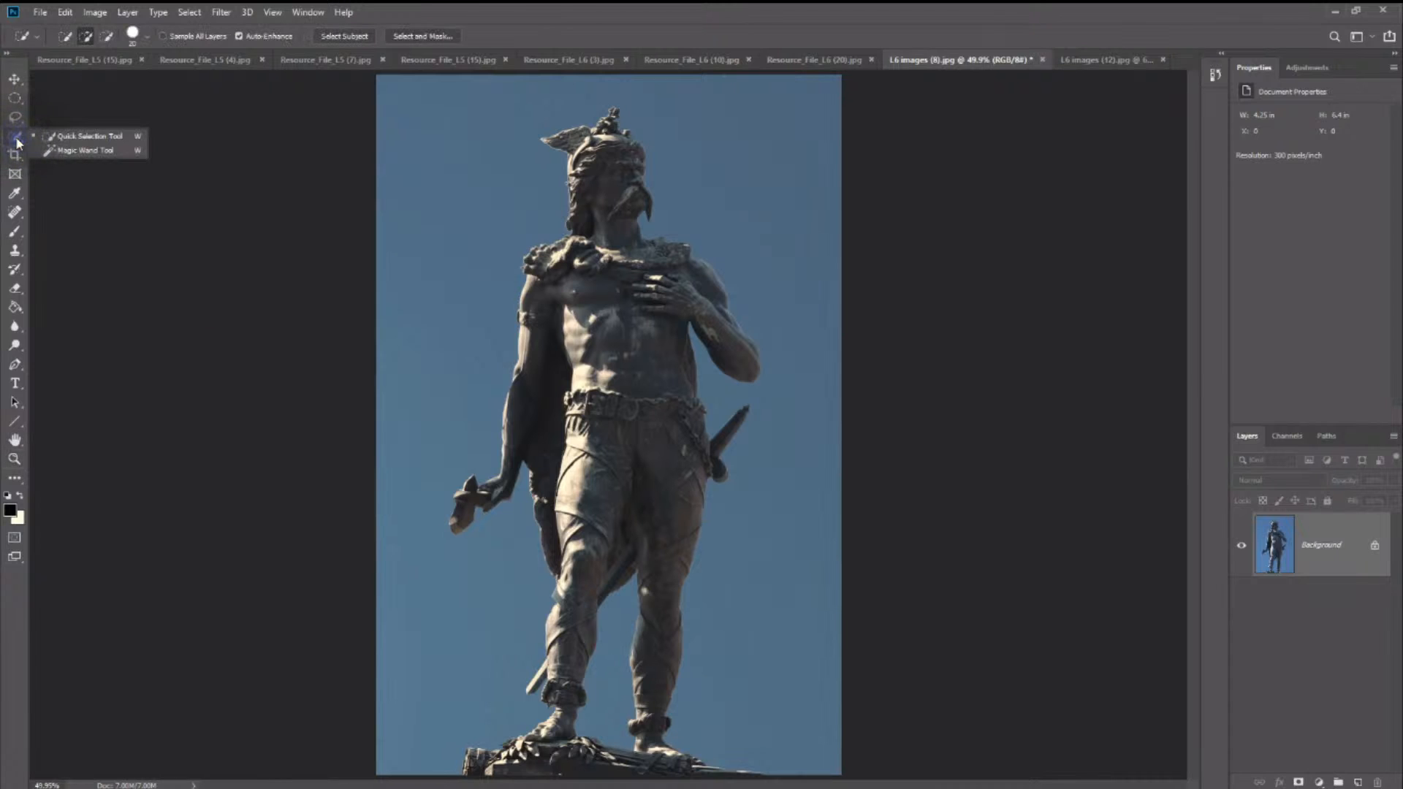
pyautogui.click(81, 150)
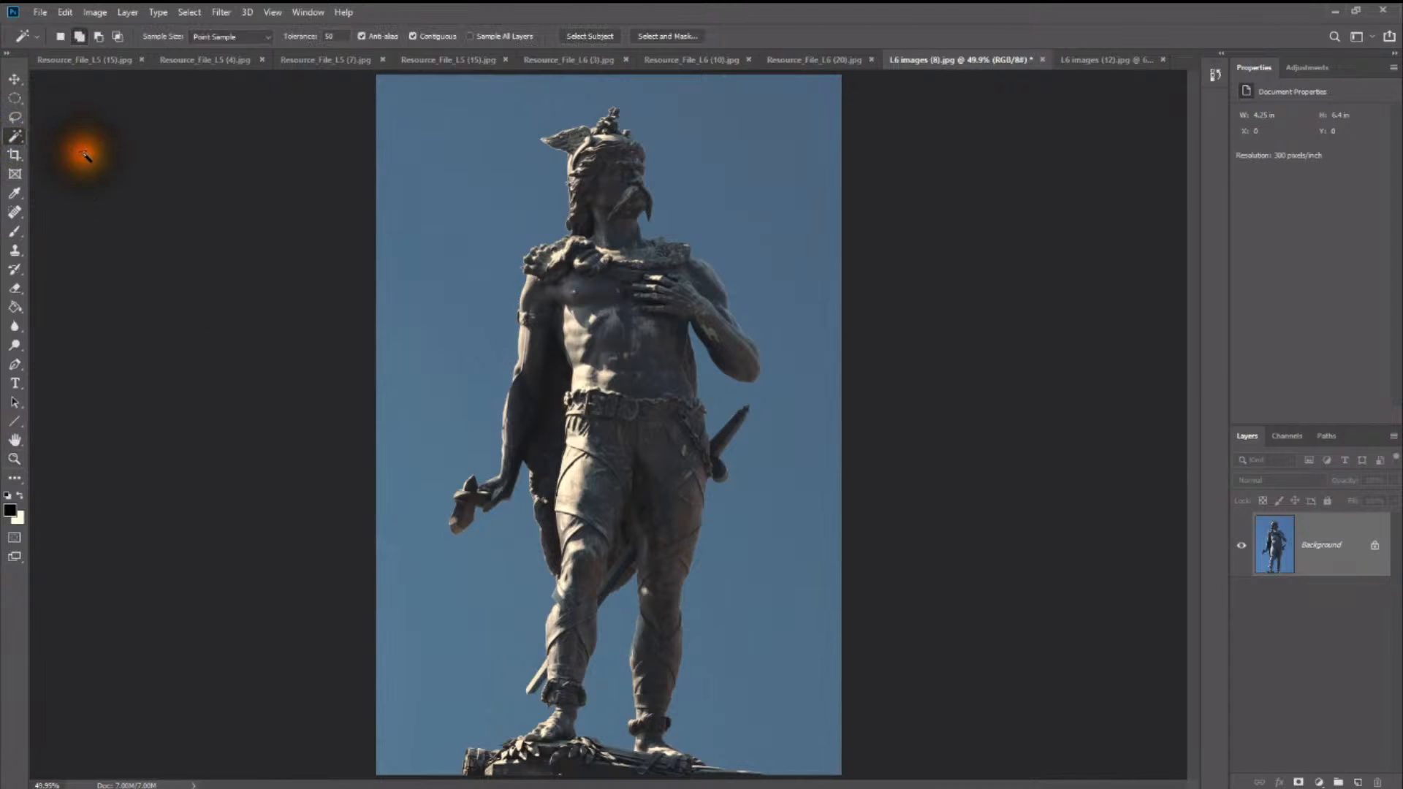
pyautogui.click(483, 174)
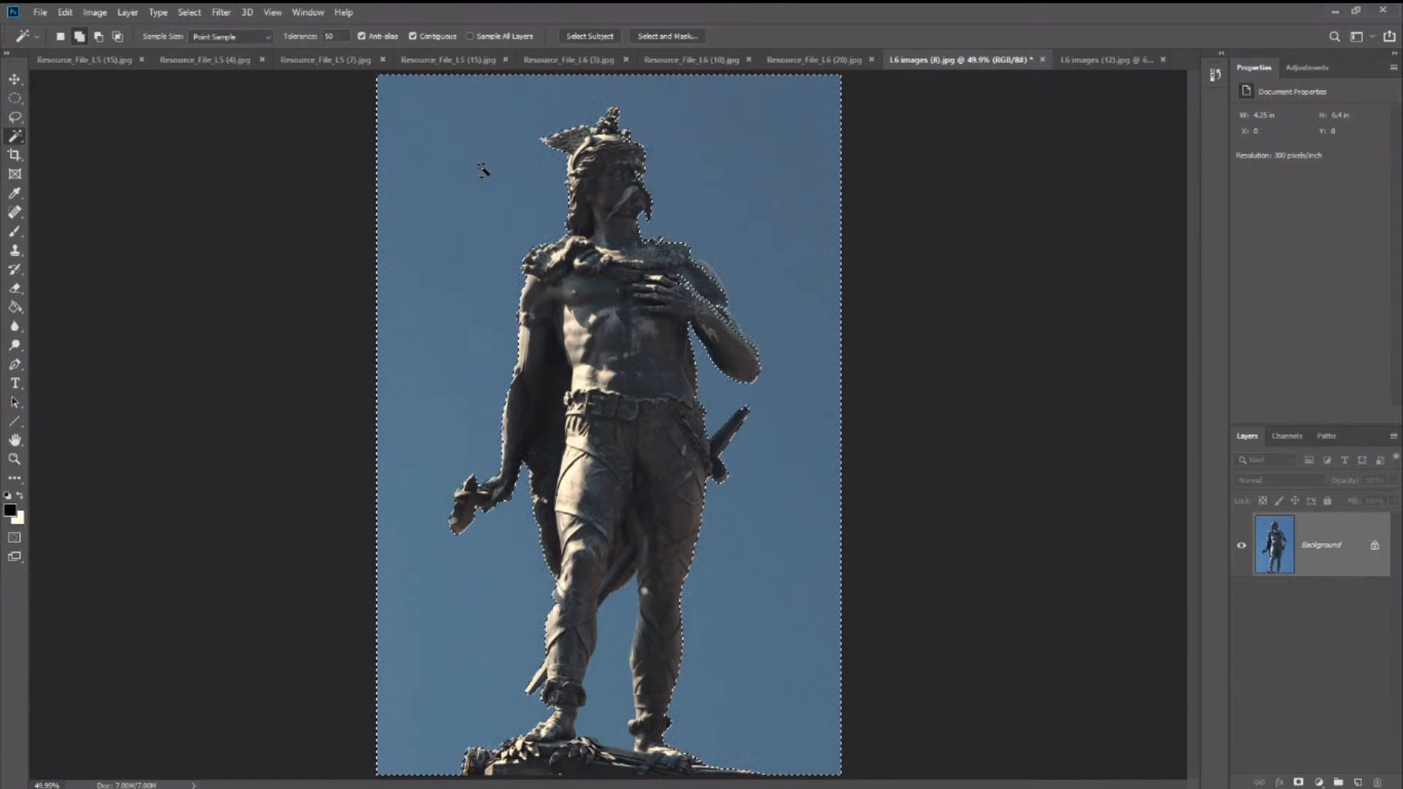
pyautogui.click(617, 649)
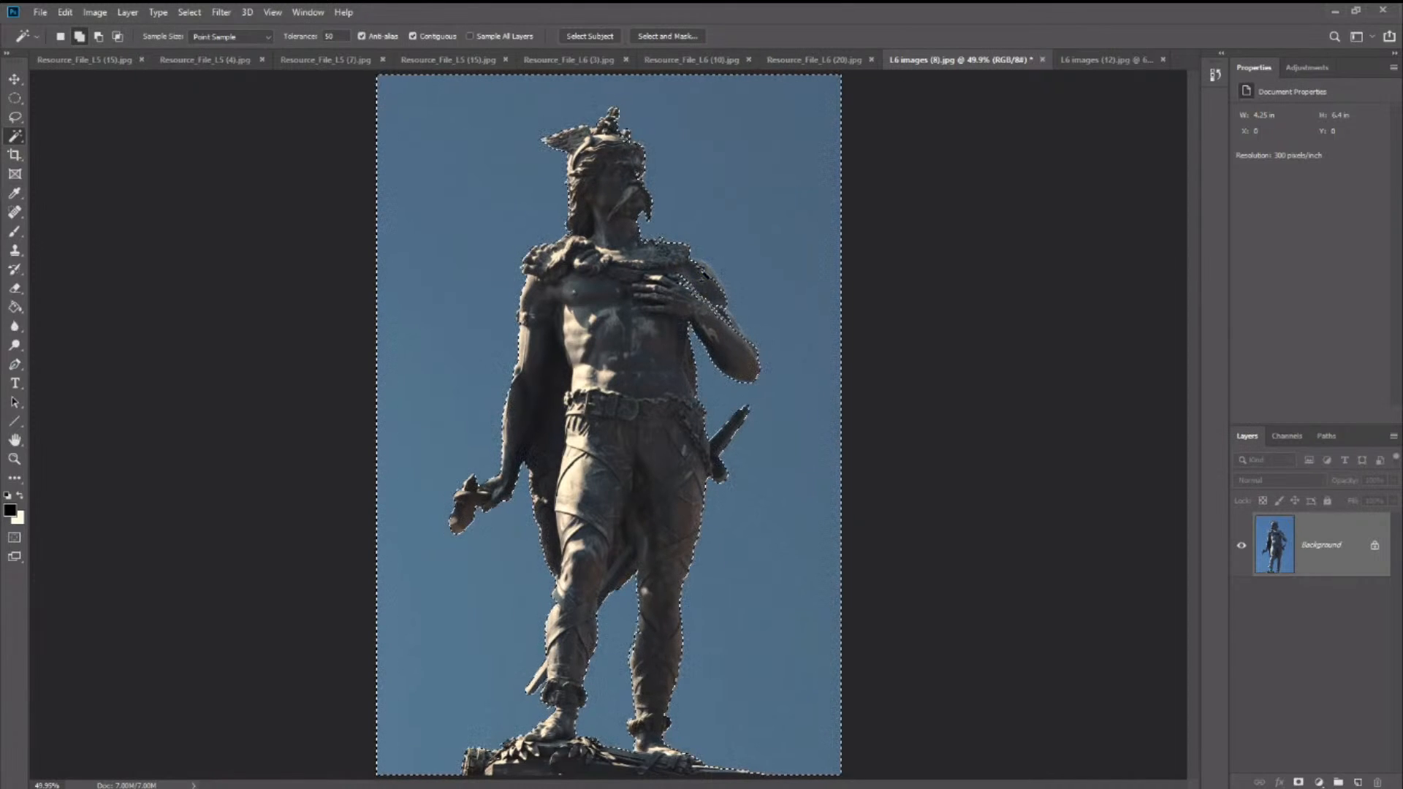
# Step: Subtract the statue's shoulder, hand and forearm beside the chest from the sky selection with the Quick Selection tool
pyautogui.press('z')
pyautogui.click(703, 274)
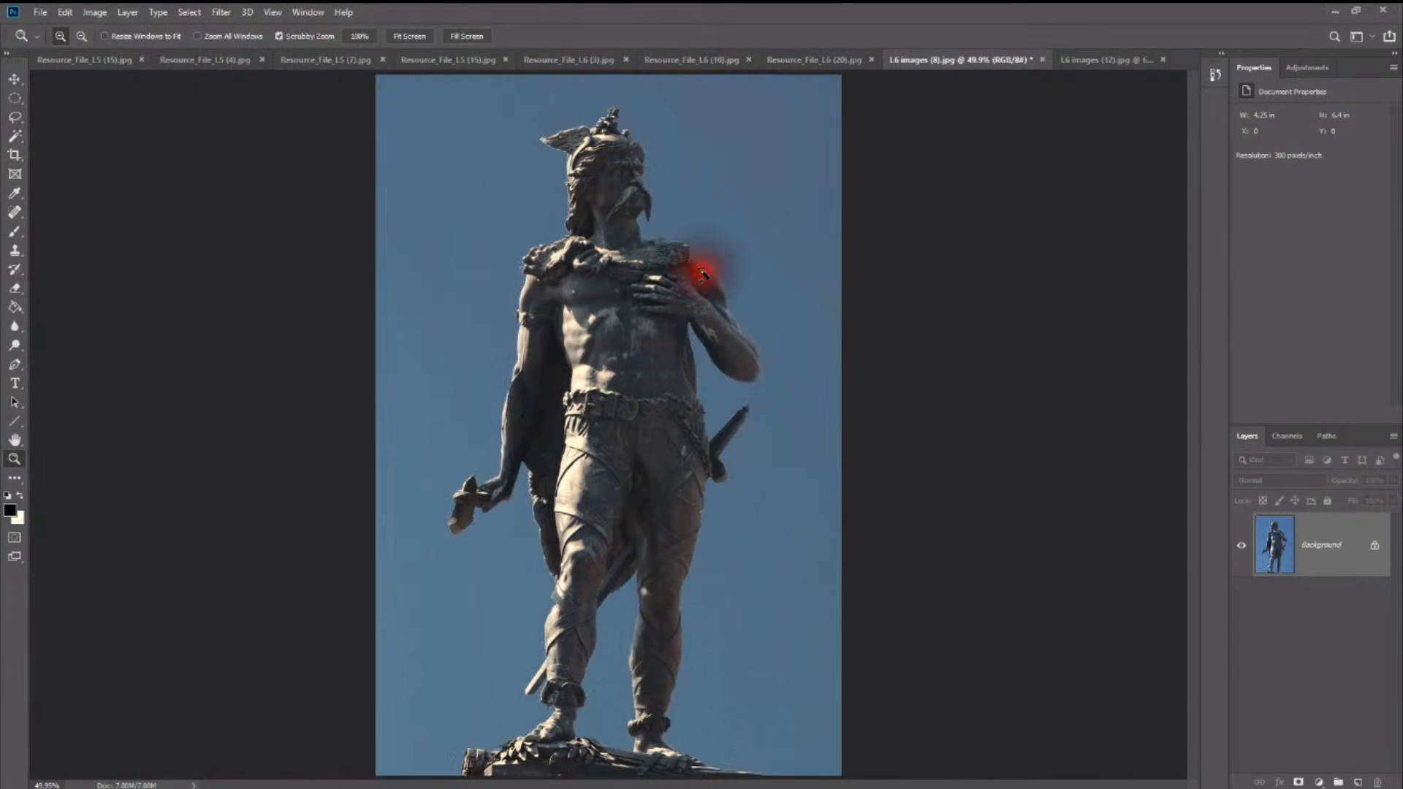
pyautogui.moveTo(703, 274); pyautogui.dragTo(752, 291)
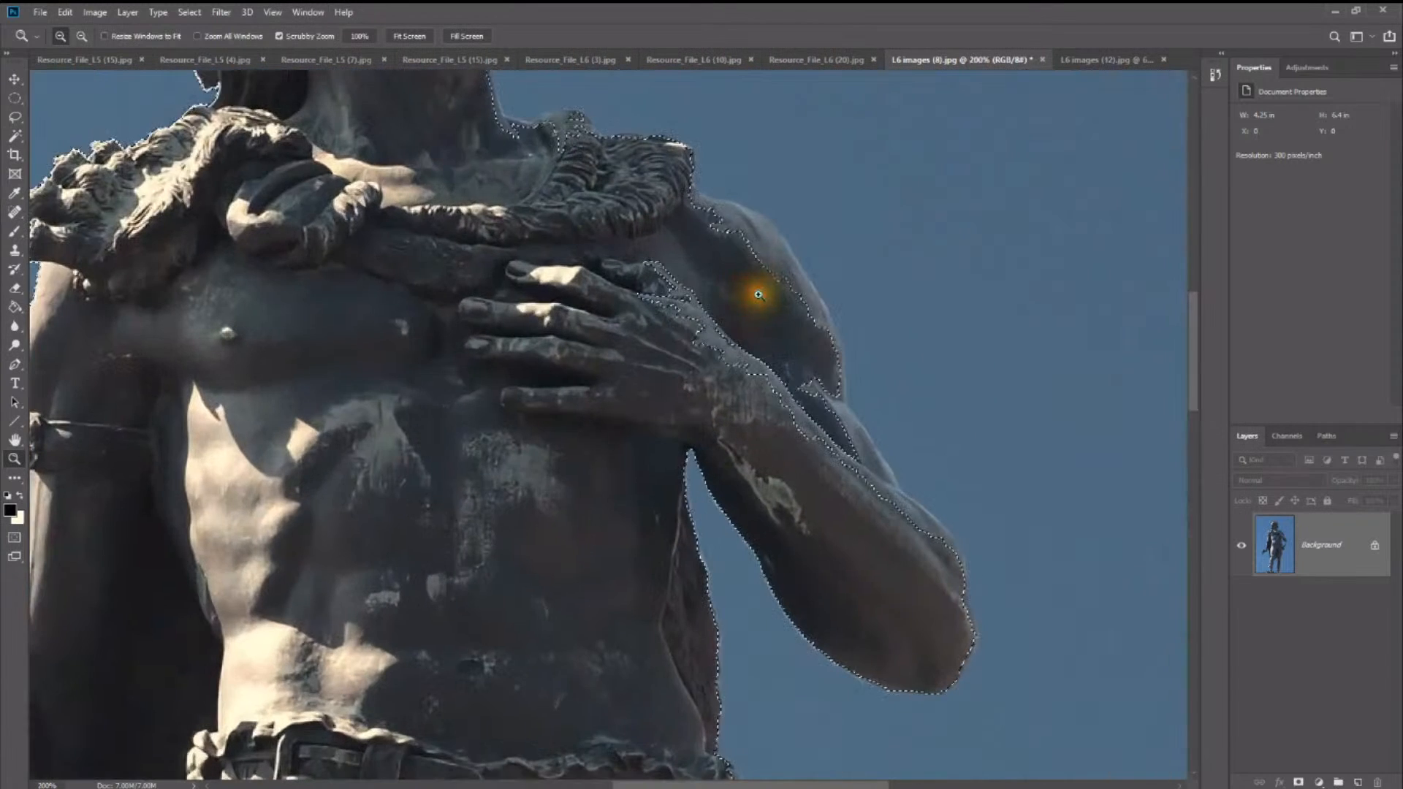
pyautogui.scroll(1, 759, 294)
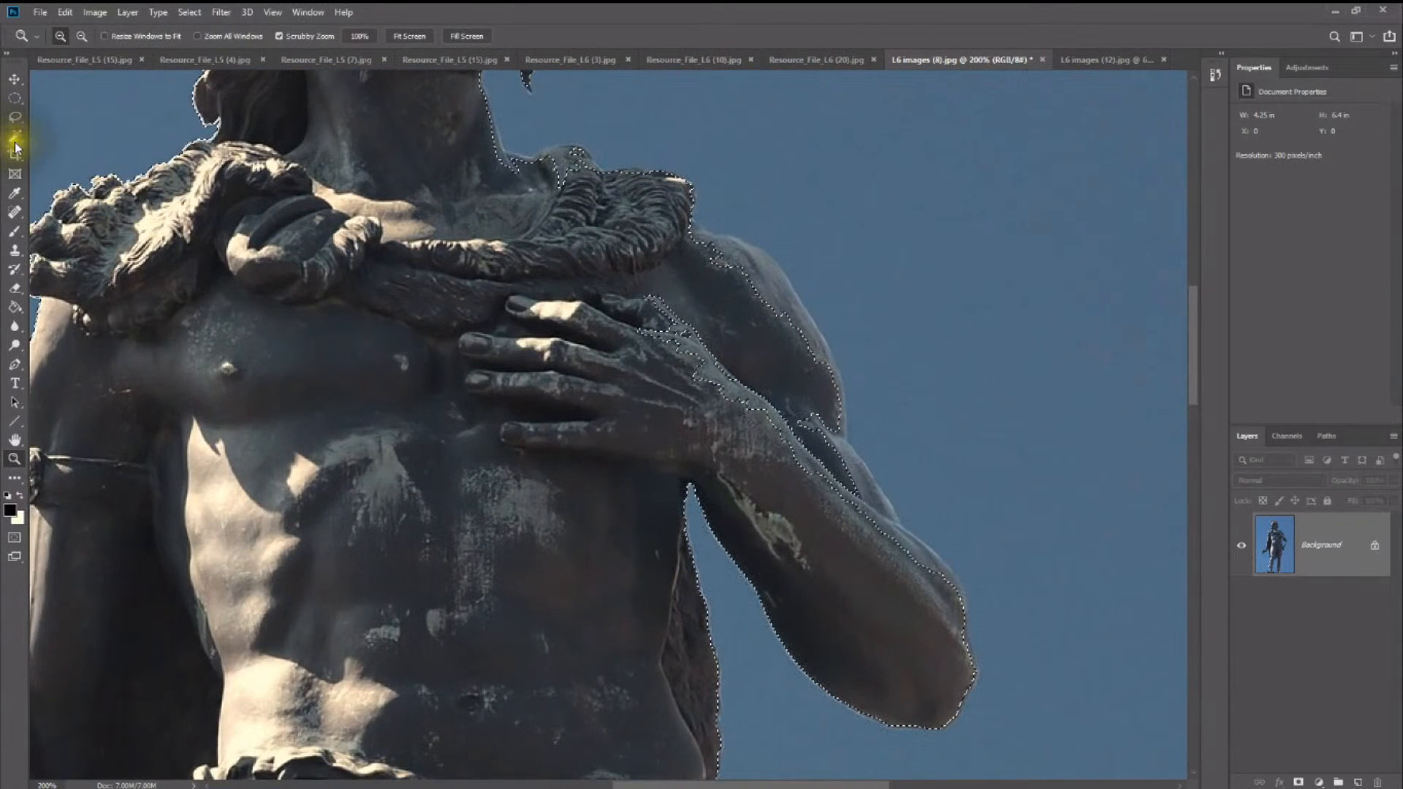
pyautogui.rightClick(14, 141)
pyautogui.click(80, 141)
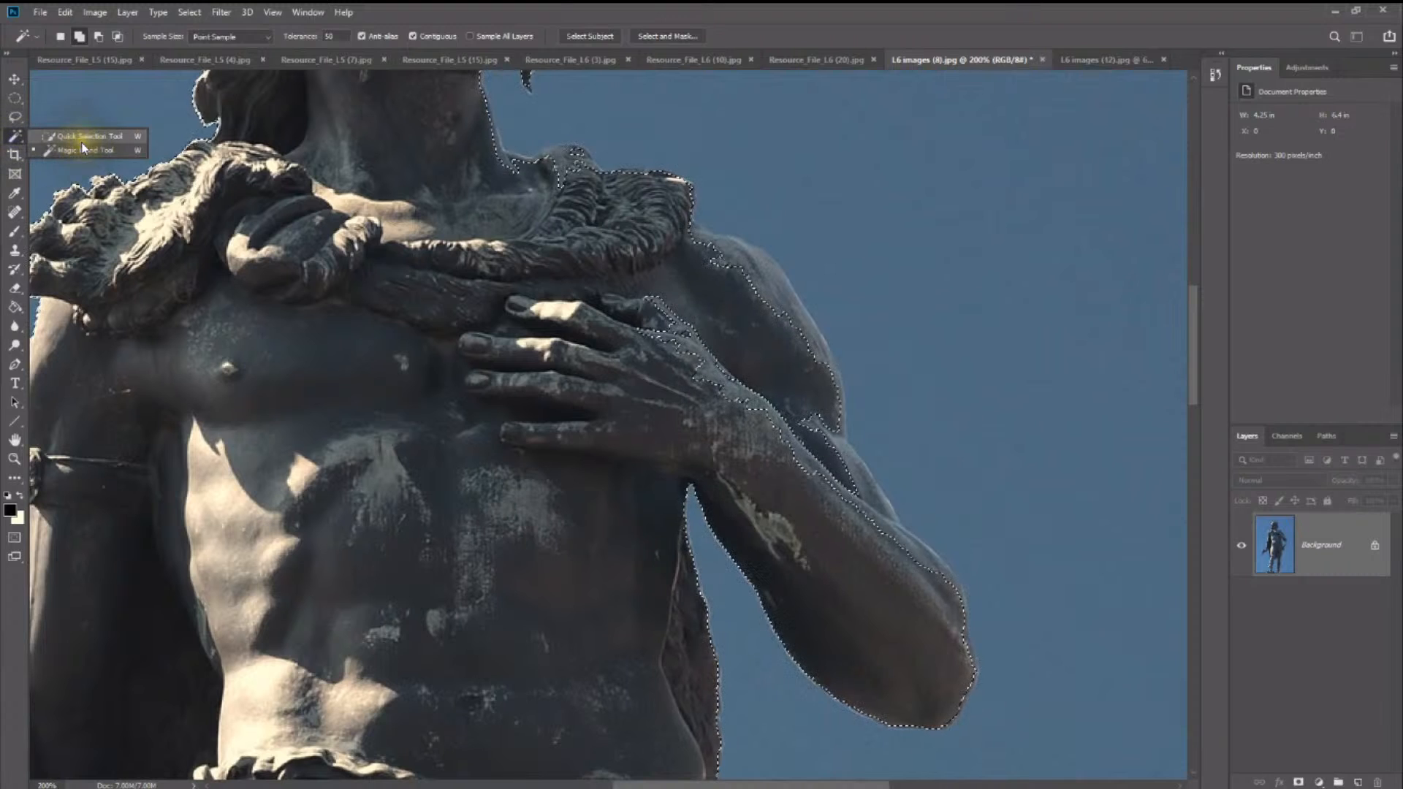
pyautogui.click(726, 272)
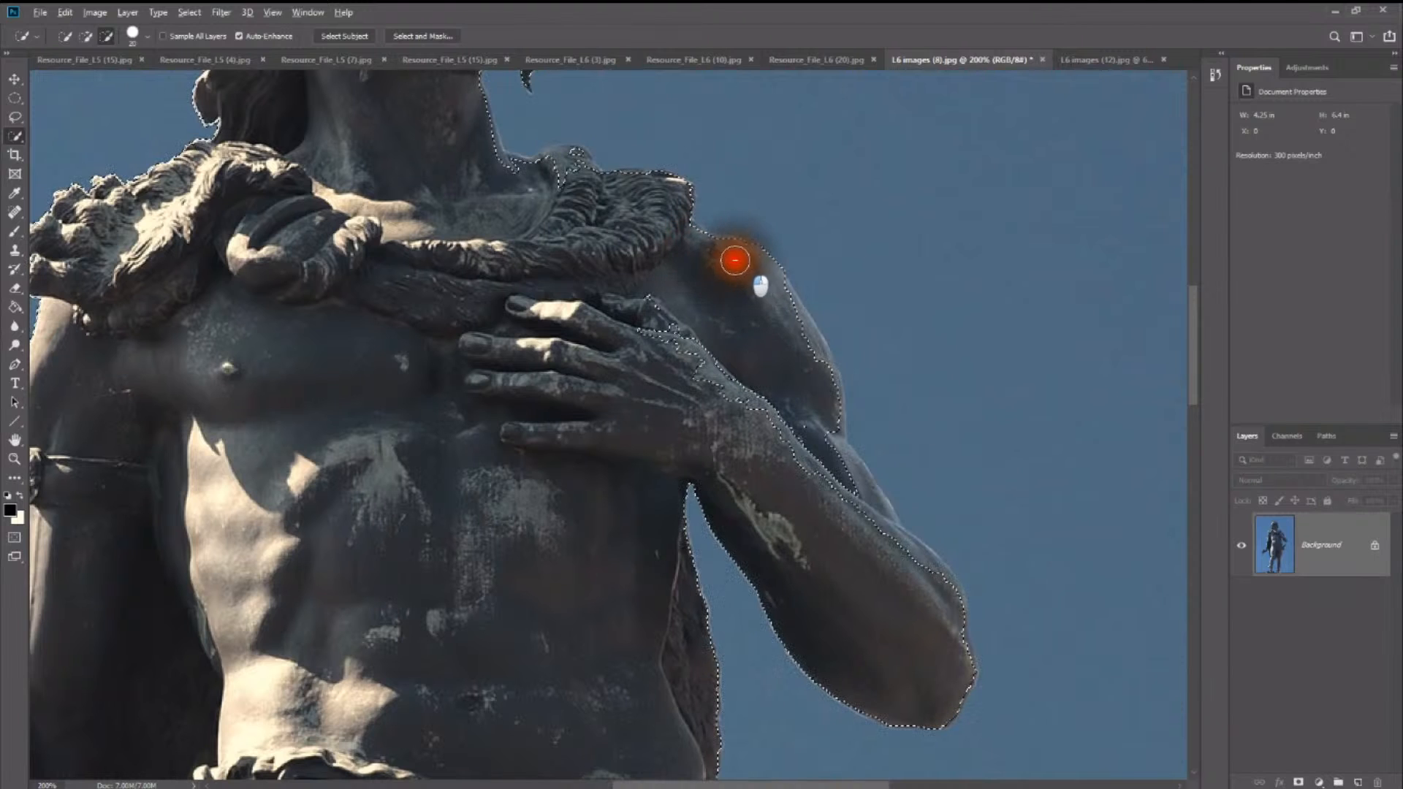
pyautogui.moveTo(735, 260)
pyautogui.mouseDown()
pyautogui.moveTo(807, 358)
pyautogui.moveTo(851, 496)
pyautogui.moveTo(932, 606)
pyautogui.moveTo(860, 499)
pyautogui.moveTo(652, 385)
pyautogui.moveTo(640, 337)
pyautogui.moveTo(730, 423)
pyautogui.mouseUp()
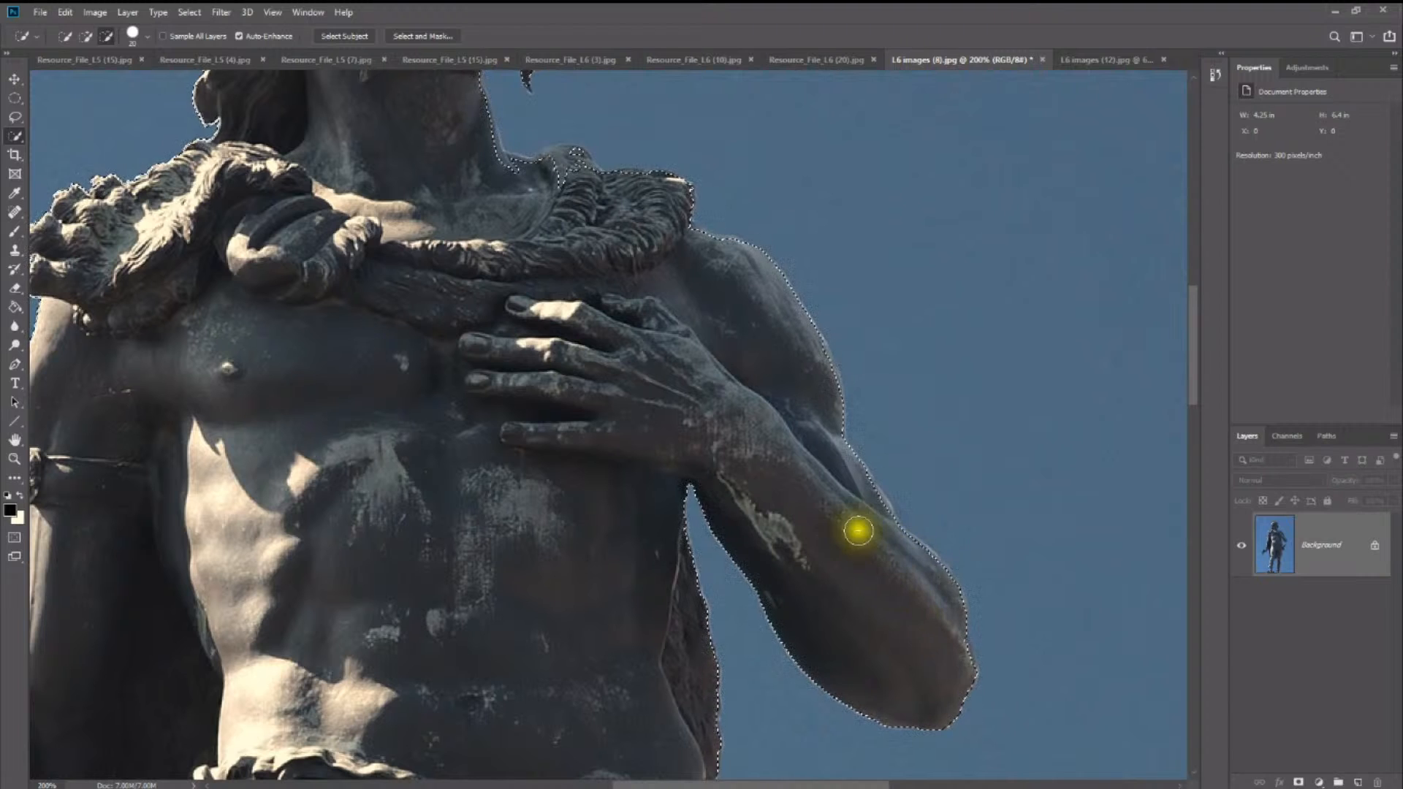
# Step: Clean up the sky selection around the statue's neck, moustache and face with the Quick Selection tool, checking the torso outline
pyautogui.moveTo(552, 197)
pyautogui.mouseDown()
pyautogui.moveTo(555, 166)
pyautogui.moveTo(501, 173)
pyautogui.moveTo(479, 147)
pyautogui.mouseUp()
pyautogui.scroll(3, 397, 179)
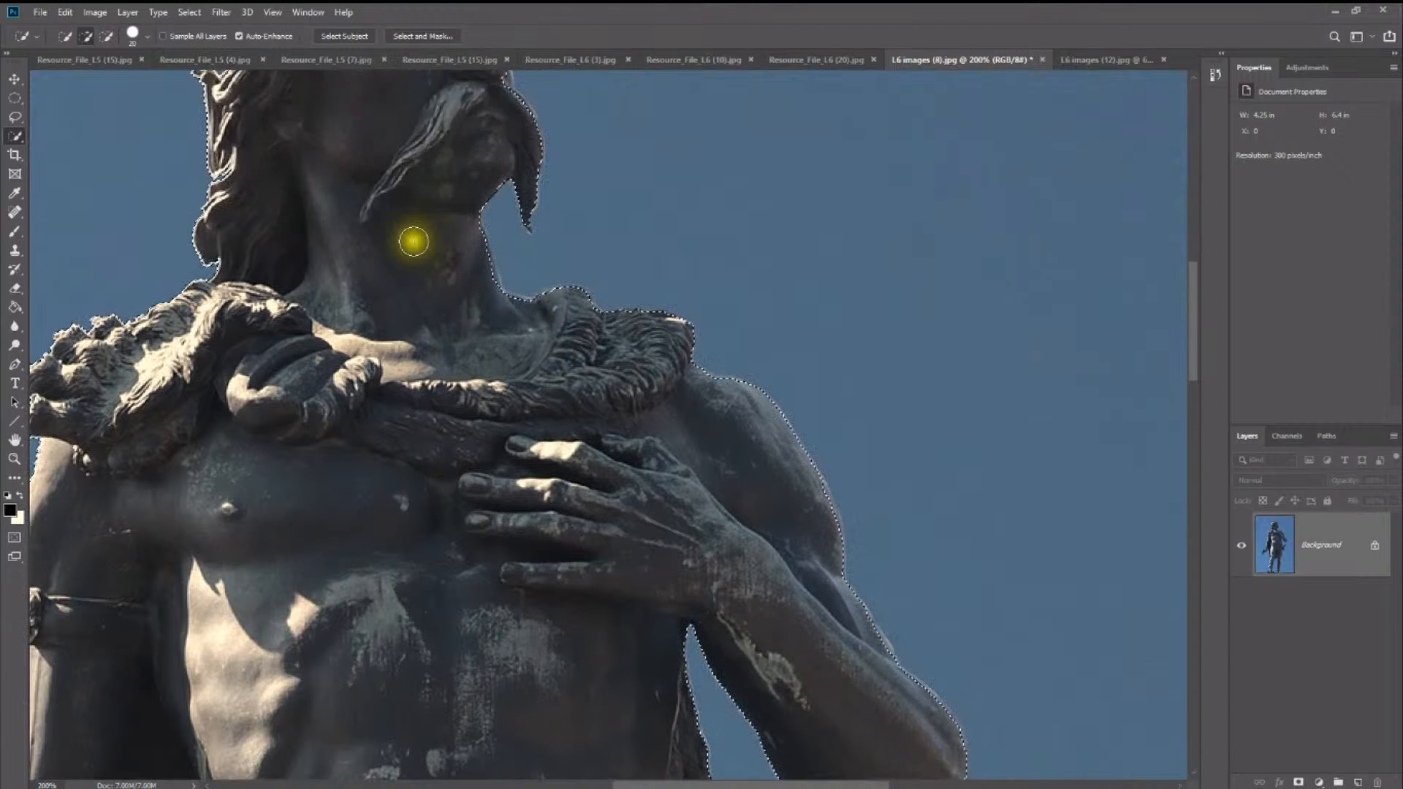
pyautogui.scroll(5, 409, 242)
pyautogui.moveTo(450, 206)
pyautogui.mouseDown()
pyautogui.moveTo(489, 269)
pyautogui.moveTo(485, 250)
pyautogui.mouseUp()
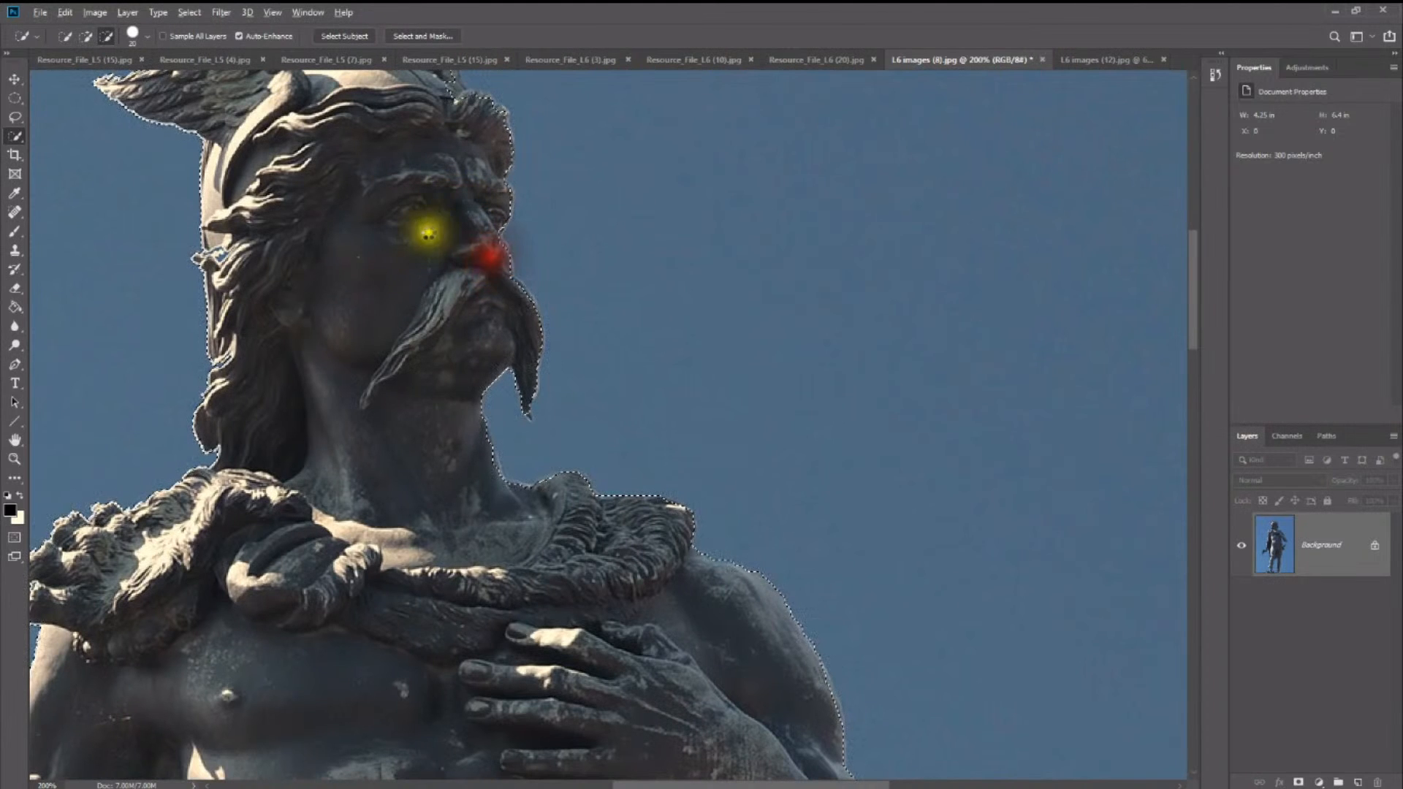
pyautogui.scroll(3, 407, 226)
pyautogui.moveTo(432, 206); pyautogui.dragTo(435, 191)
pyautogui.scroll(-2, 323, 308)
pyautogui.scroll(-6, 323, 307)
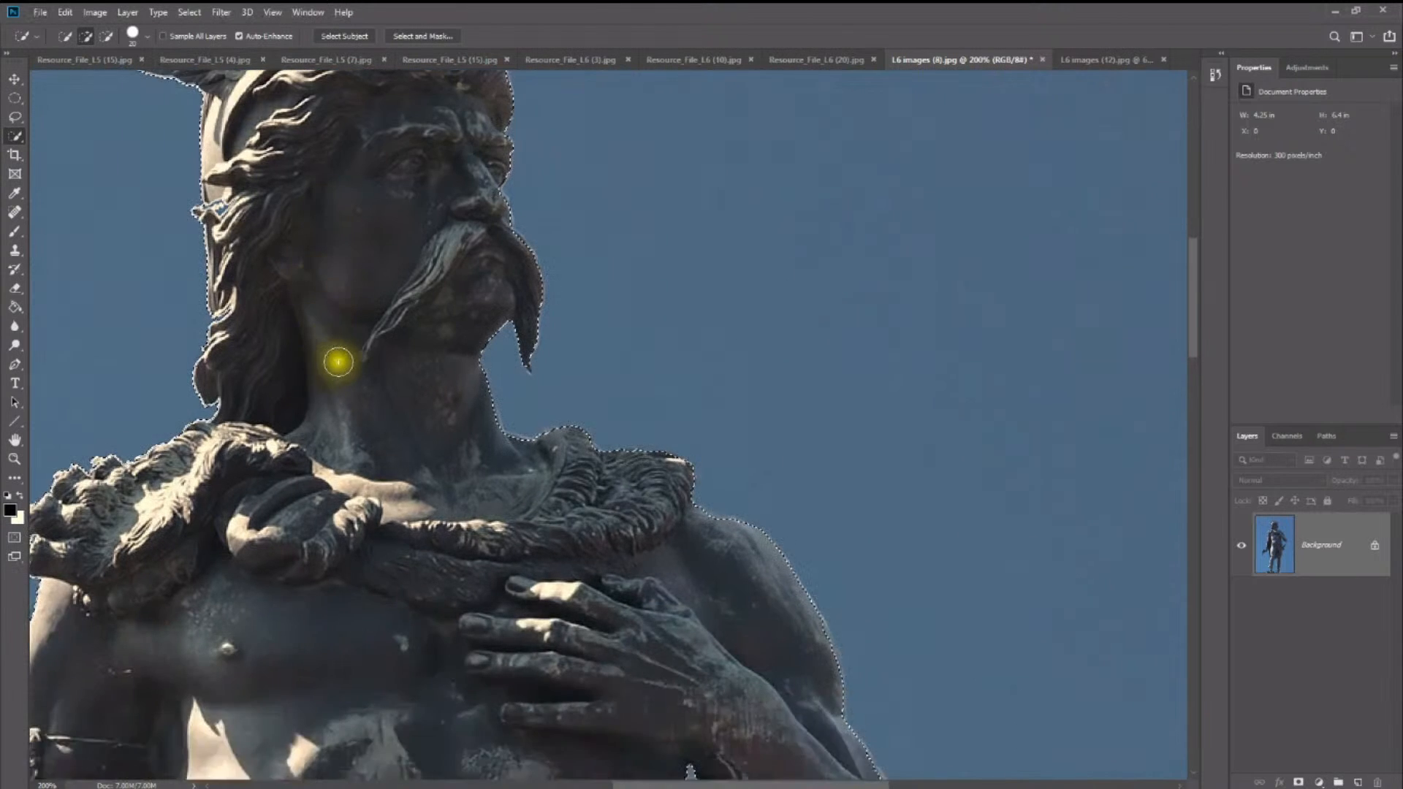
pyautogui.scroll(-2, 395, 420)
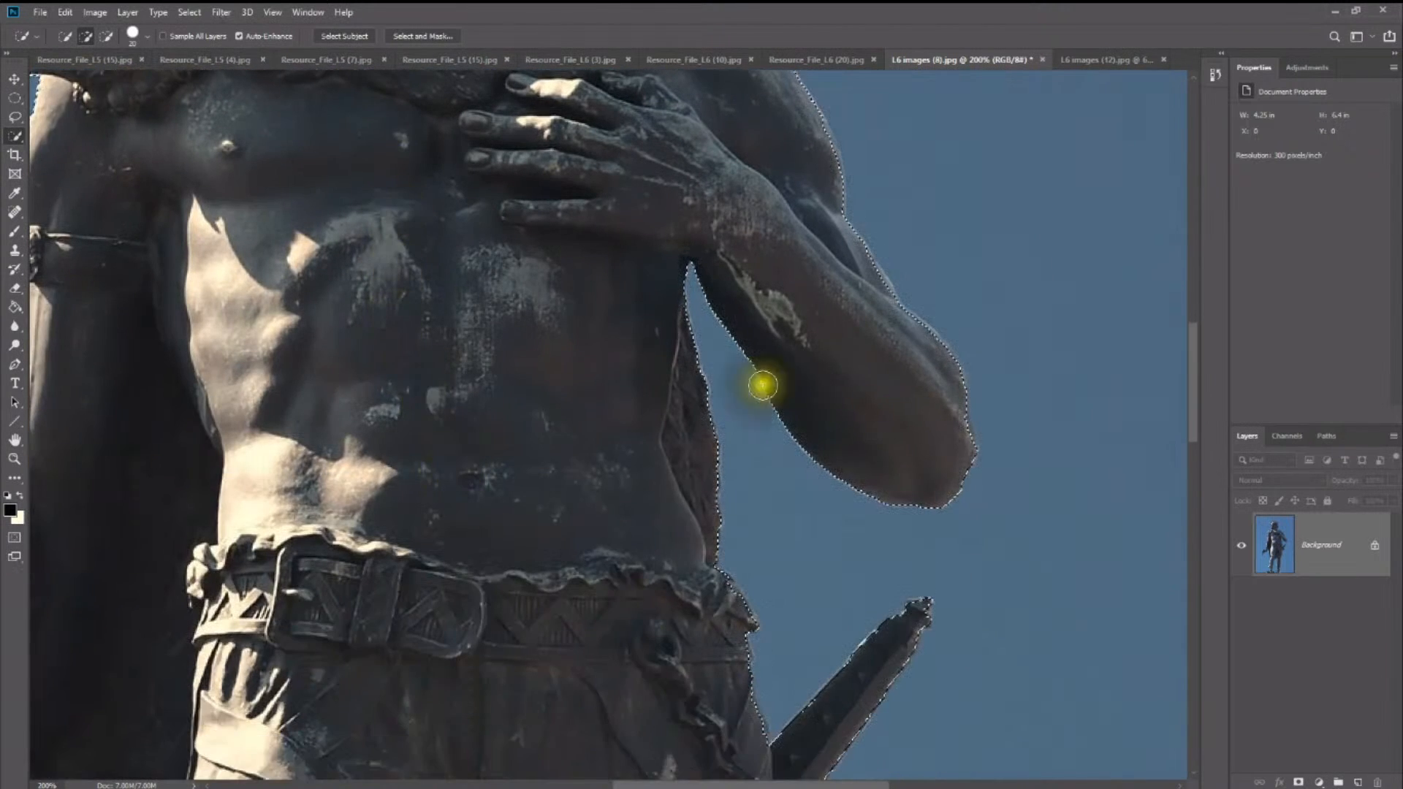
# Step: Invert the sky selection so that the statue is selected instead
pyautogui.moveTo(1190, 350)
pyautogui.mouseDown()
pyautogui.moveTo(1208, 585)
pyautogui.moveTo(1088, 285)
pyautogui.mouseUp()
pyautogui.press('z')
pyautogui.keyDown('alt'); pyautogui.click(995, 250); pyautogui.keyUp('alt')
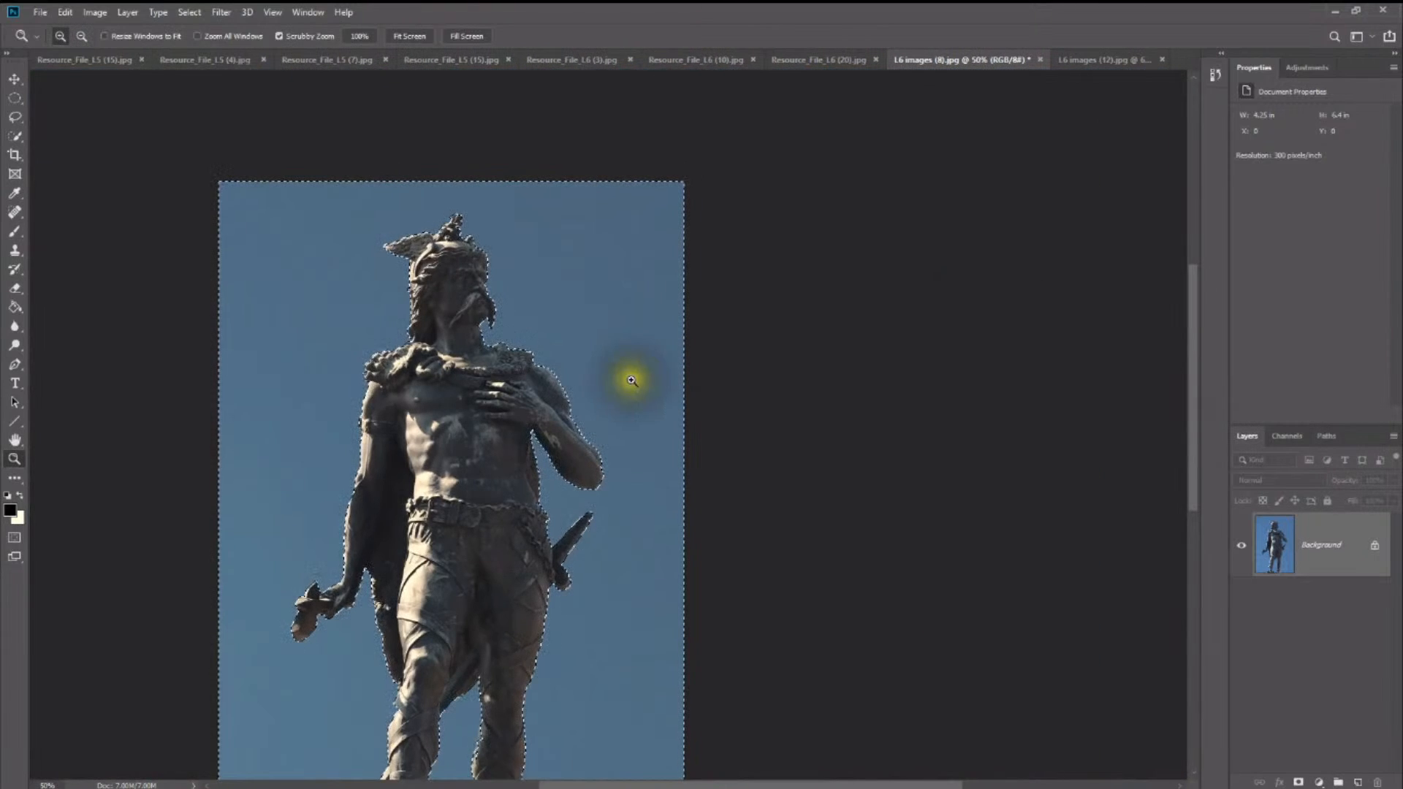
pyautogui.scroll(-2, 583, 369)
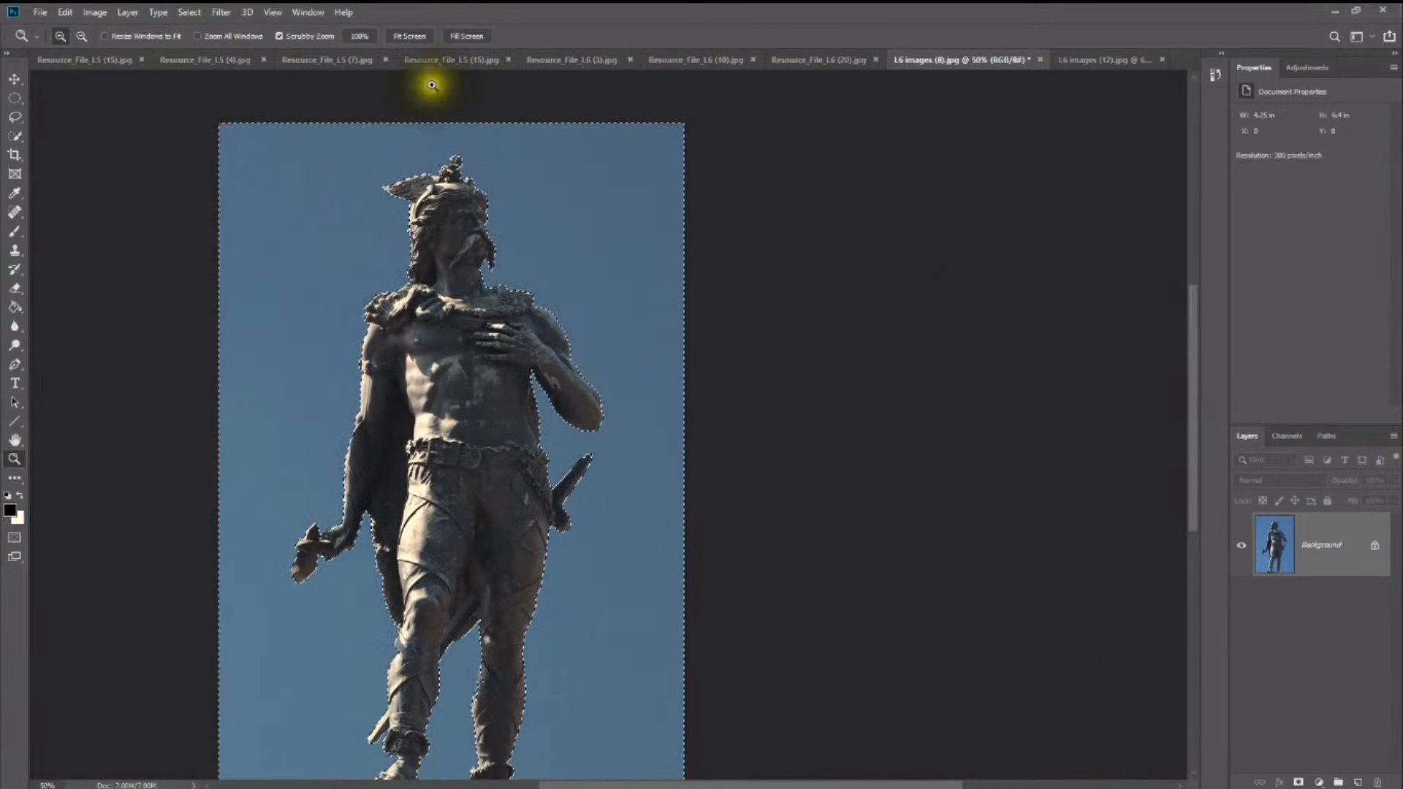
pyautogui.click(413, 37)
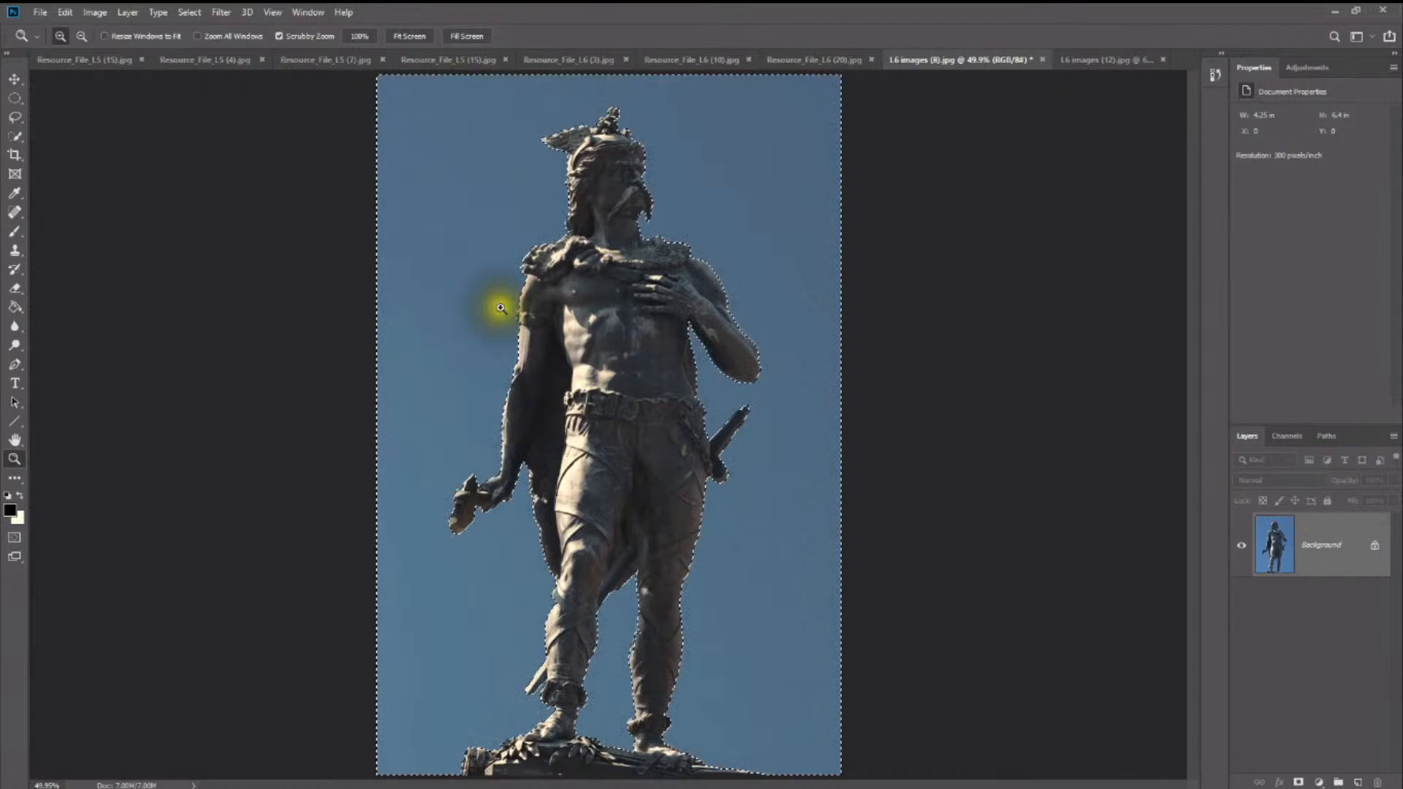
pyautogui.click(14, 98)
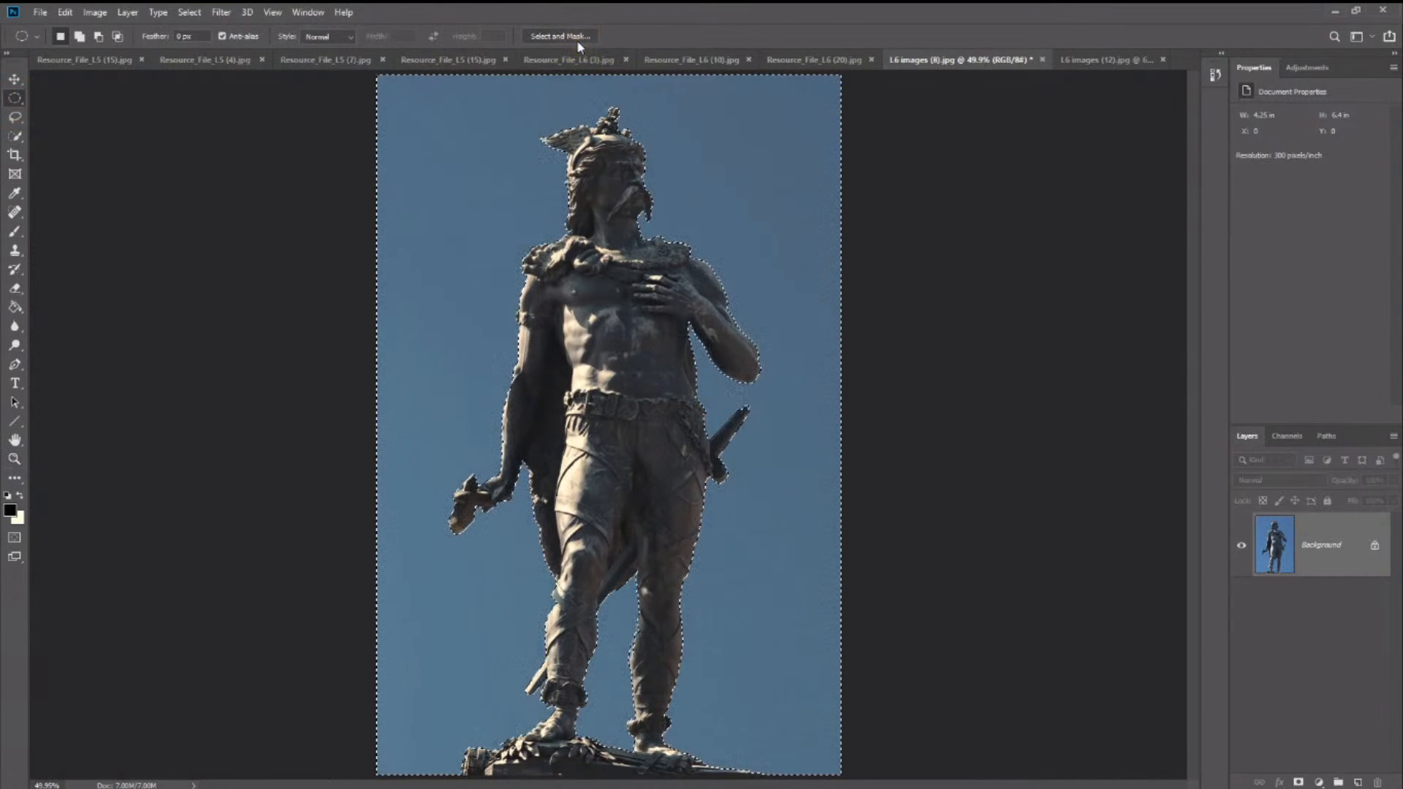
pyautogui.rightClick(546, 116)
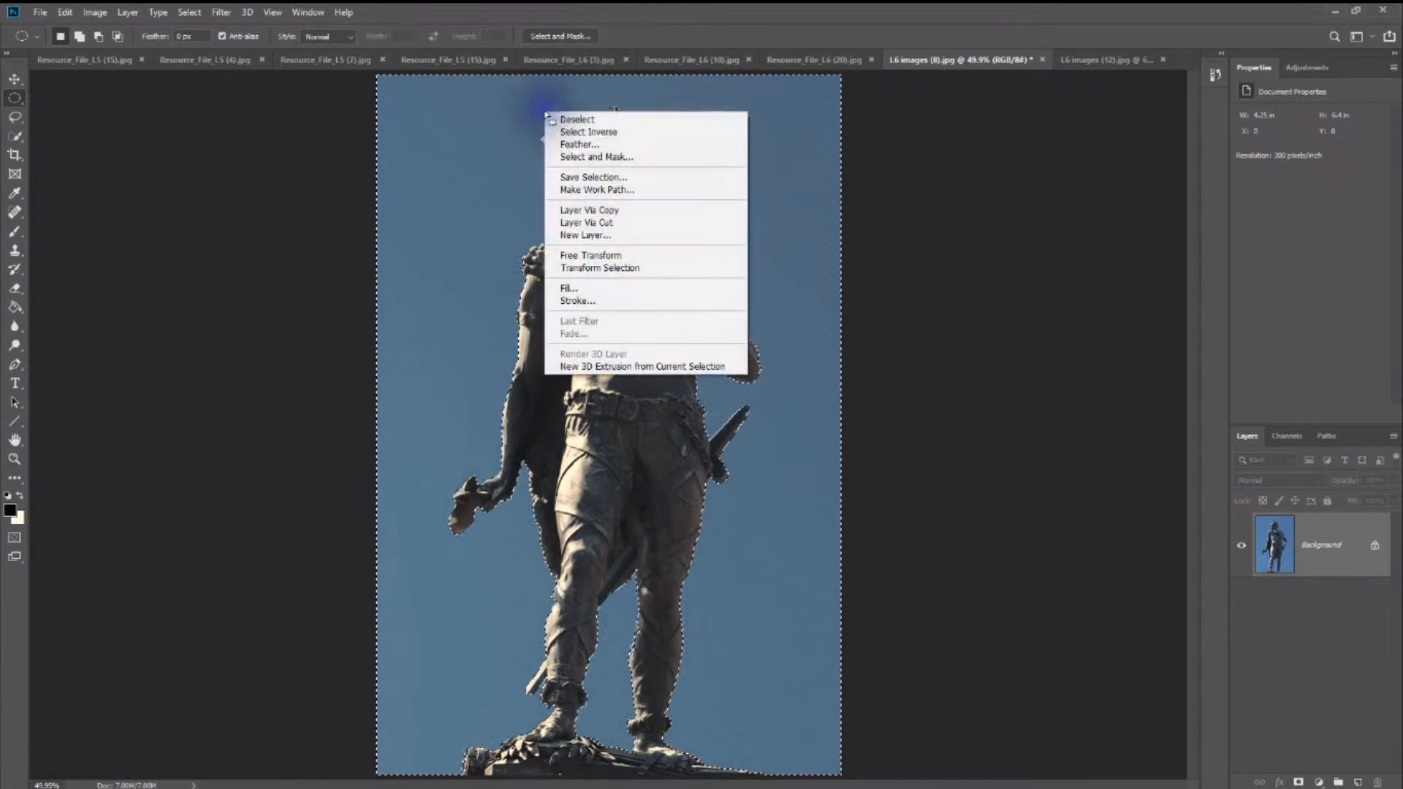
pyautogui.click(598, 134)
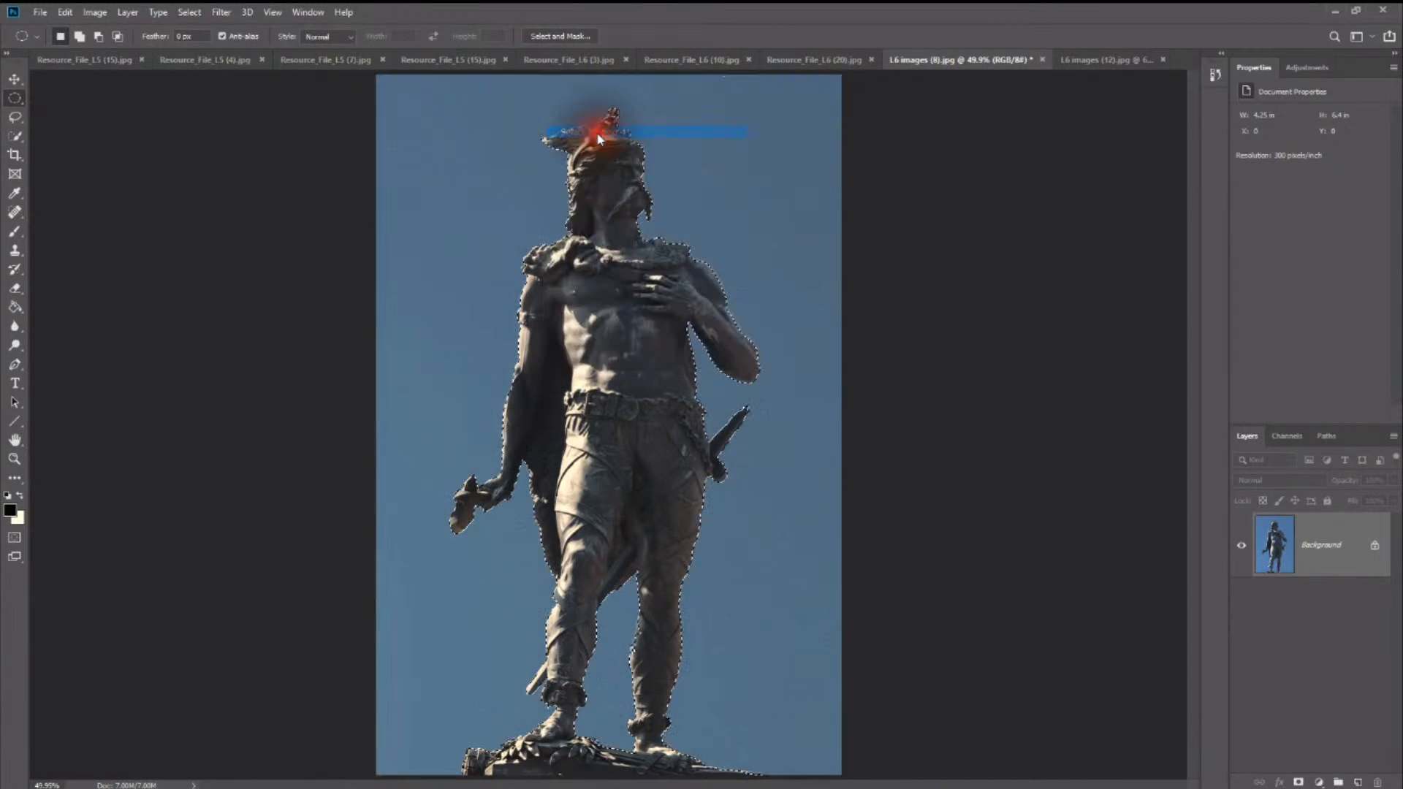
# Step: Open the statue selection in Select and Mask and show its edge on black at 82% opacity
pyautogui.click(561, 36)
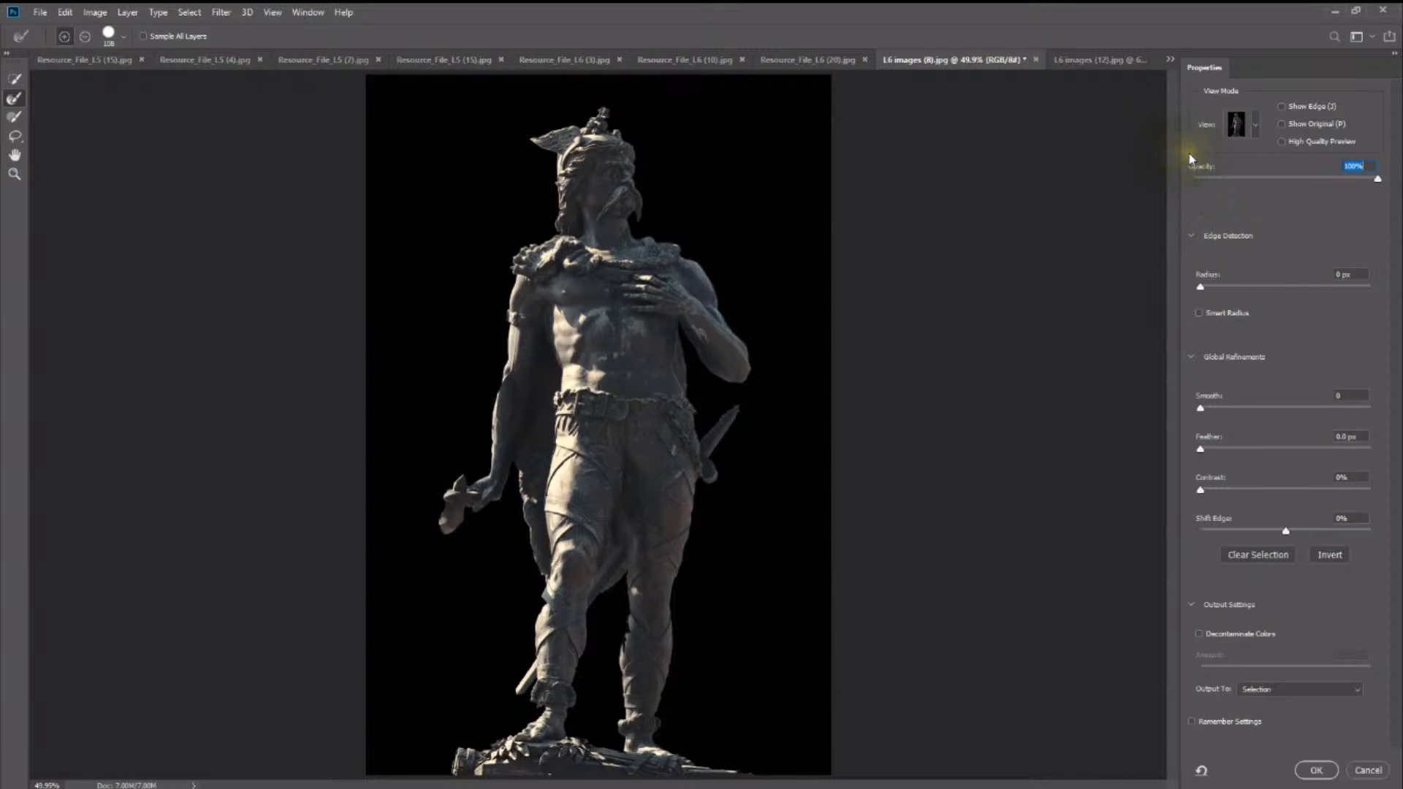
pyautogui.click(1256, 125)
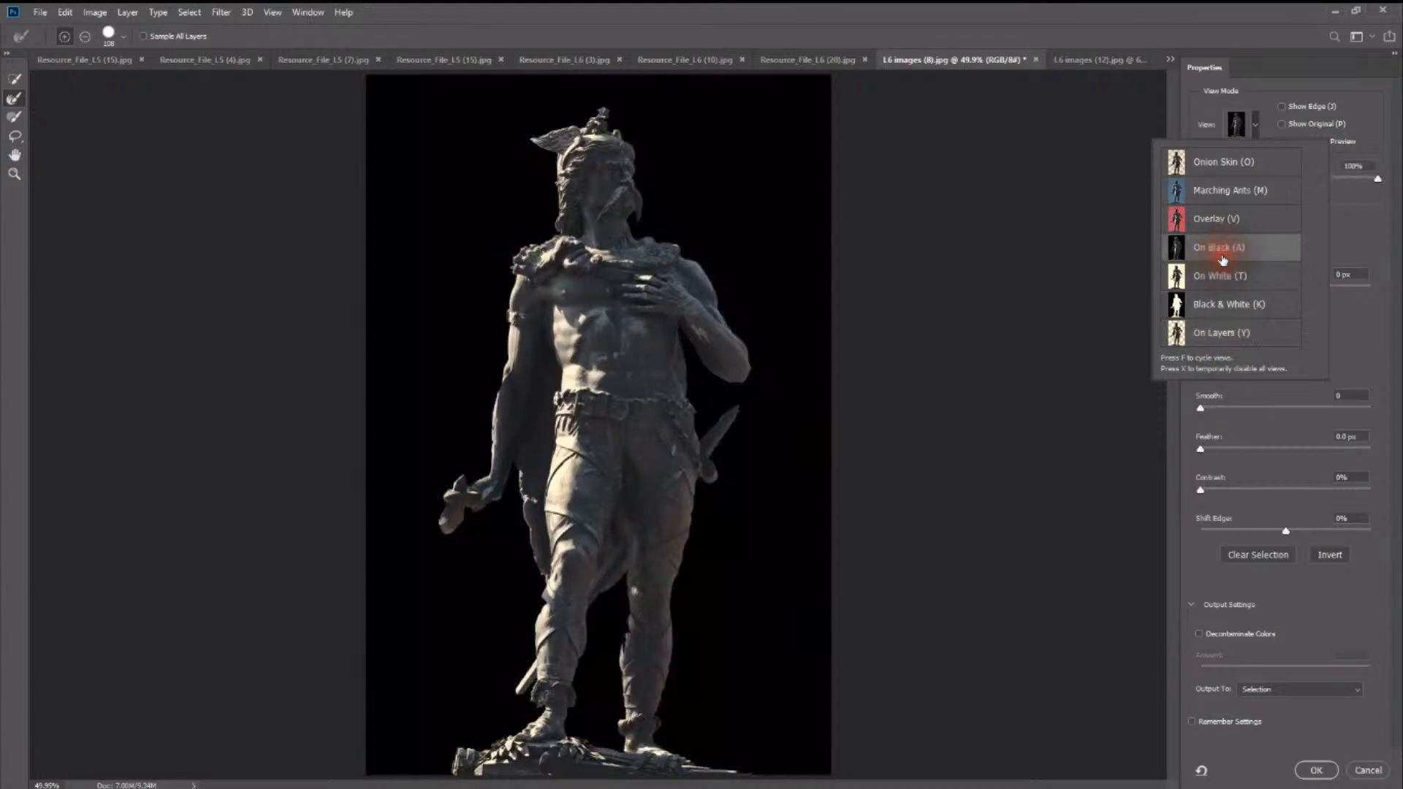
pyautogui.click(1274, 106)
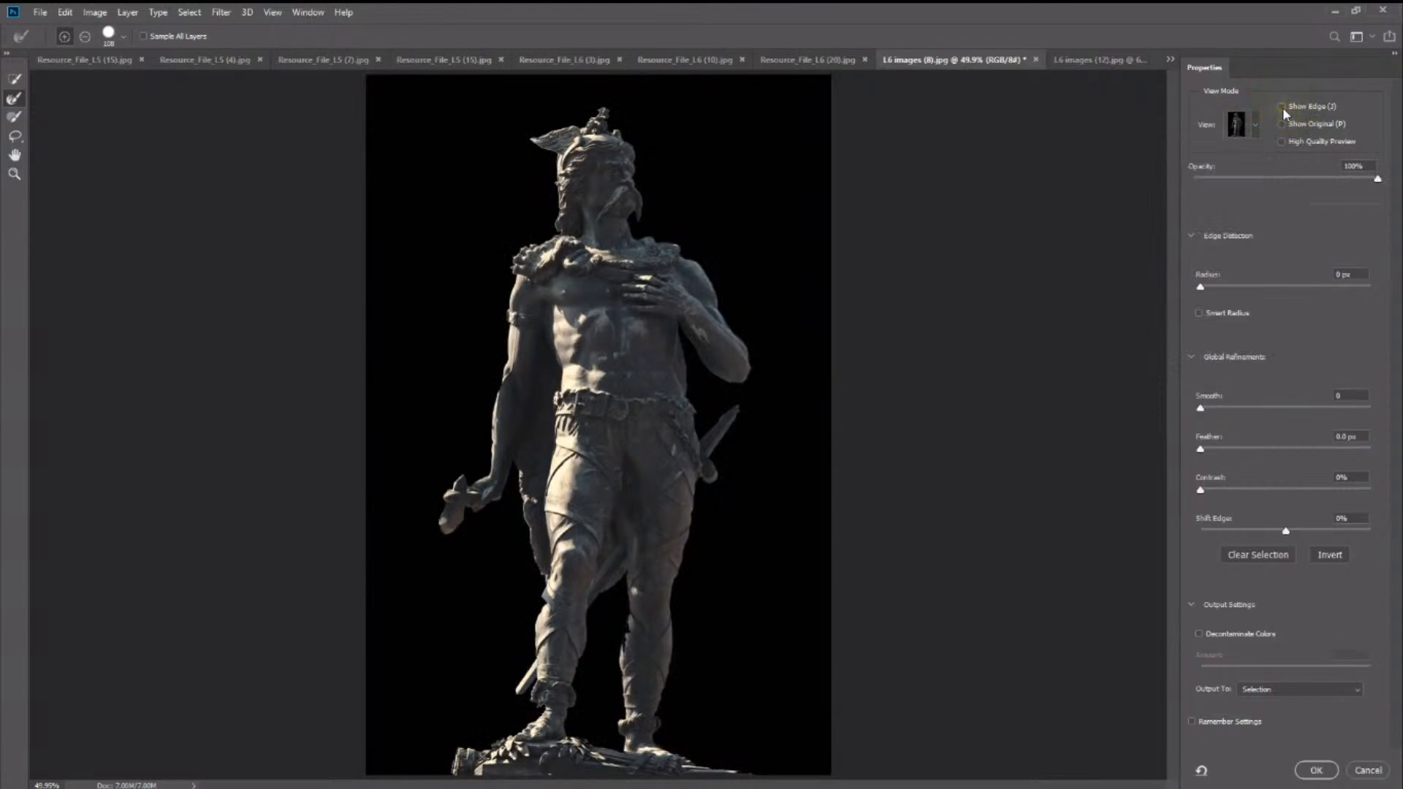
pyautogui.click(1282, 107)
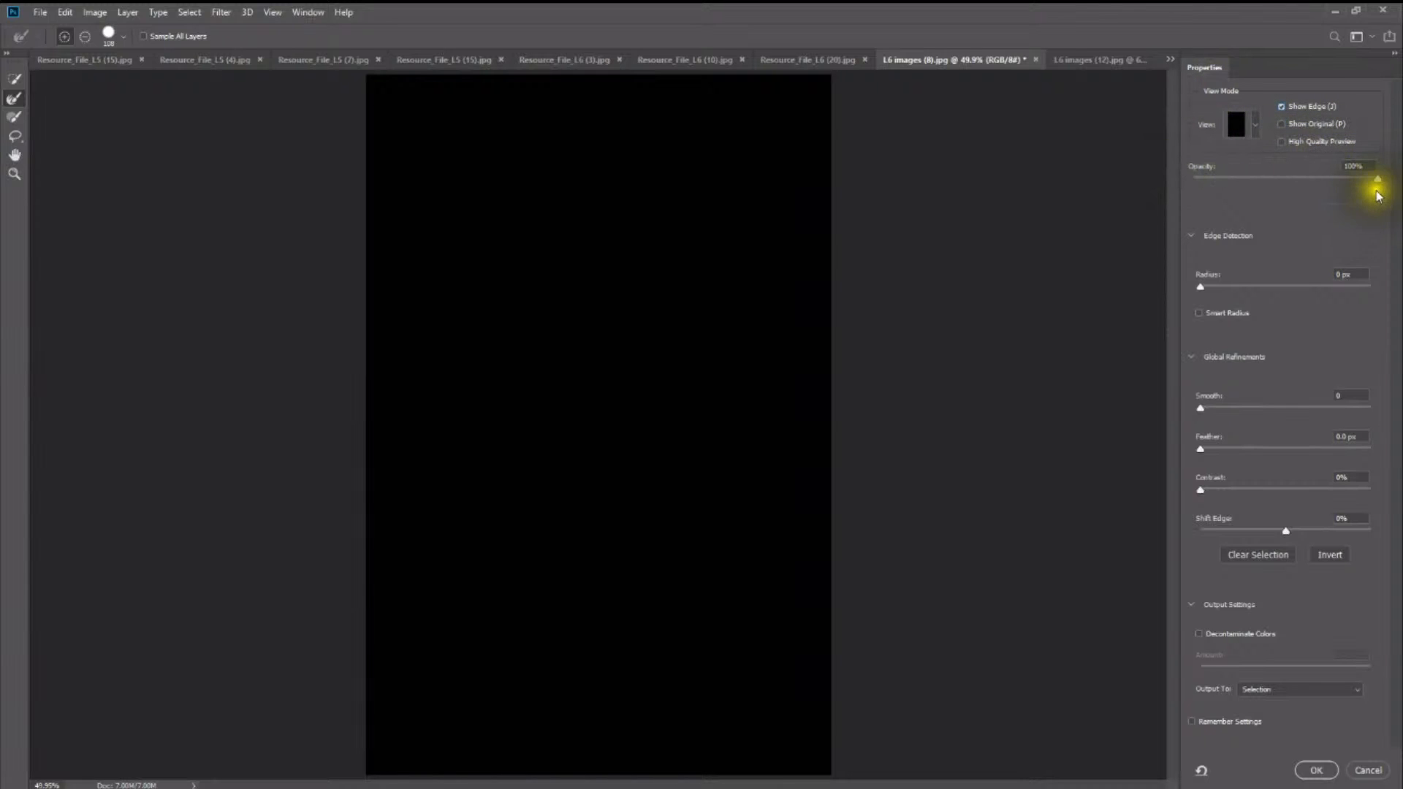
pyautogui.moveTo(1374, 182); pyautogui.dragTo(1344, 184)
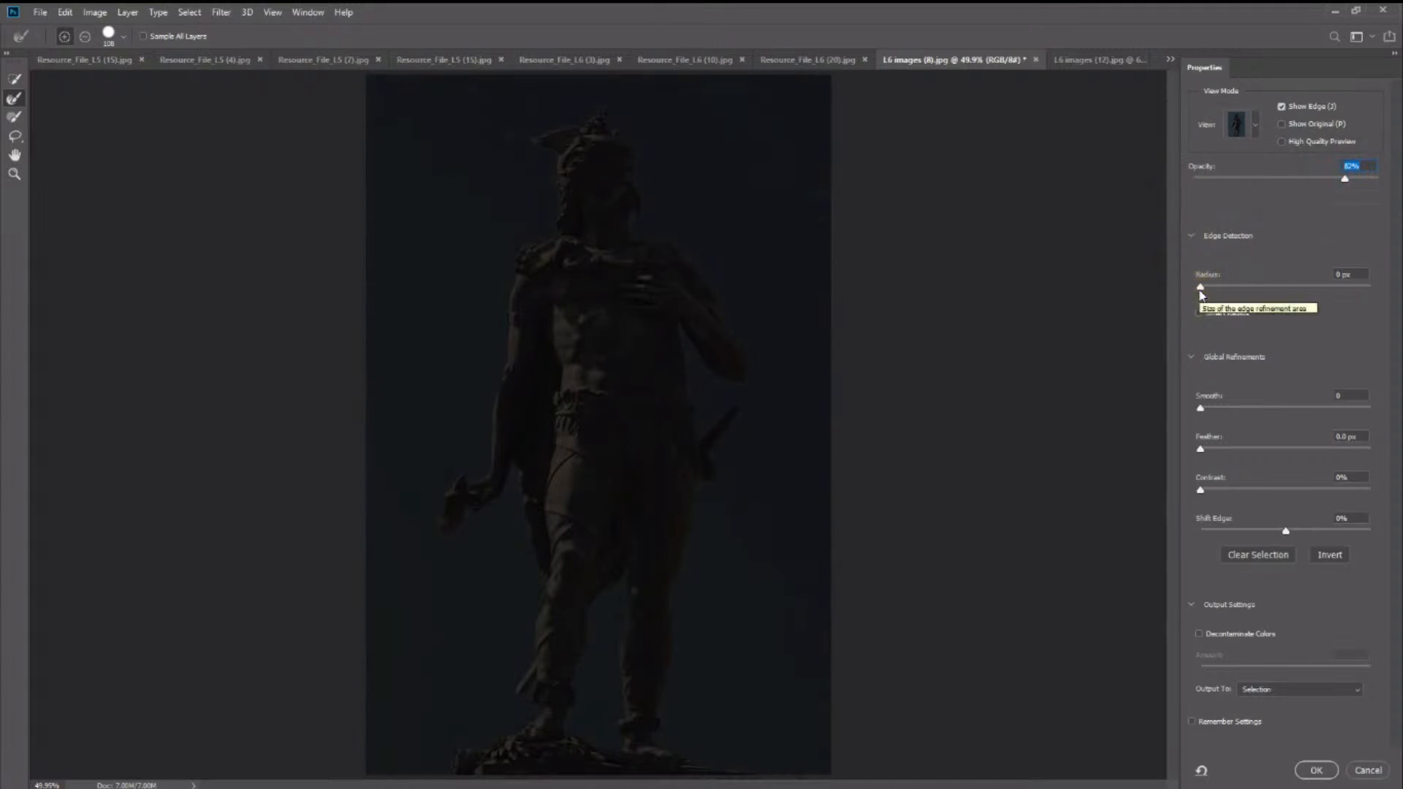
# Step: Try Edge Detection radii of 1, 14, 6 and 4 px on the statue's outline
pyautogui.moveTo(1204, 292); pyautogui.dragTo(1207, 286)
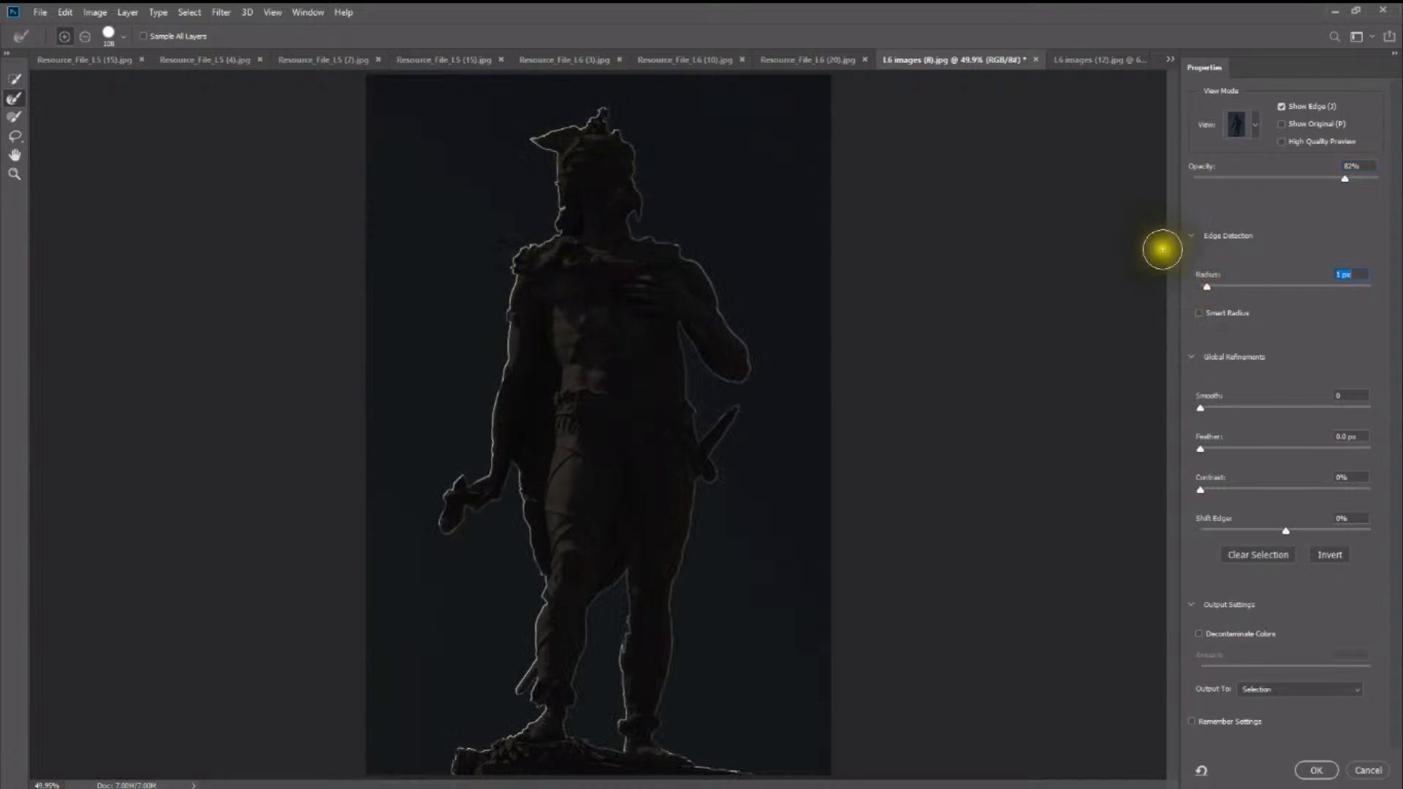
pyautogui.moveTo(1233, 285); pyautogui.dragTo(1273, 287)
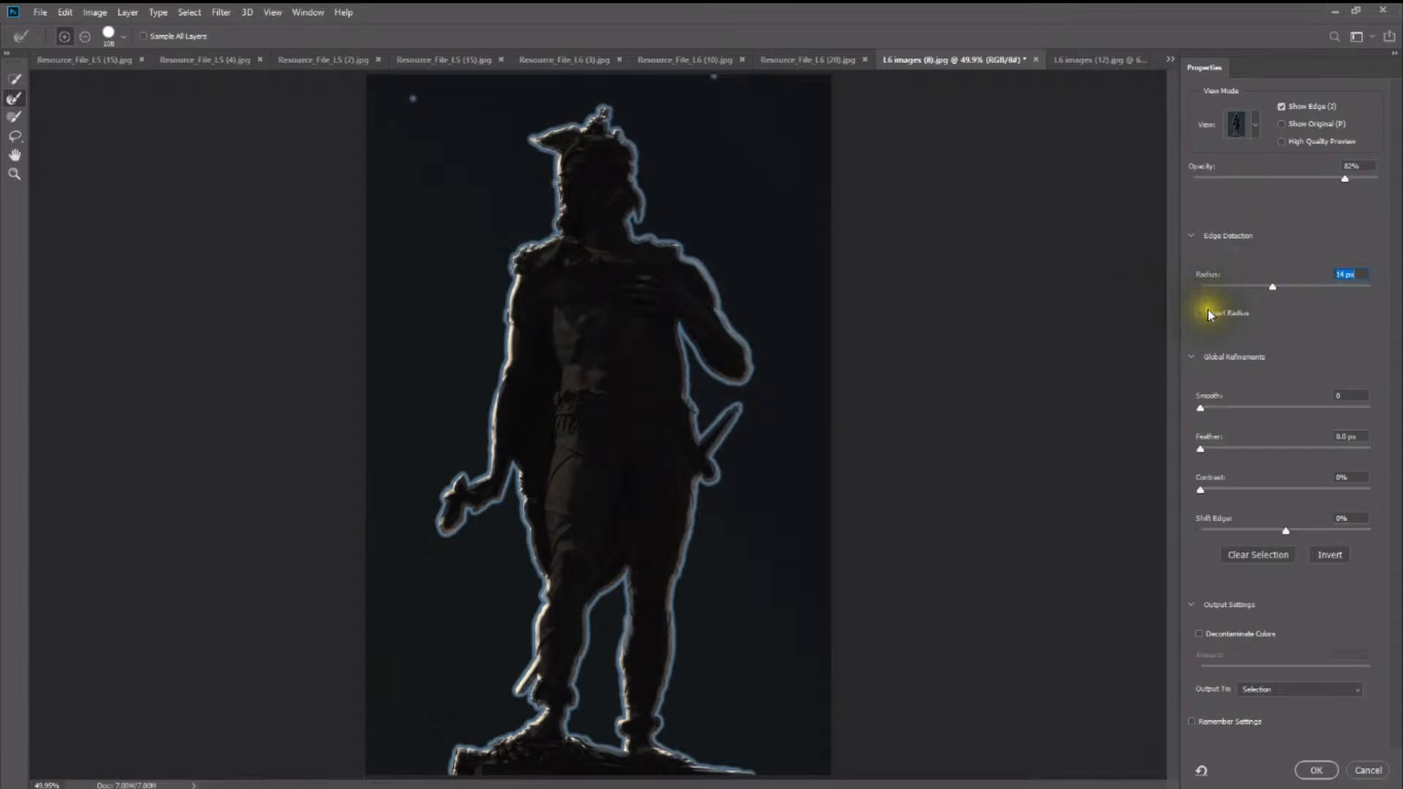
pyautogui.moveTo(1273, 286); pyautogui.dragTo(1251, 288)
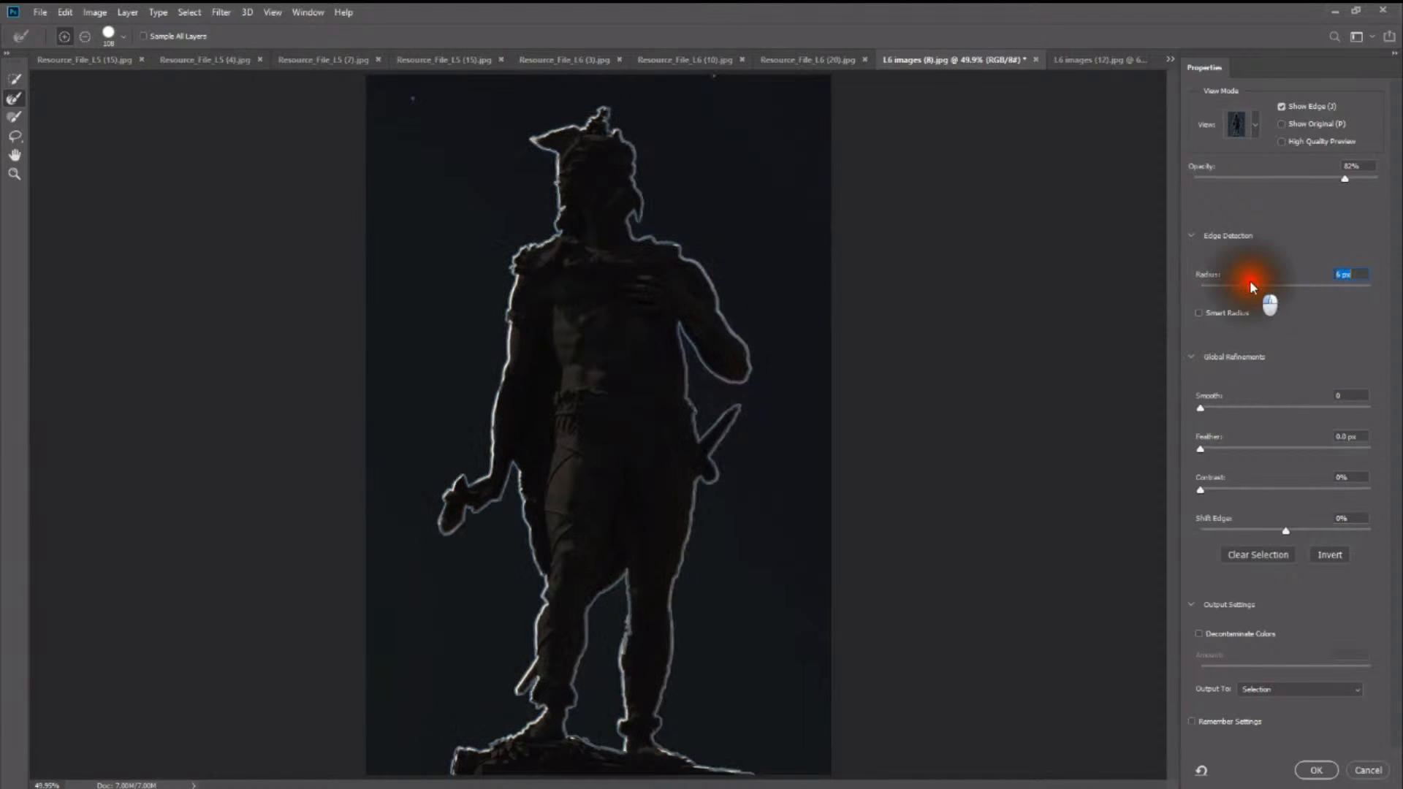
pyautogui.click(1245, 283)
pyautogui.moveTo(1244, 283); pyautogui.dragTo(1237, 285)
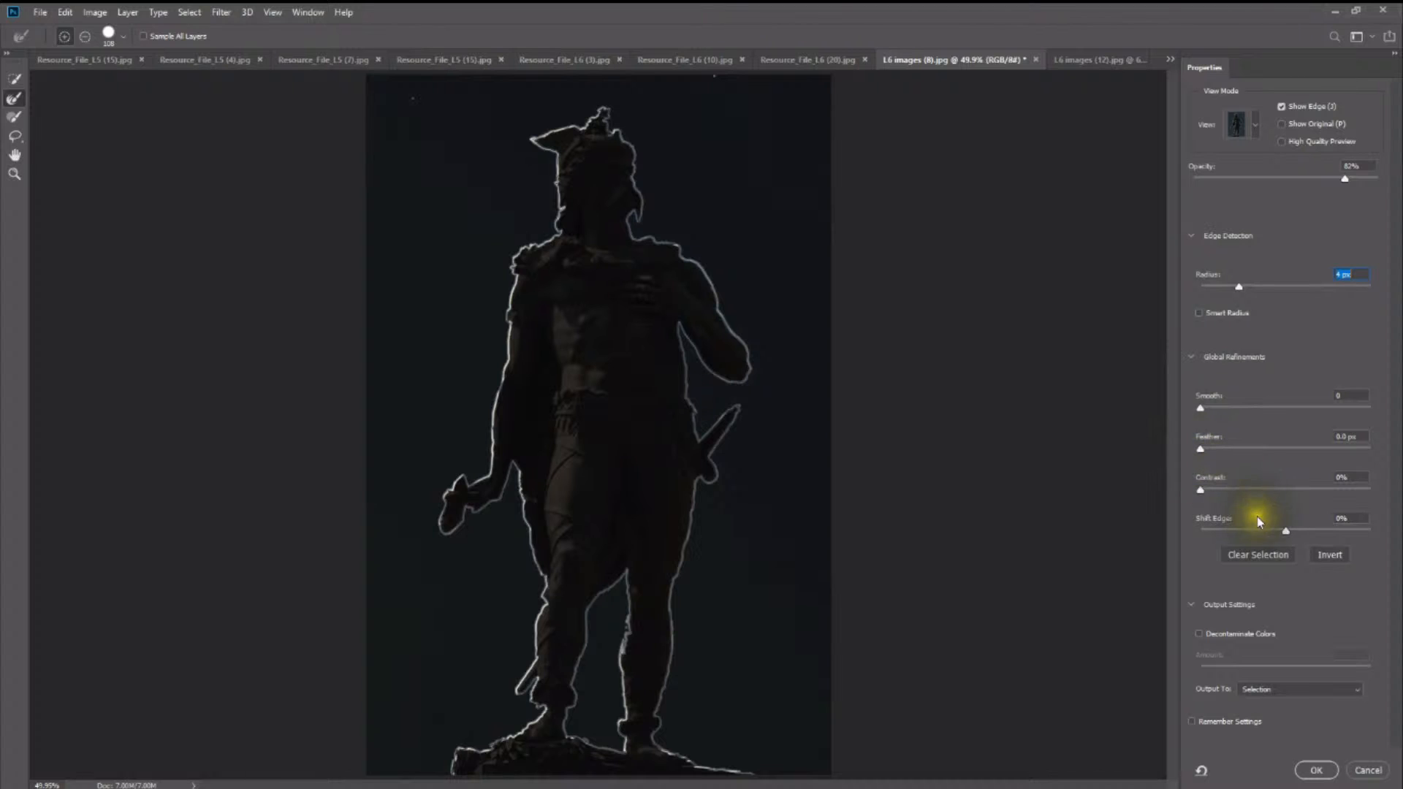
# Step: Set Shift Edge to -100% and the Edge Detection radius to 2 px
pyautogui.moveTo(1283, 532); pyautogui.dragTo(1201, 532)
pyautogui.click(1196, 531)
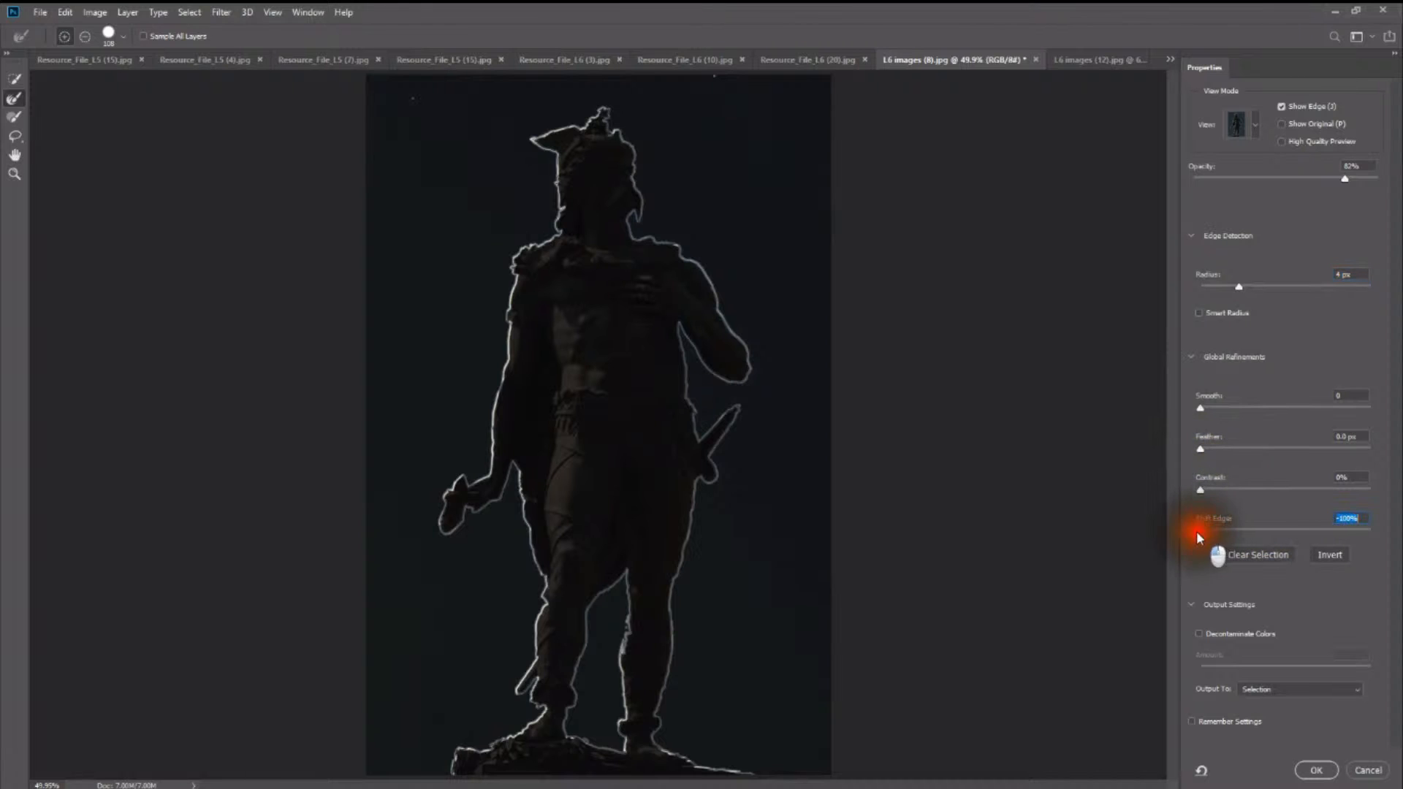
pyautogui.click(1237, 287)
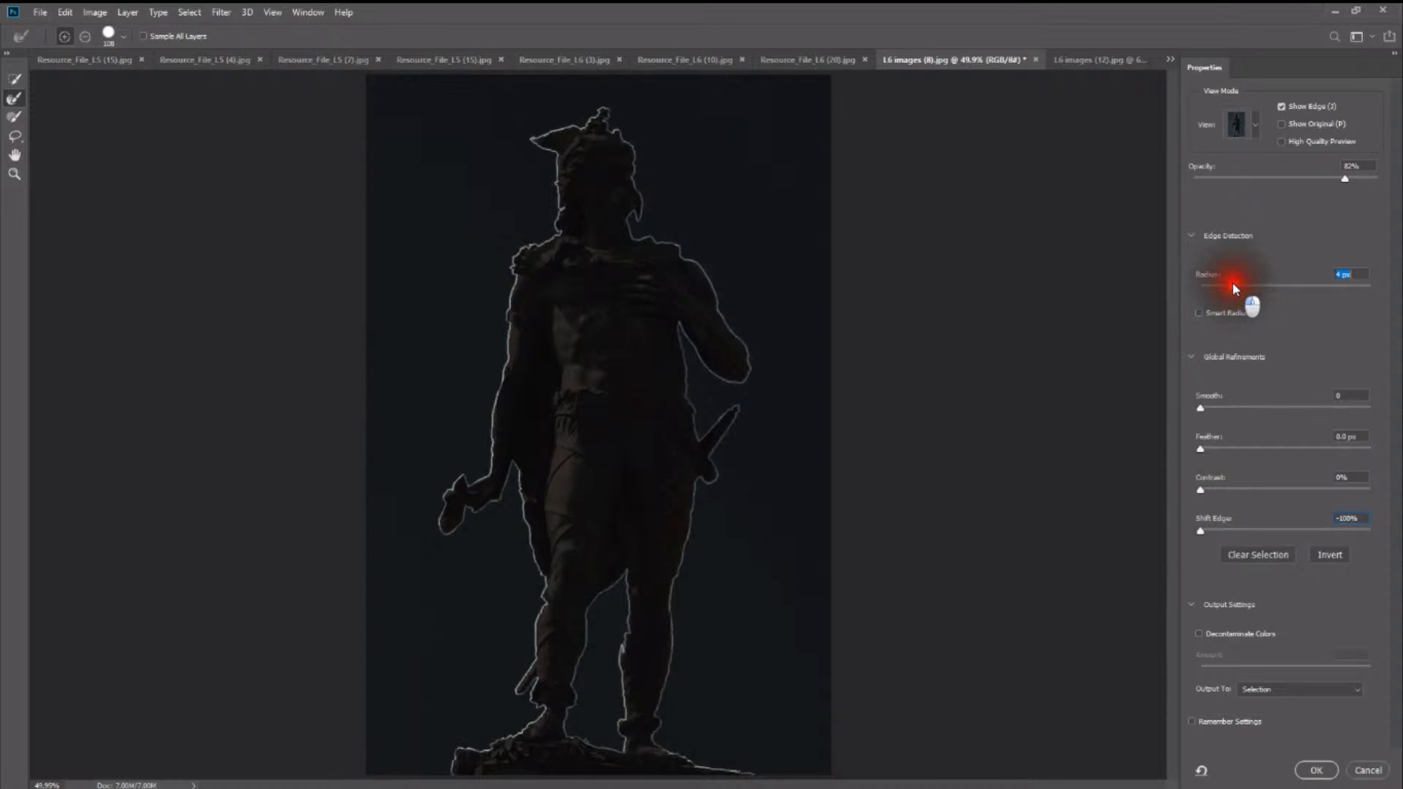
pyautogui.moveTo(1234, 288); pyautogui.dragTo(1212, 283)
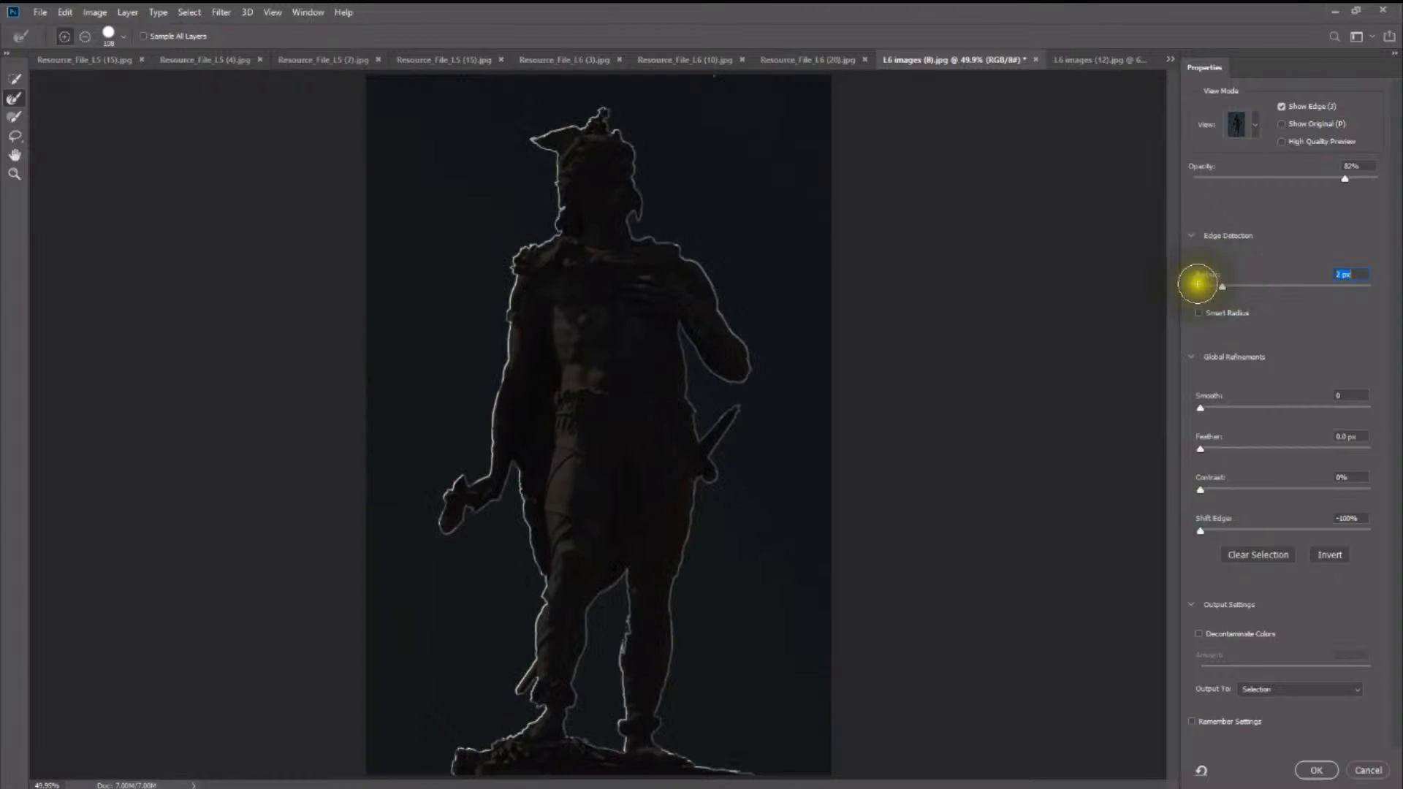
# Step: Examine the refined edge along the statue's fur collar and shoulder up close with High Quality Preview on
pyautogui.press('z')
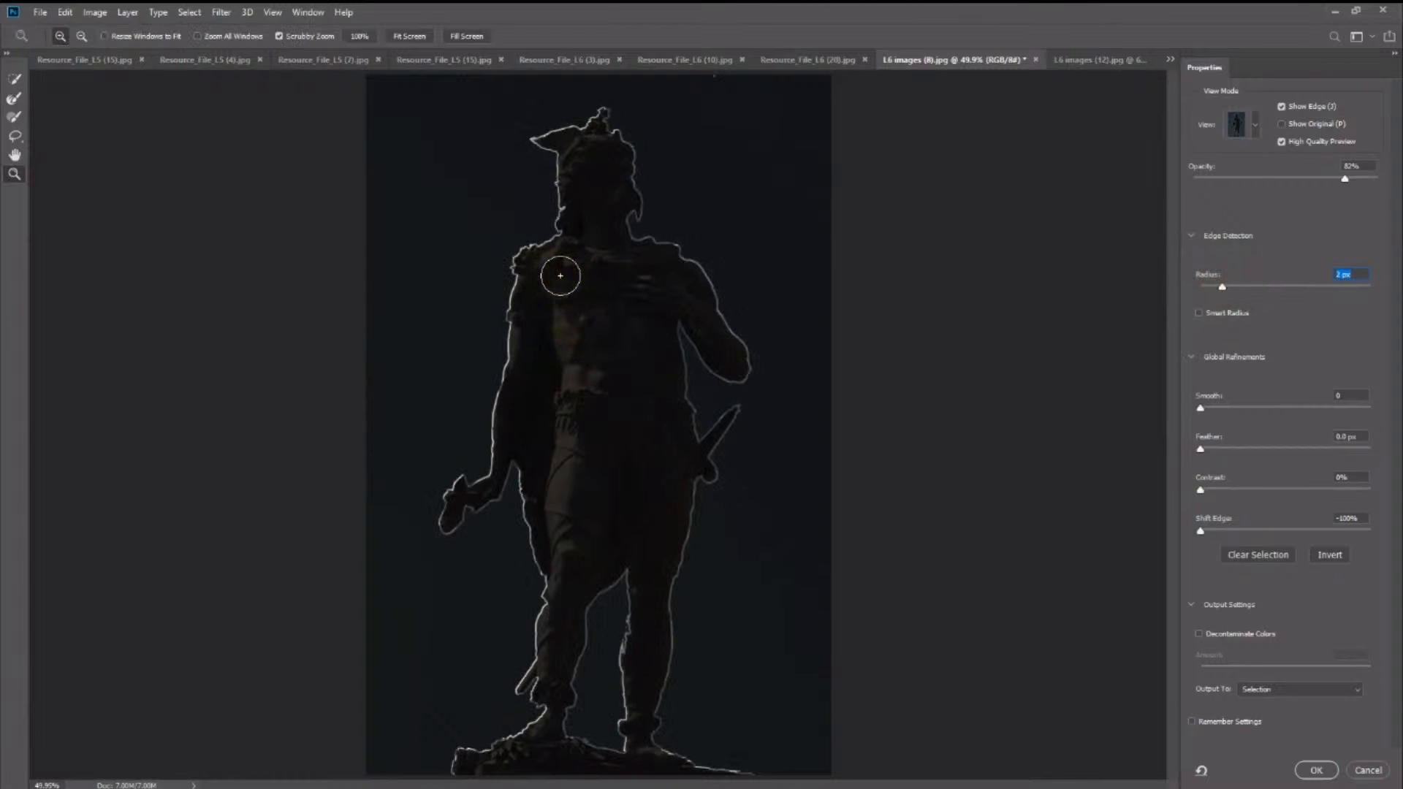
pyautogui.moveTo(551, 228); pyautogui.dragTo(557, 238)
pyautogui.moveTo(546, 241); pyautogui.dragTo(595, 238)
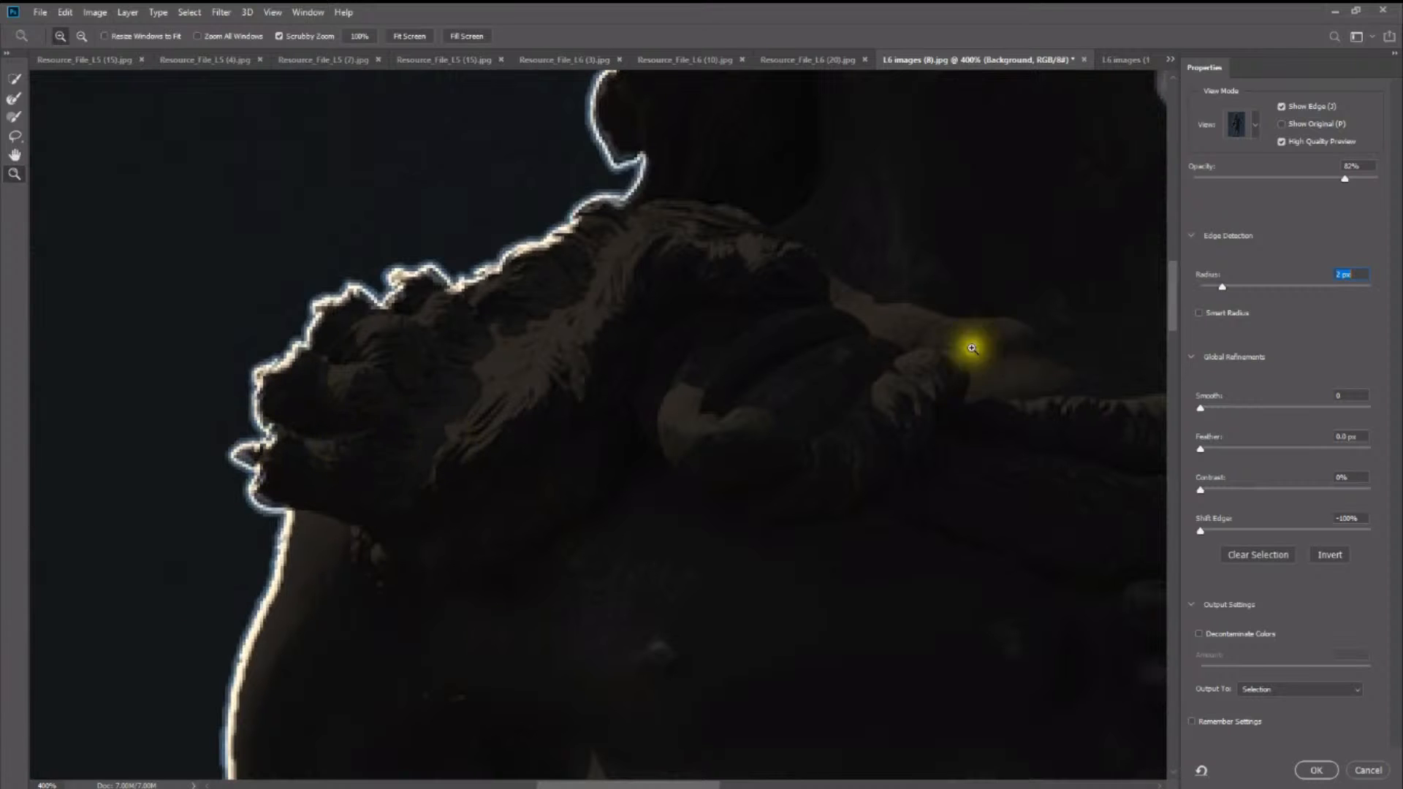
# Step: Set the Edge Detection radius to 1 px and check the refined outline around the whole statue
pyautogui.moveTo(1220, 288); pyautogui.dragTo(1210, 290)
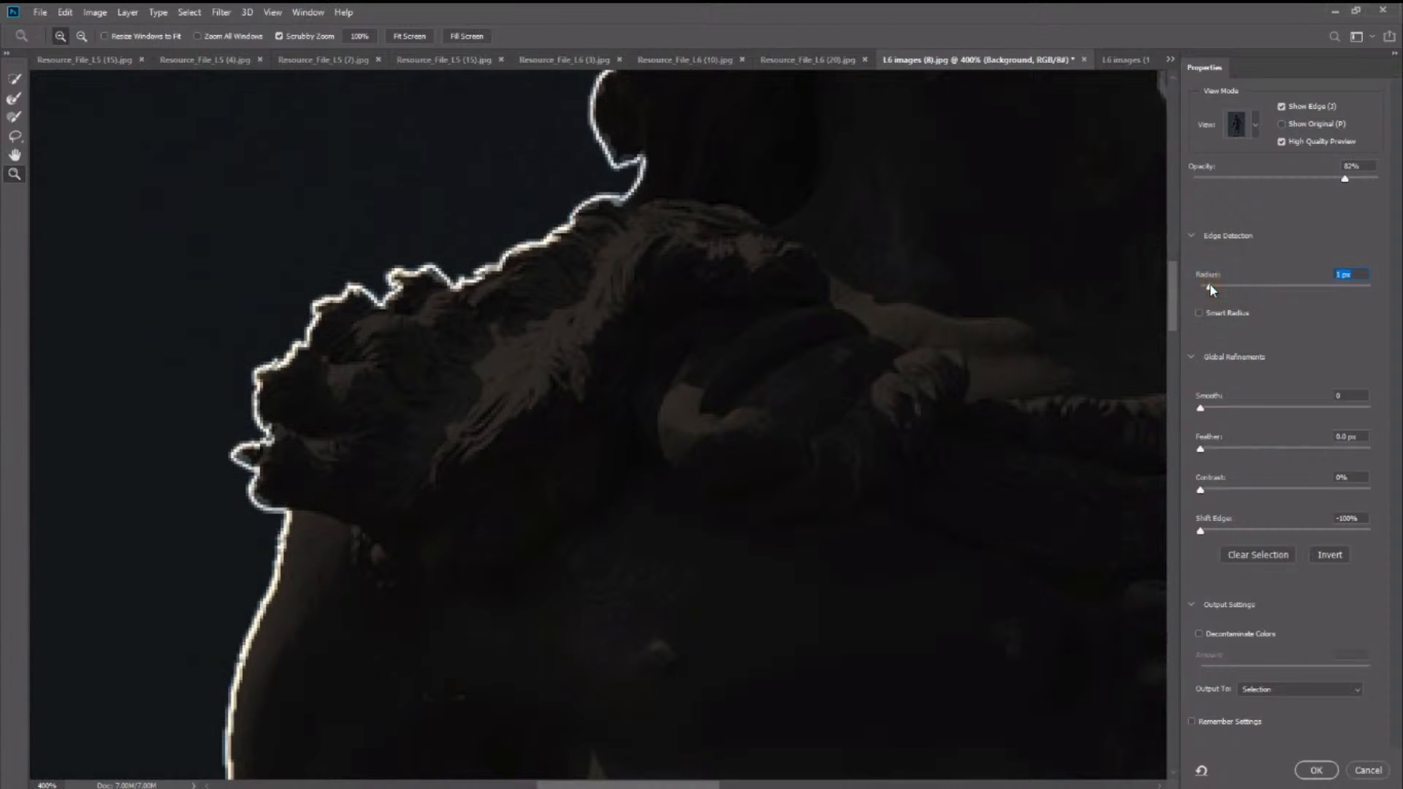
pyautogui.keyDown('alt'); pyautogui.click(657, 357); pyautogui.keyUp('alt')
pyautogui.keyDown('alt'); pyautogui.click(658, 357); pyautogui.keyUp('alt')
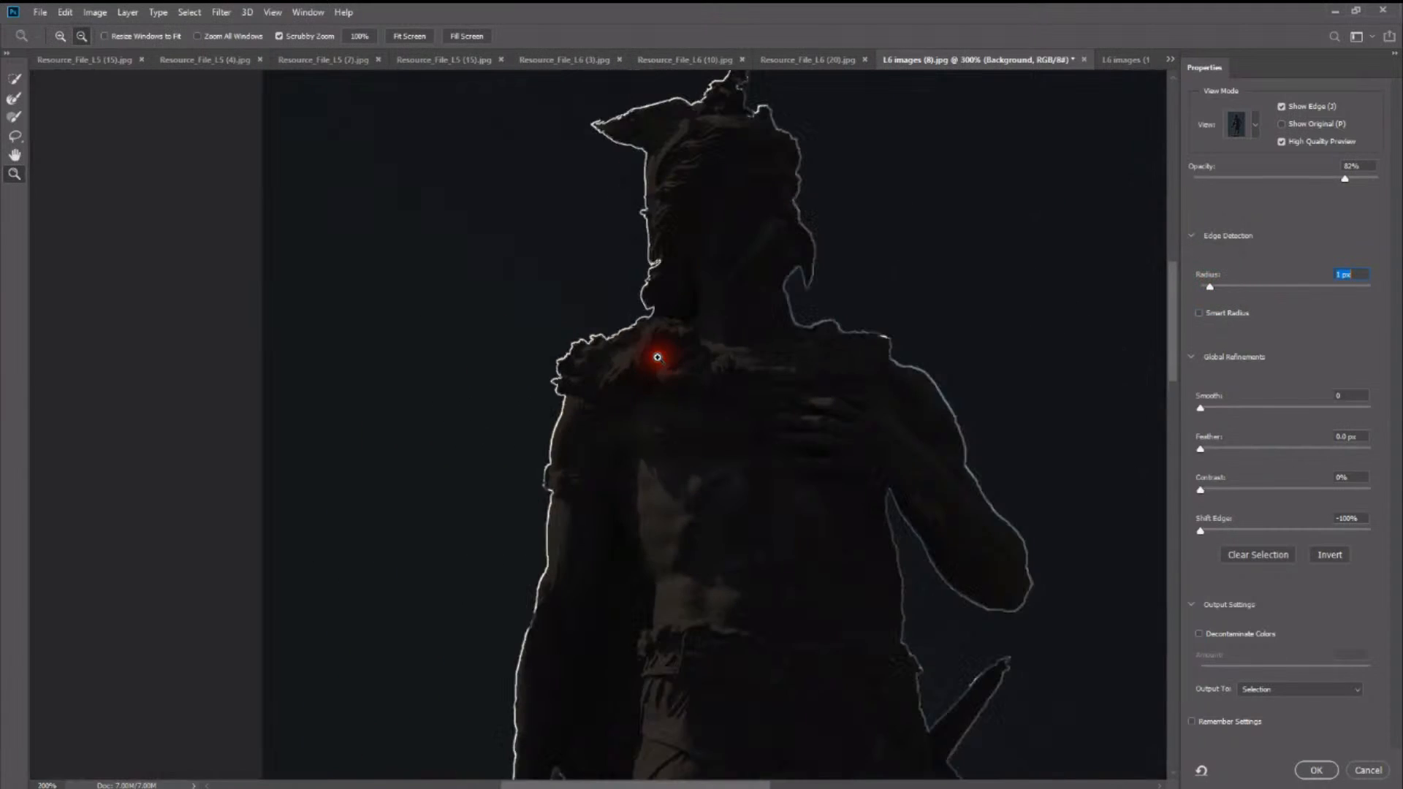
pyautogui.keyDown('alt'); pyautogui.click(658, 357); pyautogui.keyUp('alt')
pyautogui.keyDown('alt'); pyautogui.click(657, 357); pyautogui.keyUp('alt')
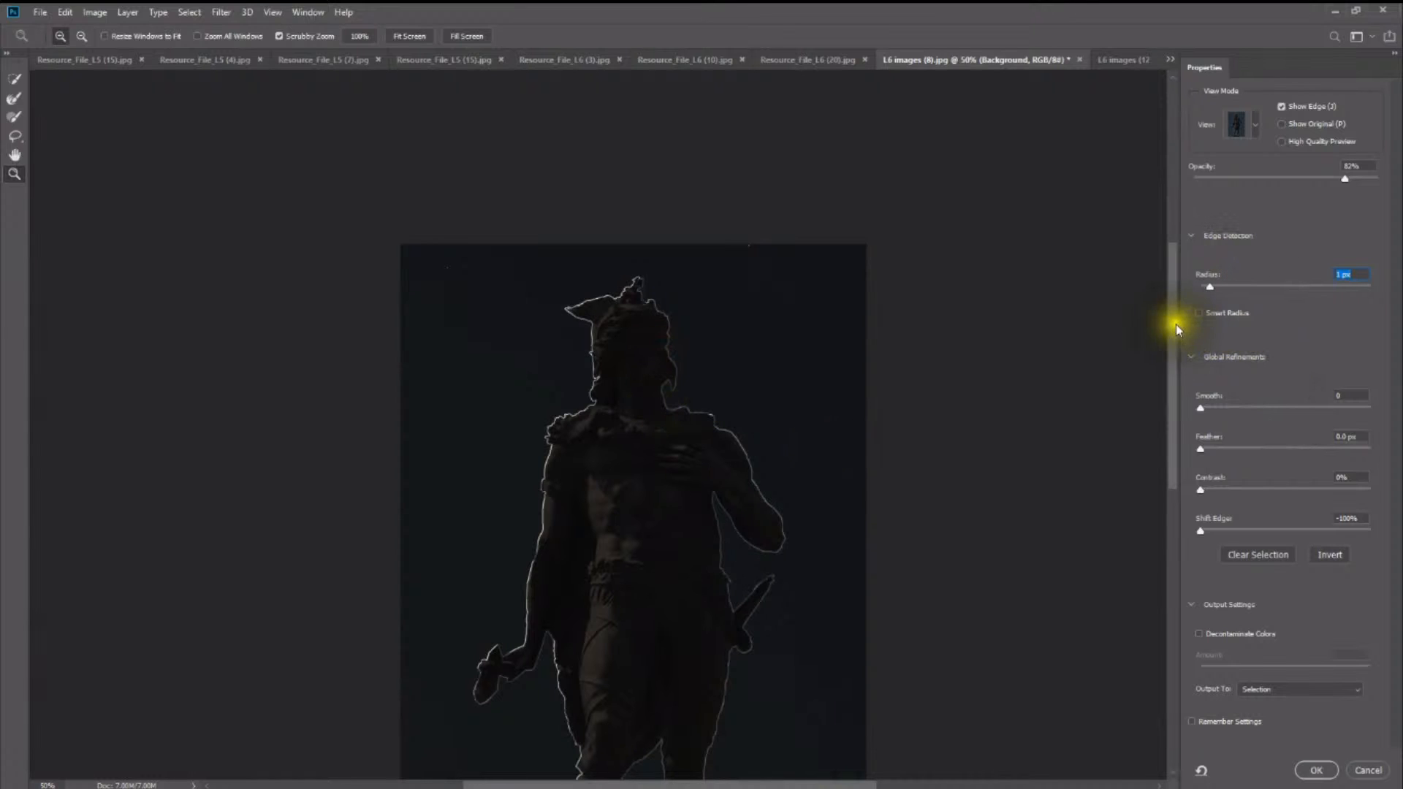
pyautogui.moveTo(1174, 322); pyautogui.dragTo(1178, 389)
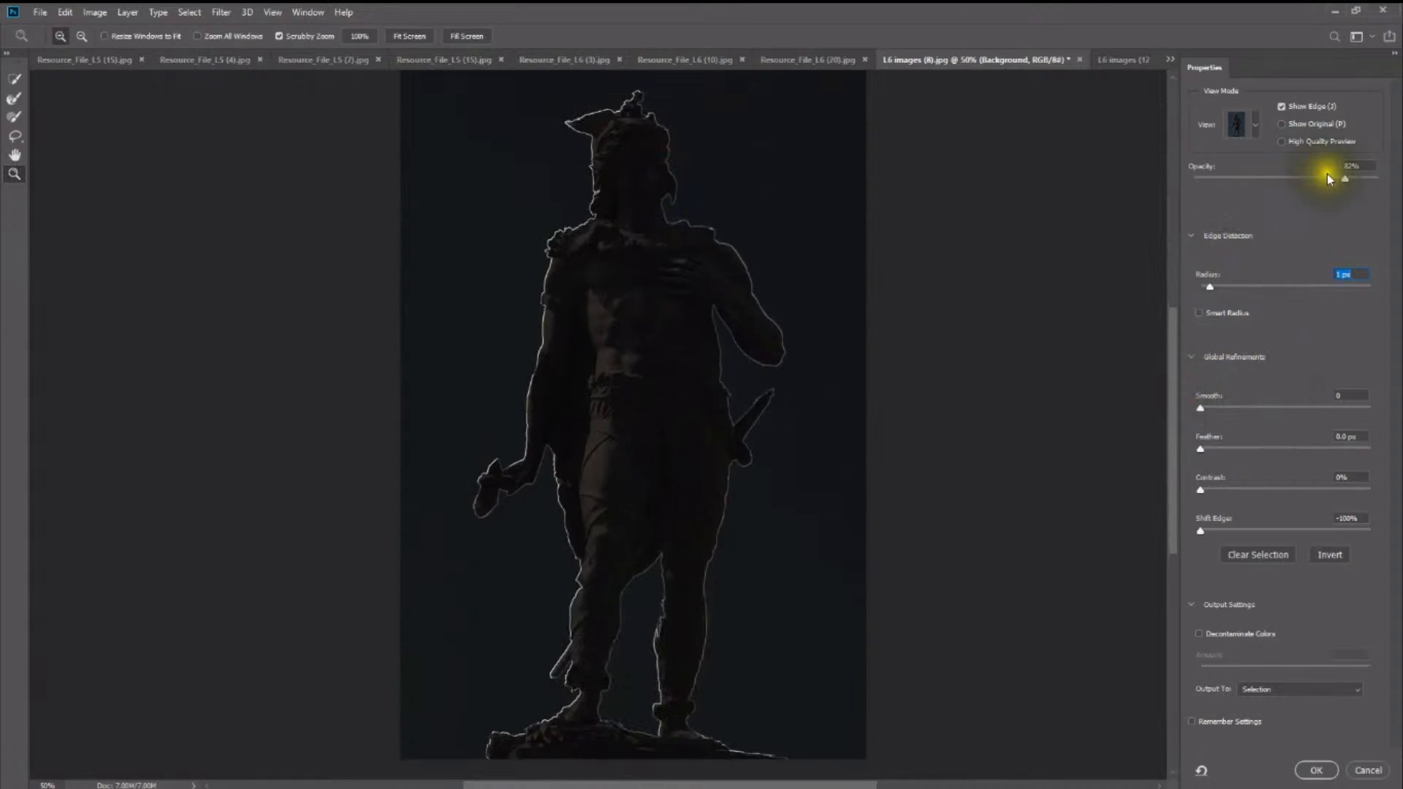
# Step: Turn off Show Edge and refine the selection with Smooth 15, Contrast 4% and Shift Edge slightly below 0%
pyautogui.click(1283, 108)
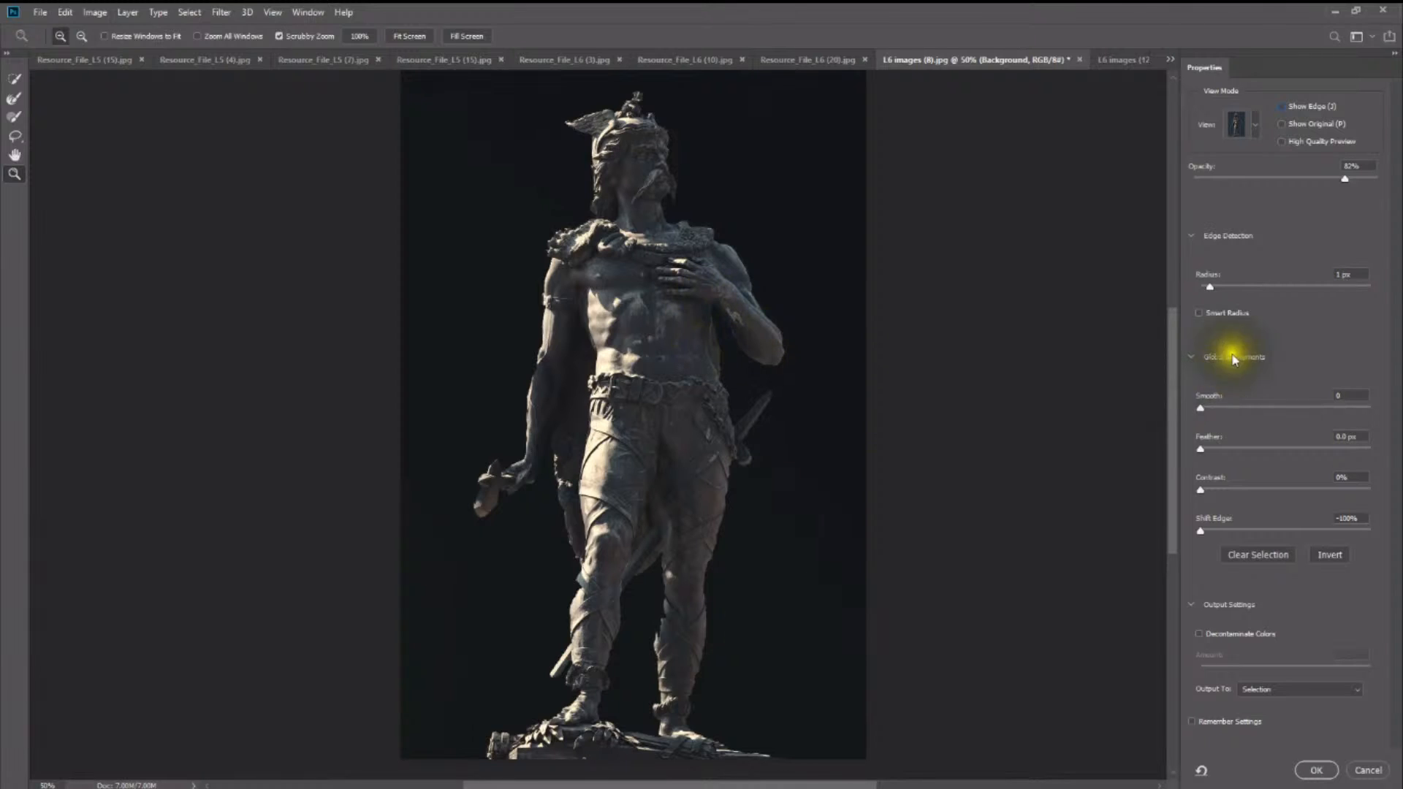
pyautogui.moveTo(1199, 411); pyautogui.dragTo(1229, 532)
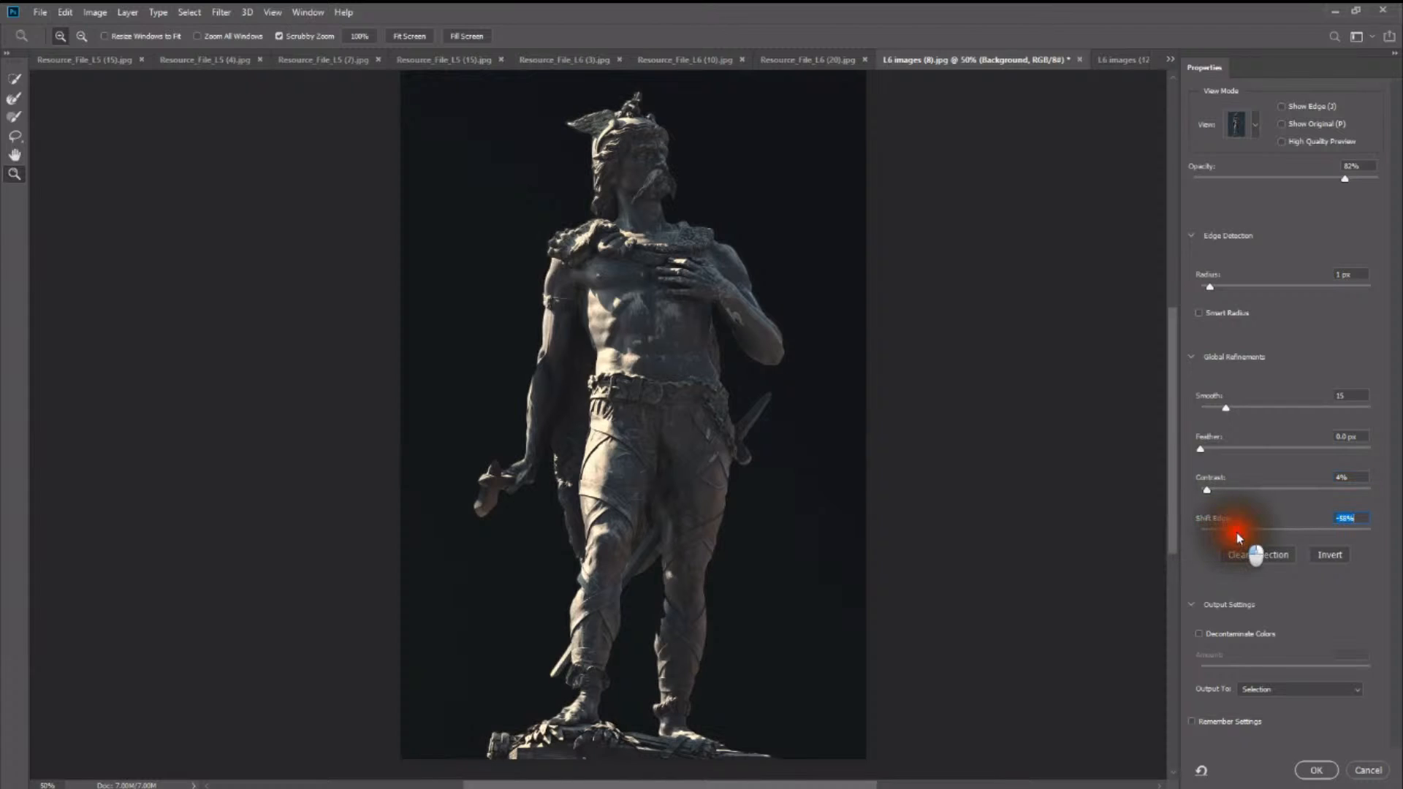
pyautogui.moveTo(1254, 529); pyautogui.dragTo(1280, 530)
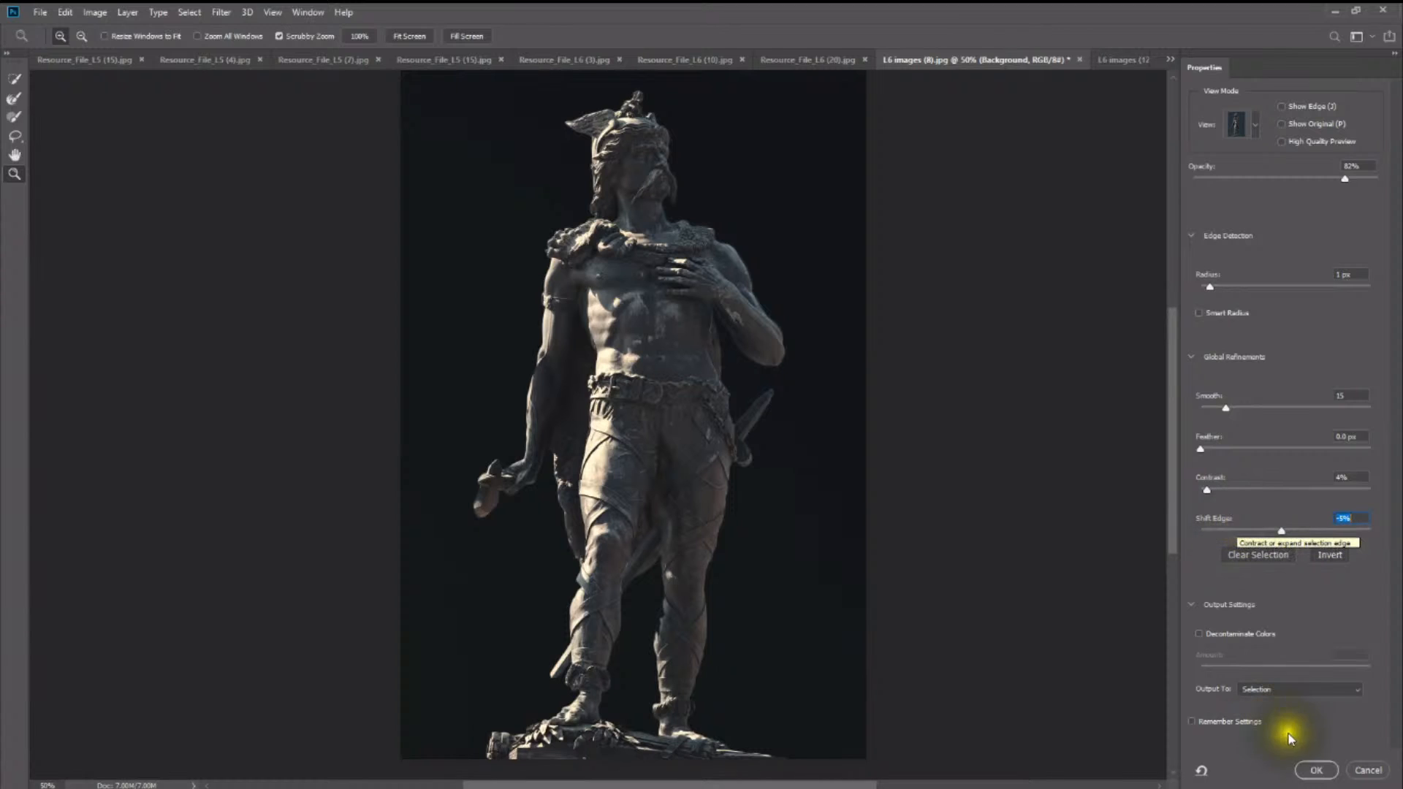
# Step: Decontaminate the edge colors at 100% and output the selection to a new layer with a layer mask
pyautogui.click(1198, 634)
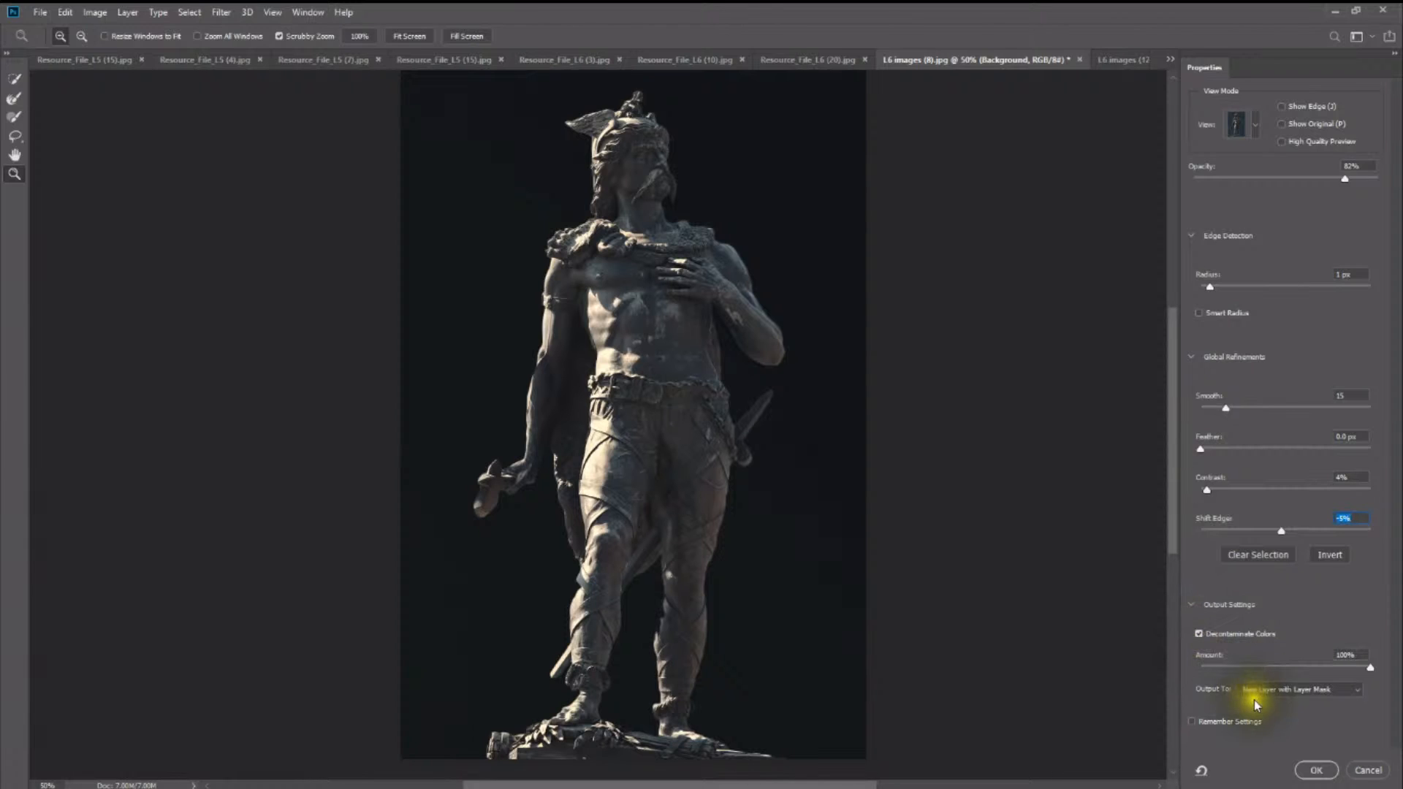
pyautogui.click(1293, 690)
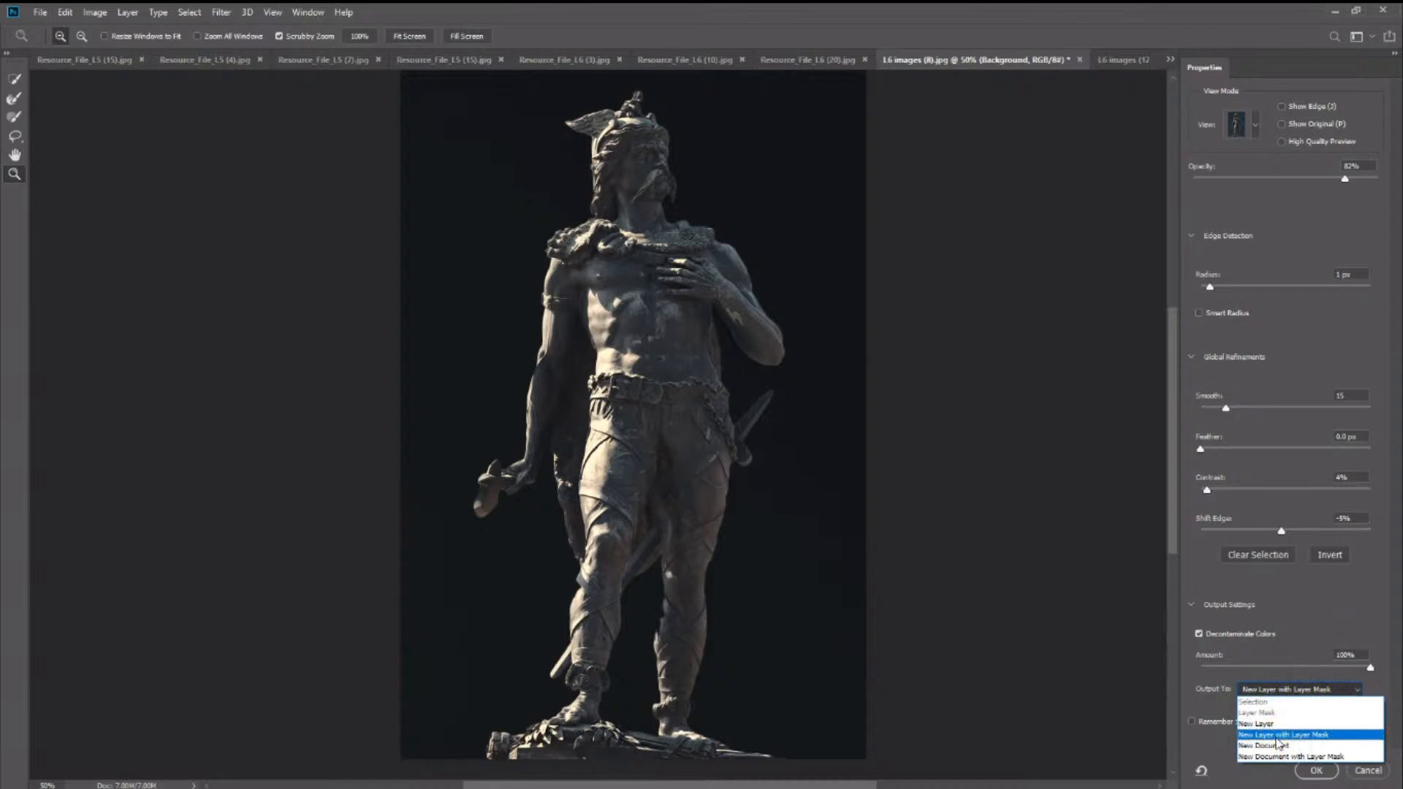
pyautogui.click(1277, 736)
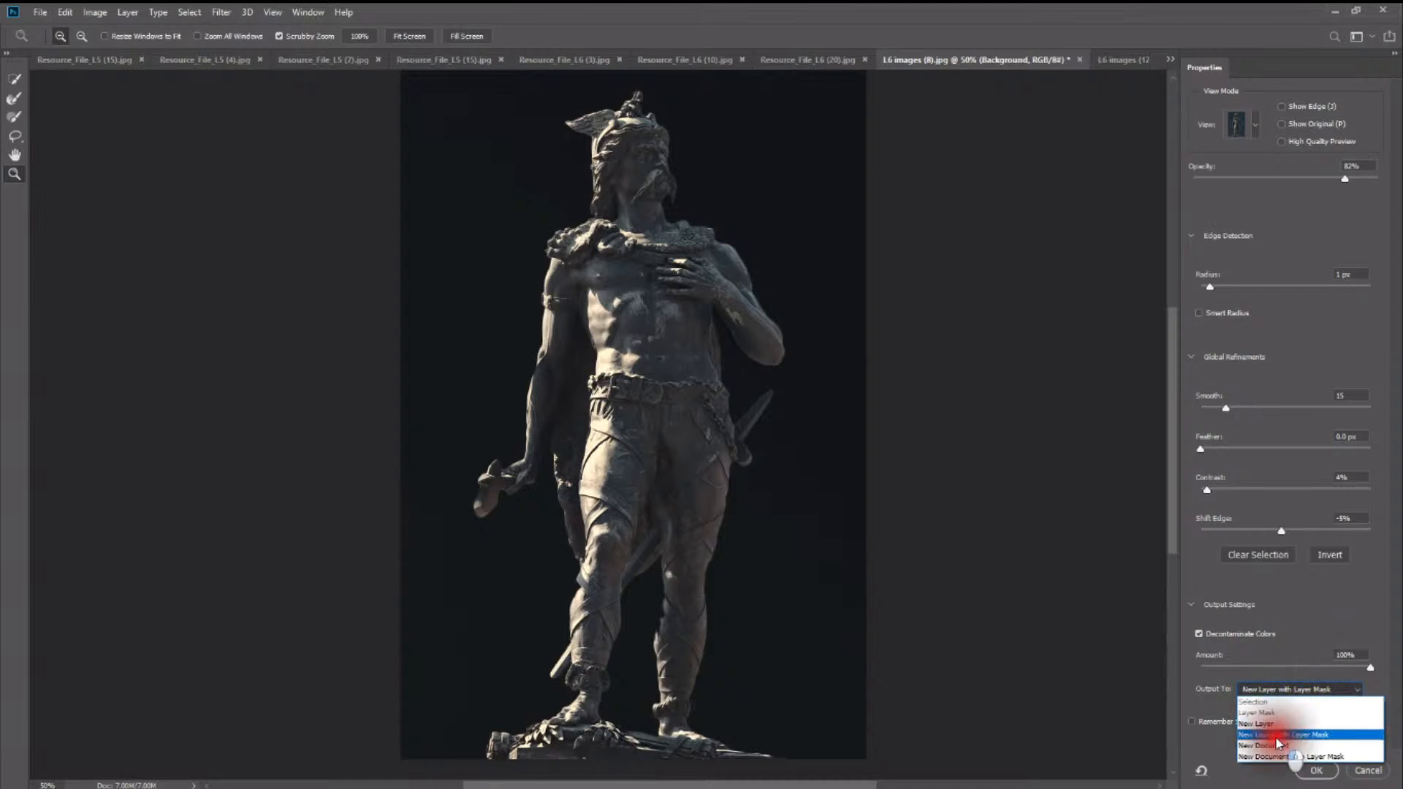
pyautogui.click(1315, 770)
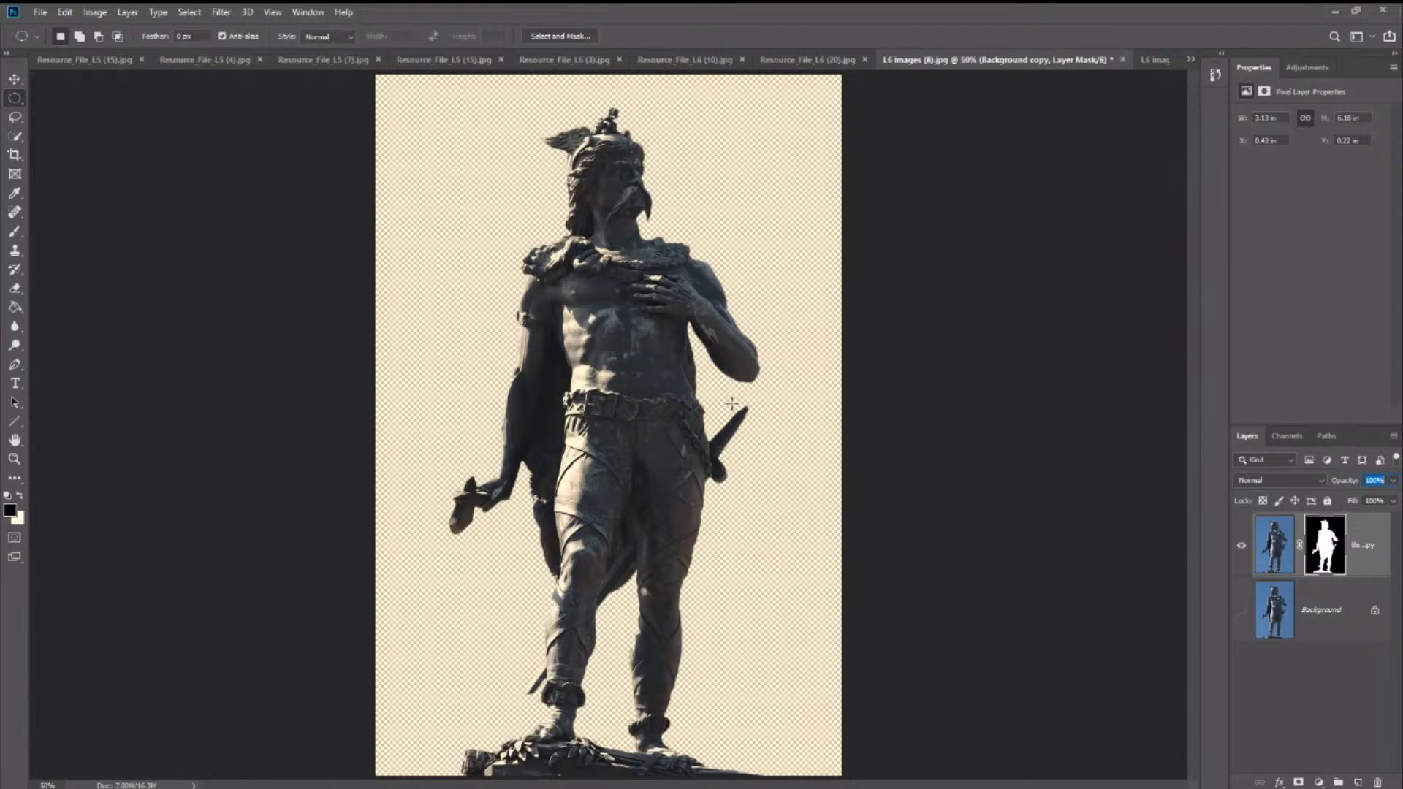
# Step: Move the masked statue into the L6 images (12).jpg landscape and scale it down to about 33% near the middle
pyautogui.click(8, 80)
pyautogui.moveTo(589, 292); pyautogui.dragTo(689, 444)
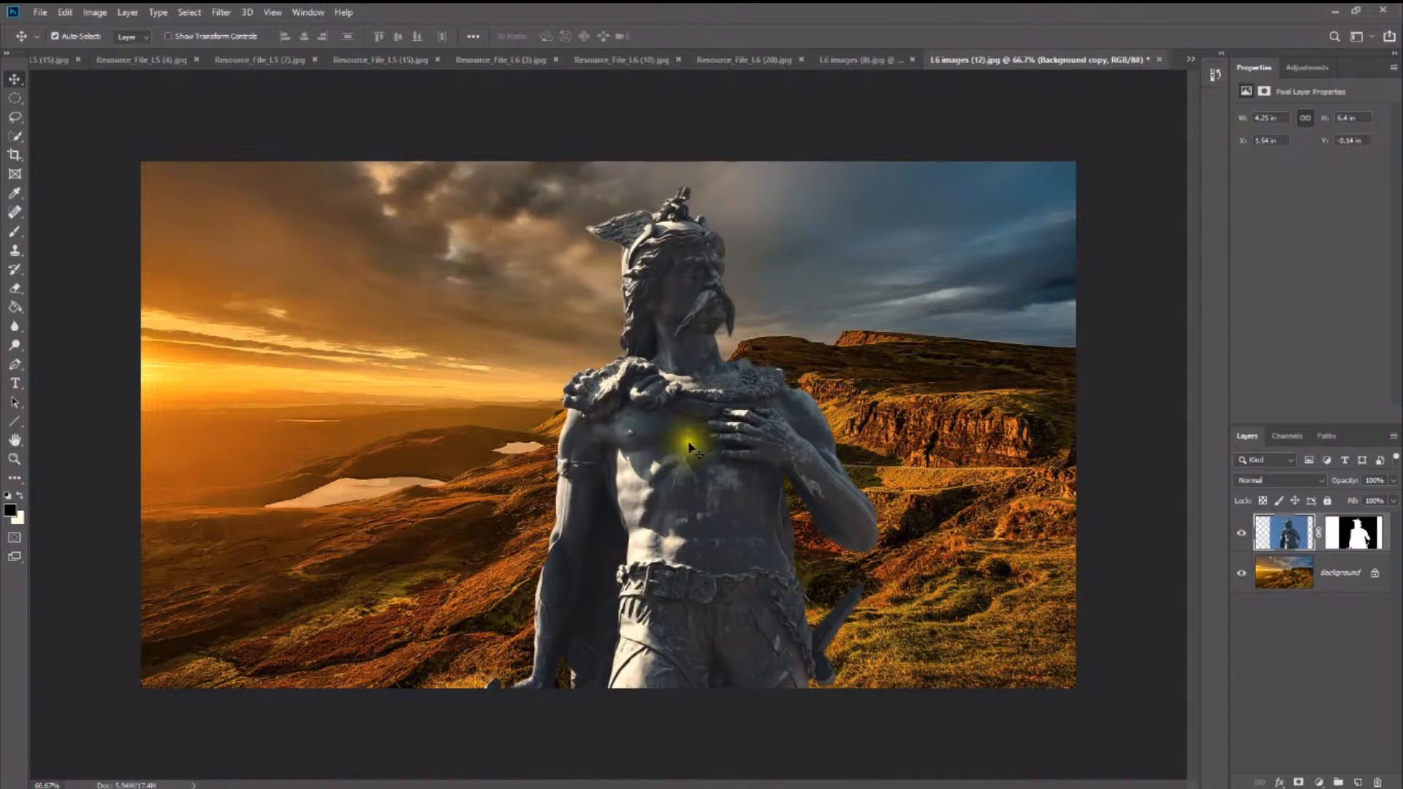
pyautogui.hotkey('ctrl', 't')
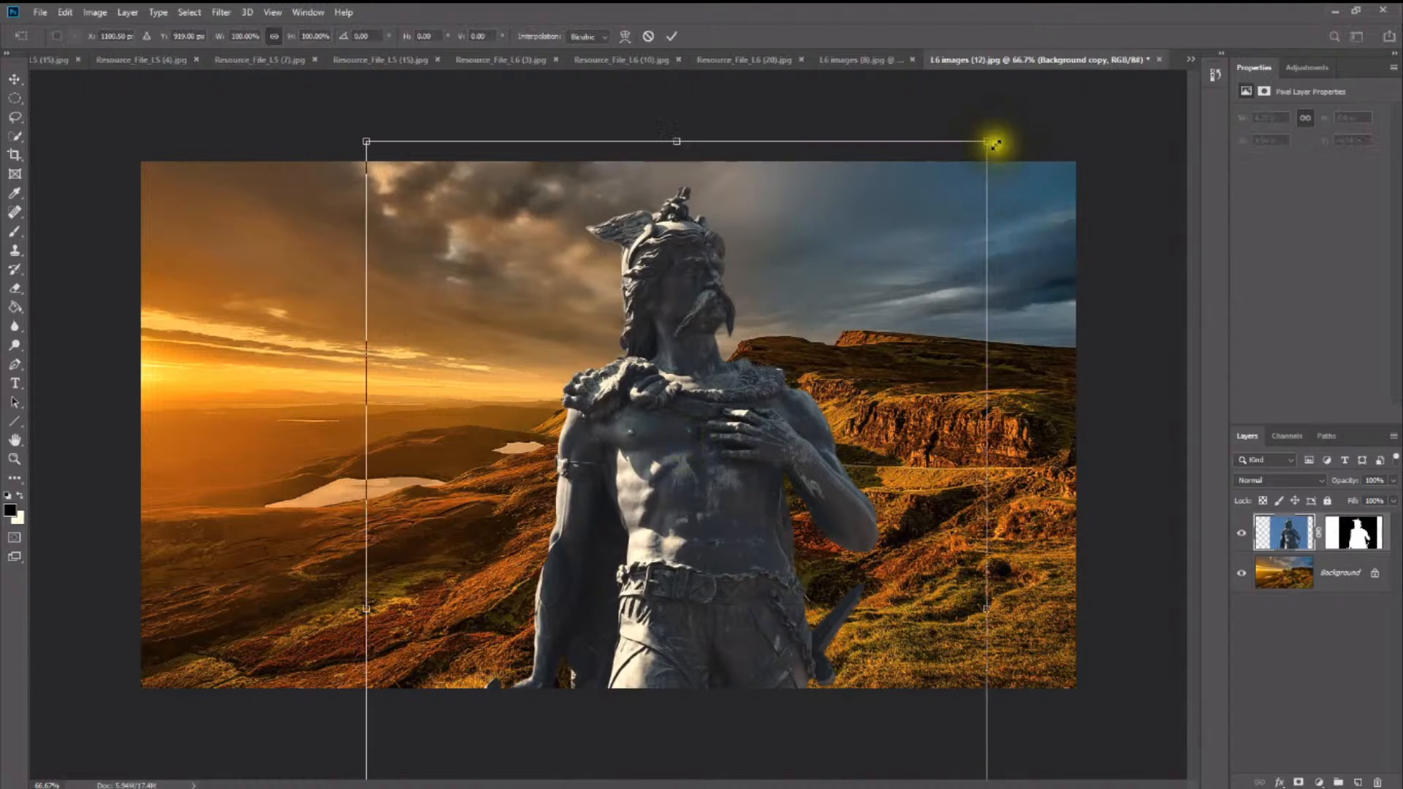
pyautogui.moveTo(967, 161); pyautogui.dragTo(742, 410)
pyautogui.moveTo(626, 595); pyautogui.dragTo(783, 271)
pyautogui.moveTo(954, 104); pyautogui.dragTo(745, 399)
pyautogui.moveTo(666, 475); pyautogui.dragTo(722, 324)
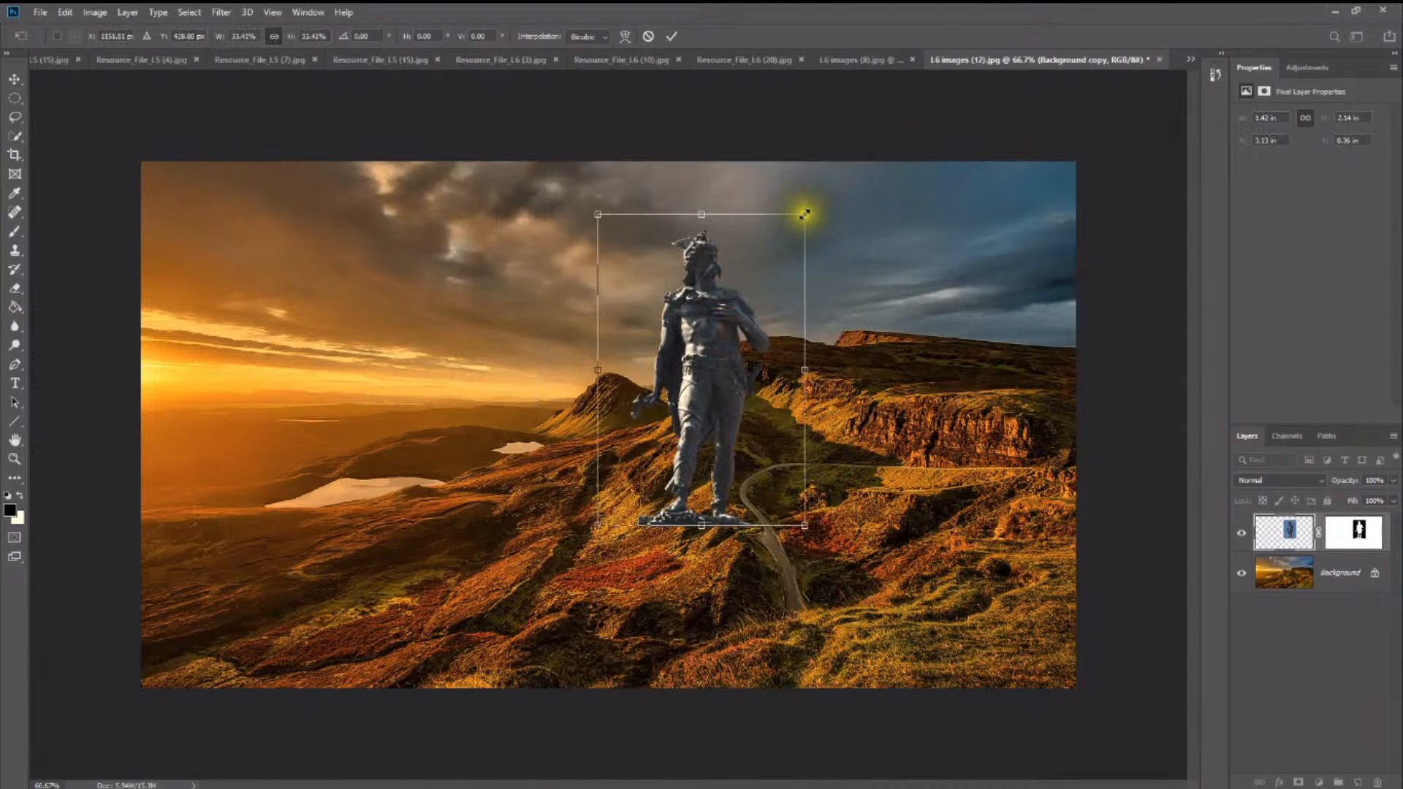
# Step: Shrink the statue to about 15% of its original size and stand it on top of the cliff
pyautogui.moveTo(804, 212); pyautogui.dragTo(720, 343)
pyautogui.moveTo(661, 442); pyautogui.dragTo(834, 303)
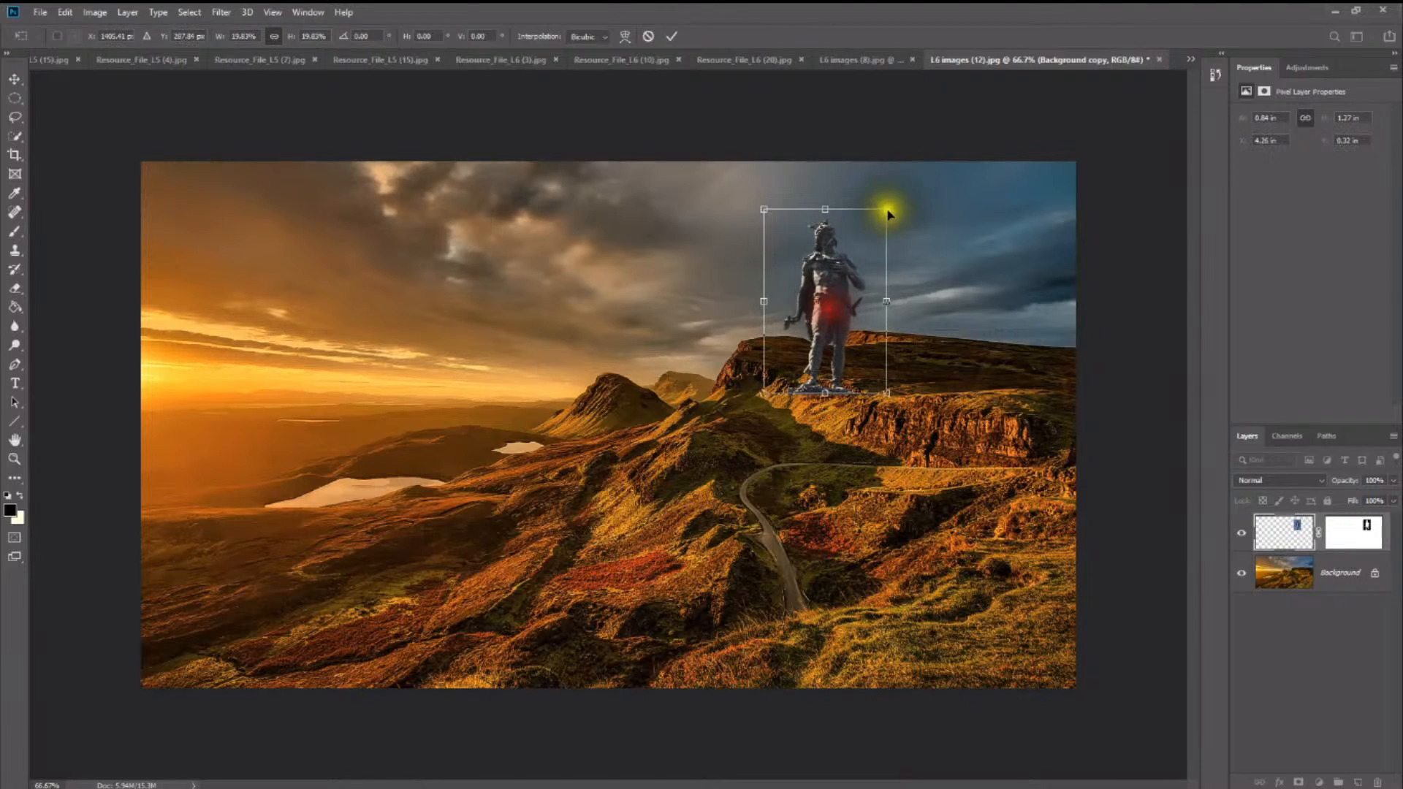
pyautogui.moveTo(884, 210); pyautogui.dragTo(862, 244)
pyautogui.moveTo(830, 304); pyautogui.dragTo(818, 288)
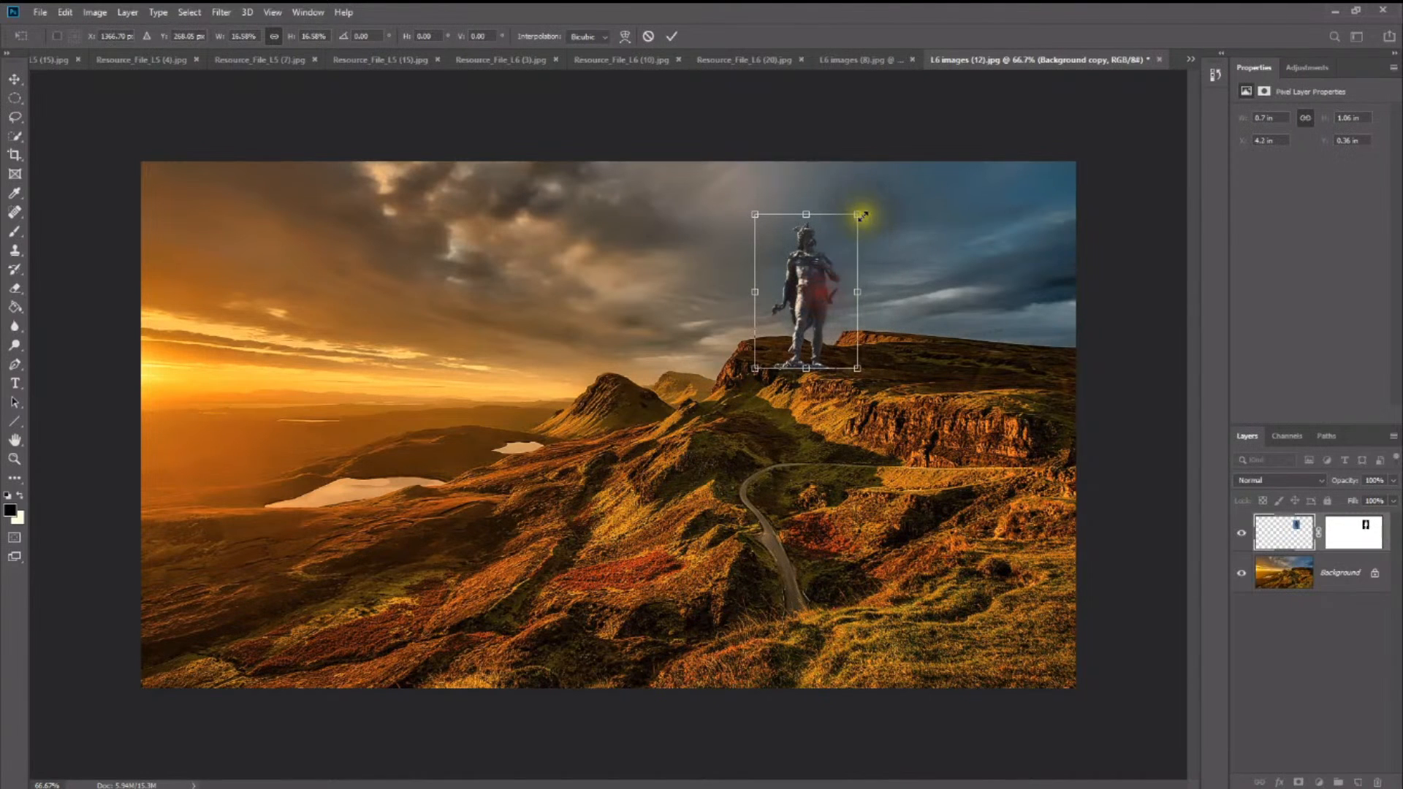
pyautogui.moveTo(861, 212); pyautogui.dragTo(847, 230)
pyautogui.moveTo(827, 301)
pyautogui.mouseDown()
pyautogui.moveTo(820, 288)
pyautogui.moveTo(834, 291)
pyautogui.mouseUp()
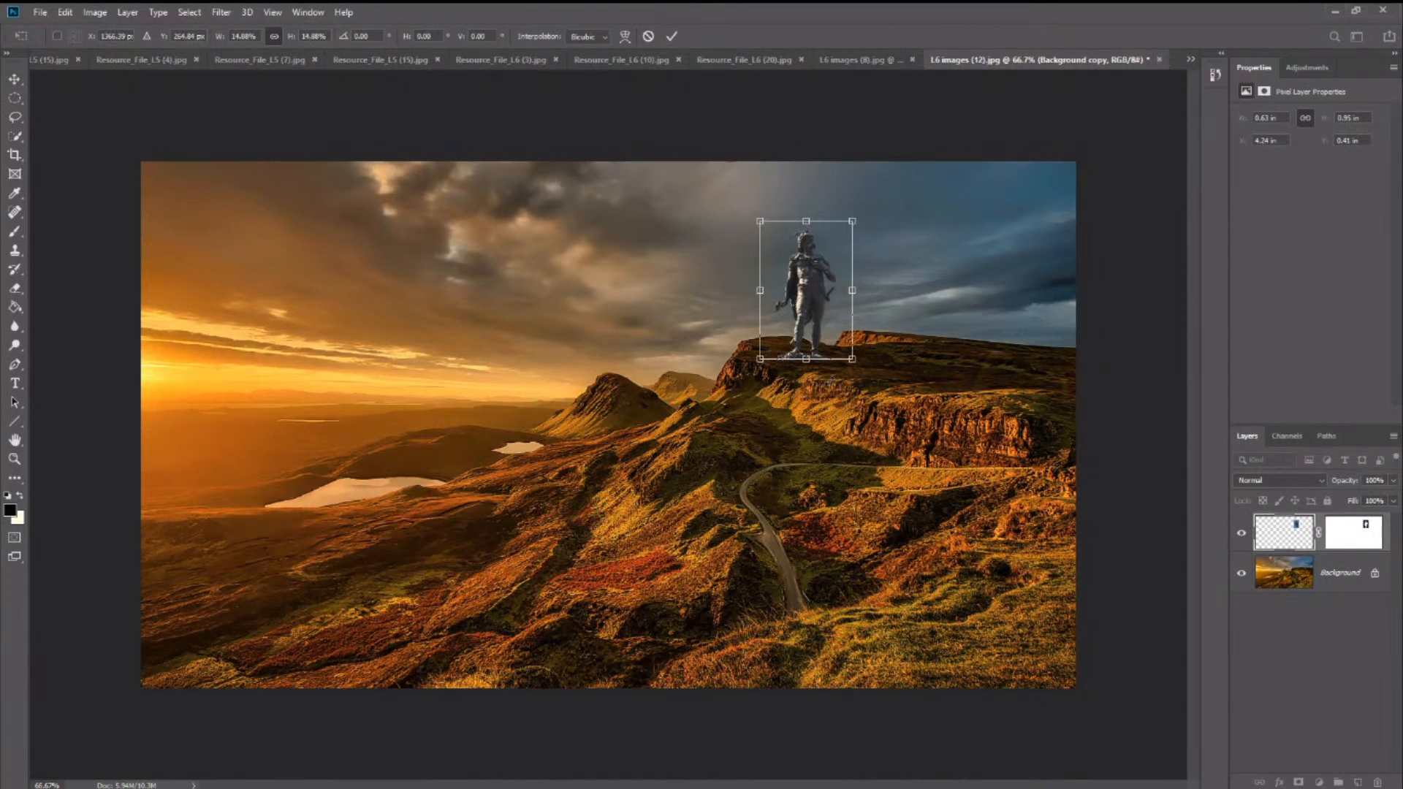
pyautogui.press('Return')
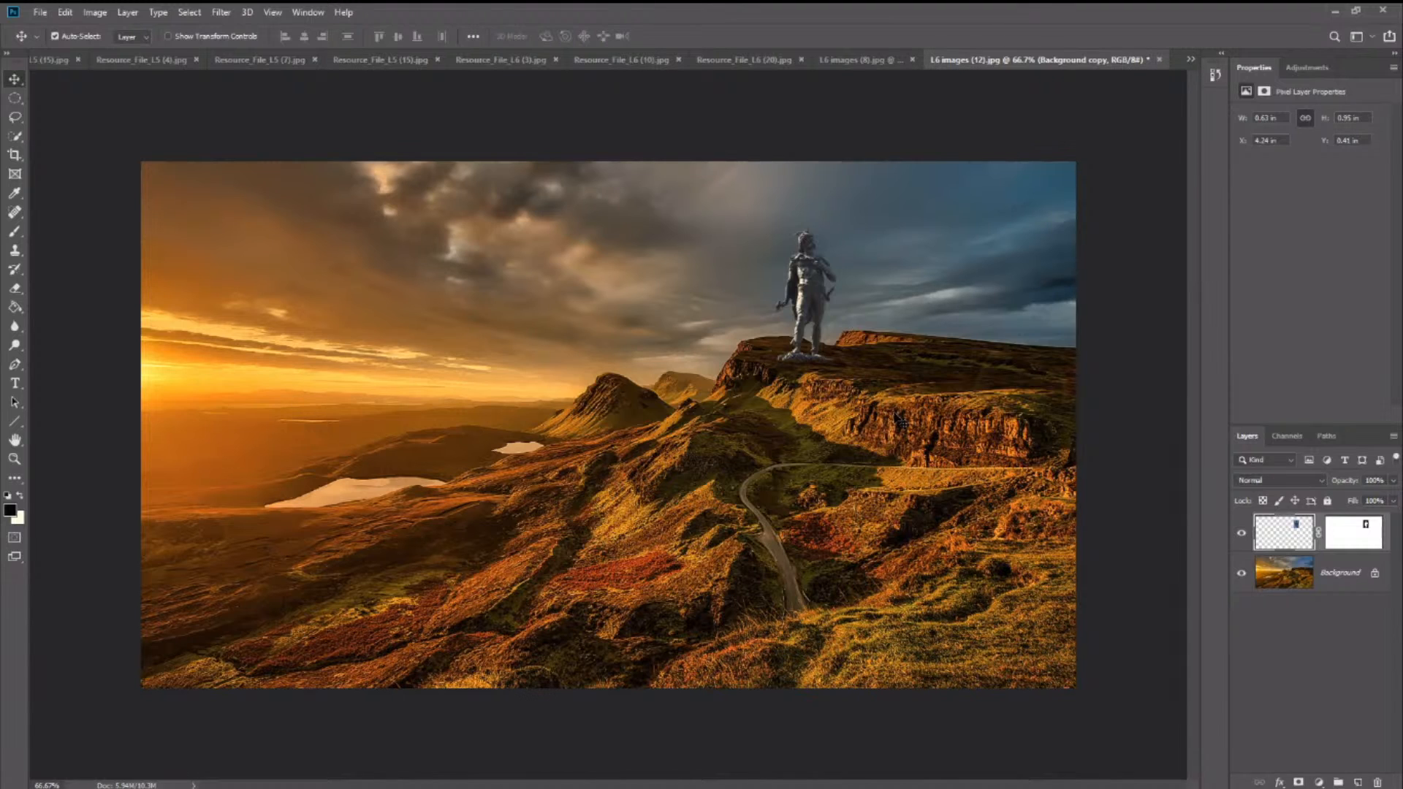
# Step: Add a Hue/Saturation adjustment layer above the statue layer
pyautogui.click(1312, 672)
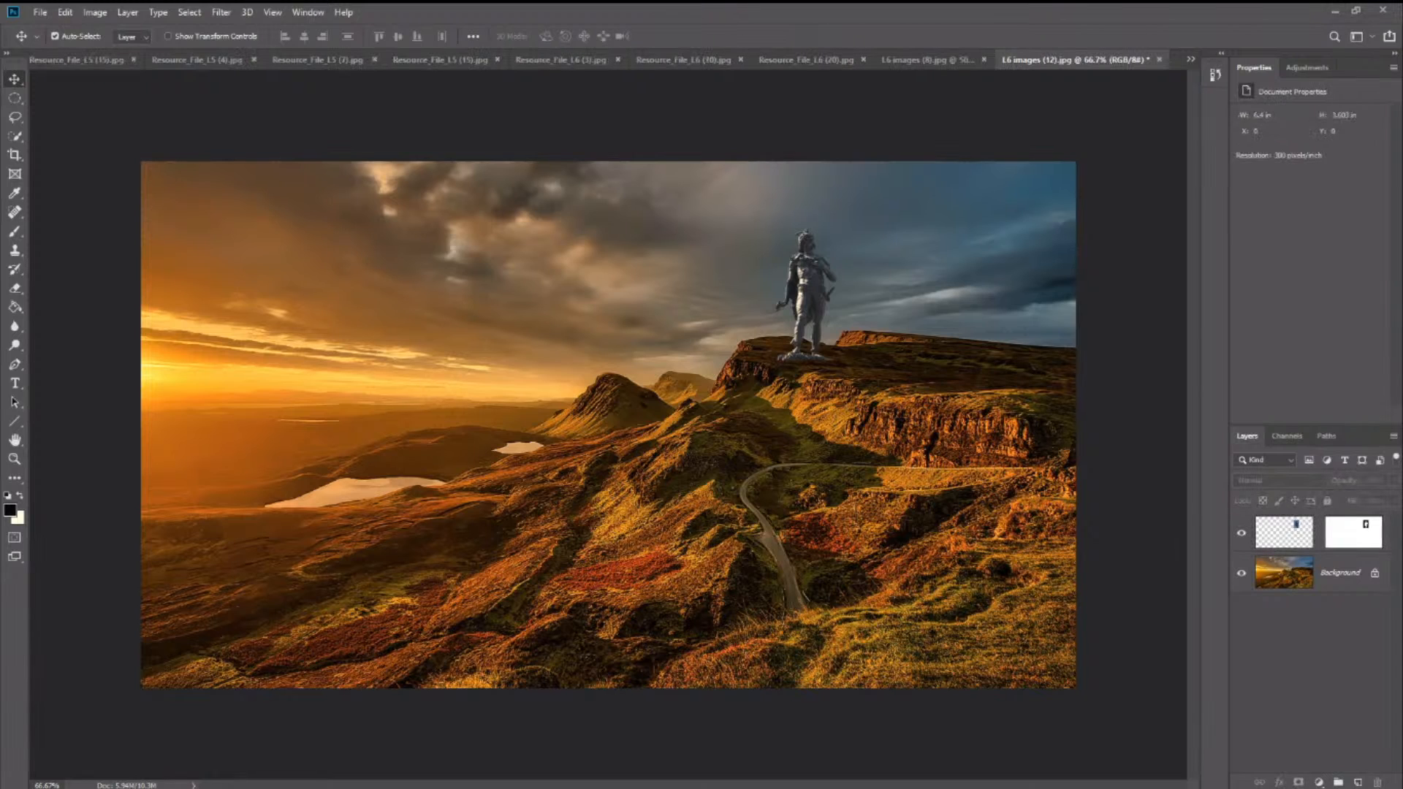
pyautogui.click(1307, 67)
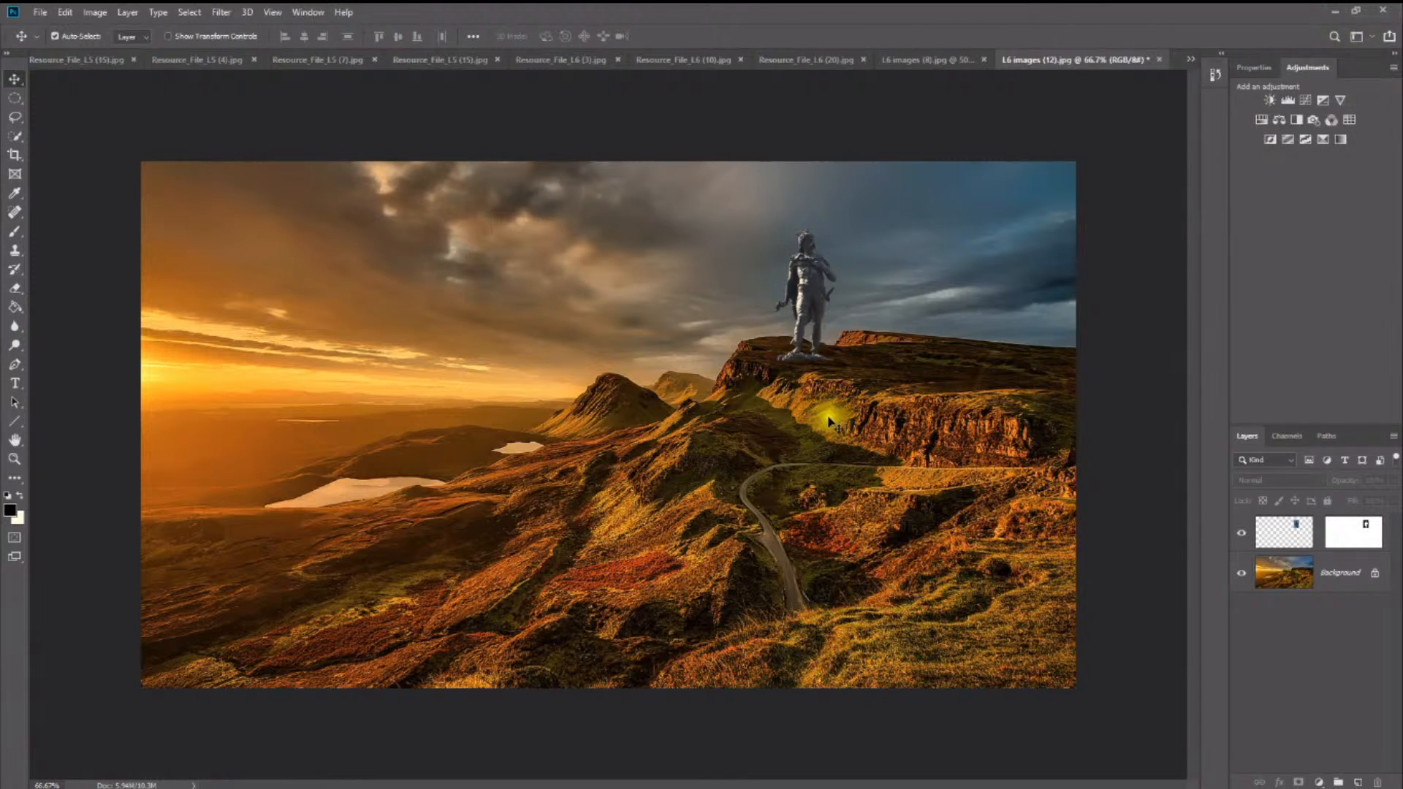
pyautogui.click(1259, 120)
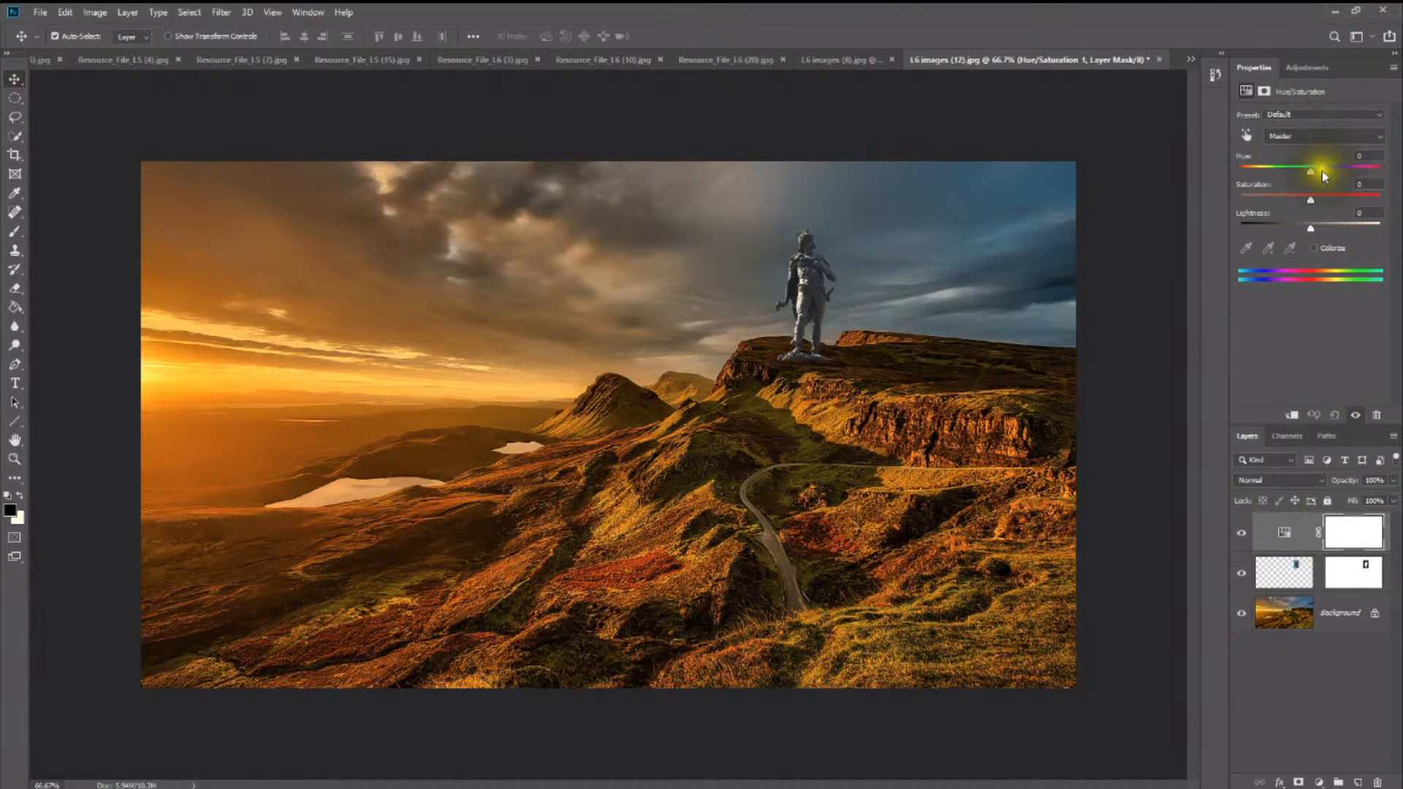
# Step: Try negative and positive Hue shifts across the whole composite and reset Hue to 0
pyautogui.moveTo(1310, 171); pyautogui.dragTo(1298, 172)
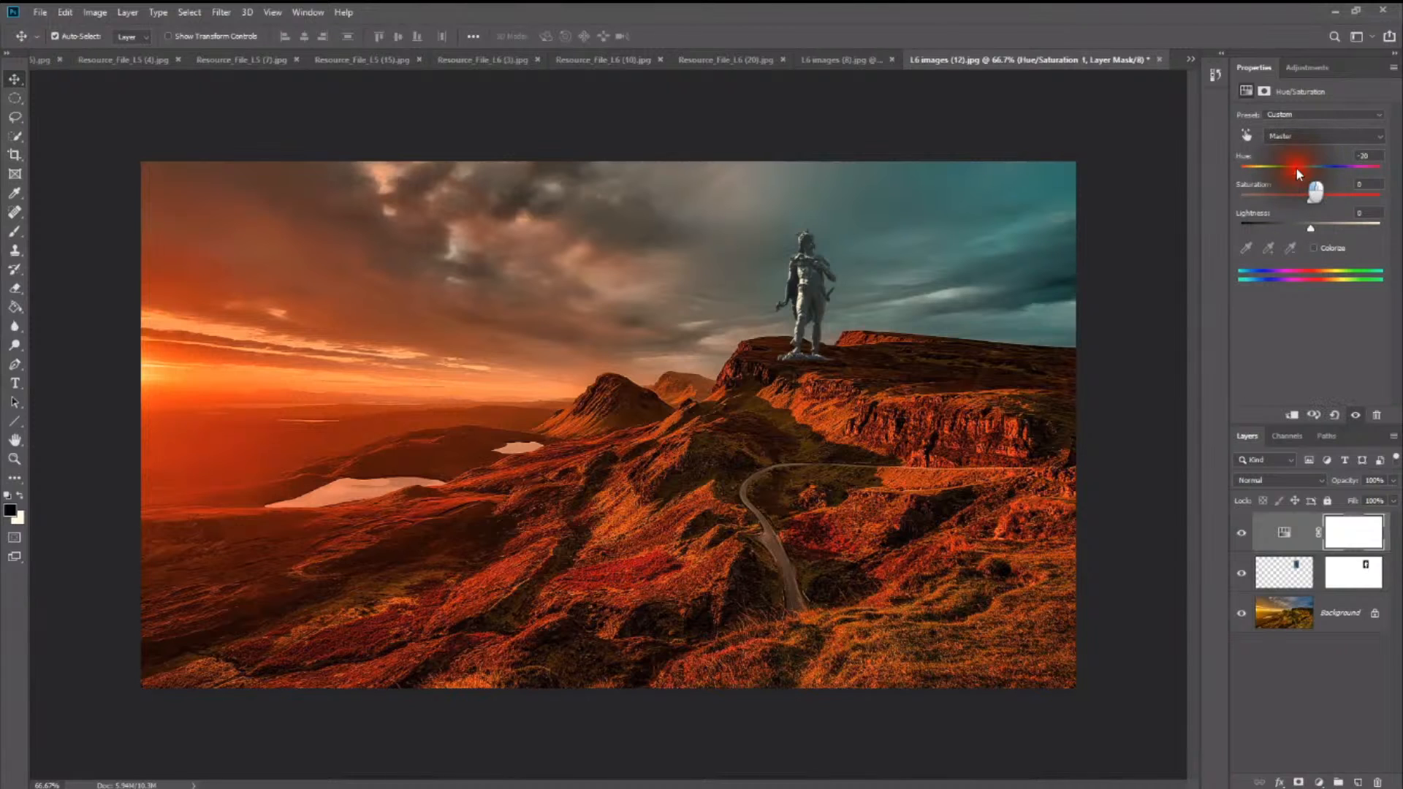
pyautogui.moveTo(1297, 169)
pyautogui.mouseDown()
pyautogui.moveTo(1277, 168)
pyautogui.moveTo(1343, 177)
pyautogui.moveTo(1271, 168)
pyautogui.moveTo(1327, 181)
pyautogui.moveTo(1317, 175)
pyautogui.mouseUp()
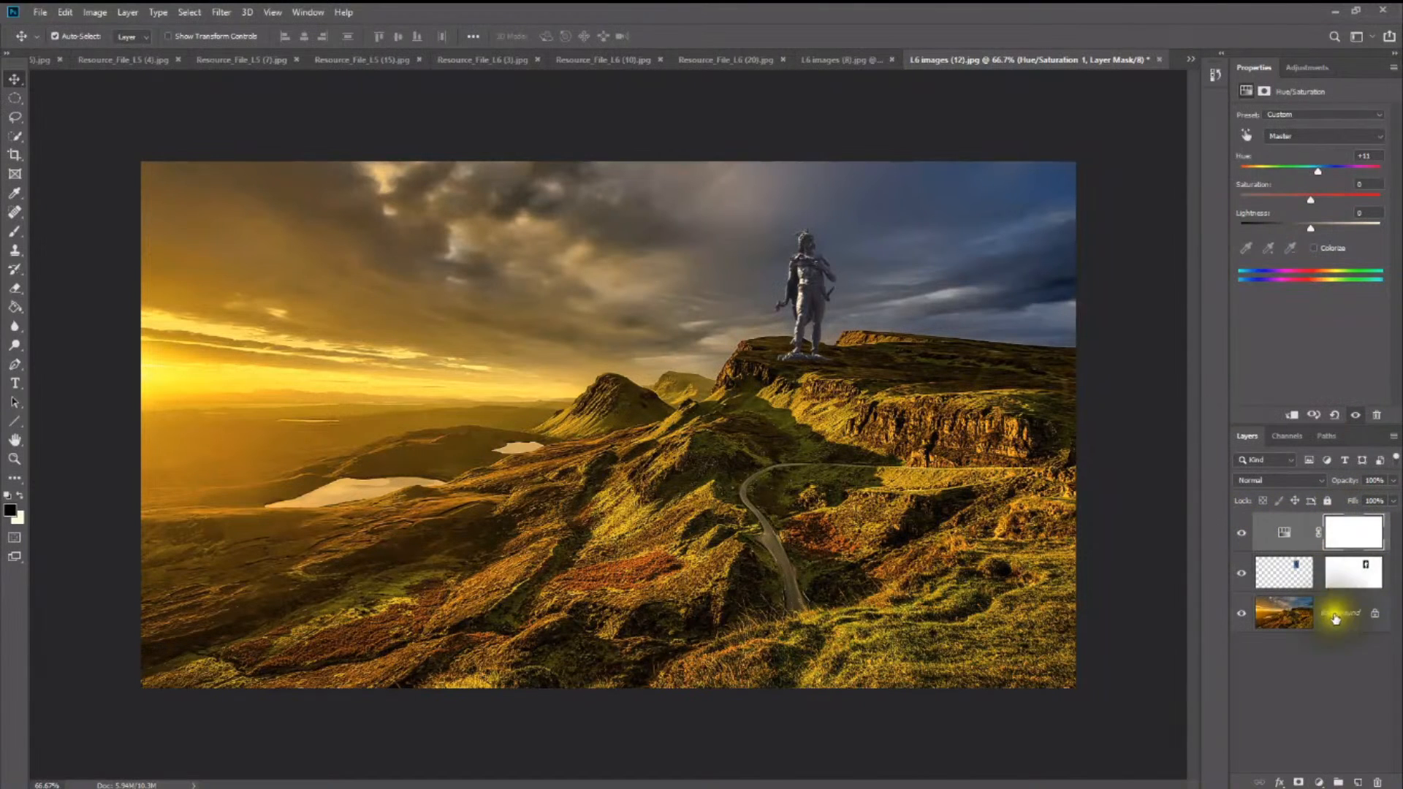
pyautogui.moveTo(1320, 173); pyautogui.dragTo(1316, 174)
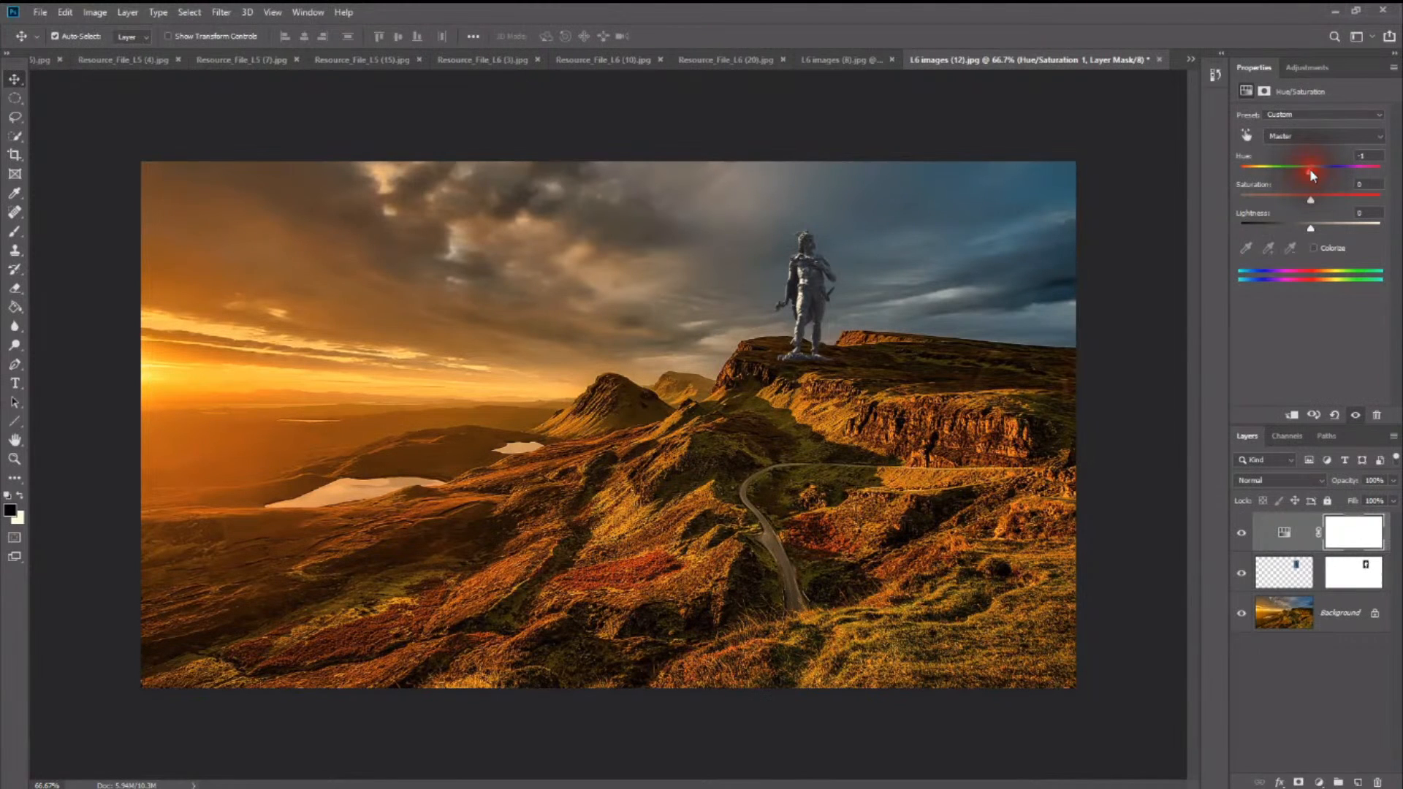
pyautogui.click(1358, 156)
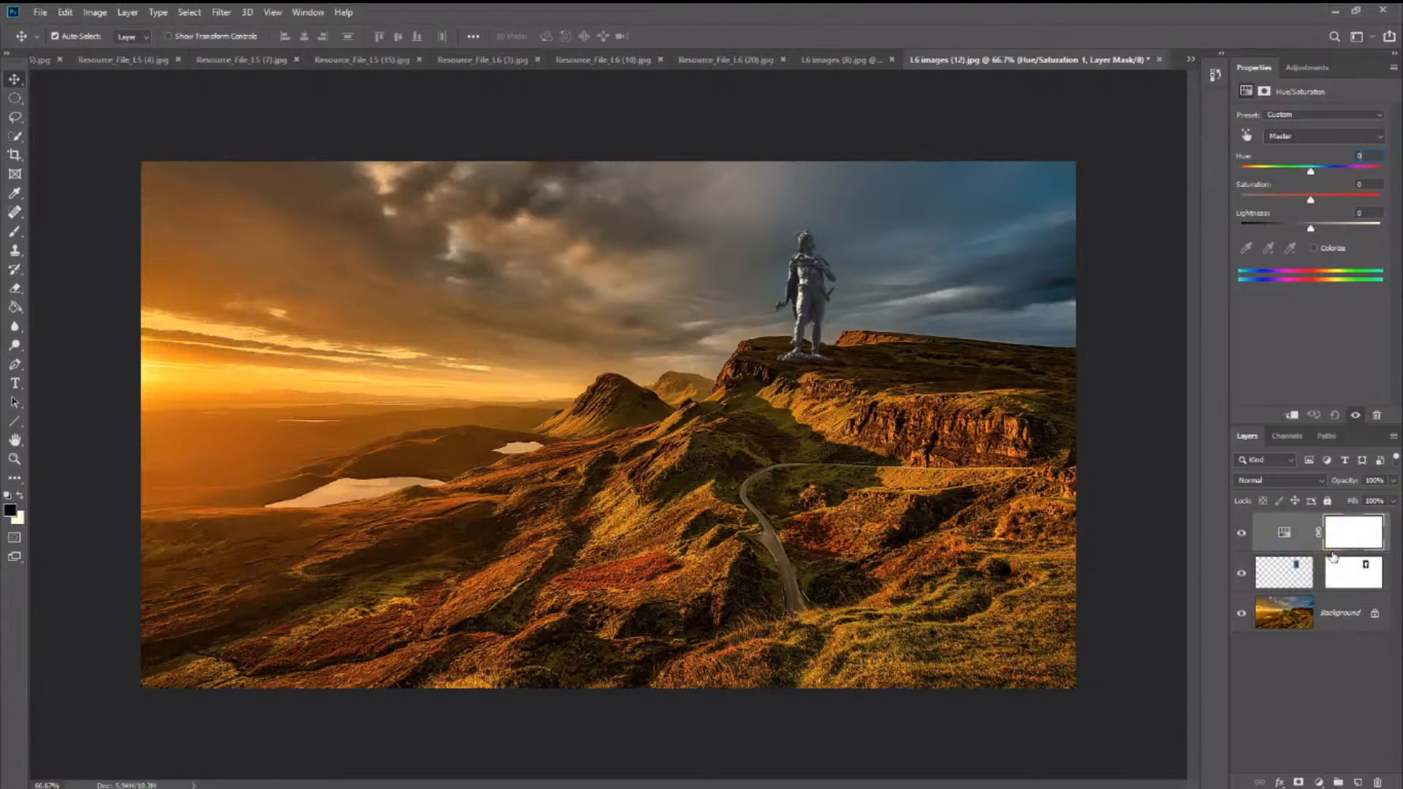
pyautogui.click(1328, 578)
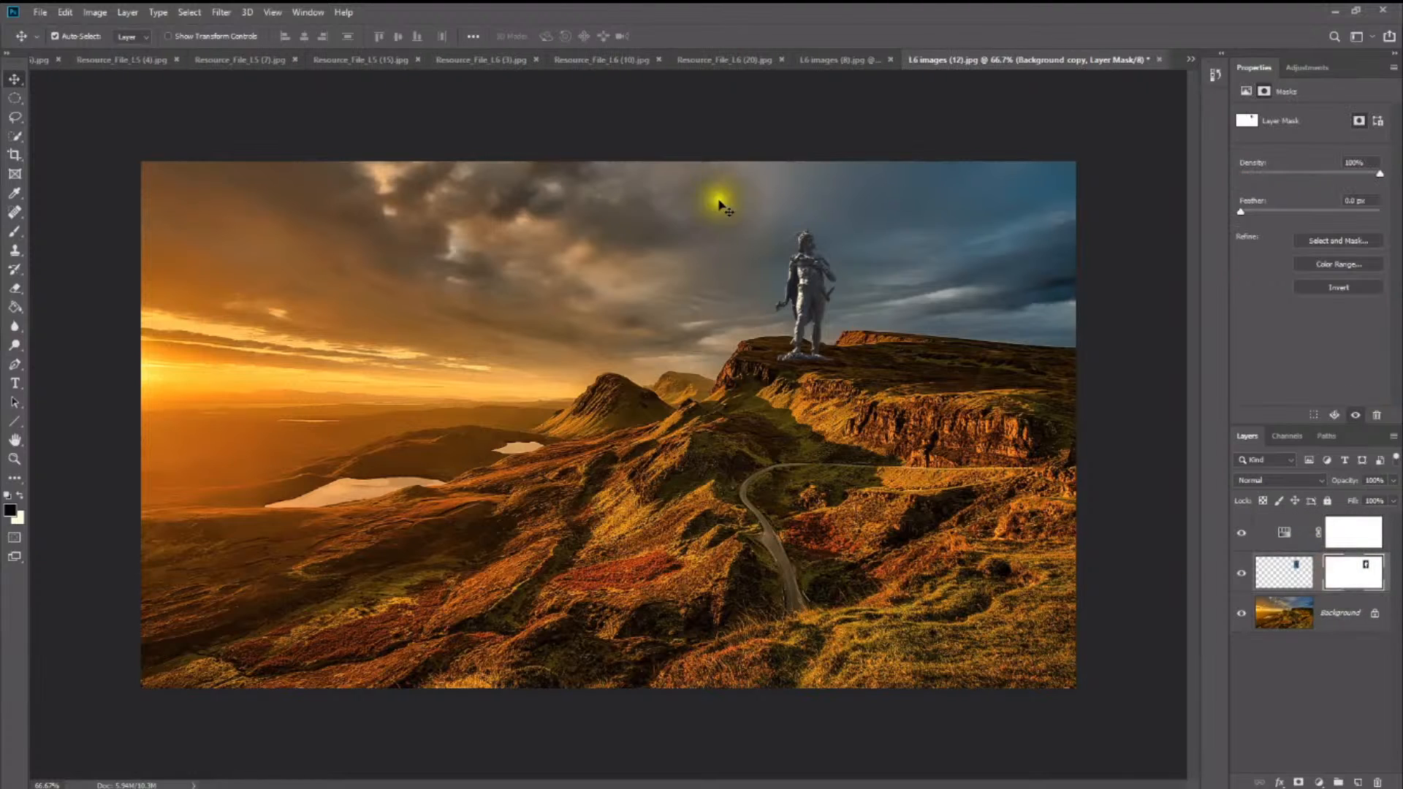
pyautogui.click(1357, 532)
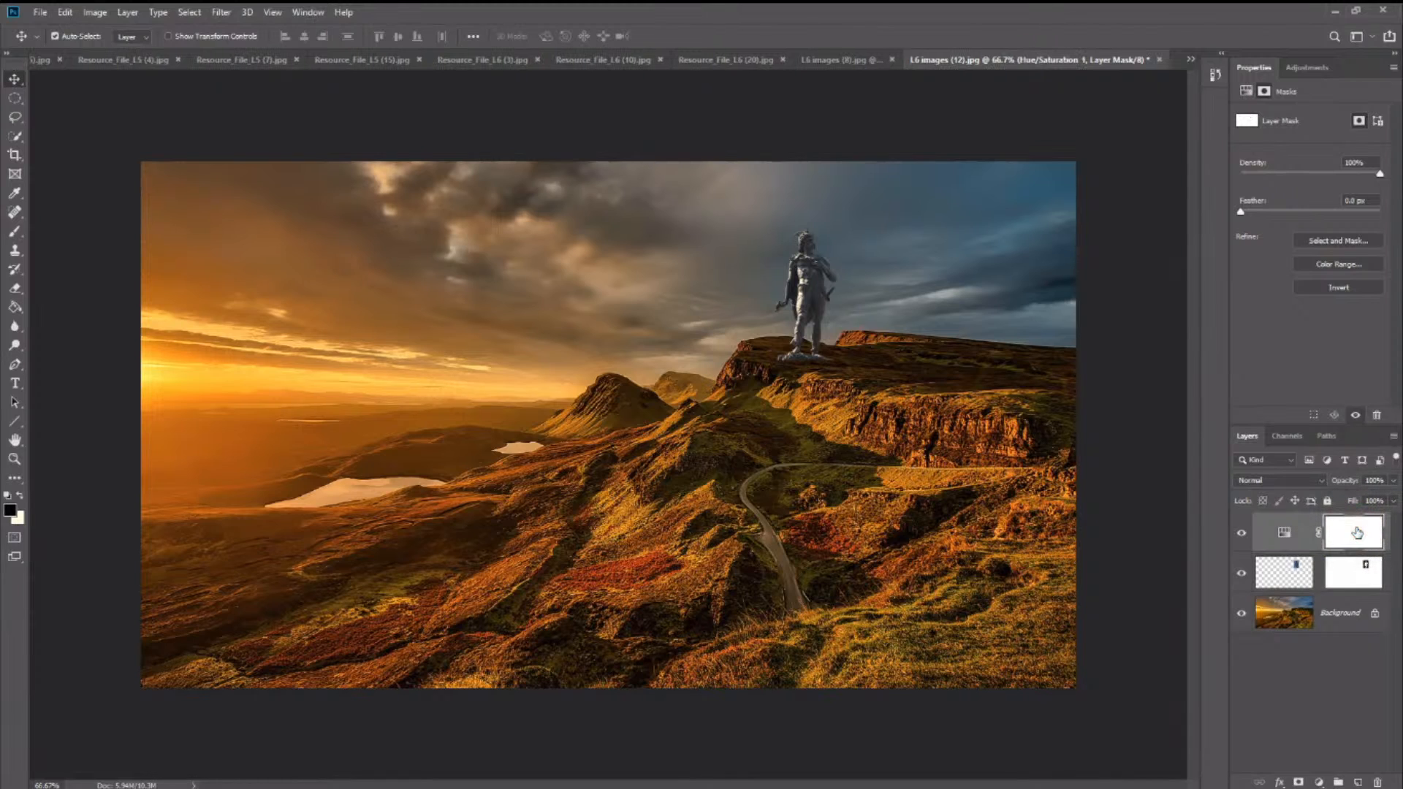
pyautogui.rightClick(1315, 557)
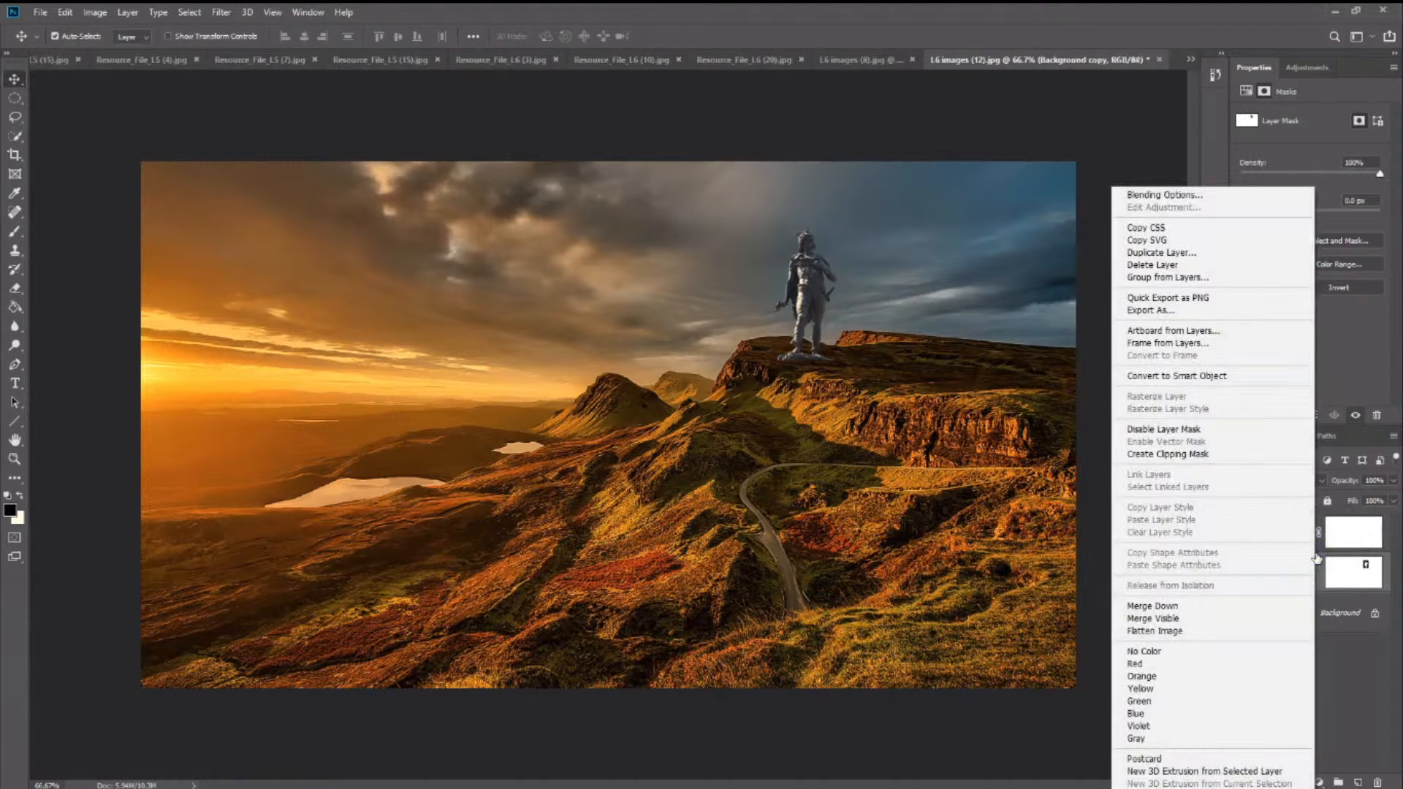
pyautogui.click(1205, 455)
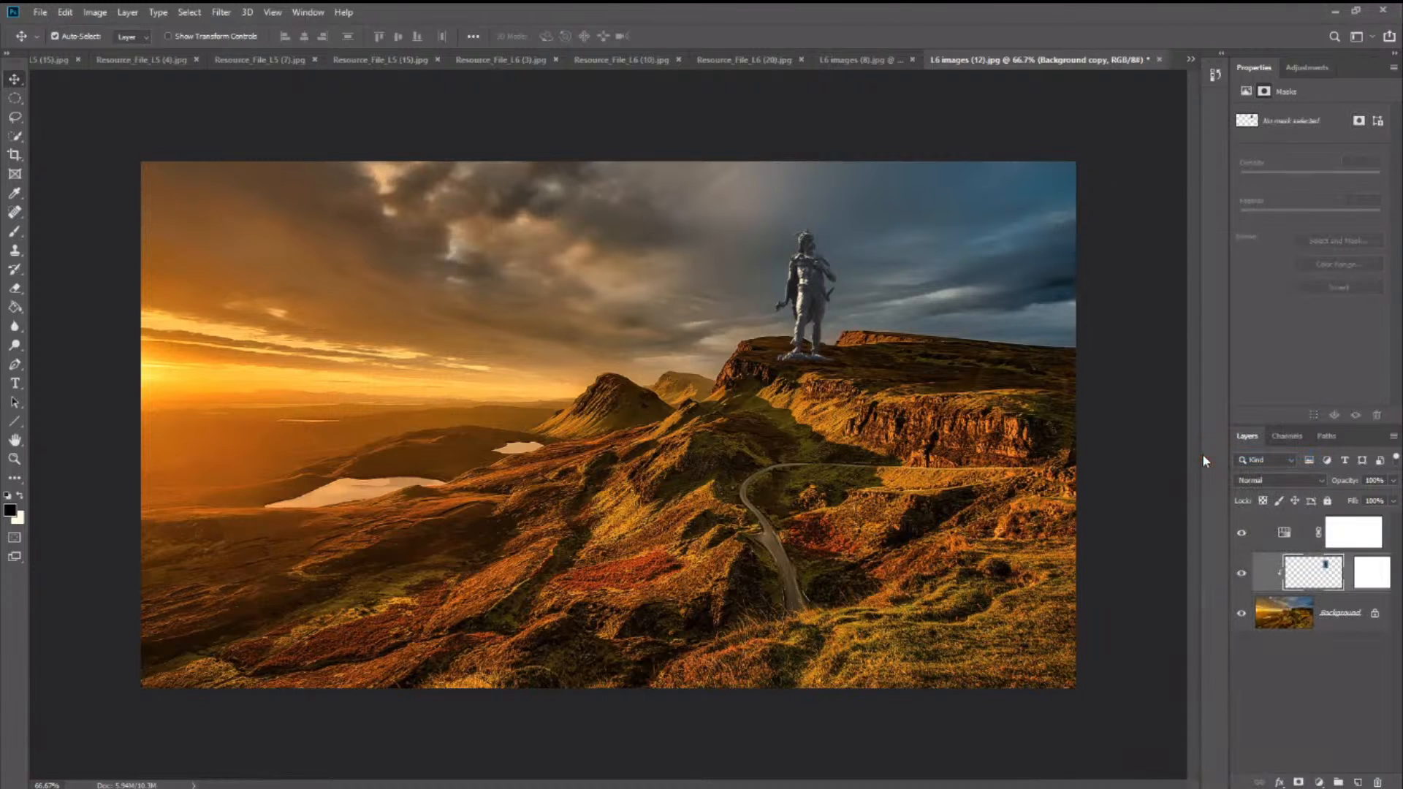
pyautogui.hotkey('ctrl', 'alt', 'g')
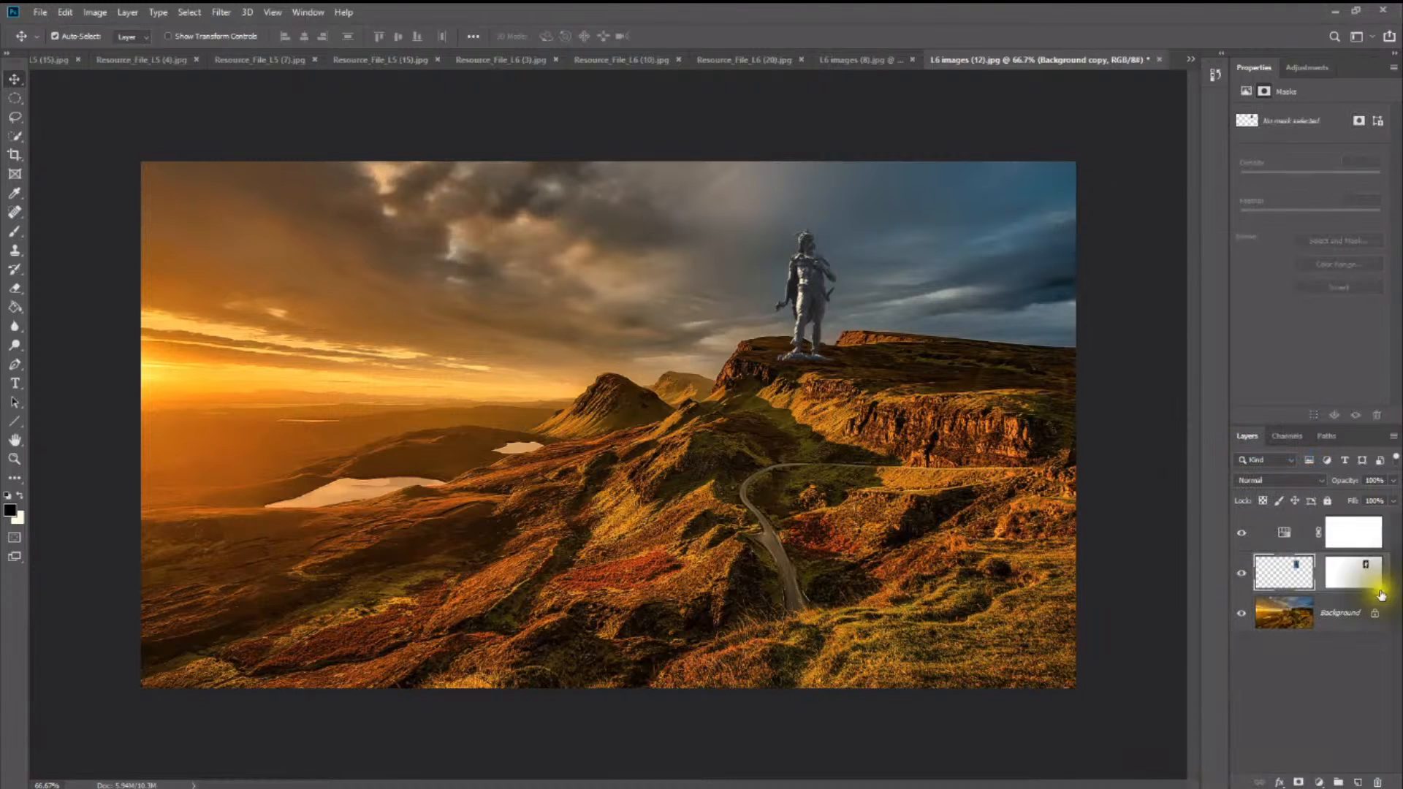
# Step: Clip the Hue/Saturation adjustment to the statue layer with a clipping mask
pyautogui.click(1297, 541)
pyautogui.rightClick(1304, 544)
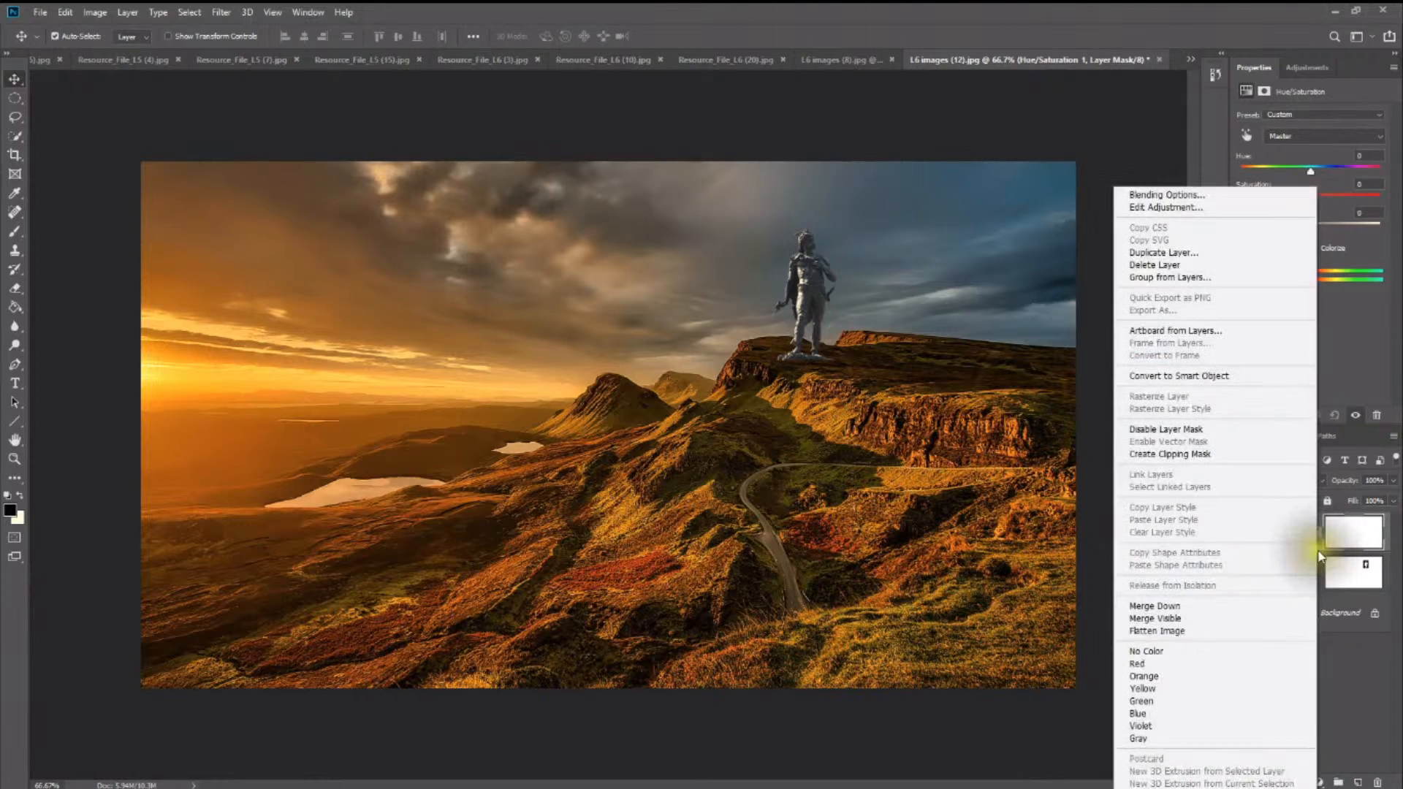
pyautogui.click(1213, 455)
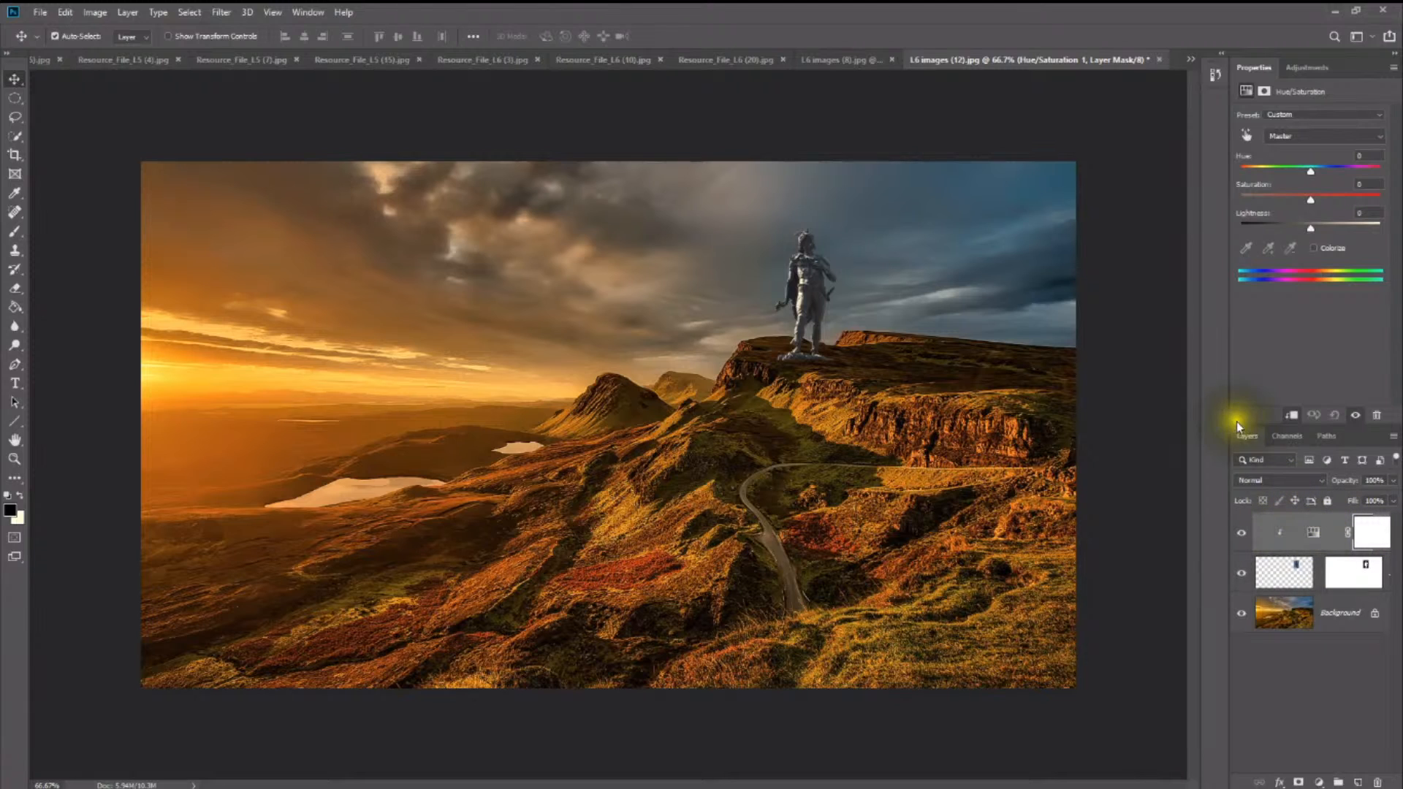
# Step: Tone the statue toward the landscape with Hue about -150, Saturation about -15 and Lightness about -10
pyautogui.moveTo(1228, 414); pyautogui.dragTo(1183, 406)
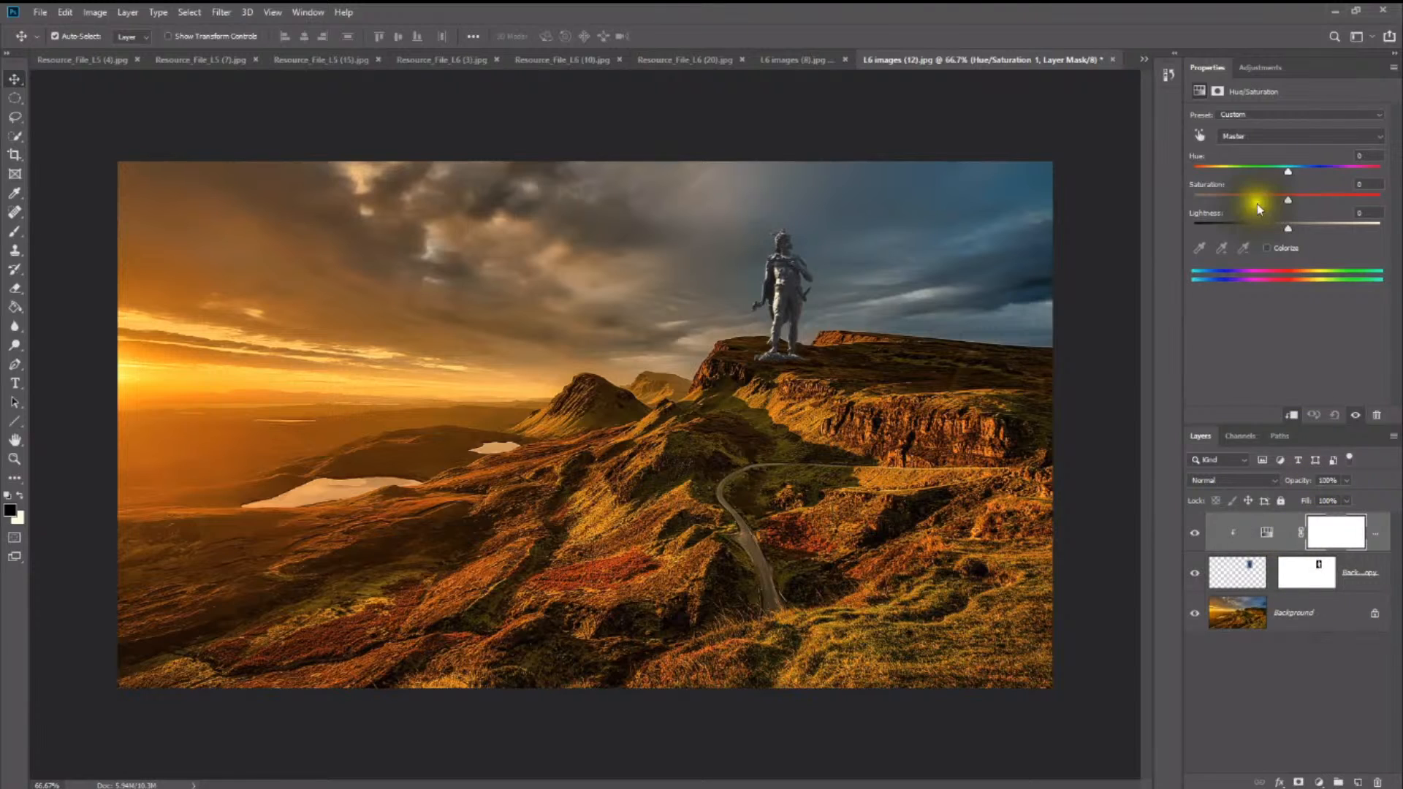
pyautogui.moveTo(1287, 174)
pyautogui.mouseDown()
pyautogui.moveTo(1224, 171)
pyautogui.moveTo(1330, 170)
pyautogui.moveTo(1220, 155)
pyautogui.moveTo(1350, 171)
pyautogui.moveTo(1238, 158)
pyautogui.moveTo(1203, 164)
pyautogui.moveTo(1230, 164)
pyautogui.moveTo(1210, 176)
pyautogui.mouseUp()
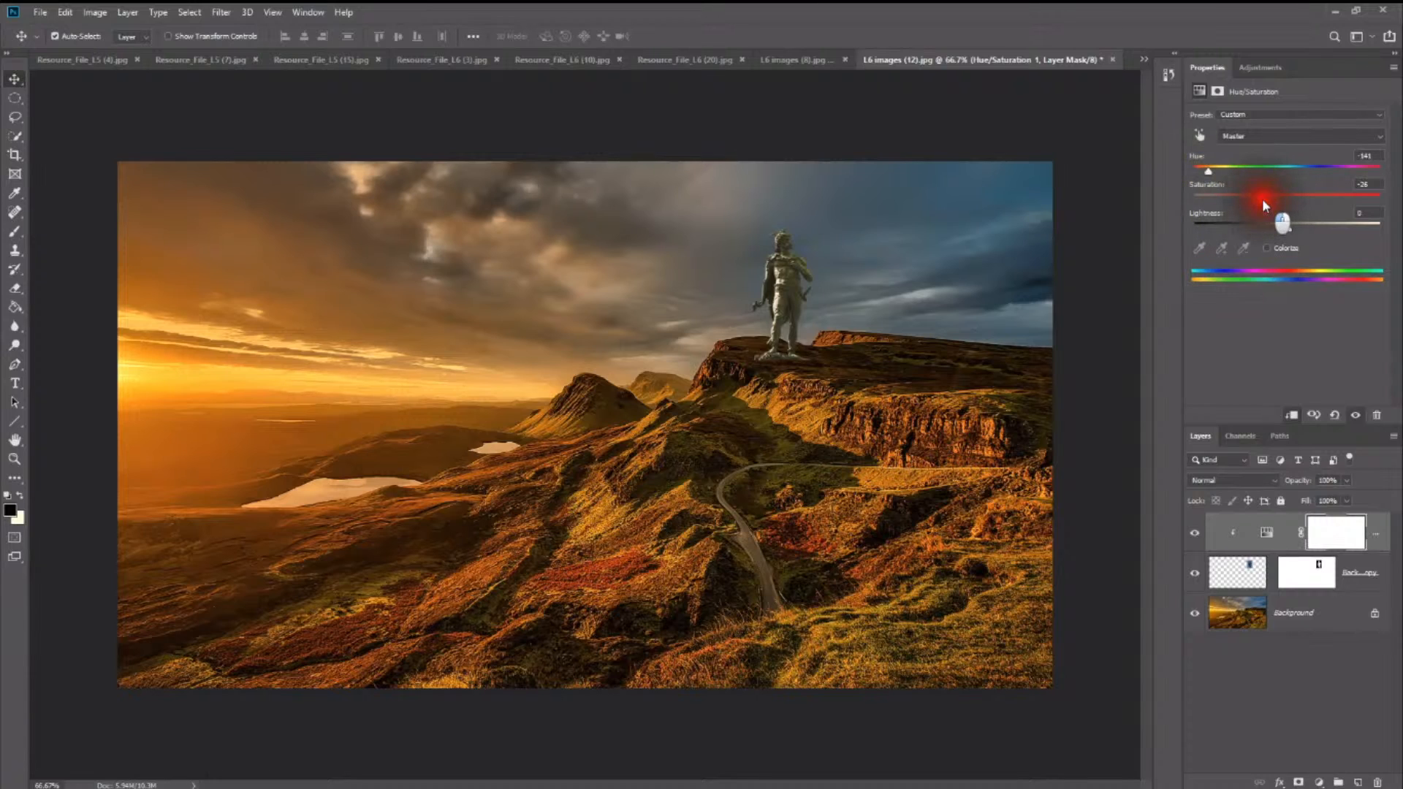
pyautogui.moveTo(1260, 199); pyautogui.dragTo(1290, 196)
pyautogui.moveTo(1275, 197)
pyautogui.mouseDown()
pyautogui.moveTo(1295, 222)
pyautogui.moveTo(1277, 225)
pyautogui.mouseUp()
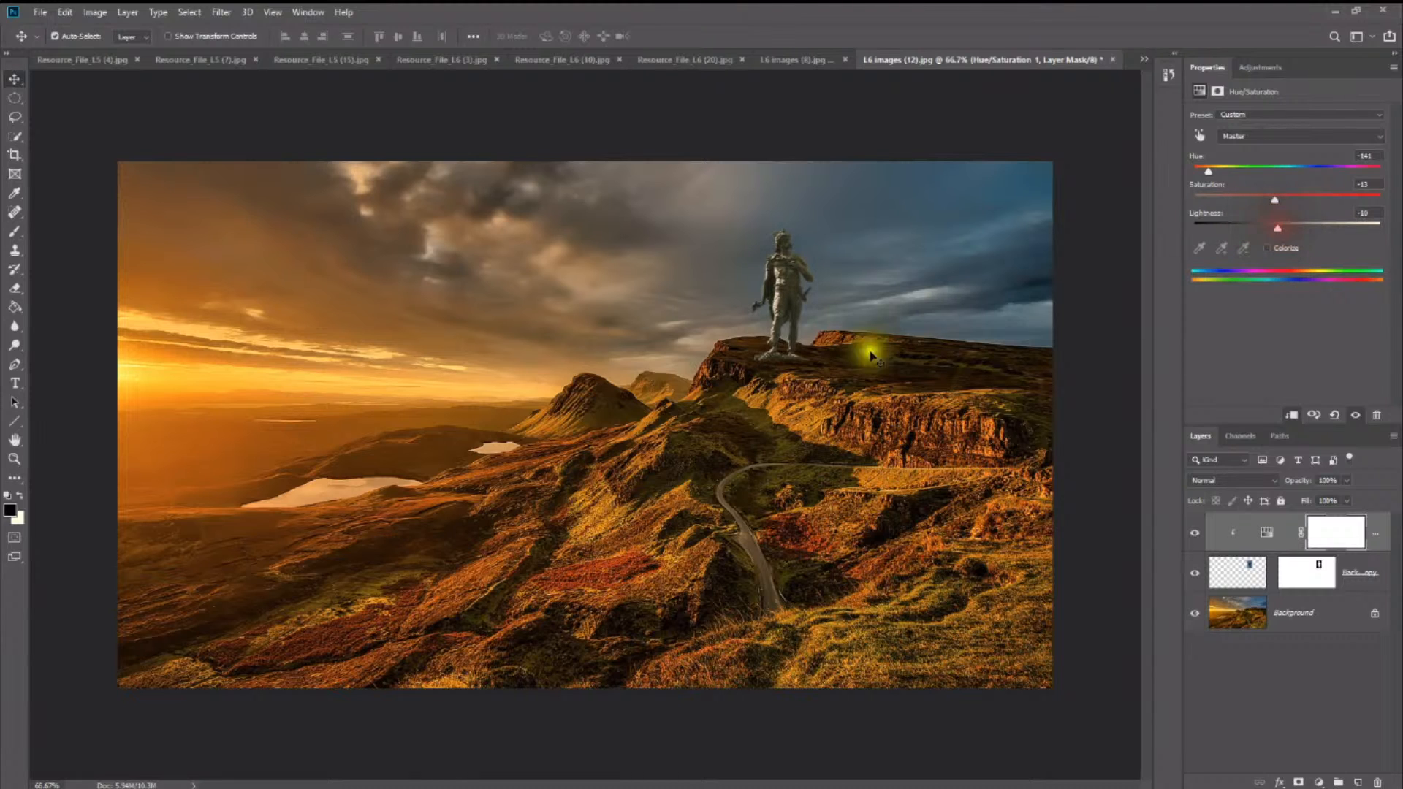
# Step: Try a lower opacity on the clipped Hue/Saturation adjustment layer and deselect all layers
pyautogui.rightClick(1296, 554)
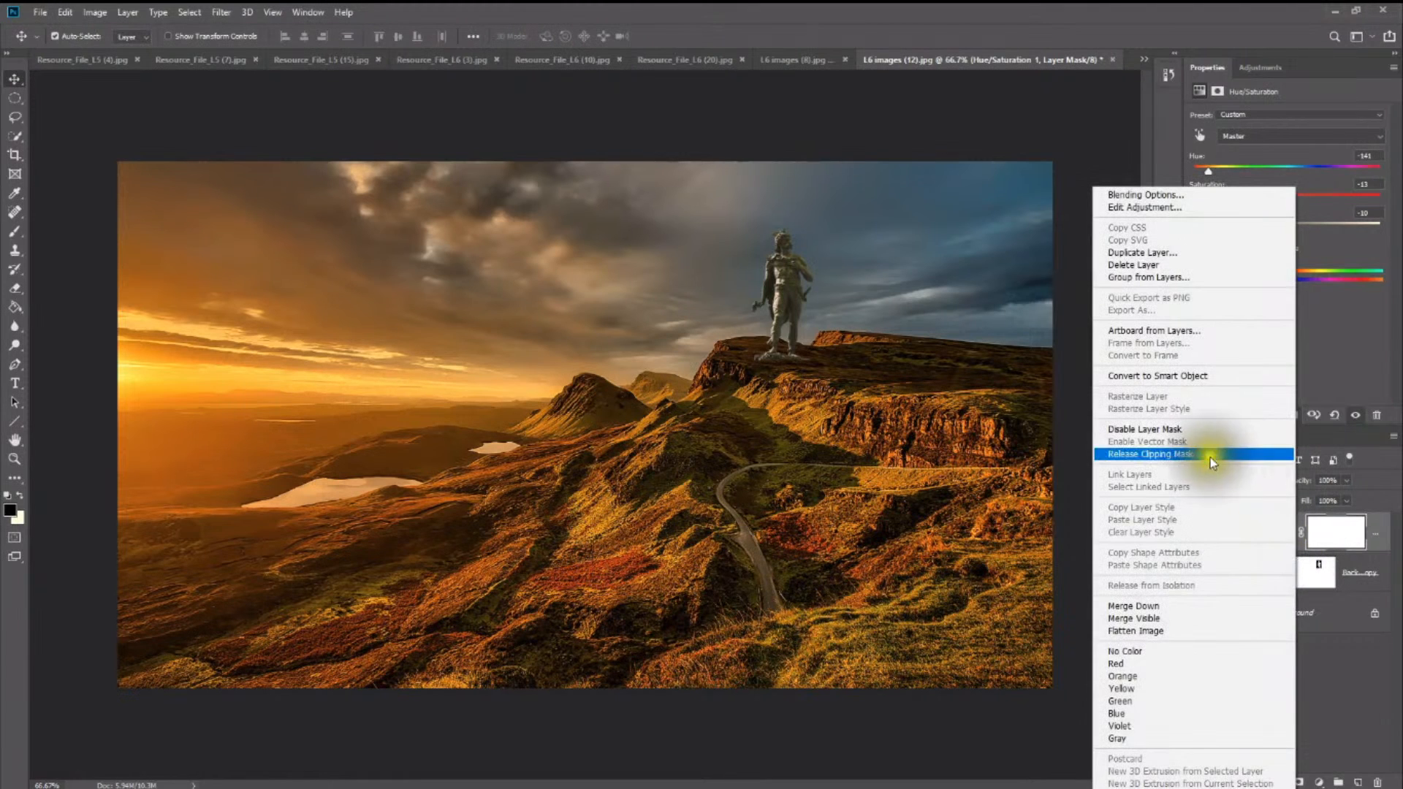
pyautogui.click(1356, 691)
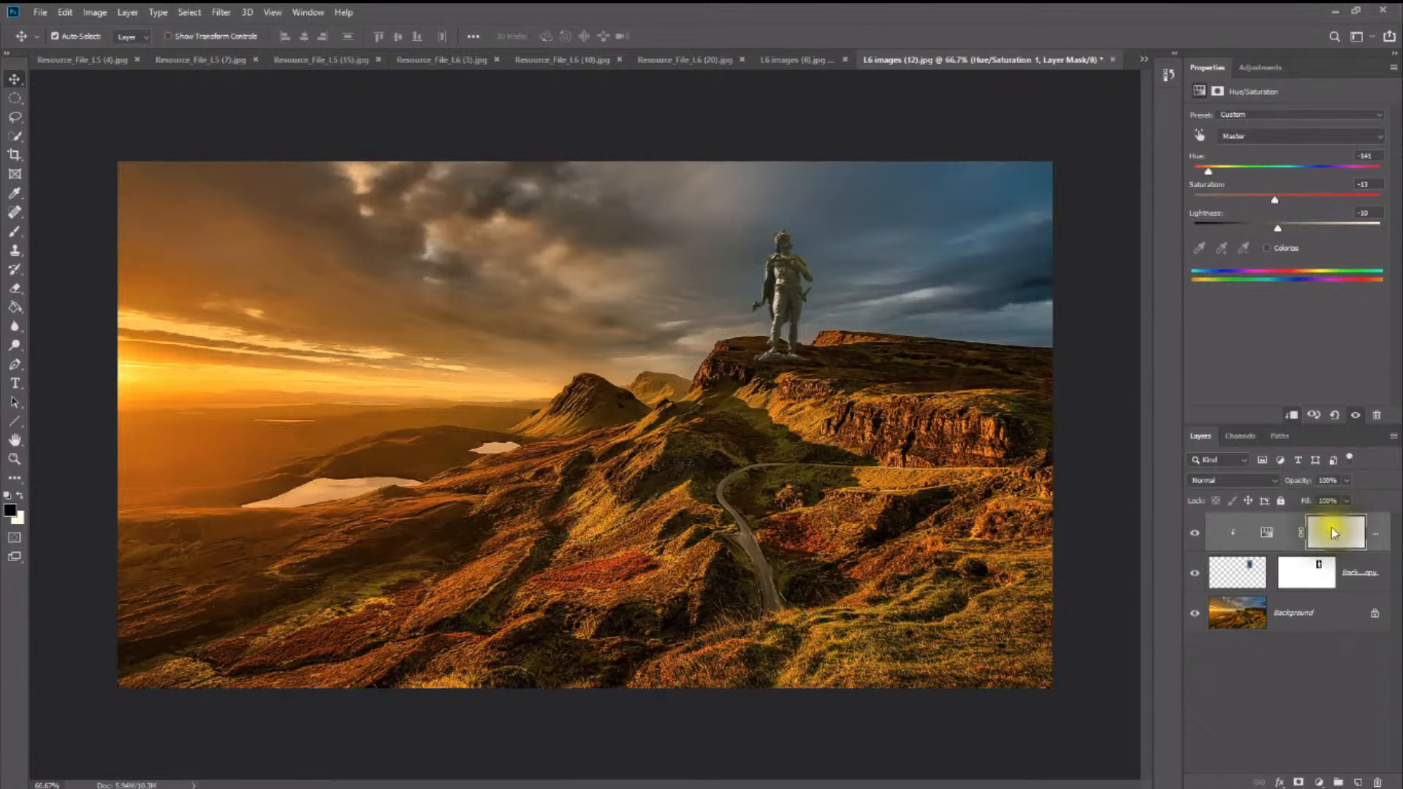
pyautogui.moveTo(1346, 481)
pyautogui.mouseDown()
pyautogui.moveTo(1320, 501)
pyautogui.moveTo(1346, 485)
pyautogui.mouseUp()
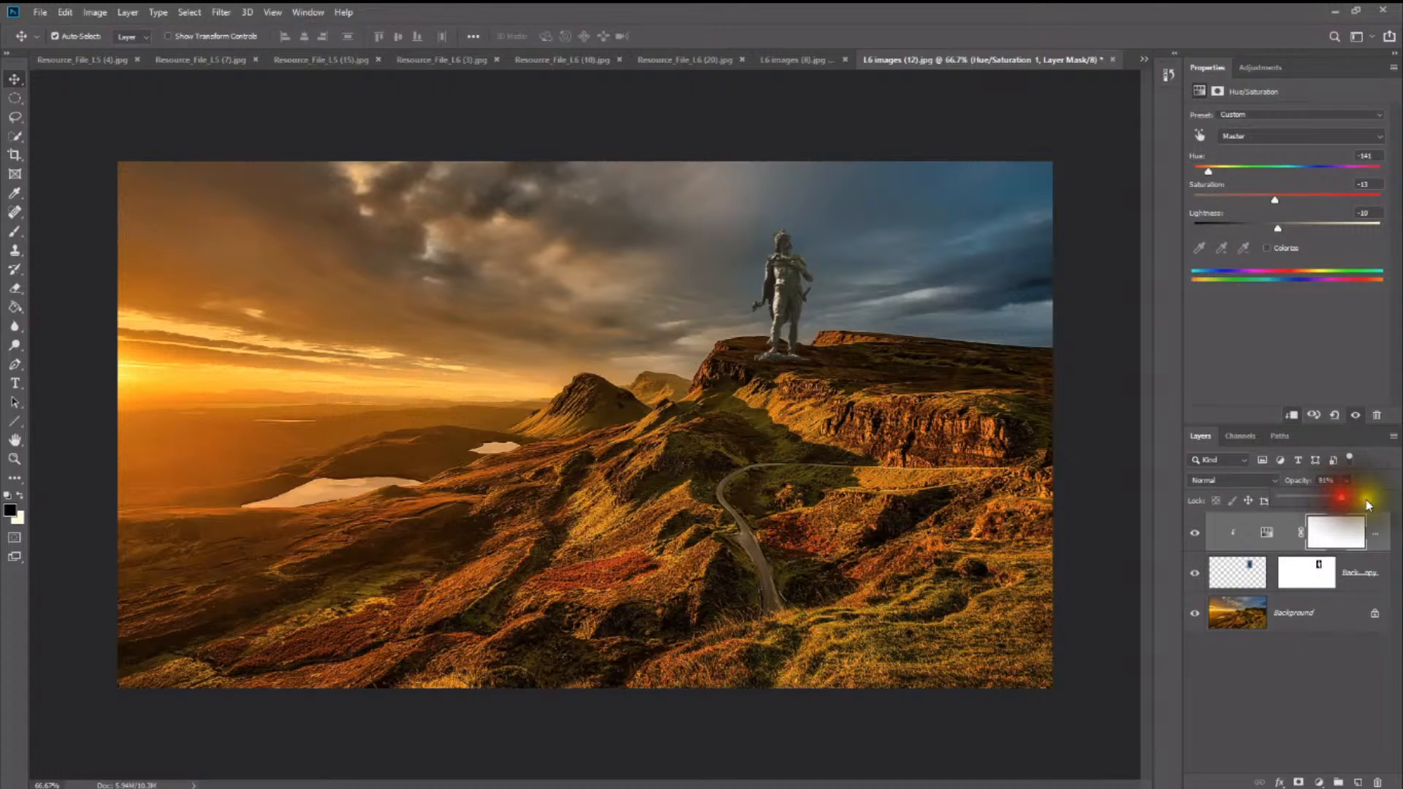
pyautogui.click(1352, 673)
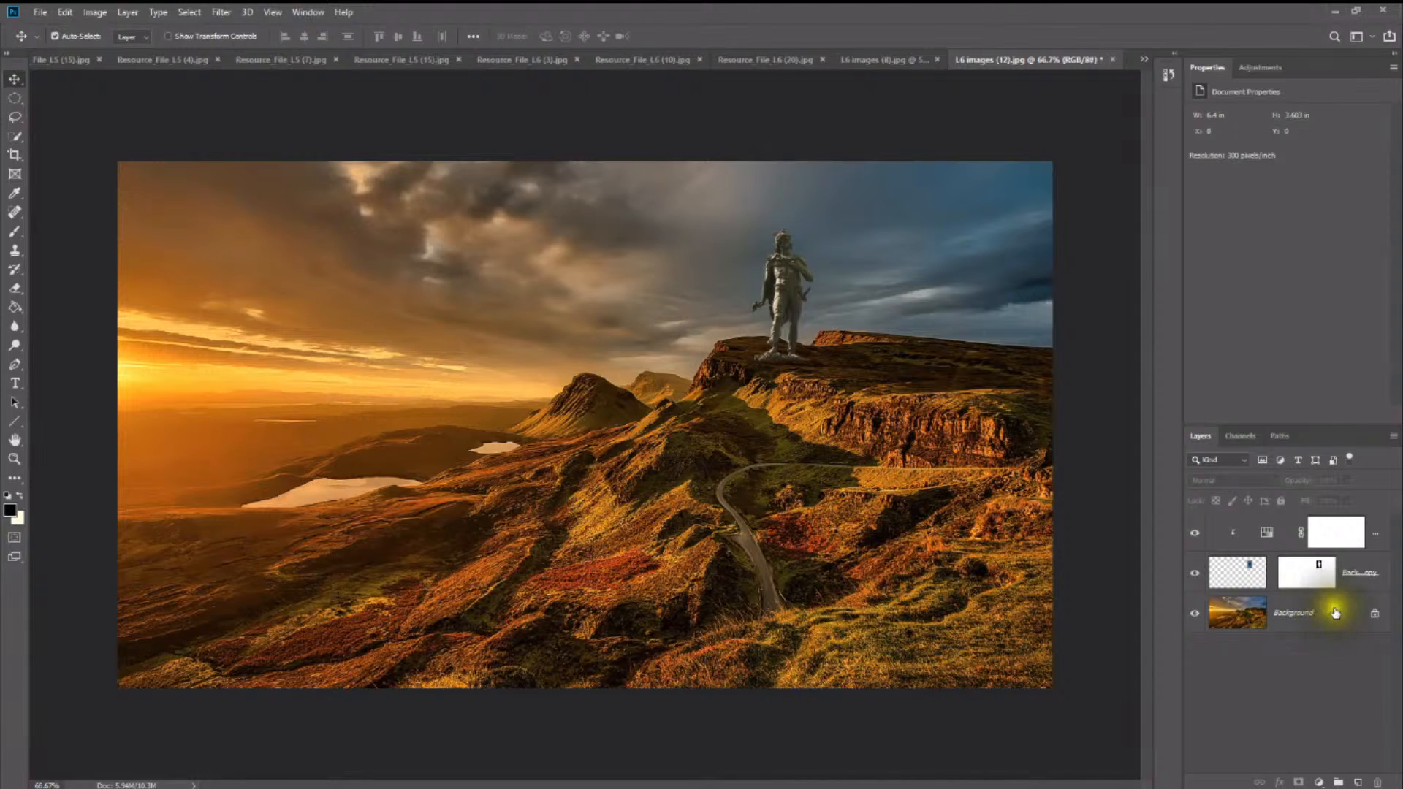
# Step: Duplicate the Background layer to the top of the layer stack and give the copy a layer mask
pyautogui.moveTo(1330, 613); pyautogui.dragTo(1358, 782)
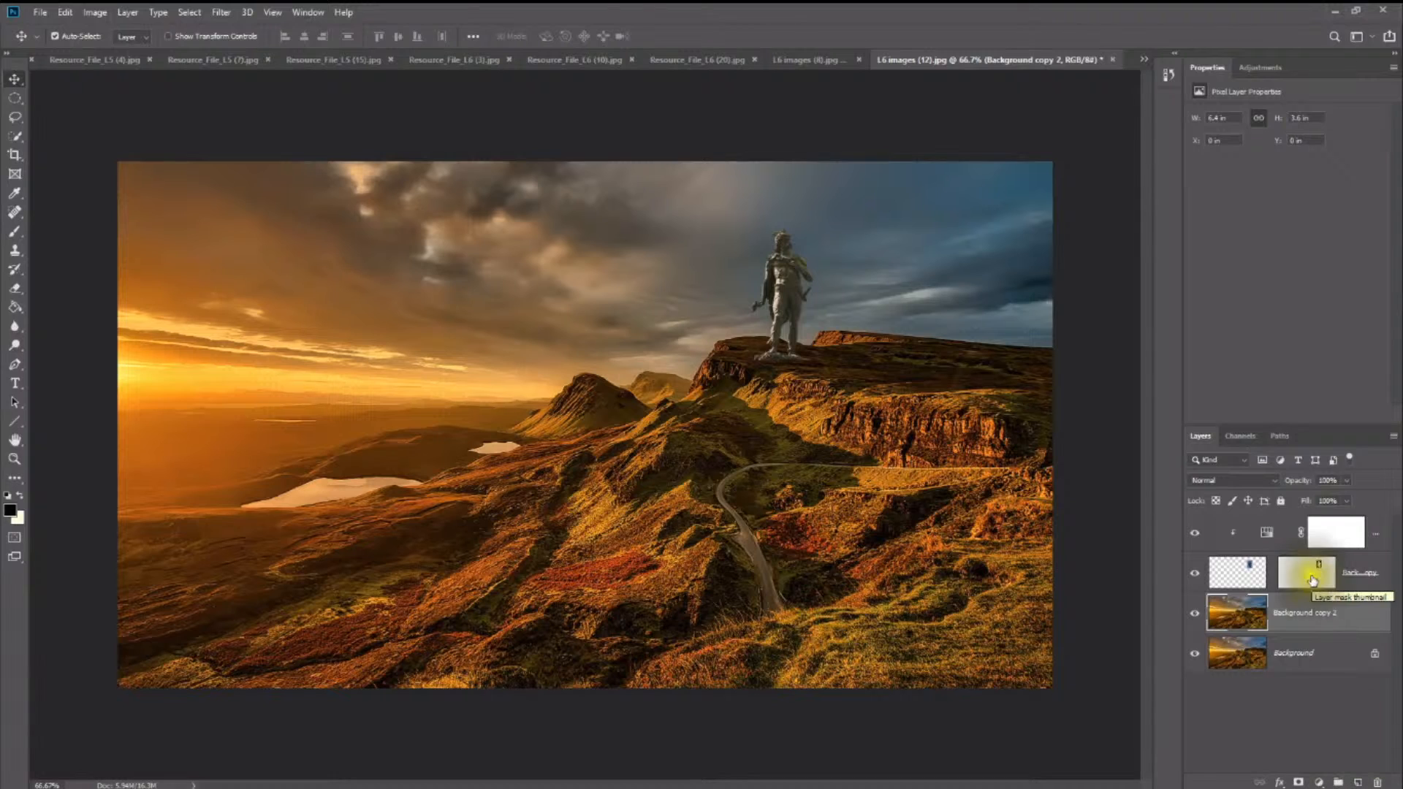
pyautogui.moveTo(1312, 623); pyautogui.dragTo(1335, 580)
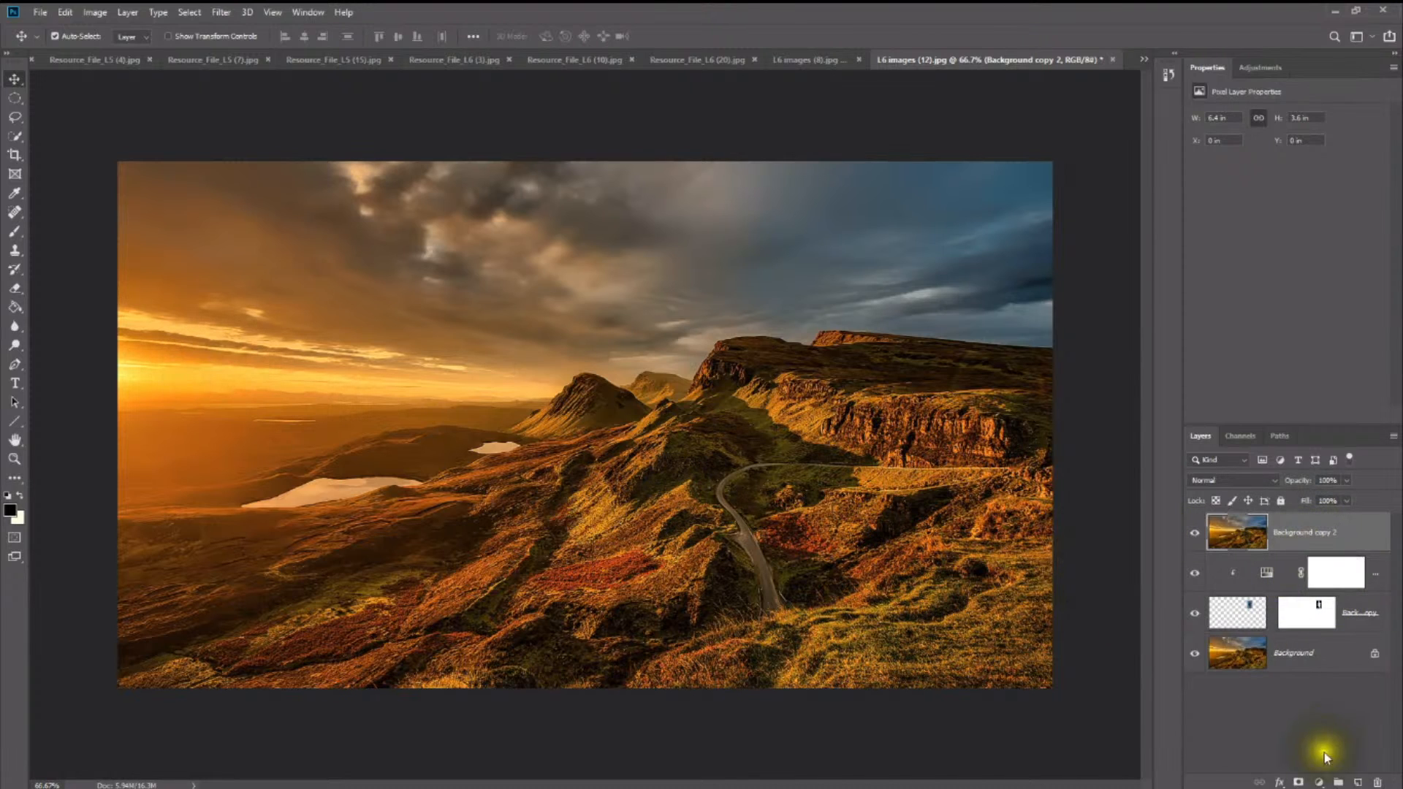
pyautogui.click(1298, 782)
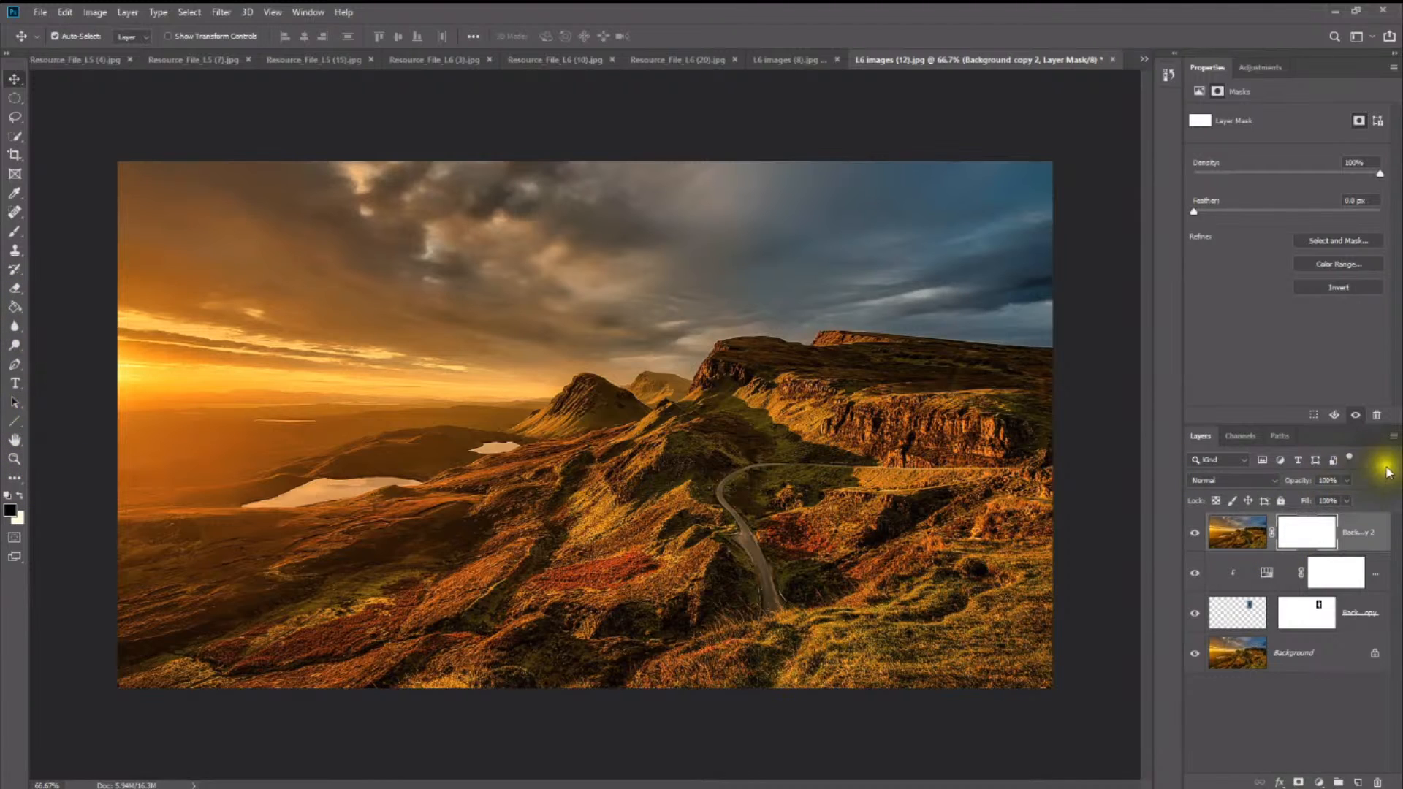
# Step: Lower the background copy's opacity to 48% and paint black on its mask over the statue to reveal it
pyautogui.moveTo(1347, 498); pyautogui.dragTo(1313, 499)
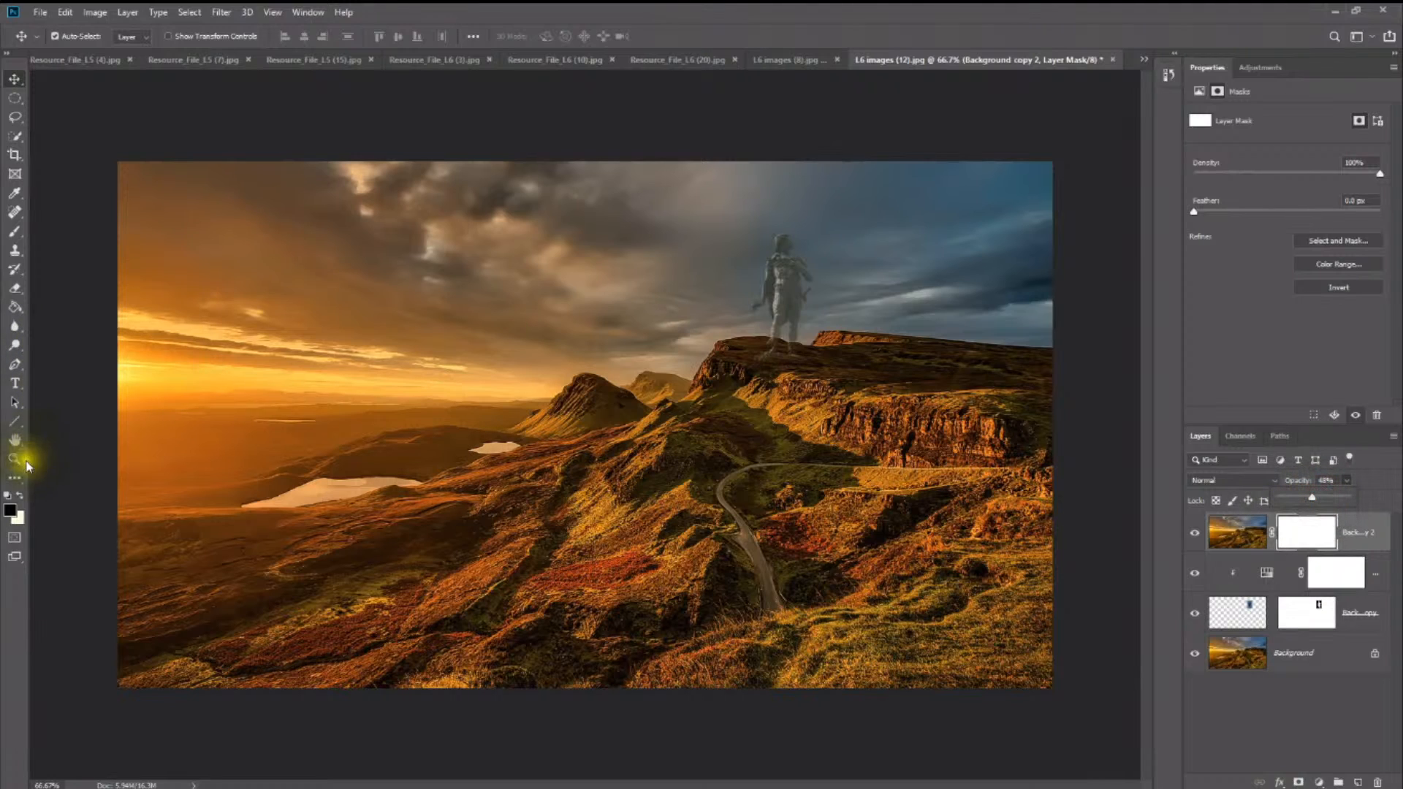
pyautogui.click(15, 231)
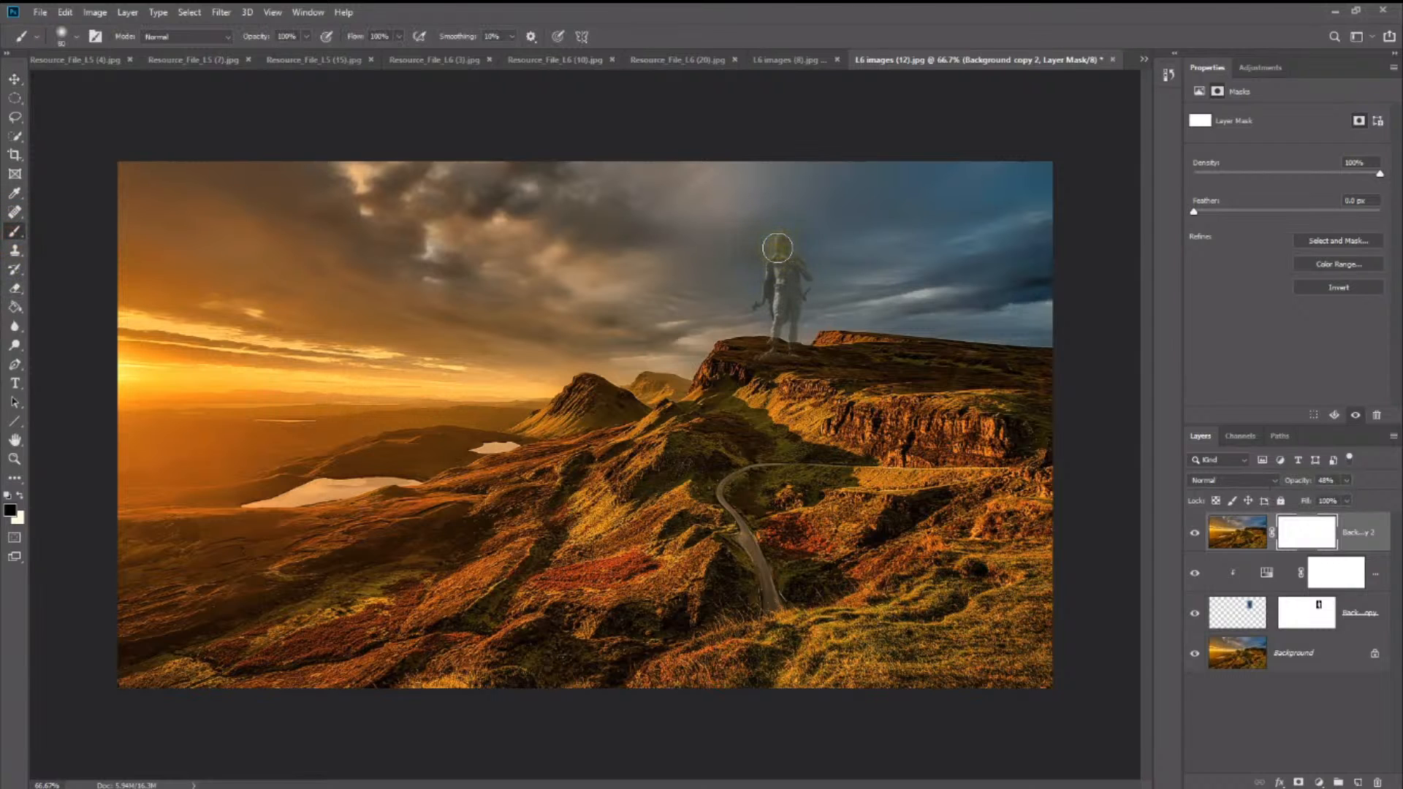
pyautogui.moveTo(779, 246)
pyautogui.mouseDown()
pyautogui.moveTo(802, 292)
pyautogui.moveTo(795, 270)
pyautogui.moveTo(771, 307)
pyautogui.moveTo(797, 334)
pyautogui.moveTo(762, 335)
pyautogui.moveTo(797, 339)
pyautogui.moveTo(764, 333)
pyautogui.moveTo(800, 340)
pyautogui.mouseUp()
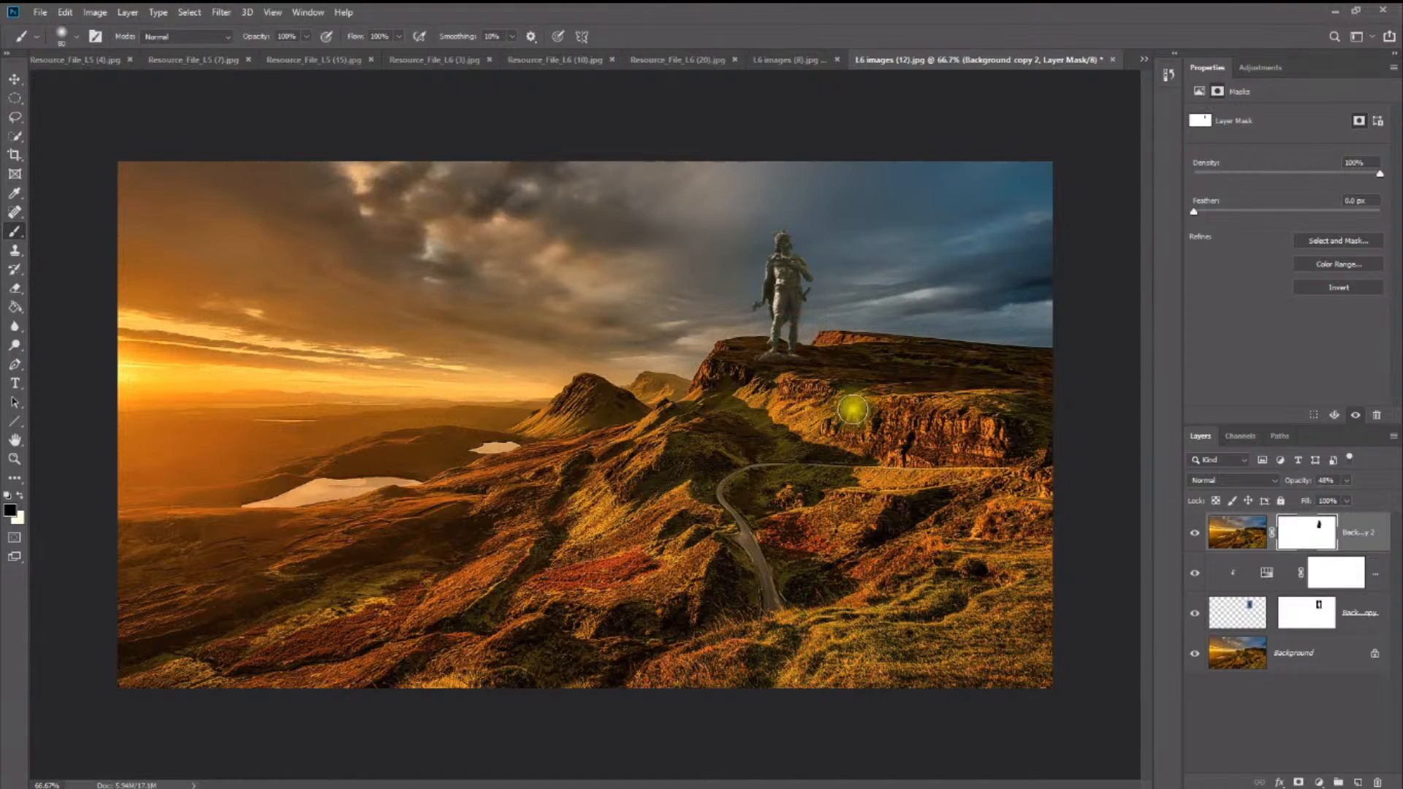
# Step: Raise the background copy's opacity to about 85% and paint its mask over the statue again
pyautogui.click(1347, 480)
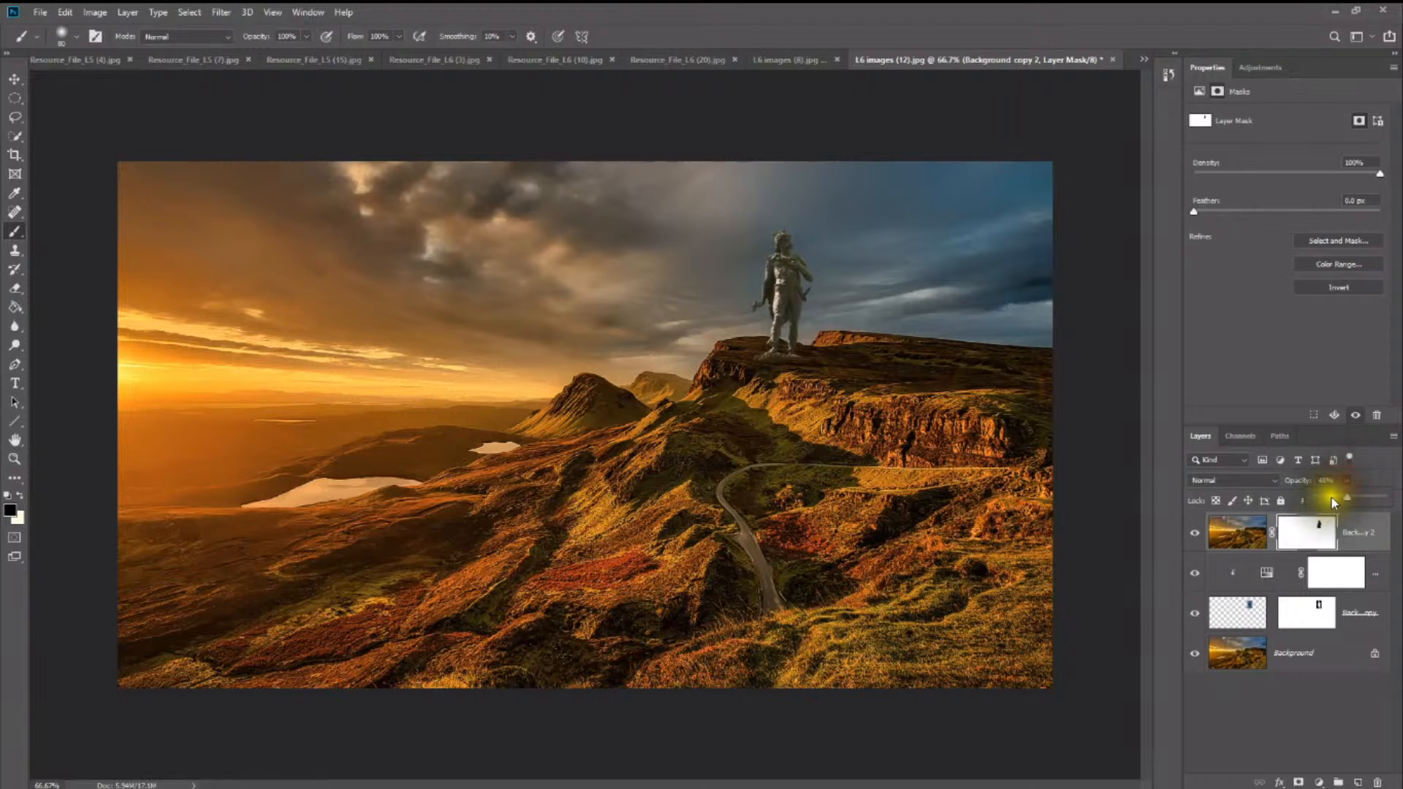
pyautogui.moveTo(1351, 500); pyautogui.dragTo(1376, 500)
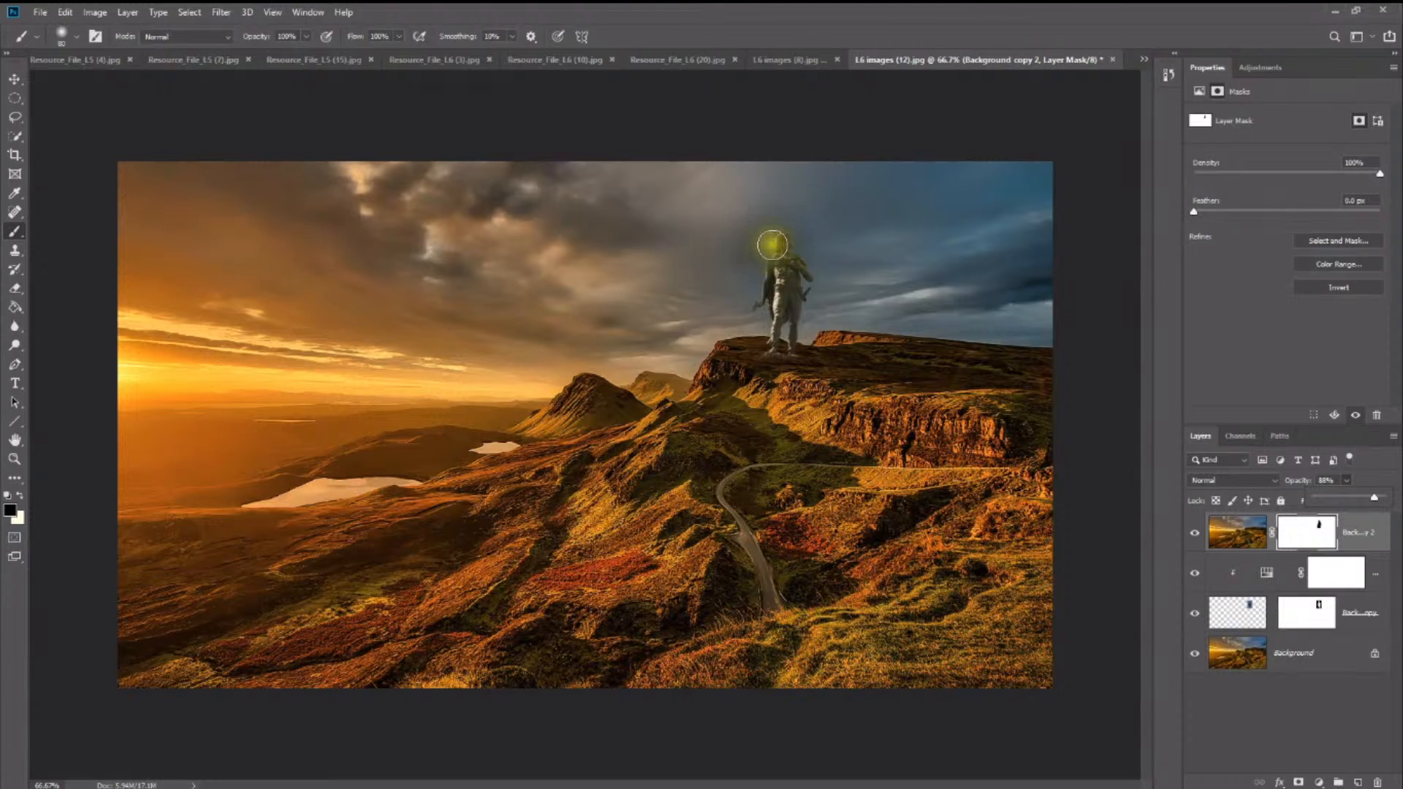
pyautogui.moveTo(784, 241)
pyautogui.mouseDown()
pyautogui.moveTo(767, 276)
pyautogui.moveTo(782, 235)
pyautogui.moveTo(815, 250)
pyautogui.moveTo(777, 250)
pyautogui.moveTo(746, 303)
pyautogui.moveTo(777, 241)
pyautogui.moveTo(819, 306)
pyautogui.moveTo(808, 298)
pyautogui.mouseUp()
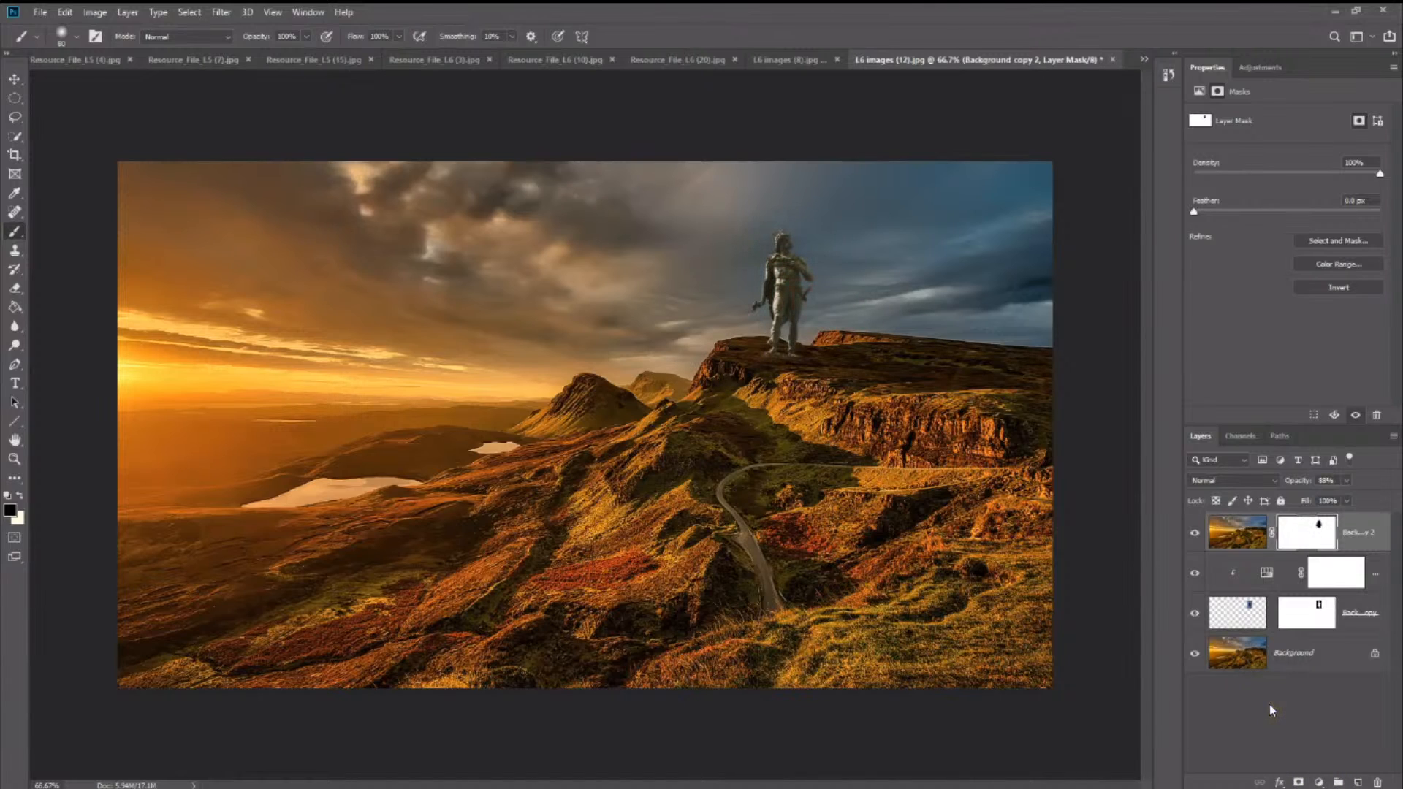
# Step: Add a Photo Filter adjustment layer above the masked background copy
pyautogui.click(1254, 72)
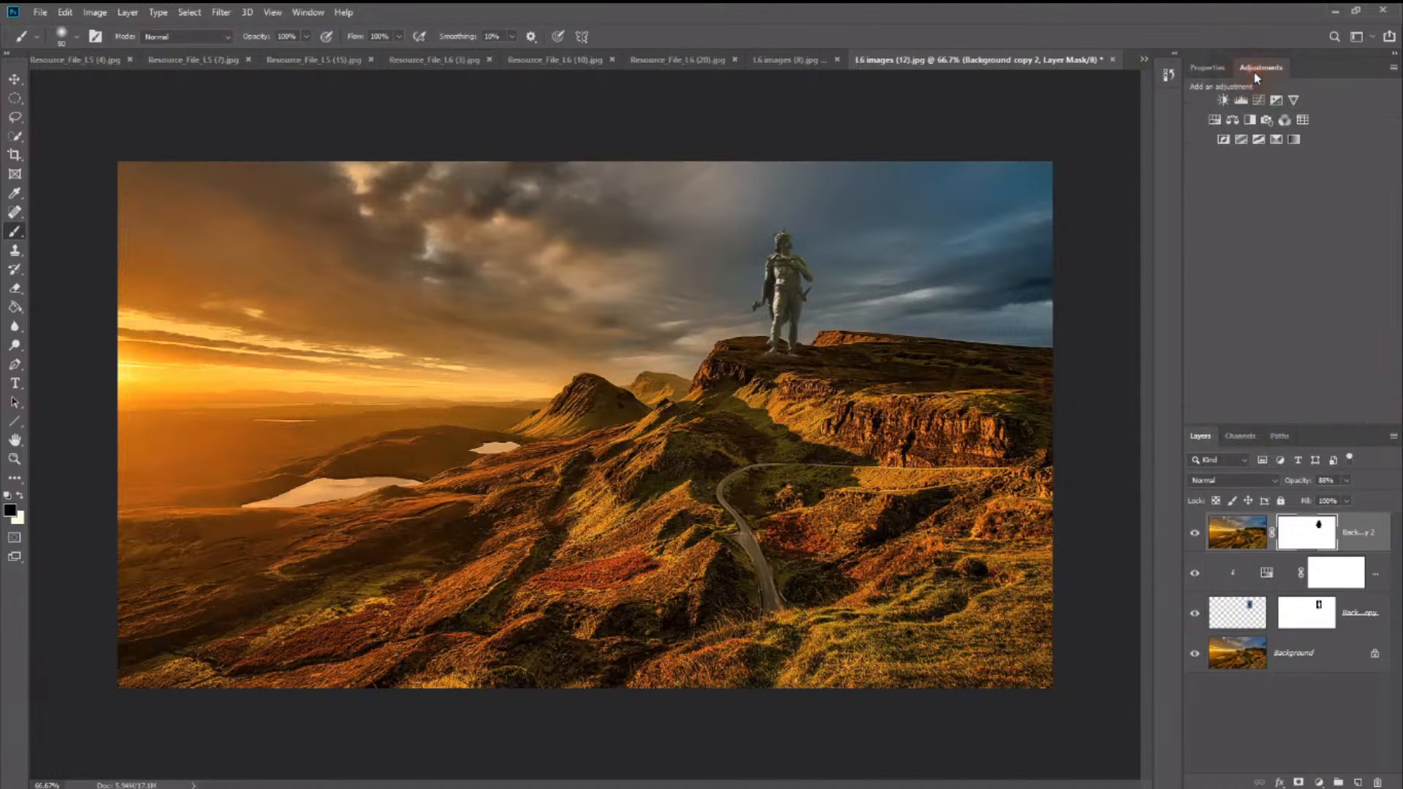
pyautogui.click(1271, 127)
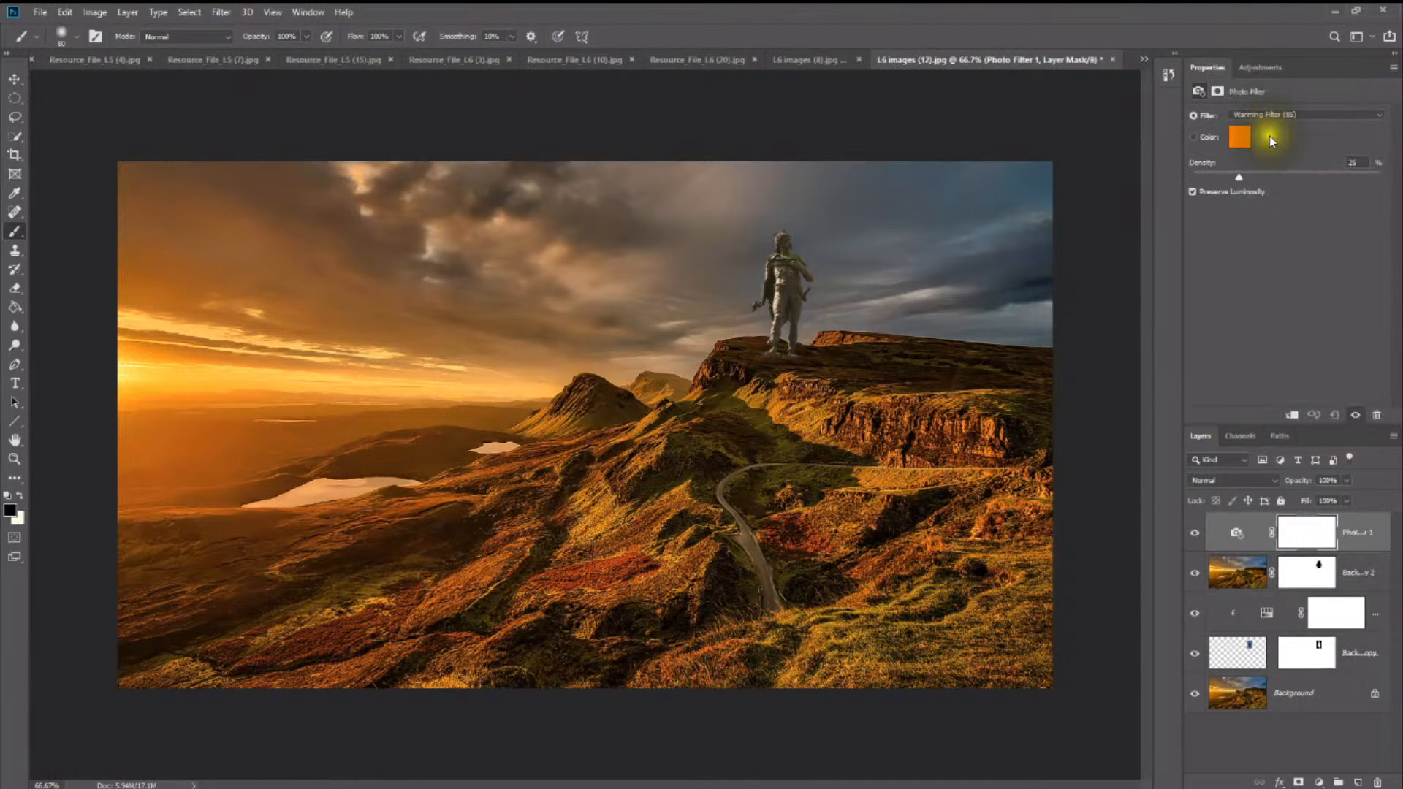
# Step: Try the Deep Emerald photo filter and return to Warming Filter (85)
pyautogui.click(1265, 114)
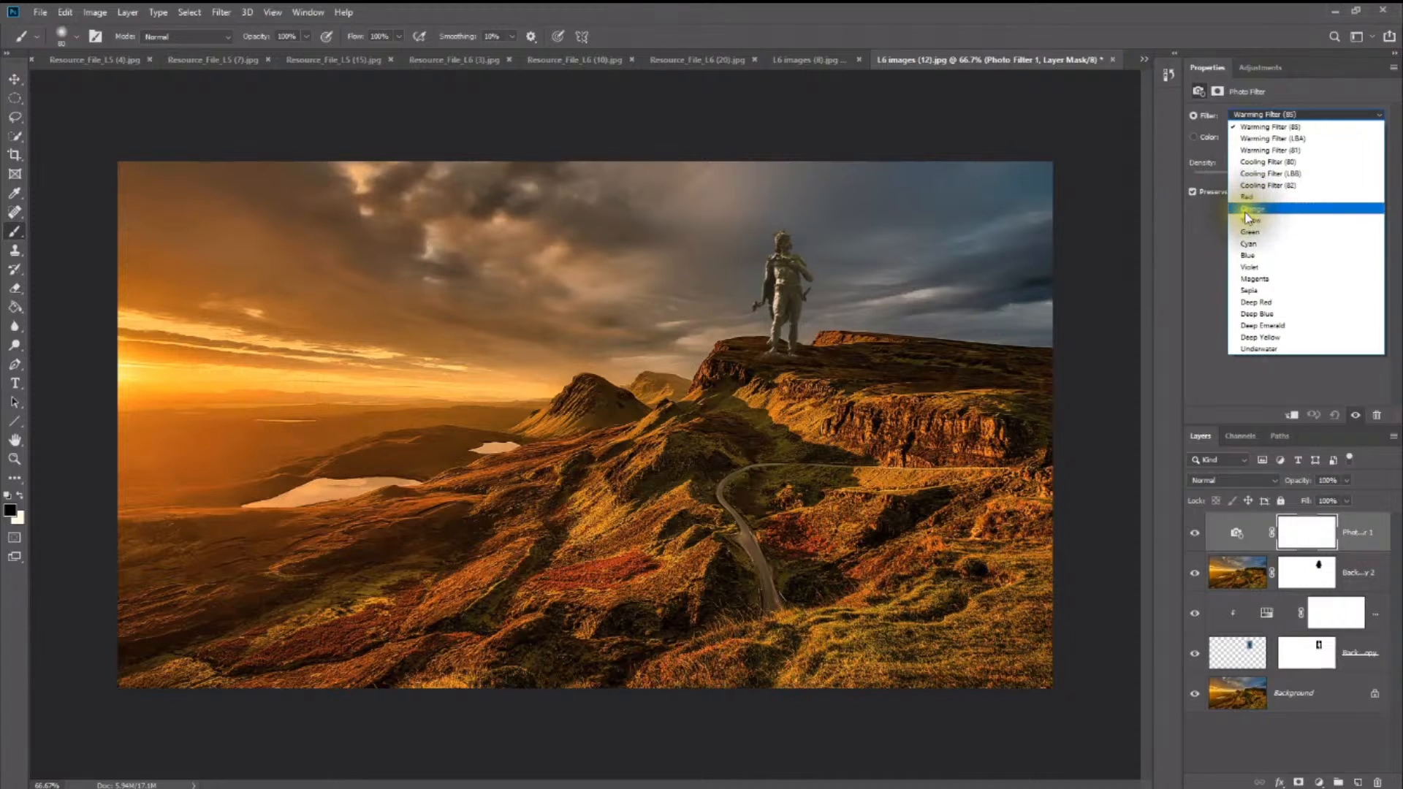
pyautogui.click(1256, 326)
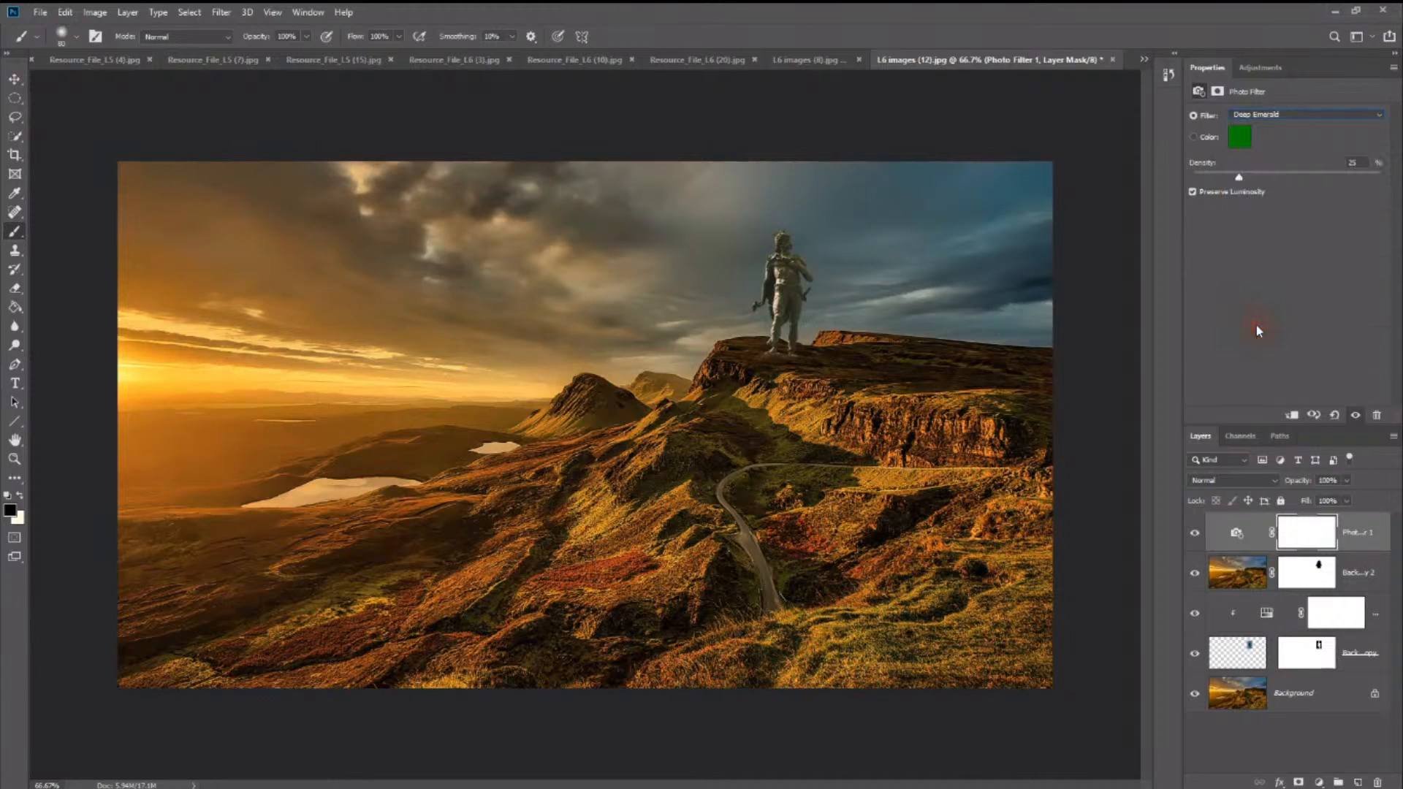
pyautogui.click(1295, 117)
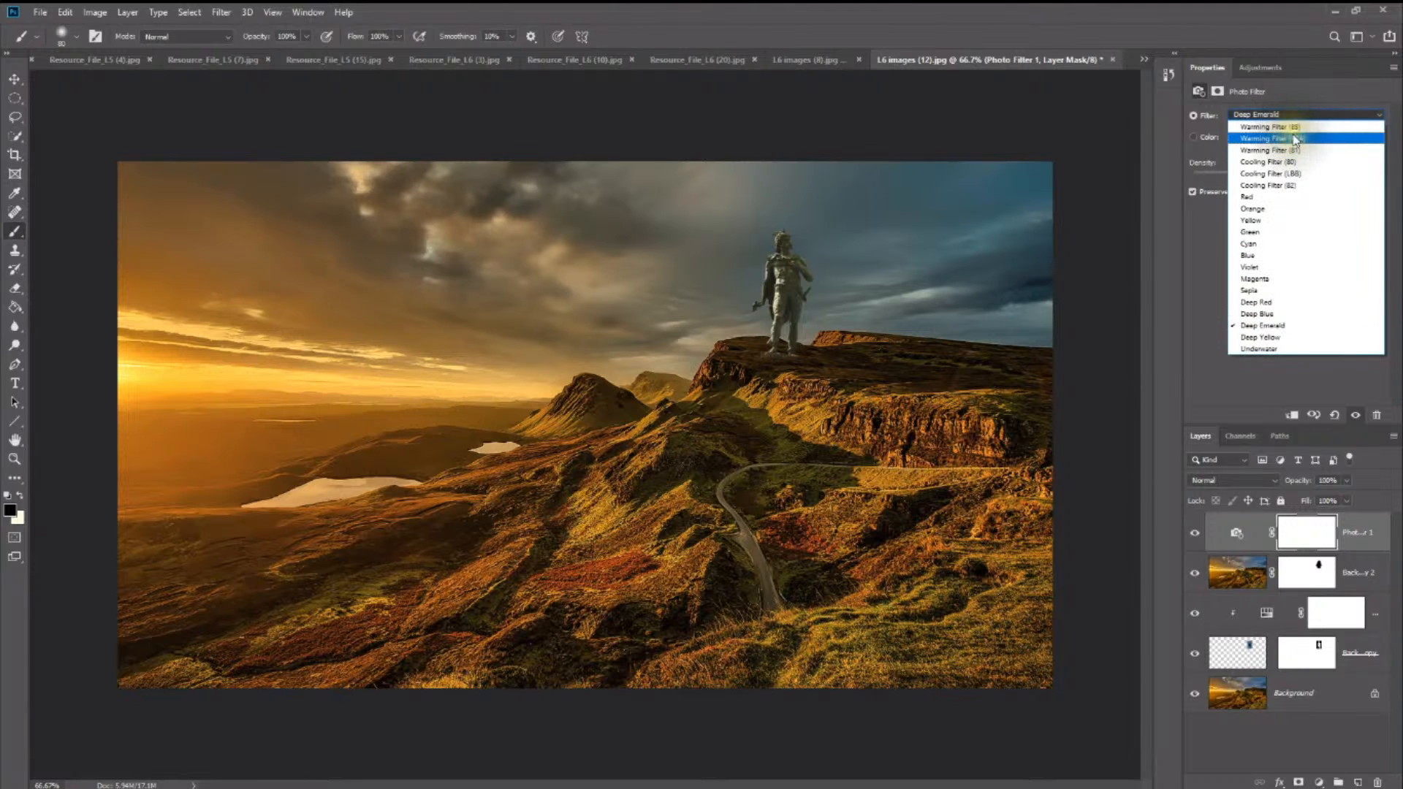
pyautogui.click(1292, 126)
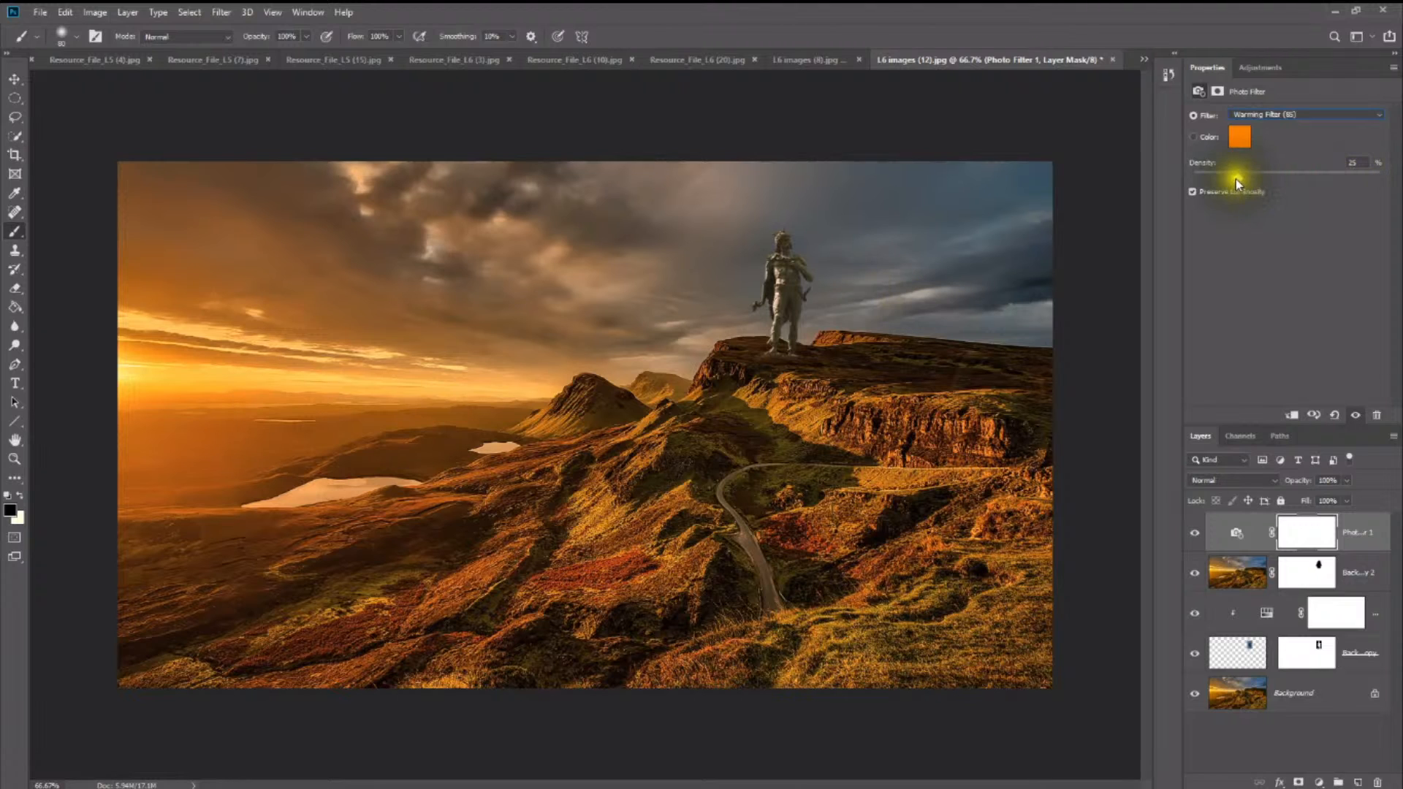
# Step: Adjust the Photo Filter's density to 29%
pyautogui.moveTo(1309, 171)
pyautogui.mouseDown()
pyautogui.moveTo(1366, 192)
pyautogui.moveTo(1314, 182)
pyautogui.mouseUp()
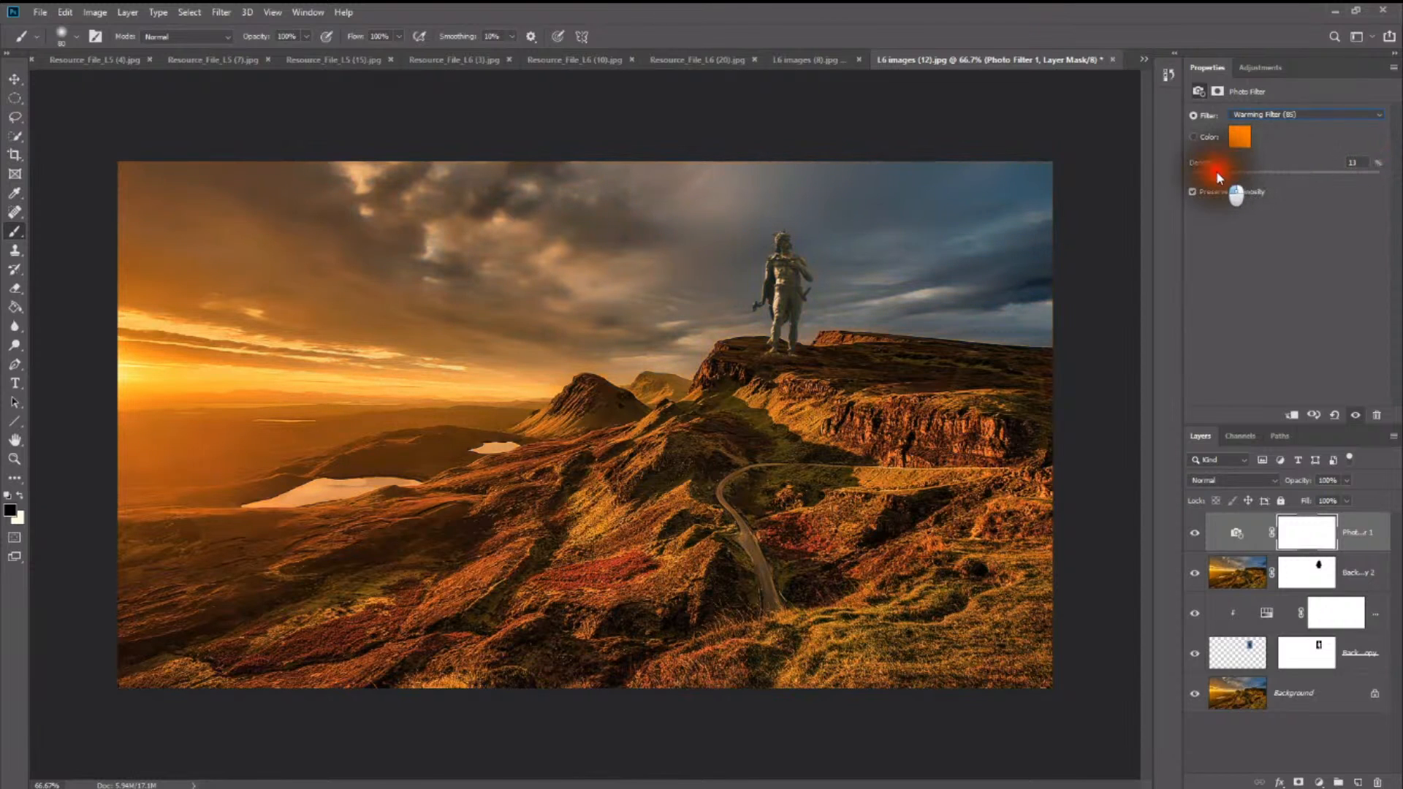
pyautogui.moveTo(1216, 173); pyautogui.dragTo(1231, 179)
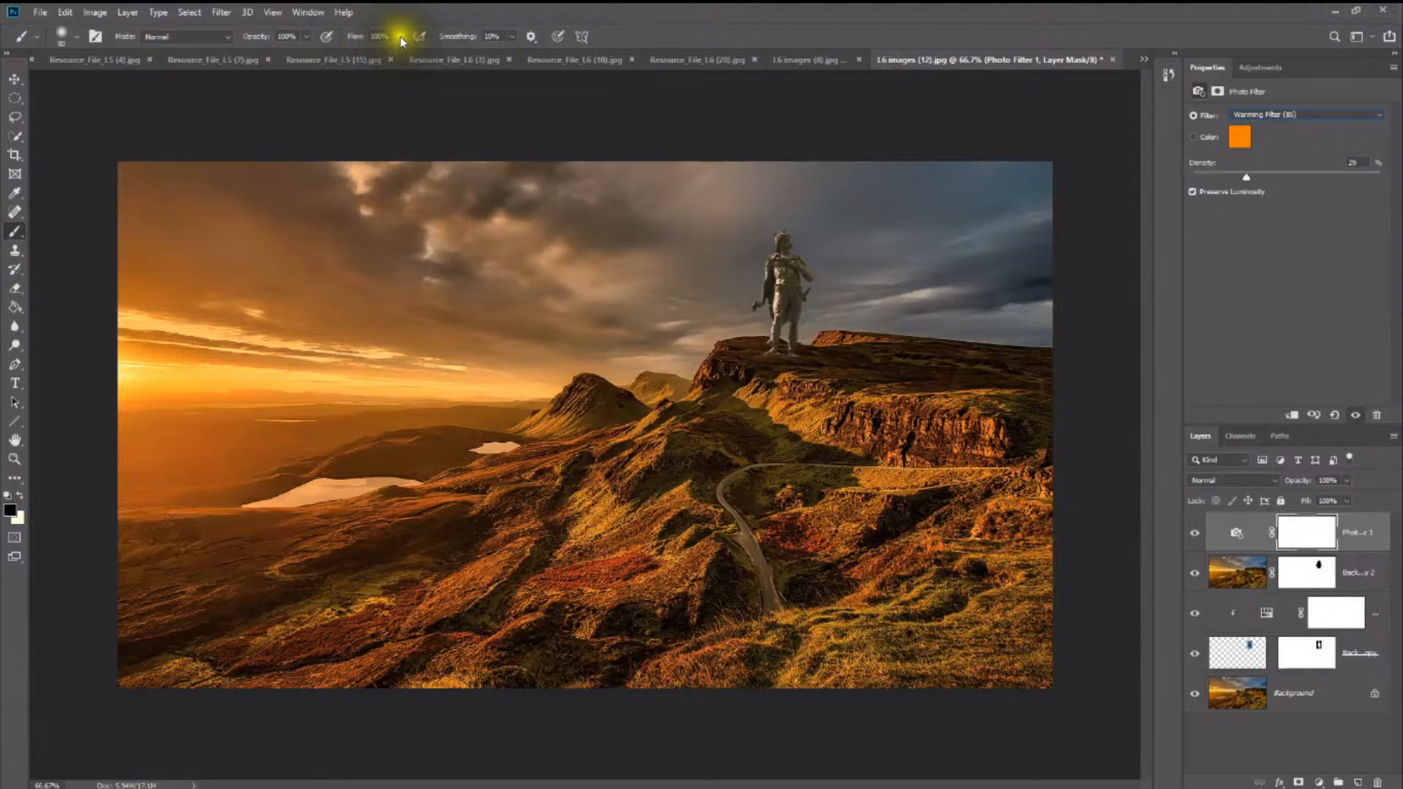
# Step: Paint the Photo Filter mask over the landscape's sunset side with a large soft black brush at 46% opacity
pyautogui.click(306, 36)
pyautogui.click(267, 53)
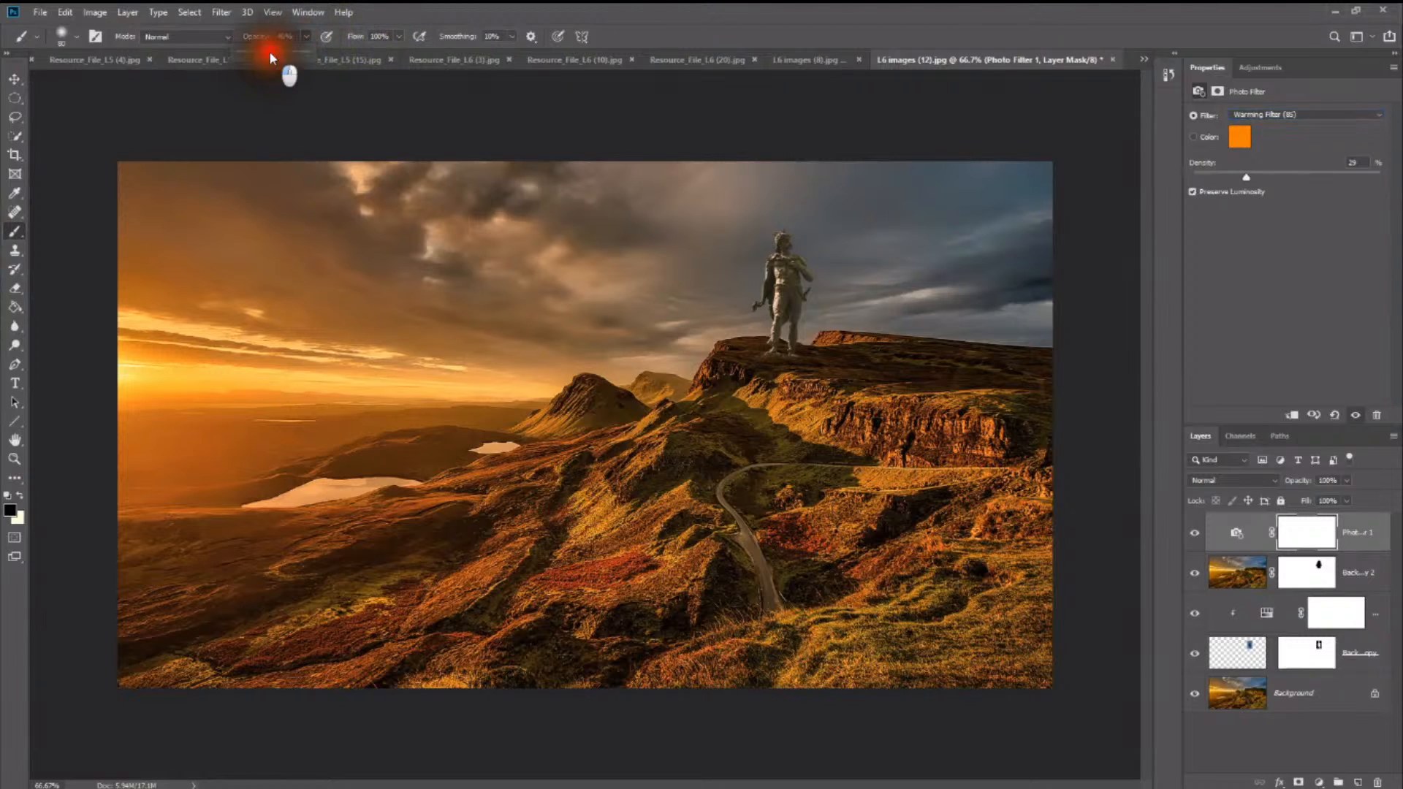
pyautogui.click(316, 343)
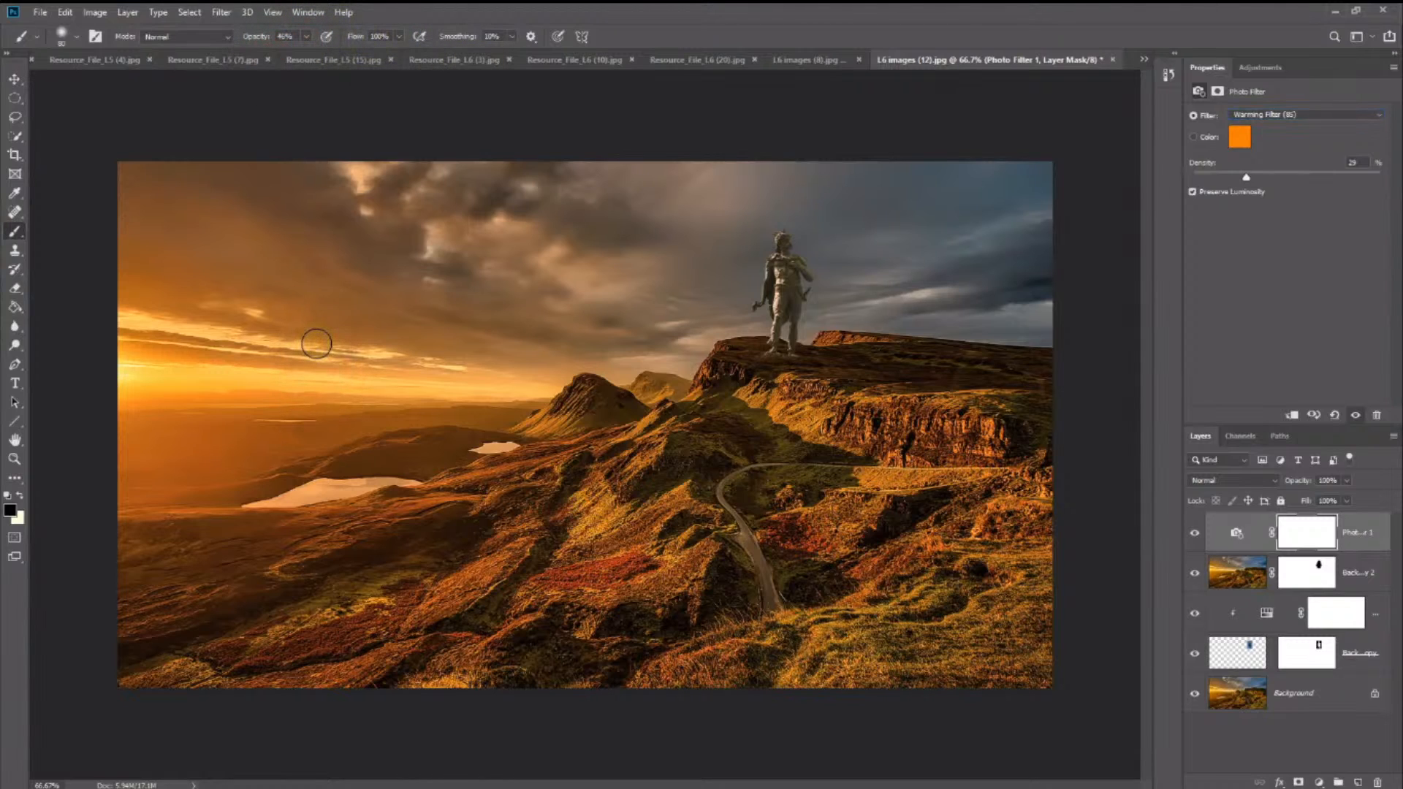
pyautogui.moveTo(316, 344)
pyautogui.mouseDown()
pyautogui.moveTo(188, 234)
pyautogui.moveTo(344, 601)
pyautogui.moveTo(390, 607)
pyautogui.mouseUp()
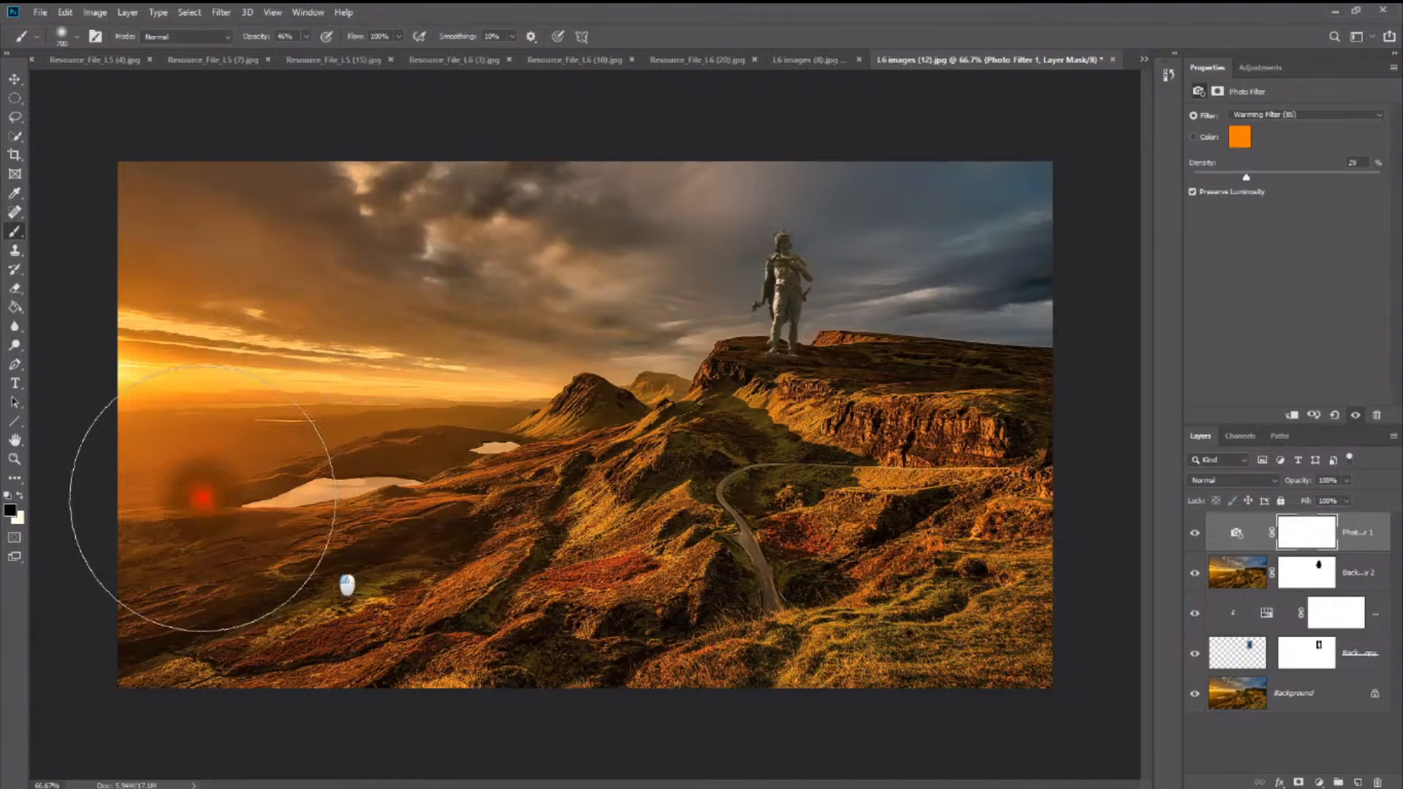
pyautogui.moveTo(234, 572)
pyautogui.mouseDown()
pyautogui.moveTo(225, 538)
pyautogui.moveTo(353, 626)
pyautogui.mouseUp()
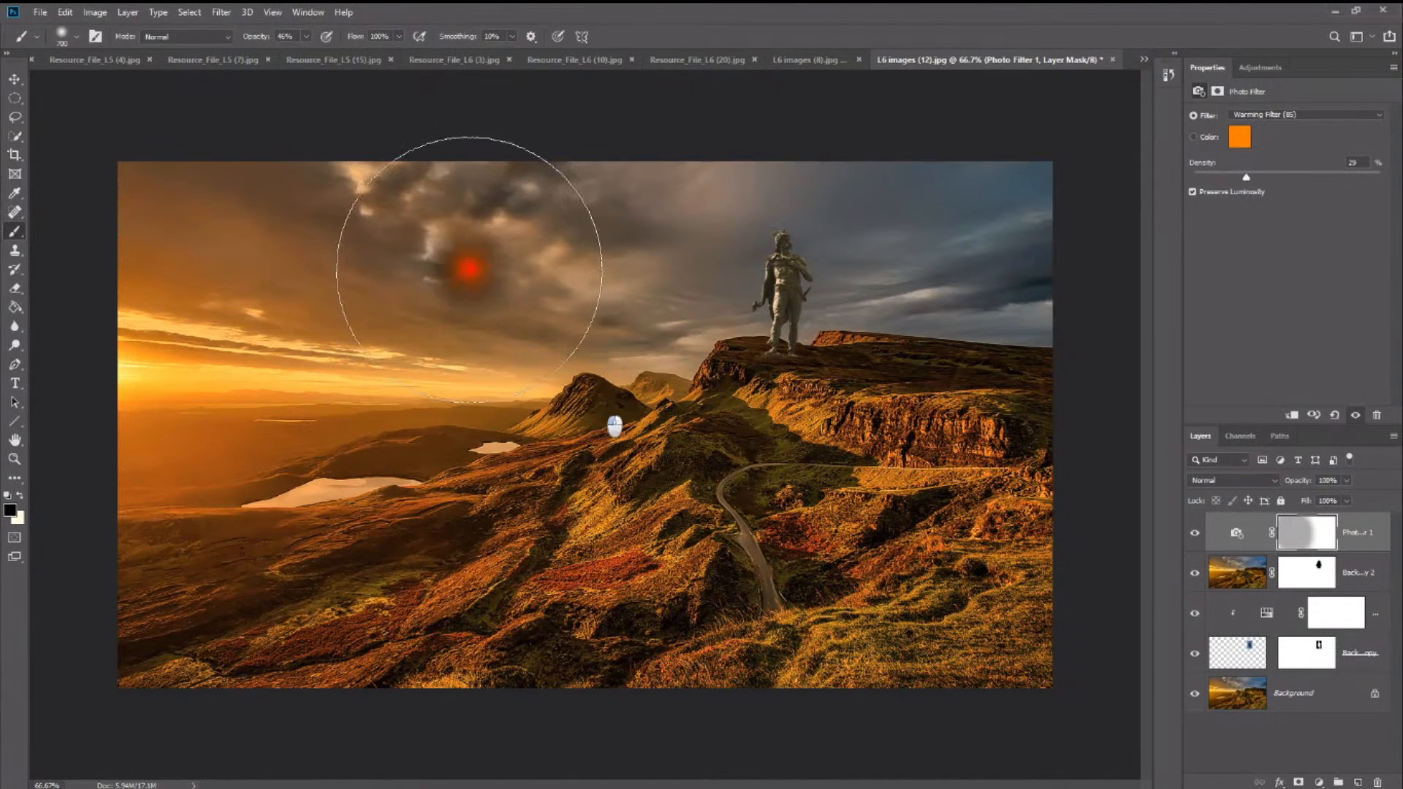
pyautogui.moveTo(464, 430)
pyautogui.mouseDown()
pyautogui.moveTo(407, 595)
pyautogui.moveTo(463, 673)
pyautogui.mouseUp()
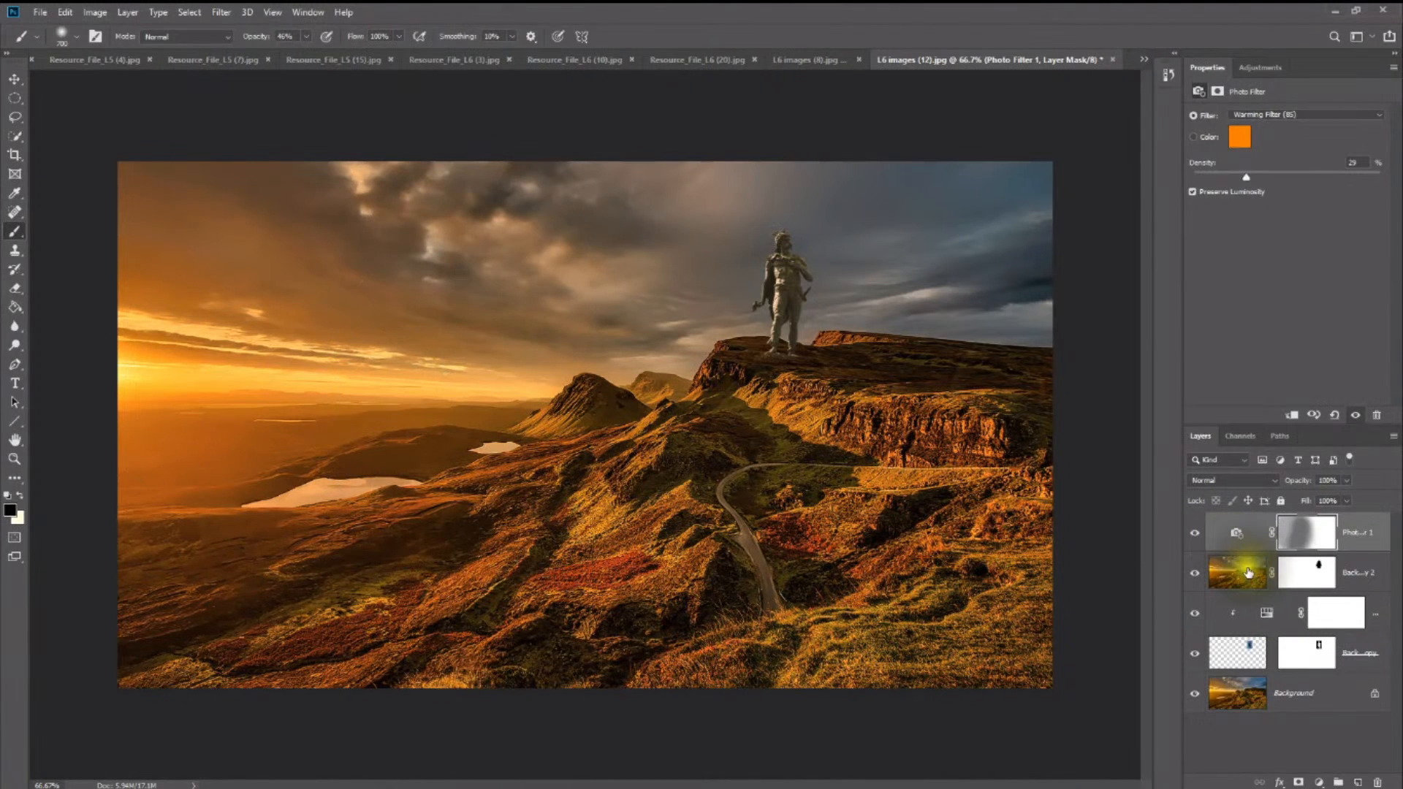
# Step: Compare the composite with the photo filter, statue and background copy layers hidden and shown
pyautogui.click(1193, 534)
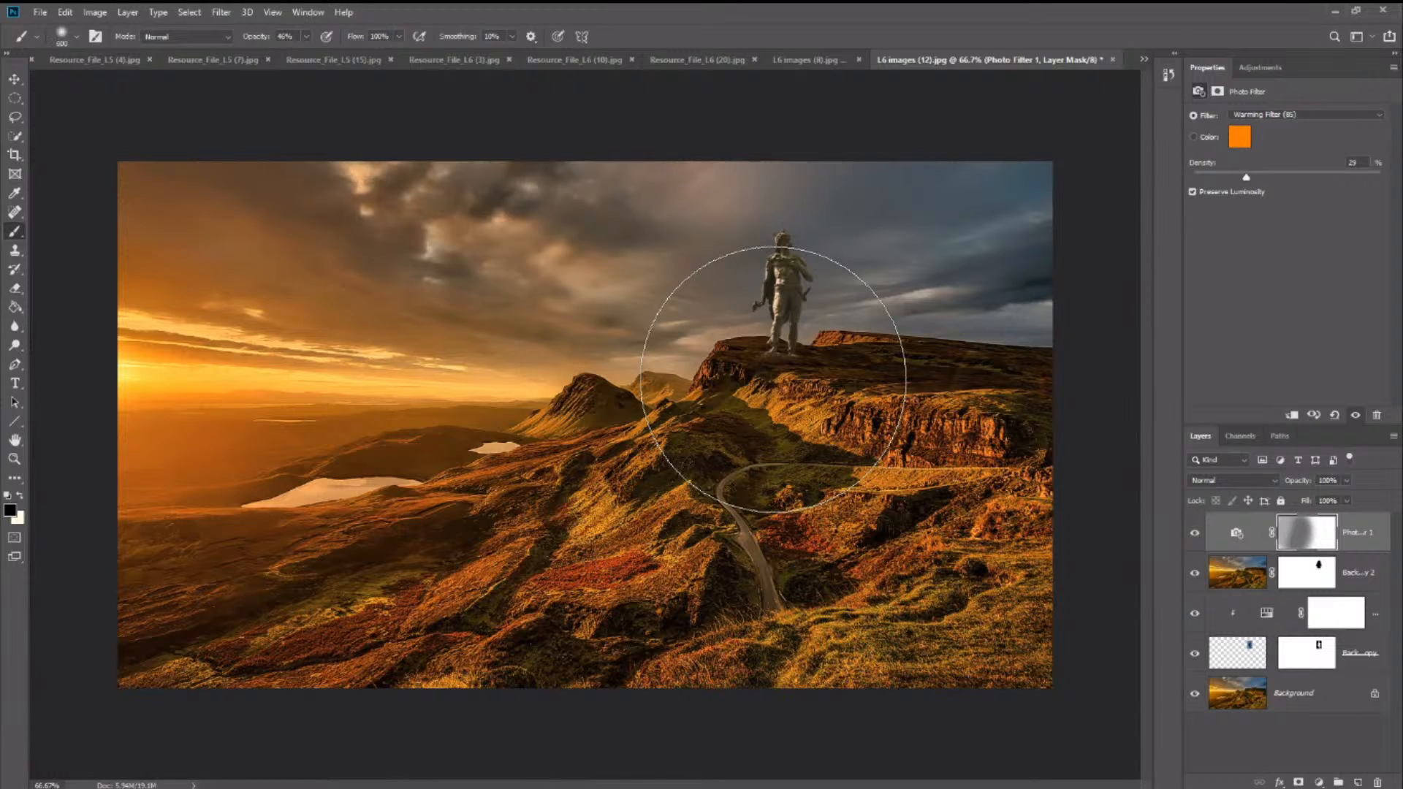
pyautogui.click(575, 436)
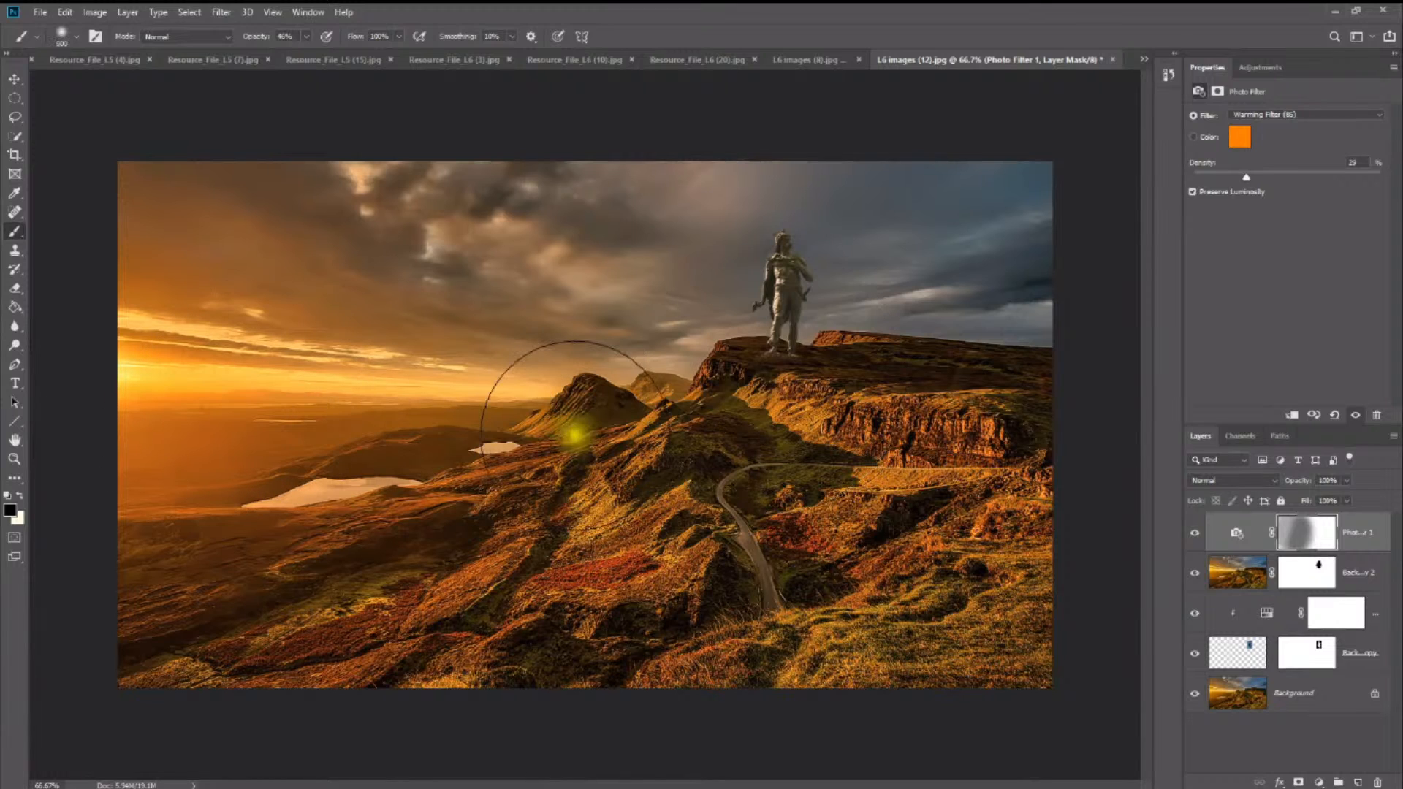
pyautogui.click(1189, 655)
pyautogui.click(1190, 646)
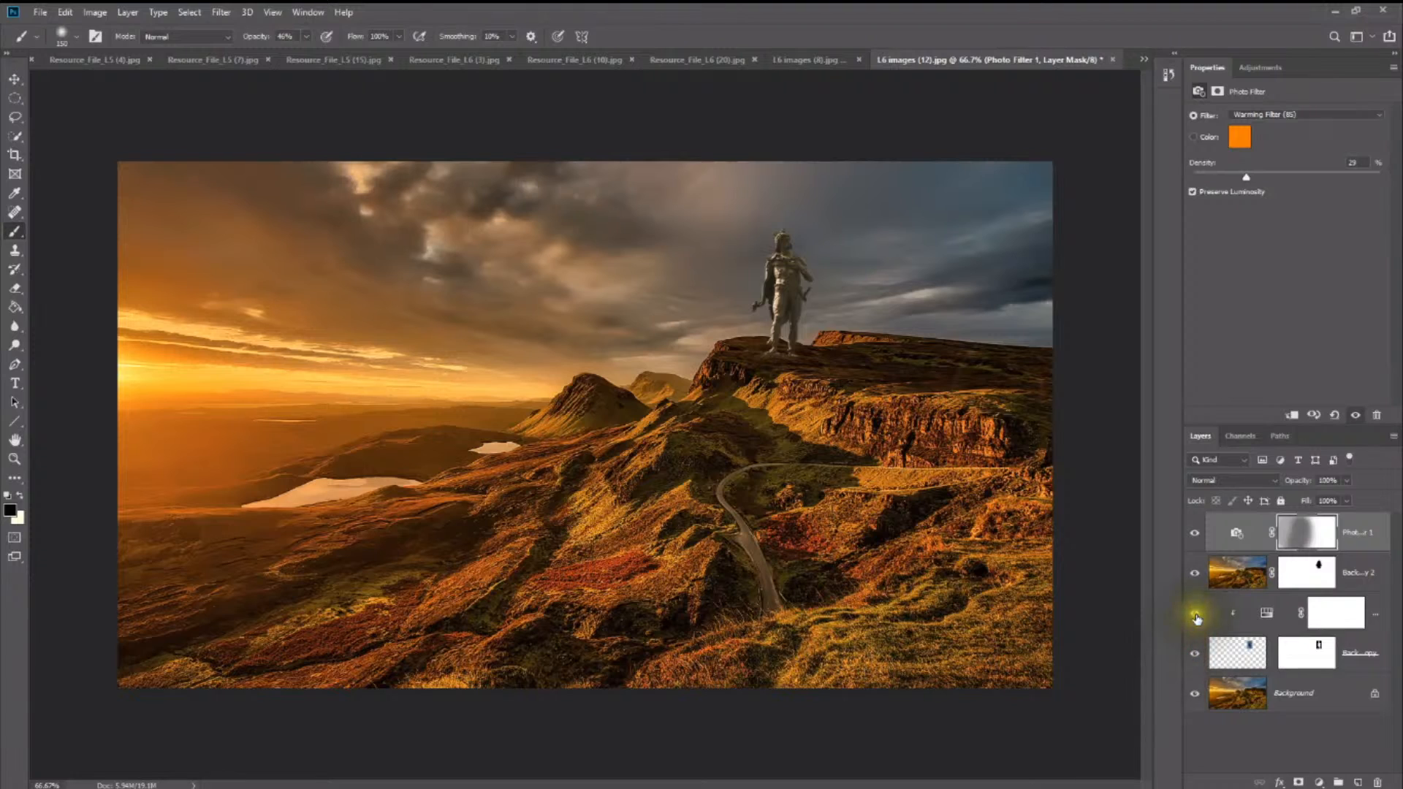
pyautogui.moveTo(1197, 574)
pyautogui.mouseDown()
pyautogui.moveTo(1198, 538)
pyautogui.moveTo(1197, 572)
pyautogui.mouseUp()
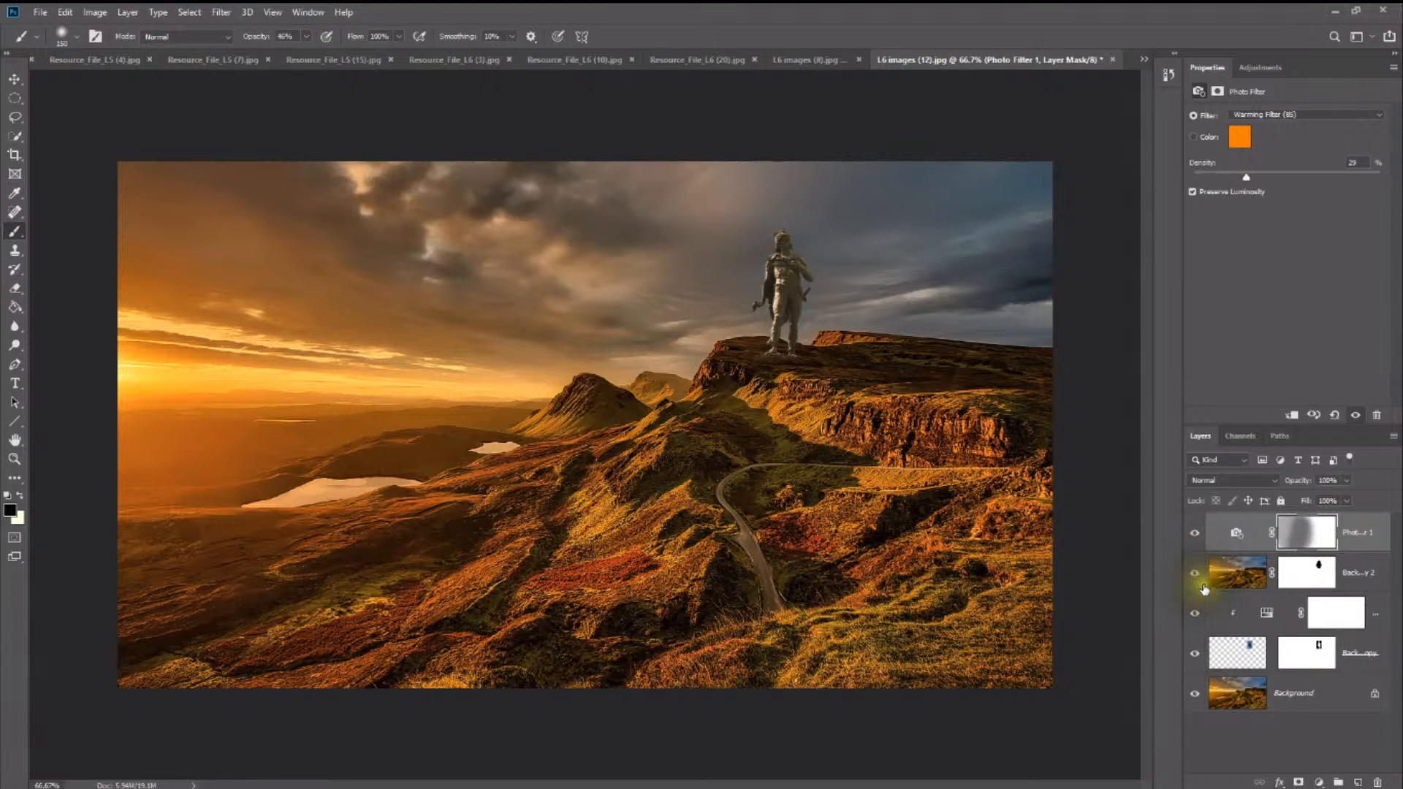
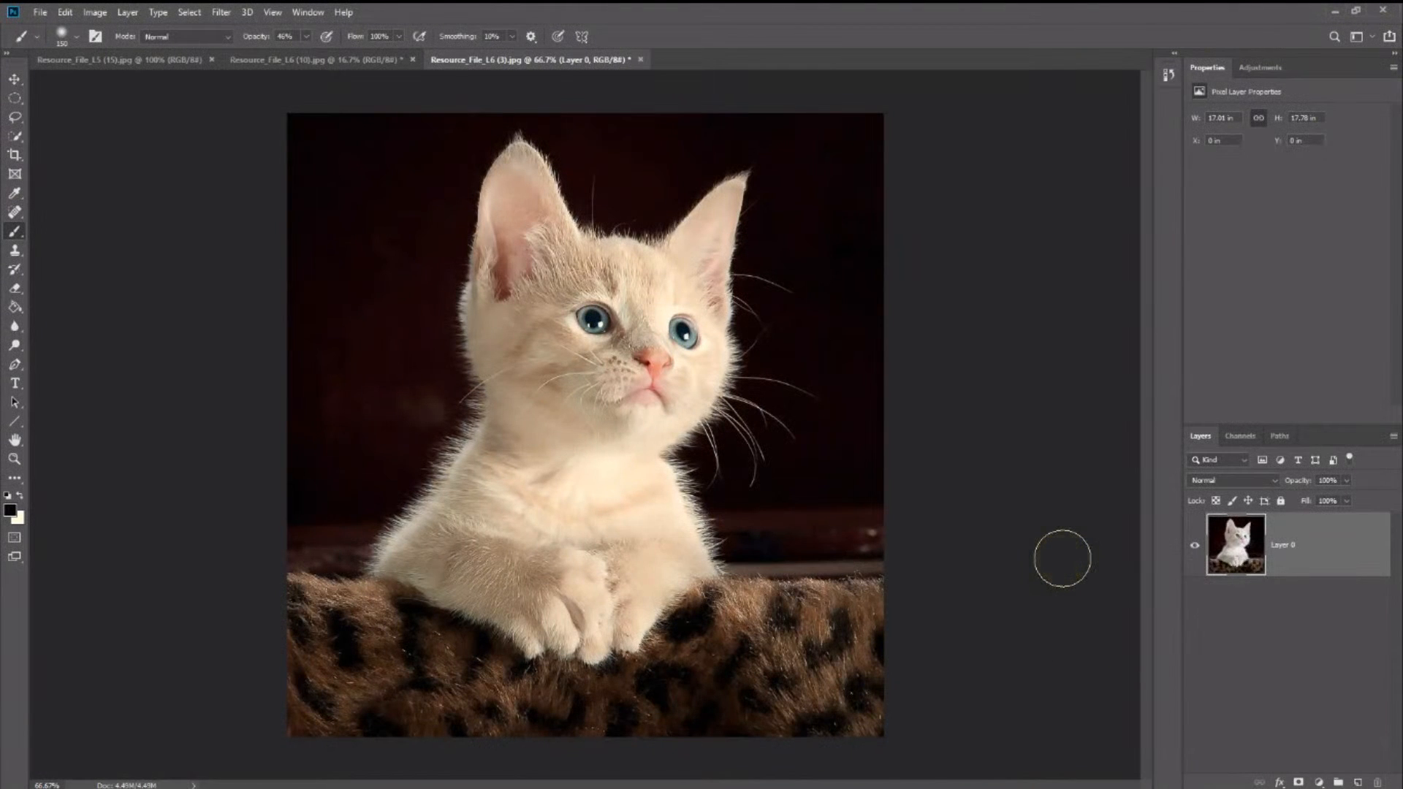
# Step: Select the dark background and leopard-print fabric around the kitten in Resource_File_L6 (3).jpg with the Quick Selection tool
pyautogui.click(14, 136)
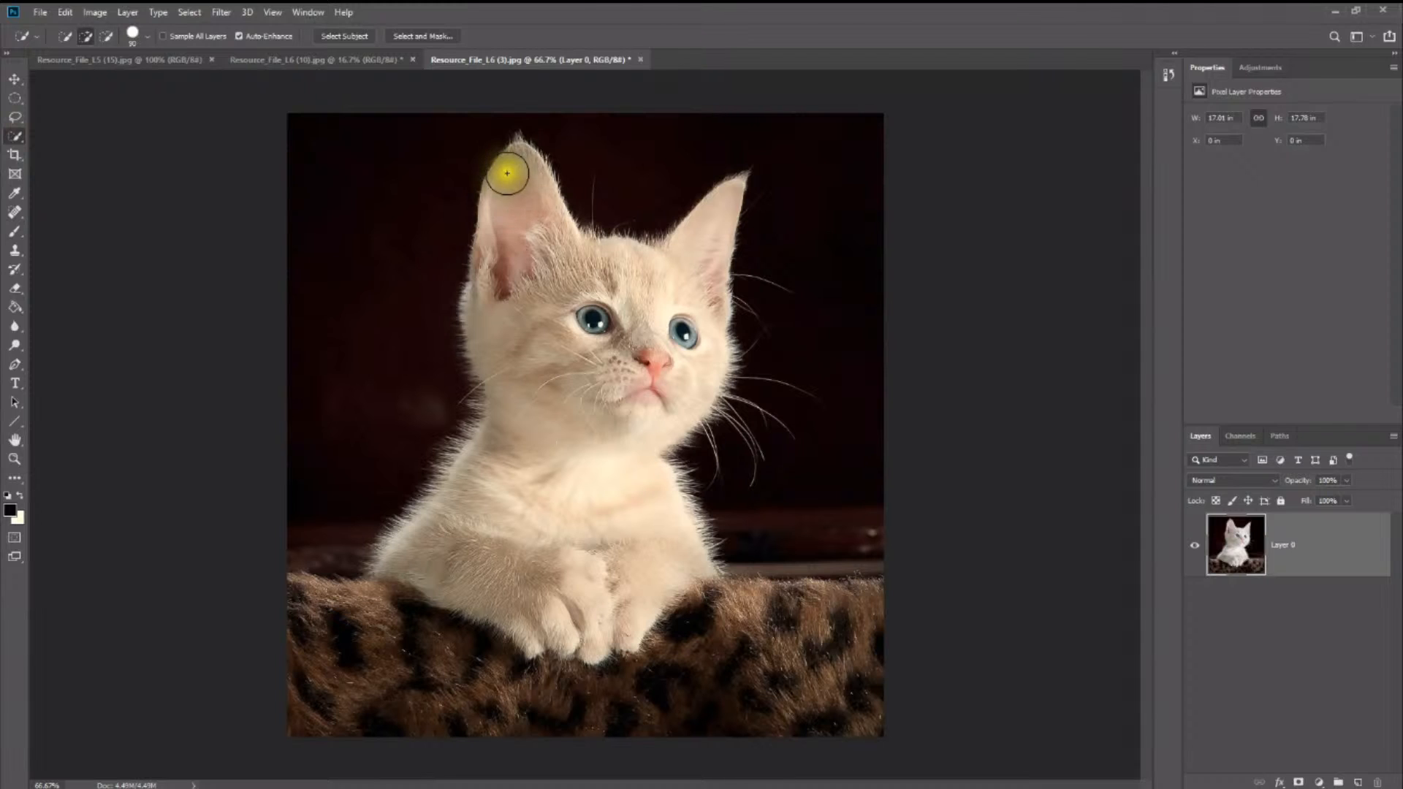
pyautogui.moveTo(504, 173); pyautogui.dragTo(552, 306)
pyautogui.hotkey('ctrl', 'd')
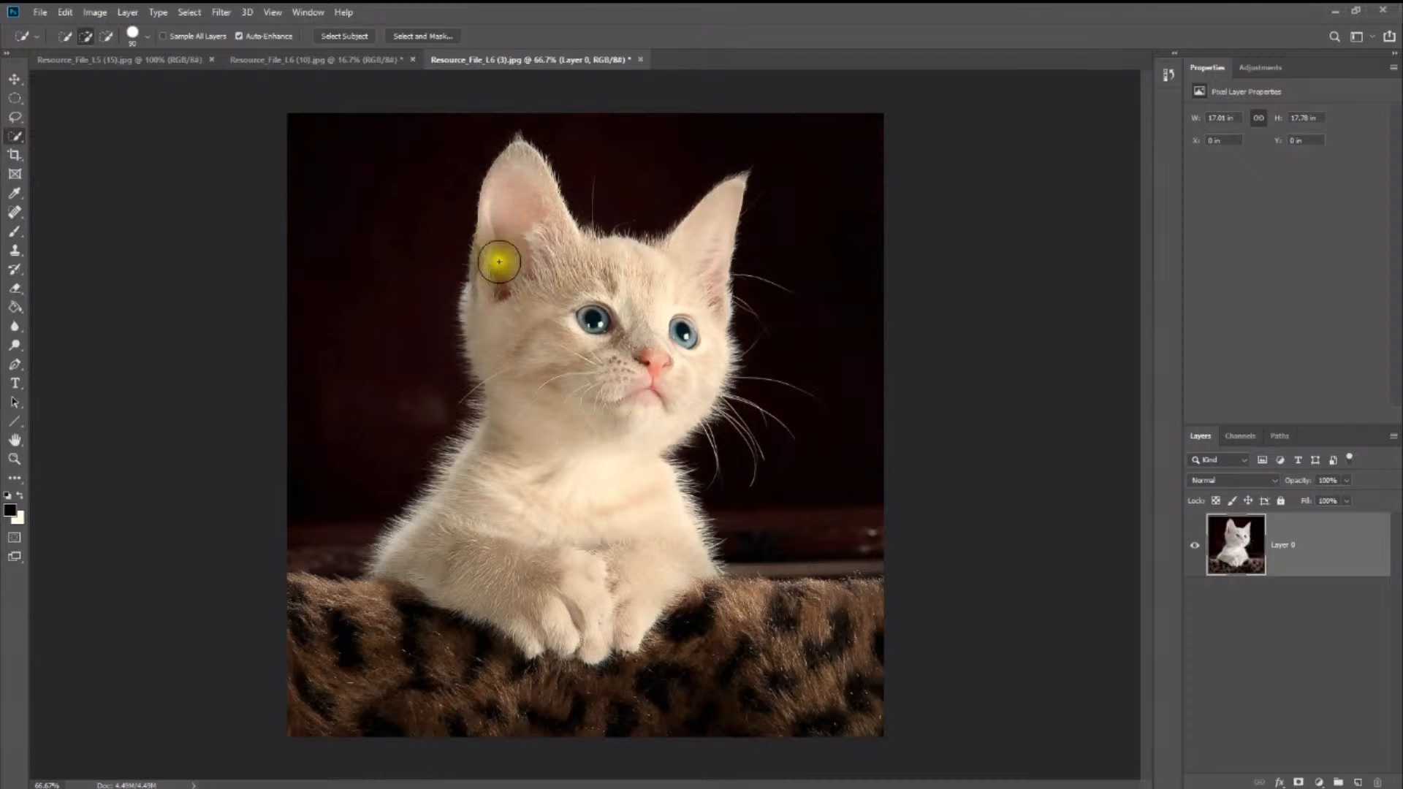
pyautogui.click(375, 370)
pyautogui.click(385, 678)
pyautogui.moveTo(385, 678)
pyautogui.mouseDown()
pyautogui.moveTo(366, 620)
pyautogui.moveTo(473, 712)
pyautogui.moveTo(604, 736)
pyautogui.moveTo(752, 729)
pyautogui.moveTo(808, 623)
pyautogui.moveTo(808, 529)
pyautogui.moveTo(781, 462)
pyautogui.moveTo(832, 366)
pyautogui.moveTo(810, 268)
pyautogui.mouseUp()
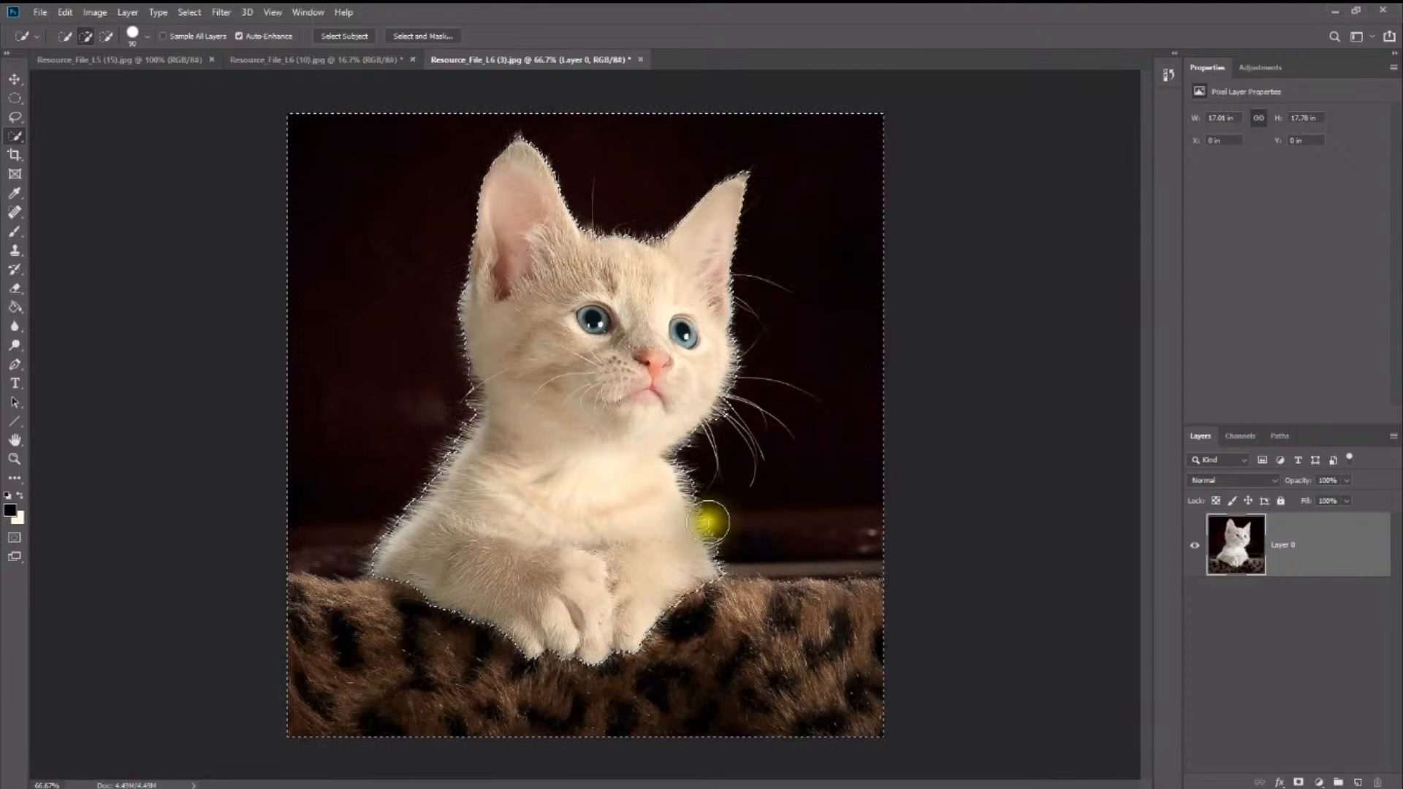
pyautogui.click(717, 460)
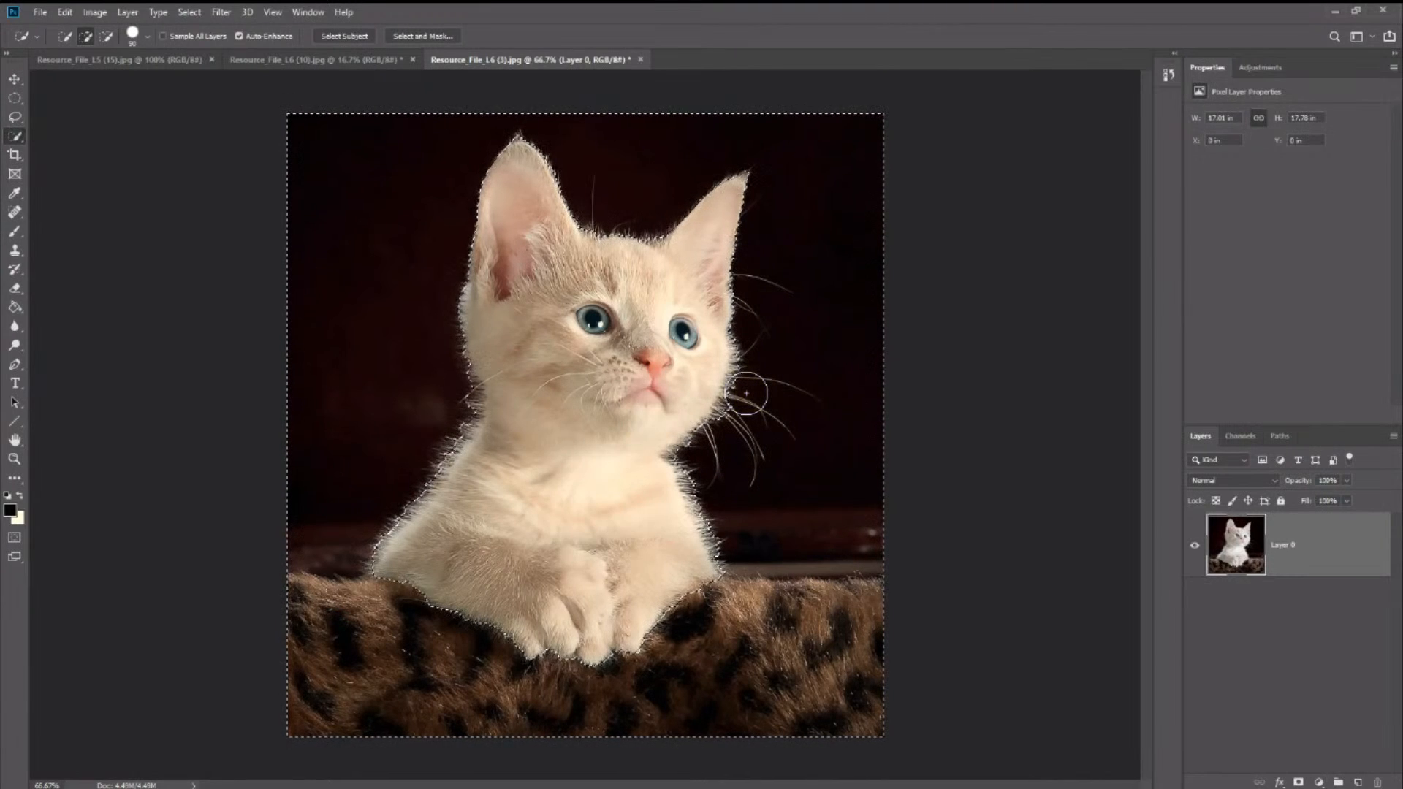
pyautogui.rightClick(680, 330)
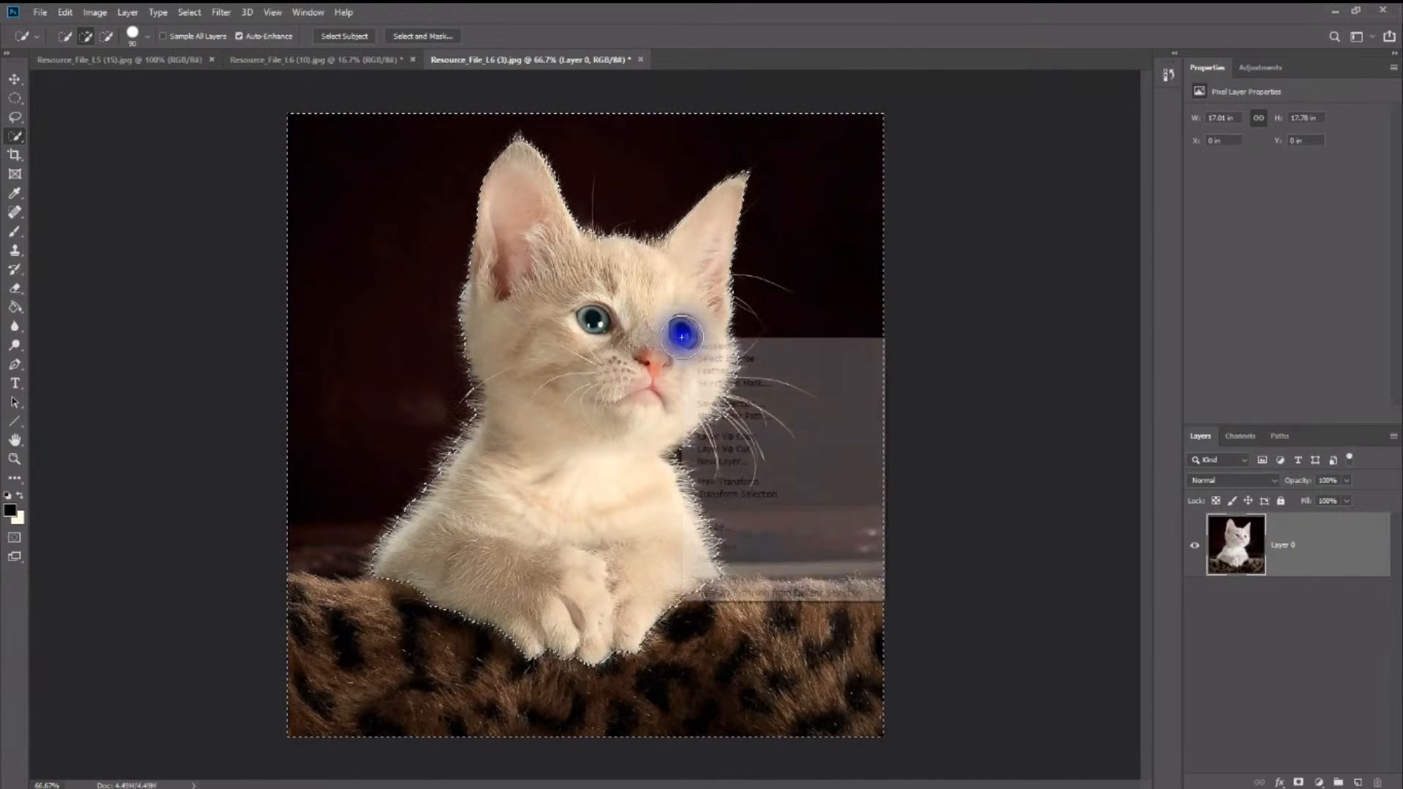
pyautogui.click(760, 383)
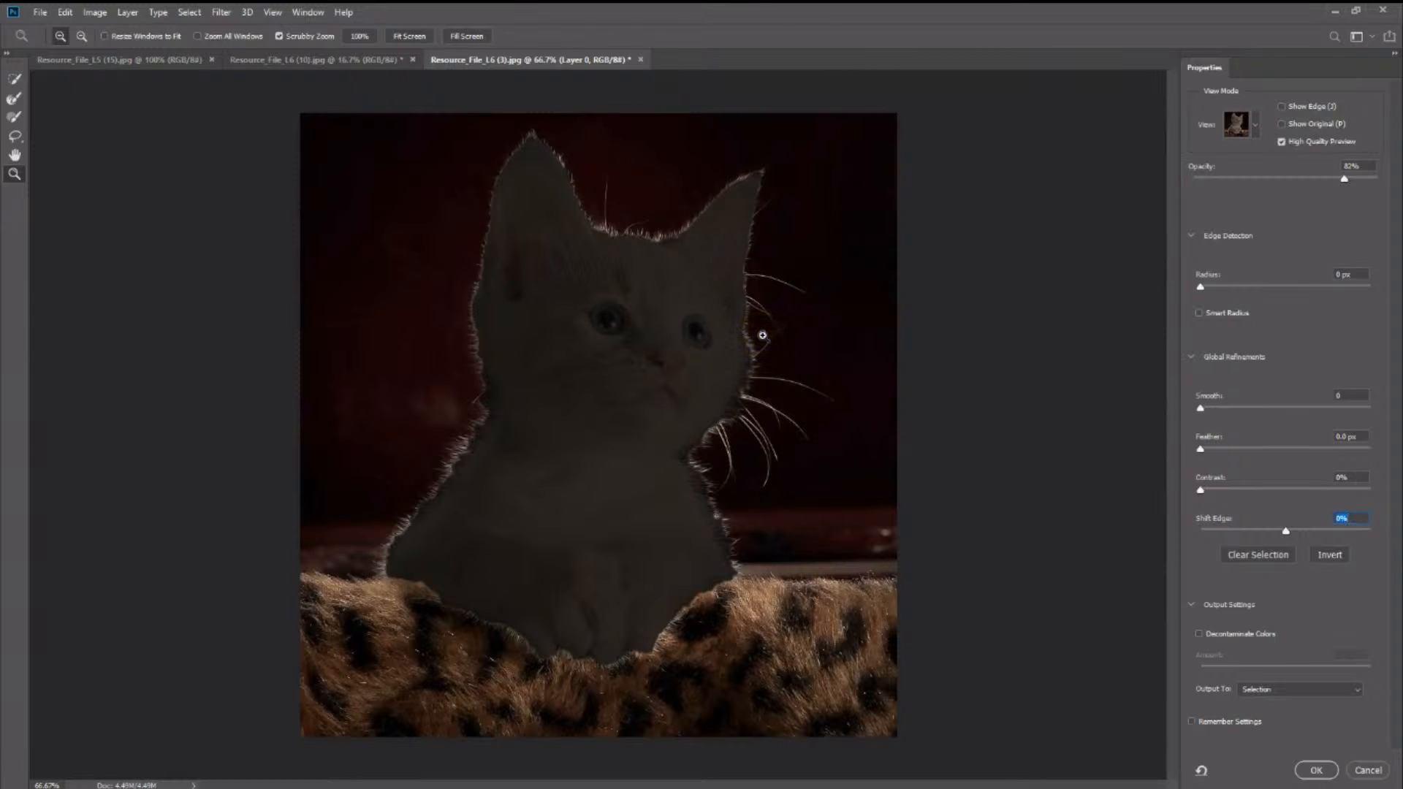
pyautogui.click(1323, 769)
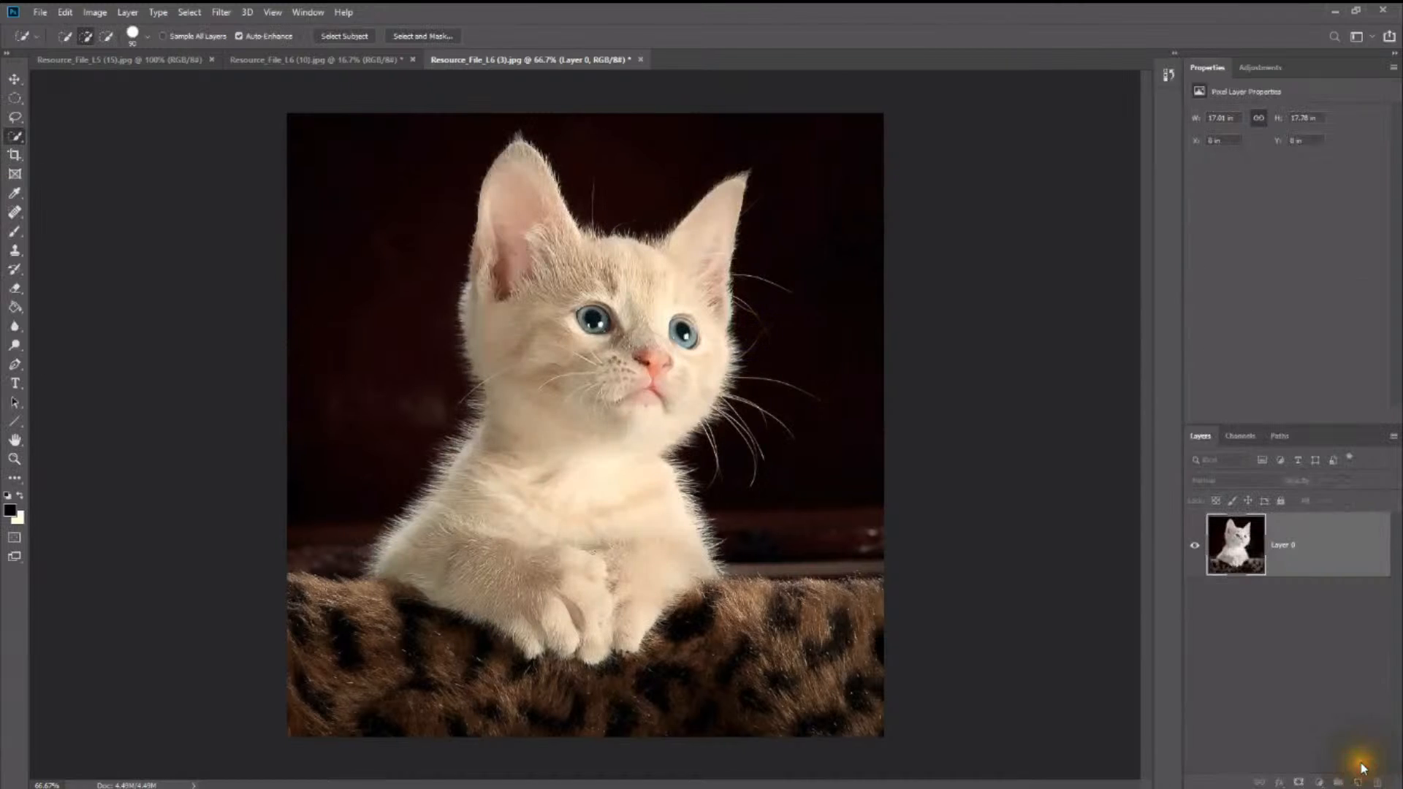
# Step: Invert the selection so that it covers the kitten, and open it in Select and Mask
pyautogui.rightClick(794, 307)
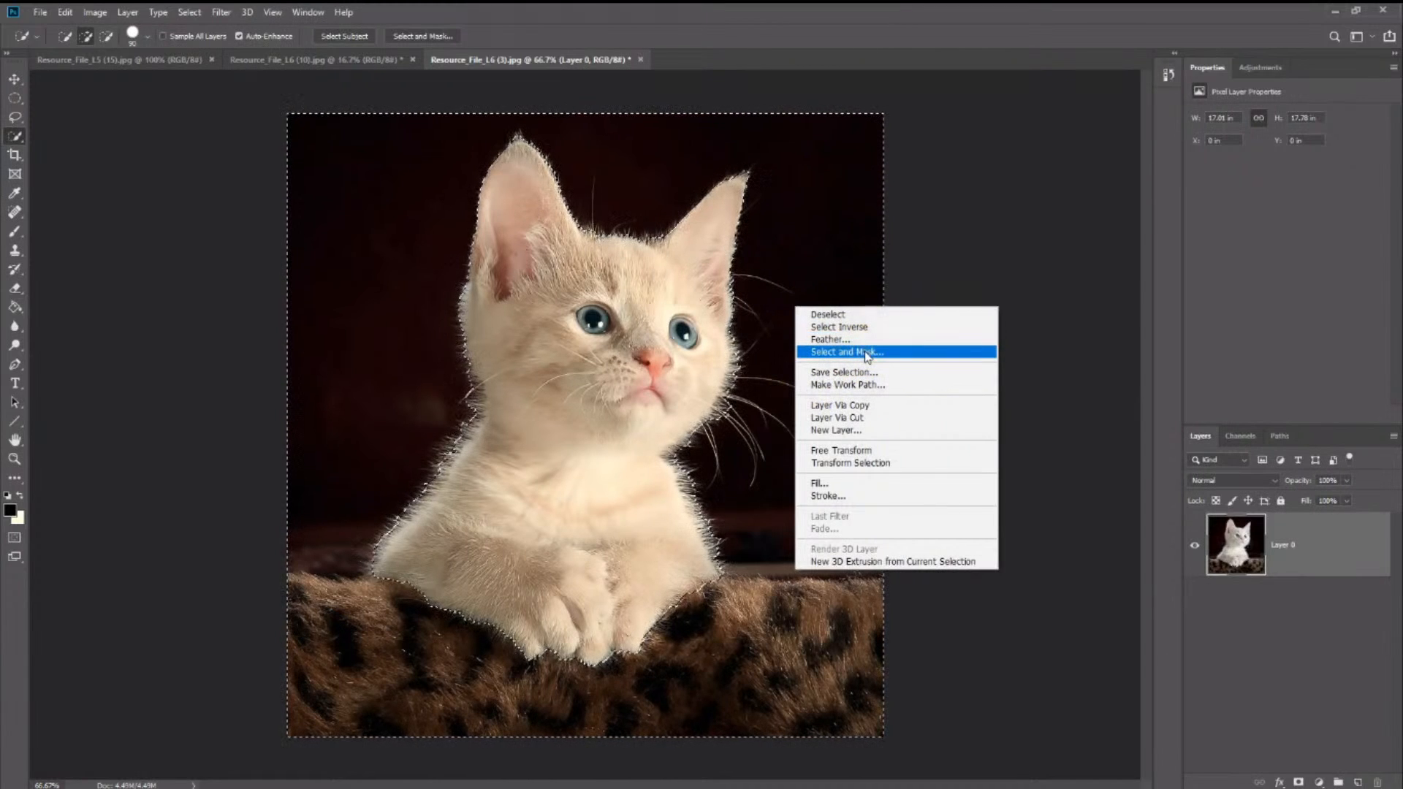
pyautogui.press('Escape')
pyautogui.rightClick(808, 273)
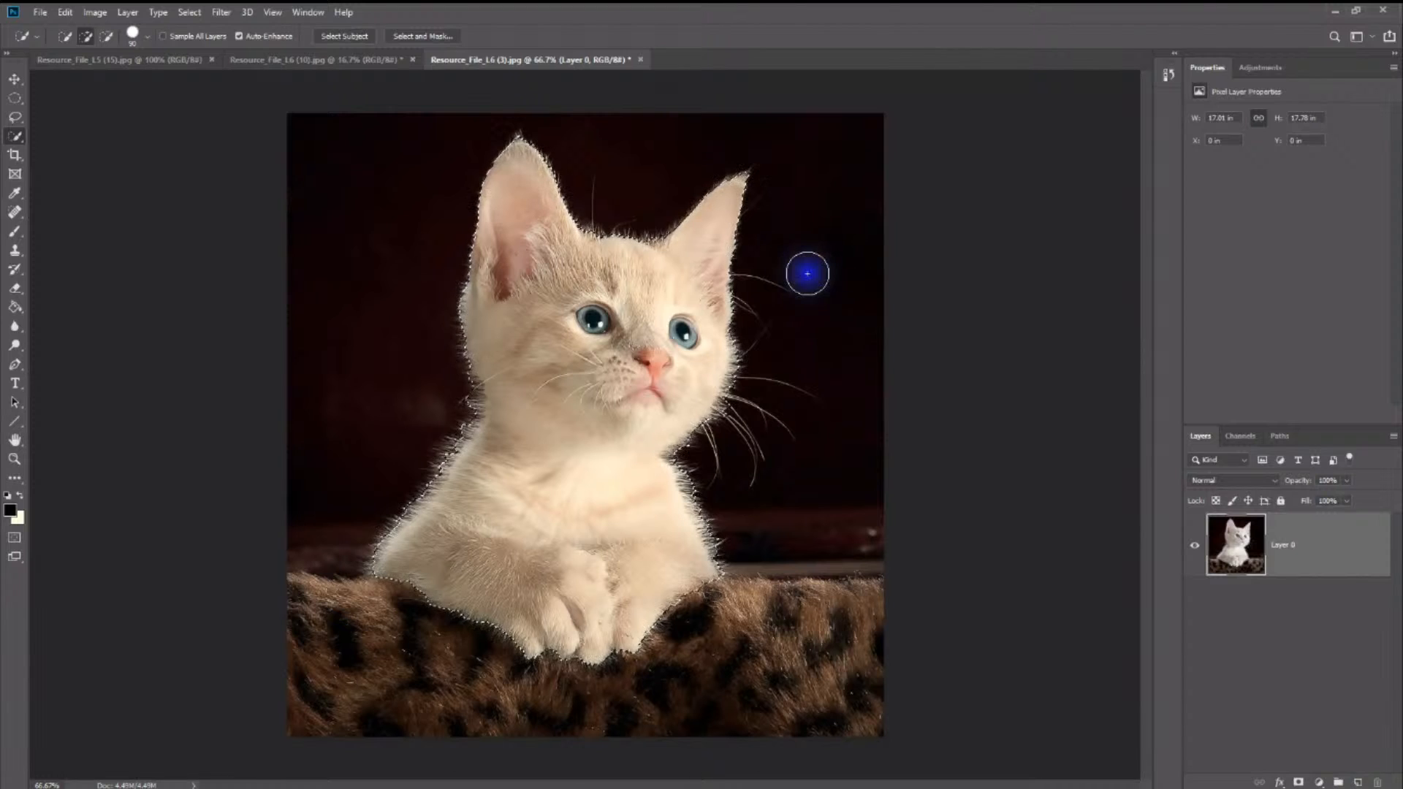
pyautogui.click(833, 319)
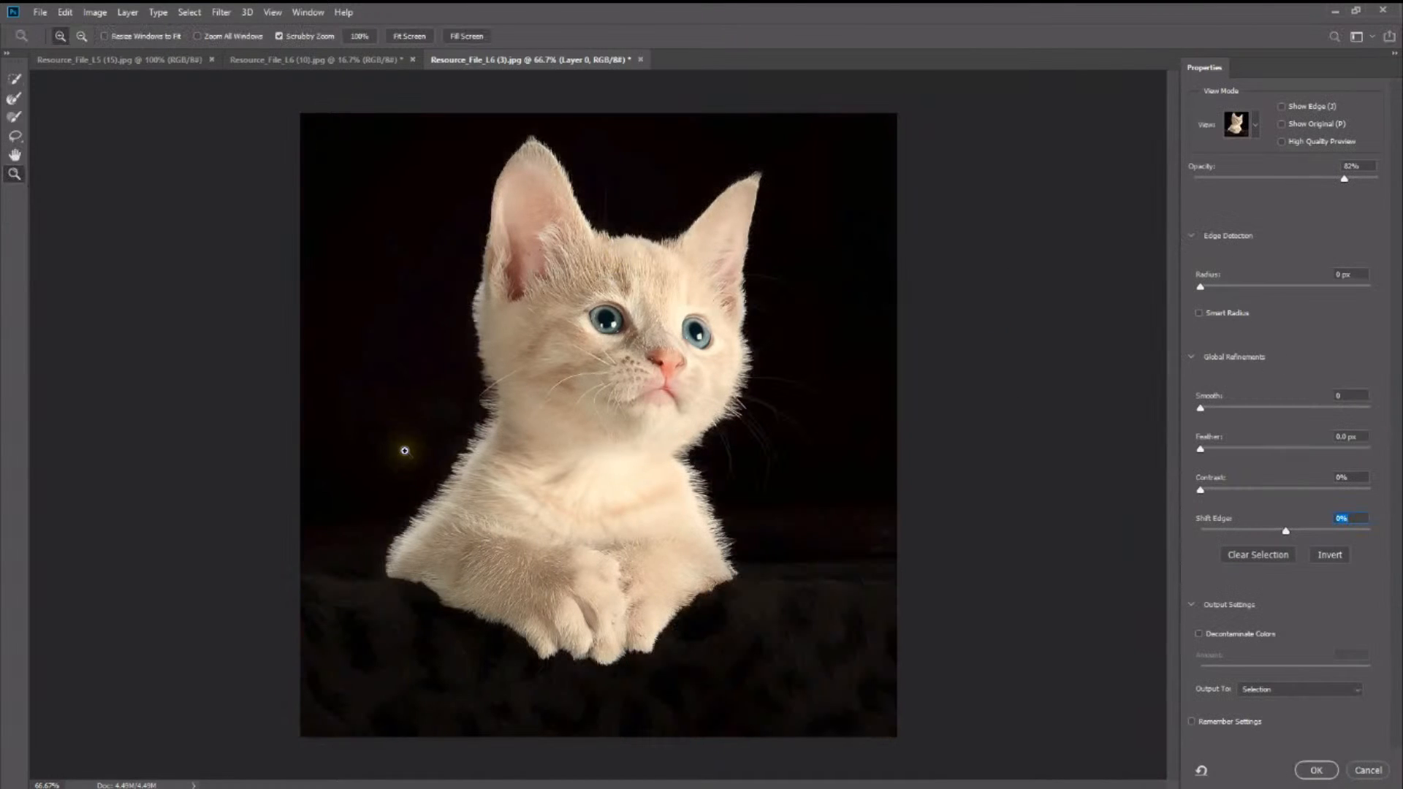
# Step: Show the refinement edge with a 1 px radius and 57% view opacity, and try out the Smooth and Feather settings
pyautogui.click(1282, 106)
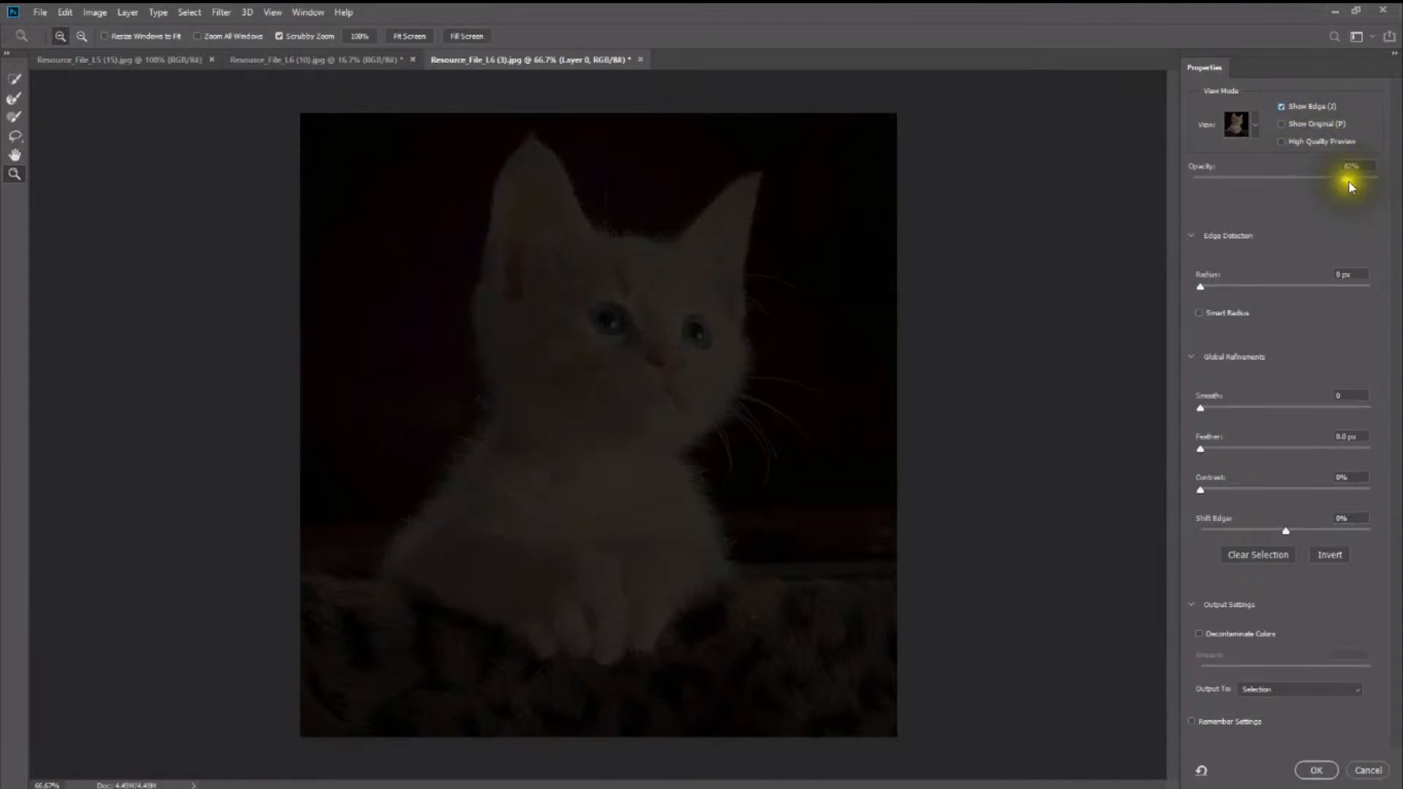
pyautogui.moveTo(1198, 288); pyautogui.dragTo(1207, 283)
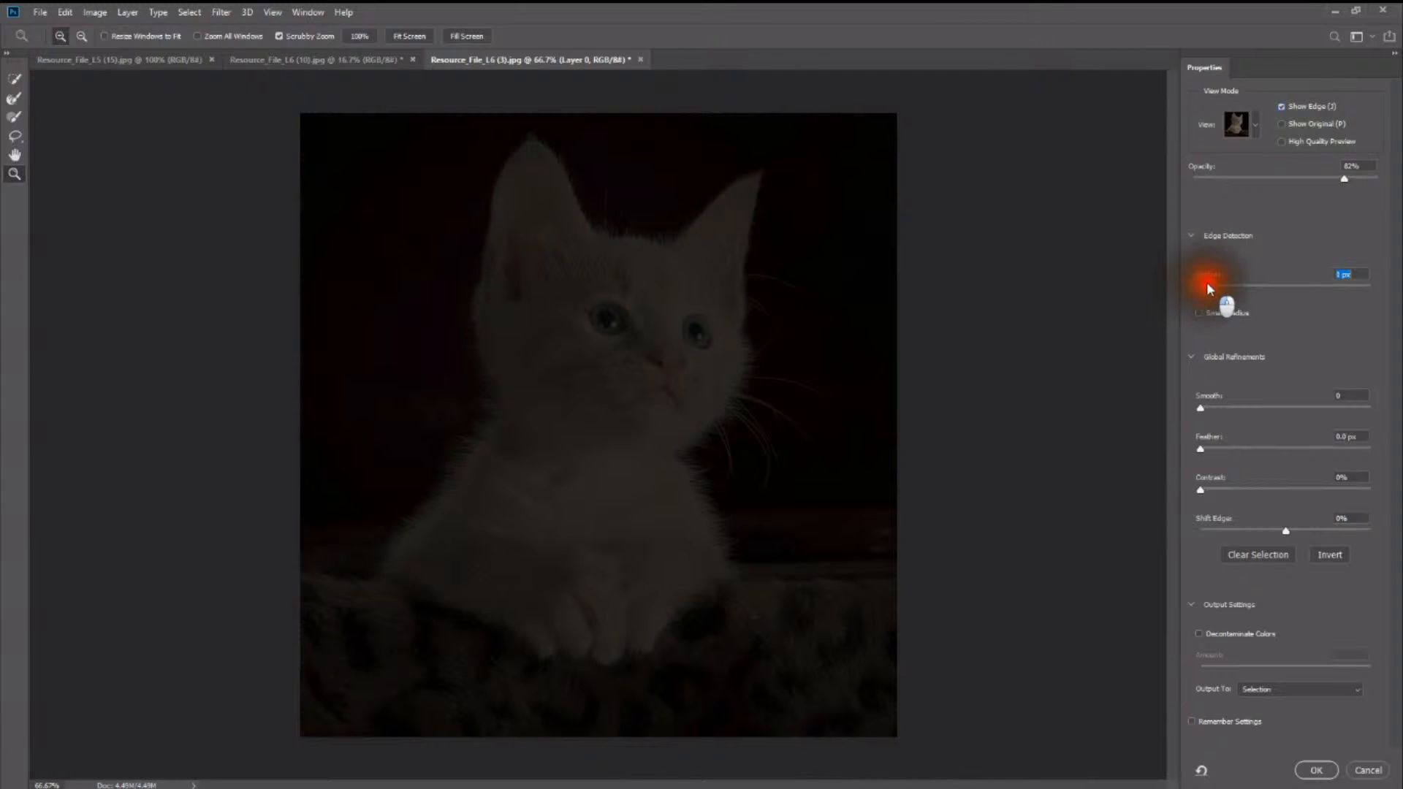
pyautogui.moveTo(1344, 178); pyautogui.dragTo(1297, 185)
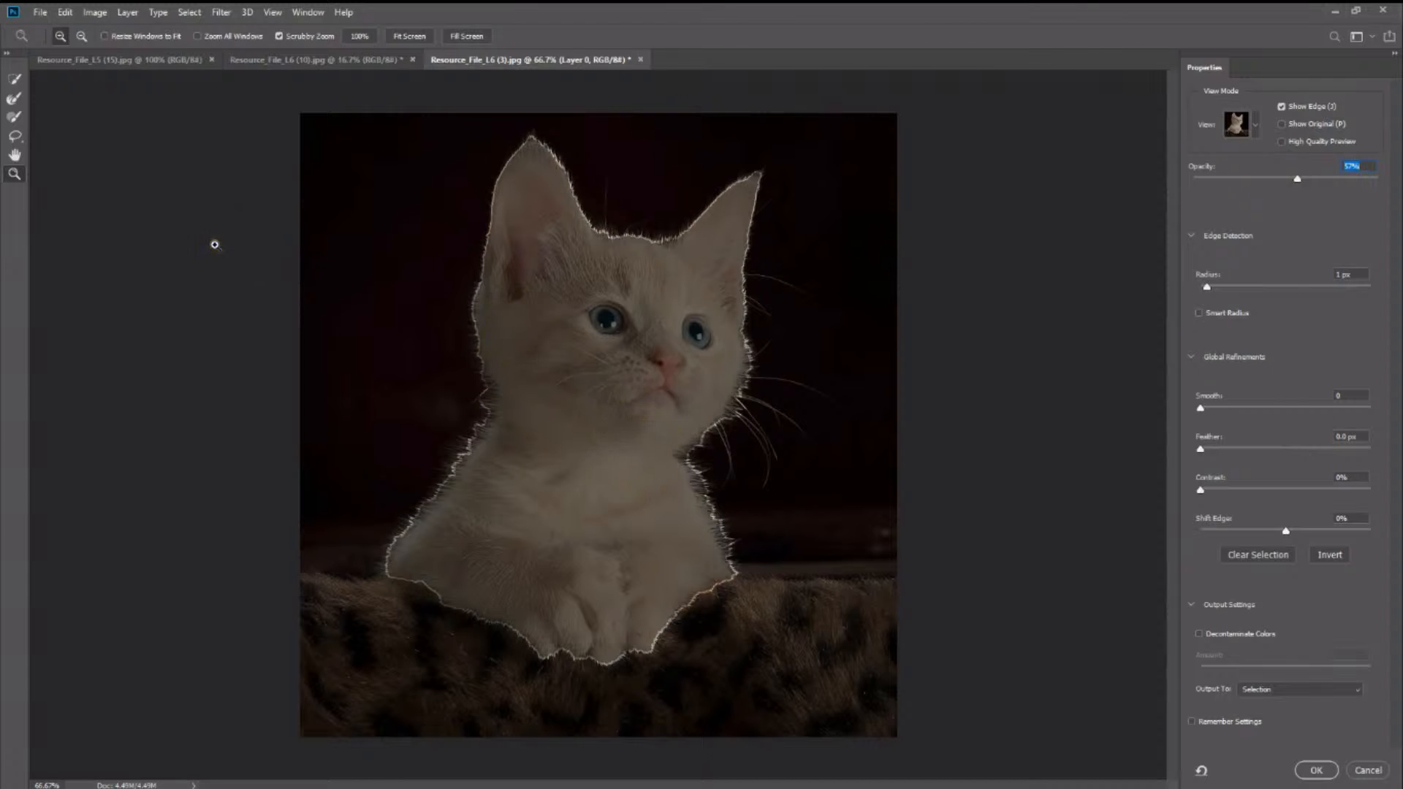
pyautogui.moveTo(1237, 412); pyautogui.dragTo(1292, 407)
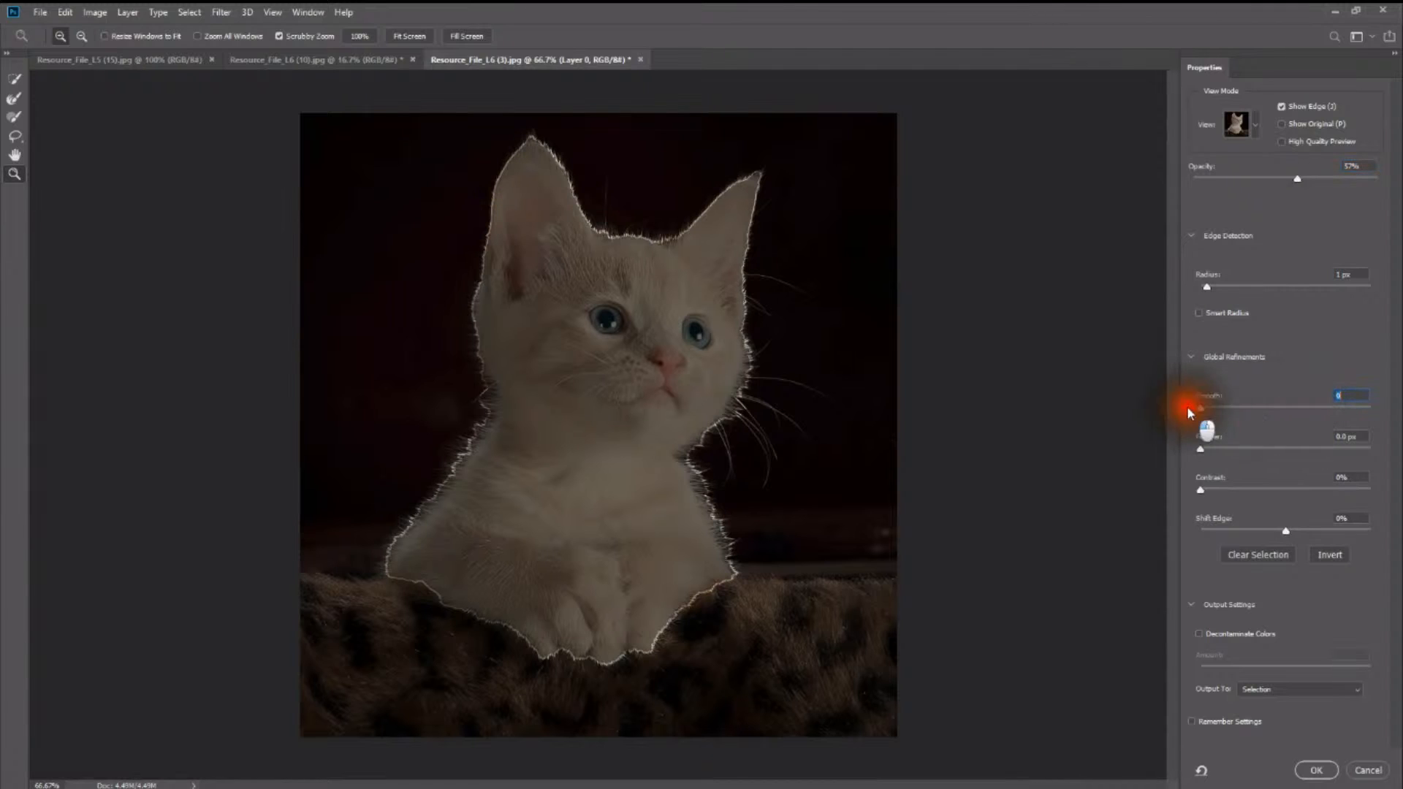
pyautogui.moveTo(1254, 447); pyautogui.dragTo(1314, 450)
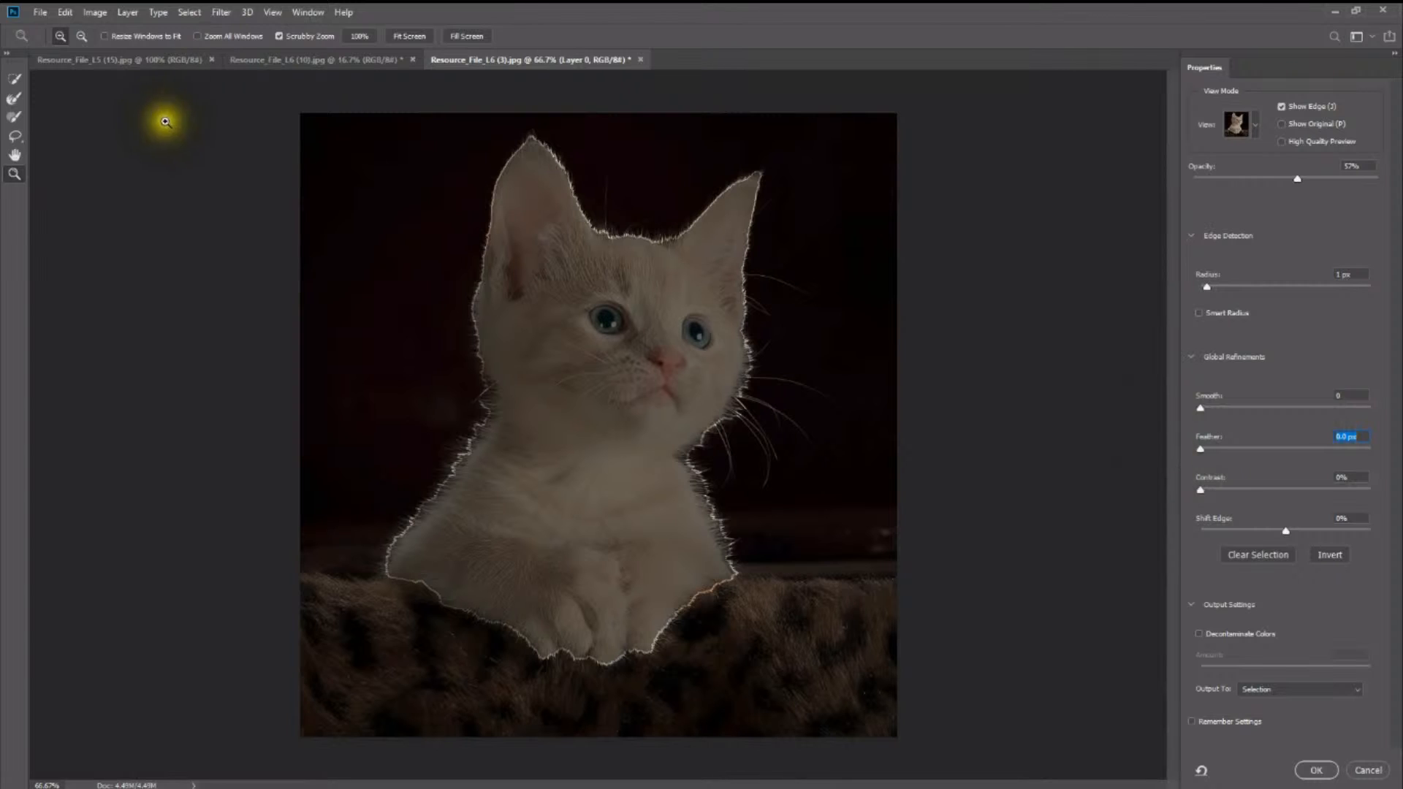
# Step: Review the Select and Mask tools: Quick Selection, Refine Edge Brush, Brush, Lasso, Hand and Zoom
pyautogui.click(10, 95)
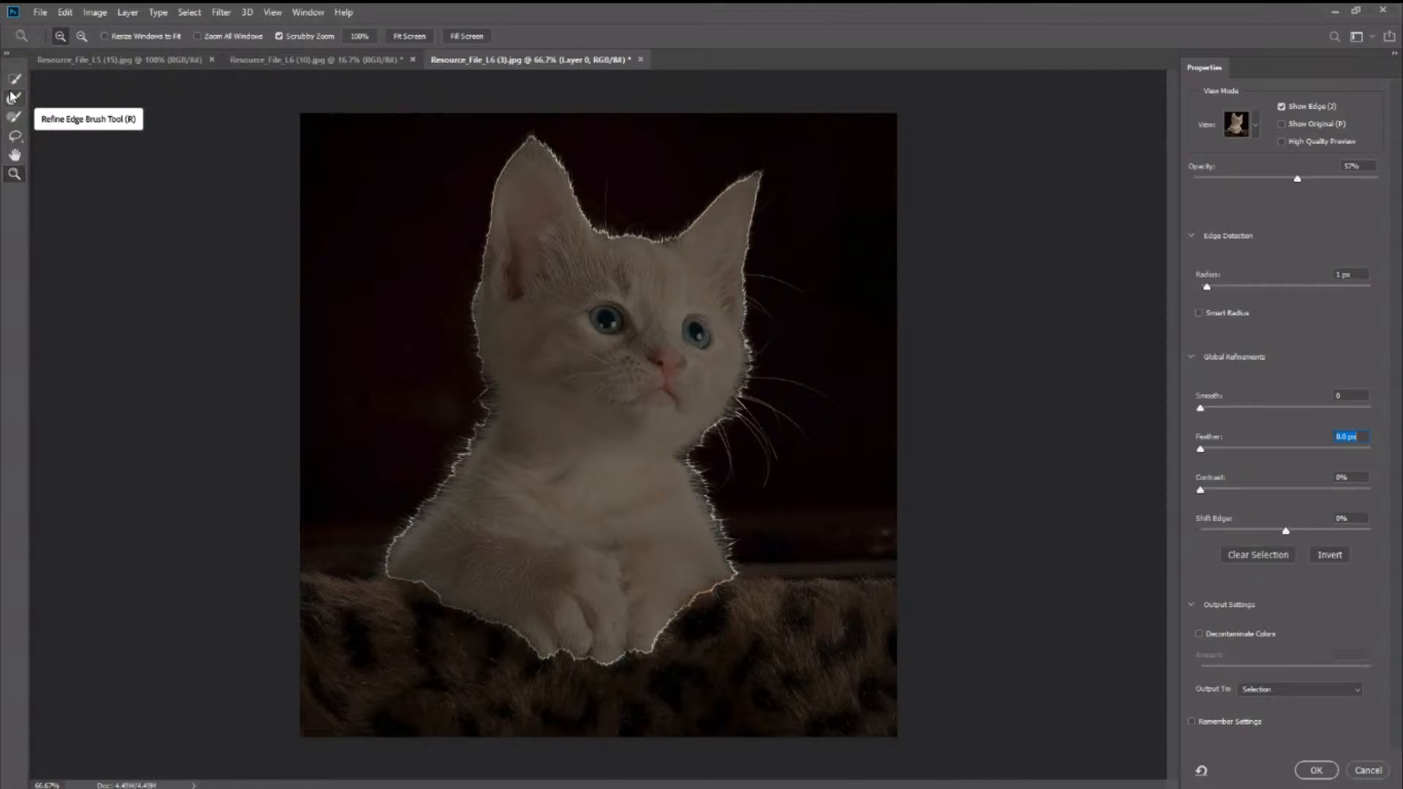
pyautogui.click(13, 84)
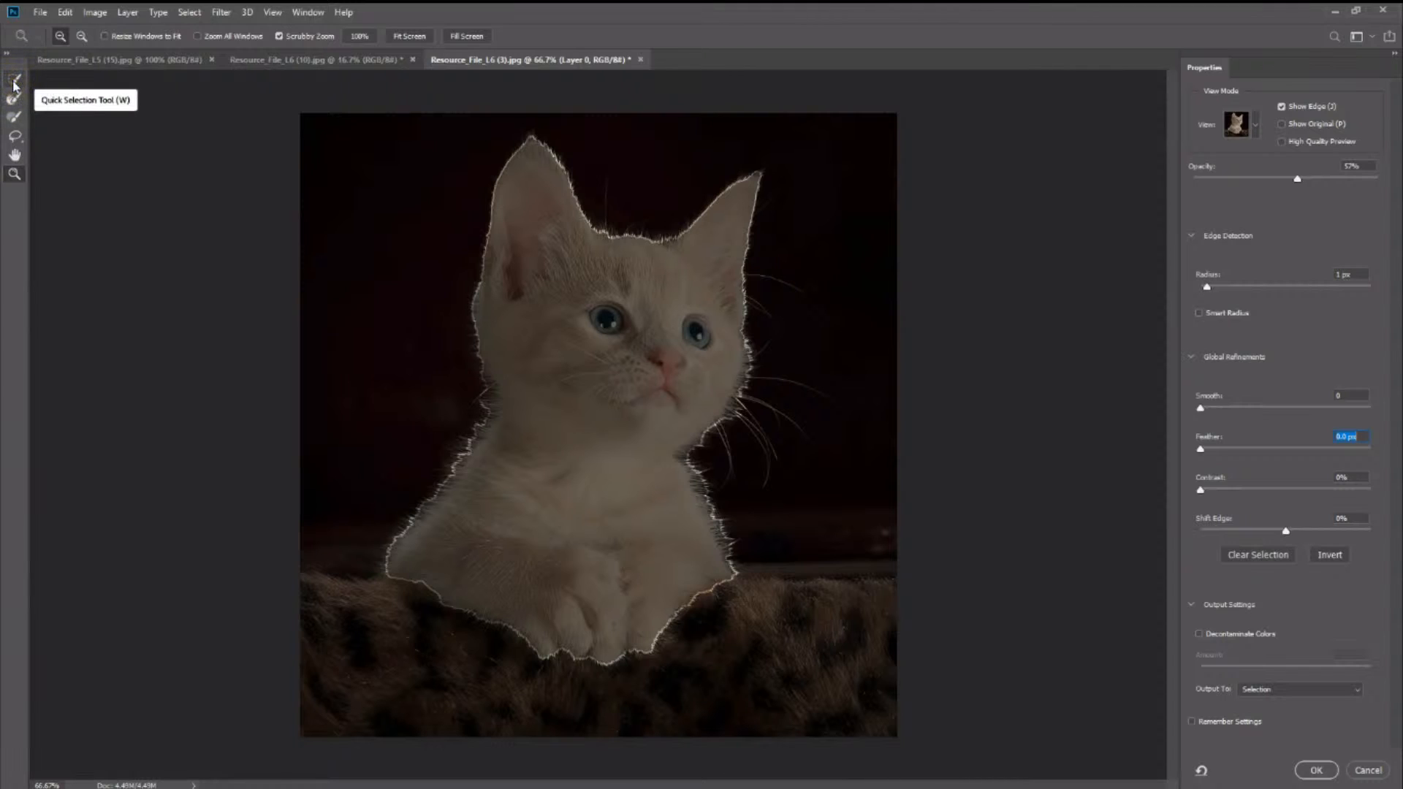
pyautogui.click(13, 84)
pyautogui.click(13, 100)
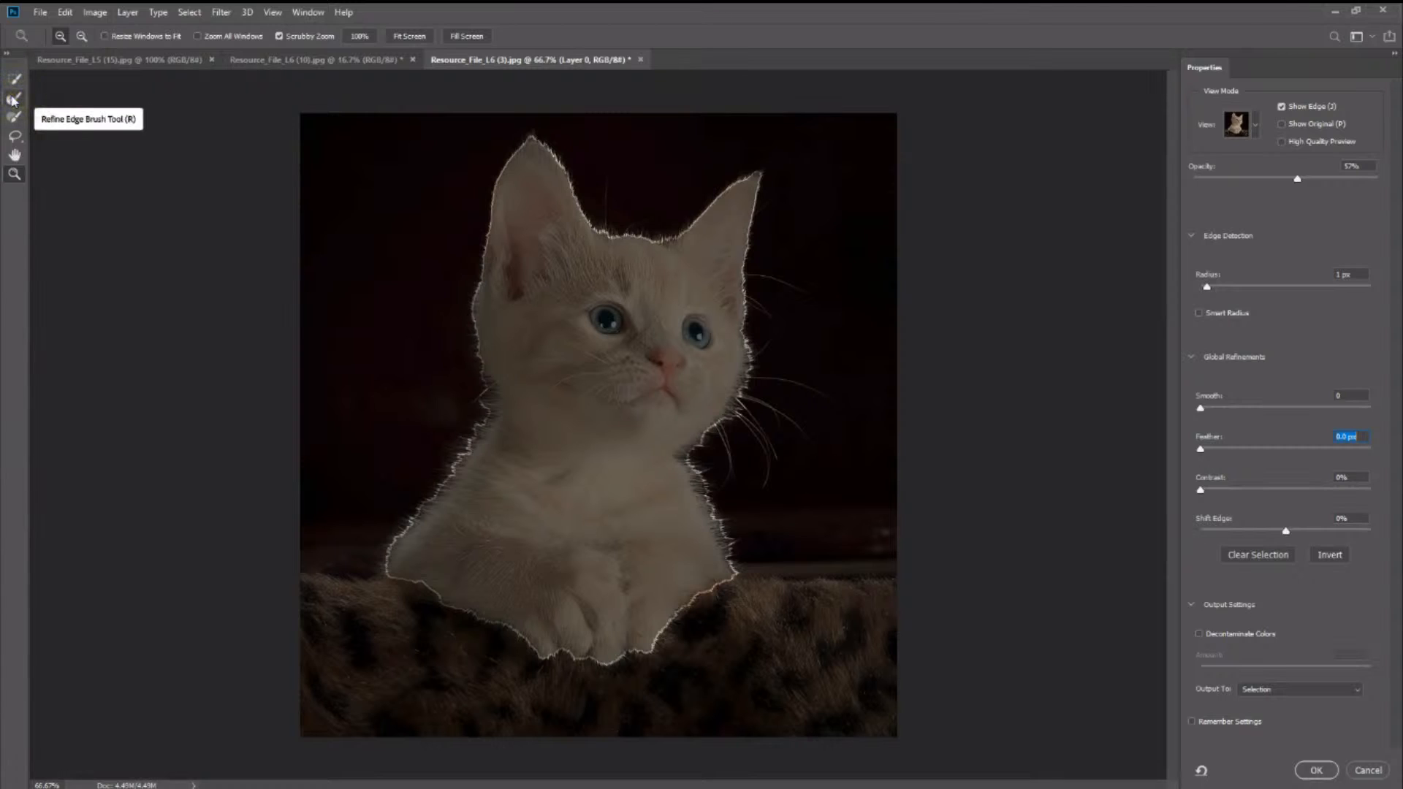
pyautogui.click(14, 118)
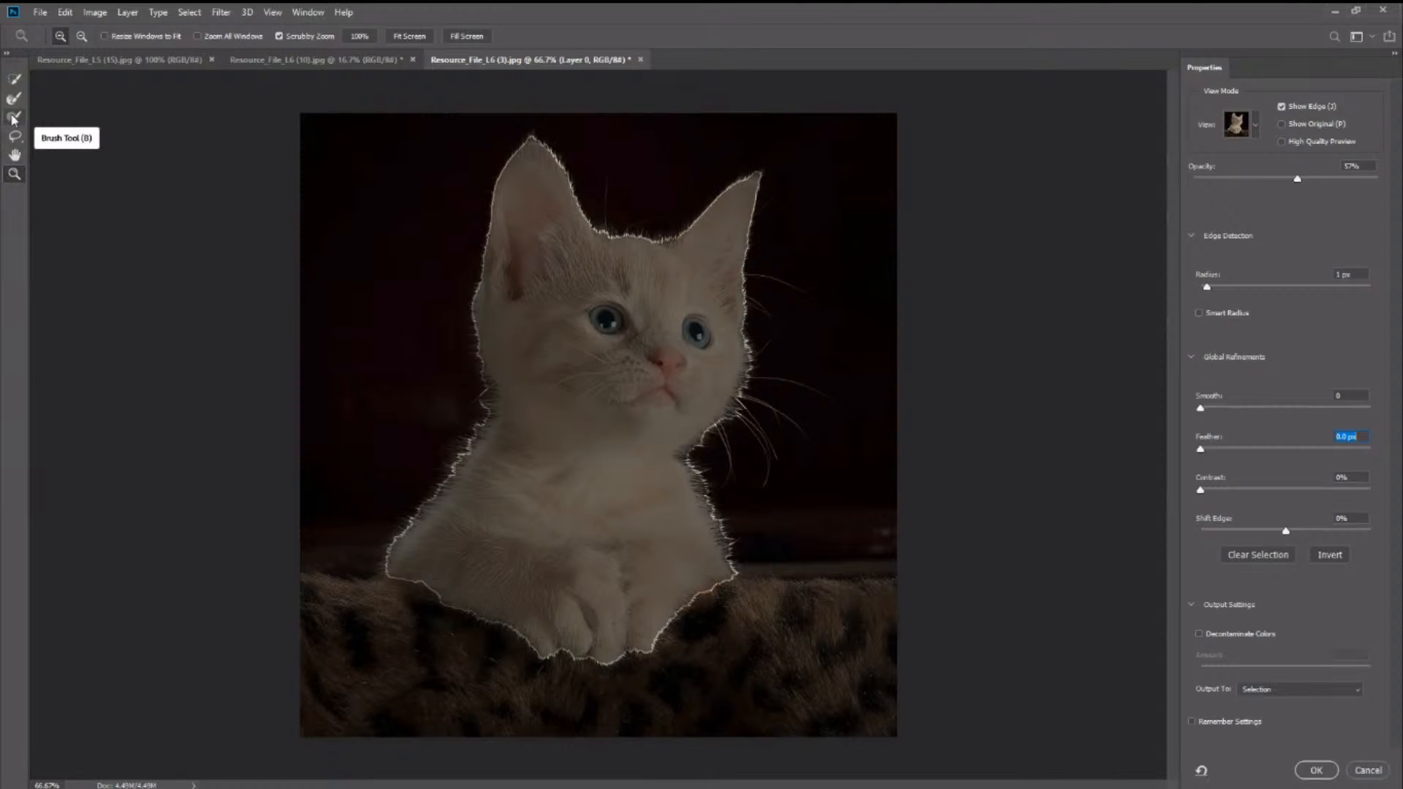
pyautogui.click(19, 133)
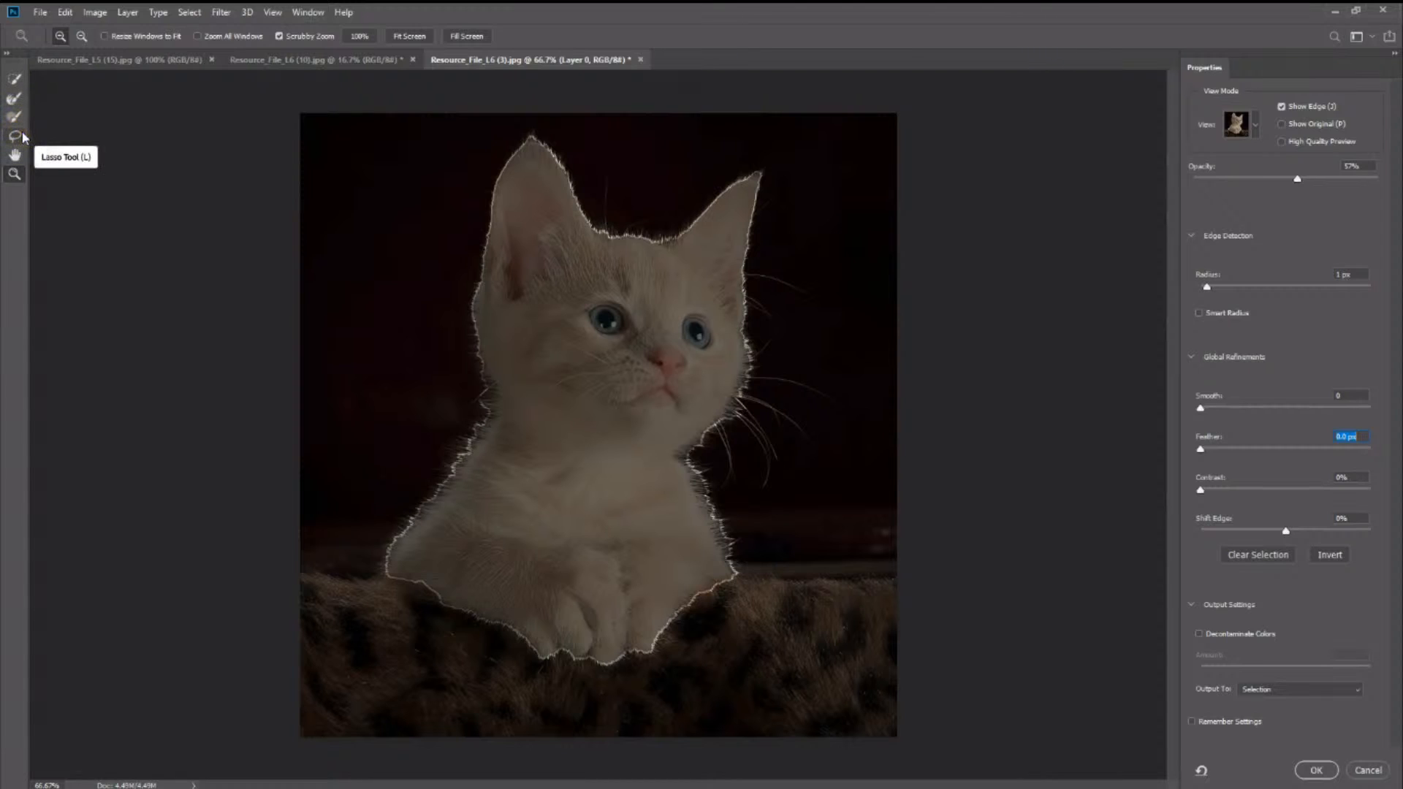
pyautogui.click(18, 154)
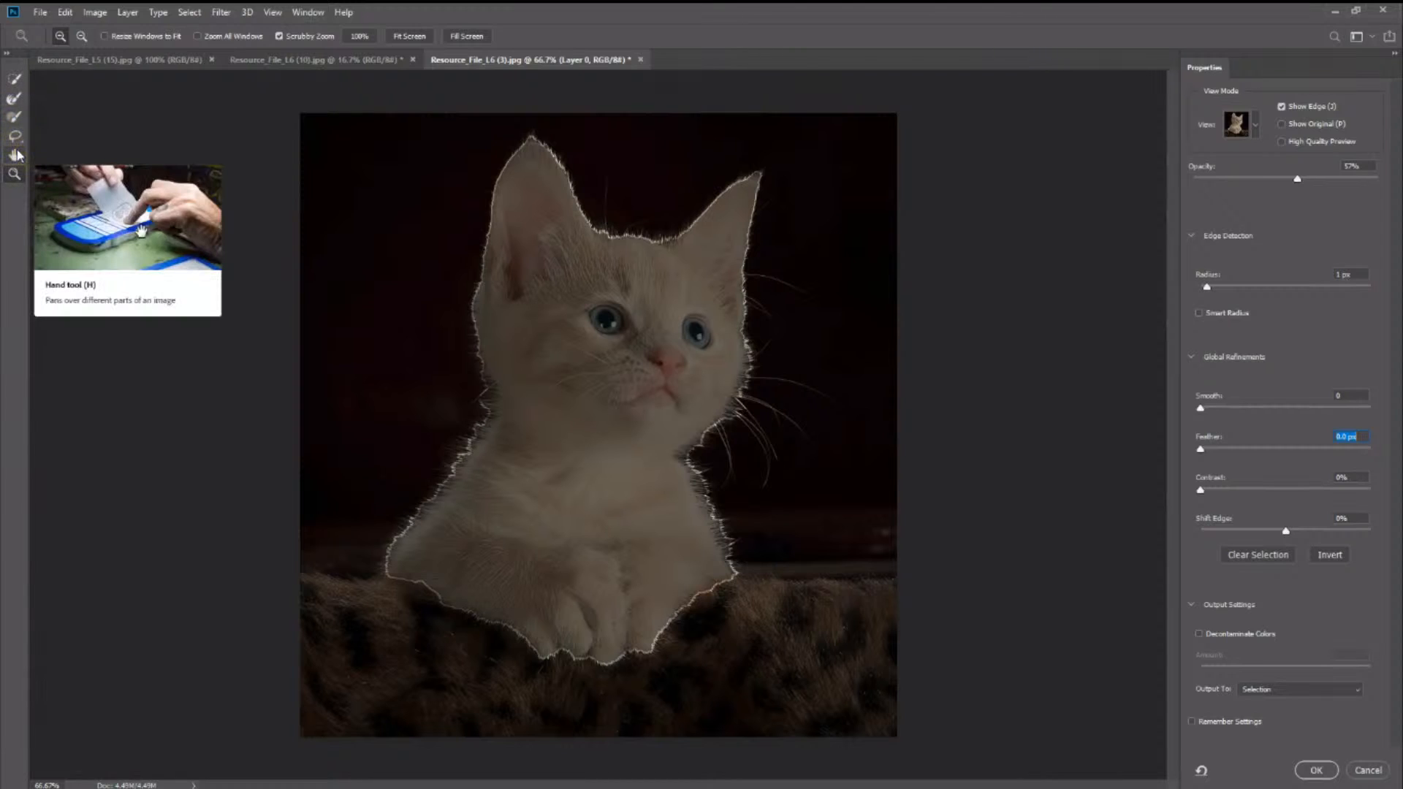
pyautogui.click(14, 173)
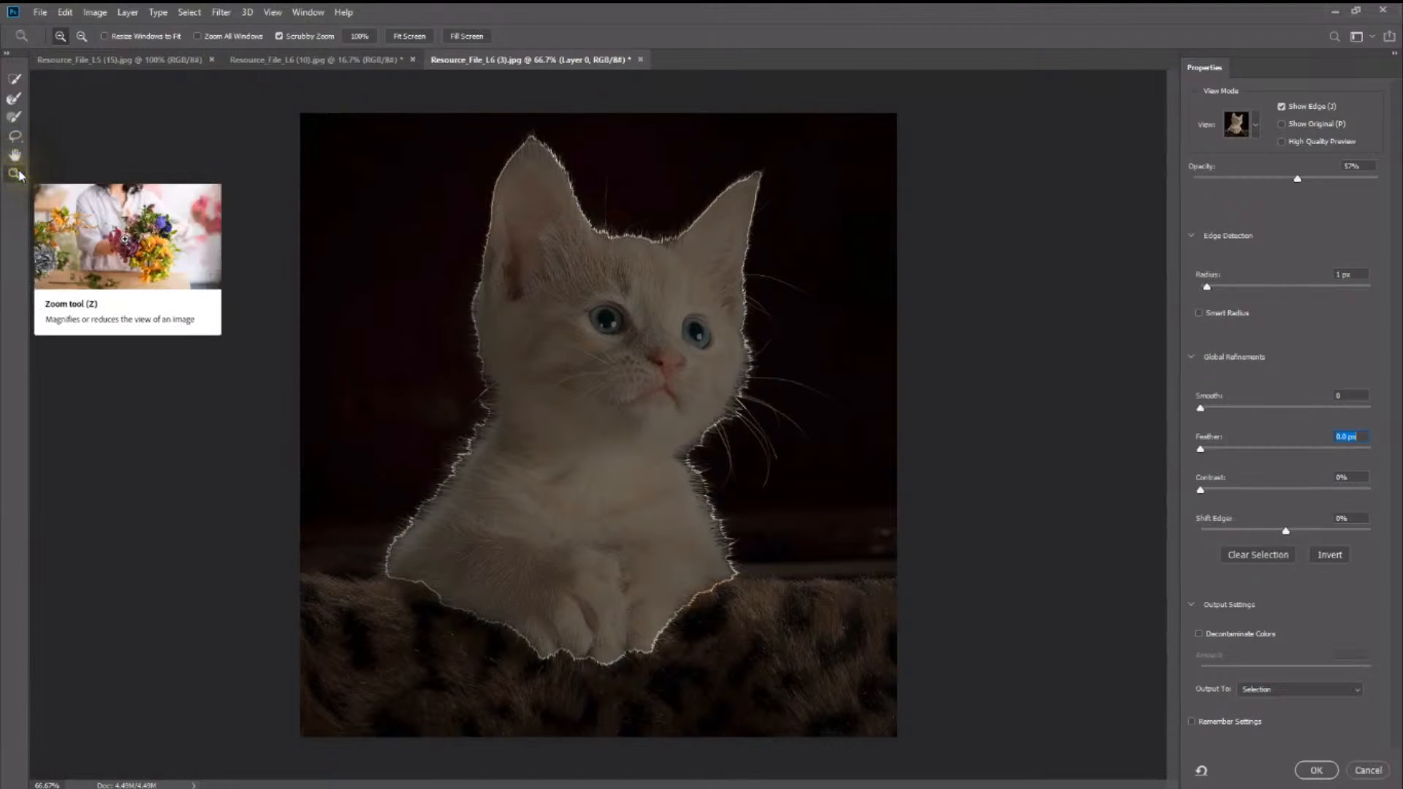
# Step: Paint over the fur edge beside the kitten's ear and cheek with the Refine Edge Brush at size 50
pyautogui.click(18, 99)
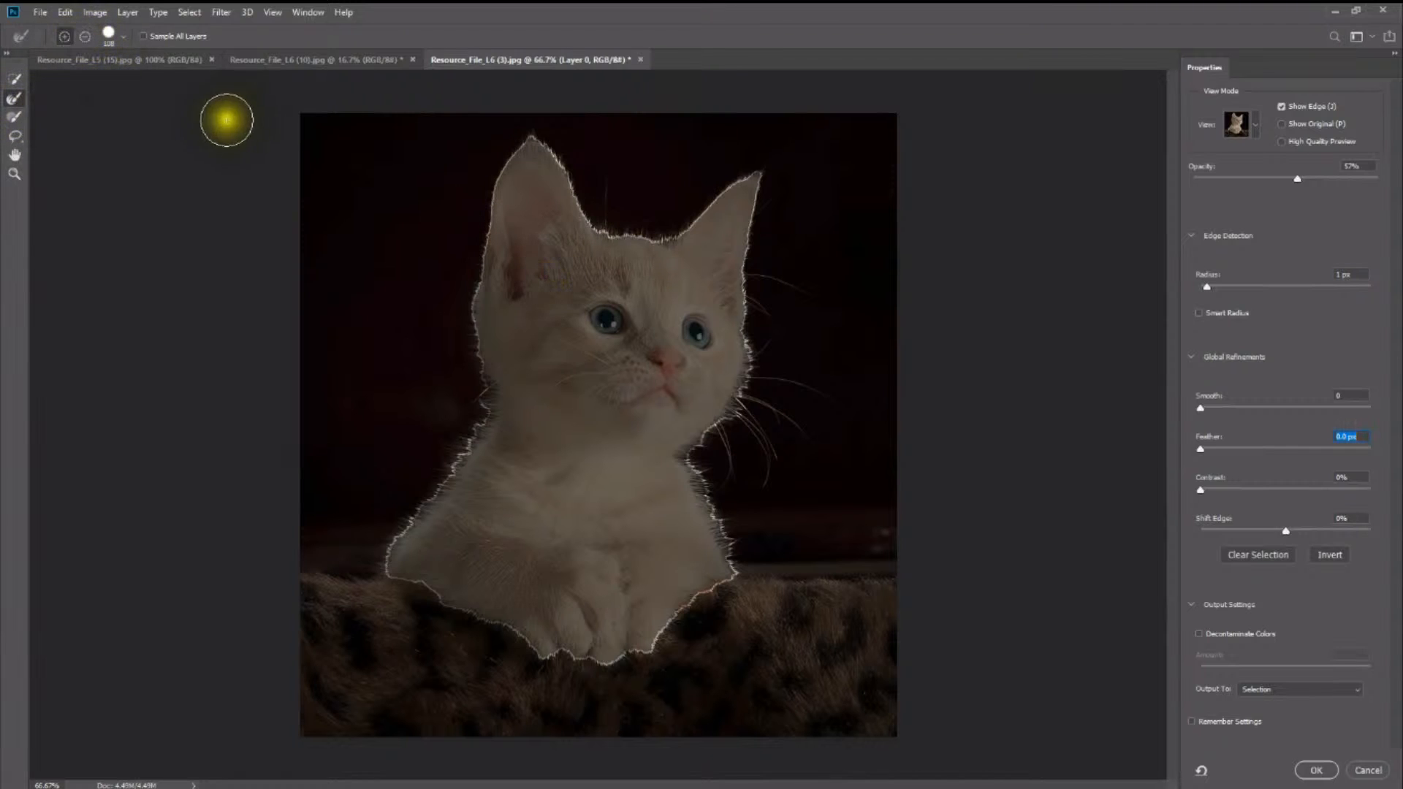
pyautogui.click(121, 36)
pyautogui.click(122, 42)
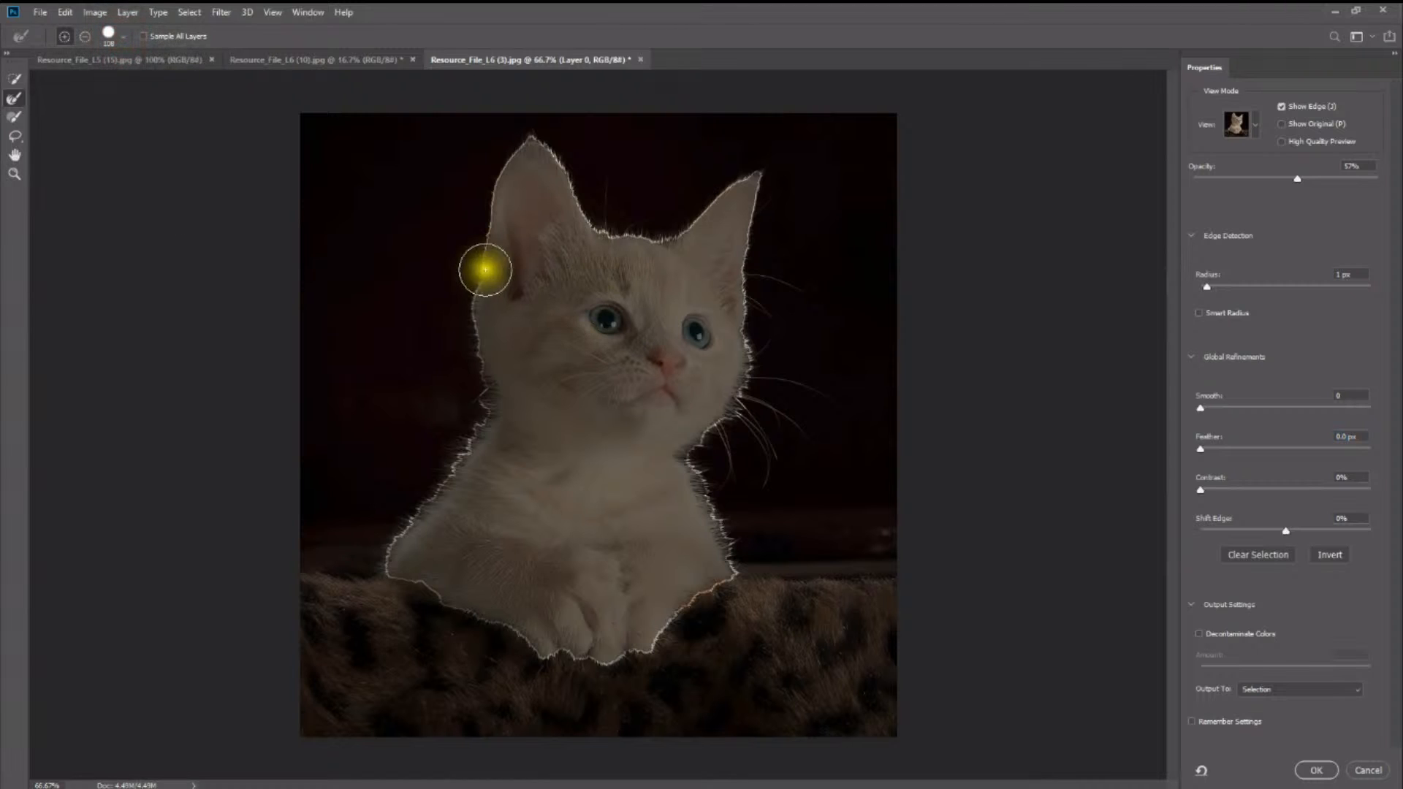
pyautogui.press('[')
pyautogui.press('[')
pyautogui.press('[')
pyautogui.press('[')
pyautogui.press('[')
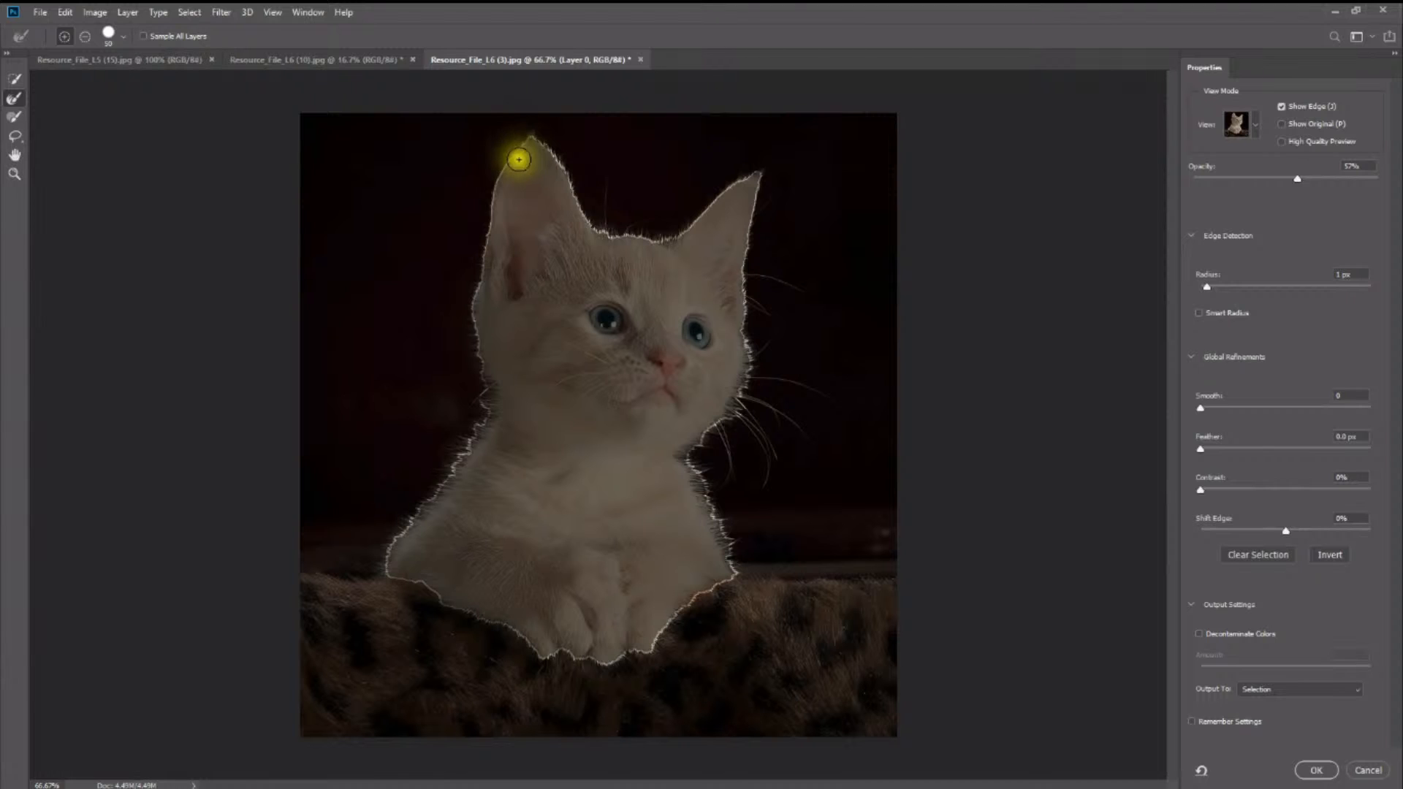
pyautogui.moveTo(510, 157)
pyautogui.mouseDown()
pyautogui.moveTo(475, 339)
pyautogui.moveTo(487, 425)
pyautogui.mouseUp()
pyautogui.moveTo(495, 322); pyautogui.dragTo(501, 371)
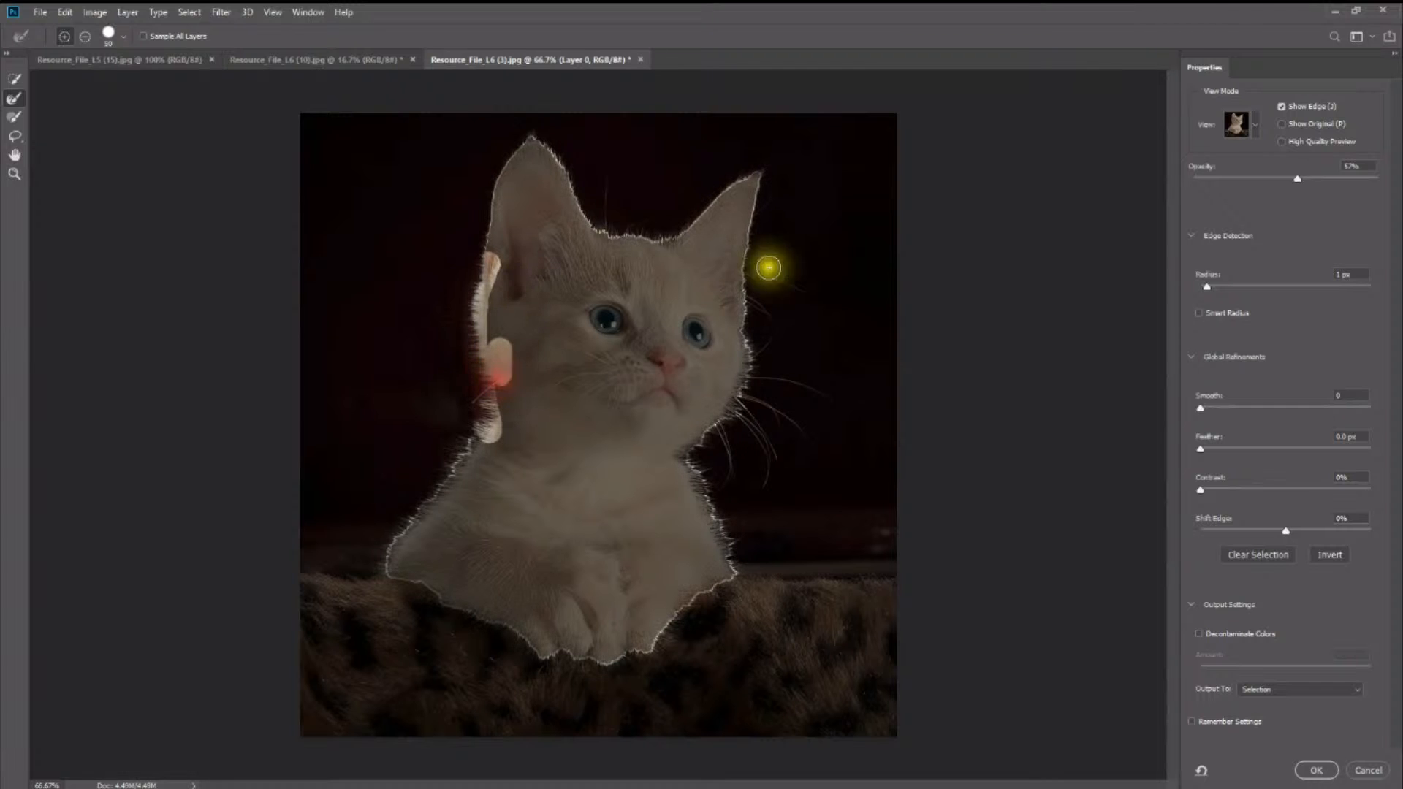
# Step: Hide the refinement edge display and brush around the kitten's ears, whiskers and body to refine the fur outline
pyautogui.click(1283, 106)
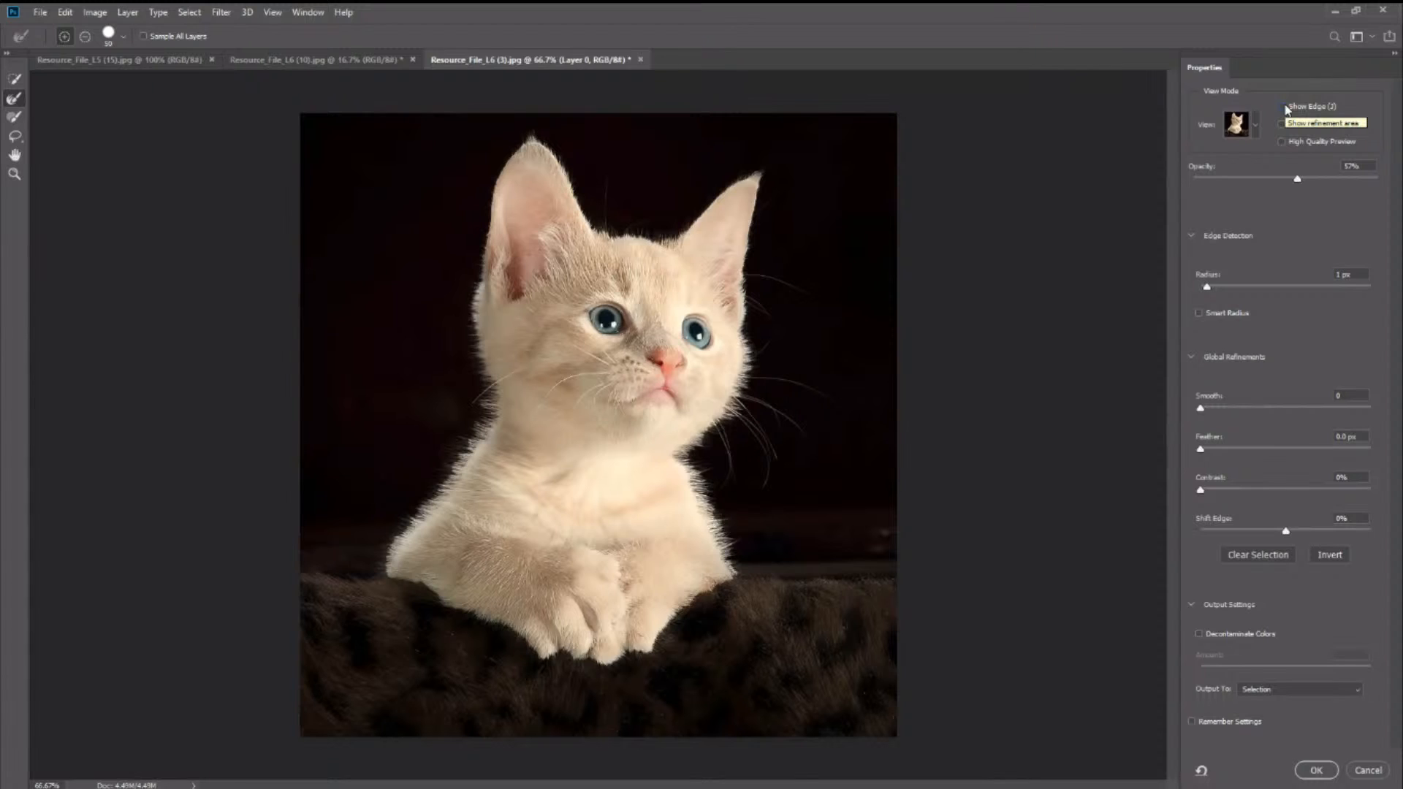
pyautogui.moveTo(497, 209)
pyautogui.mouseDown()
pyautogui.moveTo(477, 275)
pyautogui.moveTo(494, 414)
pyautogui.moveTo(492, 376)
pyautogui.mouseUp()
pyautogui.moveTo(495, 275)
pyautogui.mouseDown()
pyautogui.moveTo(463, 395)
pyautogui.moveTo(491, 165)
pyautogui.moveTo(501, 191)
pyautogui.moveTo(588, 194)
pyautogui.moveTo(657, 225)
pyautogui.moveTo(648, 239)
pyautogui.moveTo(754, 178)
pyautogui.moveTo(752, 282)
pyautogui.moveTo(802, 276)
pyautogui.moveTo(751, 279)
pyautogui.moveTo(798, 353)
pyautogui.moveTo(755, 314)
pyautogui.moveTo(826, 401)
pyautogui.moveTo(746, 398)
pyautogui.moveTo(808, 426)
pyautogui.moveTo(808, 463)
pyautogui.moveTo(787, 515)
pyautogui.moveTo(745, 416)
pyautogui.moveTo(738, 551)
pyautogui.moveTo(715, 482)
pyautogui.moveTo(764, 585)
pyautogui.moveTo(621, 496)
pyautogui.mouseUp()
pyautogui.moveTo(389, 565)
pyautogui.mouseDown()
pyautogui.moveTo(485, 409)
pyautogui.moveTo(469, 401)
pyautogui.moveTo(460, 276)
pyautogui.moveTo(486, 335)
pyautogui.moveTo(510, 128)
pyautogui.moveTo(593, 220)
pyautogui.moveTo(639, 229)
pyautogui.moveTo(757, 166)
pyautogui.moveTo(745, 370)
pyautogui.moveTo(686, 463)
pyautogui.moveTo(727, 558)
pyautogui.moveTo(629, 638)
pyautogui.moveTo(626, 533)
pyautogui.mouseUp()
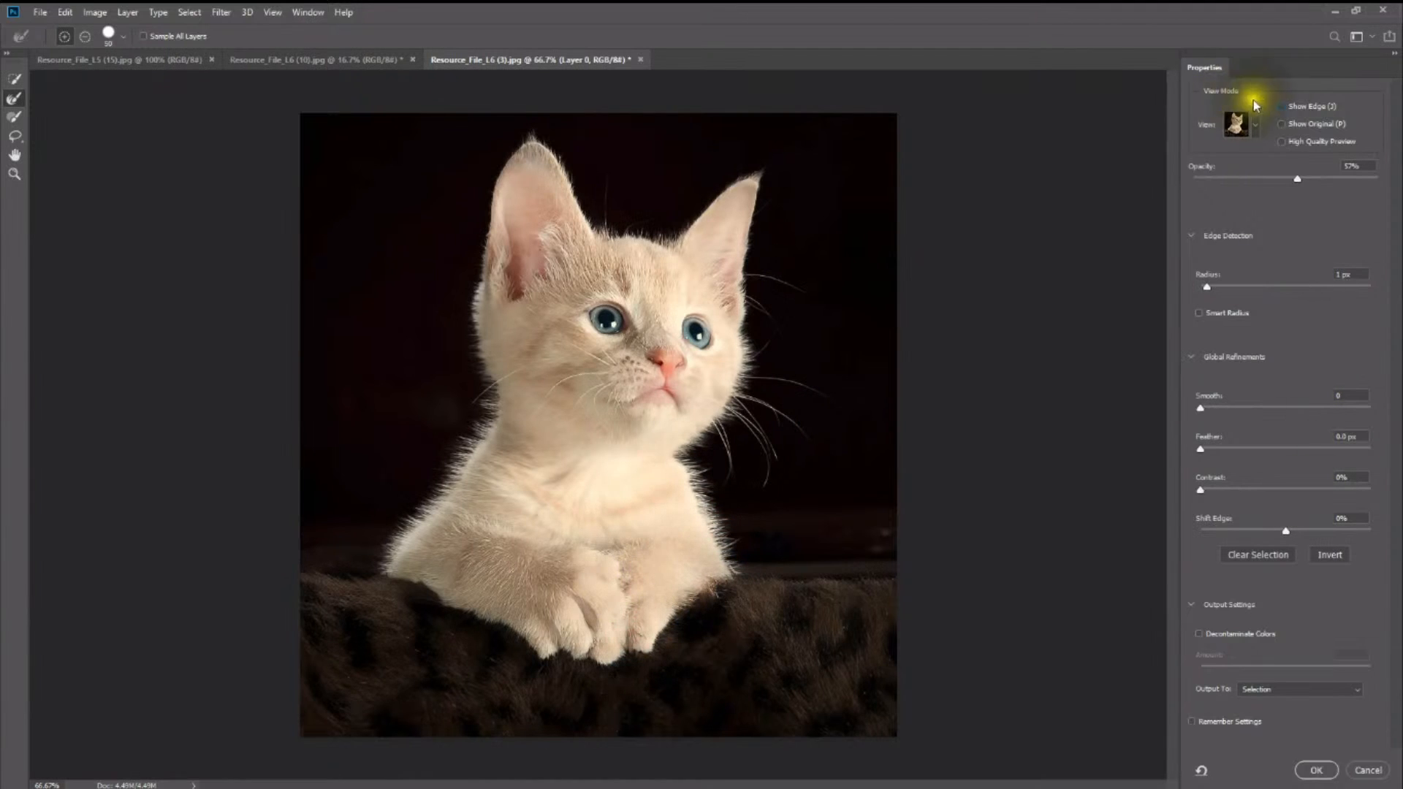
# Step: Set the view opacity to 100% and touch up the fur edge and whisker areas with the Refine Edge Brush
pyautogui.moveTo(1302, 182); pyautogui.dragTo(1397, 189)
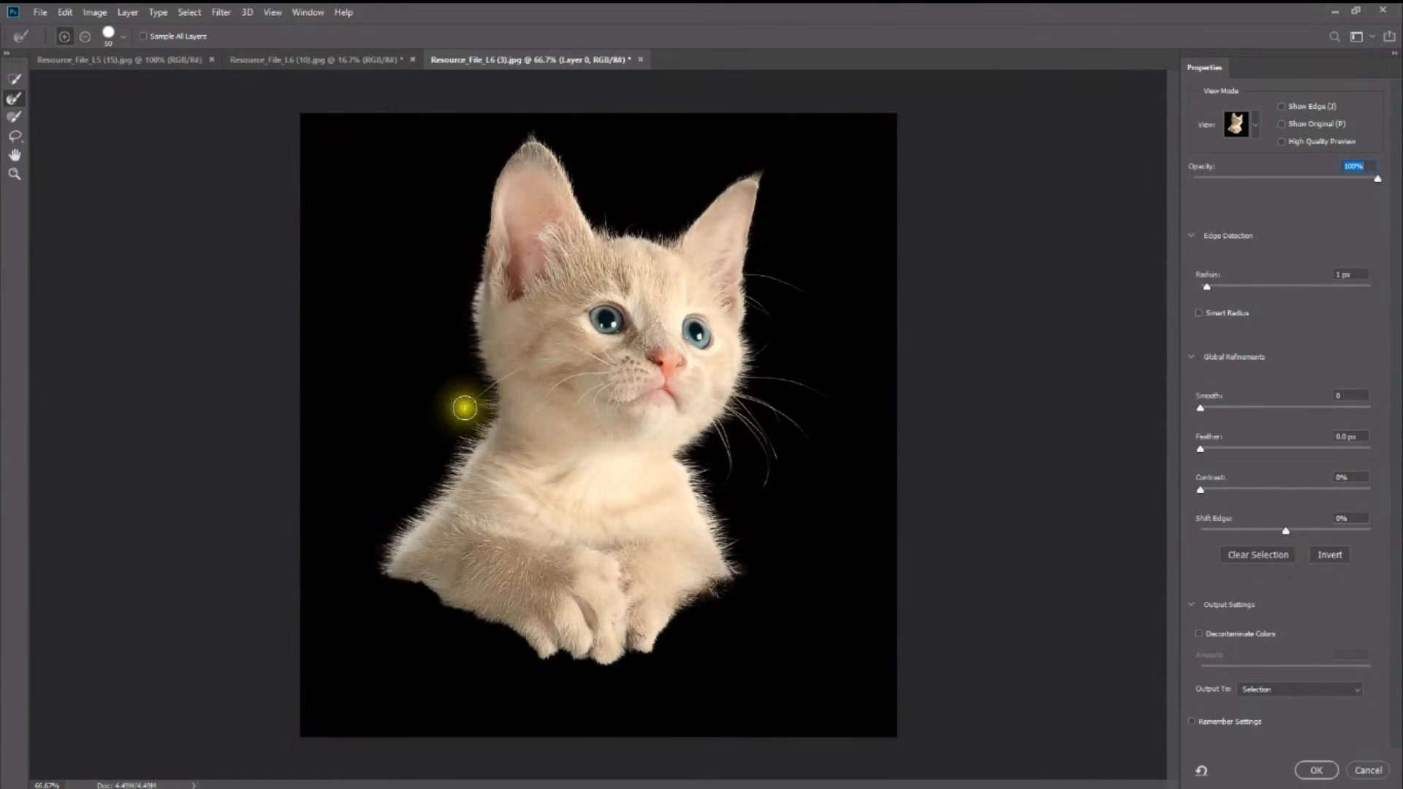
pyautogui.moveTo(465, 408)
pyautogui.mouseDown()
pyautogui.moveTo(492, 385)
pyautogui.moveTo(473, 282)
pyautogui.moveTo(483, 255)
pyautogui.mouseUp()
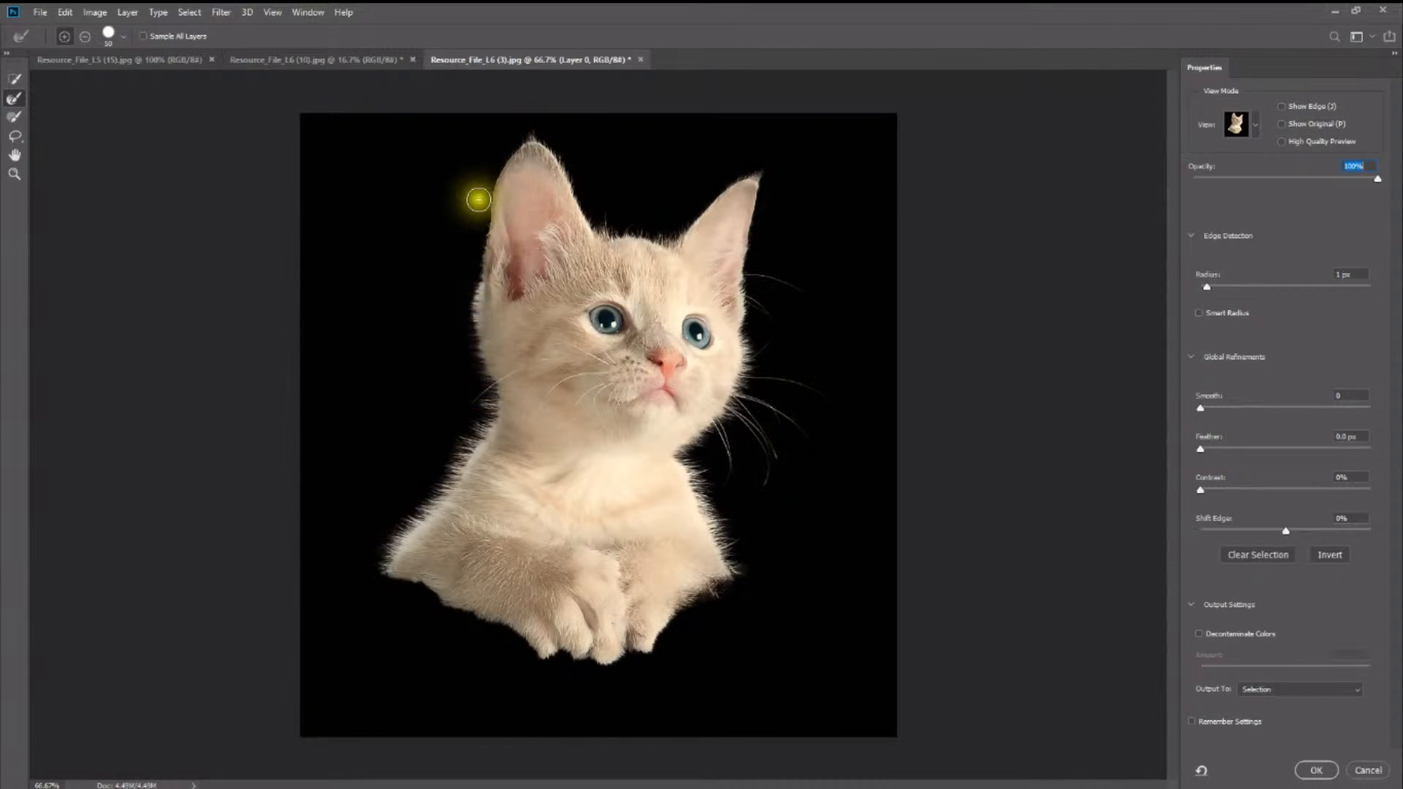
pyautogui.moveTo(824, 402); pyautogui.dragTo(824, 401)
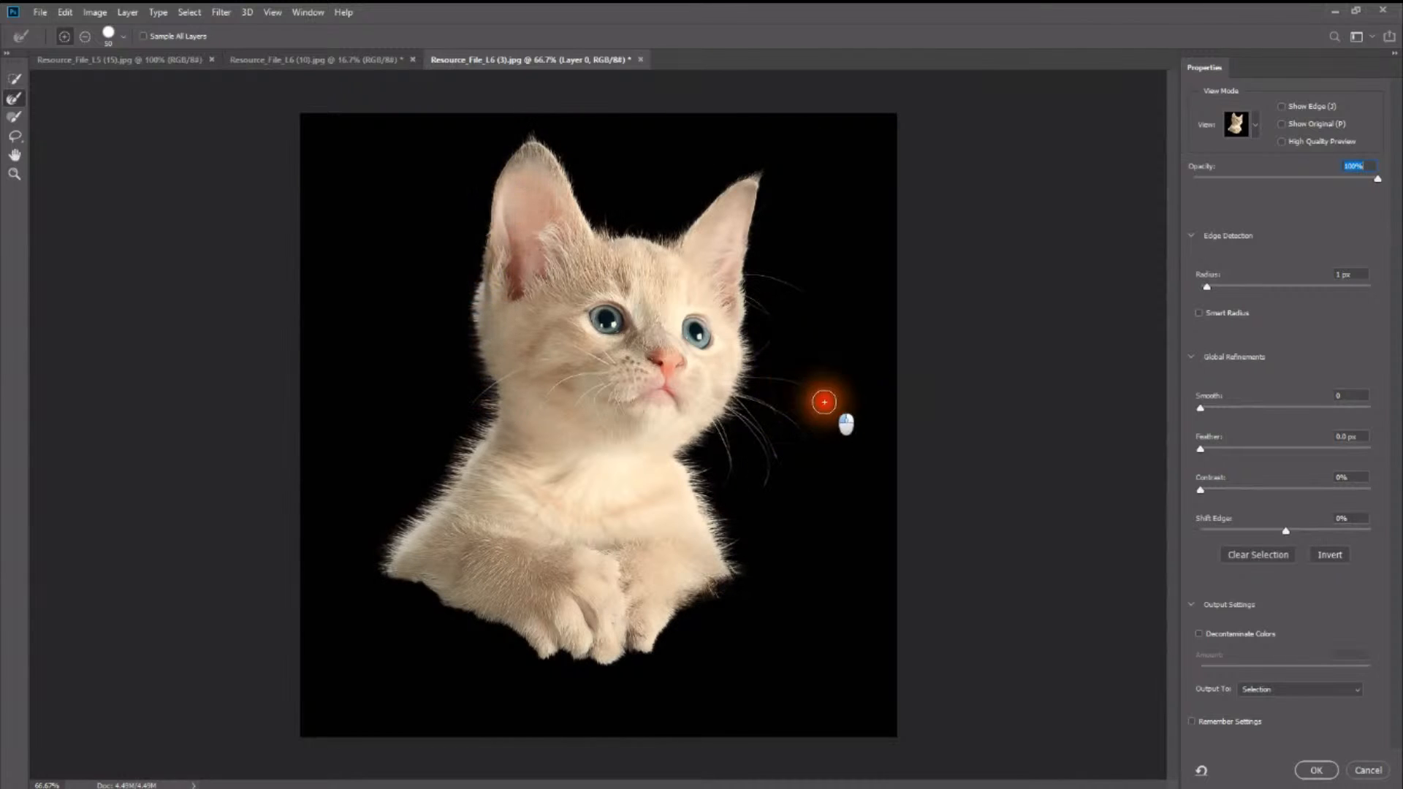
pyautogui.click(777, 492)
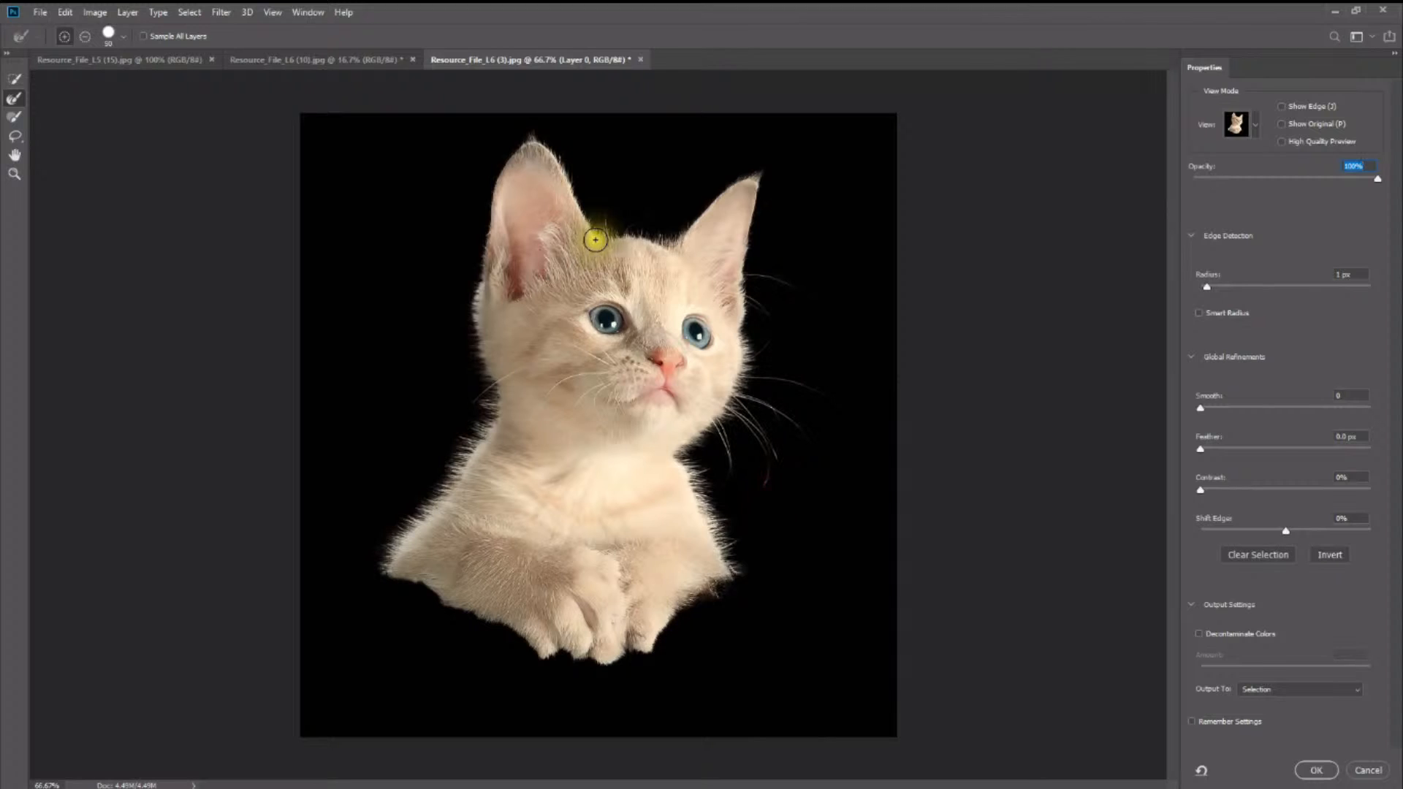
pyautogui.click(793, 362)
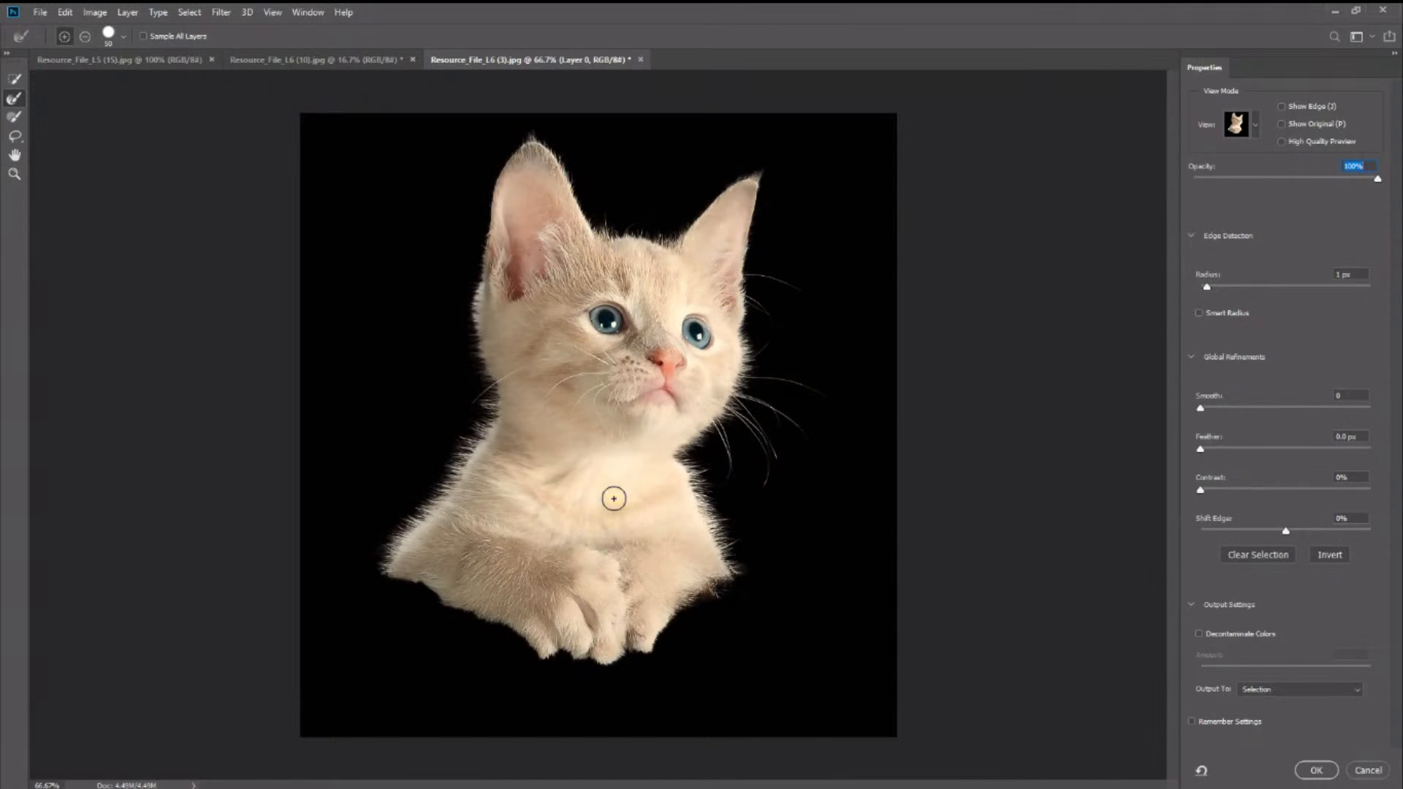
# Step: Feather the selection by 1.4 px, enable Decontaminate Colors and output the kitten to a new masked layer
pyautogui.moveTo(1210, 450)
pyautogui.mouseDown()
pyautogui.moveTo(1222, 448)
pyautogui.moveTo(1206, 449)
pyautogui.mouseUp()
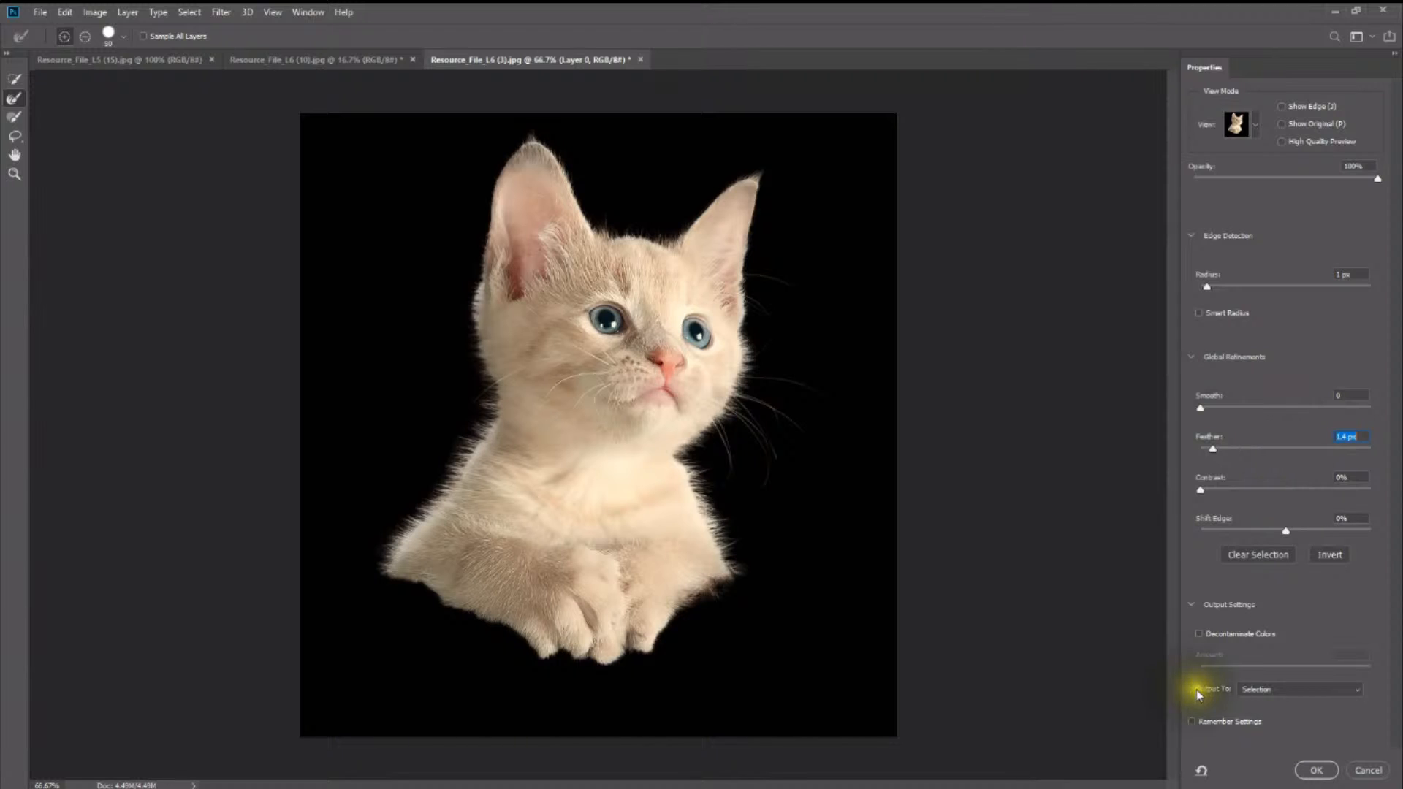
pyautogui.click(1198, 635)
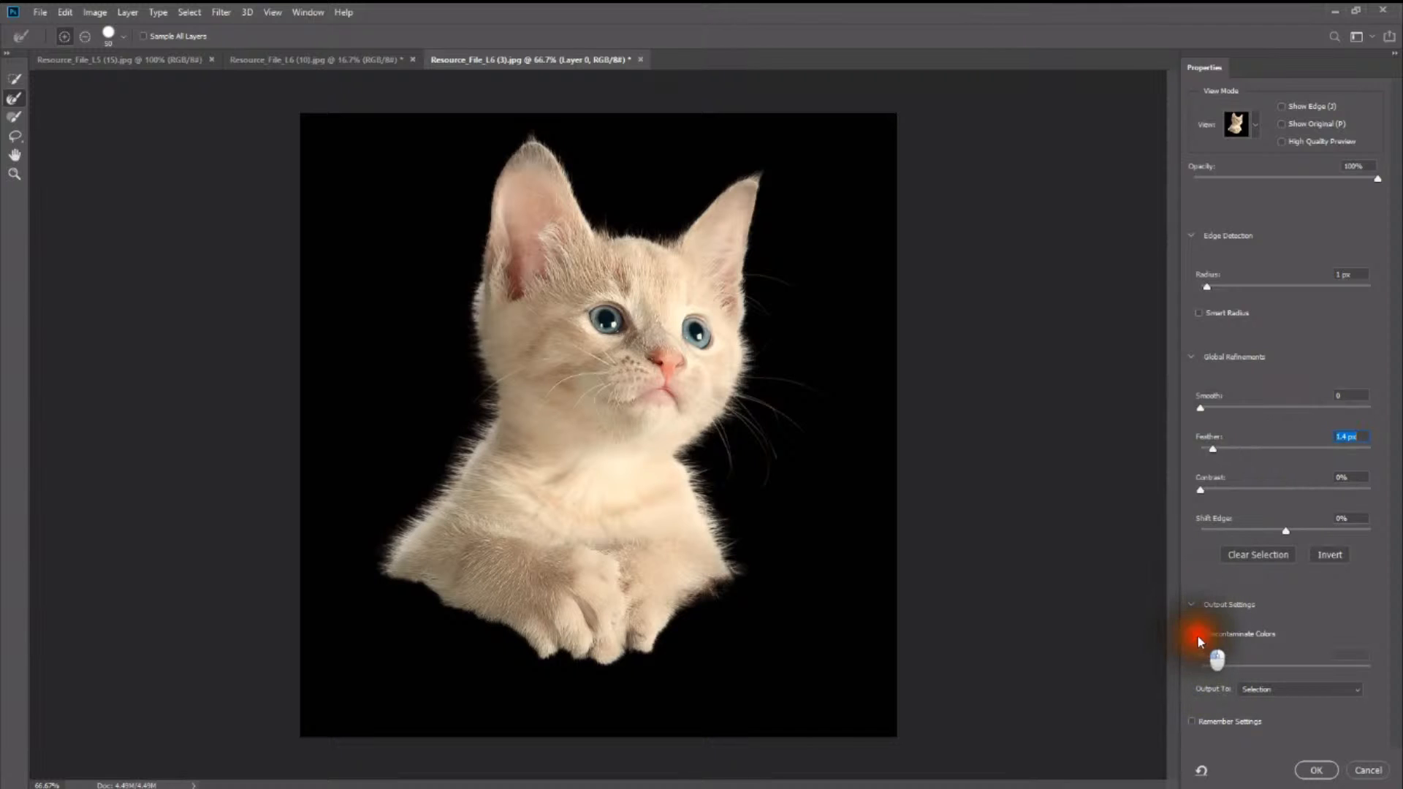
pyautogui.click(1315, 770)
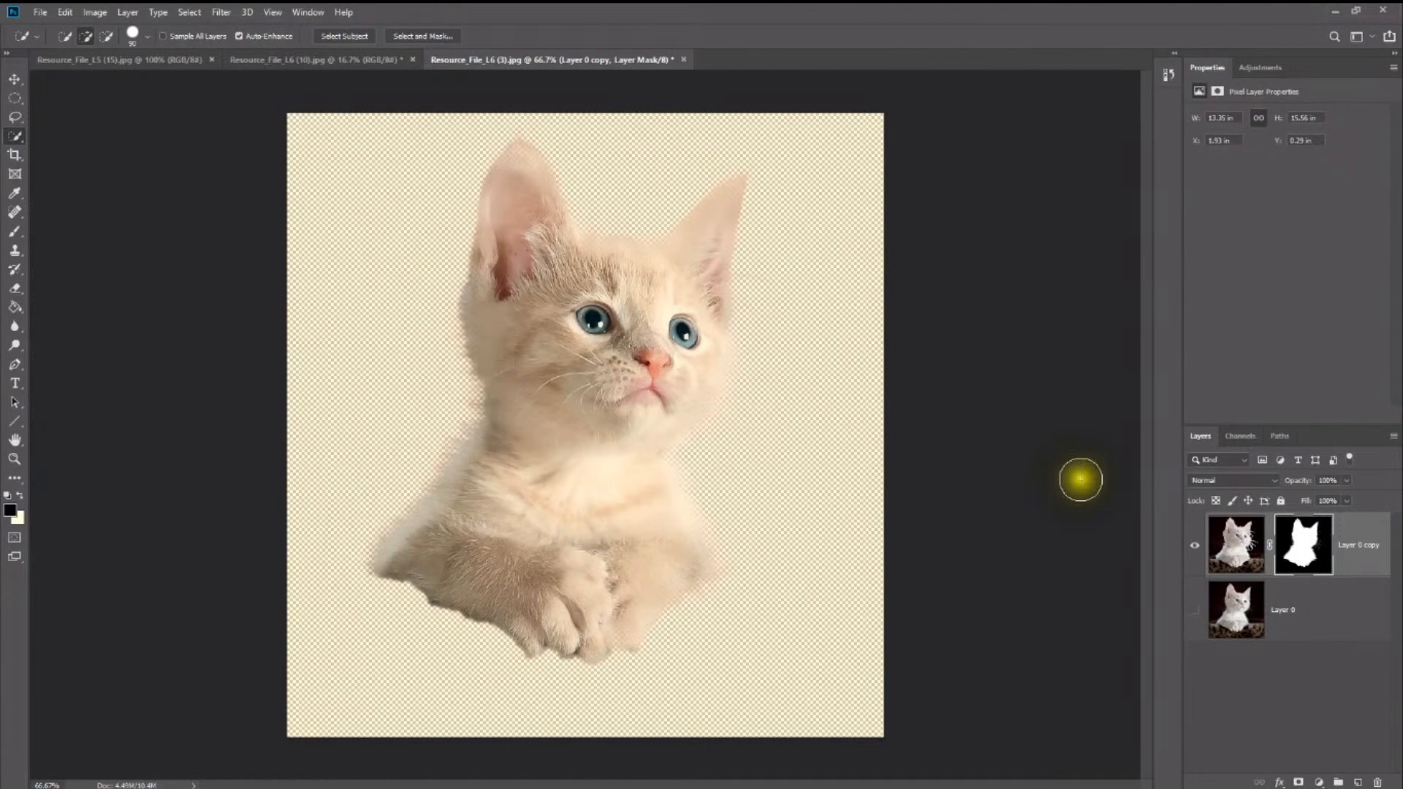
# Step: Bring the masked kitten into the starry night sky image, enlarge it to about 276% and place it left of the tents
pyautogui.click(15, 78)
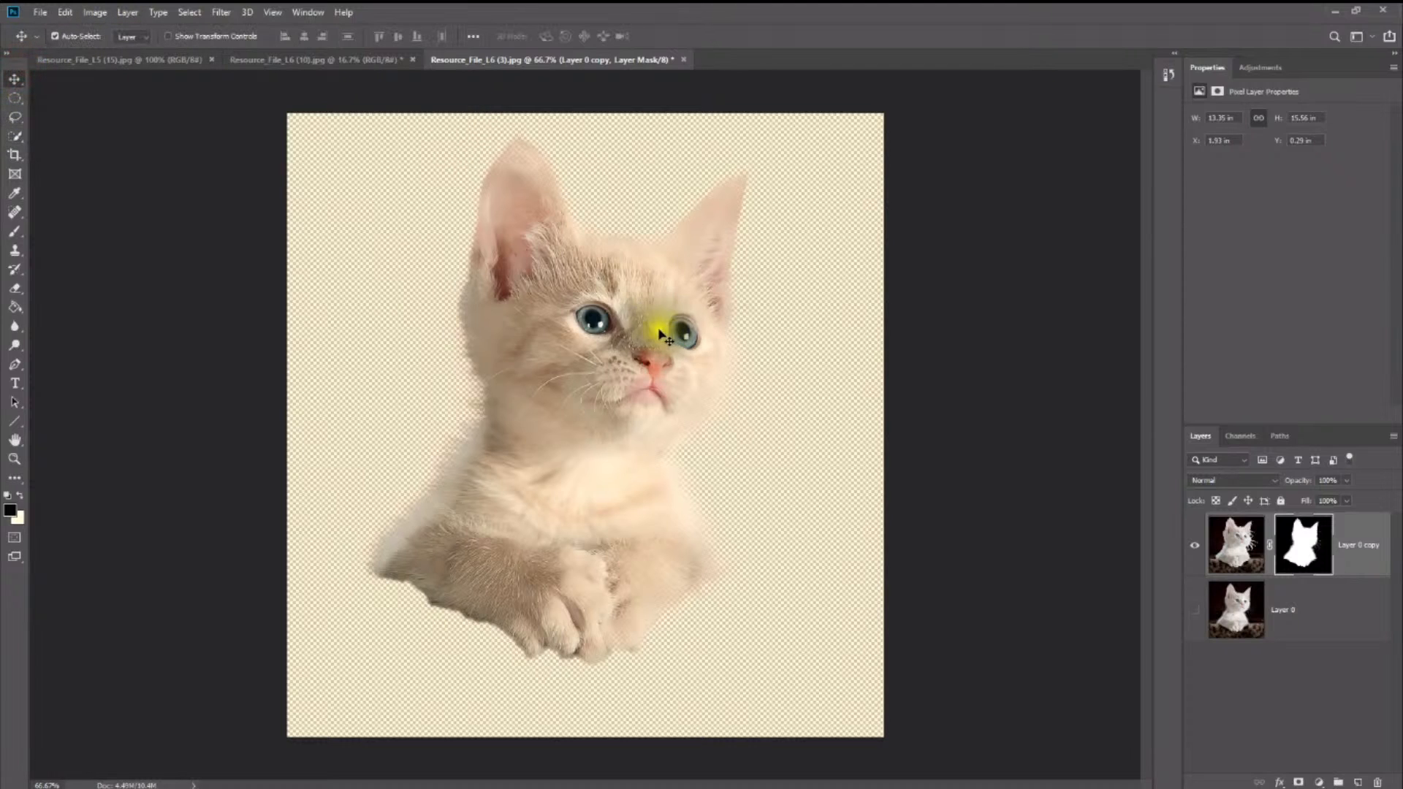
pyautogui.moveTo(657, 322); pyautogui.dragTo(570, 438)
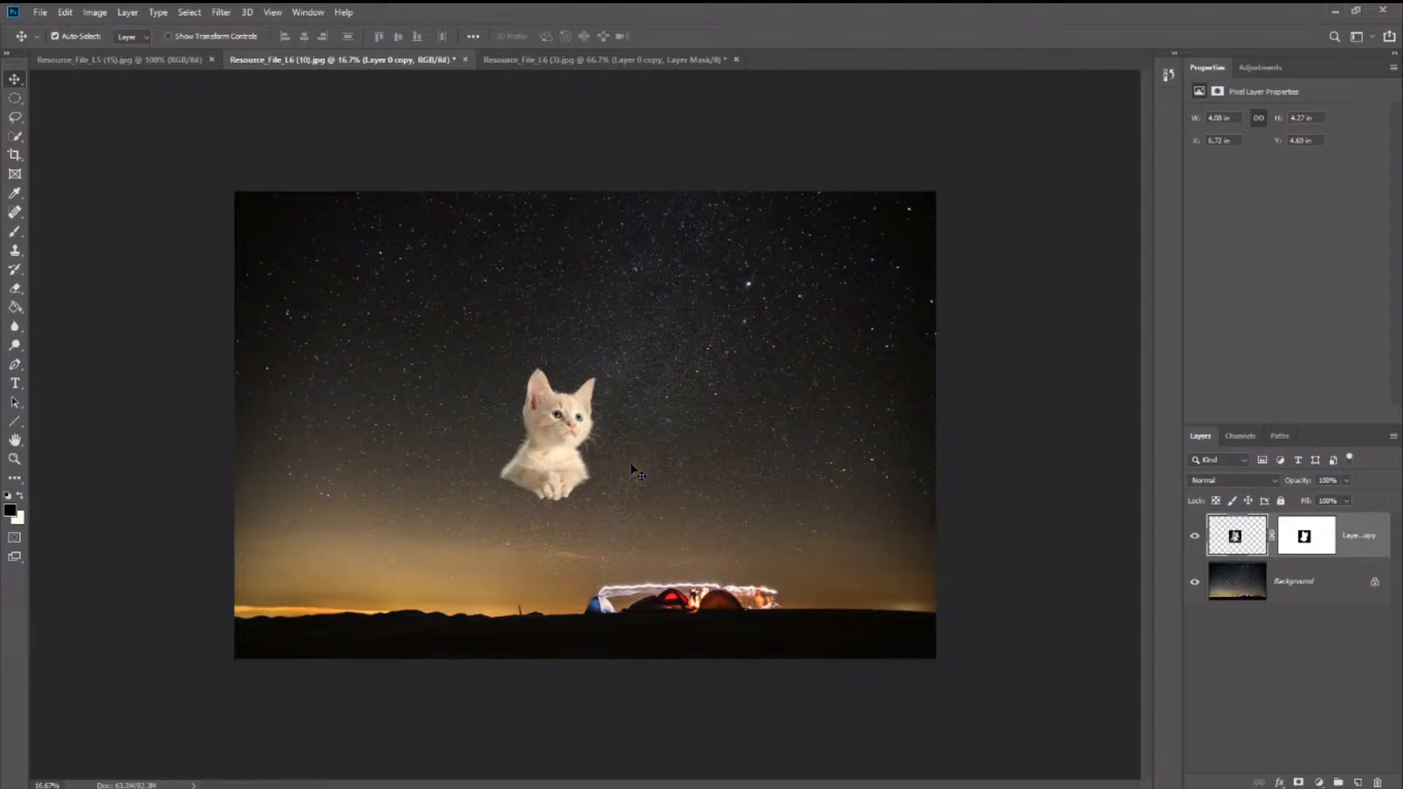
pyautogui.hotkey('ctrl', 't')
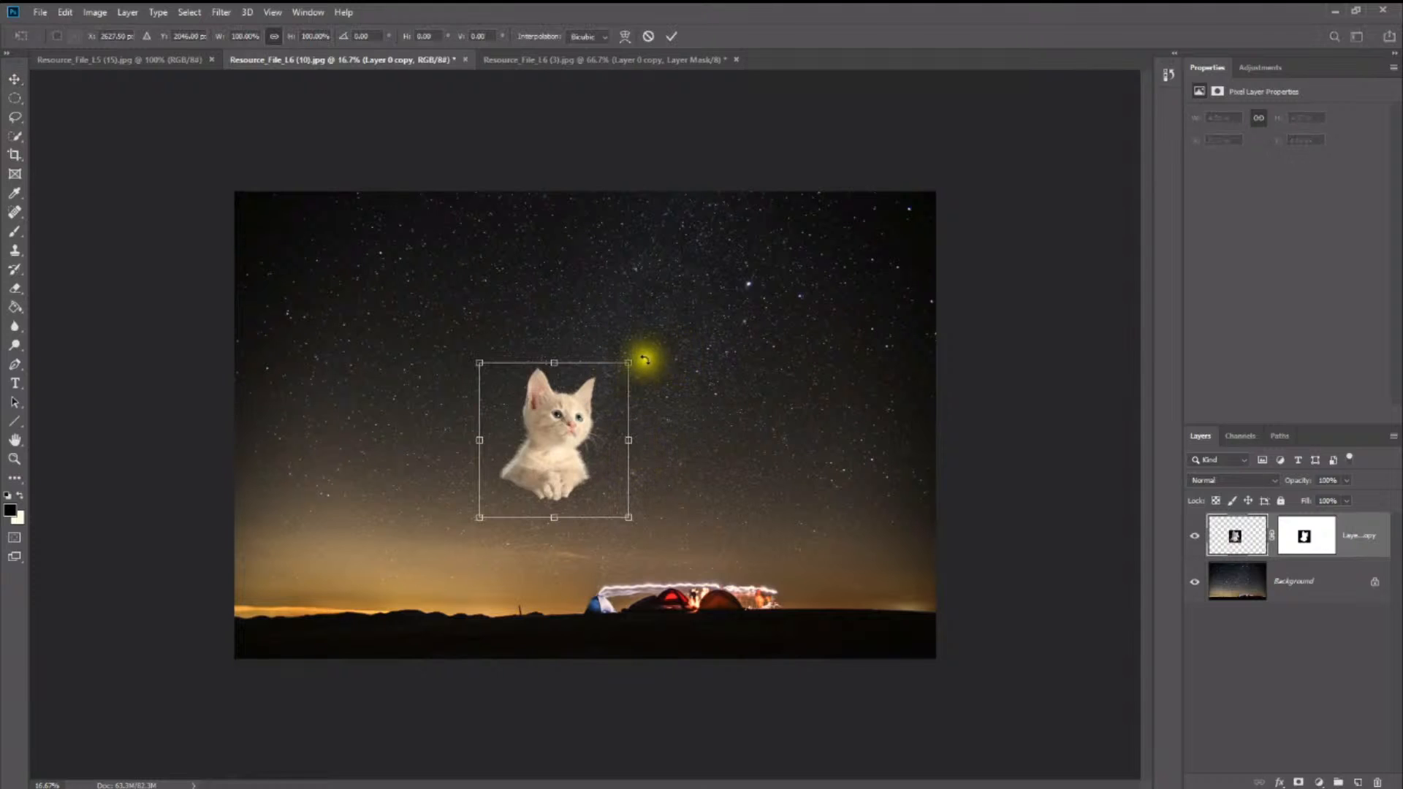
pyautogui.moveTo(632, 357); pyautogui.dragTo(892, 219)
pyautogui.moveTo(672, 366); pyautogui.dragTo(673, 499)
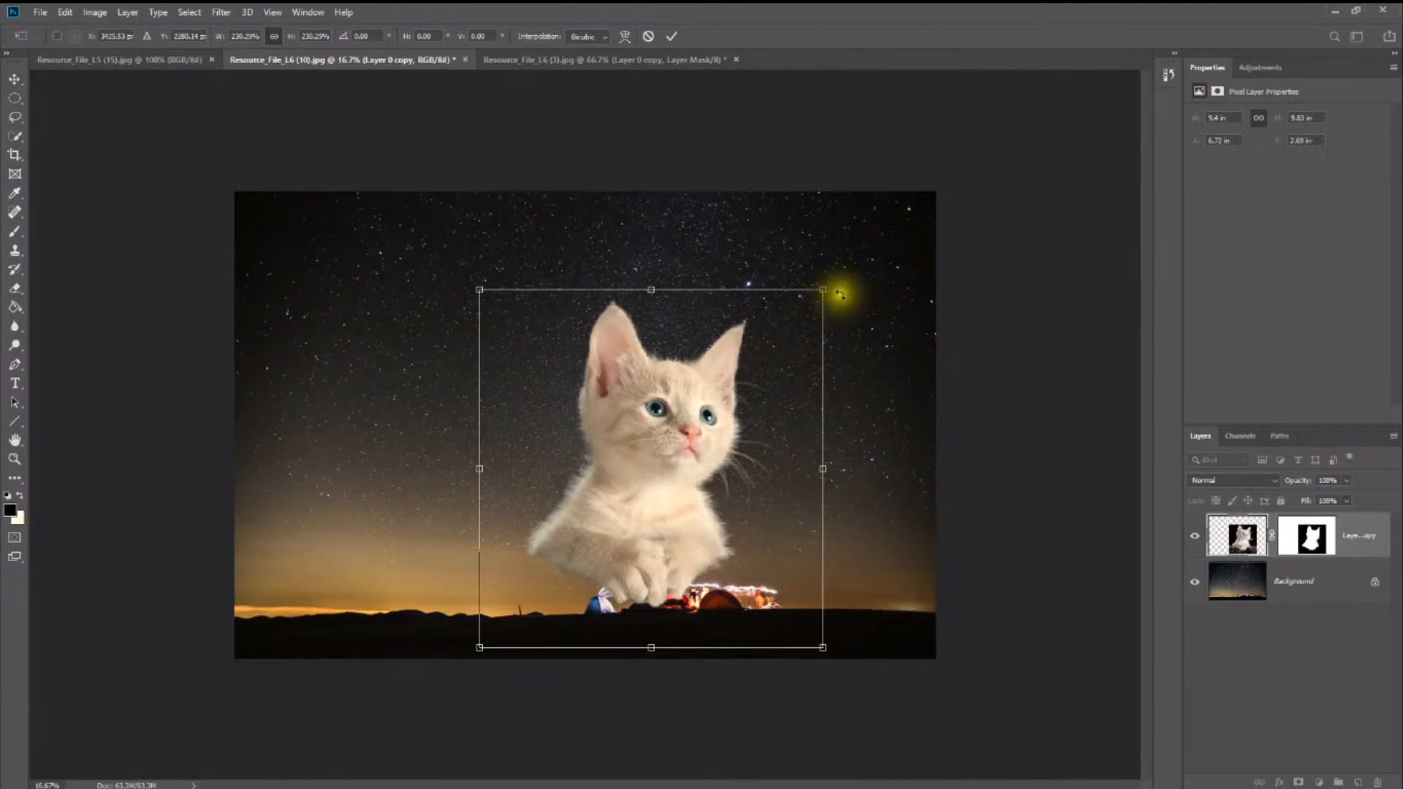
pyautogui.moveTo(825, 292); pyautogui.dragTo(892, 212)
pyautogui.moveTo(802, 375); pyautogui.dragTo(541, 470)
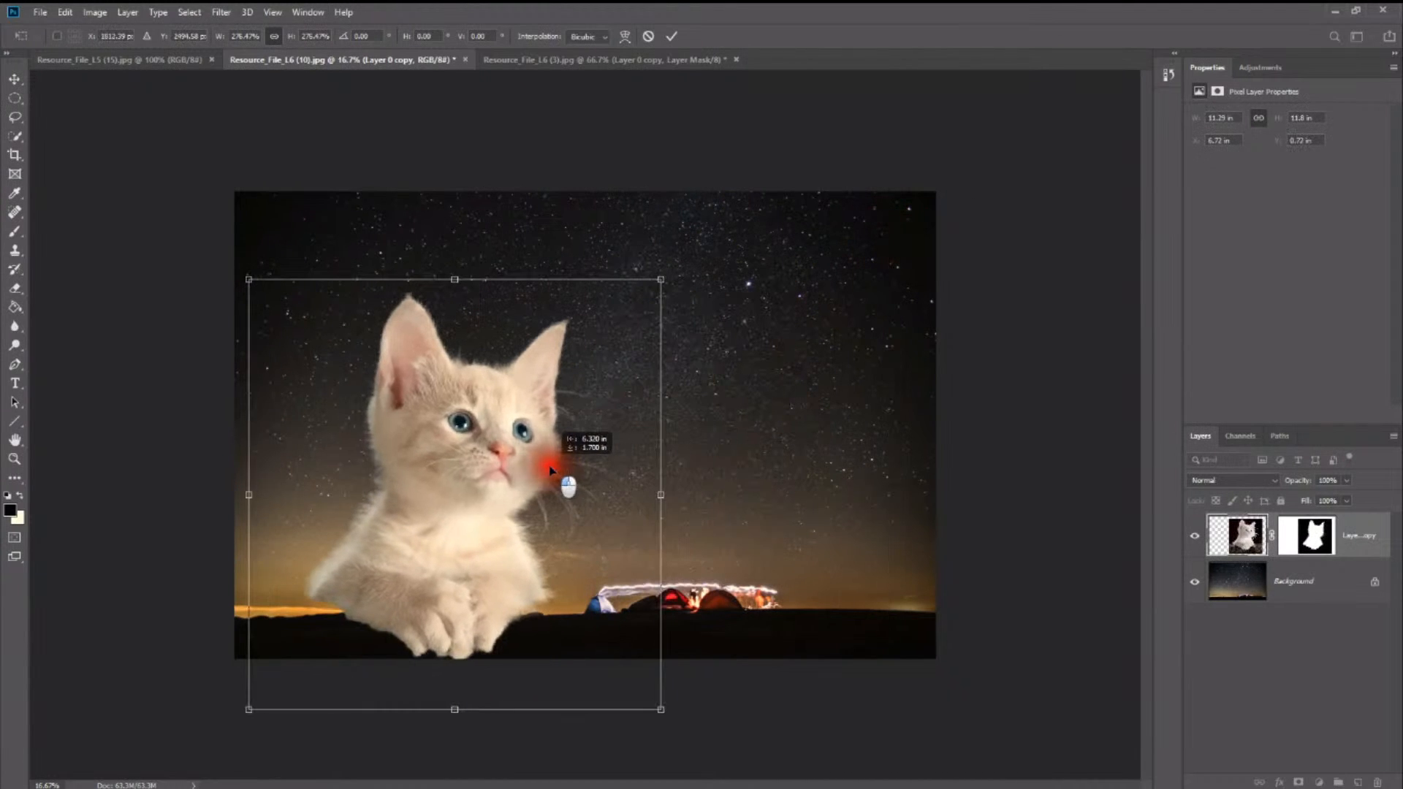
pyautogui.click(888, 703)
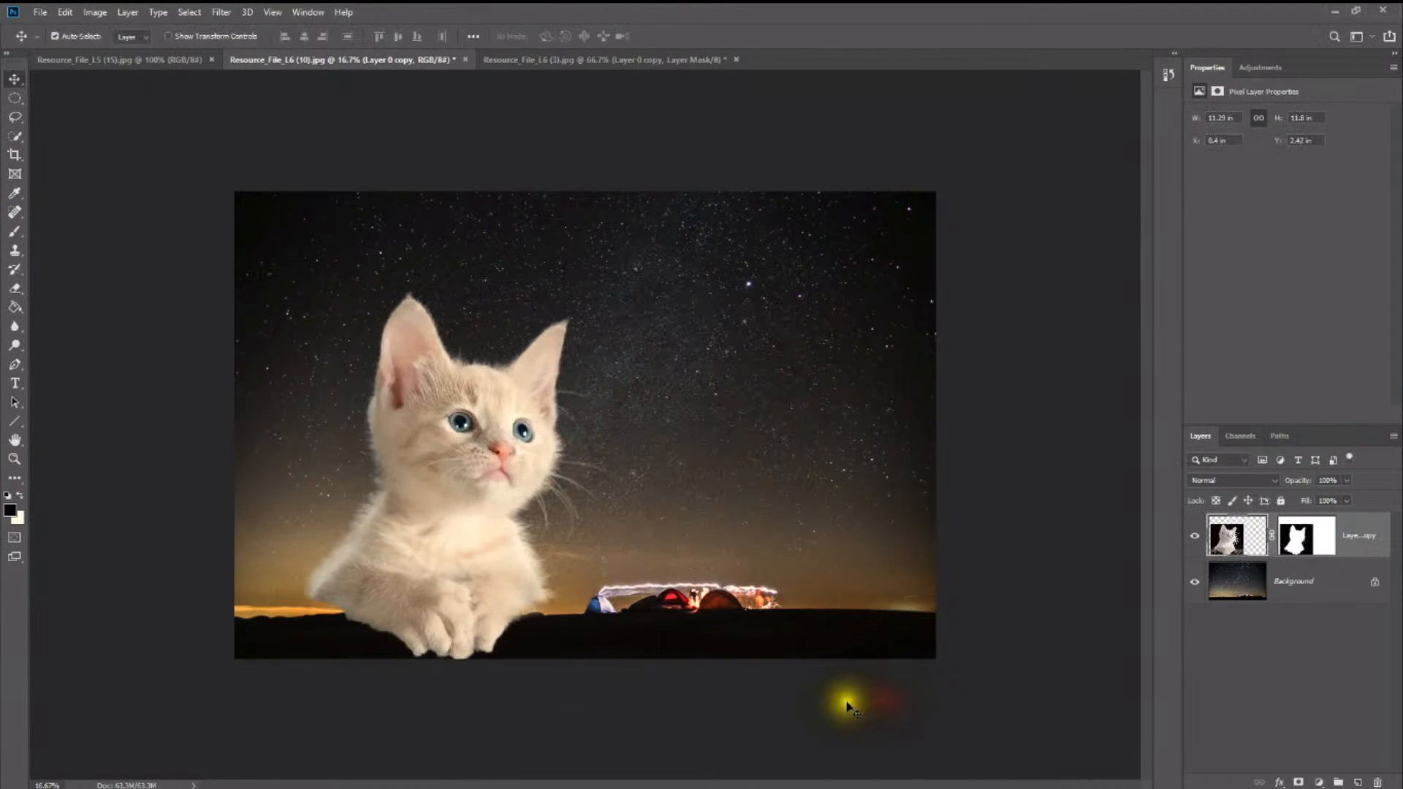
pyautogui.click(472, 560)
pyautogui.click(526, 449)
pyautogui.click(497, 338)
pyautogui.click(462, 426)
pyautogui.click(428, 355)
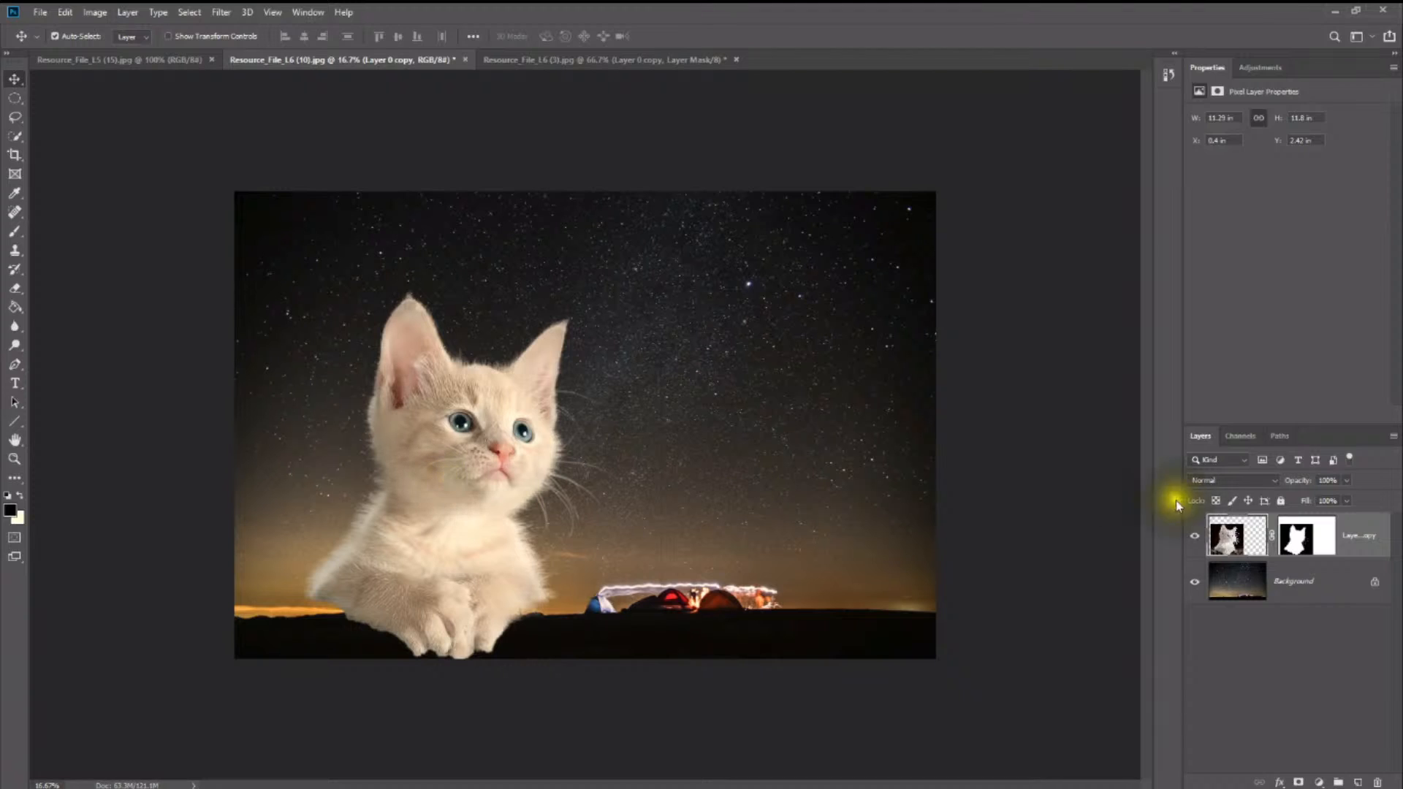
# Step: Delete the kitten layer from the starry night sky image
pyautogui.moveTo(1371, 534); pyautogui.dragTo(1376, 779)
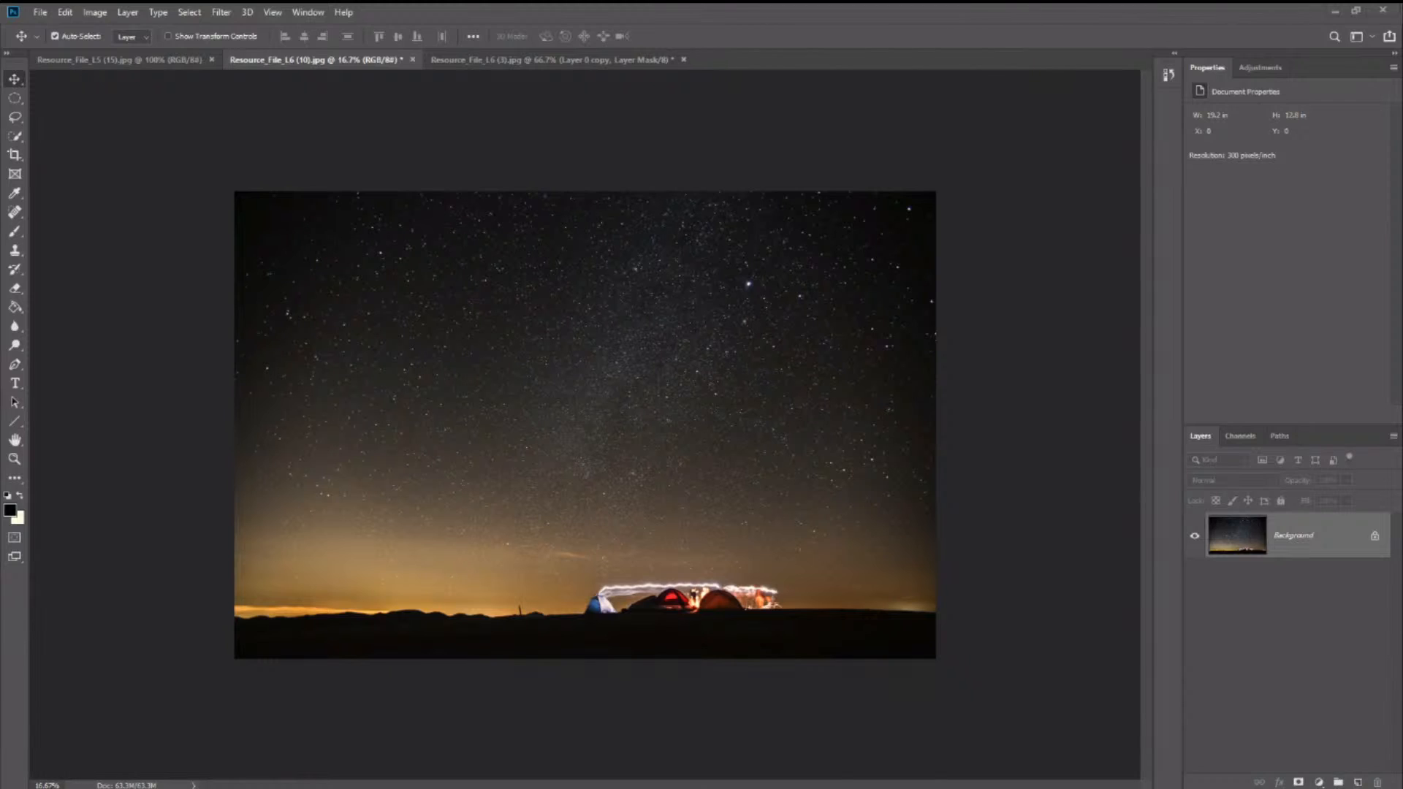
pyautogui.press('b')
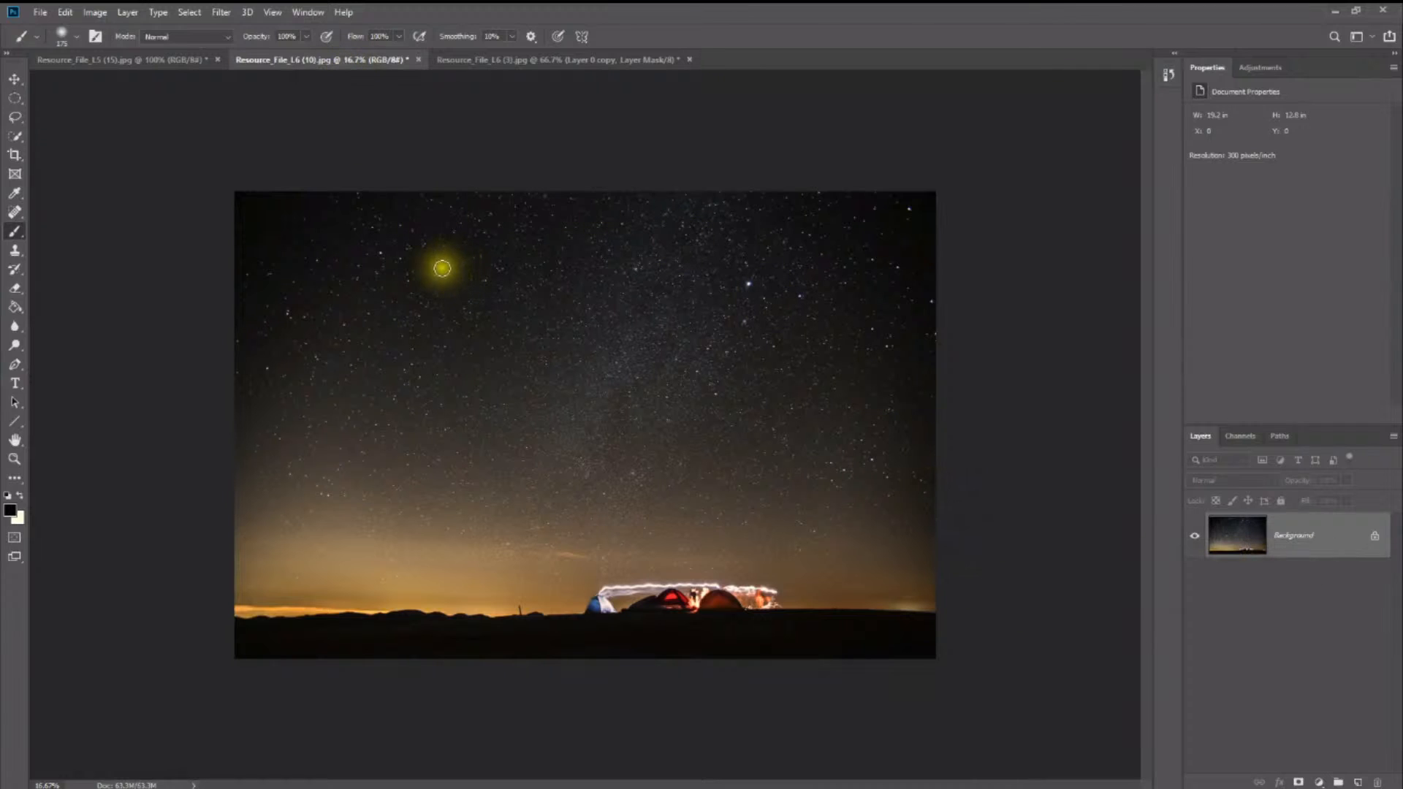
pyautogui.click(12, 79)
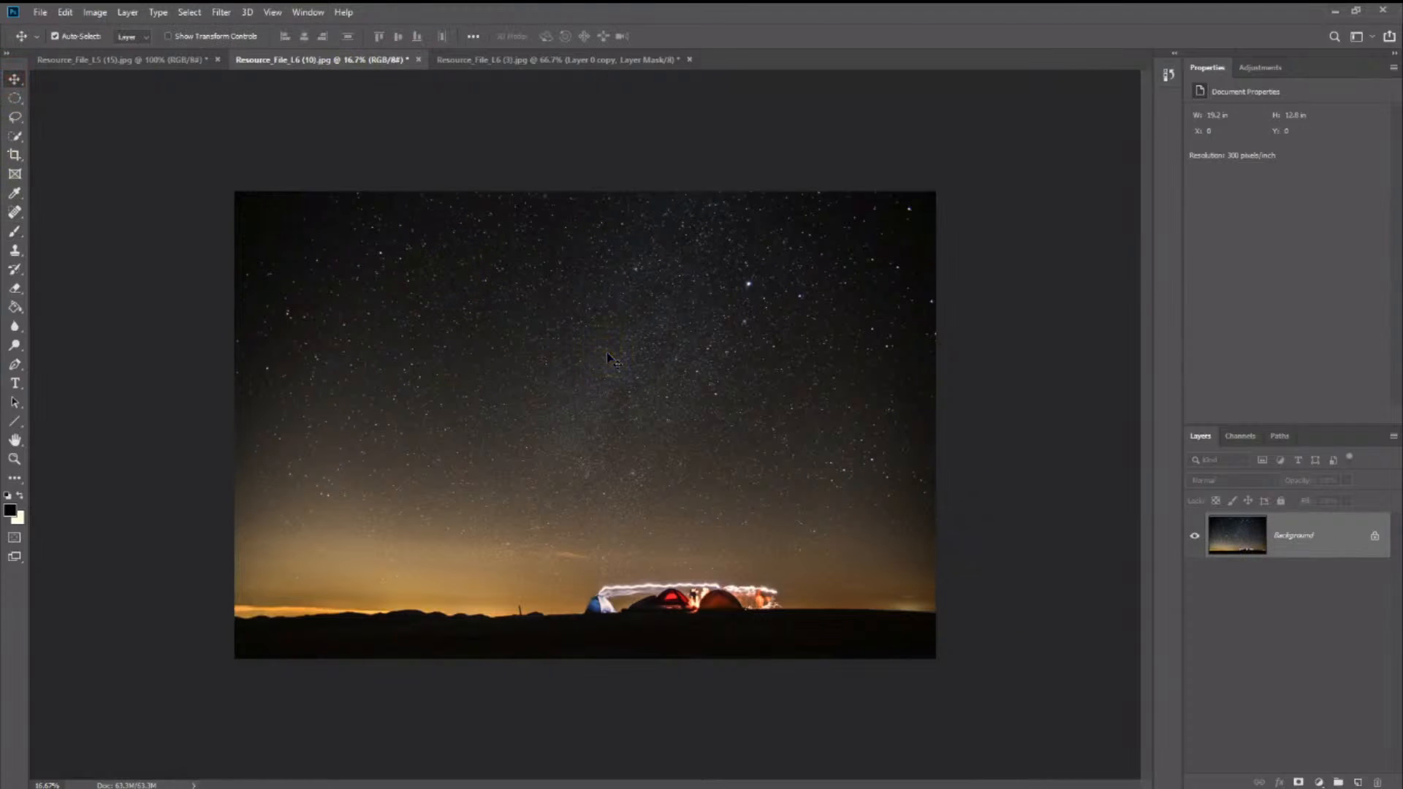
# Step: Copy the starry night sky image into the glass pyramid document as a new layer
pyautogui.click(138, 60)
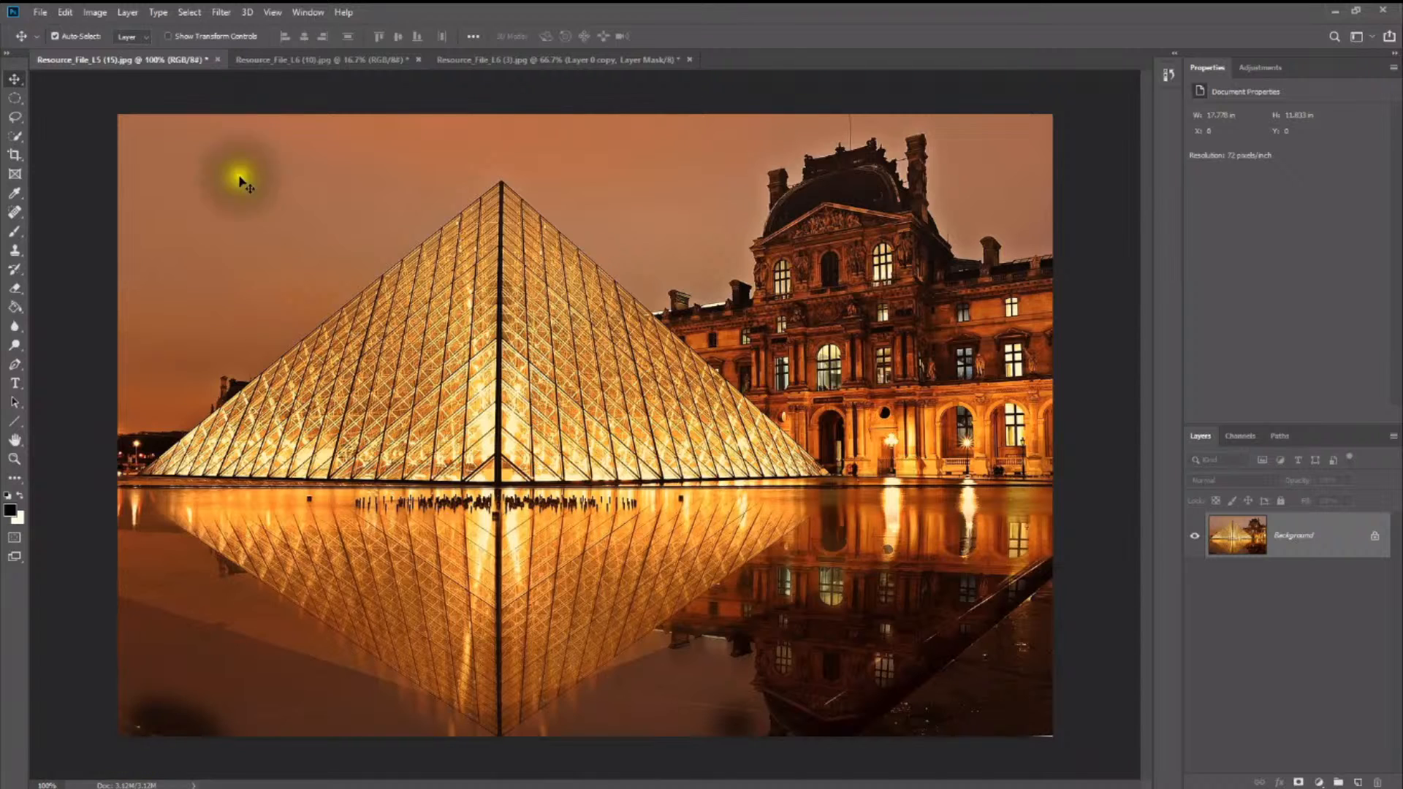
pyautogui.click(319, 56)
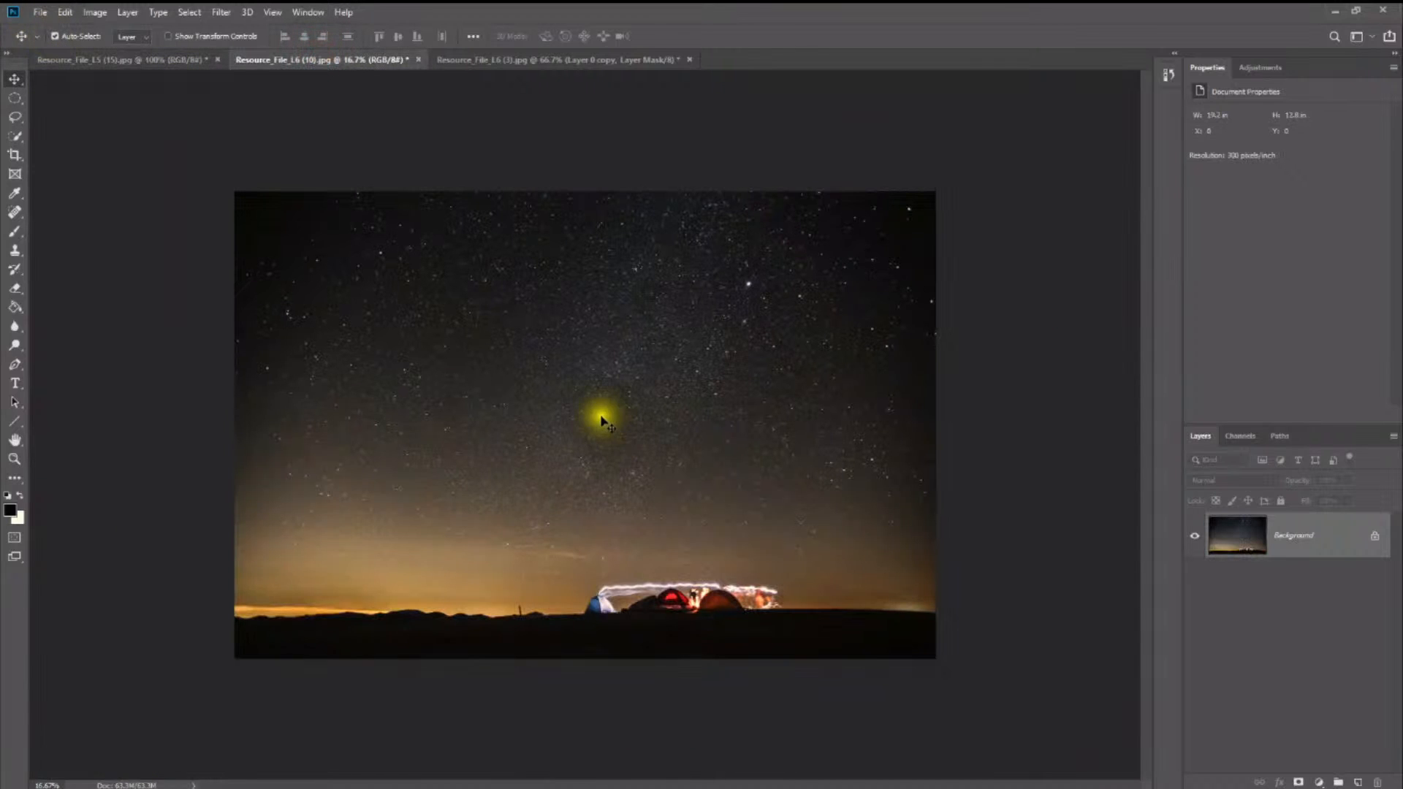
pyautogui.moveTo(601, 420)
pyautogui.mouseDown()
pyautogui.moveTo(429, 316)
pyautogui.moveTo(152, 39)
pyautogui.moveTo(591, 541)
pyautogui.moveTo(629, 501)
pyautogui.moveTo(492, 417)
pyautogui.moveTo(706, 583)
pyautogui.moveTo(665, 614)
pyautogui.moveTo(510, 557)
pyautogui.moveTo(454, 326)
pyautogui.moveTo(468, 324)
pyautogui.mouseUp()
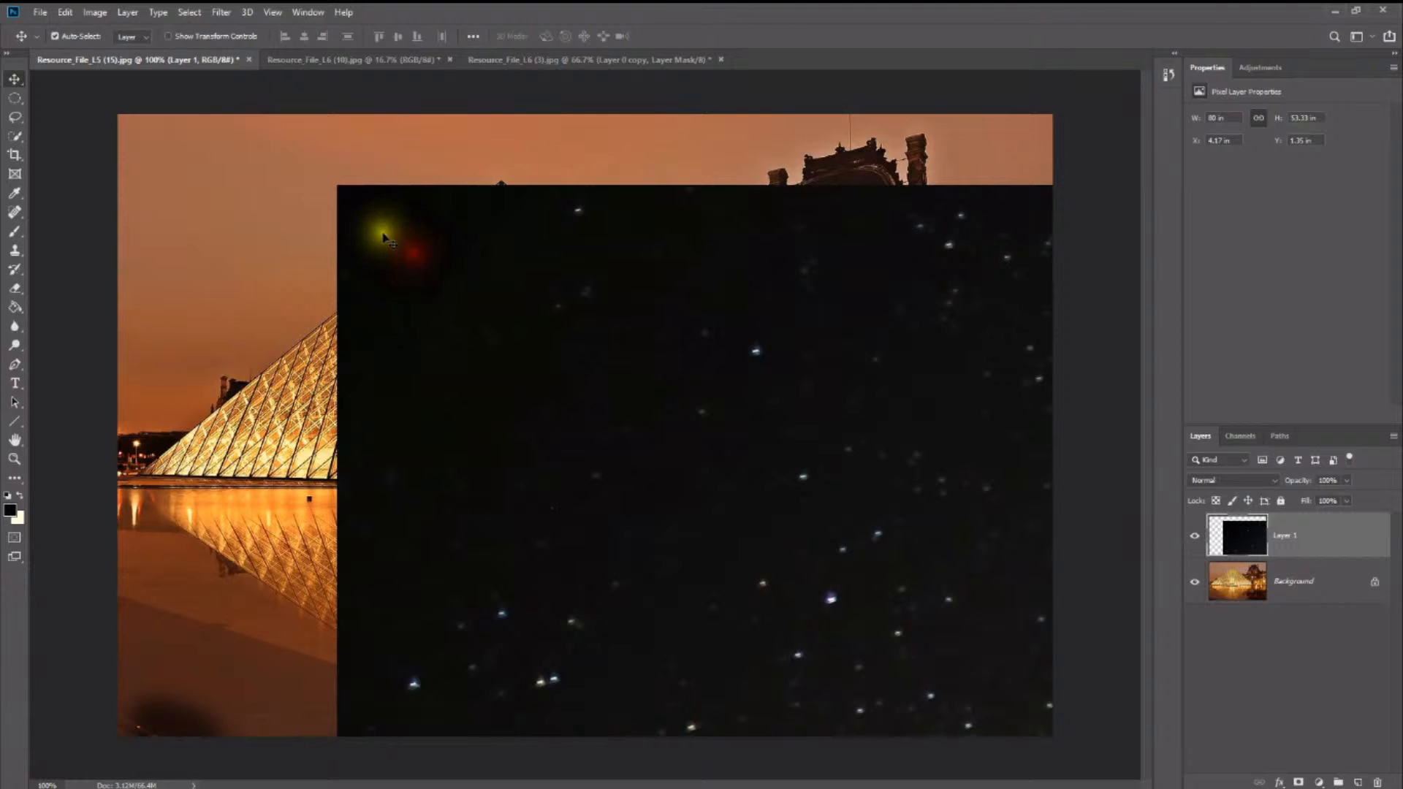
# Step: Scale the starry sky layer down to about 23% and position it so it covers the whole pyramid image
pyautogui.hotkey('ctrl', 't')
pyautogui.moveTo(339, 184); pyautogui.dragTo(407, 398)
pyautogui.moveTo(304, 263); pyautogui.dragTo(600, 452)
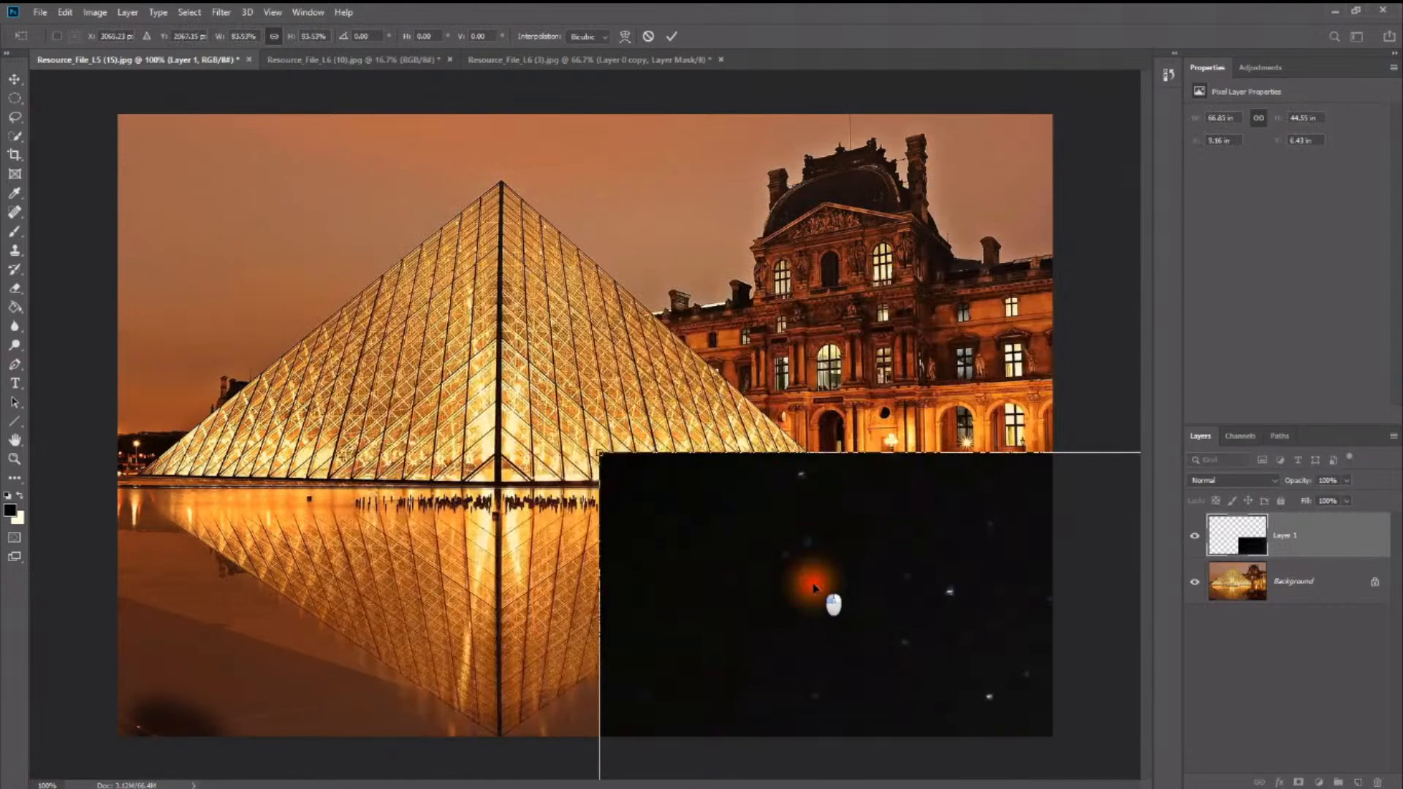
pyautogui.moveTo(830, 605); pyautogui.dragTo(346, 268)
pyautogui.moveTo(144, 150); pyautogui.dragTo(185, 182)
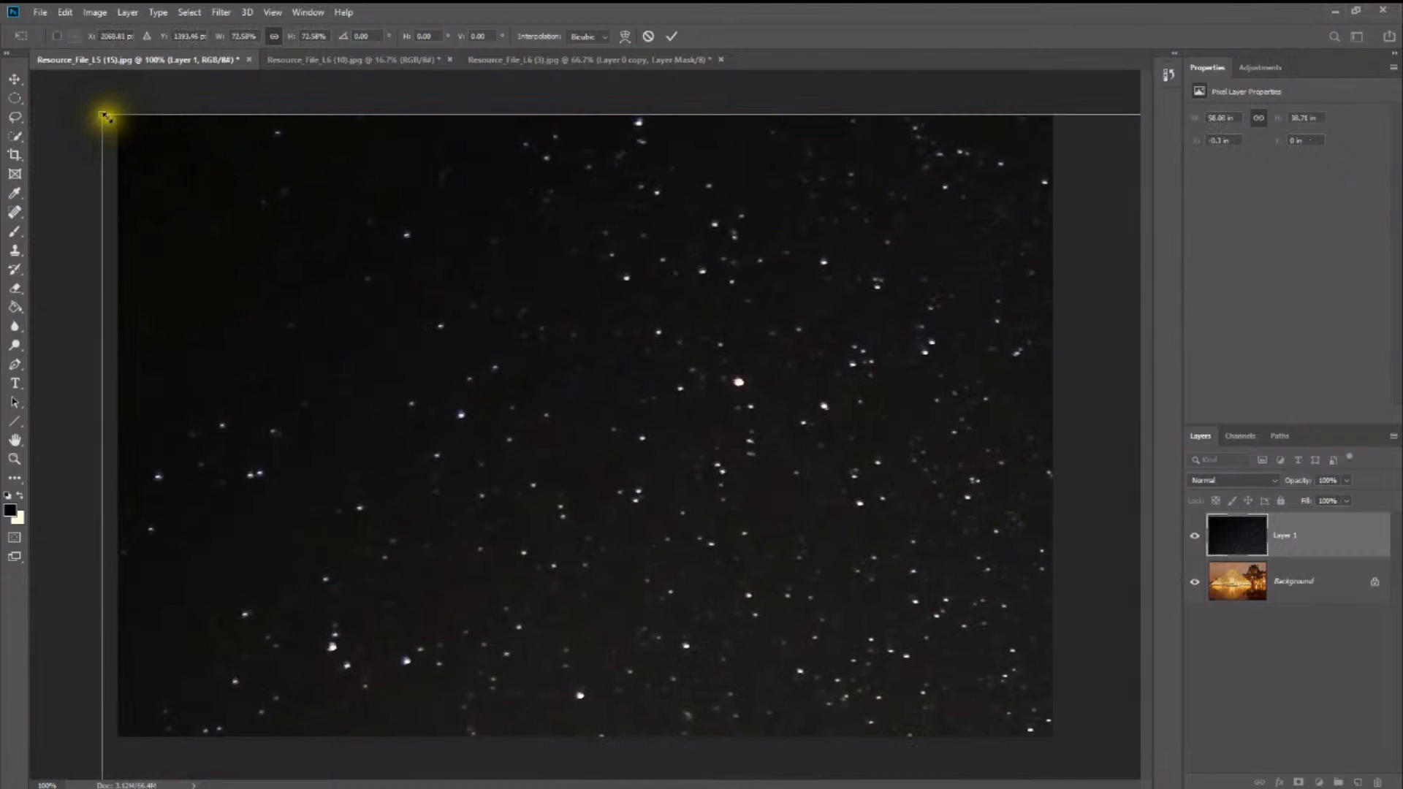
pyautogui.moveTo(103, 116); pyautogui.dragTo(497, 382)
pyautogui.moveTo(651, 581); pyautogui.dragTo(316, 342)
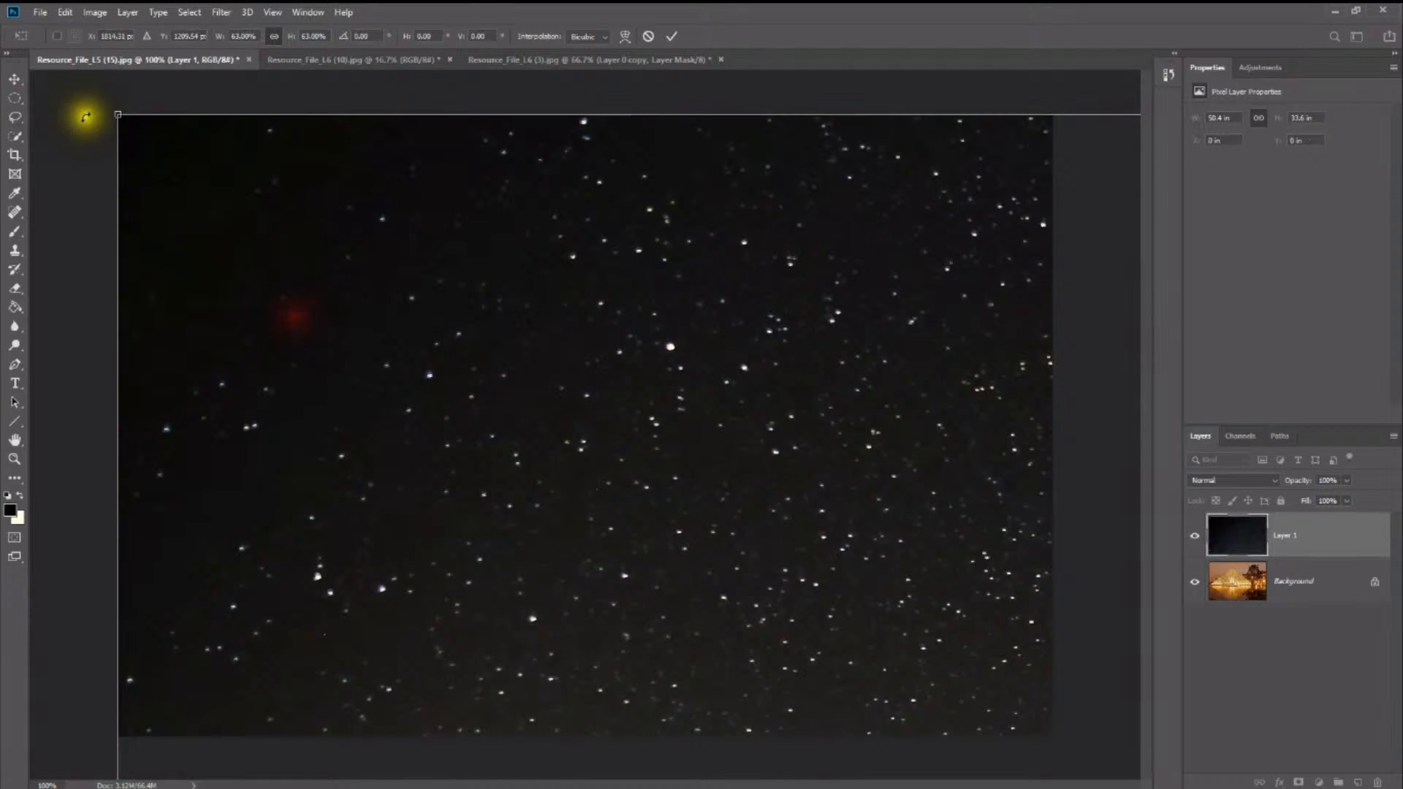
pyautogui.moveTo(119, 116); pyautogui.dragTo(204, 244)
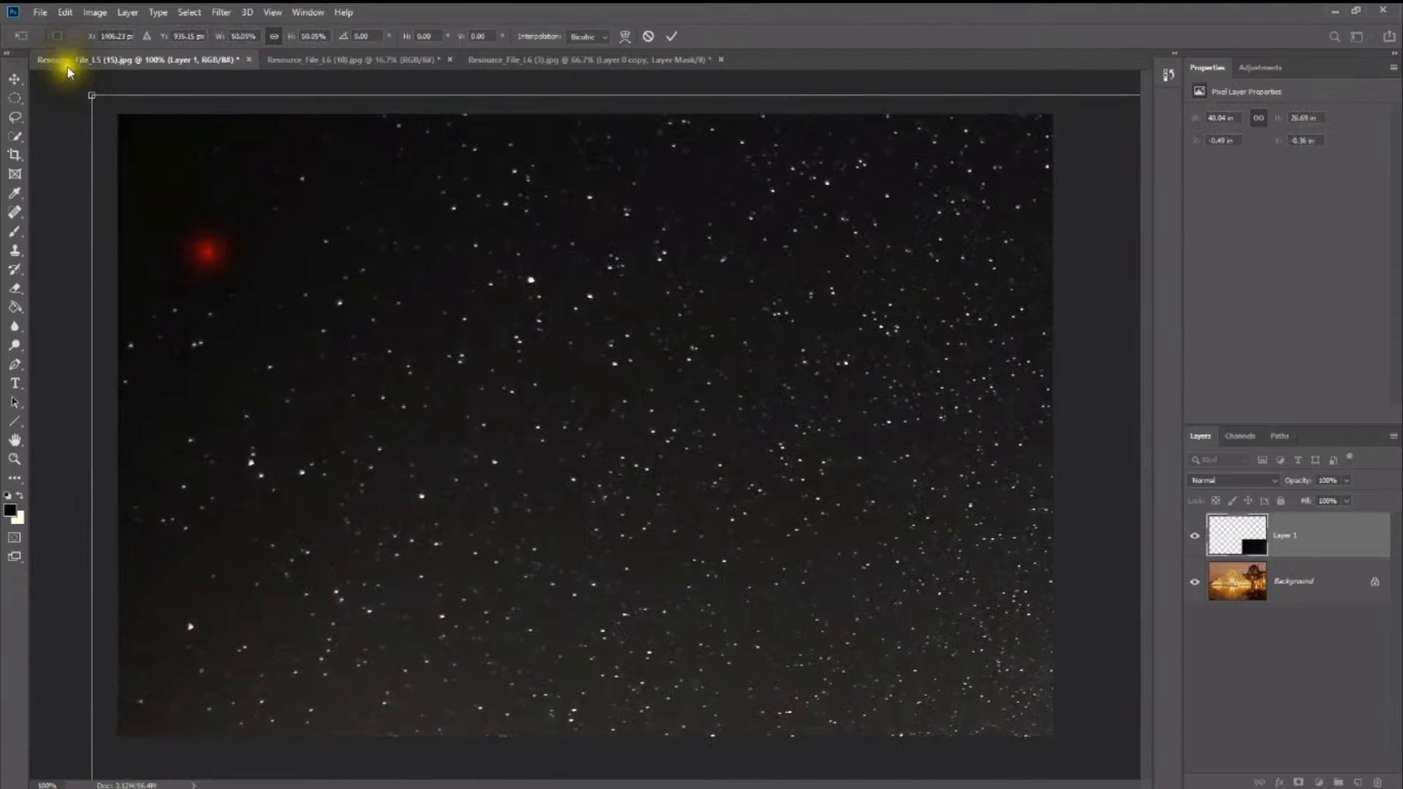
pyautogui.moveTo(94, 95); pyautogui.dragTo(110, 150)
pyautogui.moveTo(456, 377); pyautogui.dragTo(496, 409)
pyautogui.moveTo(547, 367); pyautogui.dragTo(559, 369)
pyautogui.moveTo(1100, 81); pyautogui.dragTo(983, 178)
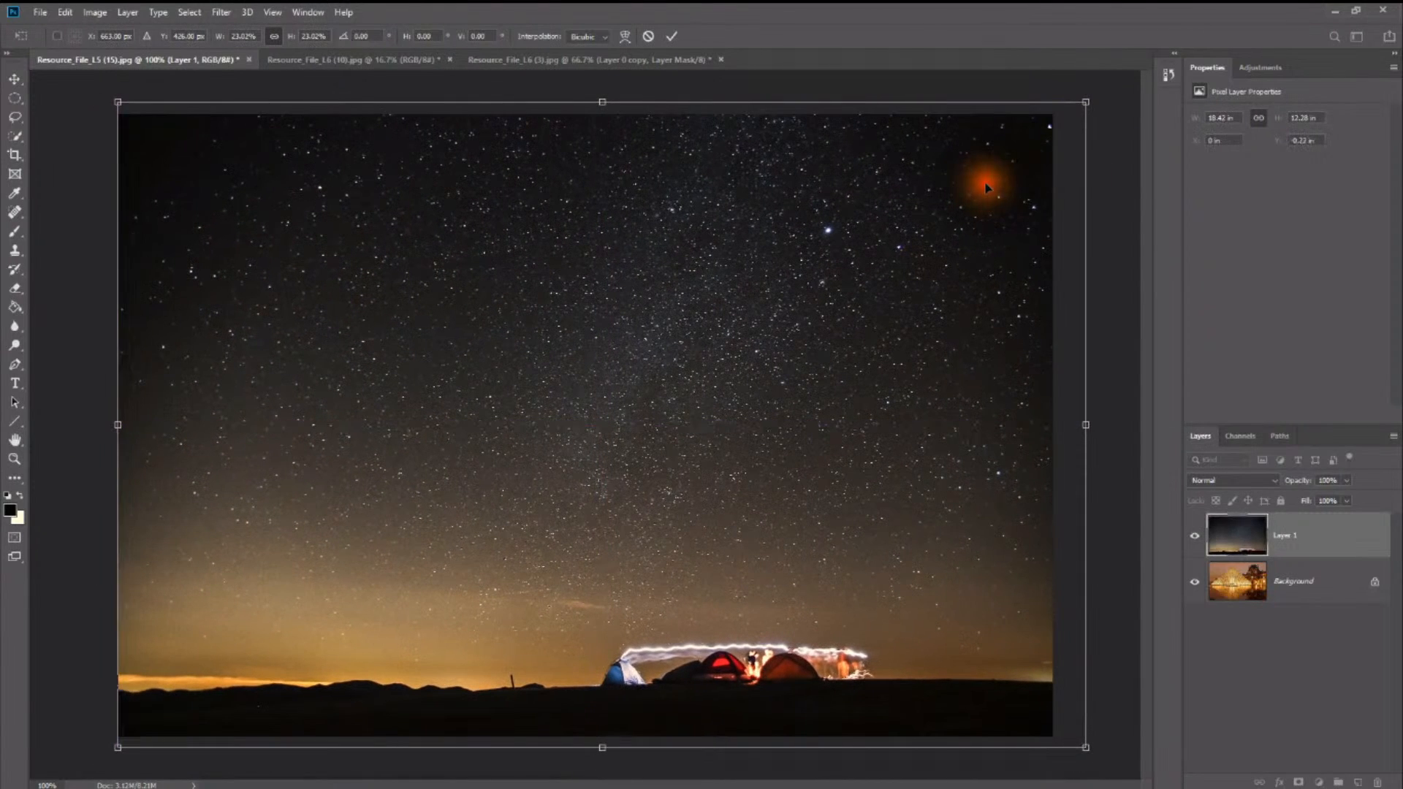
pyautogui.press('Return')
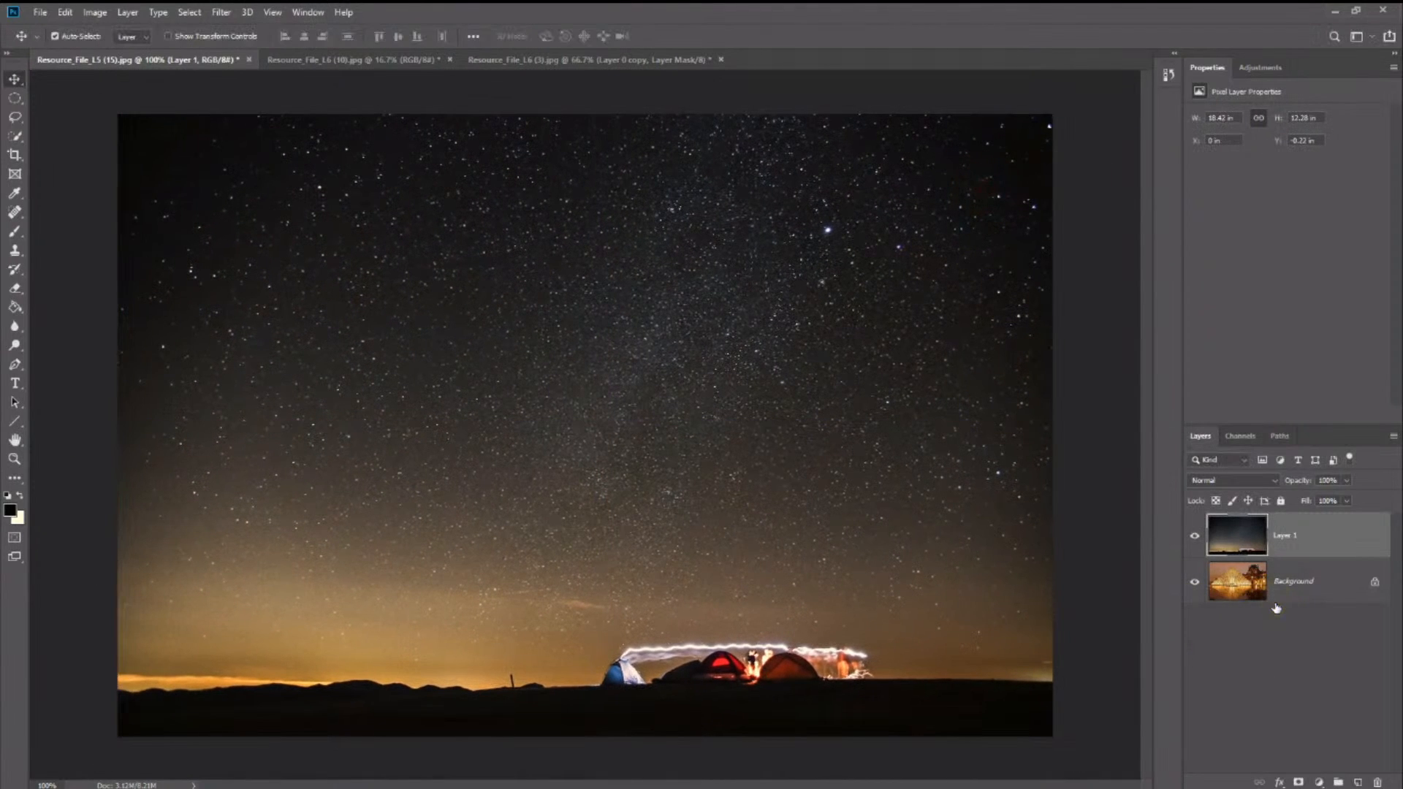
# Step: Hide the starry sky layer and select the orange sky on the background layer with the Magic Wand
pyautogui.click(1280, 596)
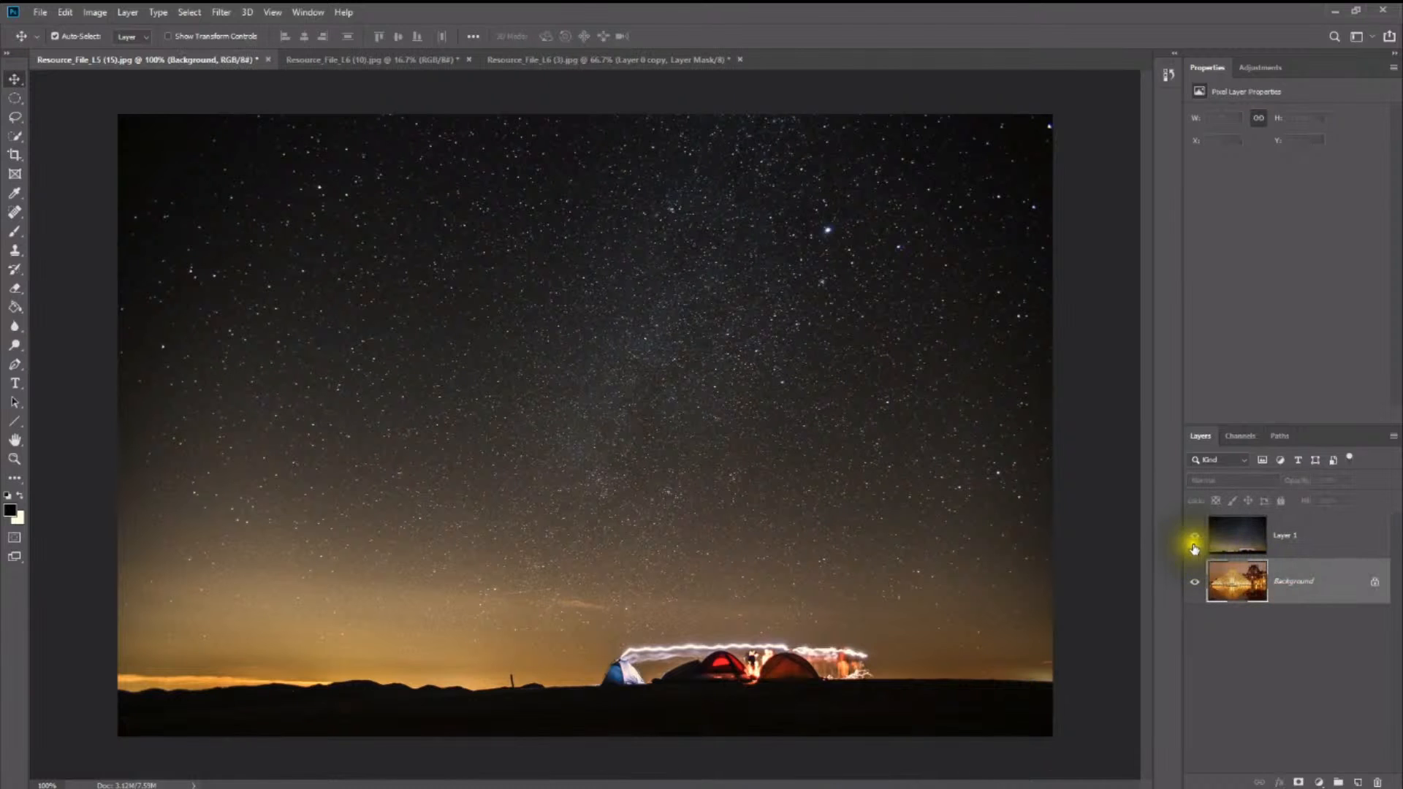
pyautogui.click(1194, 543)
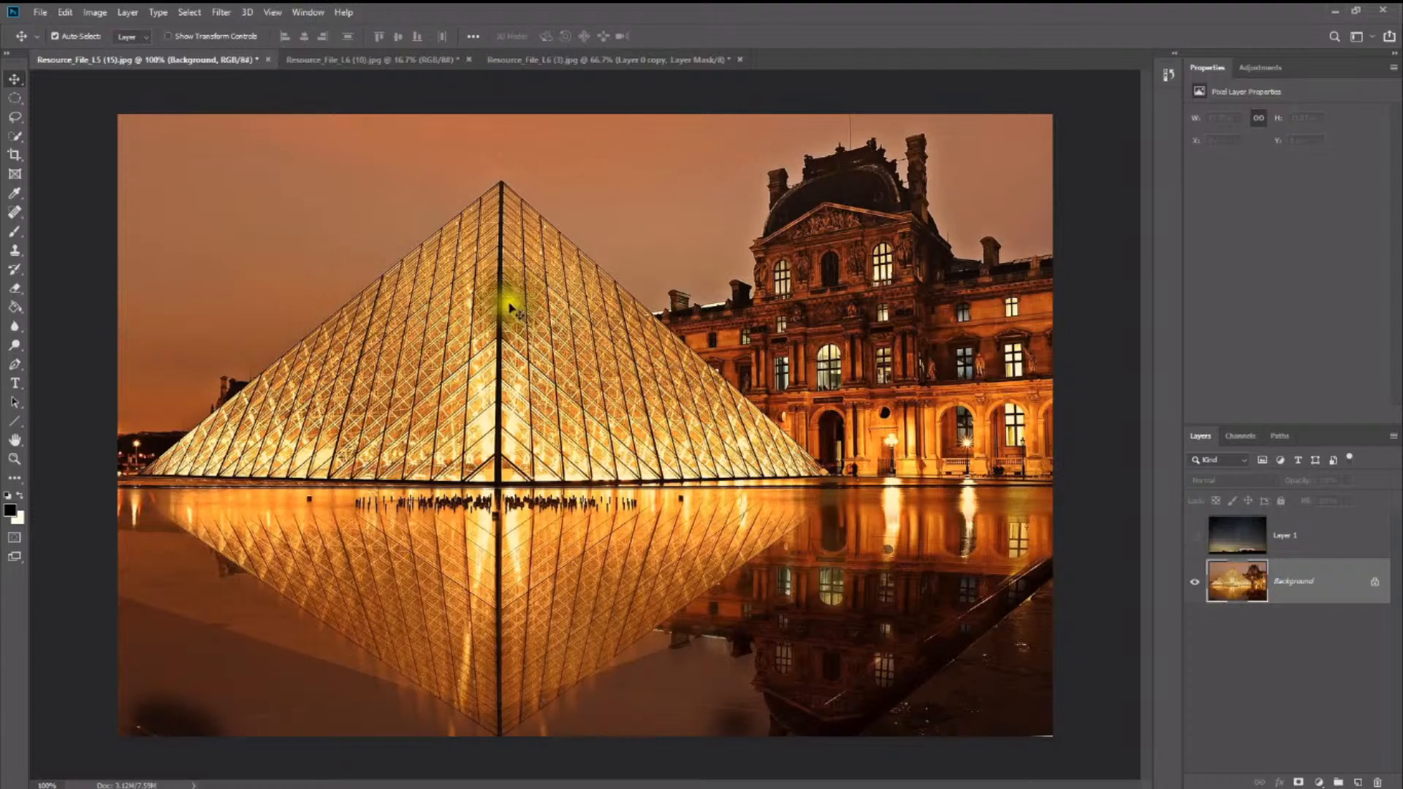
pyautogui.click(16, 136)
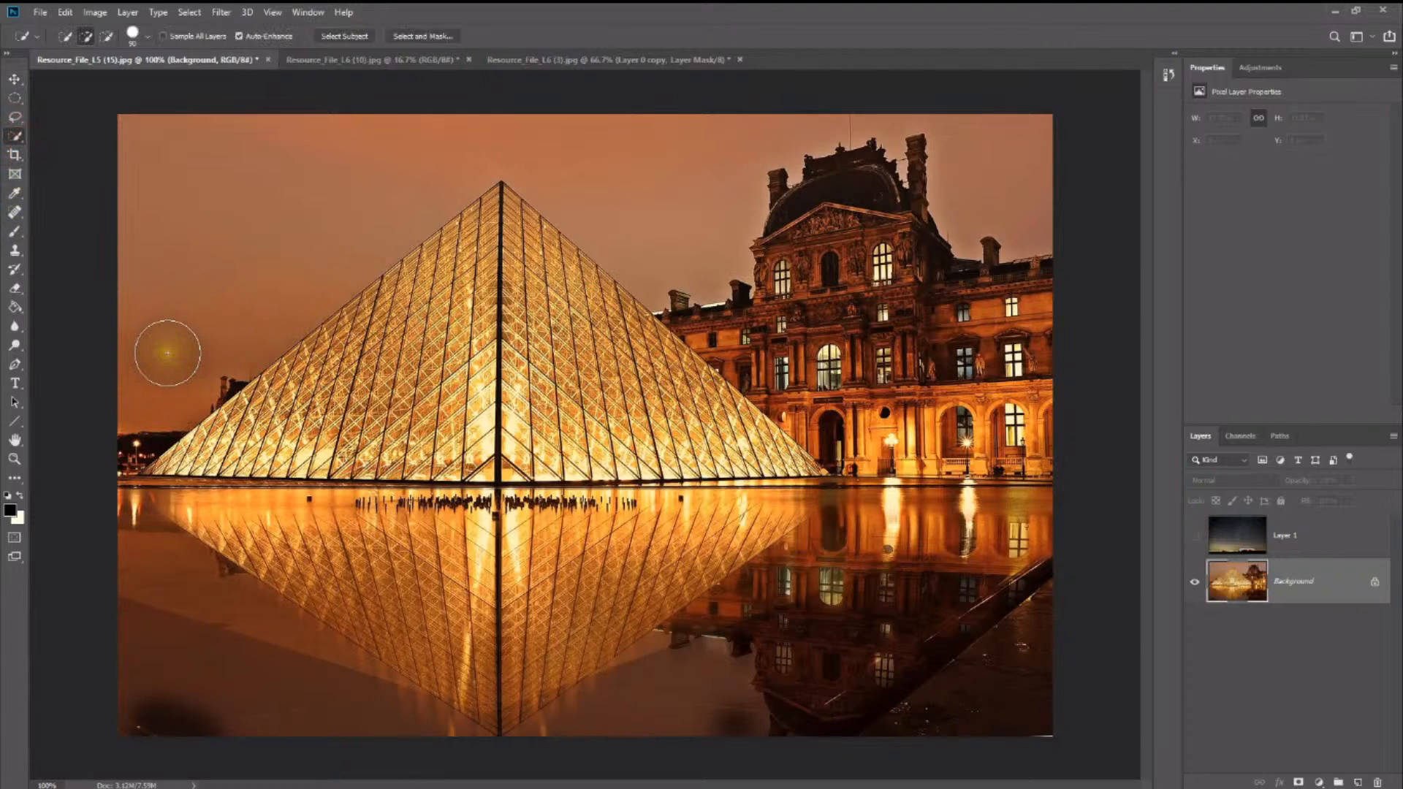
pyautogui.rightClick(17, 137)
pyautogui.click(62, 153)
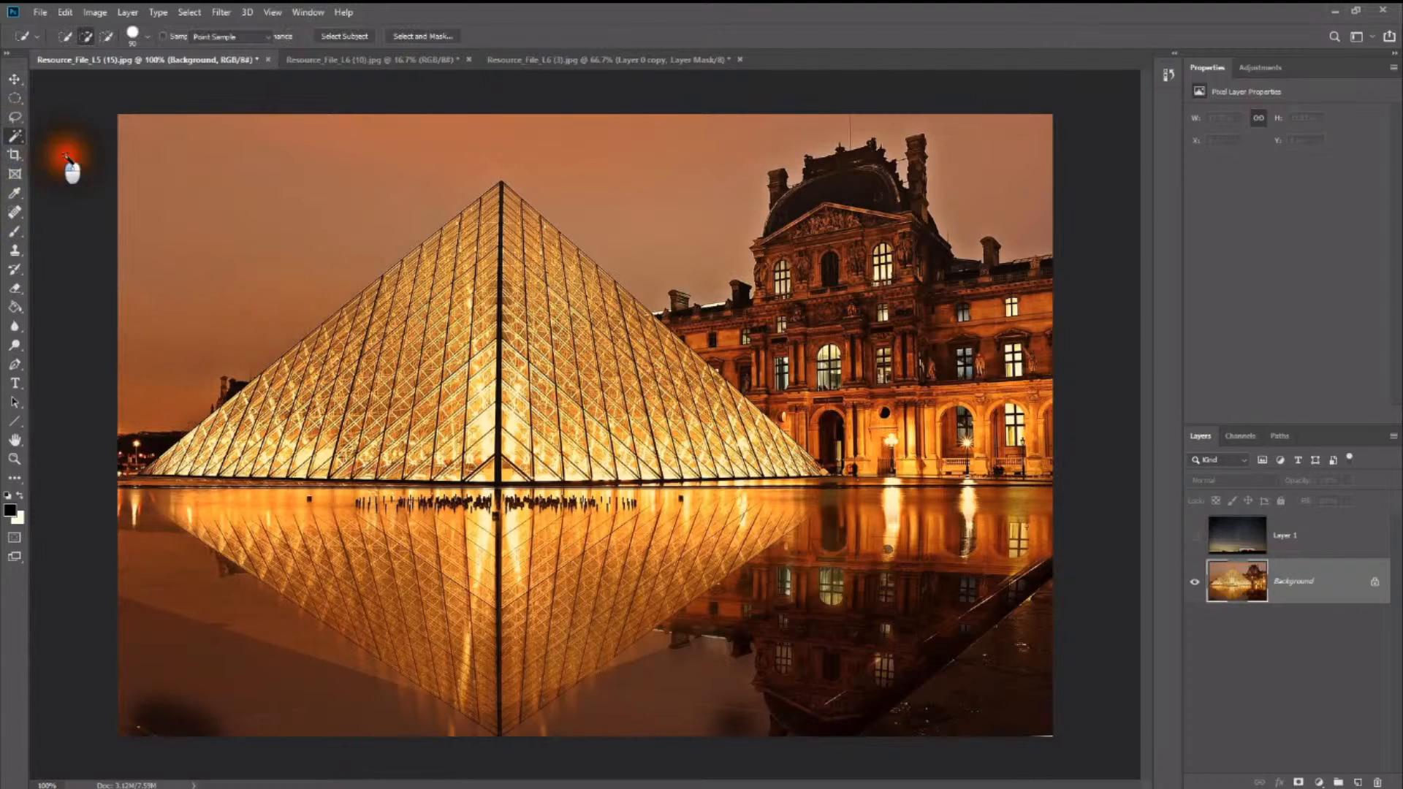
pyautogui.click(179, 243)
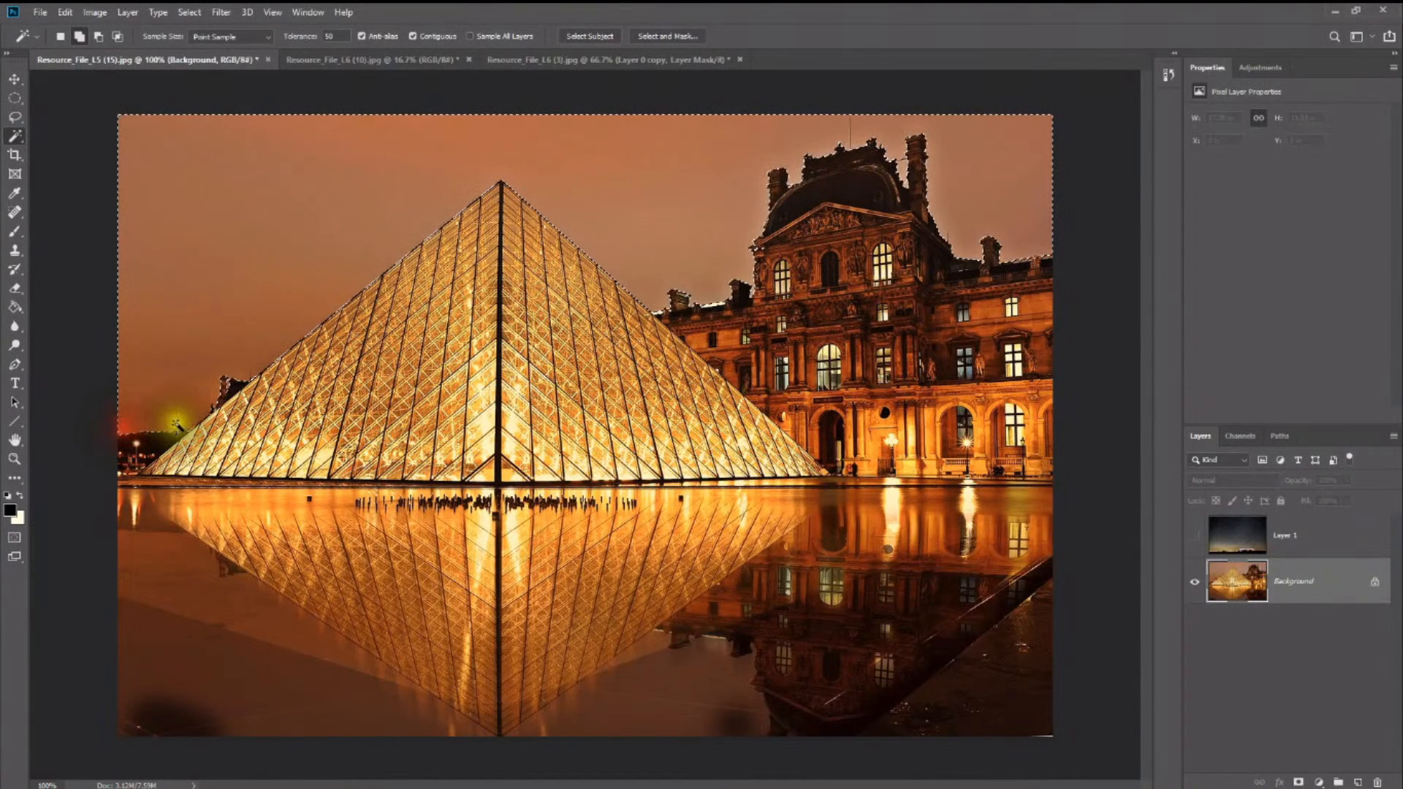
# Step: Invert the sky selection to select the pyramid, palace and water instead
pyautogui.rightClick(361, 195)
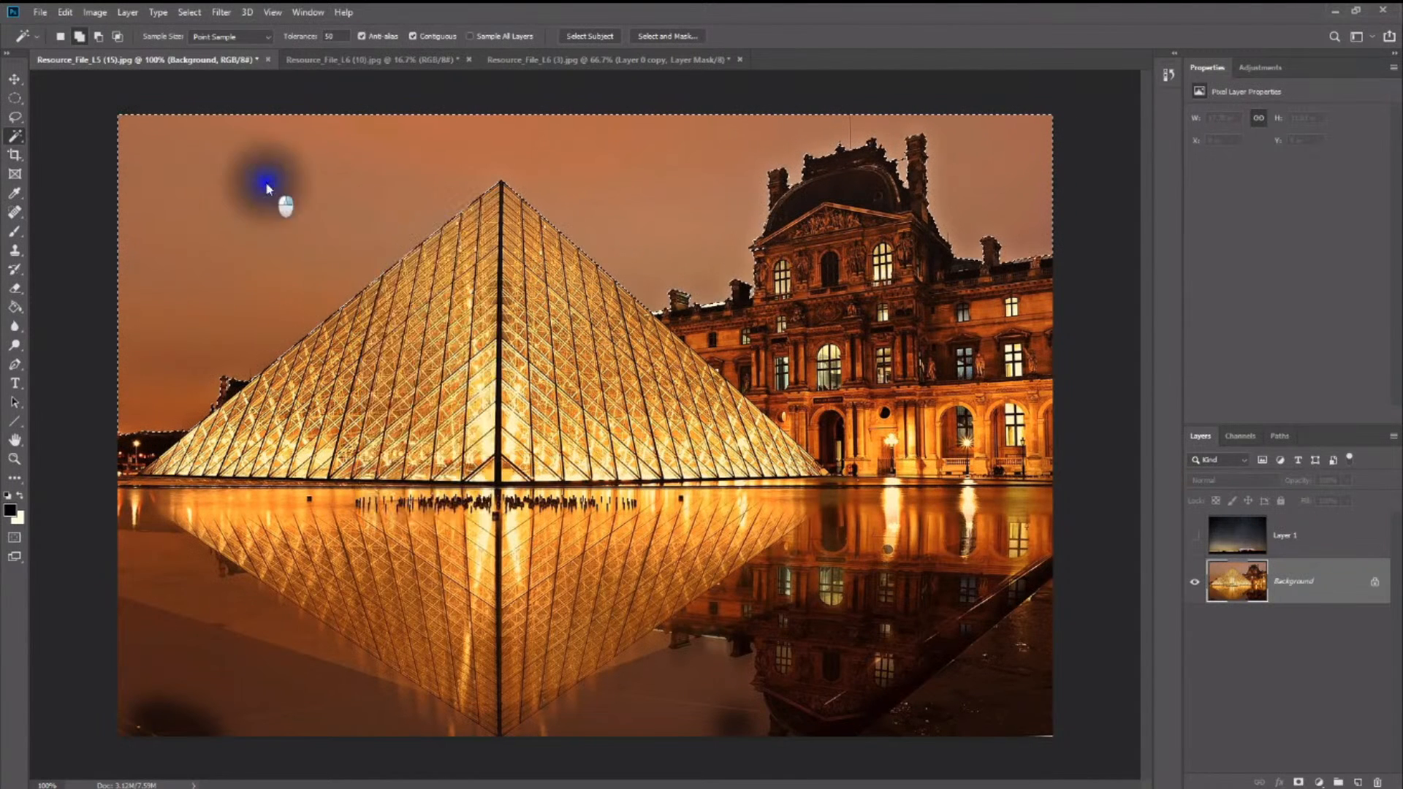
pyautogui.rightClick(267, 187)
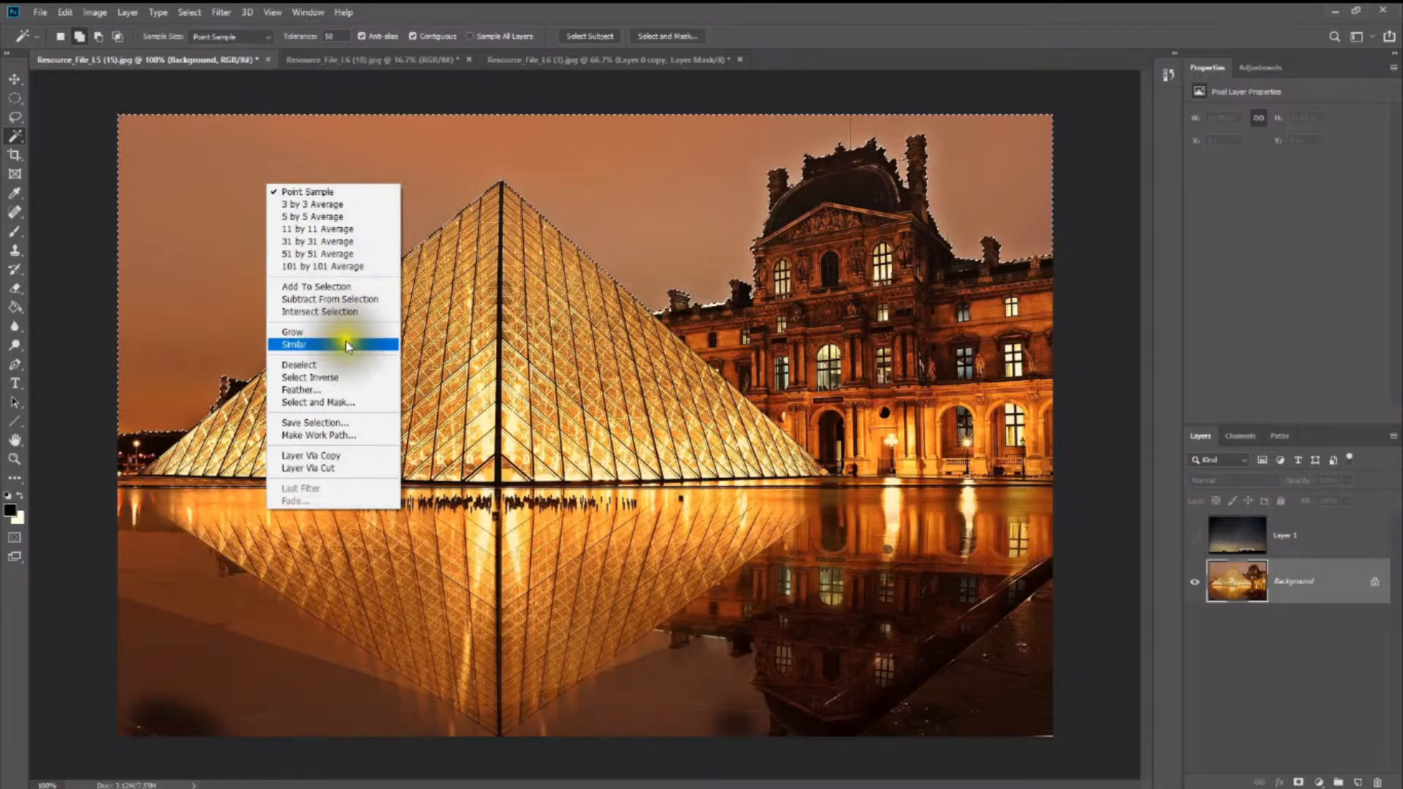
pyautogui.click(337, 376)
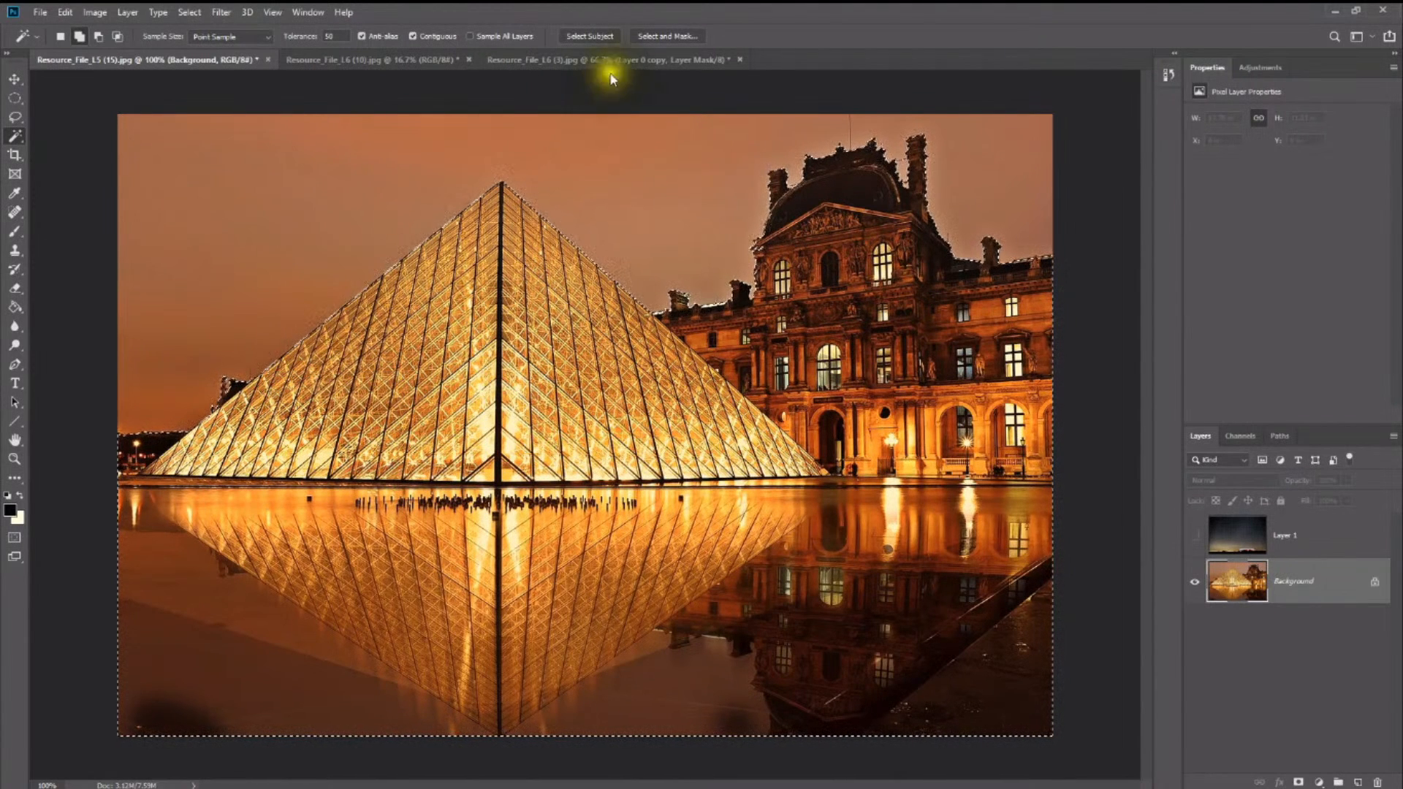
# Step: Open Select and Mask, turn on Show Edge, and set Radius to 1 px, Smooth to 3 and Contrast to 1%
pyautogui.click(694, 36)
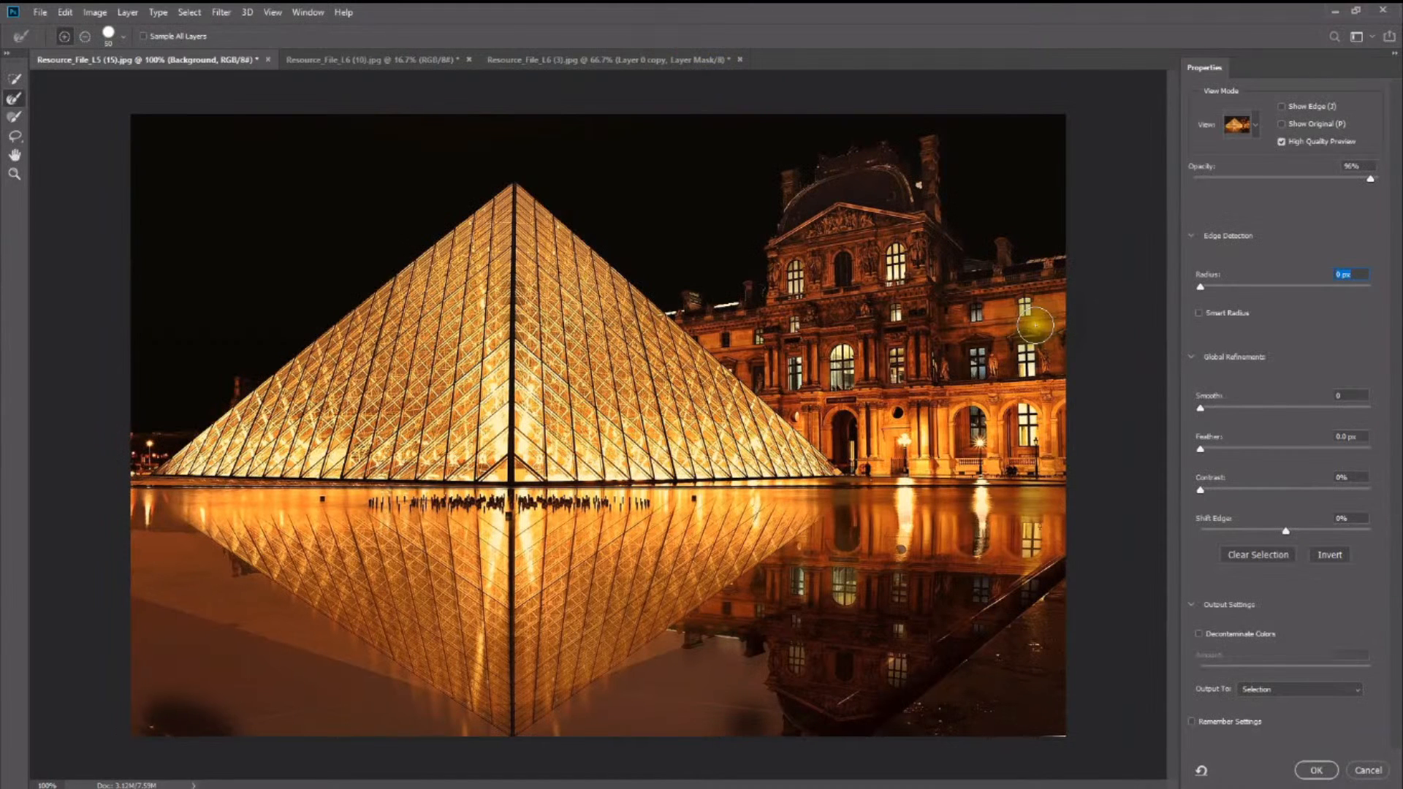
pyautogui.click(1073, 309)
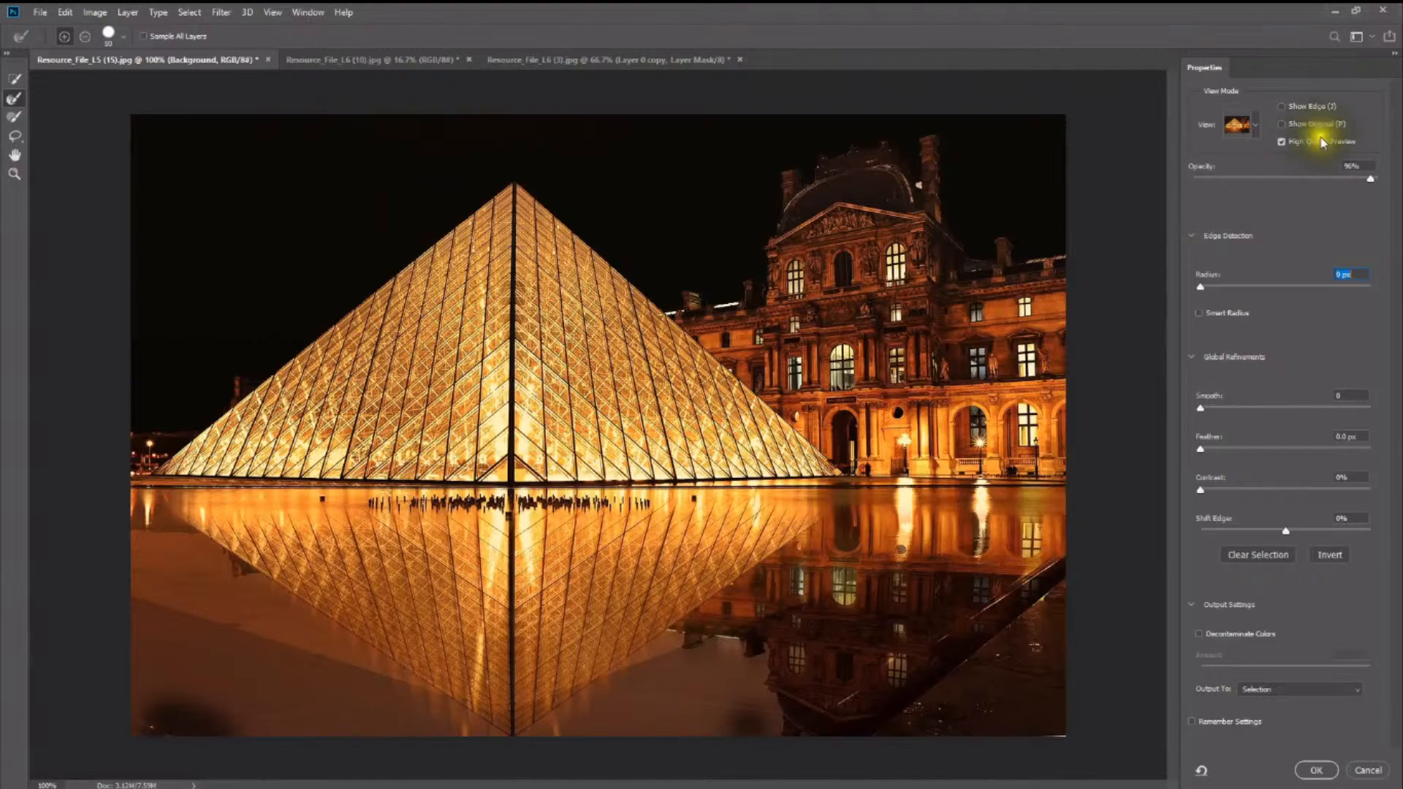
pyautogui.click(1284, 107)
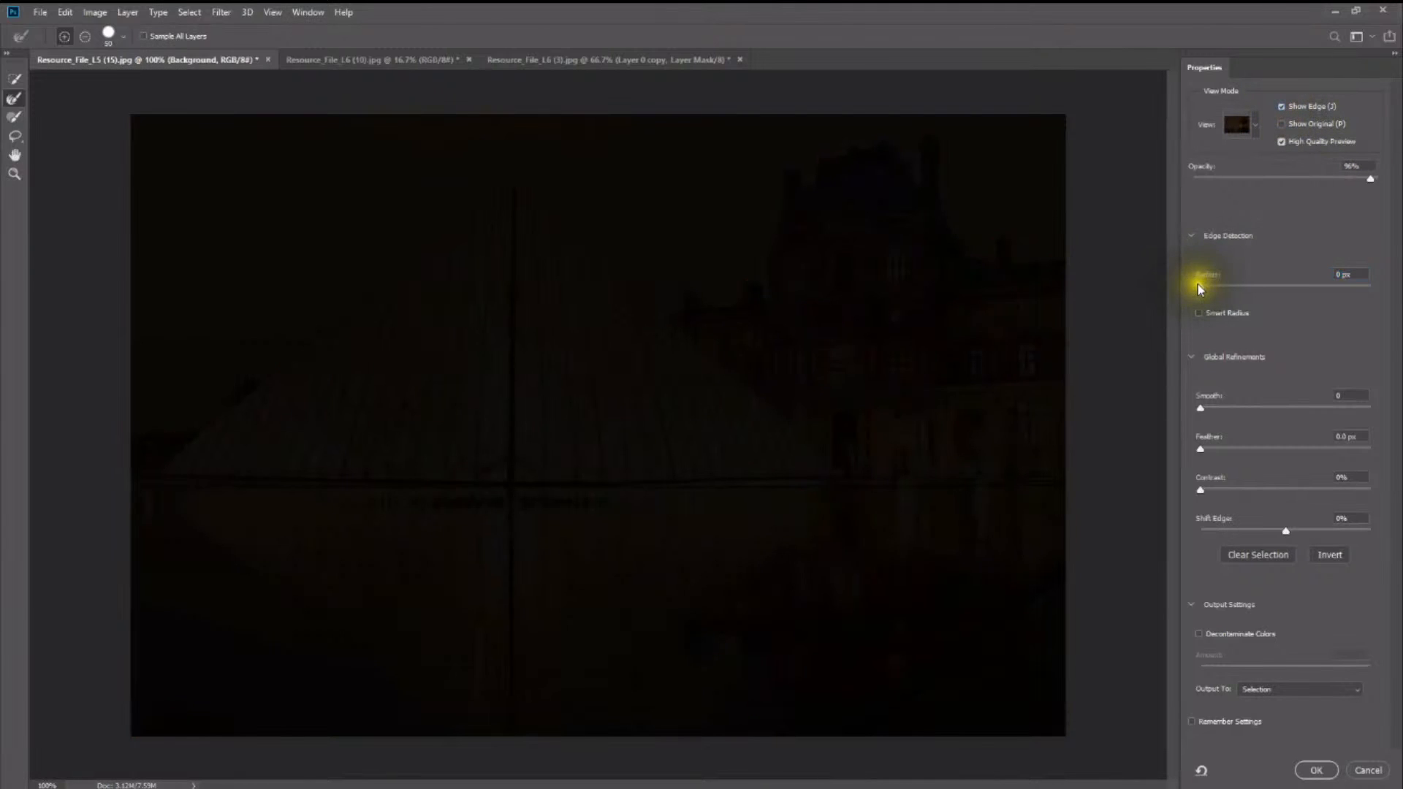
pyautogui.moveTo(1203, 287); pyautogui.dragTo(1209, 291)
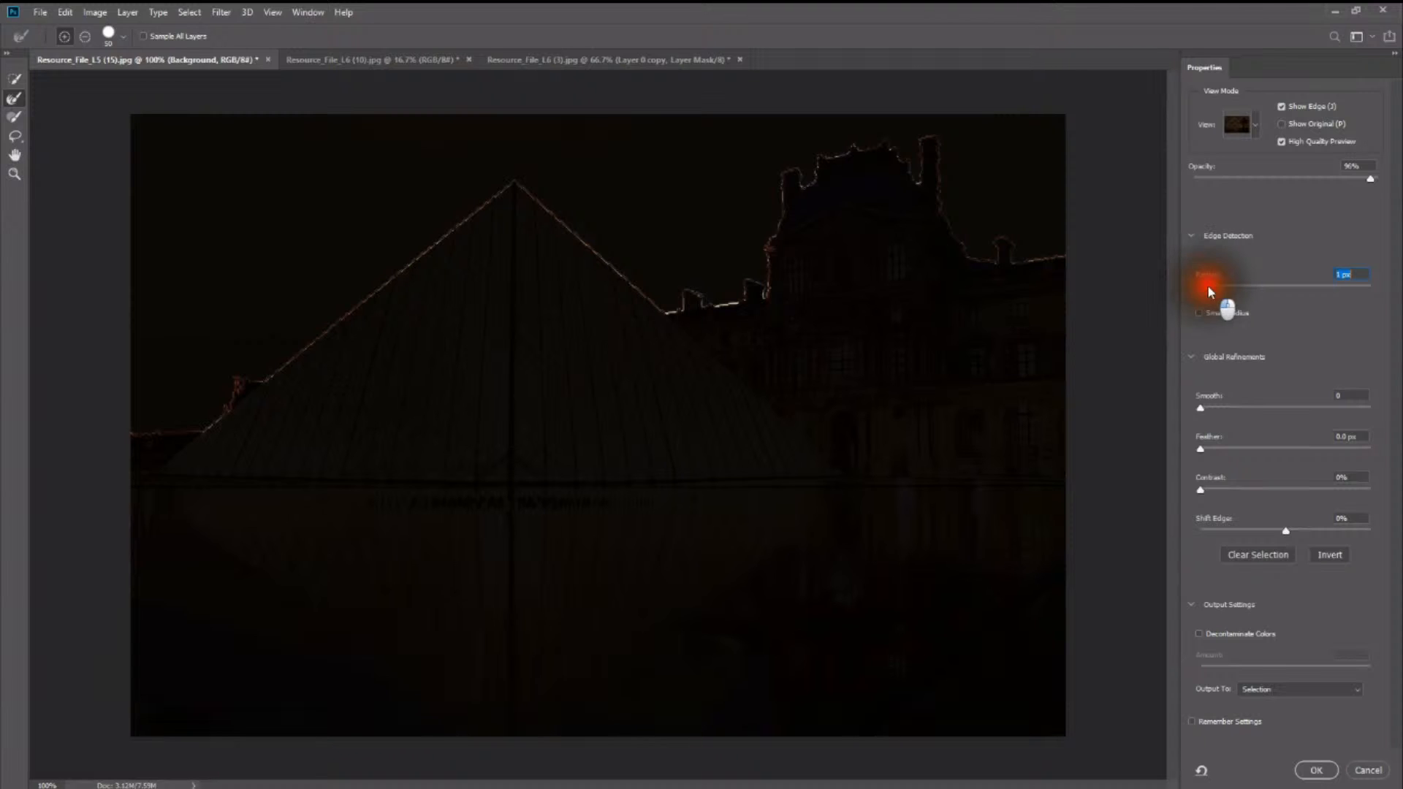
pyautogui.moveTo(1206, 411); pyautogui.dragTo(1211, 411)
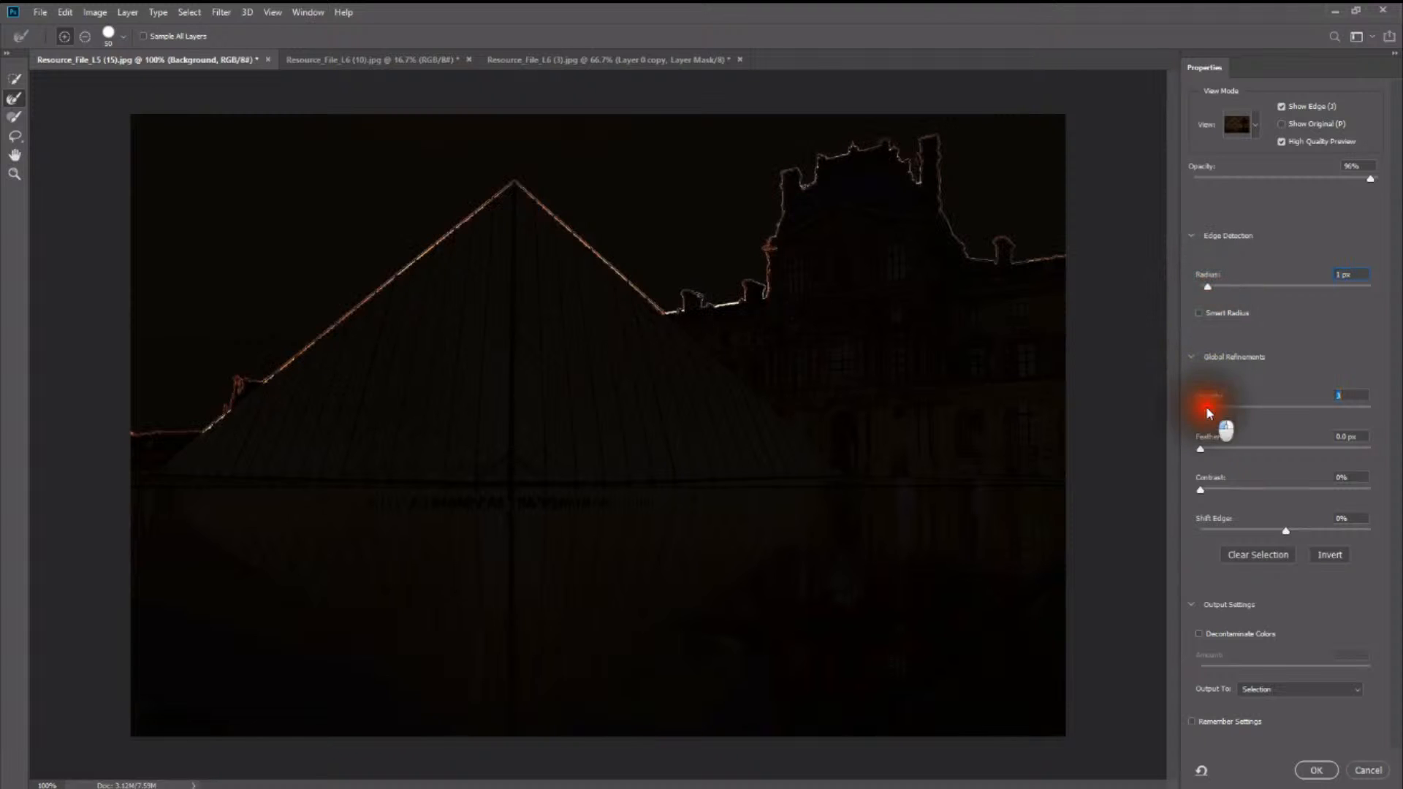
pyautogui.moveTo(1201, 500); pyautogui.dragTo(1205, 500)
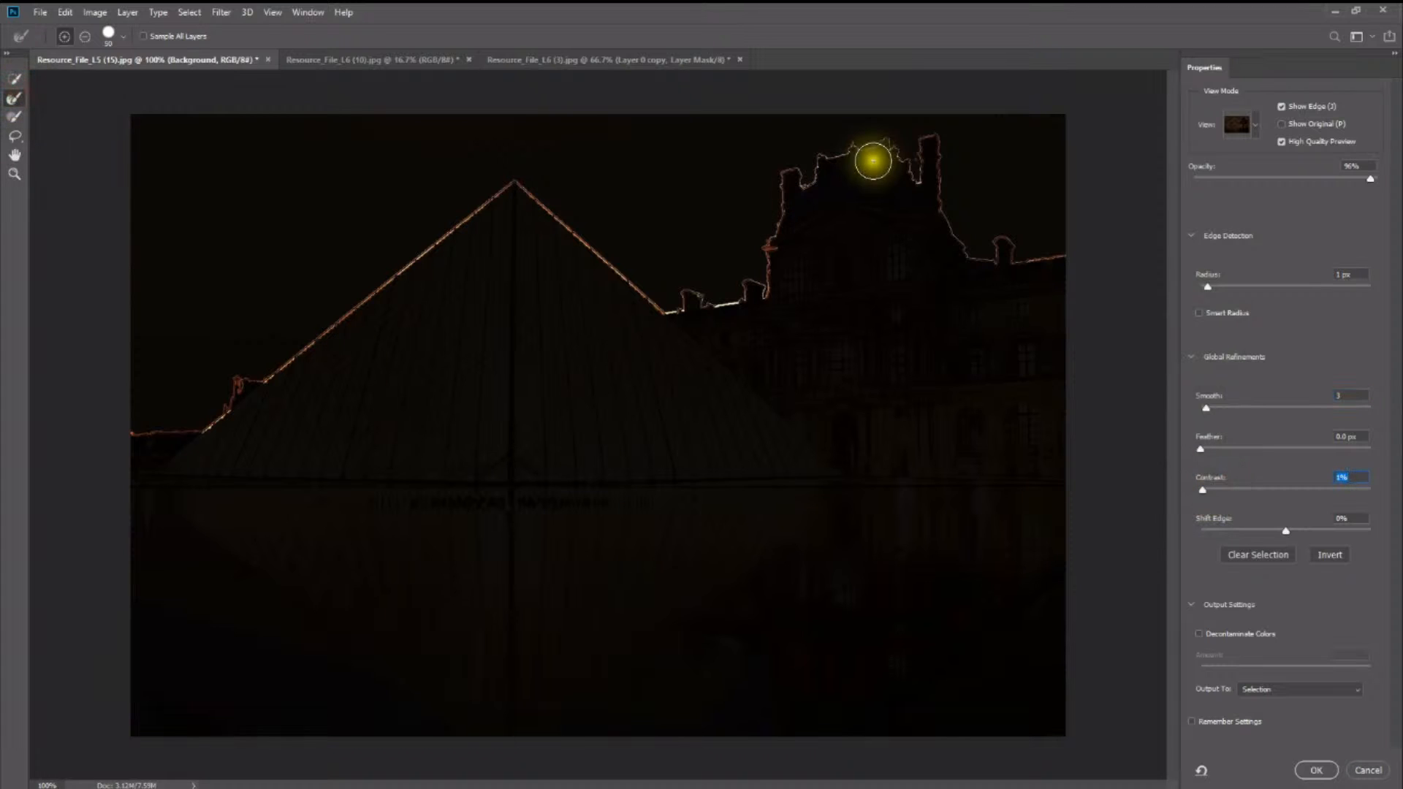
# Step: Refine the selection edge along the palace roof, then turn on Decontaminate Colors and output to a new layer with layer mask
pyautogui.moveTo(912, 191)
pyautogui.mouseDown()
pyautogui.moveTo(920, 163)
pyautogui.moveTo(933, 229)
pyautogui.moveTo(976, 163)
pyautogui.moveTo(939, 181)
pyautogui.mouseUp()
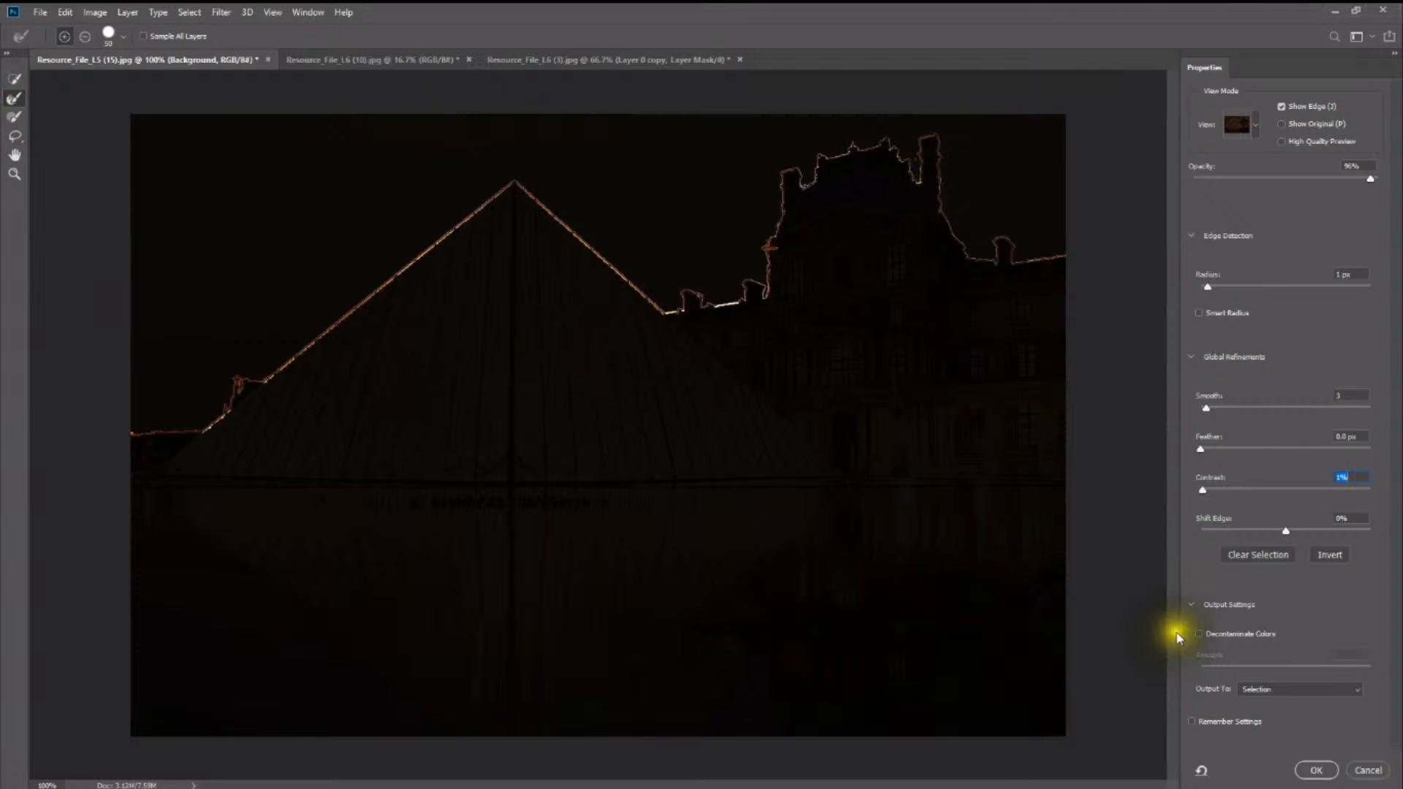
pyautogui.click(1196, 635)
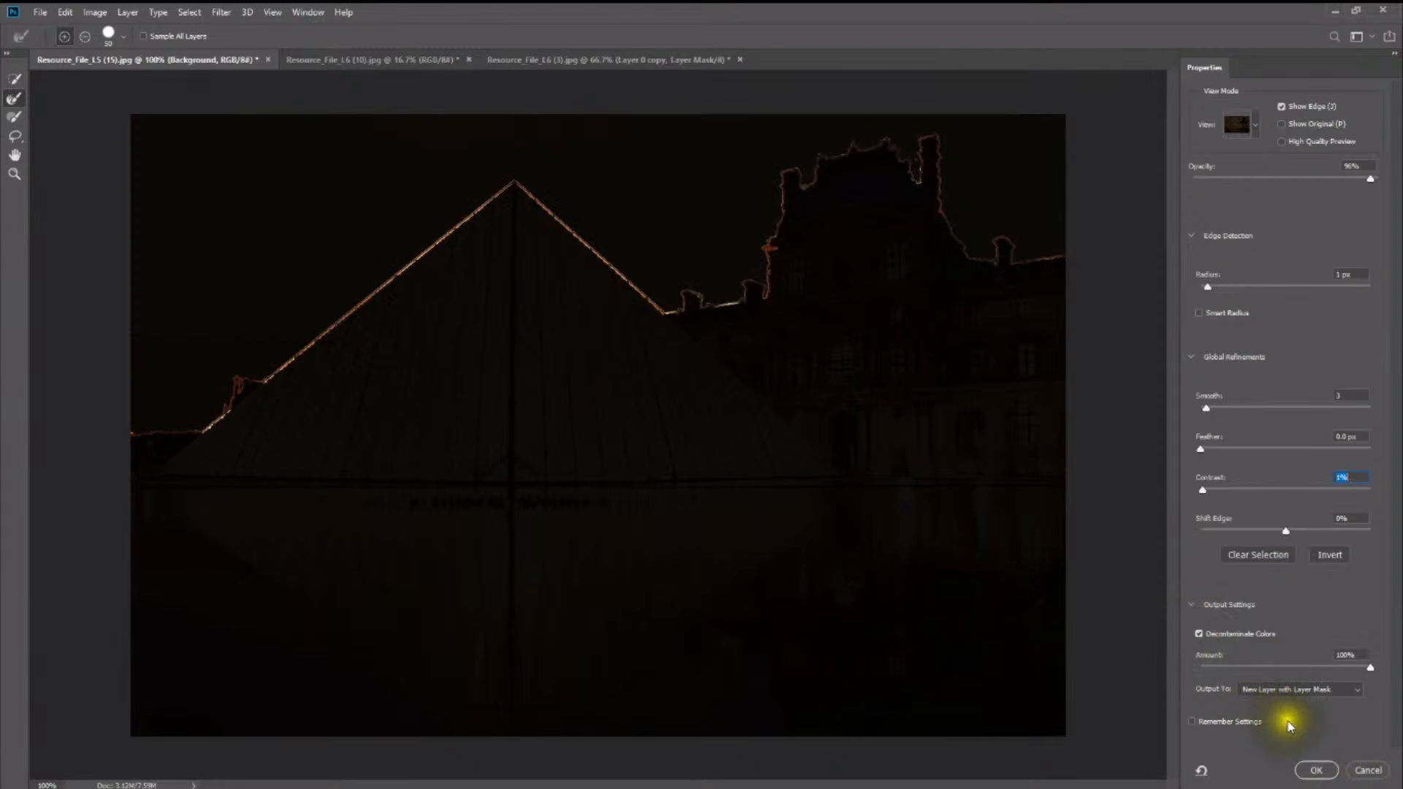
pyautogui.click(1312, 770)
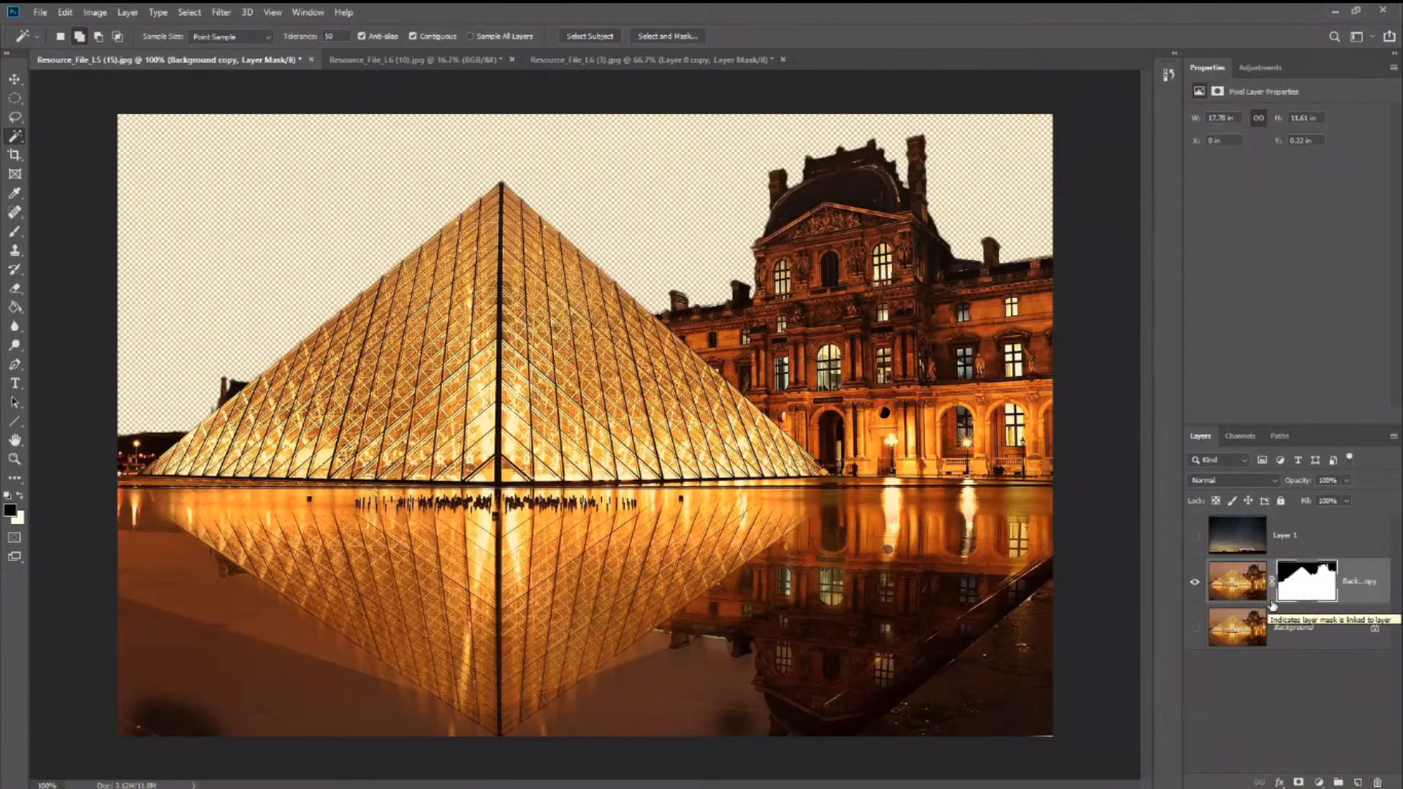
# Step: Show the starry sky and background layers, place the sky beneath the masked pyramid layer, and set the sky's opacity to about 78%
pyautogui.click(1195, 538)
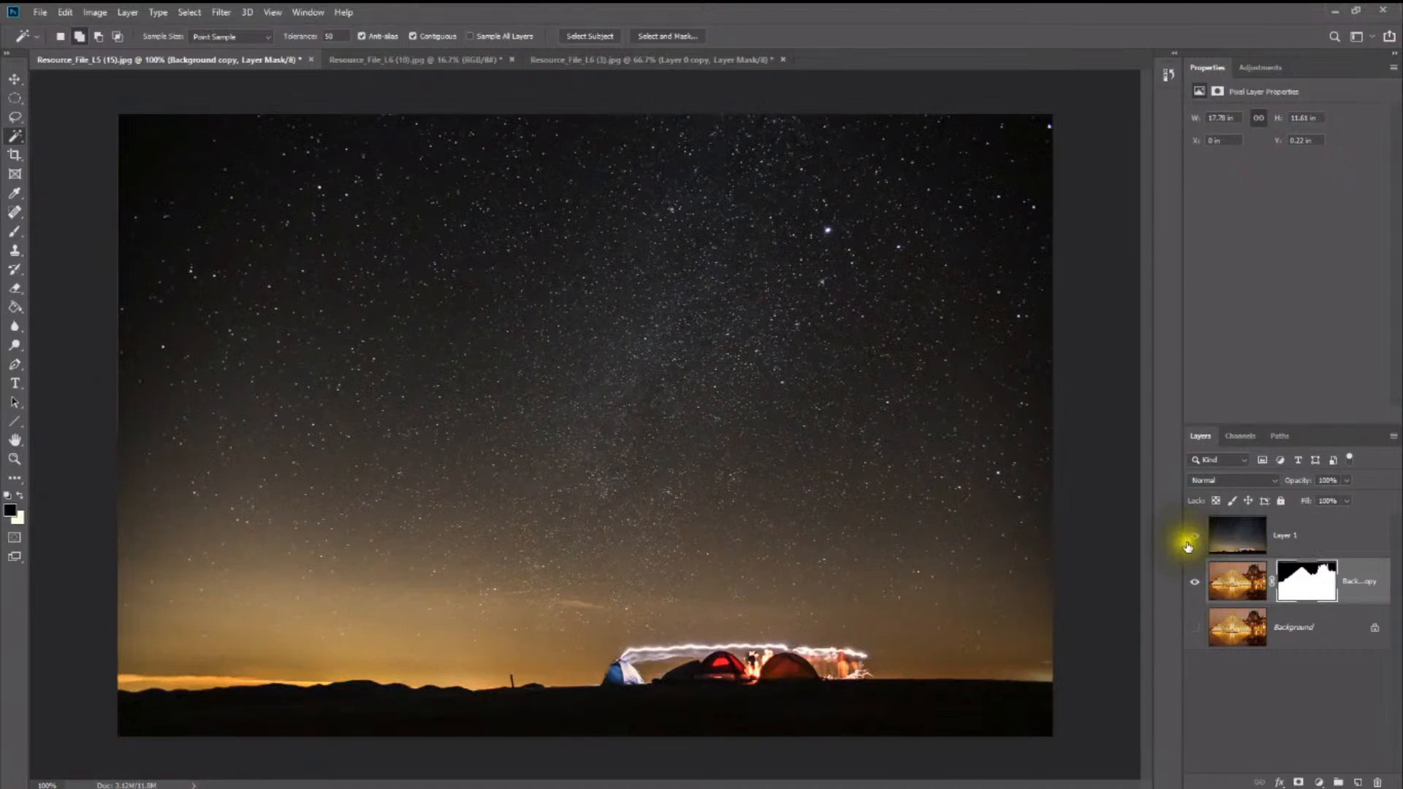
pyautogui.moveTo(1284, 533); pyautogui.dragTo(1299, 604)
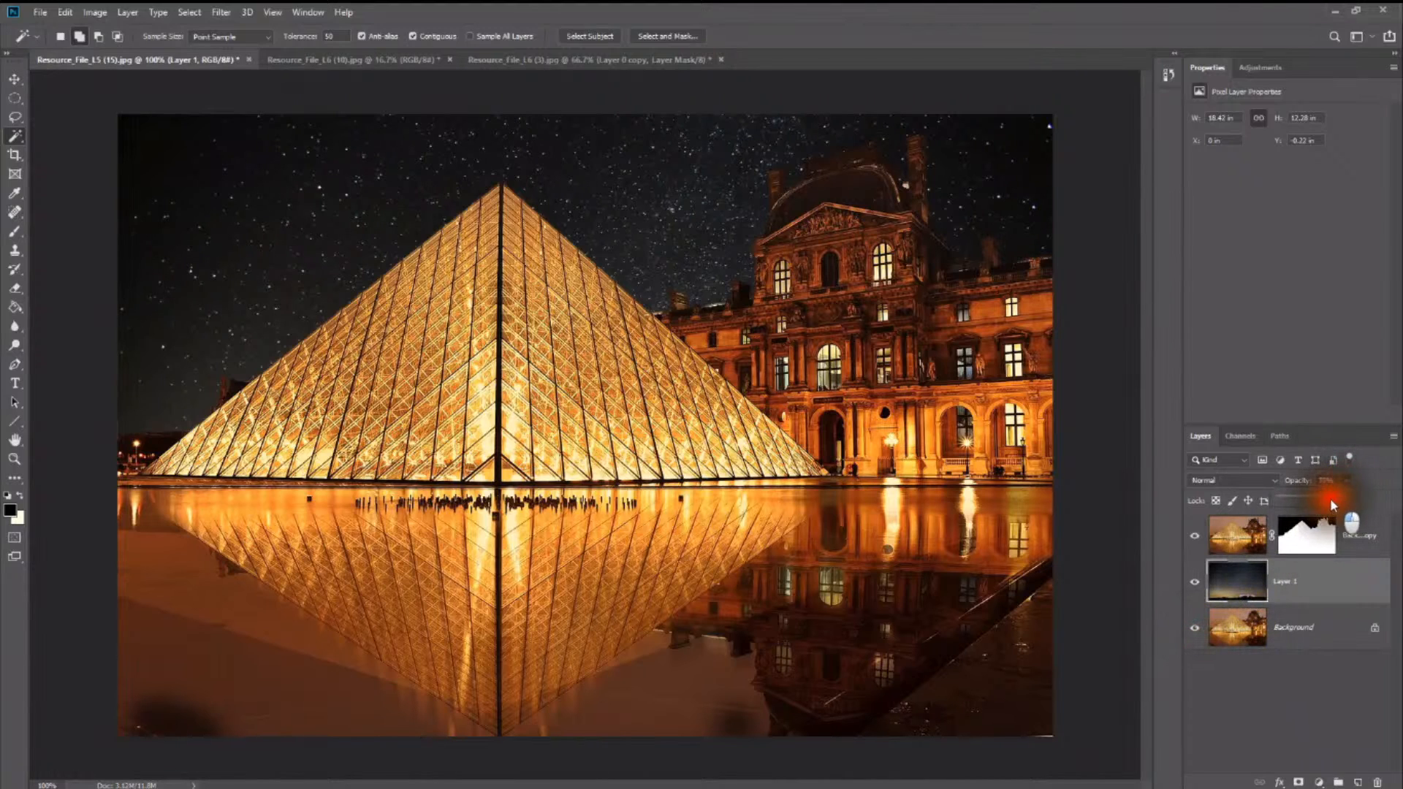
pyautogui.moveTo(1330, 498); pyautogui.dragTo(1334, 494)
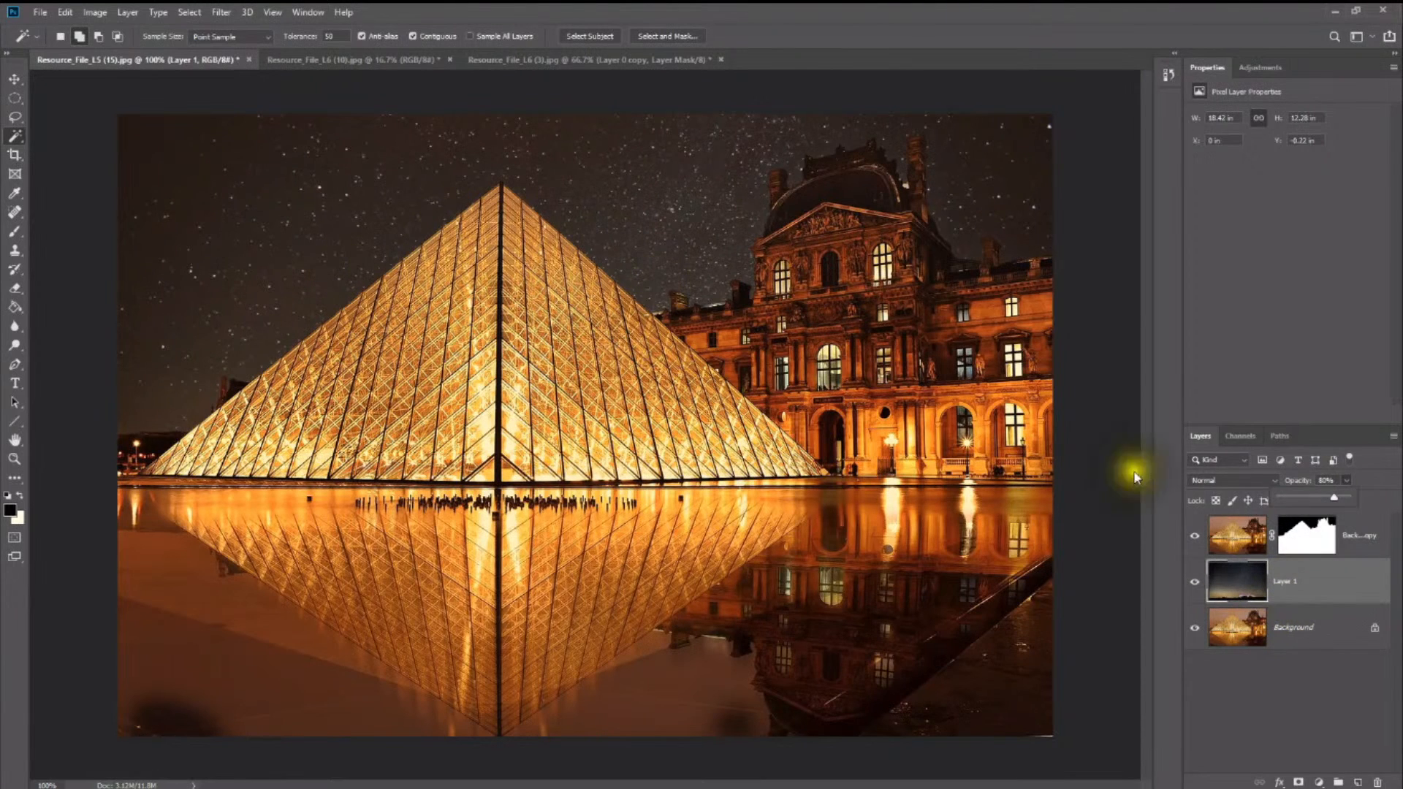
pyautogui.moveTo(1331, 498)
pyautogui.mouseDown()
pyautogui.moveTo(1344, 496)
pyautogui.moveTo(1332, 495)
pyautogui.mouseUp()
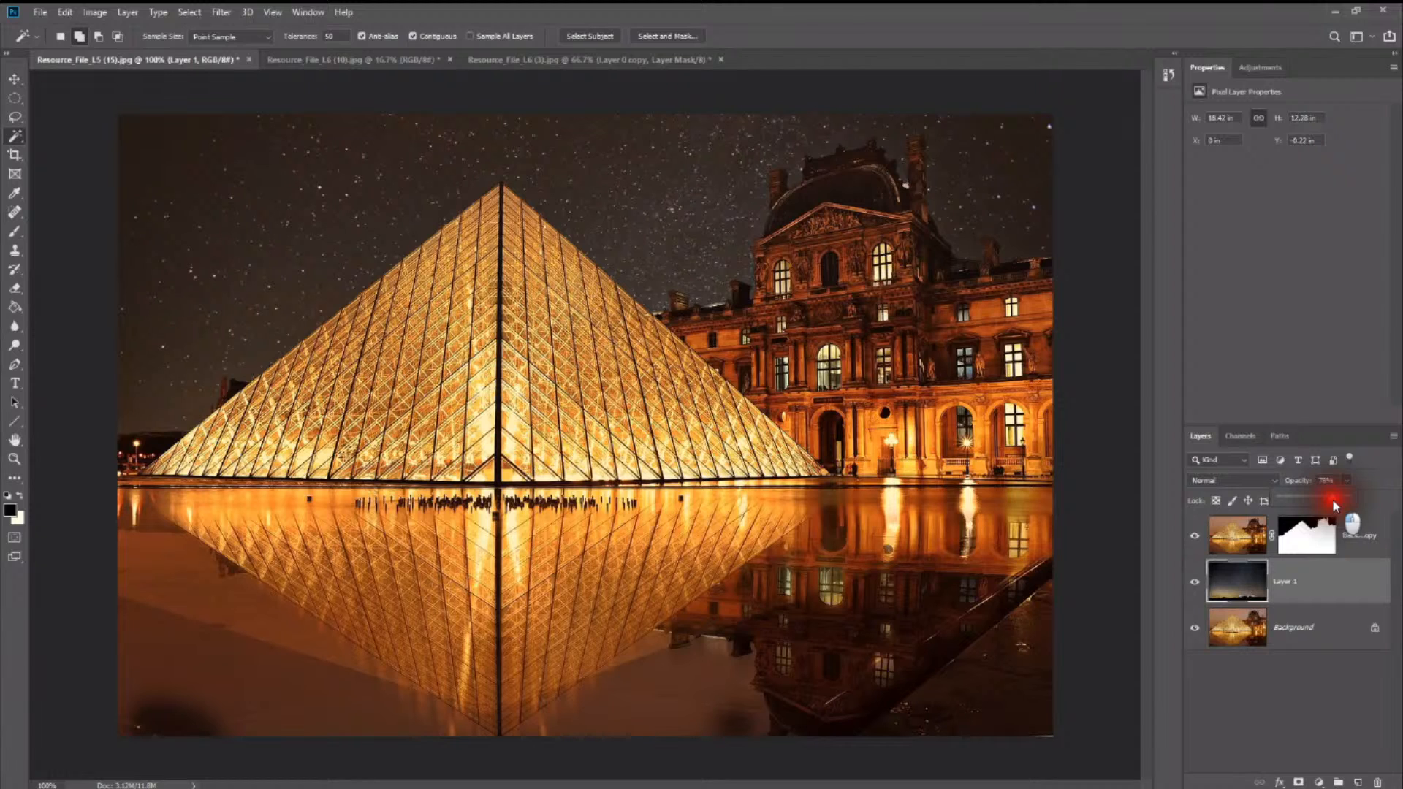
pyautogui.moveTo(1331, 498); pyautogui.dragTo(1331, 498)
pyautogui.click(1312, 708)
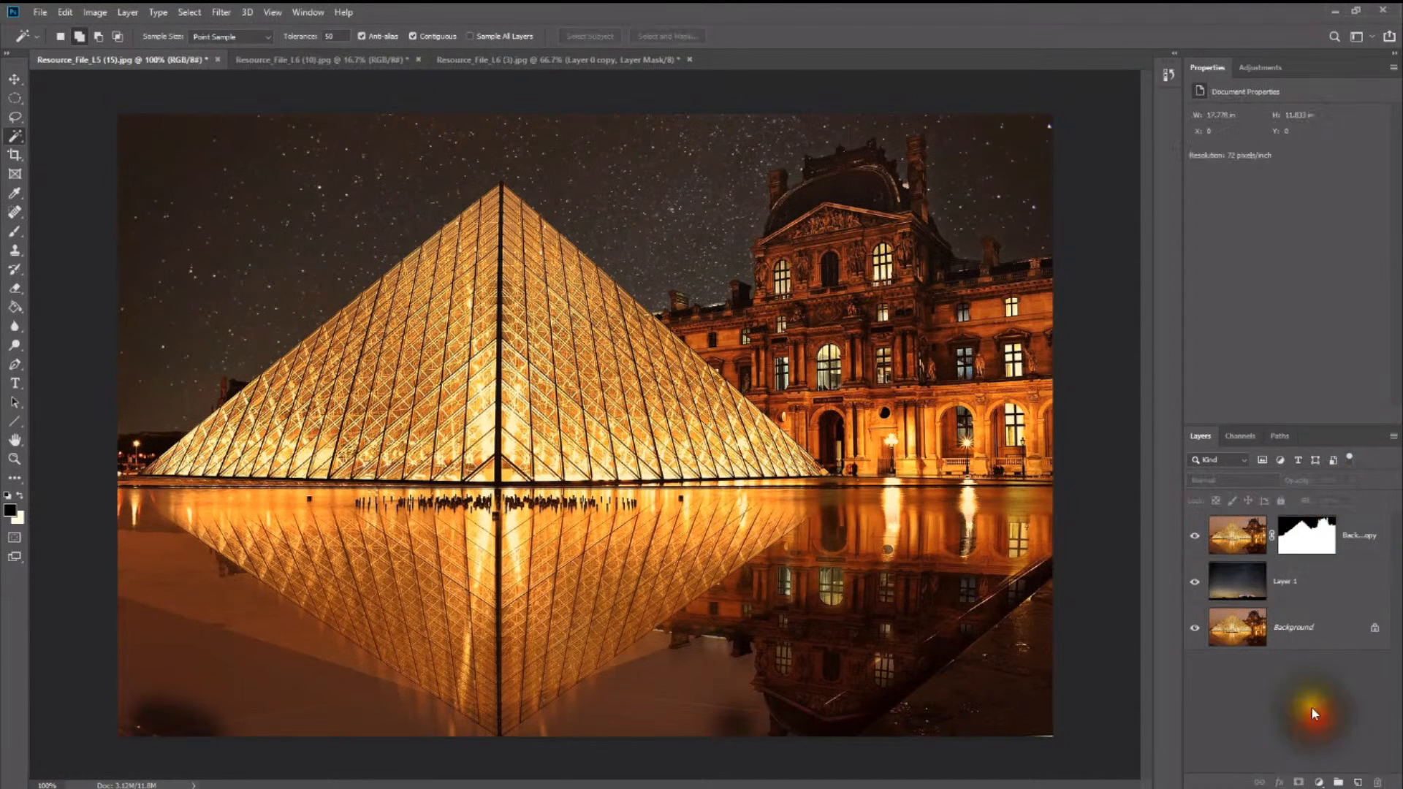
# Step: Add a Color Balance adjustment layer above the pyramid layer and set its midtones to Cyan/Red -12 and Yellow/Blue +22
pyautogui.click(1266, 68)
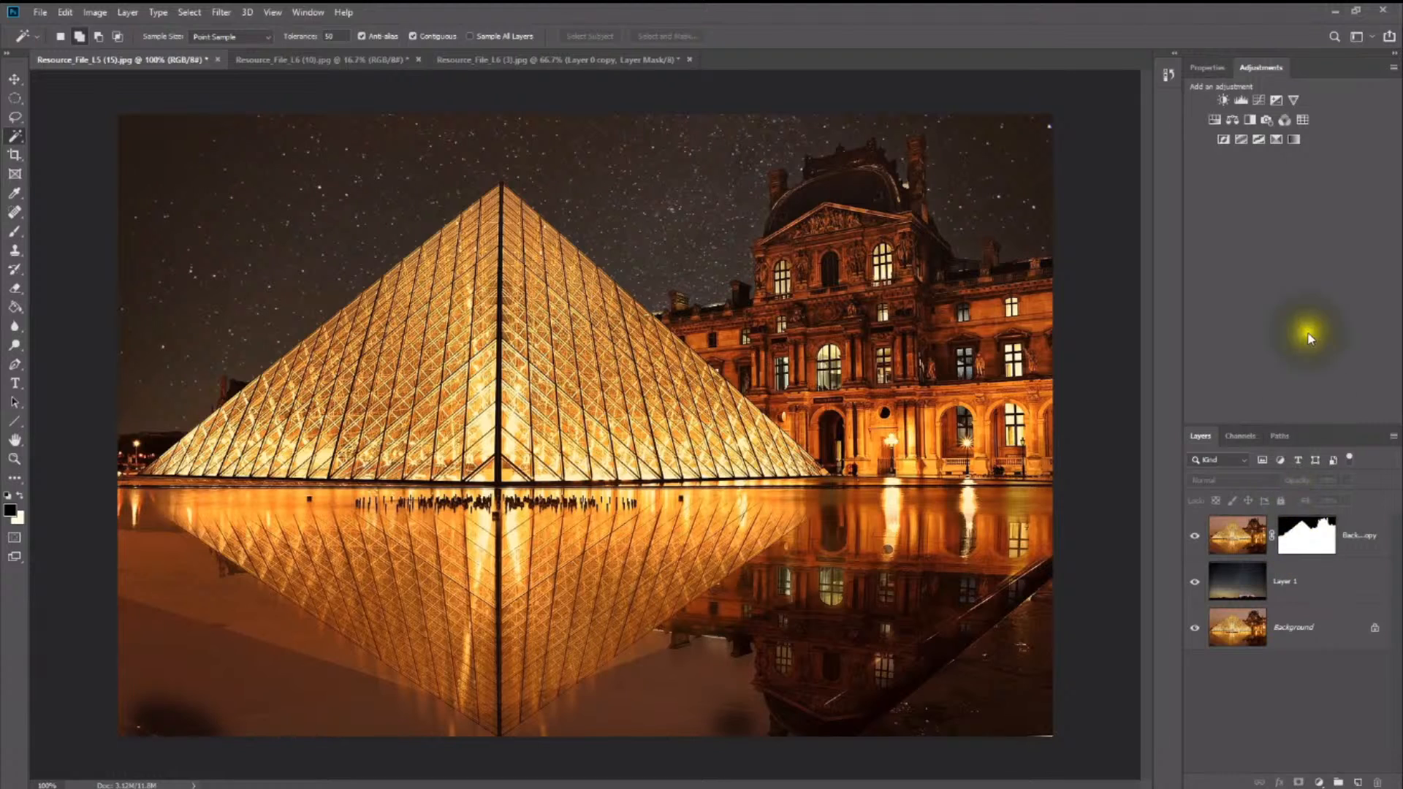
pyautogui.click(1227, 121)
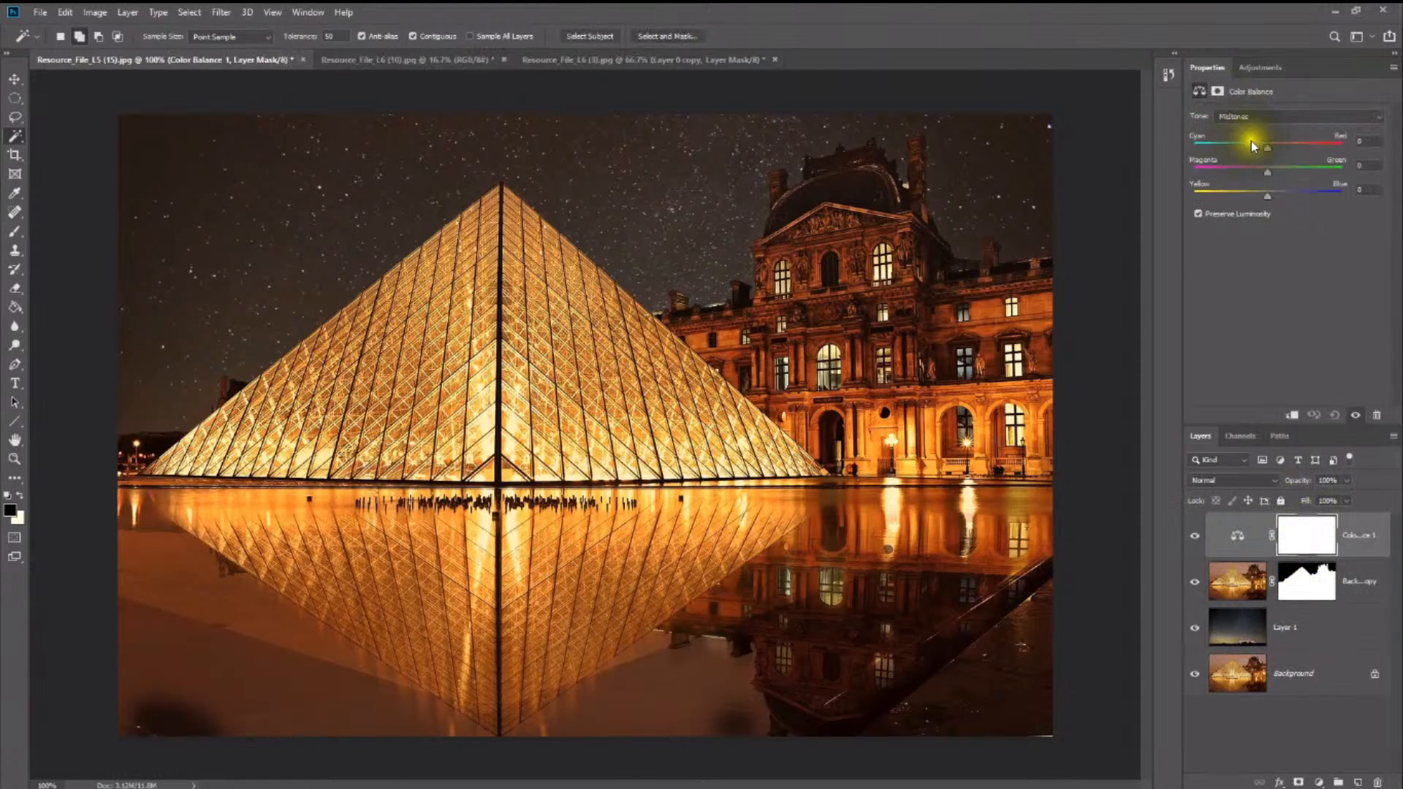
pyautogui.moveTo(1254, 150); pyautogui.dragTo(1263, 152)
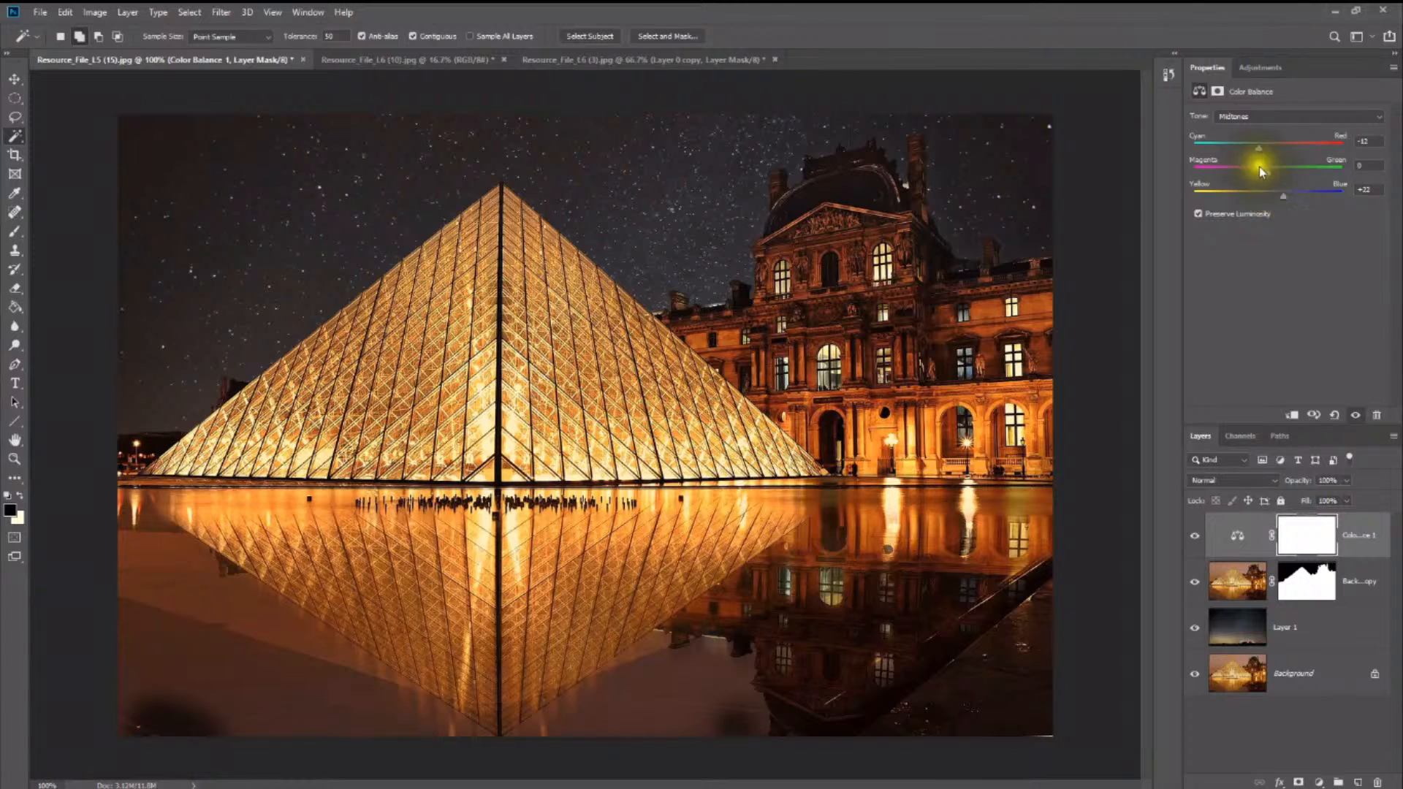
# Step: Clip the Color Balance layer to the masked pyramid layer and set its Magenta/Green to -16 and Yellow/Blue to +6
pyautogui.rightClick(1272, 561)
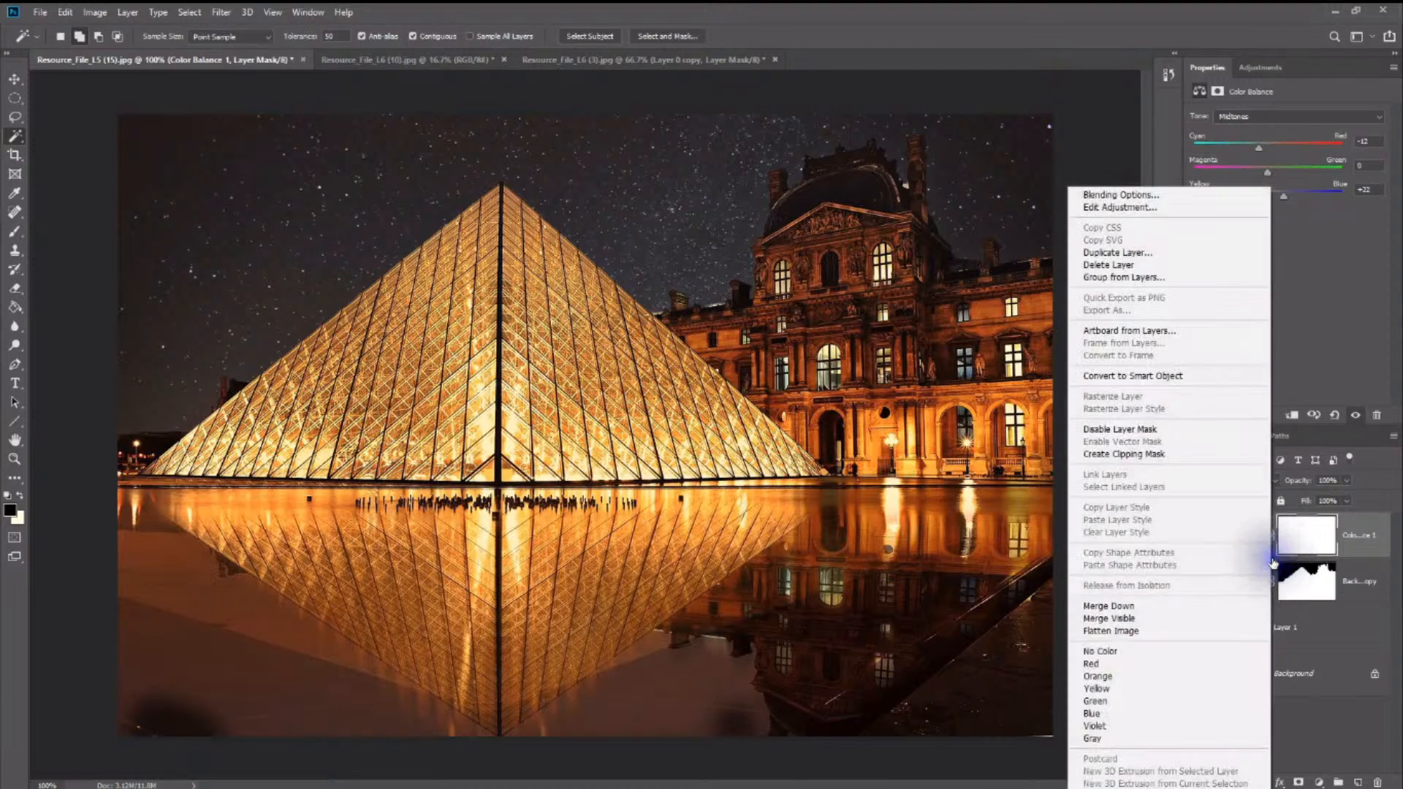
pyautogui.click(1164, 454)
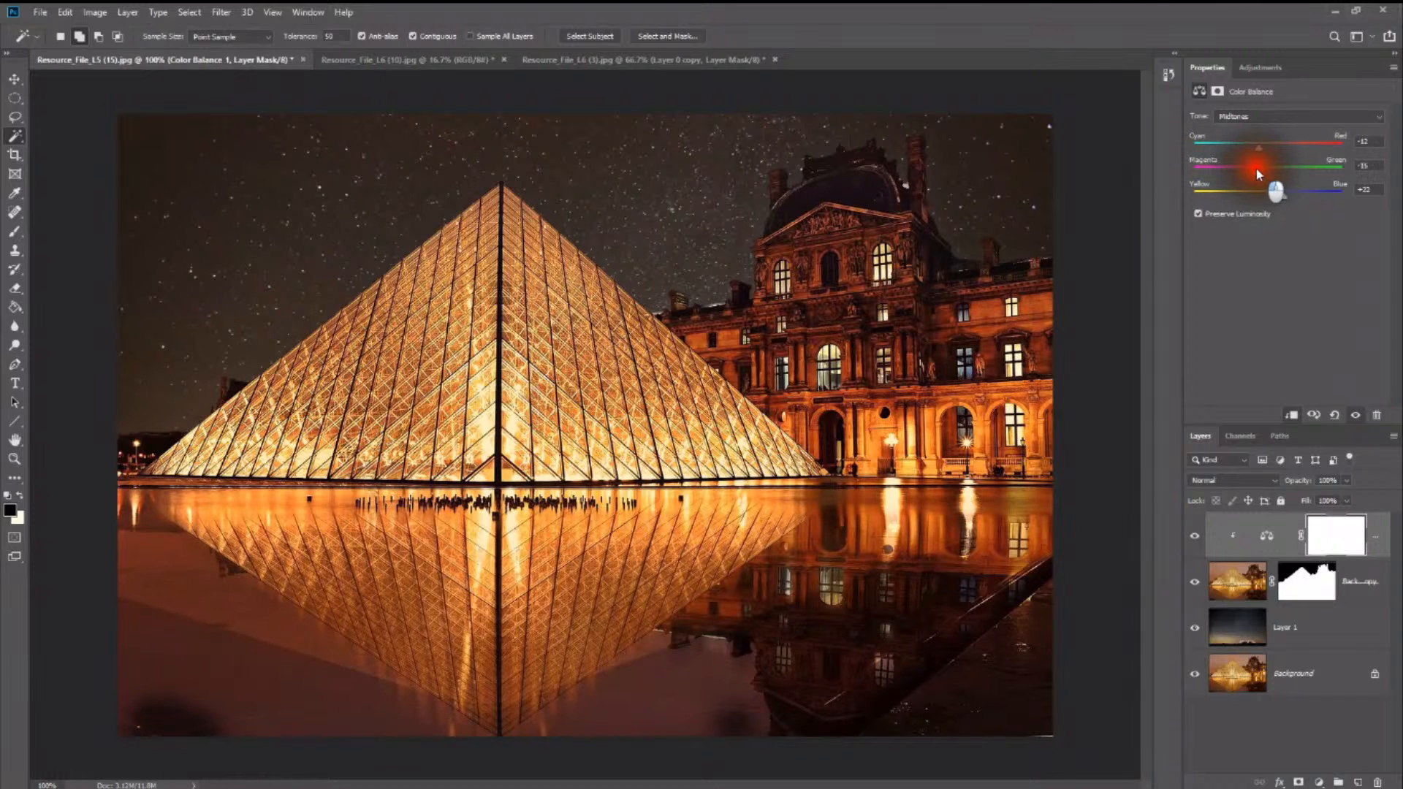
pyautogui.moveTo(1256, 173); pyautogui.dragTo(1254, 172)
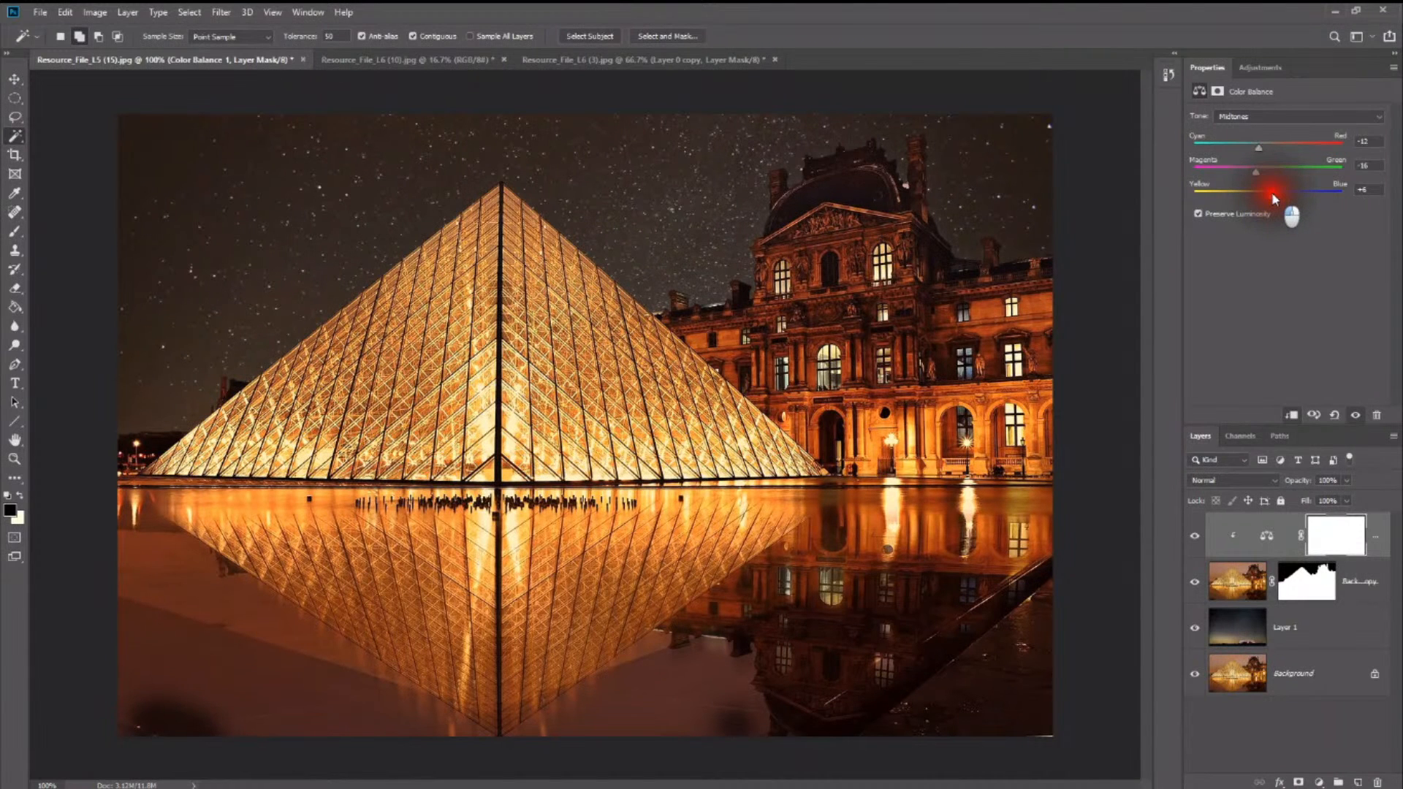
pyautogui.moveTo(1272, 198); pyautogui.dragTo(1271, 198)
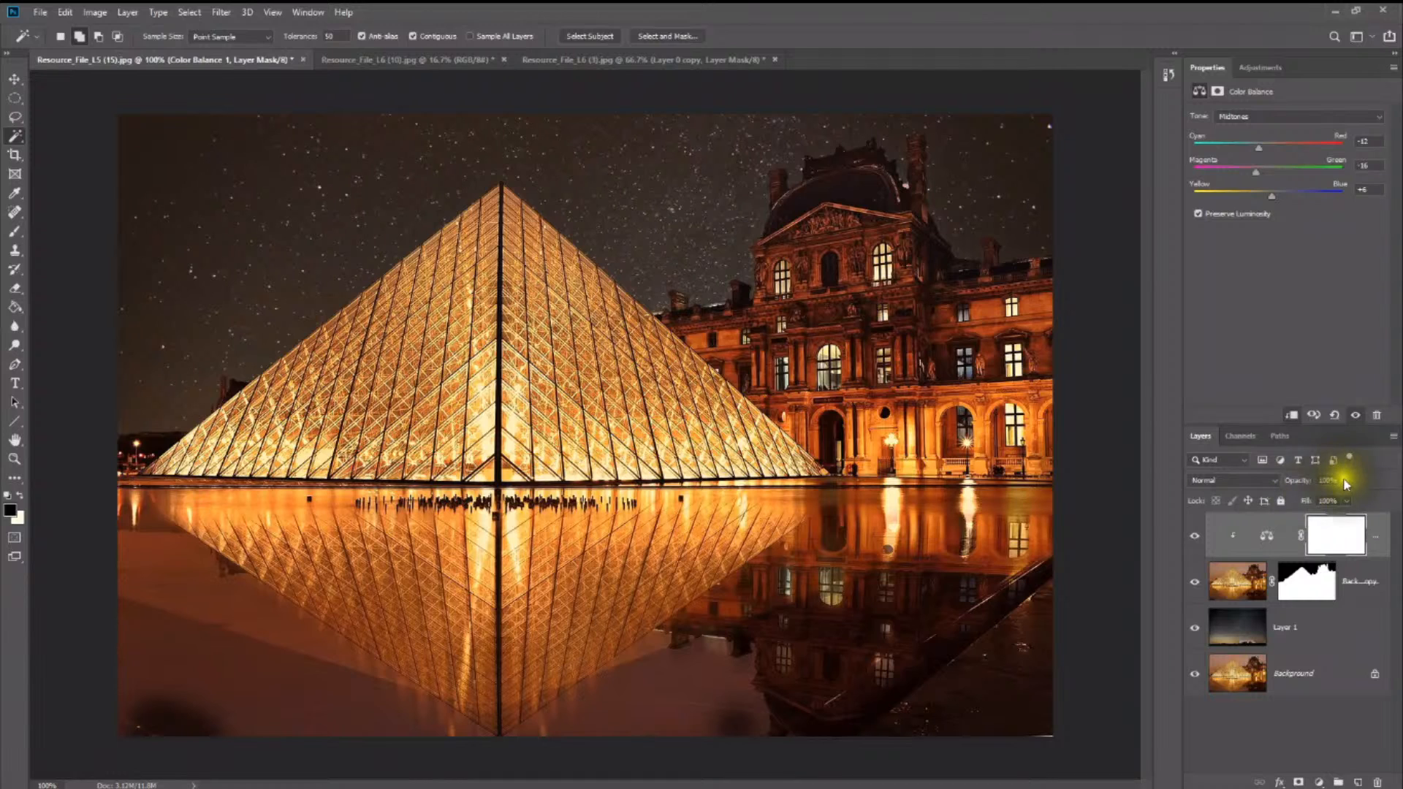
pyautogui.moveTo(1337, 498); pyautogui.dragTo(1334, 497)
# Step: Duplicate the starry sky layer and hide all layers except the original starry sky
pyautogui.click(1291, 631)
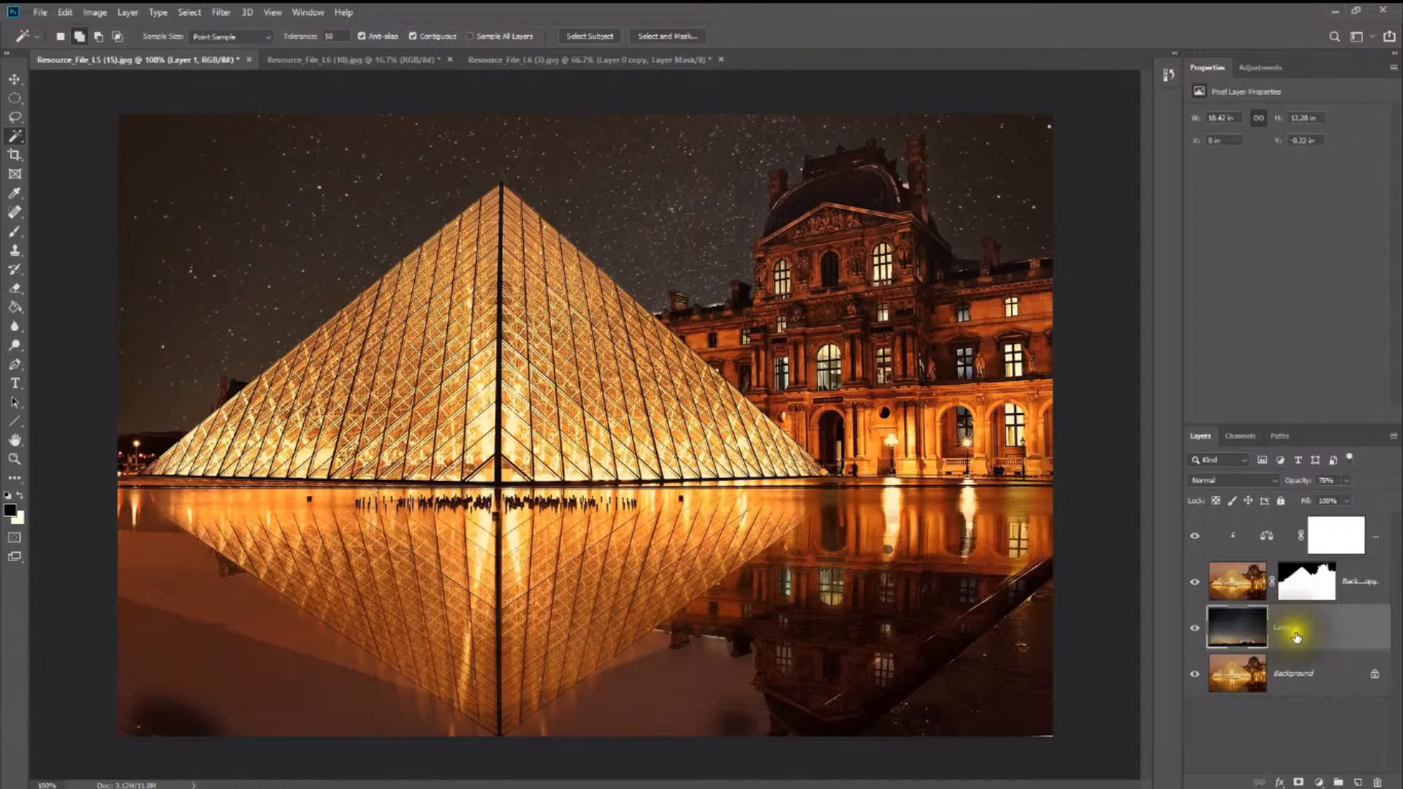
pyautogui.moveTo(1299, 635); pyautogui.dragTo(1360, 782)
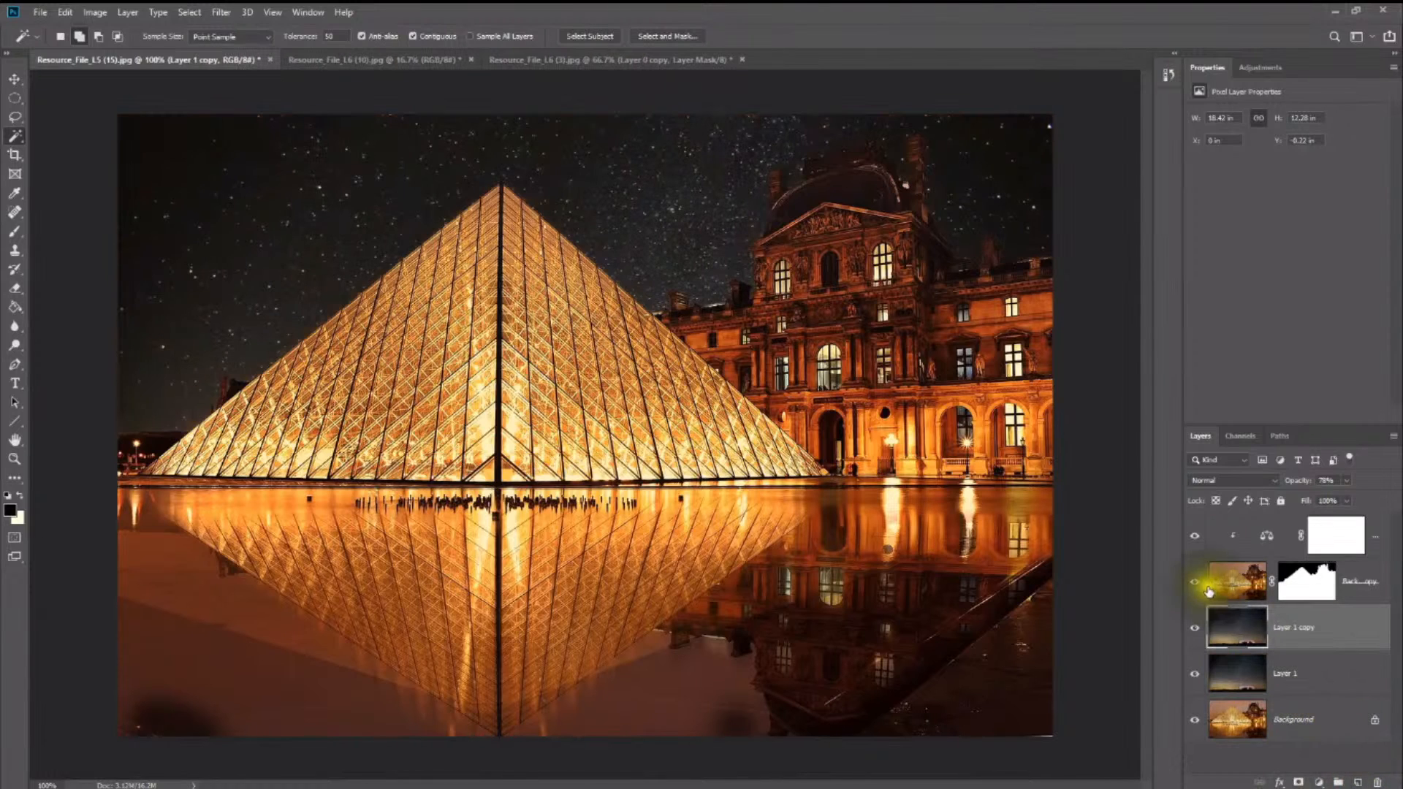
pyautogui.moveTo(1195, 536); pyautogui.dragTo(1195, 592)
pyautogui.click(1195, 634)
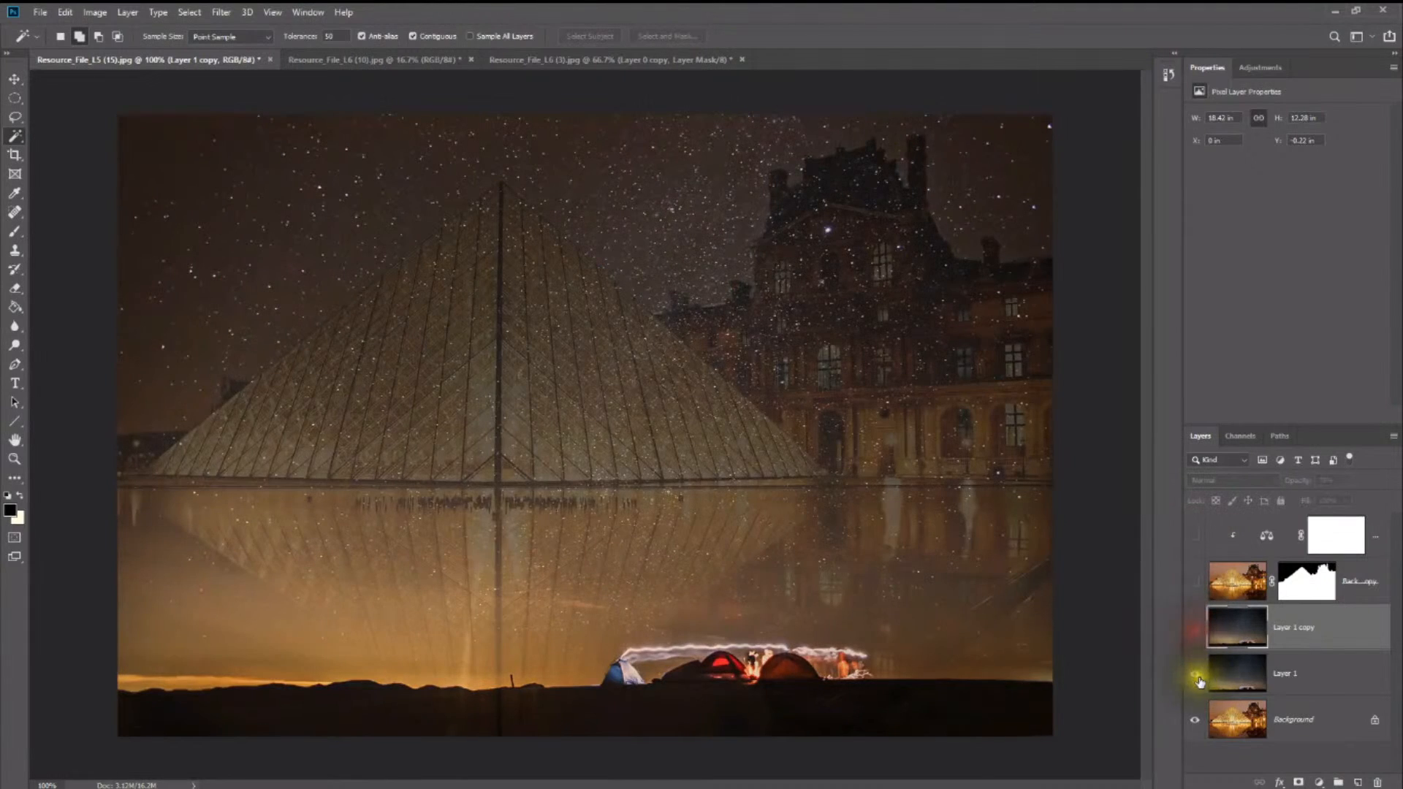
pyautogui.click(1193, 720)
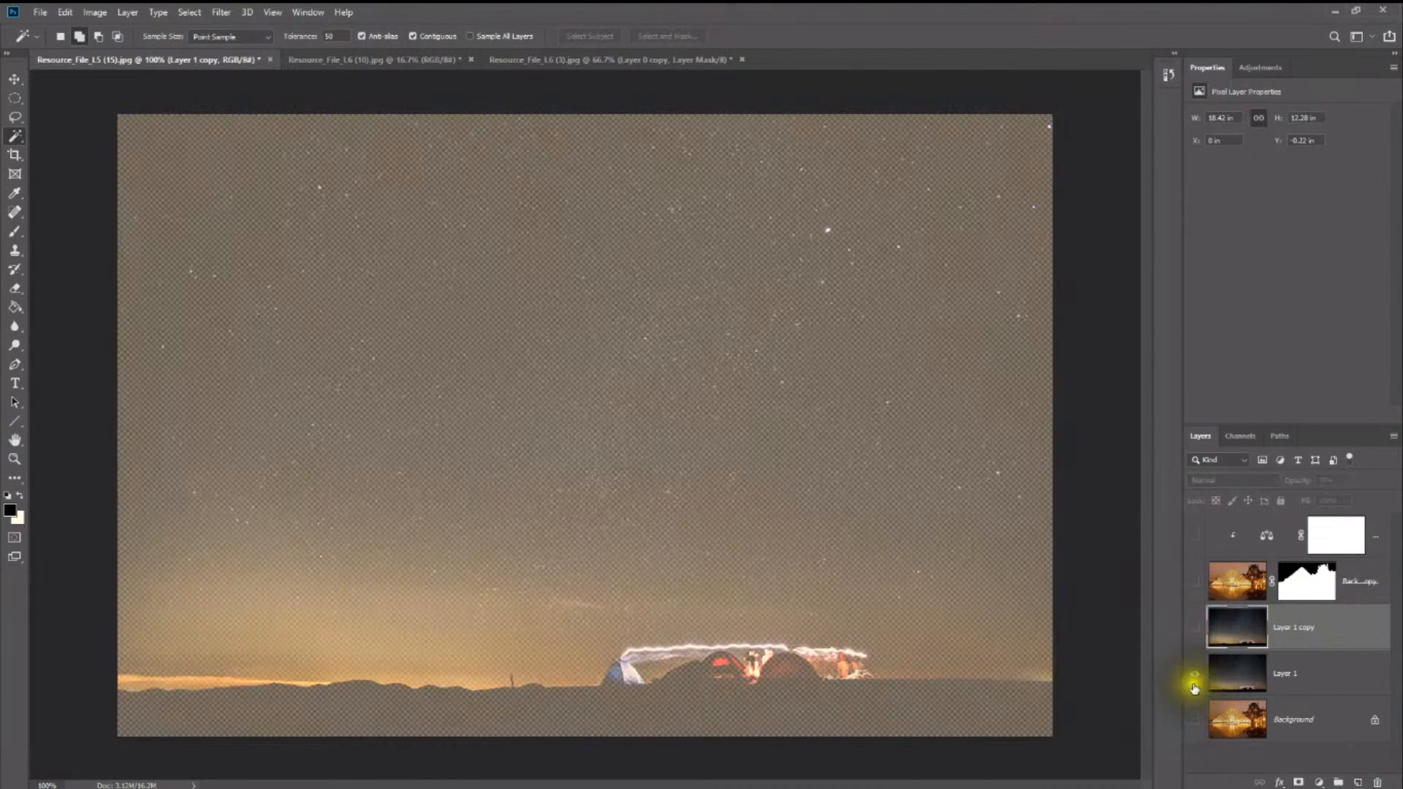
# Step: Set the original starry sky layer's opacity to 100%
pyautogui.click(1329, 671)
pyautogui.click(1345, 482)
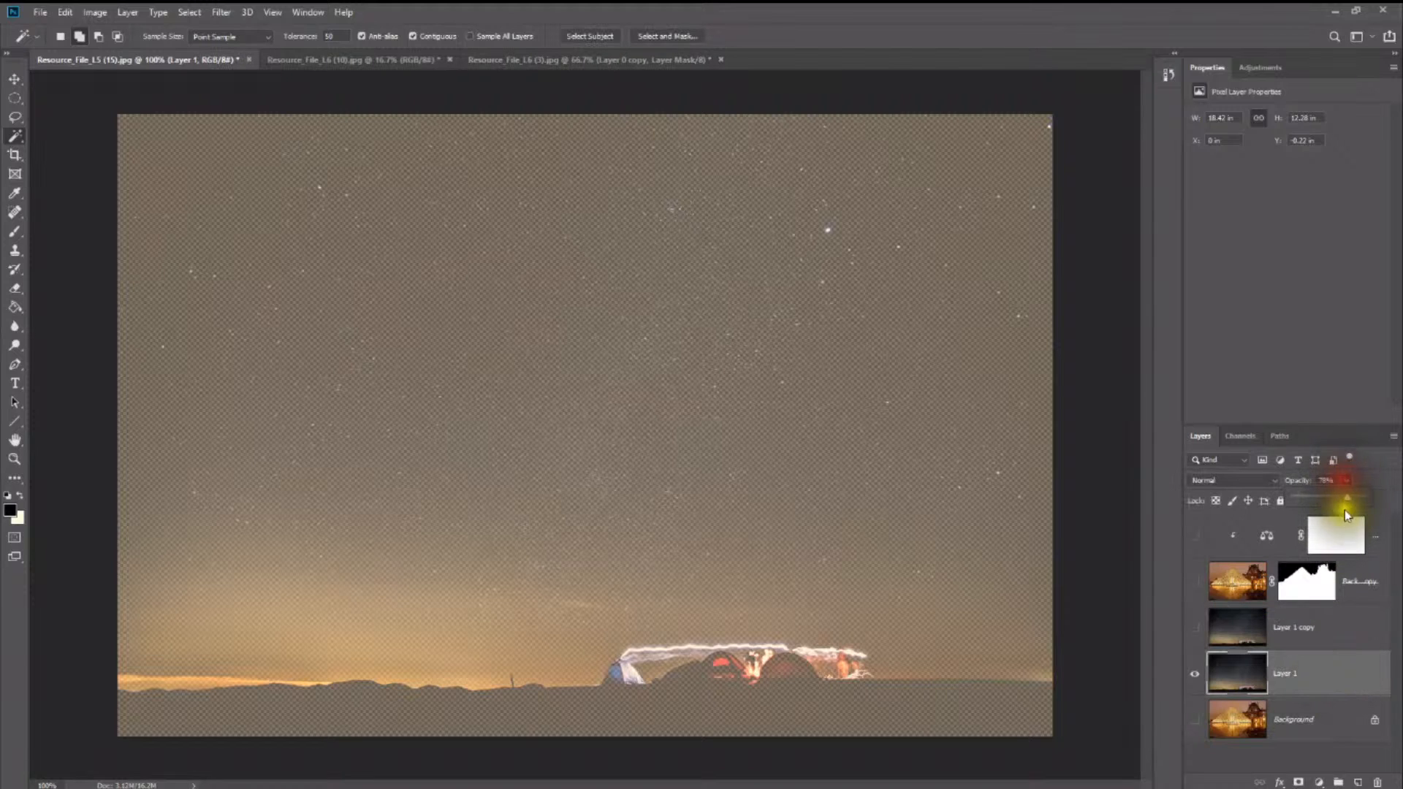
pyautogui.moveTo(1352, 499); pyautogui.dragTo(1375, 499)
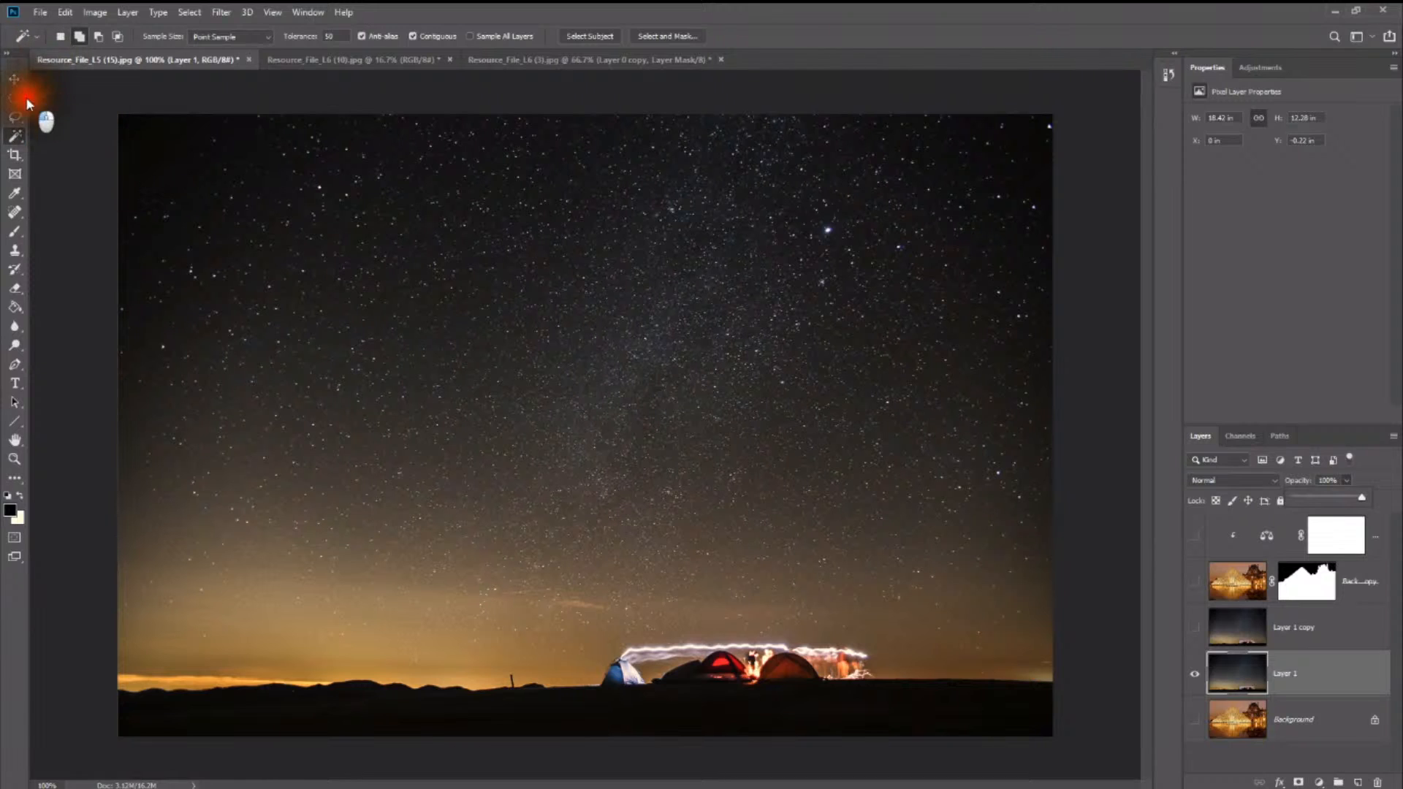
# Step: Rotate the original starry sky layer by about 180 degrees with Free Transform so it is upside down, and apply it
pyautogui.click(15, 78)
pyautogui.hotkey('ctrl', 't')
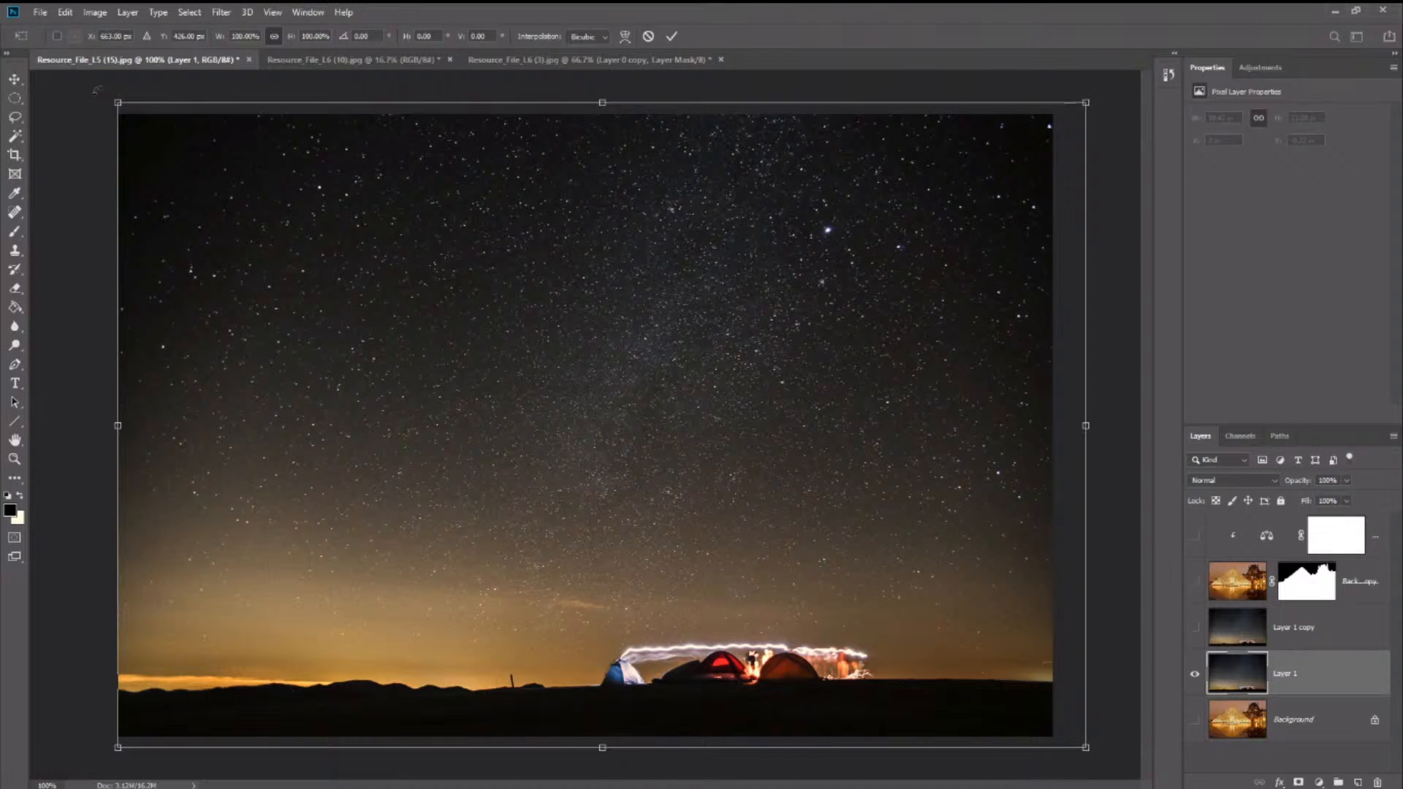
pyautogui.moveTo(96, 89); pyautogui.dragTo(962, 602)
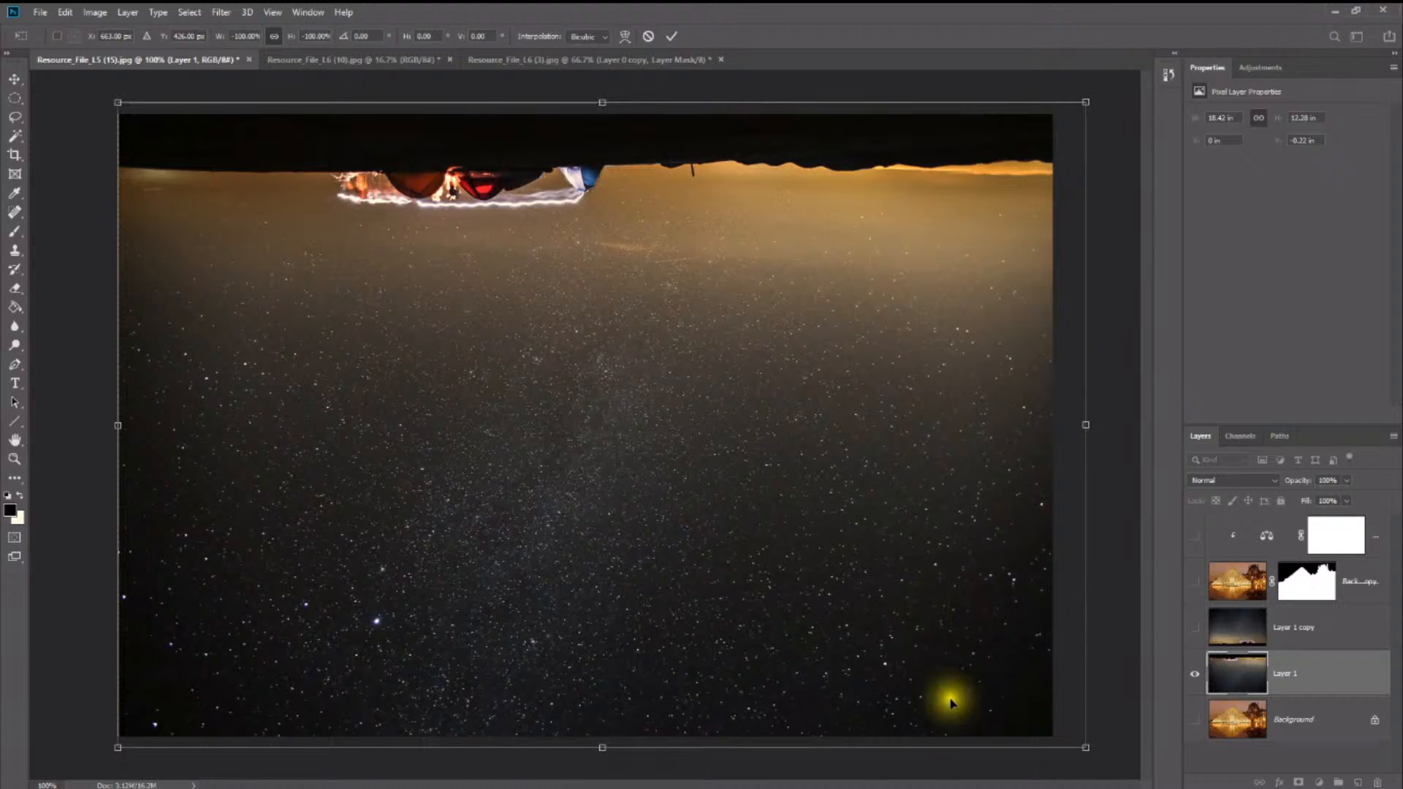
pyautogui.moveTo(1111, 712); pyautogui.dragTo(73, 206)
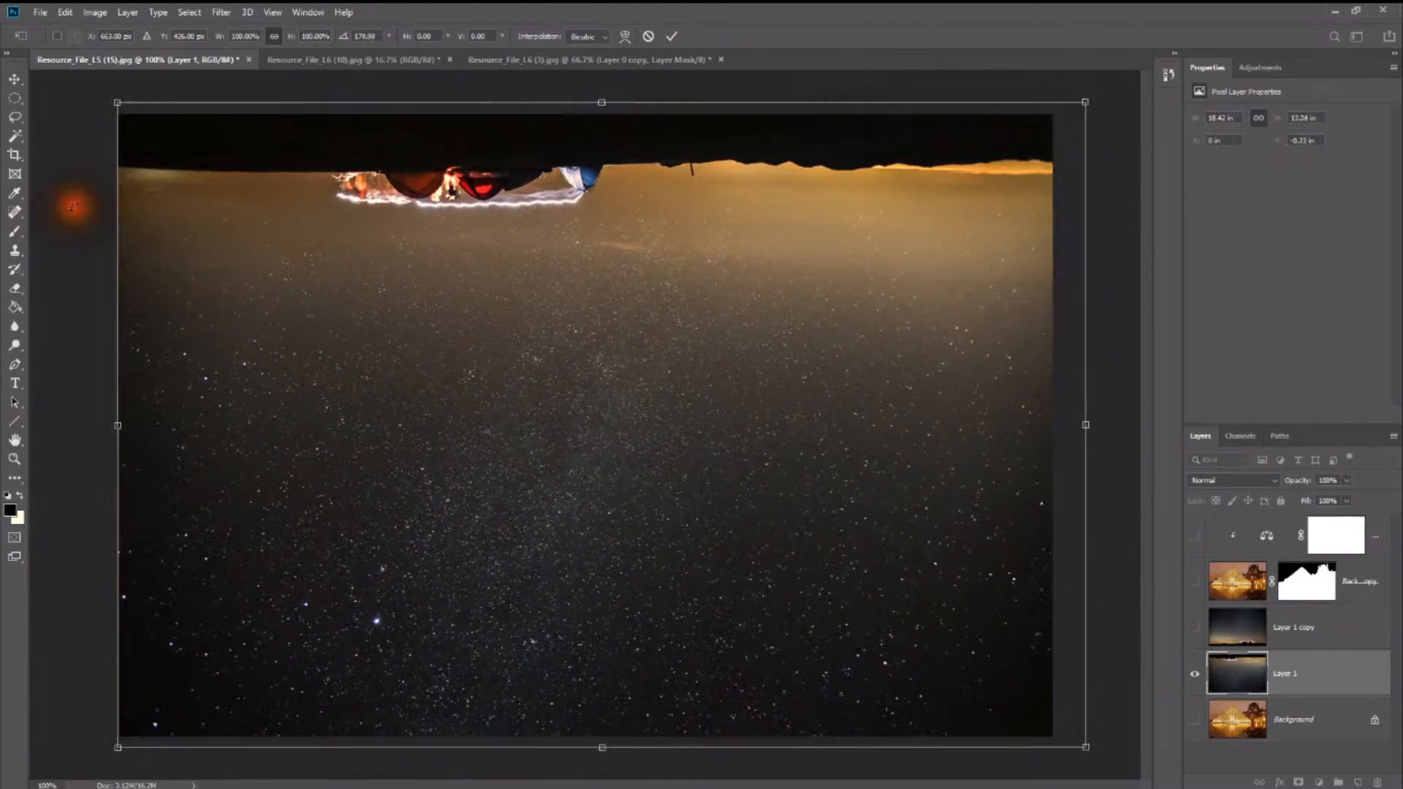
pyautogui.doubleClick(873, 499)
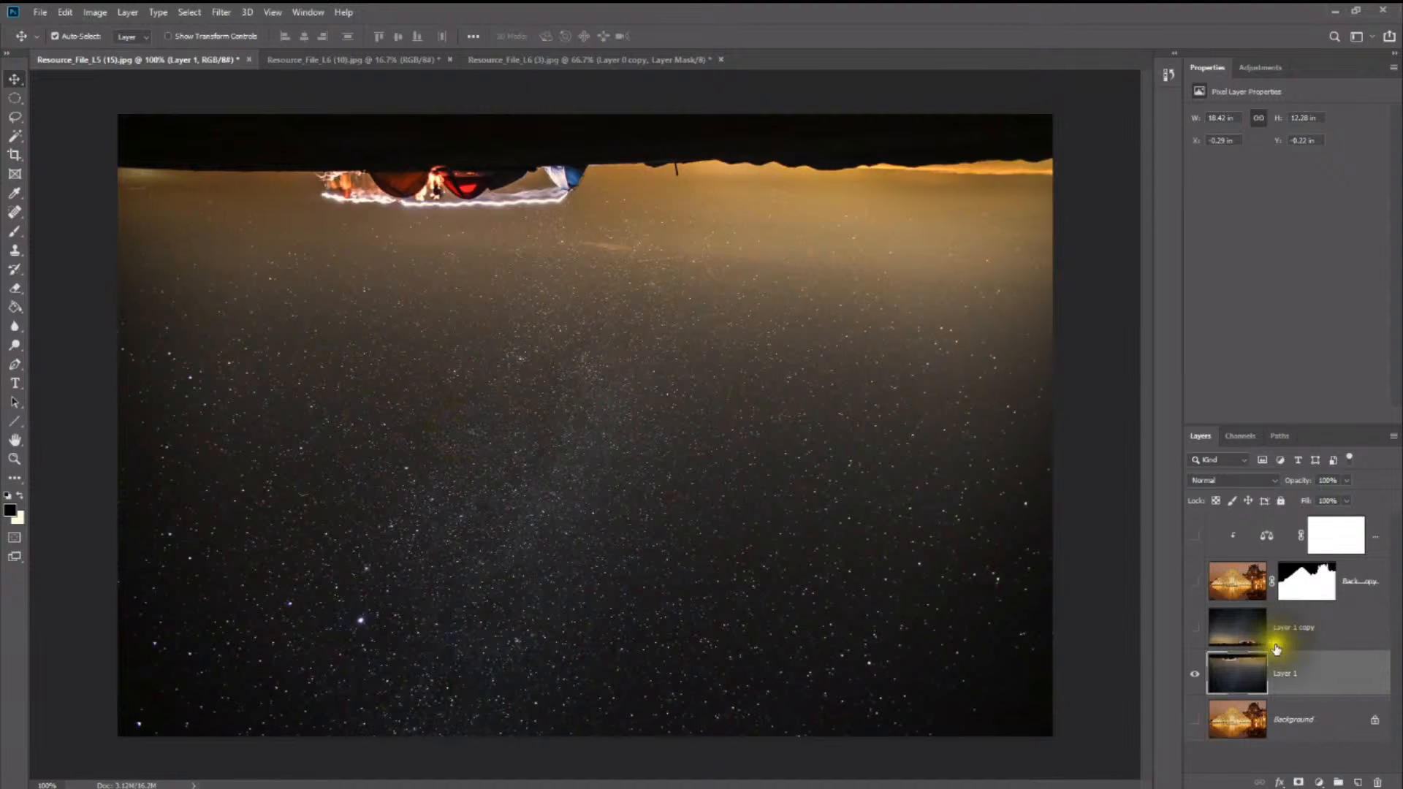
# Step: Show the starry sky copy, the masked pyramid, the Color Balance adjustment and the background layers again
pyautogui.click(1194, 628)
pyautogui.click(1194, 584)
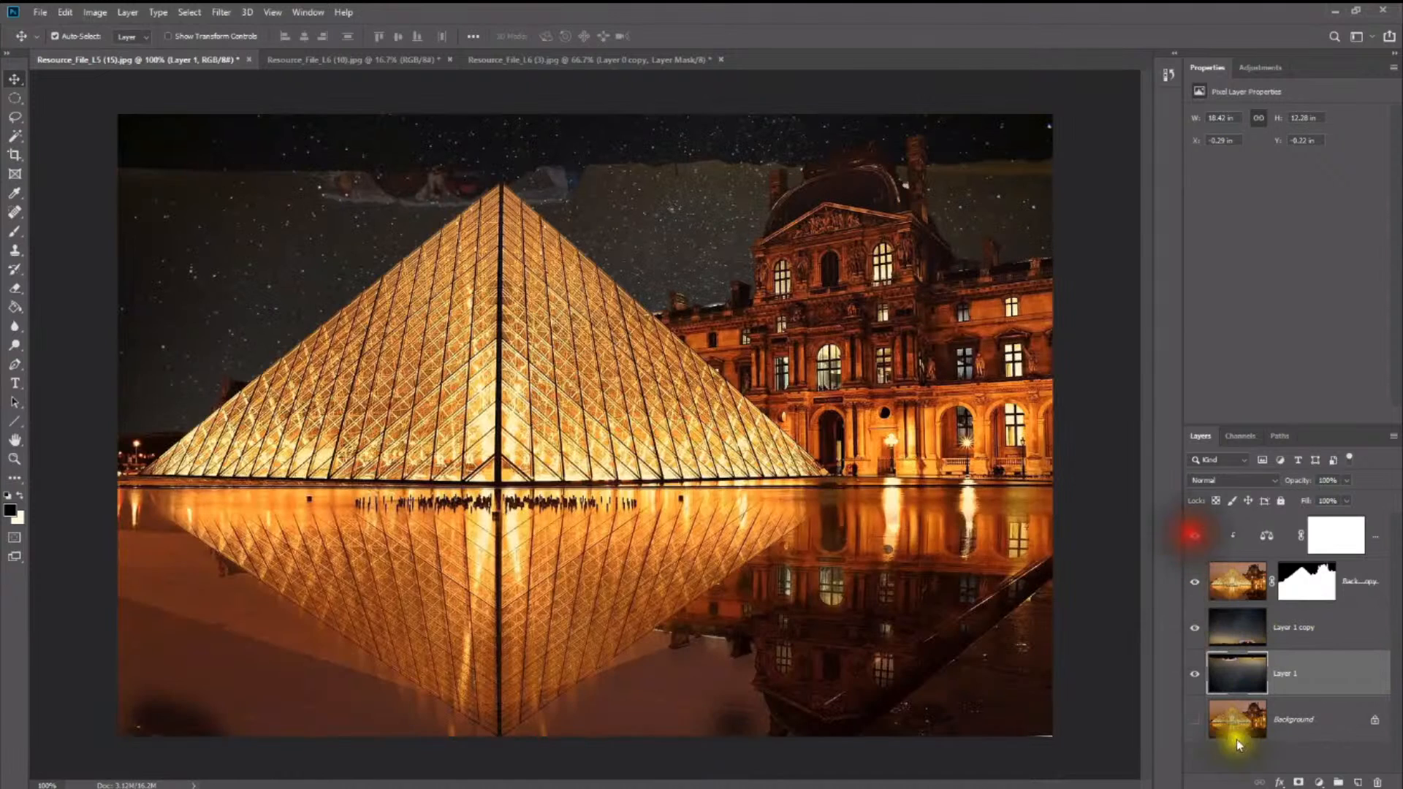
pyautogui.click(1195, 720)
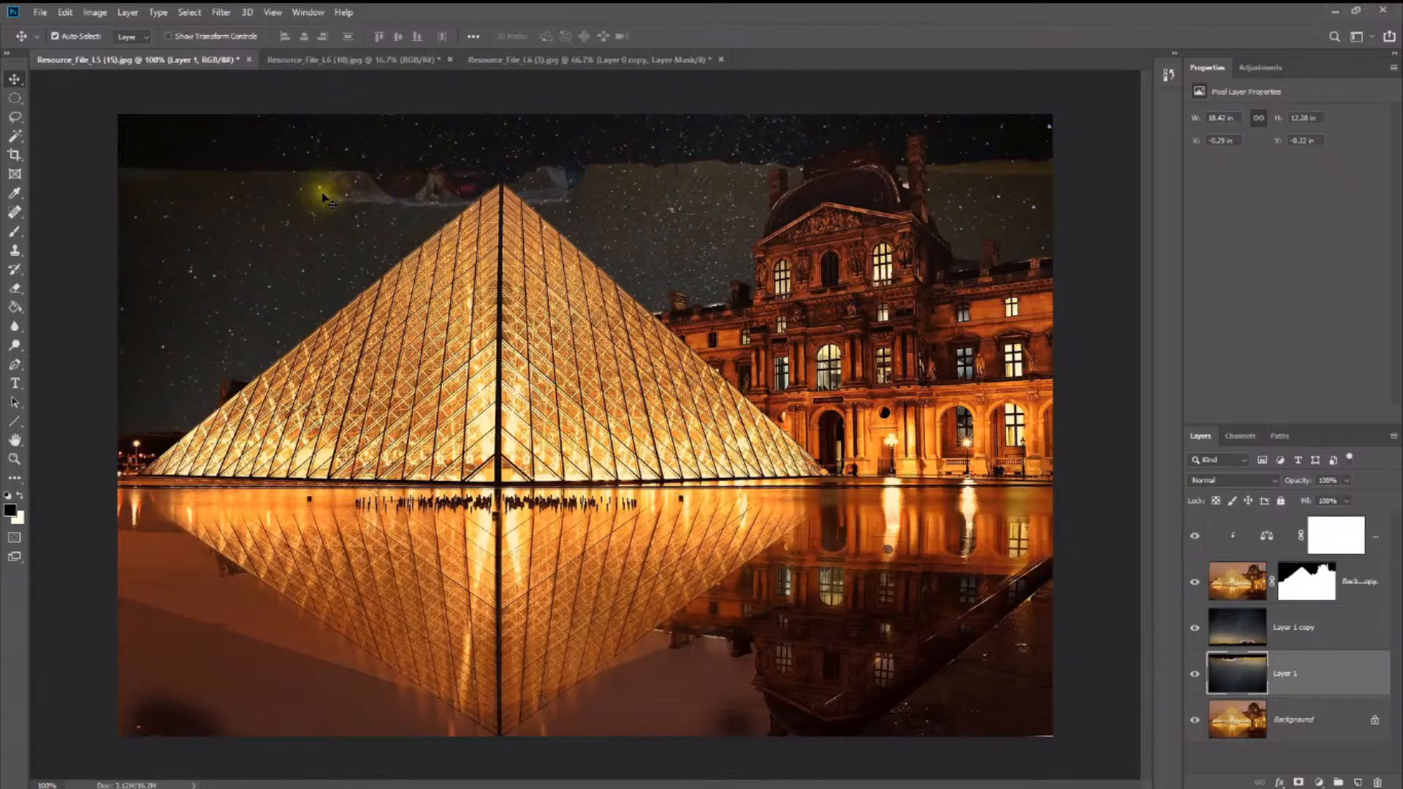
# Step: Add a layer mask to the upside-down sky layer and paint it black across the sky area above the pyramid and palace
pyautogui.click(1309, 671)
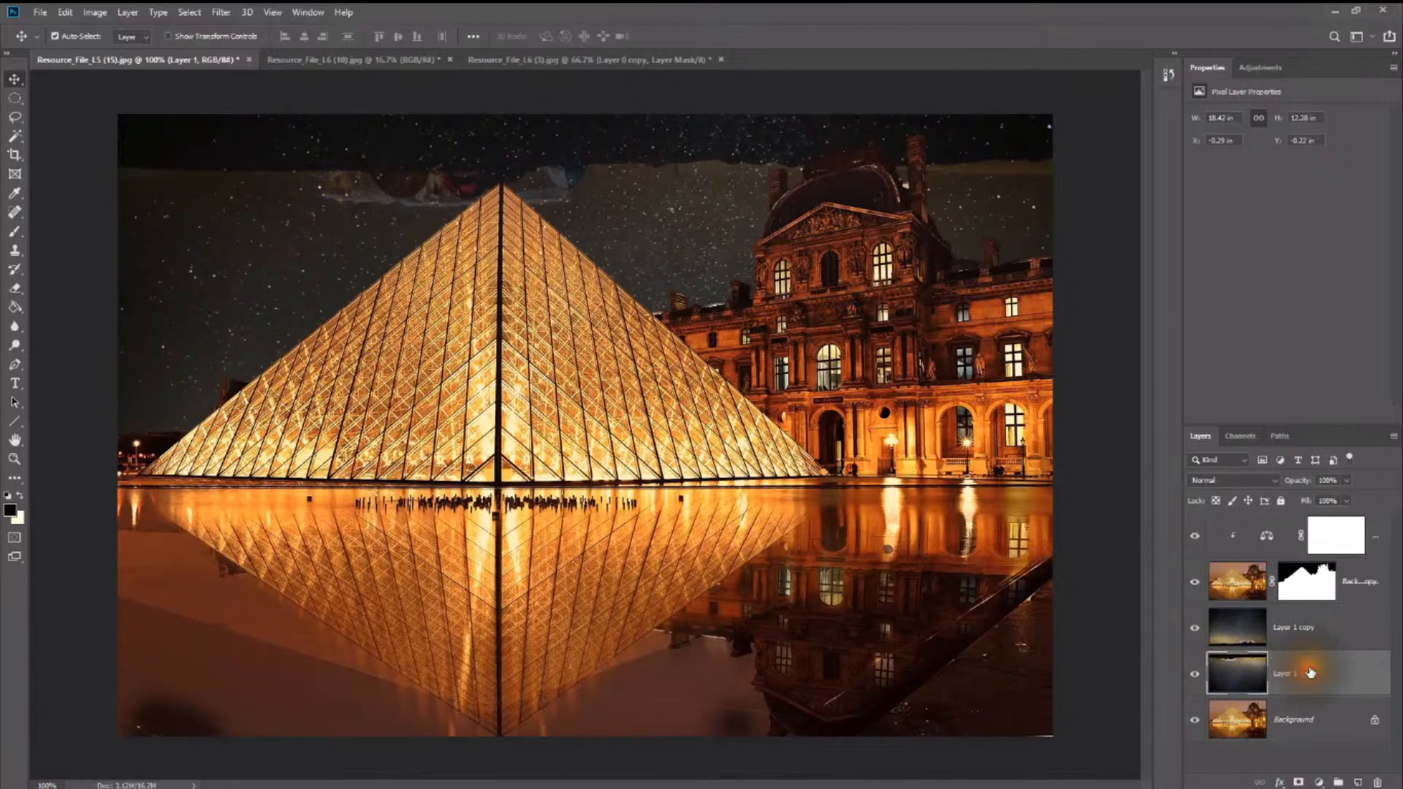
pyautogui.click(1300, 782)
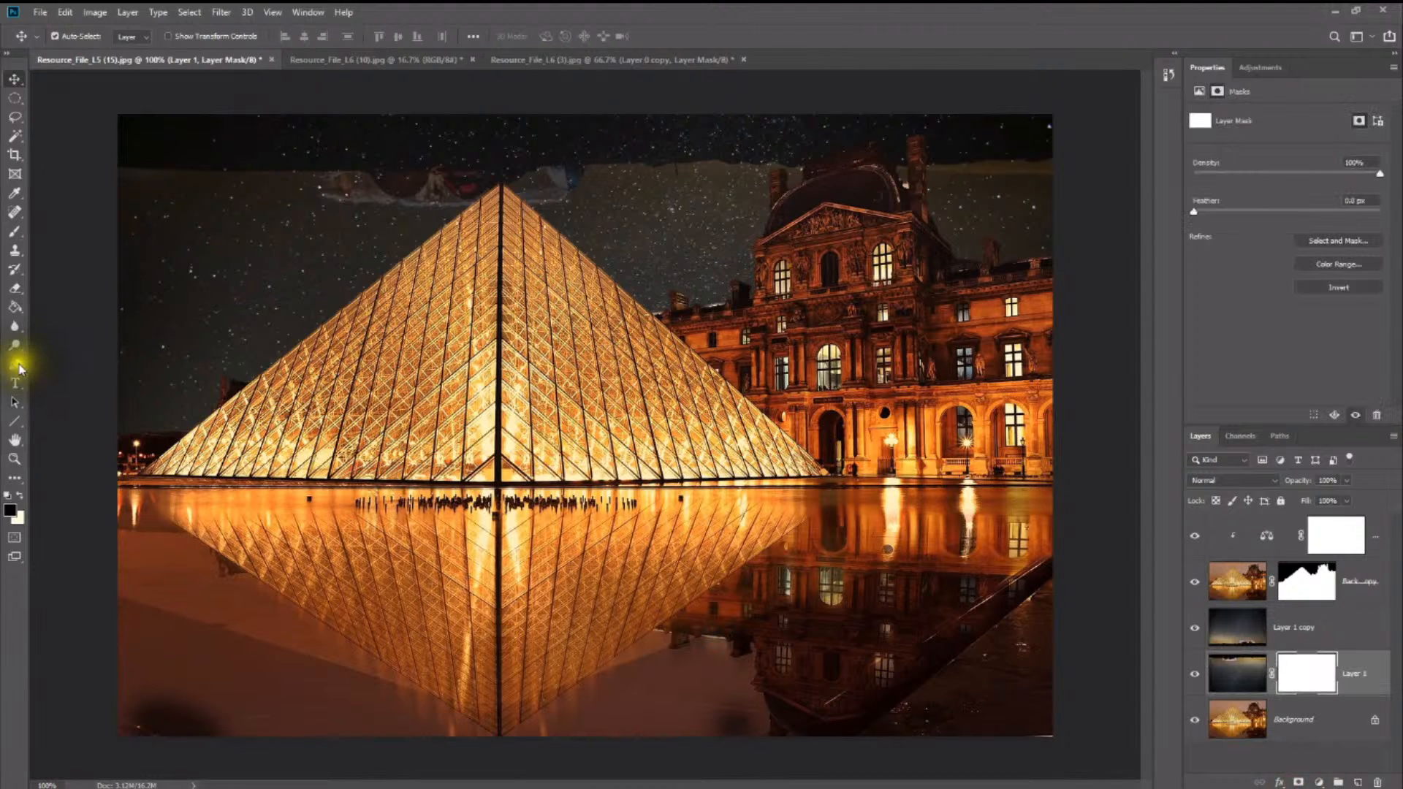
pyautogui.click(14, 233)
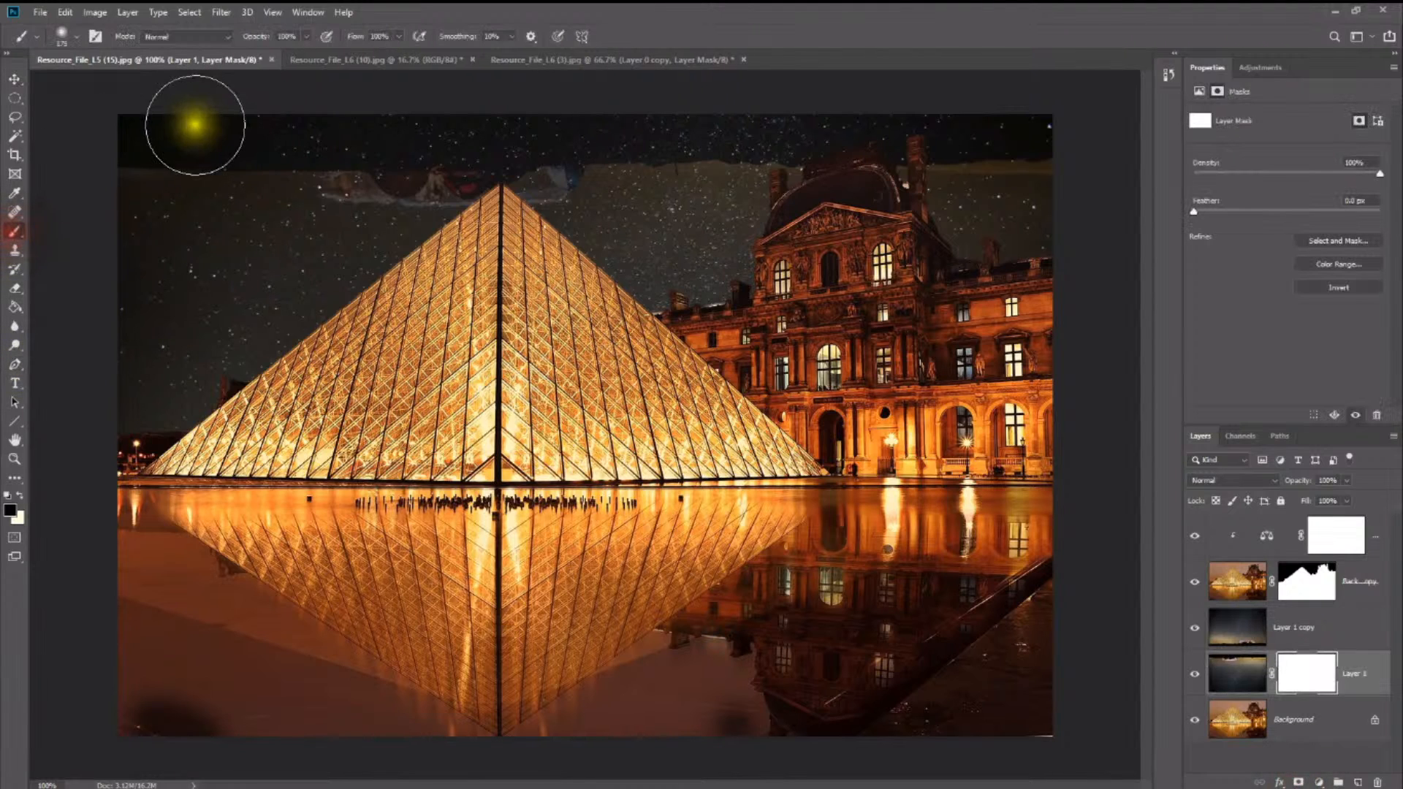
pyautogui.click(257, 174)
pyautogui.moveTo(257, 174)
pyautogui.mouseDown()
pyautogui.moveTo(378, 140)
pyautogui.moveTo(259, 307)
pyautogui.moveTo(206, 339)
pyautogui.moveTo(157, 342)
pyautogui.moveTo(175, 398)
pyautogui.moveTo(519, 210)
pyautogui.moveTo(269, 200)
pyautogui.moveTo(770, 151)
pyautogui.moveTo(962, 160)
pyautogui.moveTo(1037, 83)
pyautogui.moveTo(917, 154)
pyautogui.moveTo(674, 409)
pyautogui.moveTo(949, 412)
pyautogui.moveTo(1031, 436)
pyautogui.moveTo(728, 449)
pyautogui.moveTo(159, 413)
pyautogui.moveTo(377, 179)
pyautogui.moveTo(107, 237)
pyautogui.moveTo(95, 153)
pyautogui.moveTo(139, 393)
pyautogui.moveTo(789, 90)
pyautogui.moveTo(1040, 135)
pyautogui.moveTo(1026, 173)
pyautogui.moveTo(1028, 403)
pyautogui.moveTo(1037, 370)
pyautogui.moveTo(276, 387)
pyautogui.moveTo(160, 411)
pyautogui.moveTo(517, 427)
pyautogui.moveTo(1017, 405)
pyautogui.moveTo(1026, 355)
pyautogui.moveTo(1006, 206)
pyautogui.moveTo(1032, 125)
pyautogui.mouseUp()
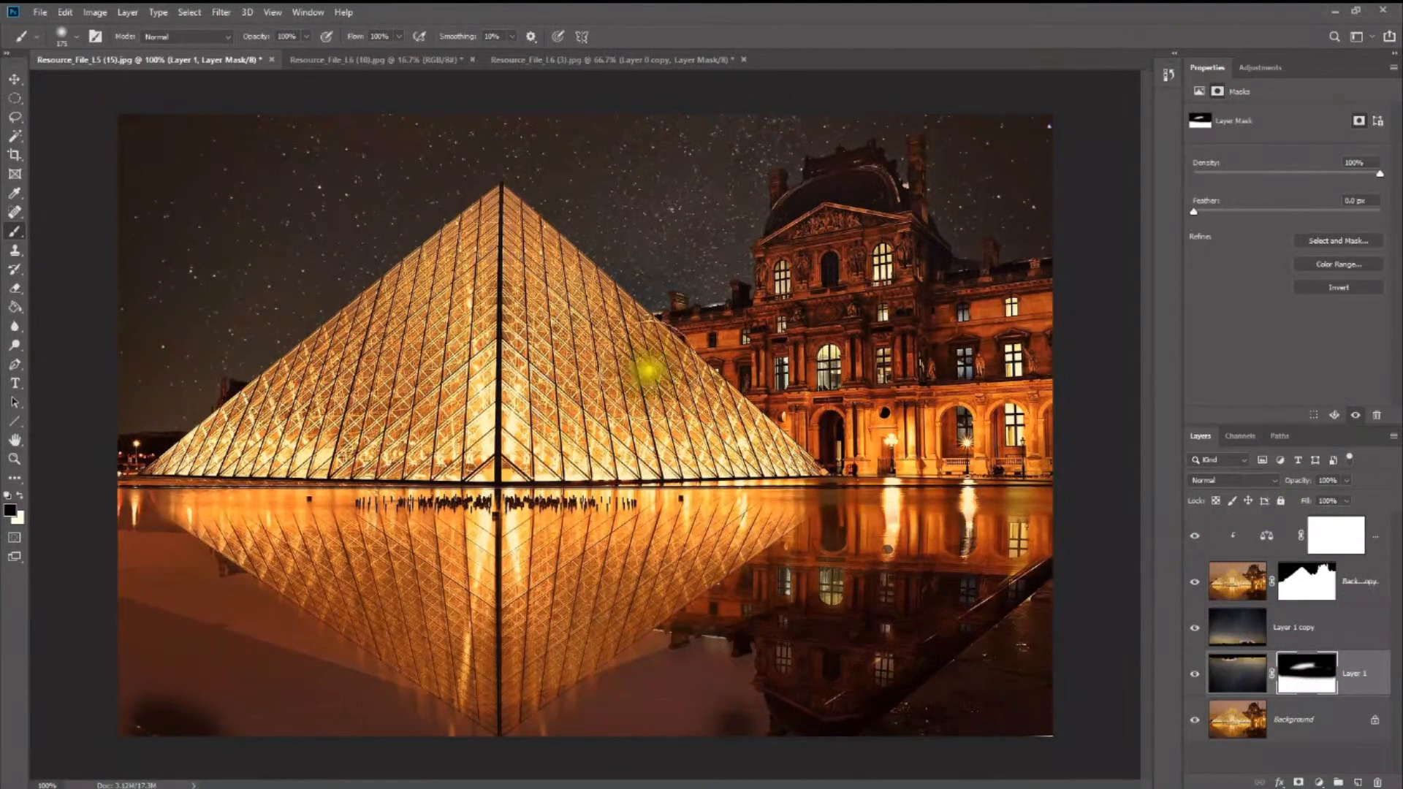
pyautogui.moveTo(668, 306)
pyautogui.mouseDown()
pyautogui.moveTo(695, 219)
pyautogui.moveTo(379, 300)
pyautogui.moveTo(638, 212)
pyautogui.moveTo(392, 234)
pyautogui.mouseUp()
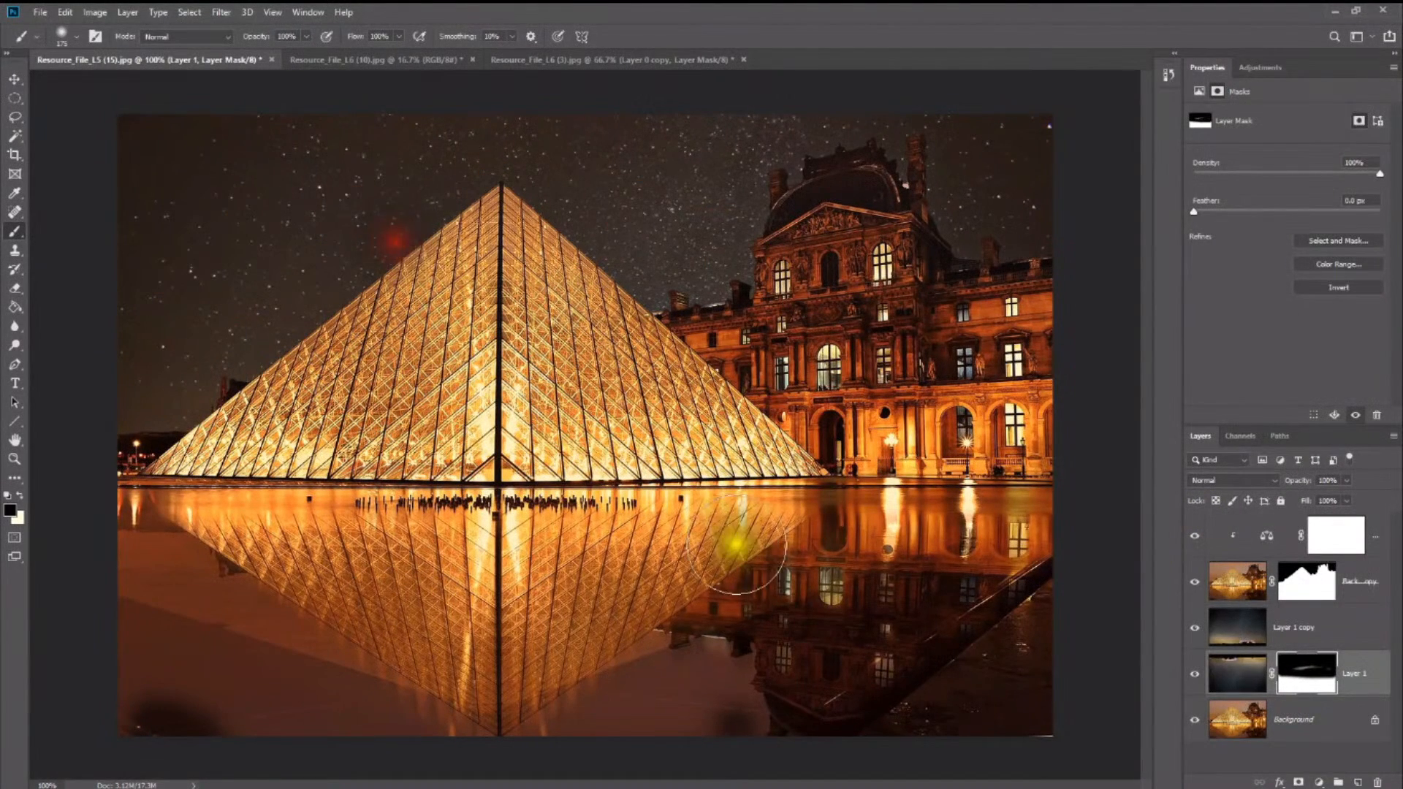
# Step: Darken the water around the pyramid's reflection on the masked pyramid layer with a black brush at 40% opacity
pyautogui.click(1229, 582)
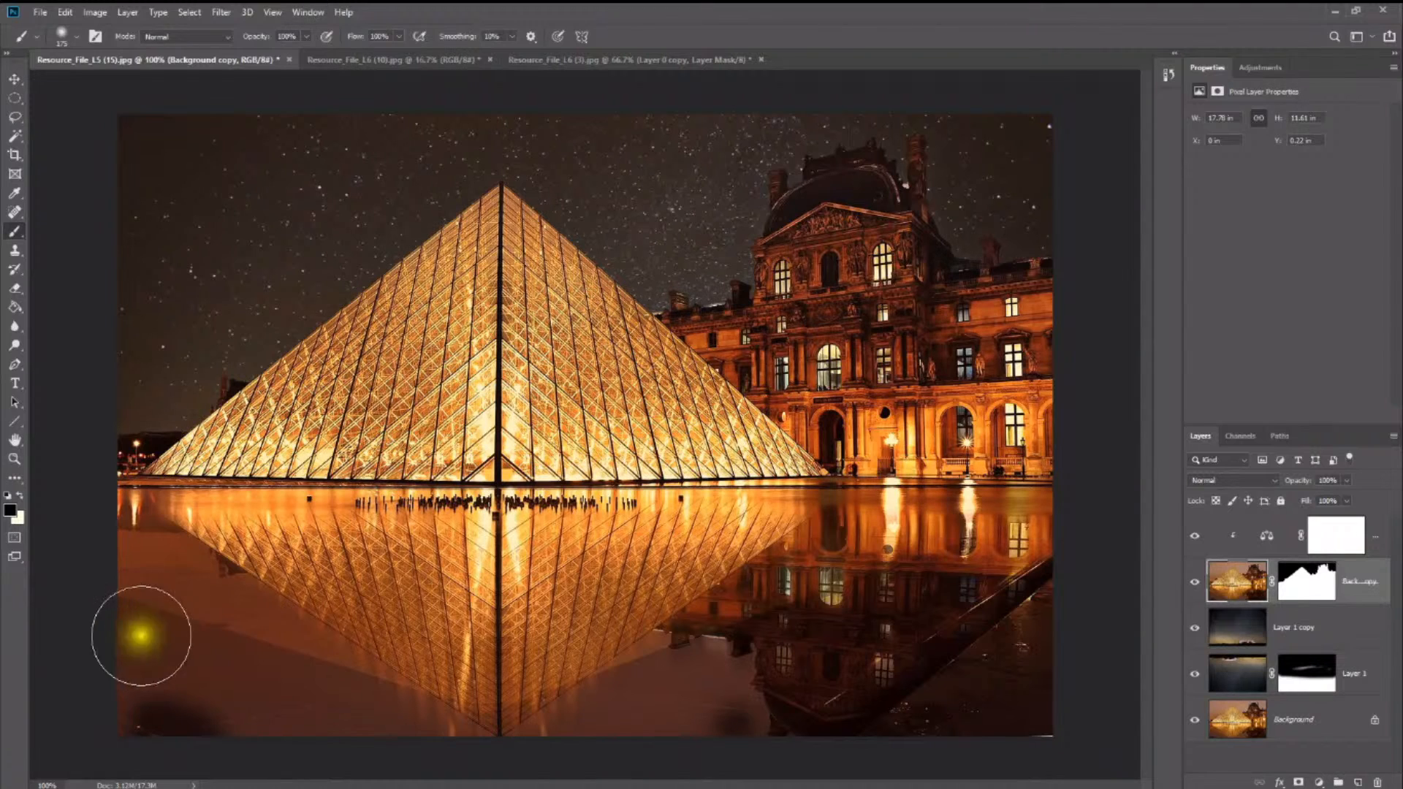
pyautogui.click(306, 36)
pyautogui.moveTo(305, 40); pyautogui.dragTo(267, 62)
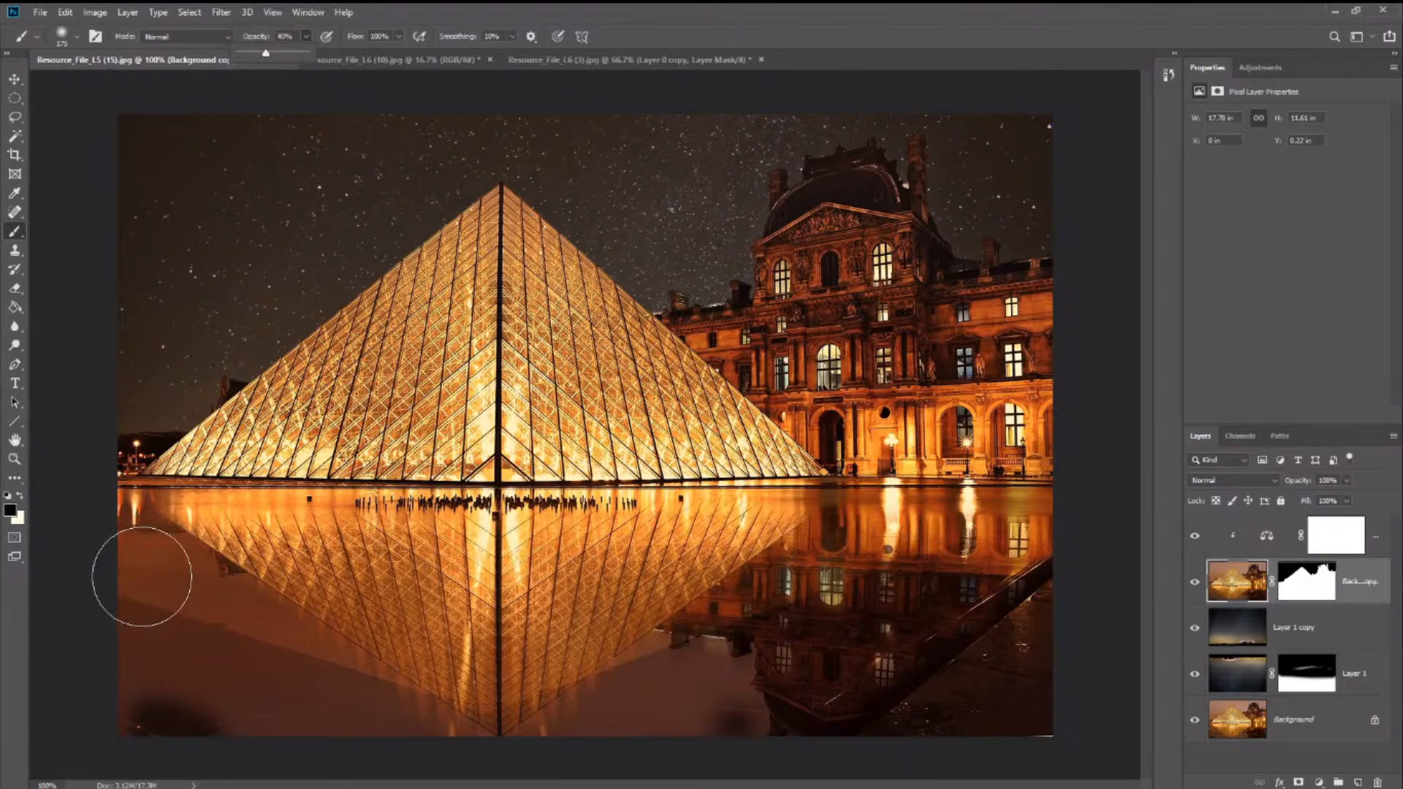
pyautogui.moveTo(142, 576)
pyautogui.mouseDown()
pyautogui.moveTo(251, 676)
pyautogui.moveTo(240, 646)
pyautogui.moveTo(163, 578)
pyautogui.moveTo(136, 642)
pyautogui.moveTo(149, 690)
pyautogui.moveTo(308, 715)
pyautogui.moveTo(183, 606)
pyautogui.moveTo(345, 737)
pyautogui.moveTo(534, 768)
pyautogui.moveTo(630, 734)
pyautogui.moveTo(854, 587)
pyautogui.moveTo(727, 711)
pyautogui.moveTo(871, 560)
pyautogui.moveTo(704, 683)
pyautogui.mouseUp()
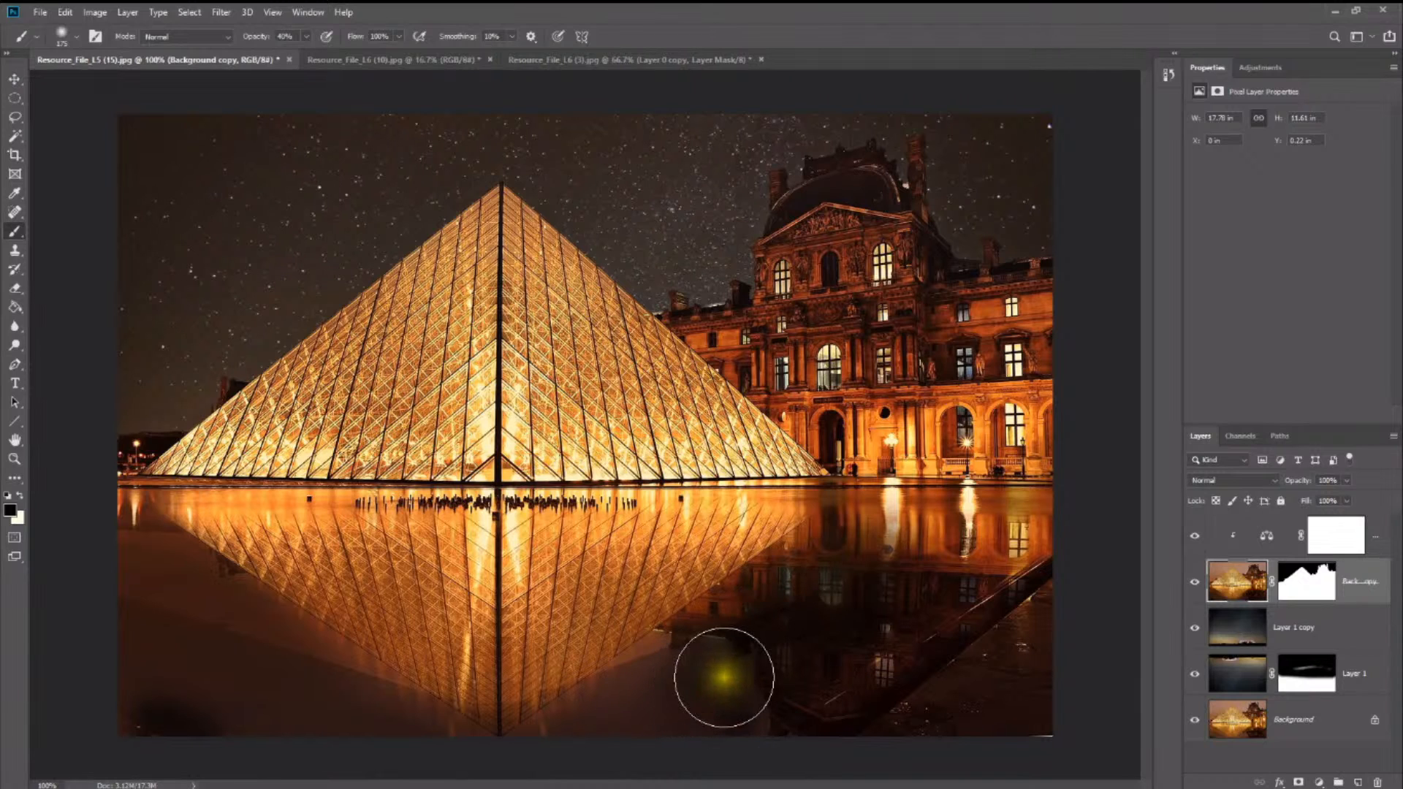
# Step: Undo the last dark brush strokes on the pyramid layer and paint its mask black at 40% opacity over the water around the reflection
pyautogui.hotkey('ctrl', 'z')
pyautogui.hotkey('ctrl', 'z')
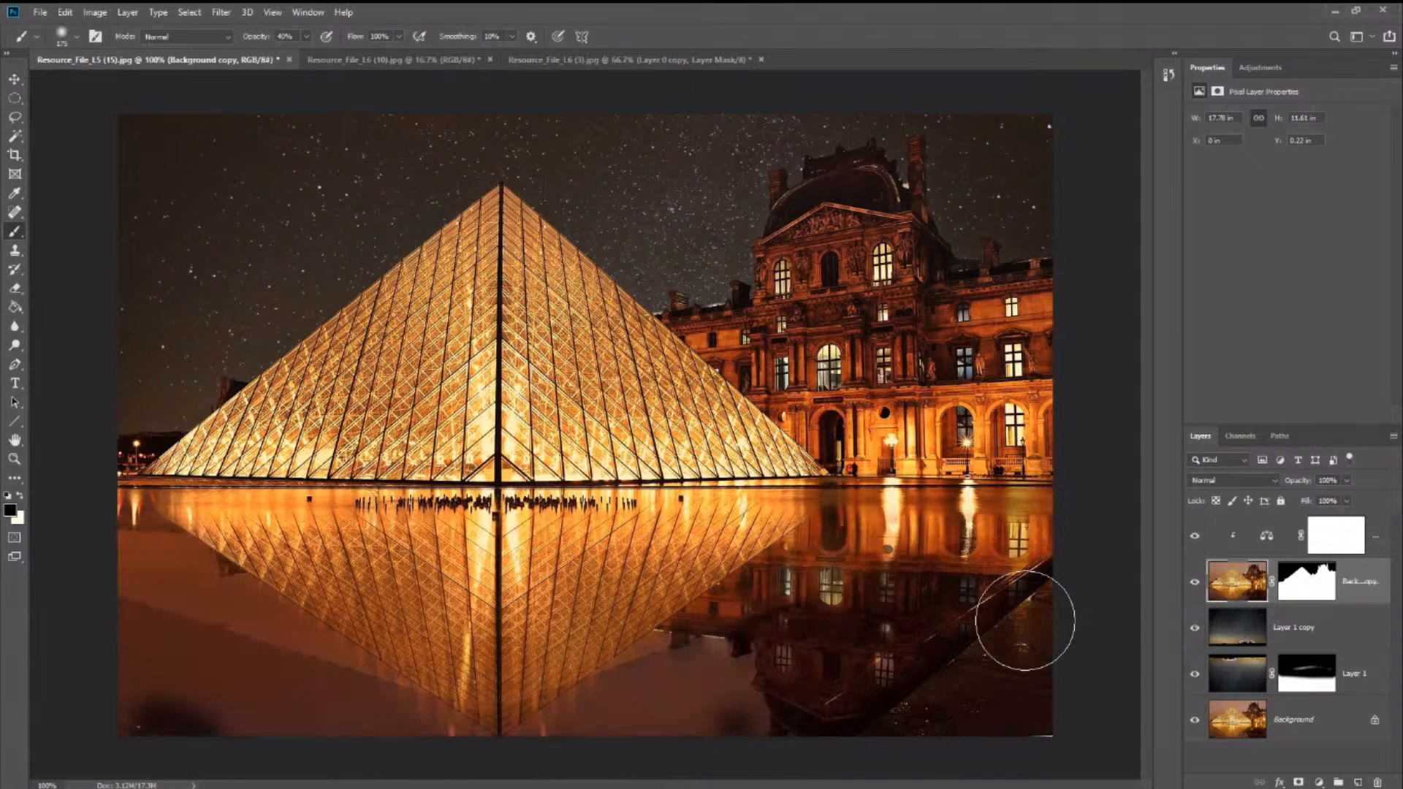
pyautogui.click(1307, 581)
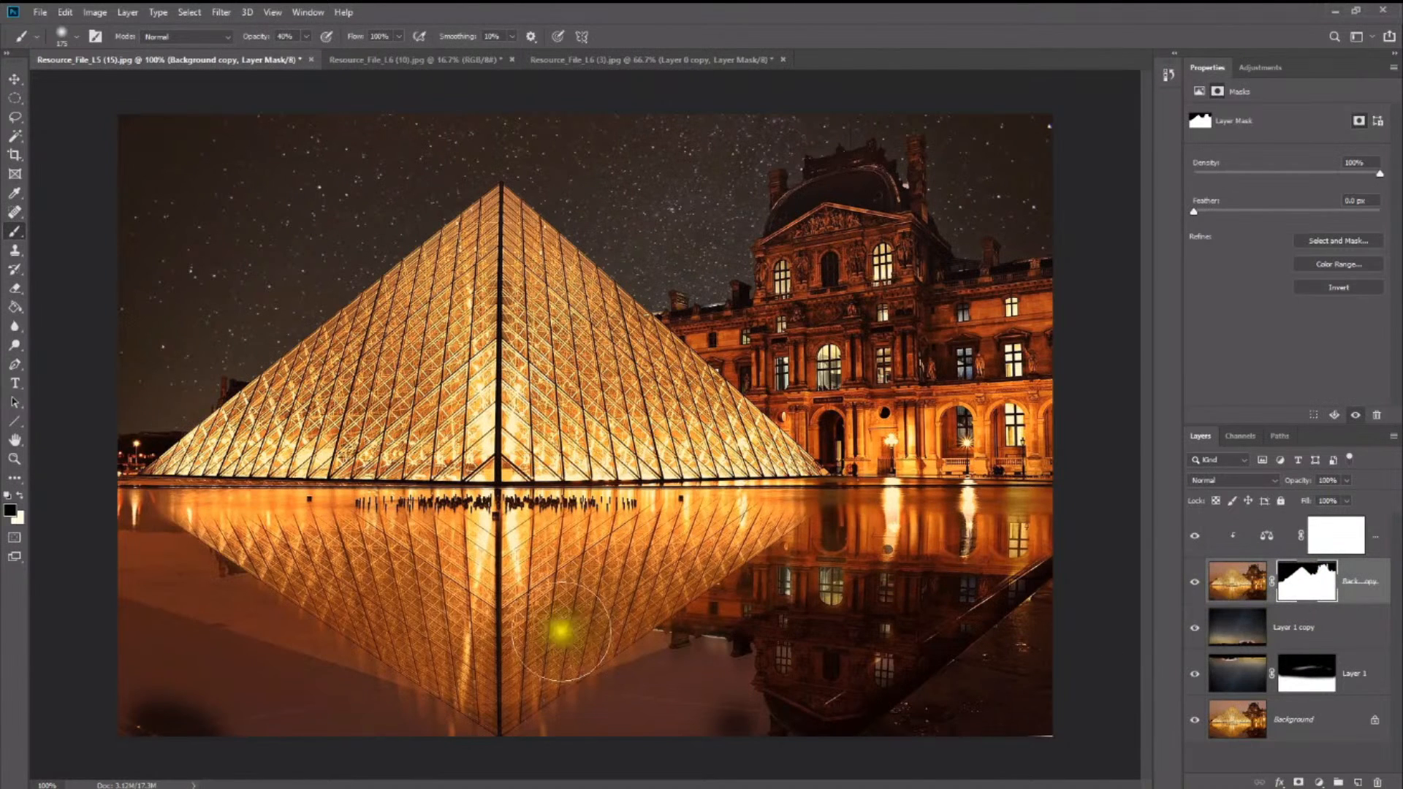
pyautogui.moveTo(141, 573)
pyautogui.mouseDown()
pyautogui.moveTo(300, 707)
pyautogui.moveTo(169, 606)
pyautogui.moveTo(143, 618)
pyautogui.moveTo(286, 739)
pyautogui.moveTo(114, 572)
pyautogui.moveTo(347, 726)
pyautogui.moveTo(119, 685)
pyautogui.moveTo(182, 728)
pyautogui.moveTo(333, 776)
pyautogui.moveTo(575, 771)
pyautogui.moveTo(886, 575)
pyautogui.moveTo(691, 713)
pyautogui.moveTo(779, 618)
pyautogui.moveTo(861, 570)
pyautogui.moveTo(925, 535)
pyautogui.moveTo(999, 534)
pyautogui.moveTo(983, 556)
pyautogui.moveTo(693, 694)
pyautogui.moveTo(739, 649)
pyautogui.mouseUp()
# Step: Hide the upside-down sky, background, masked pyramid and Color Balance layers so the starry sky copy stands alone
pyautogui.click(1195, 668)
pyautogui.click(1194, 719)
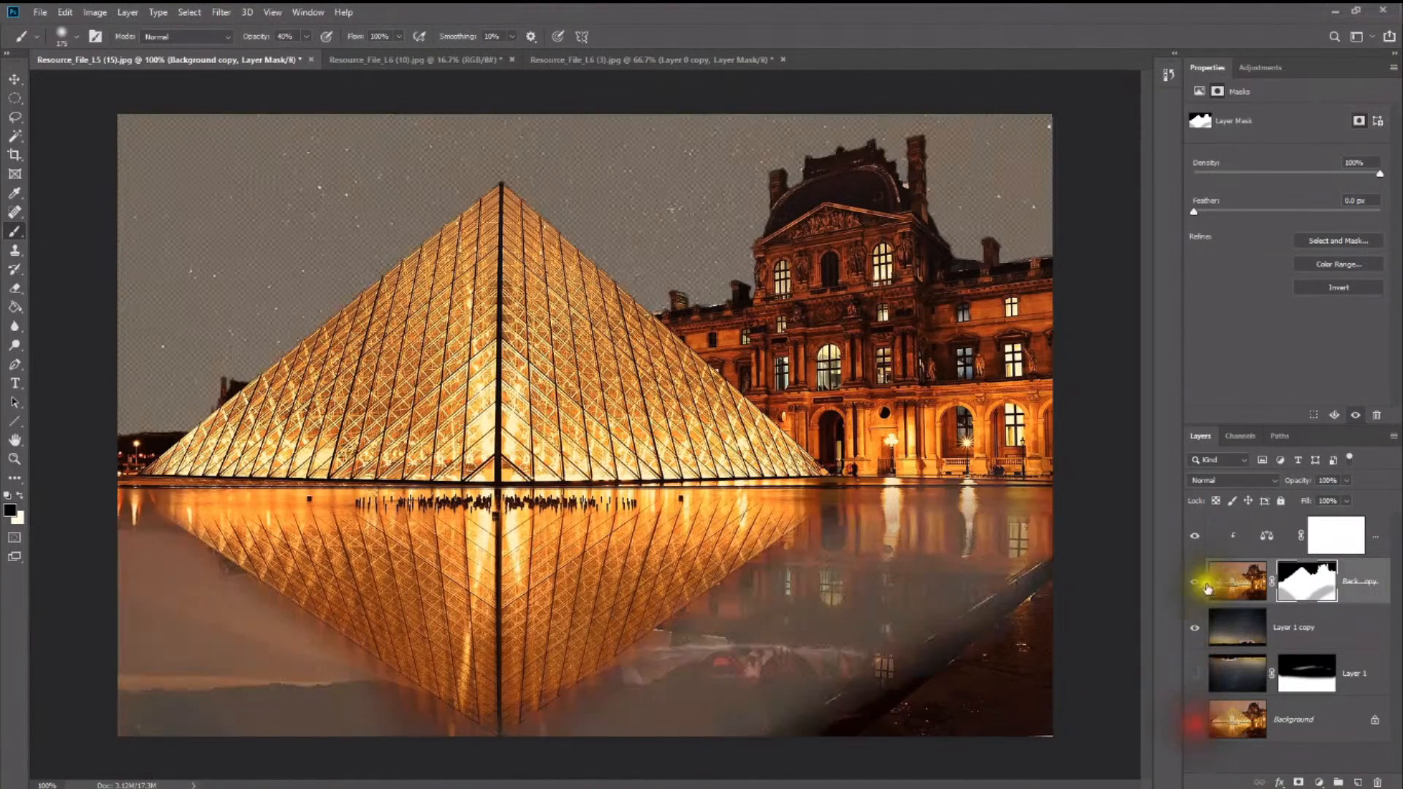
pyautogui.click(1195, 579)
pyautogui.click(1194, 578)
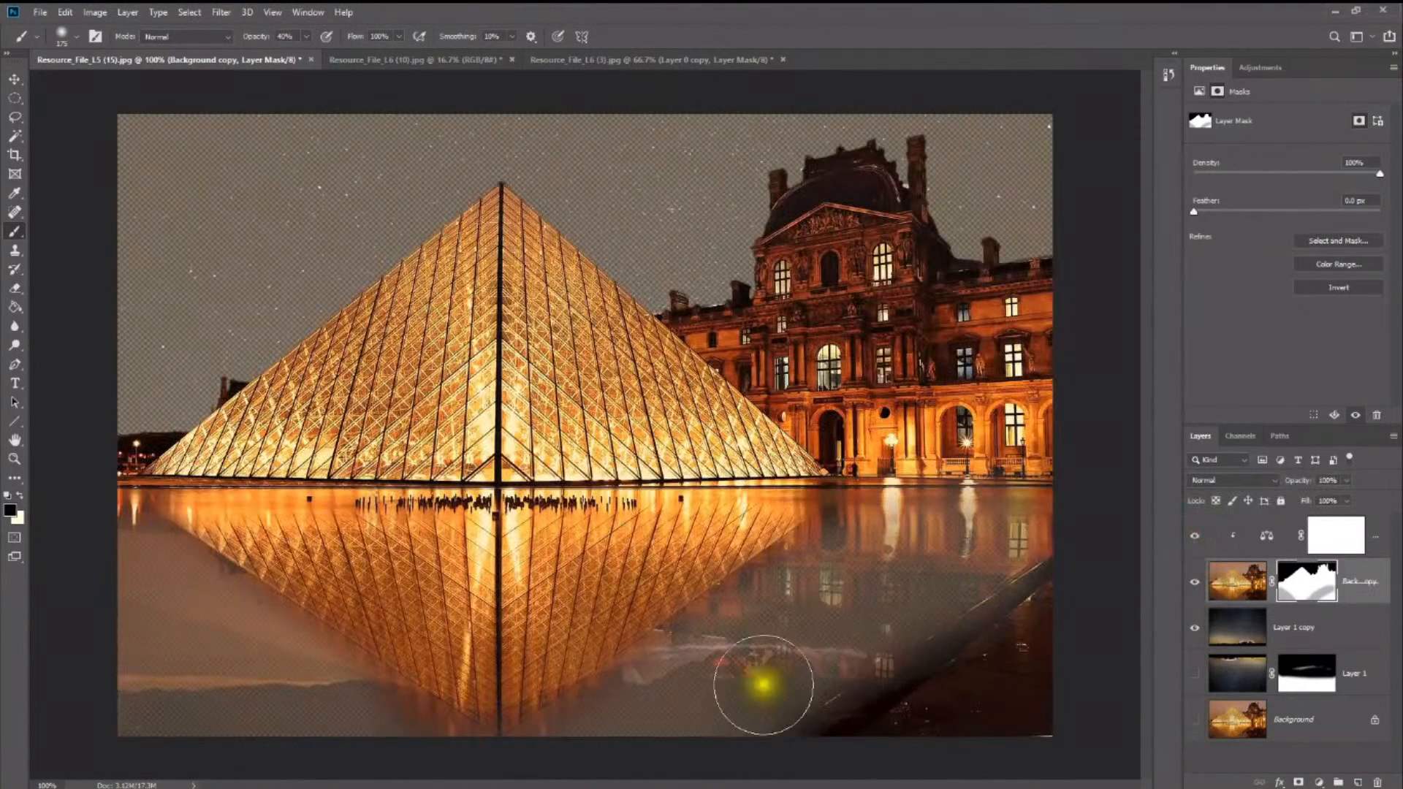
pyautogui.click(1195, 580)
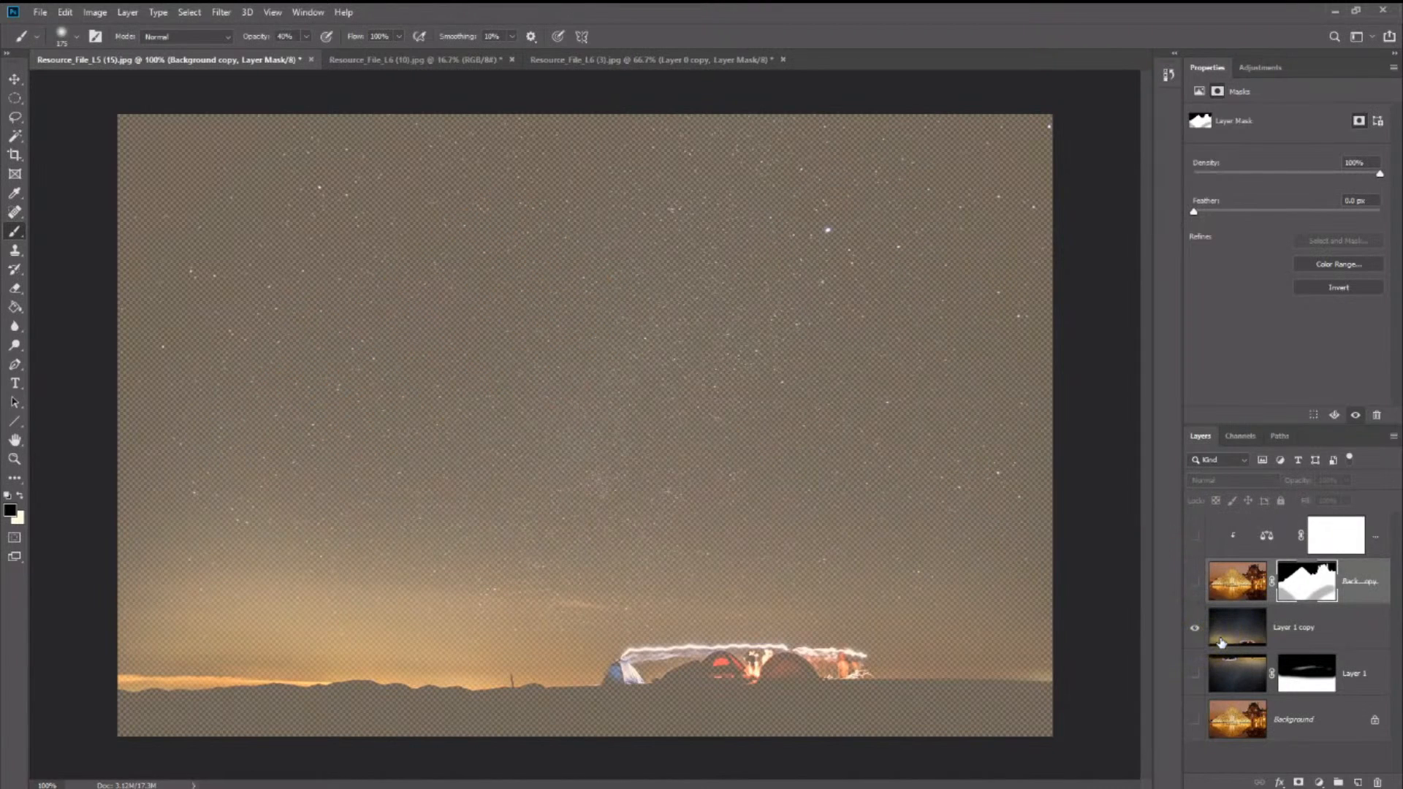
# Step: Add a layer mask to the starry sky copy, show the upside-down sky layer, and brush black at 40% opacity over the copy's horizon and tents
pyautogui.click(1338, 631)
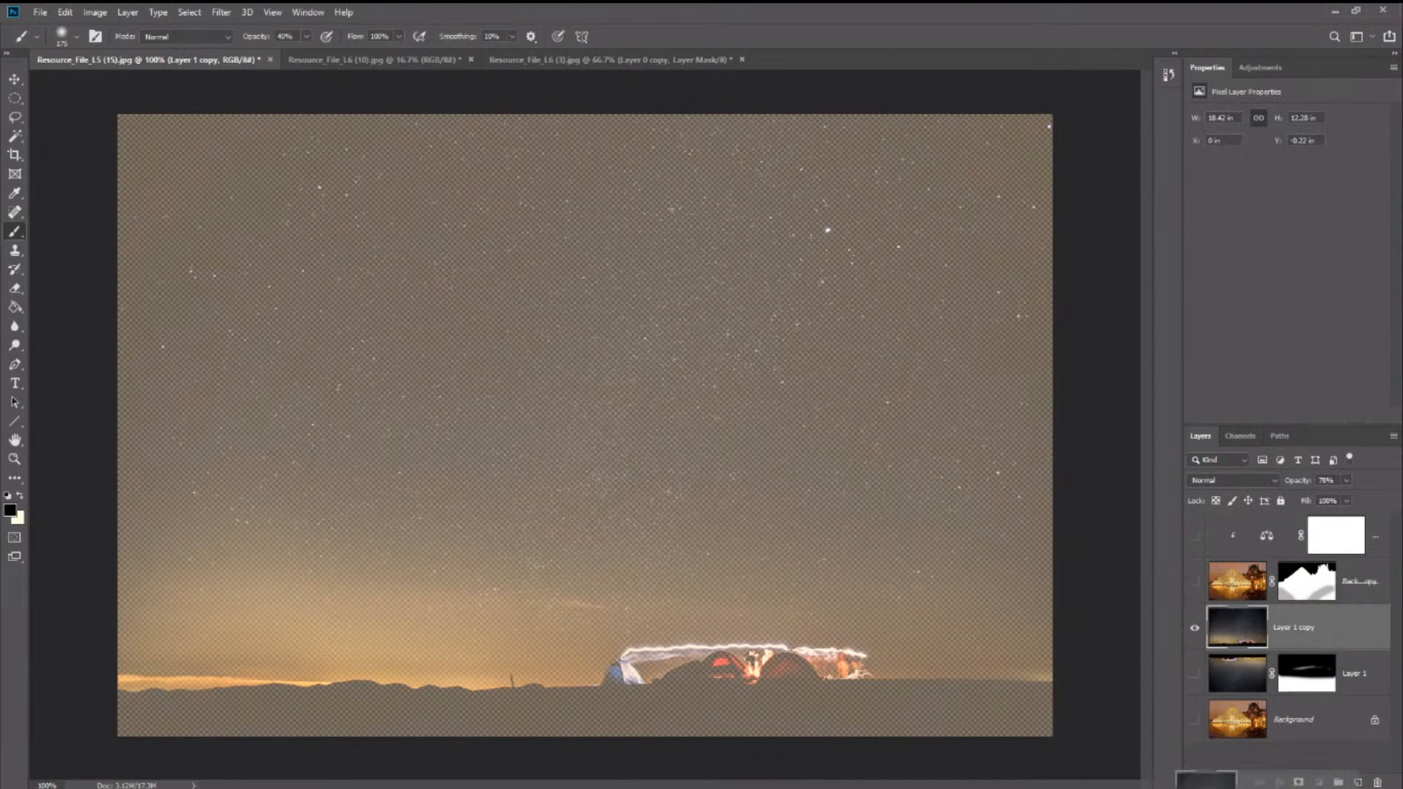
pyautogui.click(1298, 783)
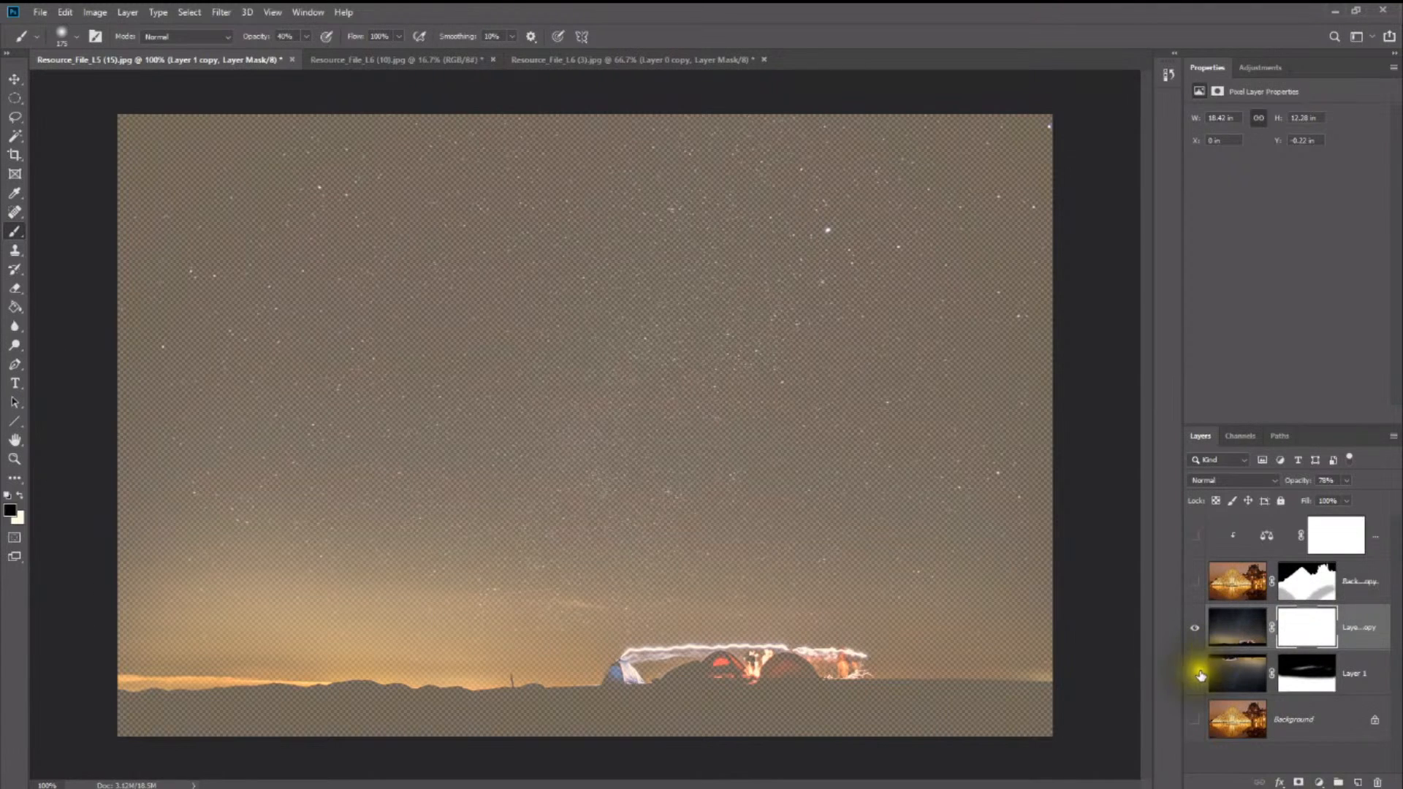
pyautogui.click(1196, 674)
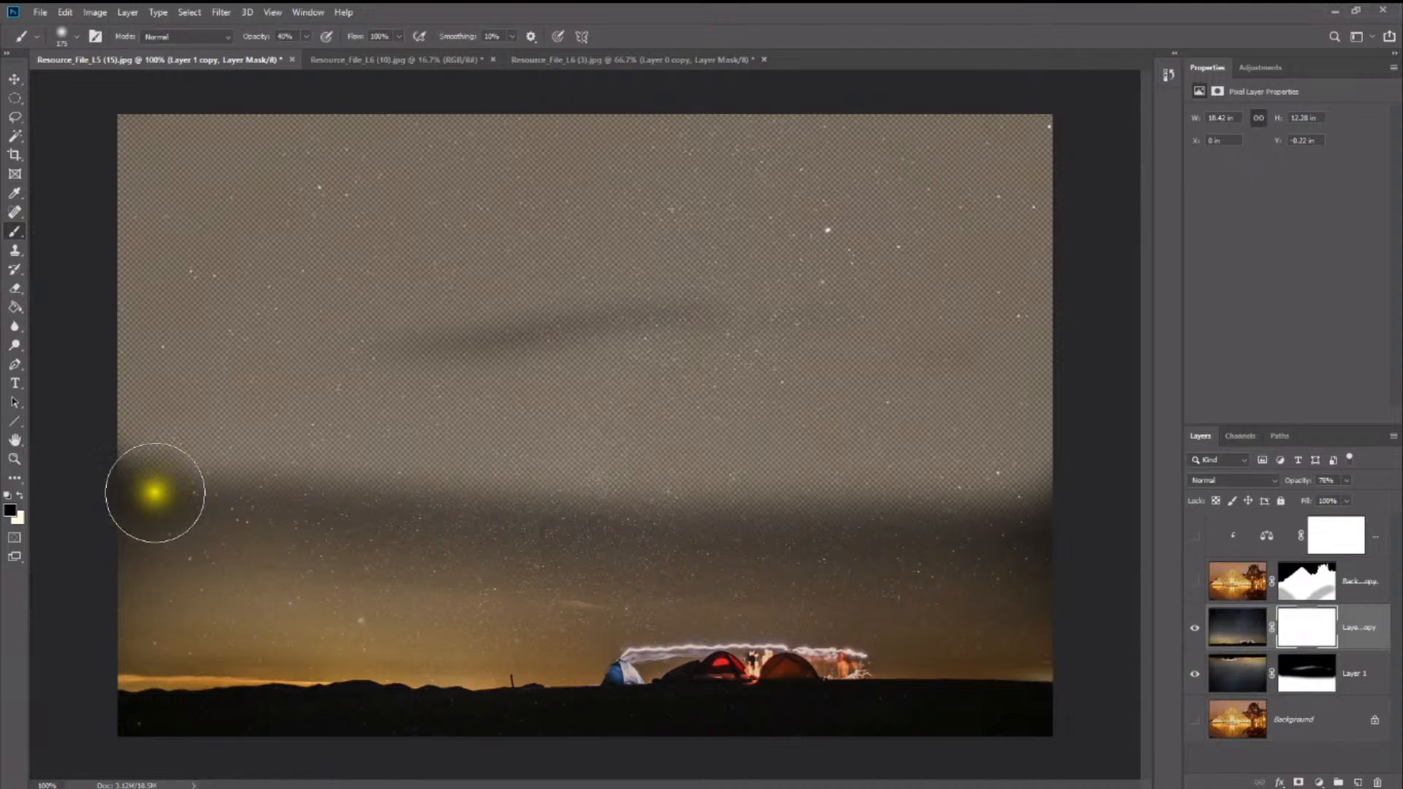
pyautogui.moveTo(151, 492)
pyautogui.mouseDown()
pyautogui.moveTo(155, 571)
pyautogui.moveTo(422, 681)
pyautogui.moveTo(85, 574)
pyautogui.moveTo(202, 645)
pyautogui.moveTo(590, 688)
pyautogui.moveTo(945, 639)
pyautogui.moveTo(787, 557)
pyautogui.moveTo(910, 708)
pyautogui.moveTo(1019, 637)
pyautogui.moveTo(631, 630)
pyautogui.moveTo(853, 593)
pyautogui.moveTo(246, 632)
pyautogui.moveTo(792, 650)
pyautogui.moveTo(715, 670)
pyautogui.moveTo(873, 646)
pyautogui.mouseUp()
# Step: Set the brush opacity to 100% and fully mask out the lower part of the starry sky copy
pyautogui.click(307, 37)
pyautogui.moveTo(312, 57); pyautogui.dragTo(401, 56)
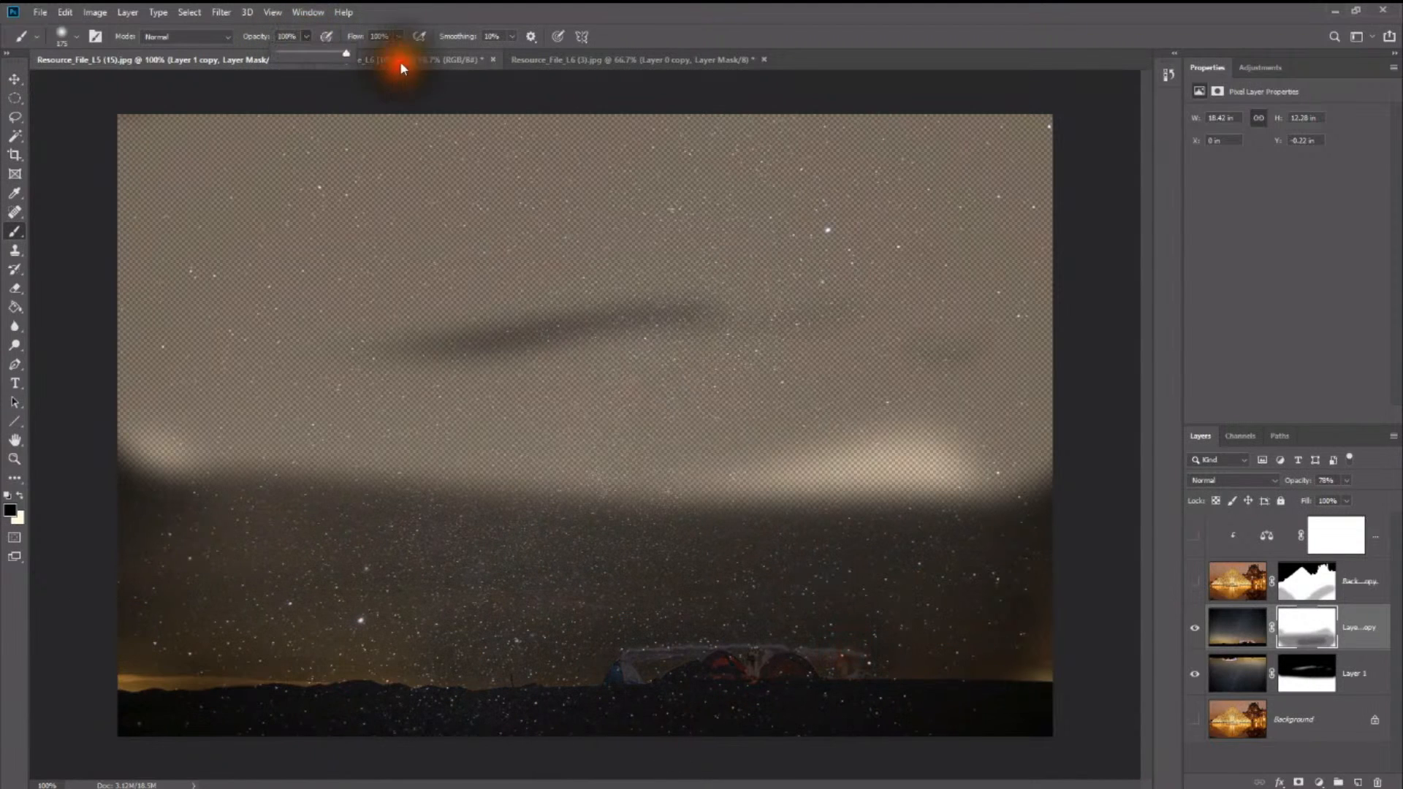
pyautogui.moveTo(172, 544)
pyautogui.mouseDown()
pyautogui.moveTo(335, 595)
pyautogui.moveTo(326, 673)
pyautogui.moveTo(1033, 652)
pyautogui.moveTo(251, 604)
pyautogui.moveTo(197, 714)
pyautogui.moveTo(225, 604)
pyautogui.moveTo(1007, 574)
pyautogui.moveTo(1059, 494)
pyautogui.moveTo(328, 611)
pyautogui.moveTo(460, 563)
pyautogui.moveTo(442, 563)
pyautogui.moveTo(924, 632)
pyautogui.moveTo(1033, 567)
pyautogui.moveTo(1059, 634)
pyautogui.mouseUp()
# Step: Show the masked pyramid, Color Balance and background layers again, and brush black on the sky copy's mask over the palace reflection
pyautogui.click(1192, 581)
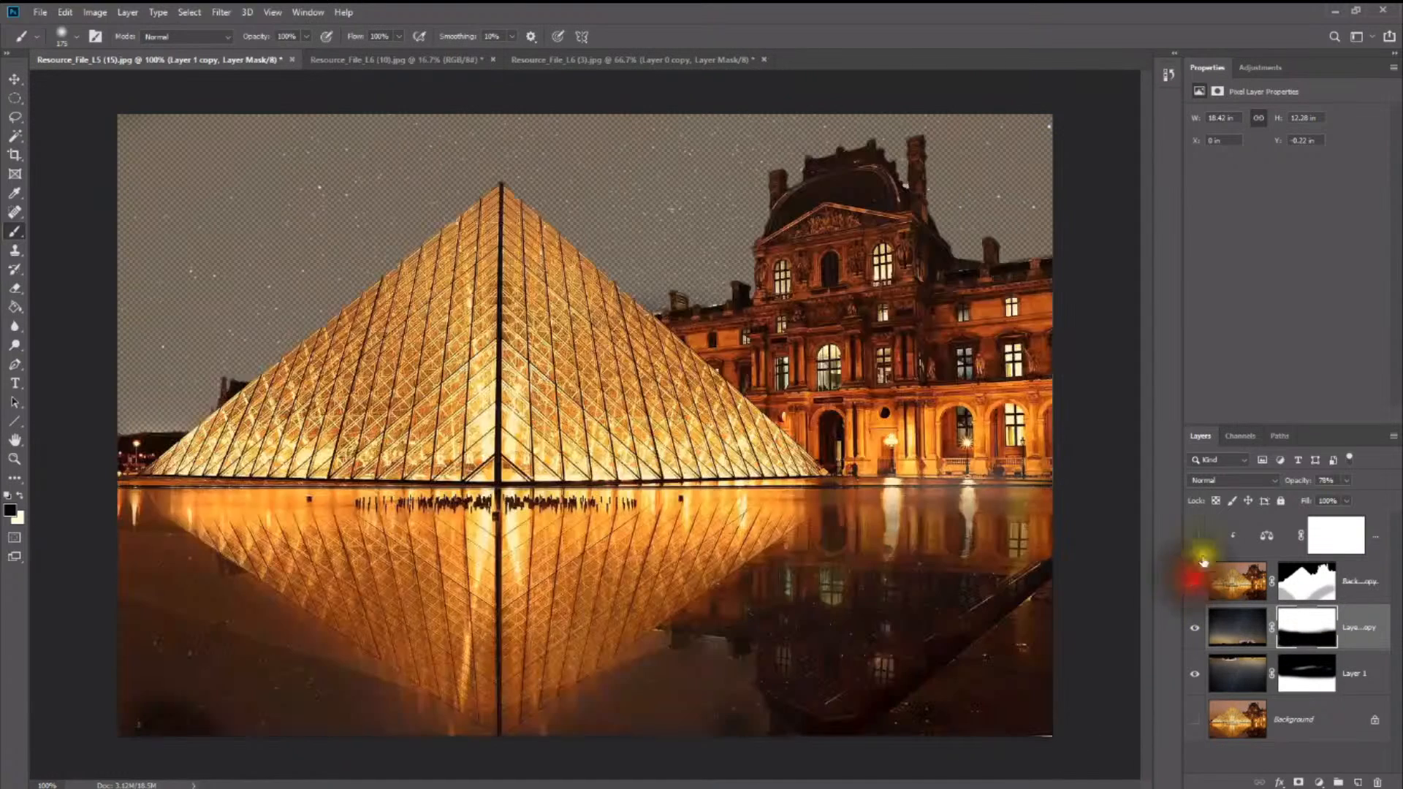
pyautogui.click(1194, 534)
pyautogui.click(1196, 724)
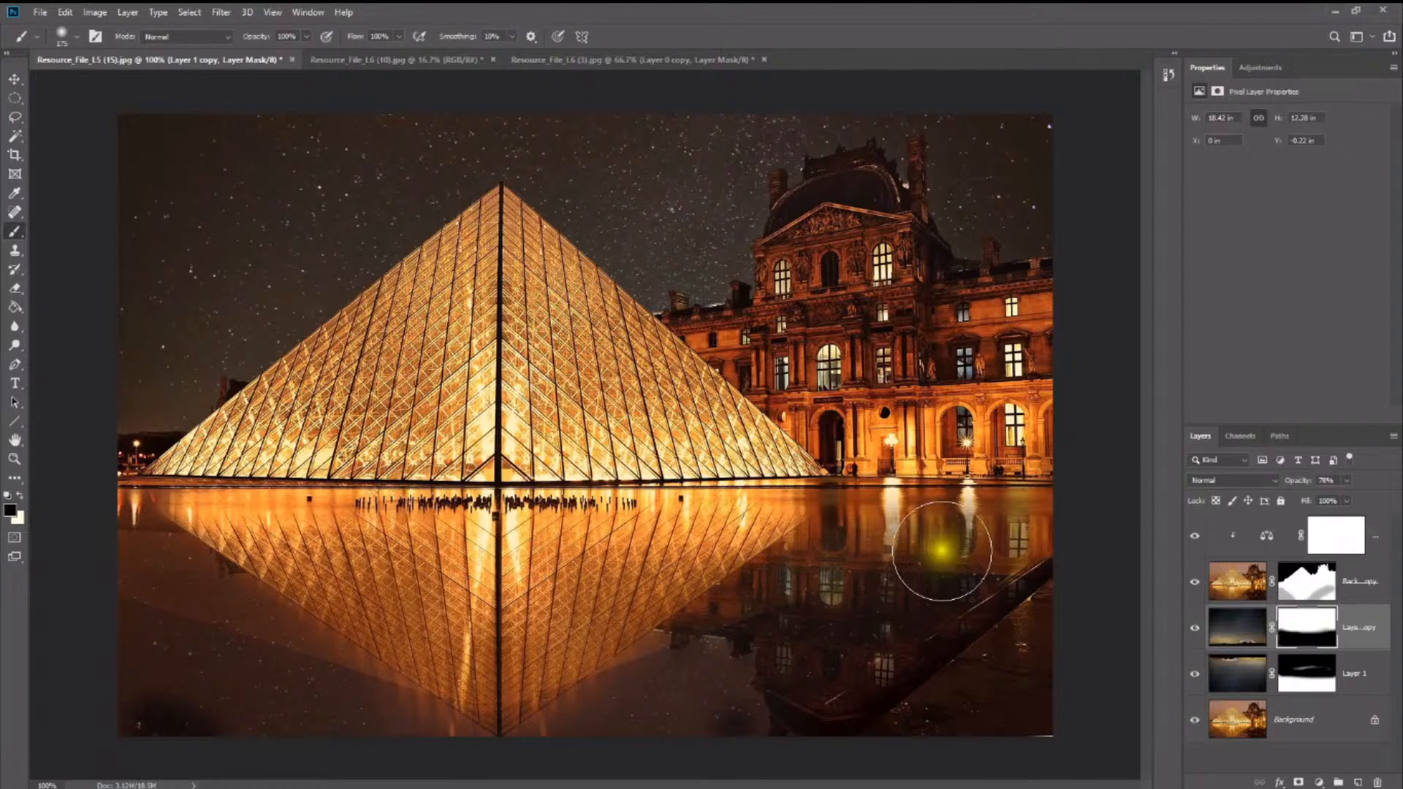
pyautogui.click(867, 566)
pyautogui.moveTo(867, 566); pyautogui.dragTo(836, 596)
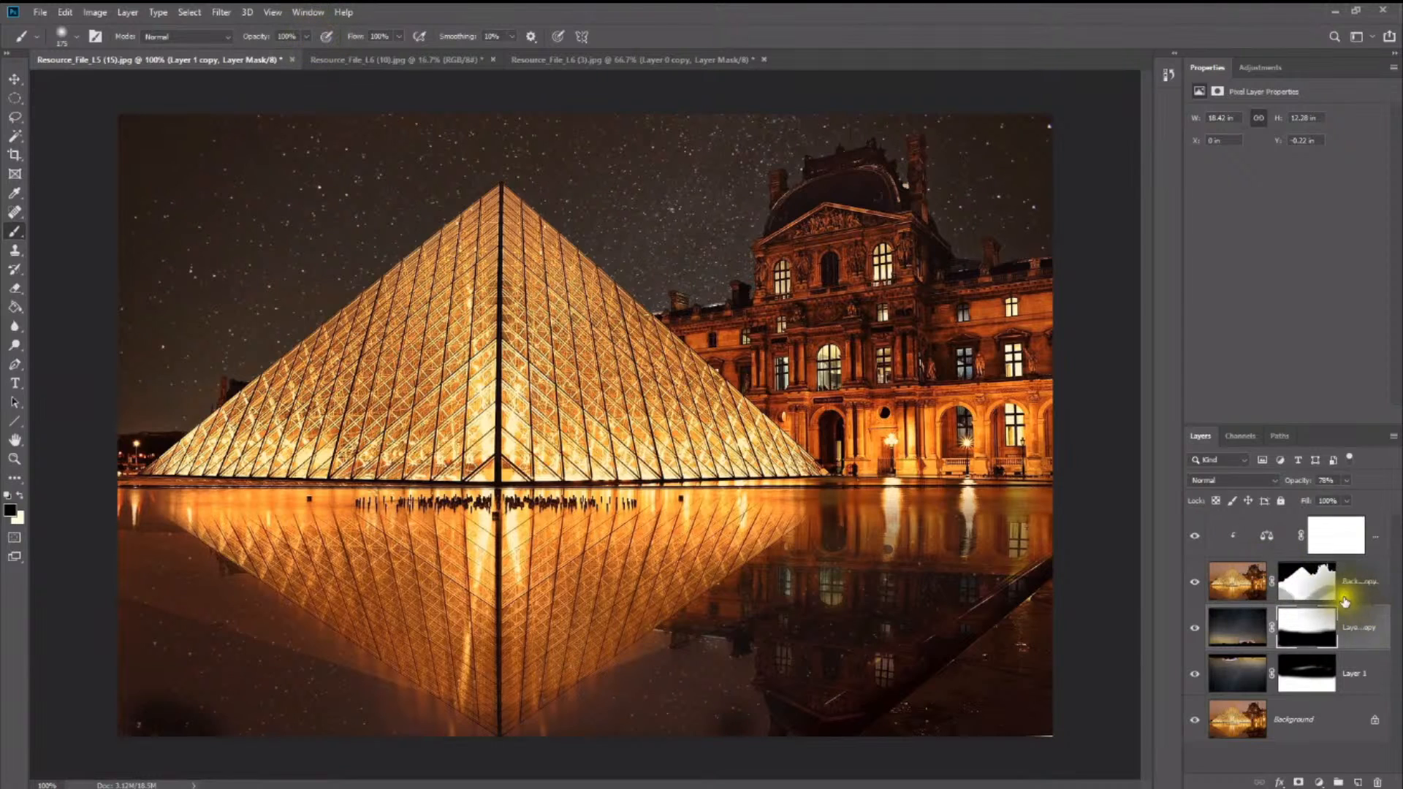
# Step: Paint black at 61% brush opacity on the pyramid layer's mask across the palace reflection and the water around the pyramid's reflection
pyautogui.click(1306, 581)
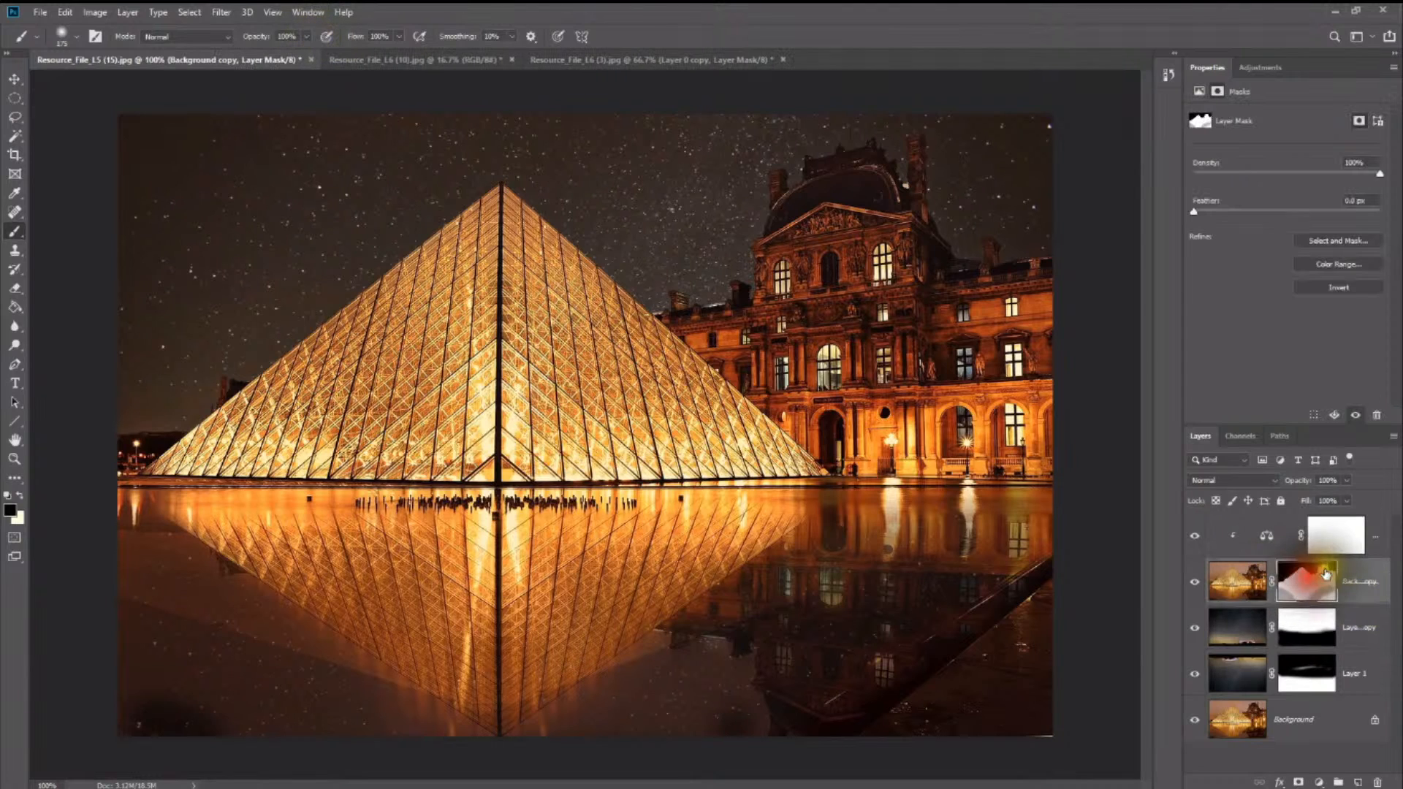
pyautogui.click(307, 37)
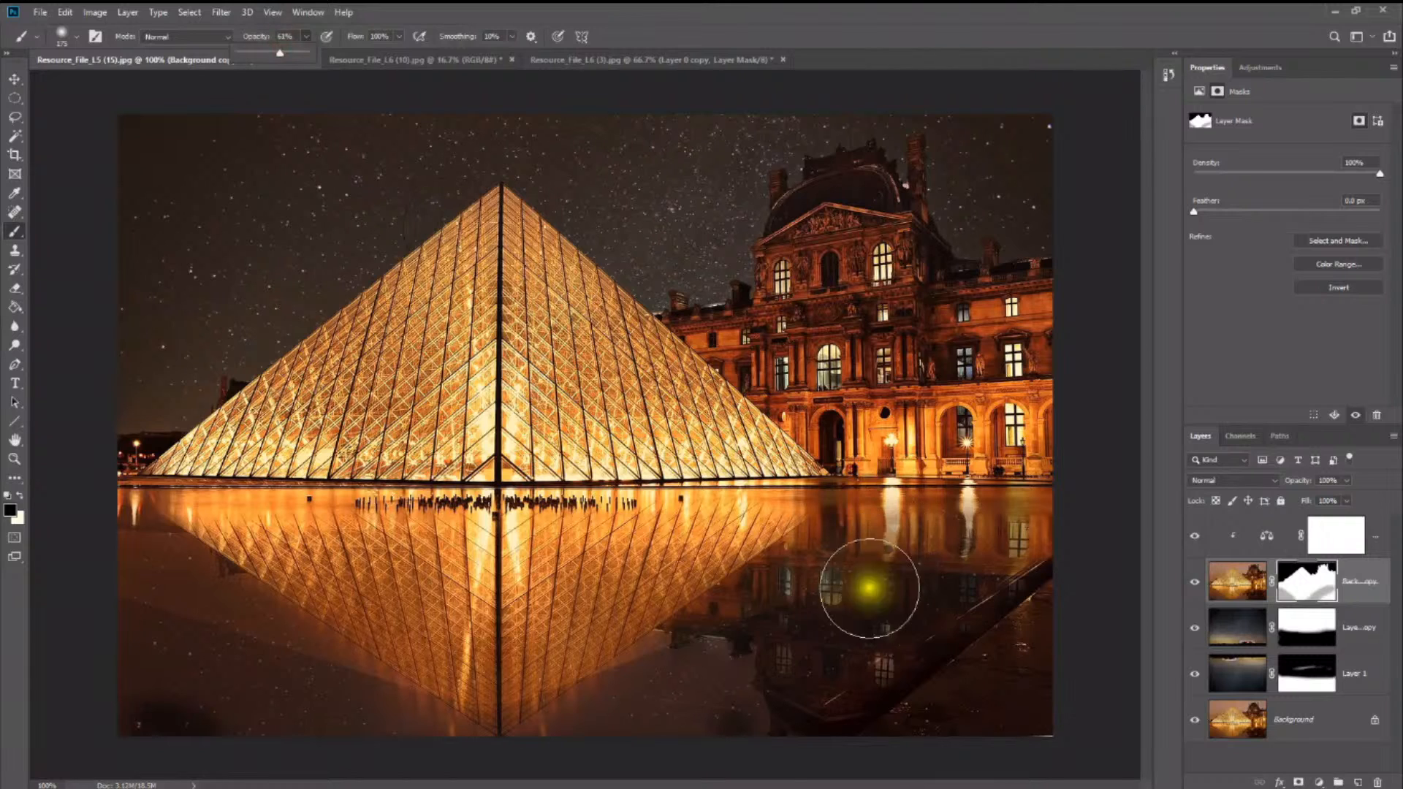
pyautogui.moveTo(867, 582)
pyautogui.mouseDown()
pyautogui.moveTo(933, 548)
pyautogui.moveTo(836, 585)
pyautogui.moveTo(909, 566)
pyautogui.moveTo(813, 667)
pyautogui.moveTo(695, 686)
pyautogui.moveTo(626, 721)
pyautogui.moveTo(732, 664)
pyautogui.moveTo(626, 714)
pyautogui.moveTo(752, 704)
pyautogui.moveTo(961, 558)
pyautogui.moveTo(722, 650)
pyautogui.mouseUp()
pyautogui.moveTo(396, 704)
pyautogui.mouseDown()
pyautogui.moveTo(196, 633)
pyautogui.moveTo(150, 590)
pyautogui.moveTo(354, 751)
pyautogui.moveTo(141, 644)
pyautogui.moveTo(182, 707)
pyautogui.moveTo(320, 717)
pyautogui.moveTo(497, 779)
pyautogui.moveTo(574, 757)
pyautogui.moveTo(751, 625)
pyautogui.moveTo(808, 594)
pyautogui.mouseUp()
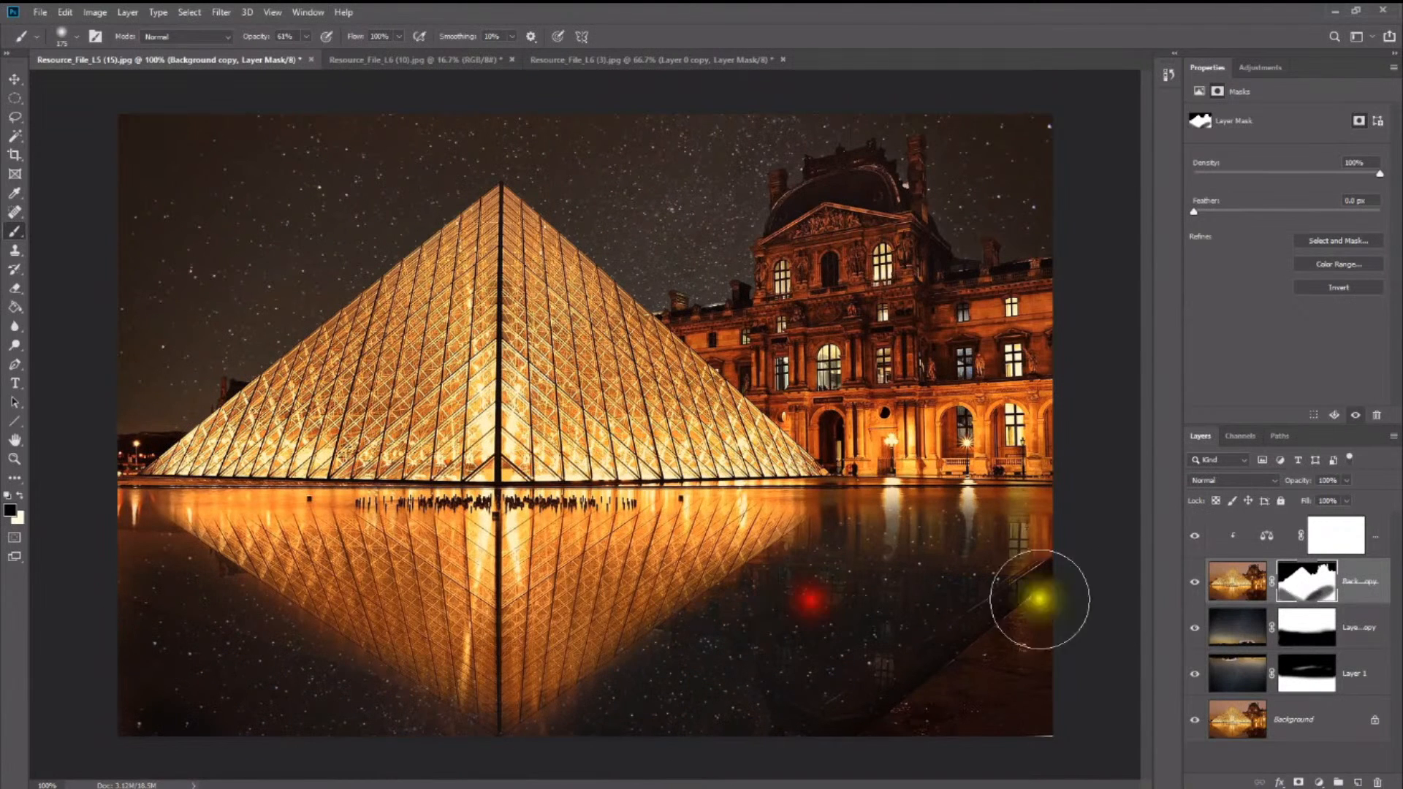
# Step: Set the upside-down sky layer's opacity to 53% and switch to the Move tool
pyautogui.click(1304, 672)
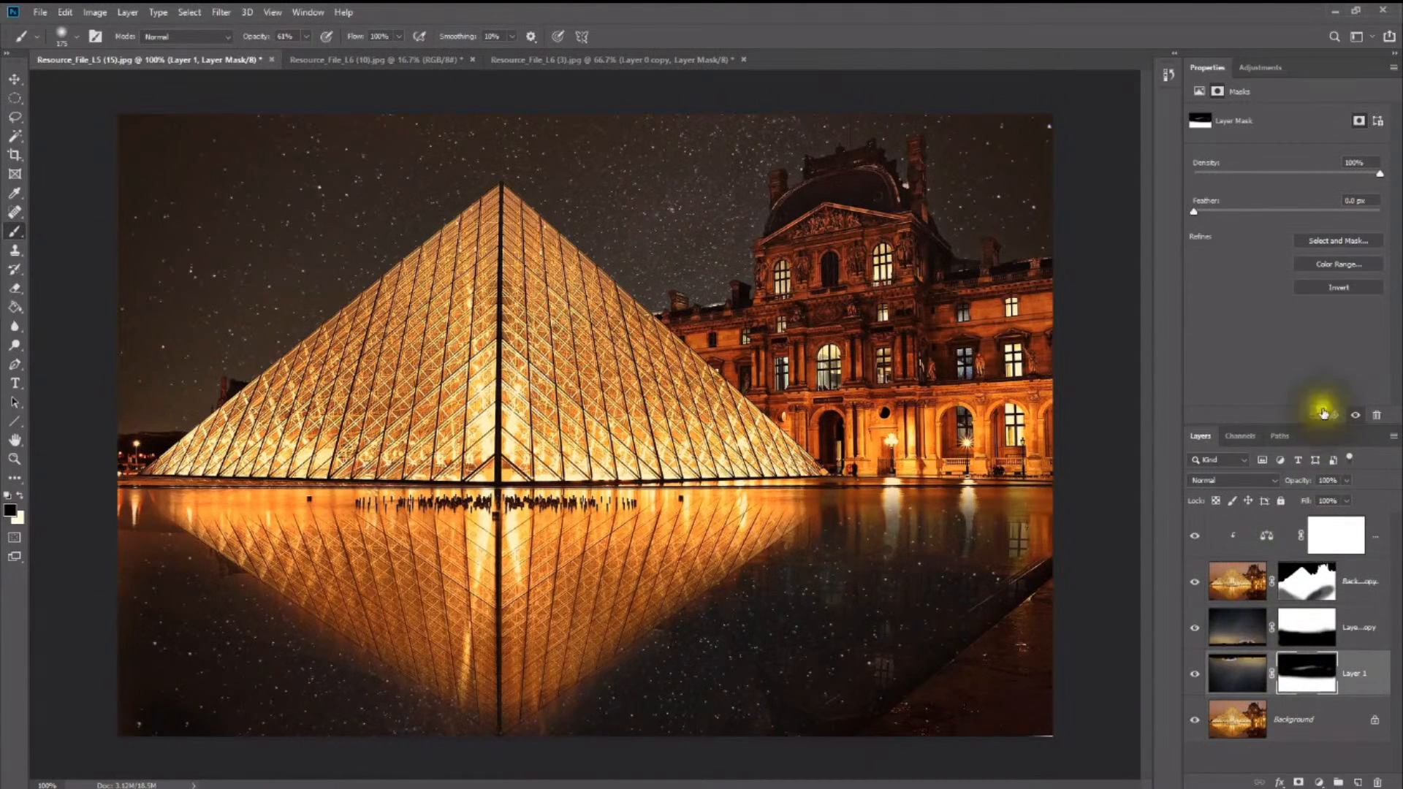
pyautogui.click(1346, 480)
pyautogui.moveTo(1312, 493)
pyautogui.mouseDown()
pyautogui.moveTo(1331, 502)
pyautogui.moveTo(1313, 497)
pyautogui.mouseUp()
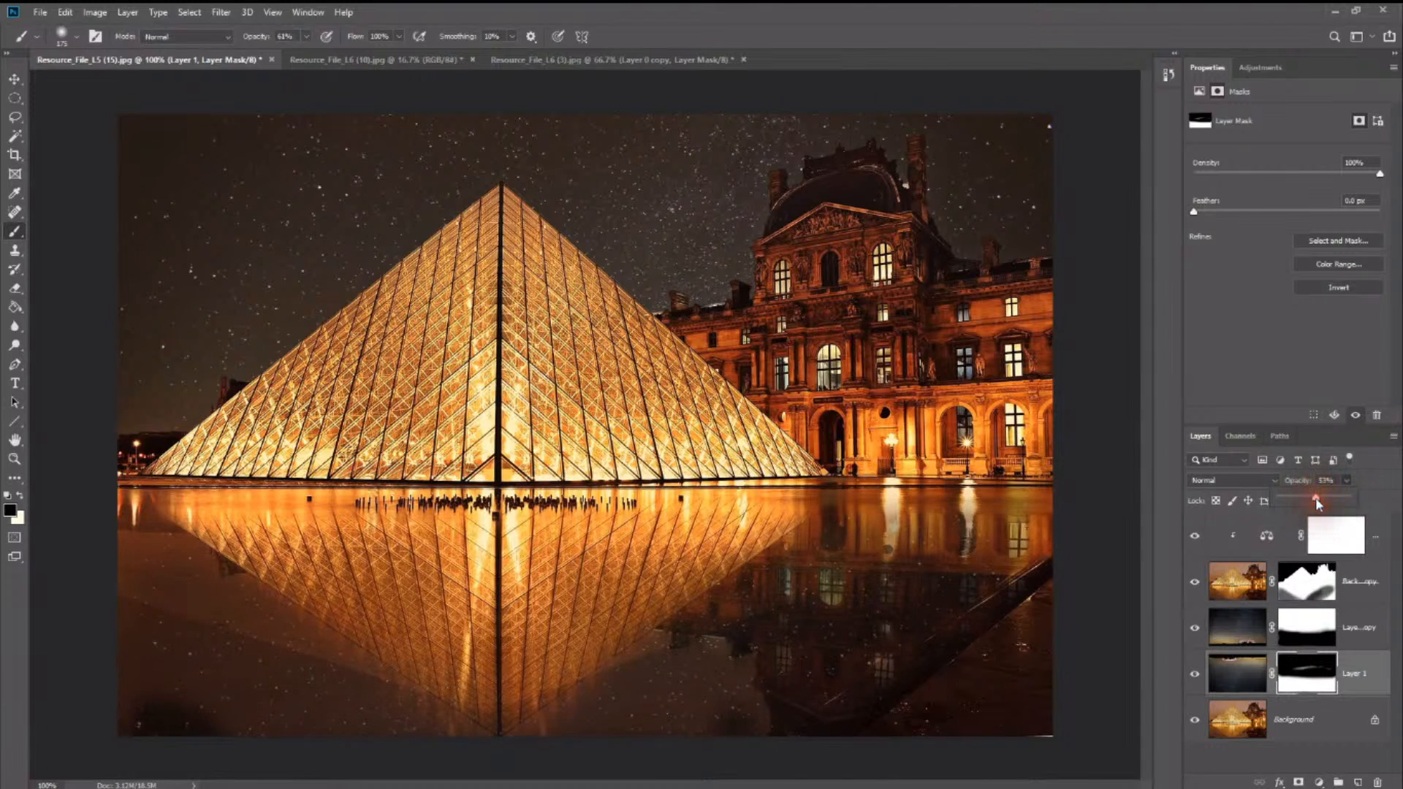
pyautogui.click(6, 81)
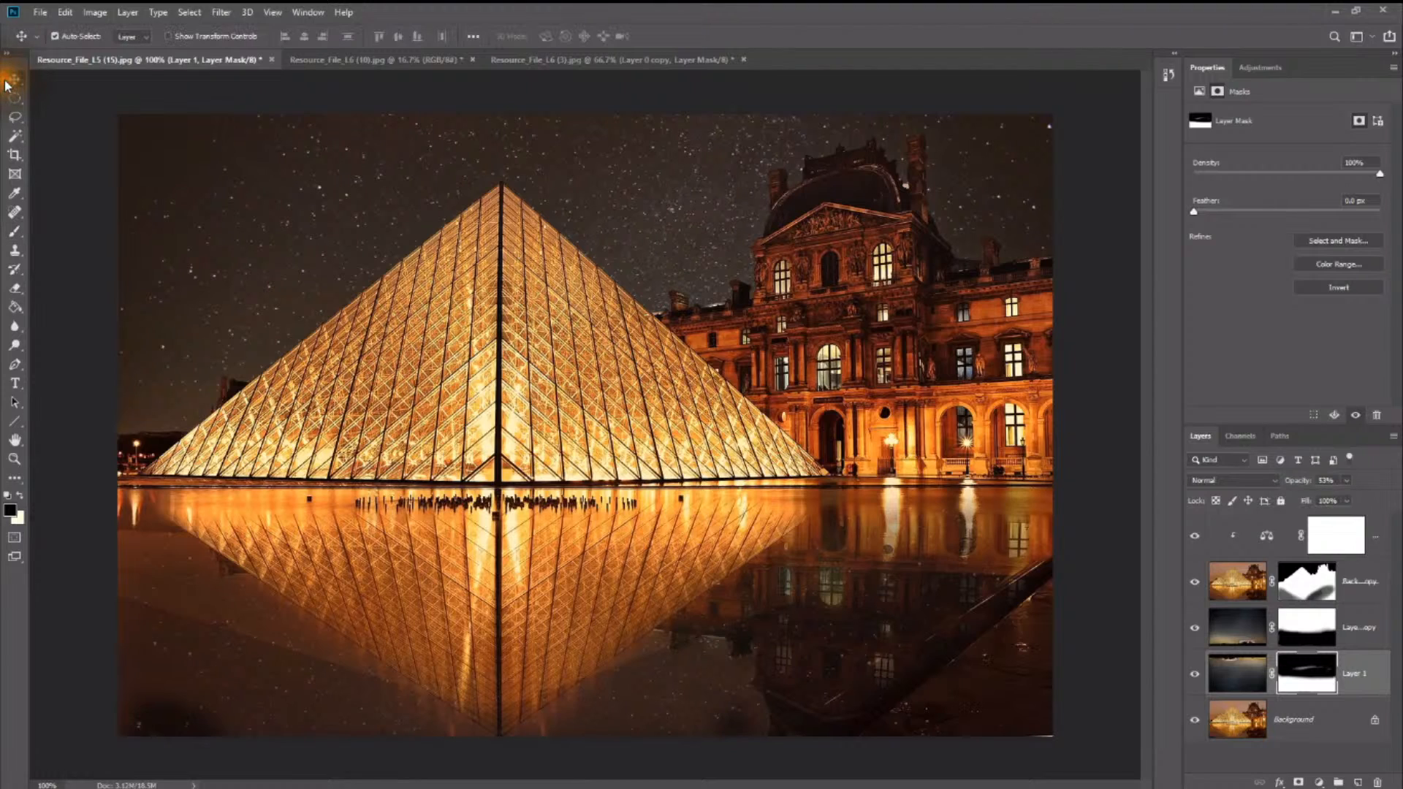